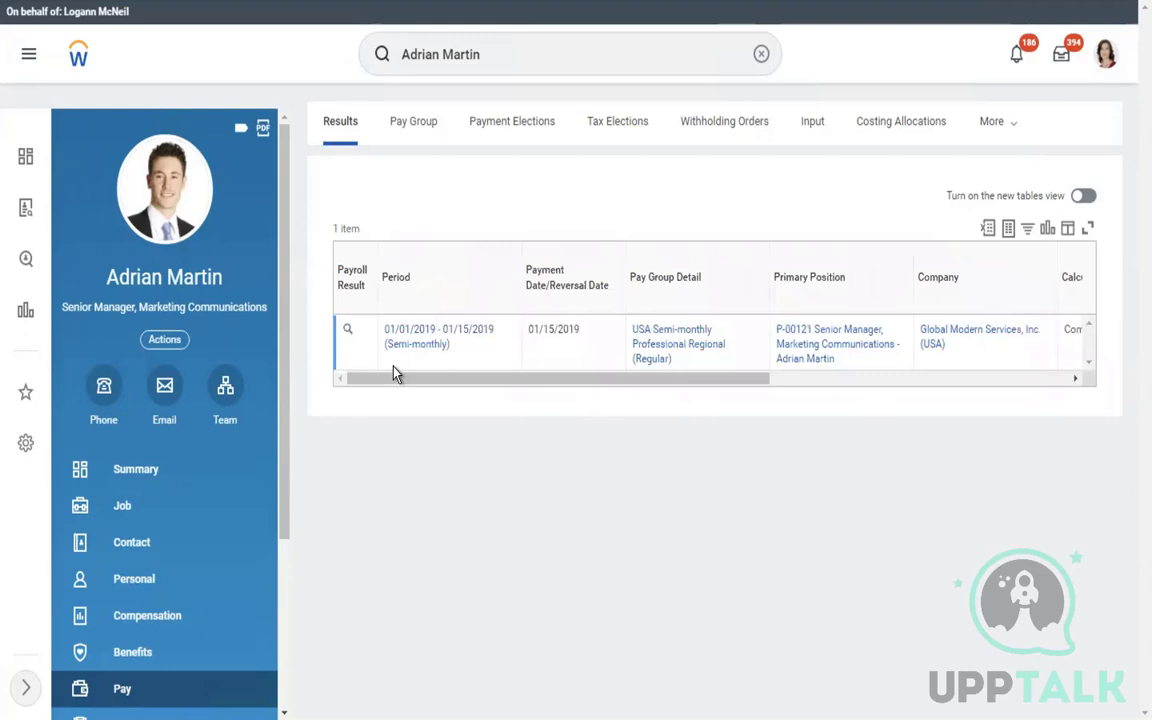
Review the worker's payroll result for the 01/01/2019 - 01/15/2019 period, from pay group to net pay and accounting status.
{"action": "left_click_drag", "start_coordinate": [393, 375], "coordinate": [563, 393]}
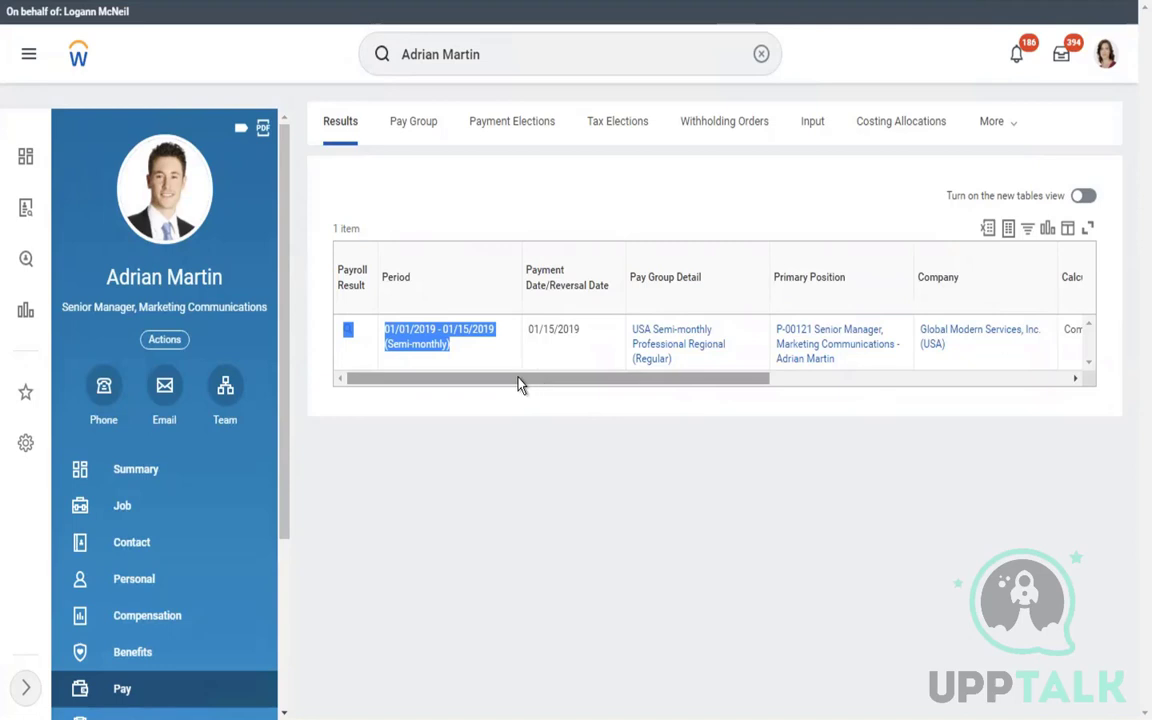
{"action": "left_click_drag", "start_coordinate": [522, 386], "coordinate": [980, 358]}
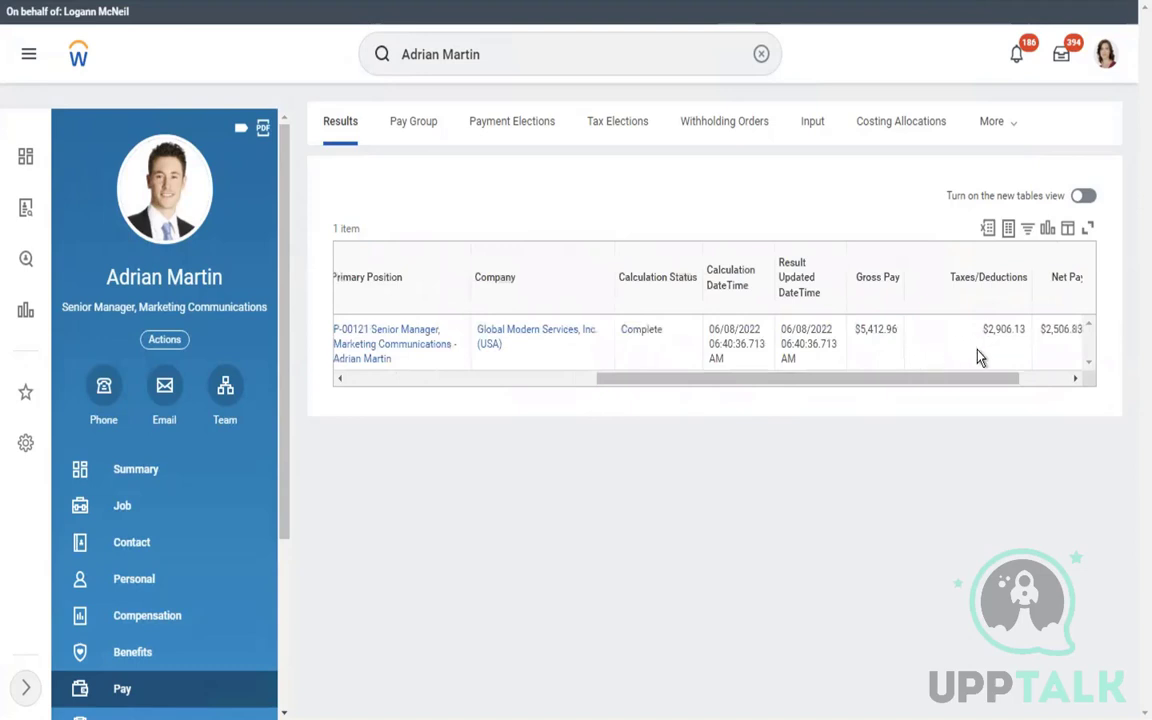
{"action": "left_click_drag", "start_coordinate": [915, 378], "coordinate": [1004, 380]}
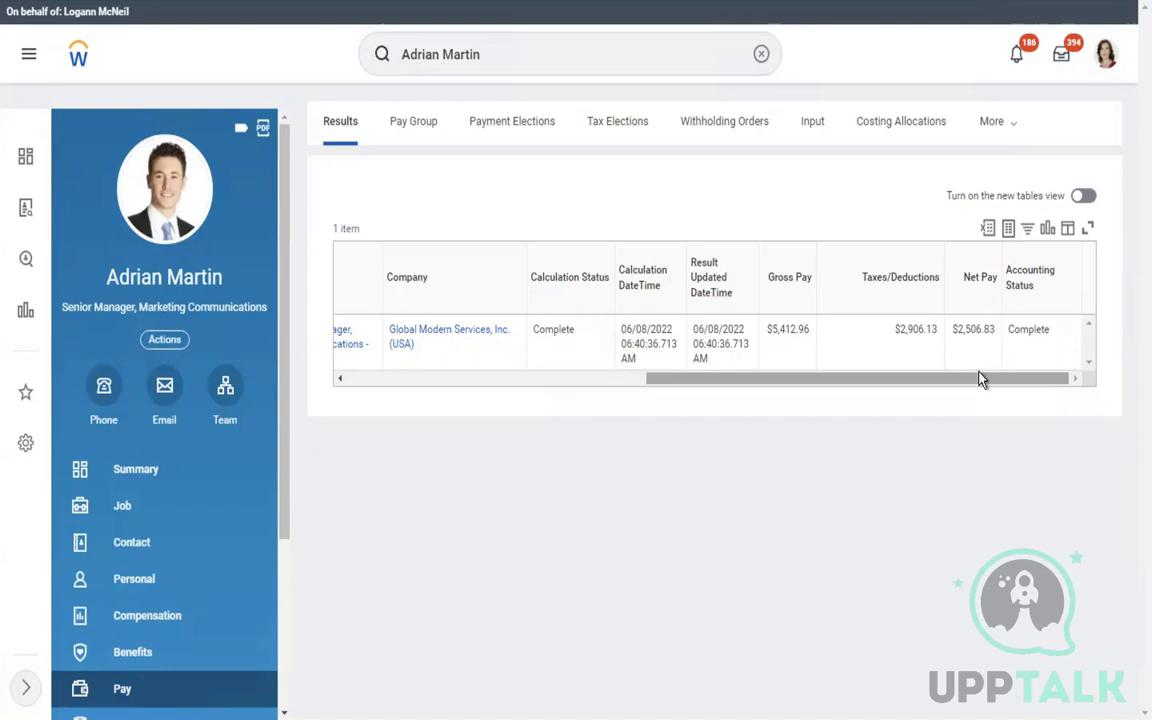
{"action": "left_click_drag", "start_coordinate": [975, 379], "coordinate": [501, 409]}
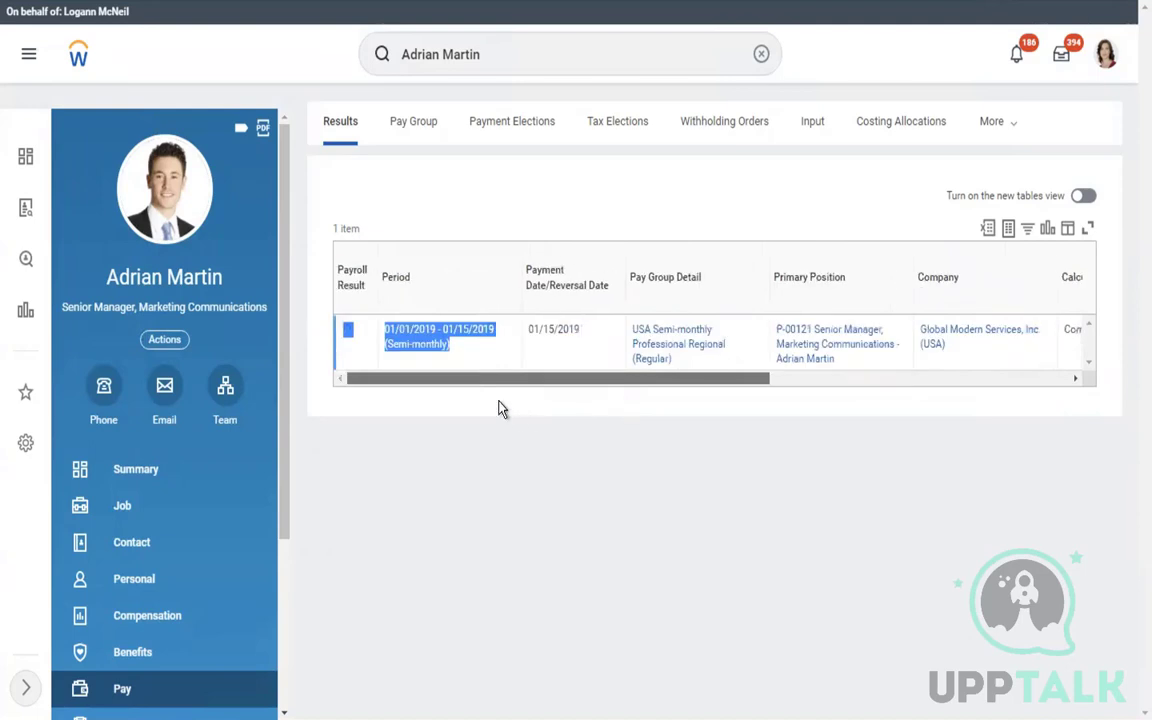
{"action": "left_click", "coordinate": [425, 414]}
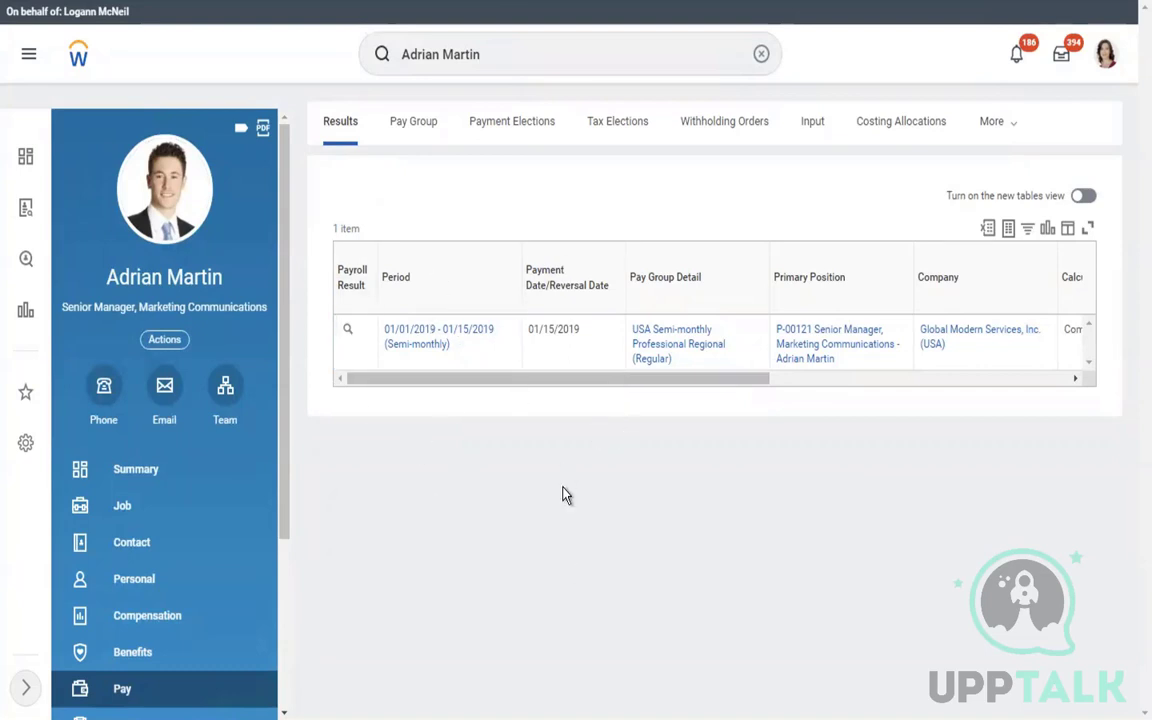
Start a reversal pay calculation for the 01/01/2019 - 01/15/2019 payroll result.
{"action": "mouse_move", "coordinate": [356, 333]}
{"action": "left_click", "coordinate": [362, 333]}
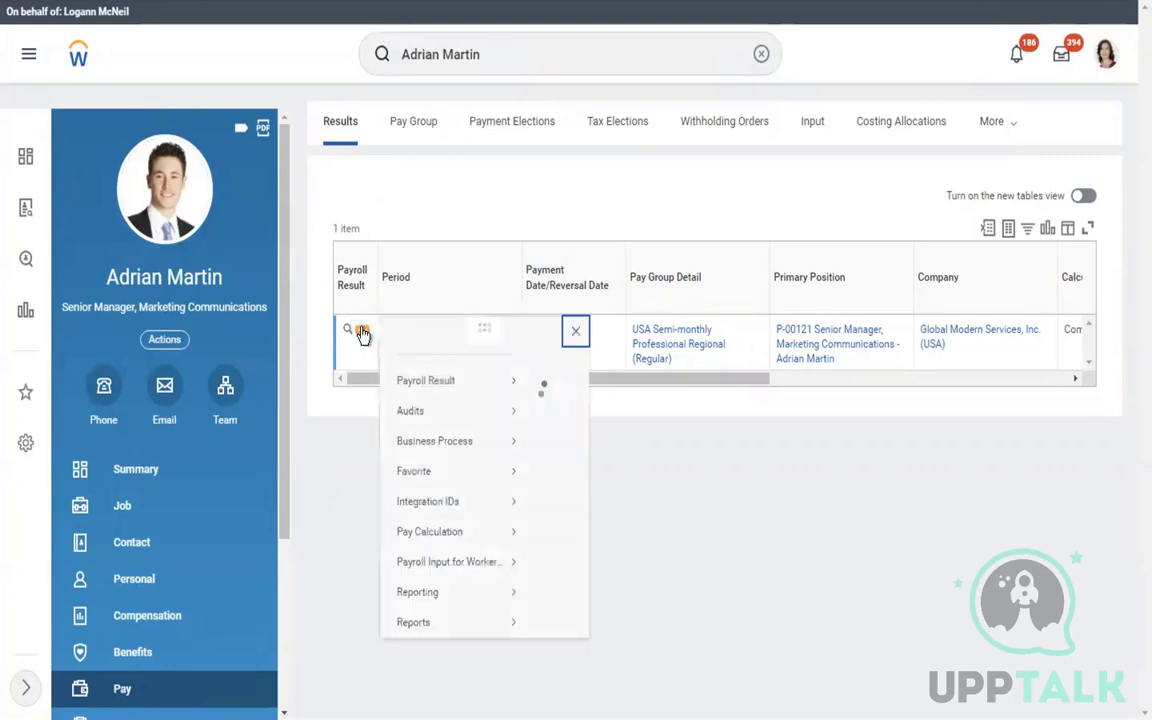
{"action": "left_click", "coordinate": [362, 333]}
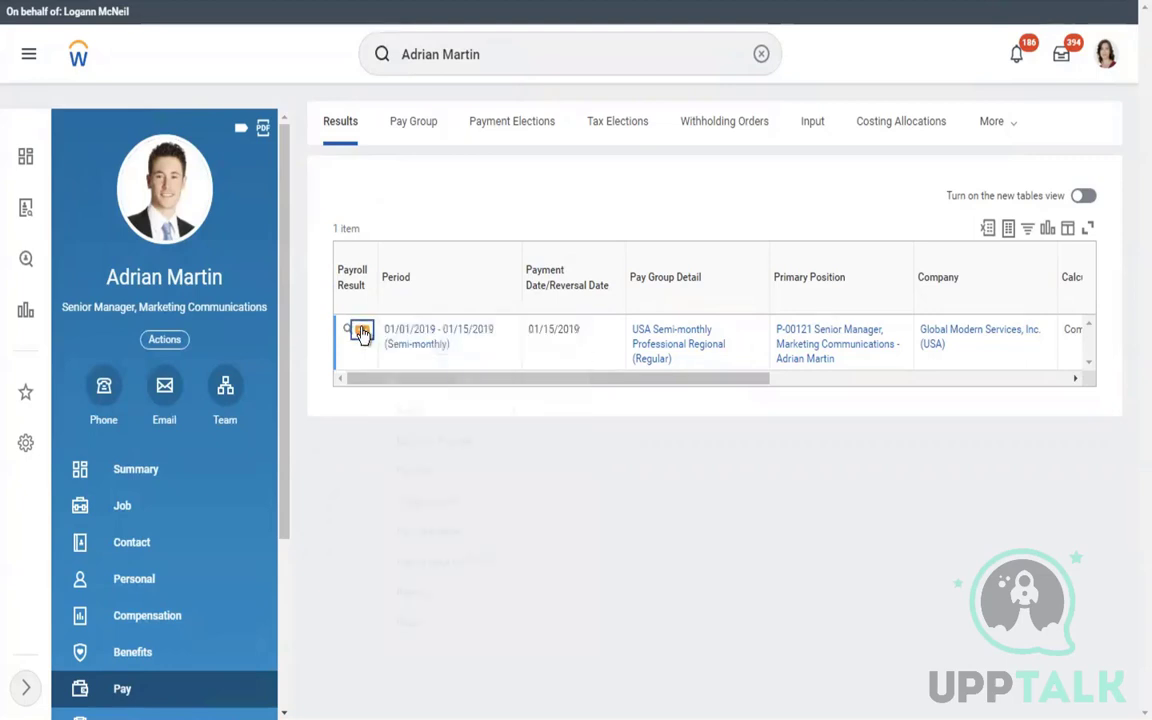
{"action": "left_click", "coordinate": [362, 333]}
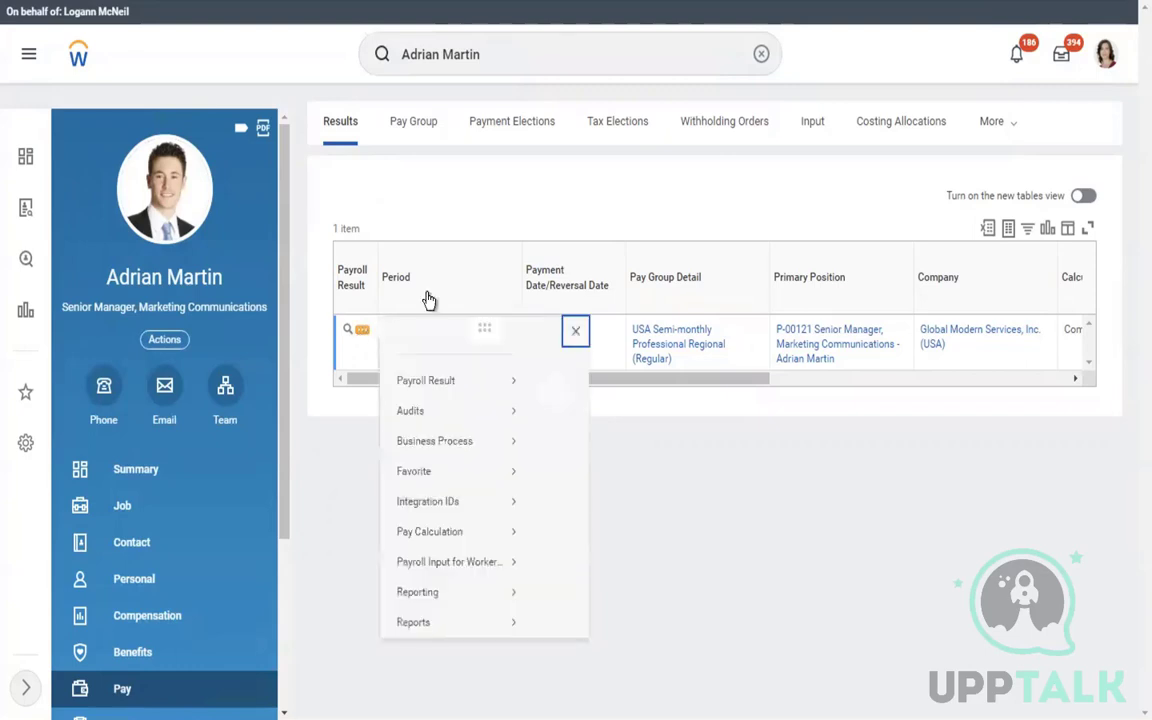
{"action": "mouse_move", "coordinate": [449, 406]}
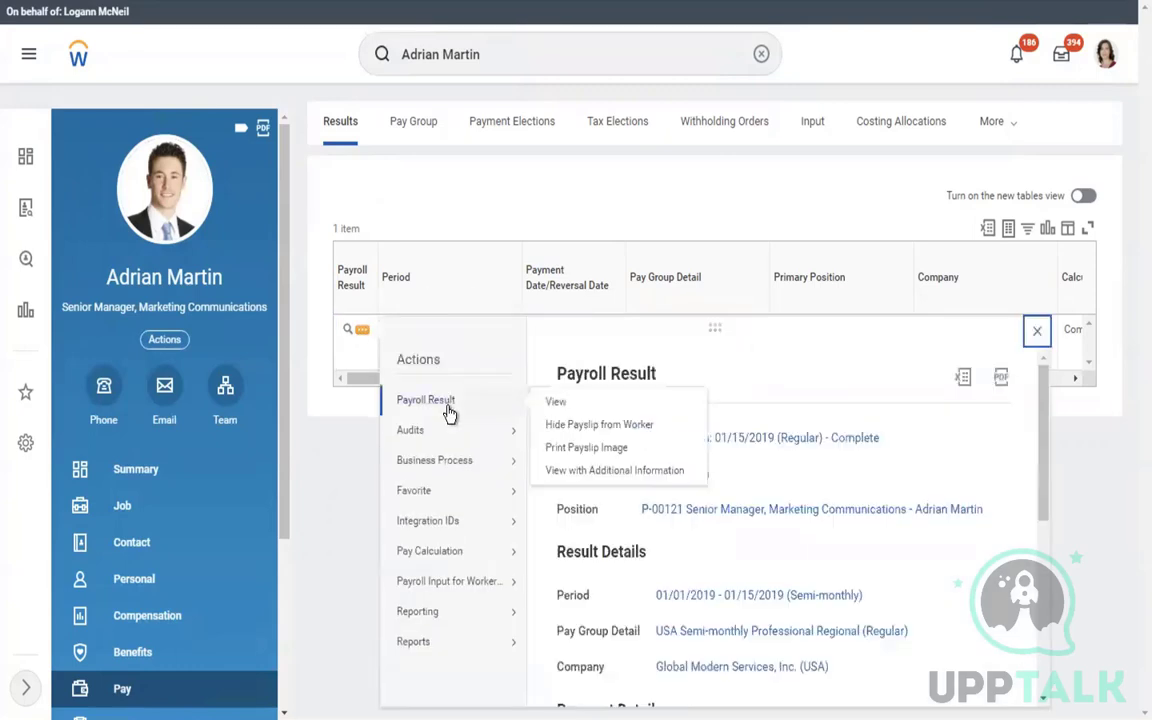
{"action": "mouse_move", "coordinate": [451, 563]}
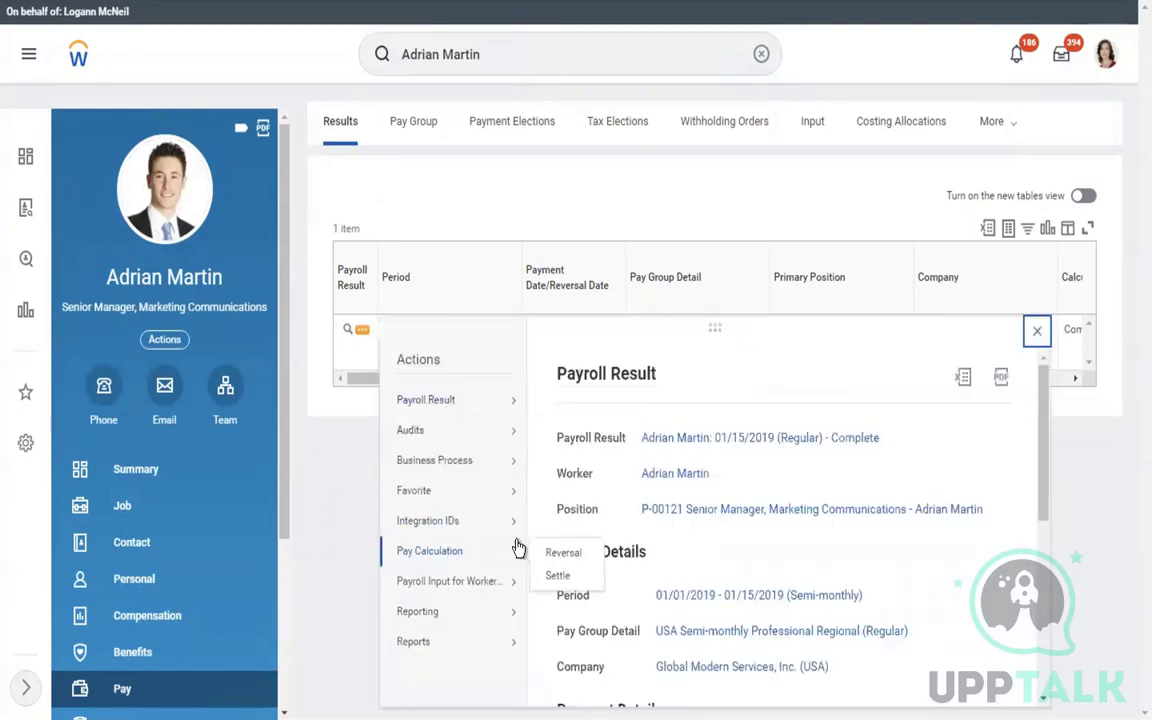
{"action": "left_click", "coordinate": [560, 552]}
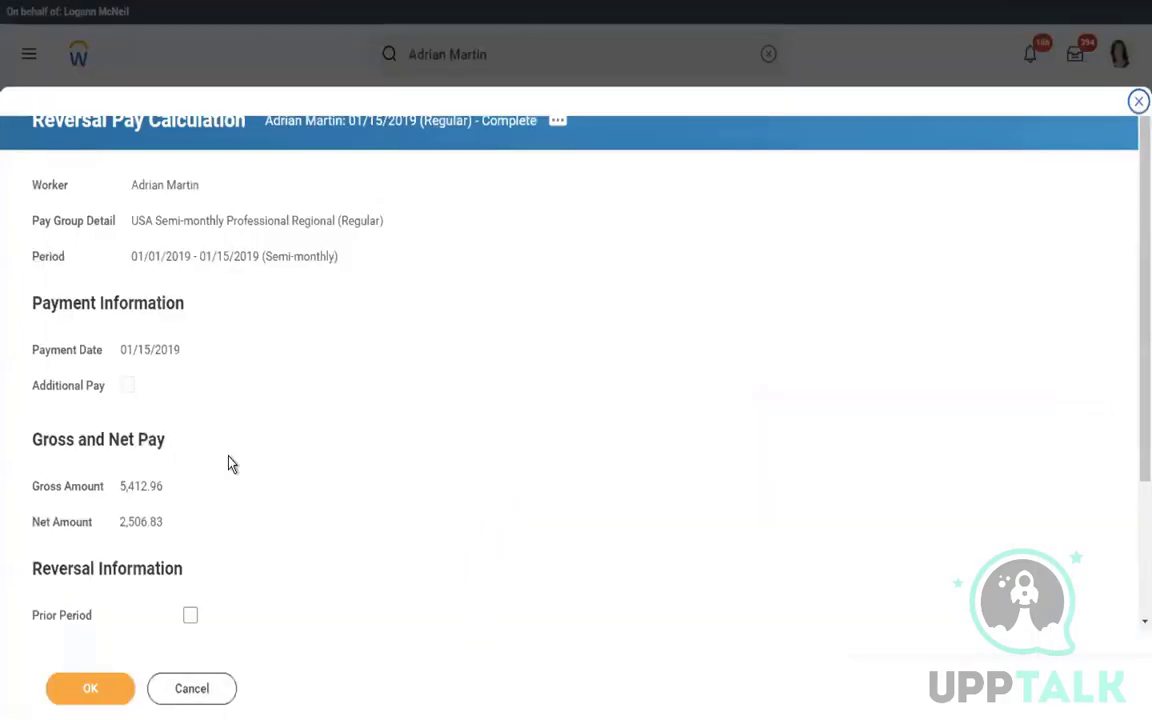
Set the reversal's reporting period to 01/16/2019 - 01/31/2019 (Semi-monthly) and check the reporting pay group detail.
{"action": "scroll", "coordinate": [338, 440], "scroll_direction": "down", "scroll_amount": 3}
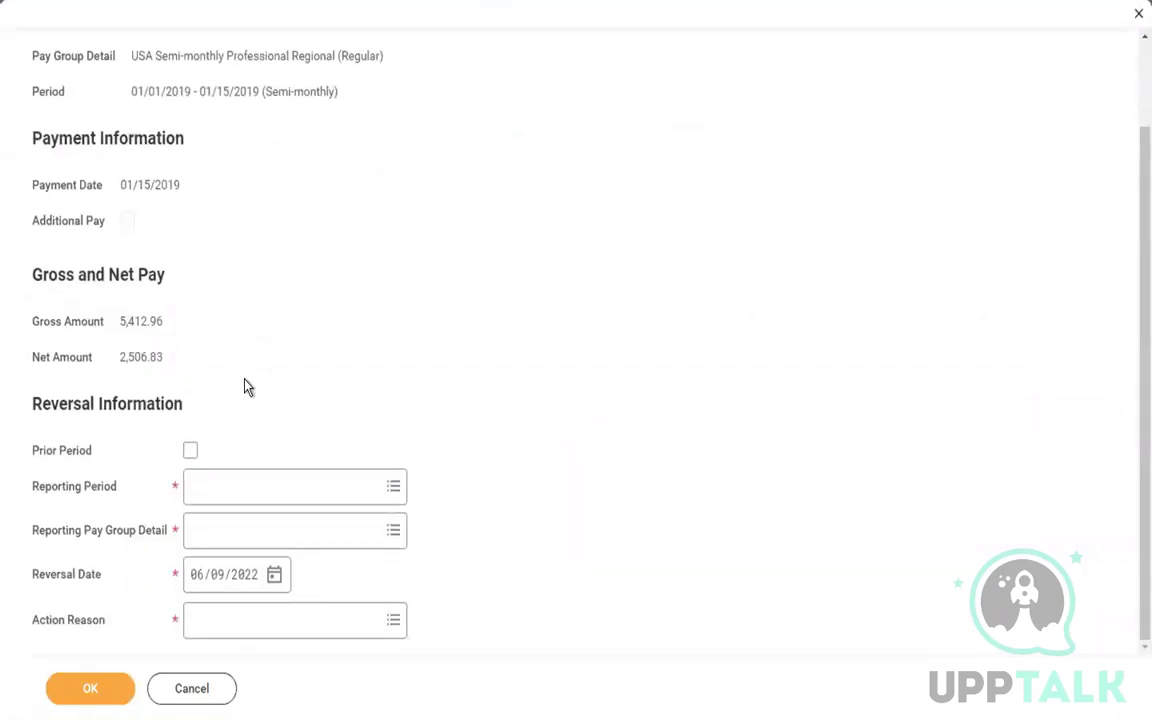
{"action": "left_click", "coordinate": [364, 483]}
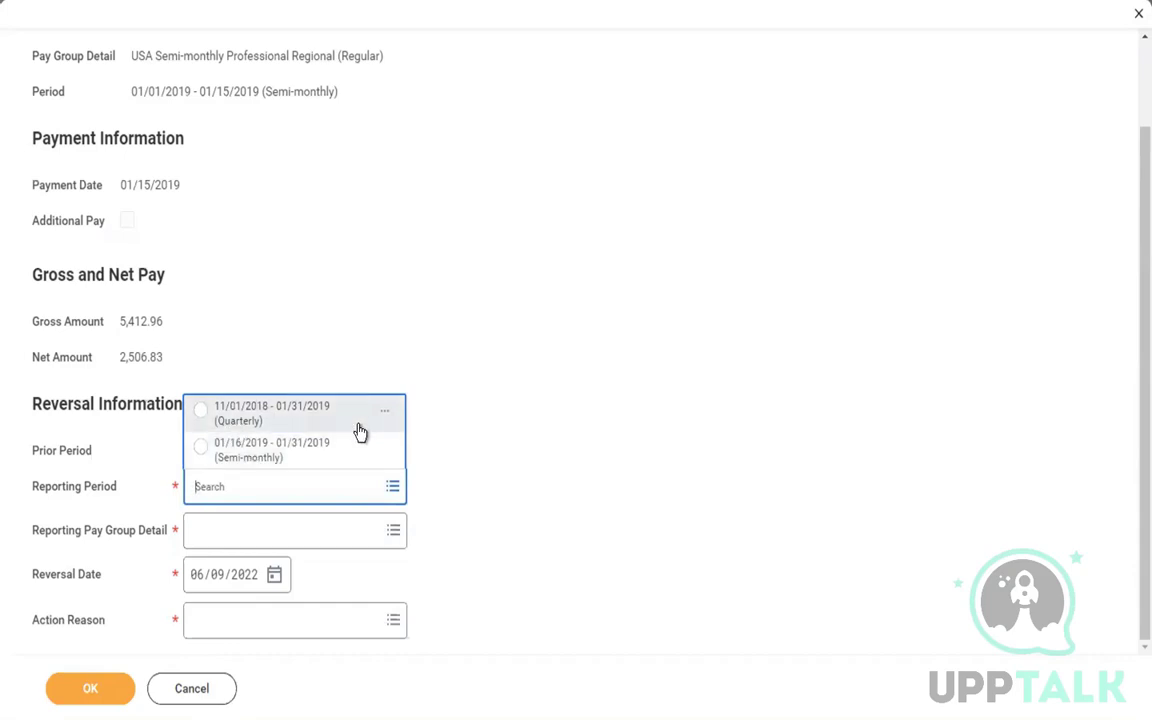
{"action": "left_click", "coordinate": [289, 449]}
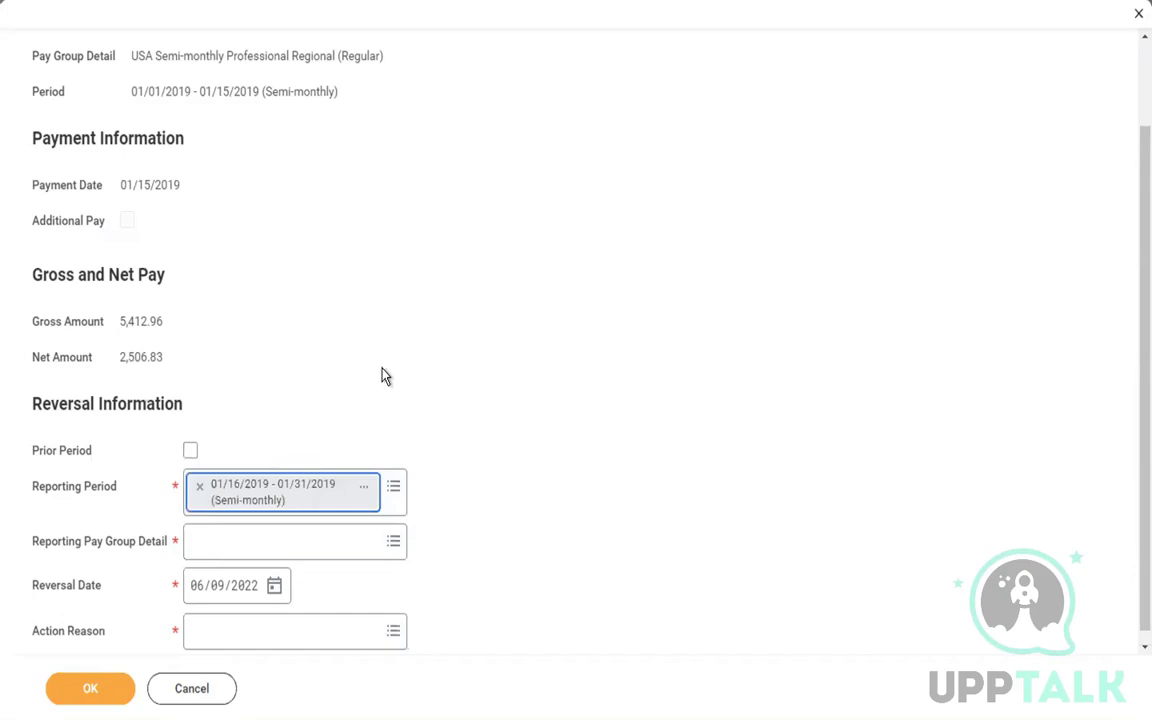
{"action": "left_click", "coordinate": [243, 538]}
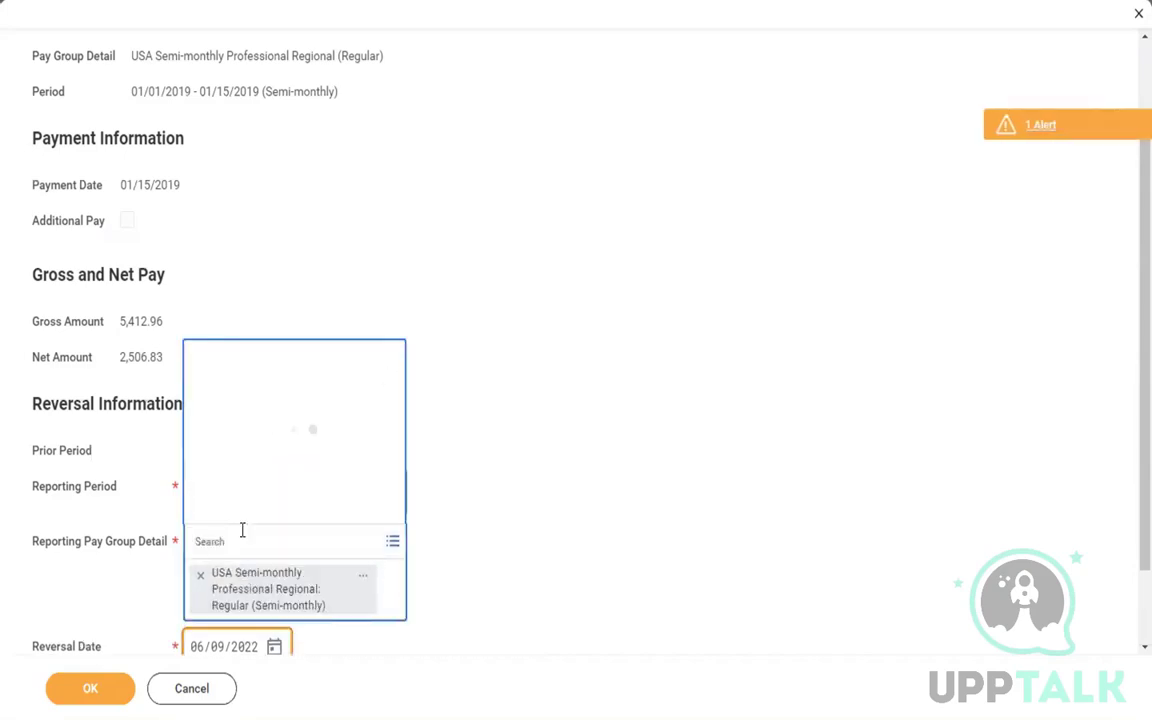
{"action": "left_click", "coordinate": [584, 432]}
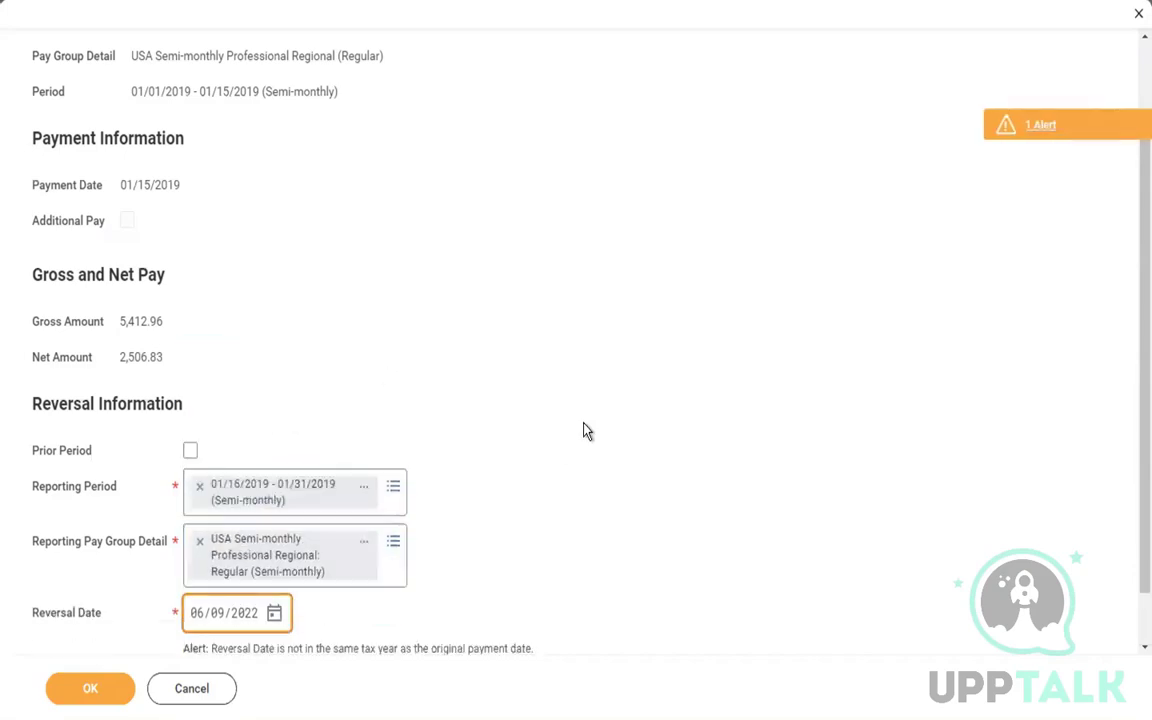
Set the reversal date to 01/16/2019.
{"action": "scroll", "coordinate": [586, 431], "scroll_direction": "down", "scroll_amount": 1}
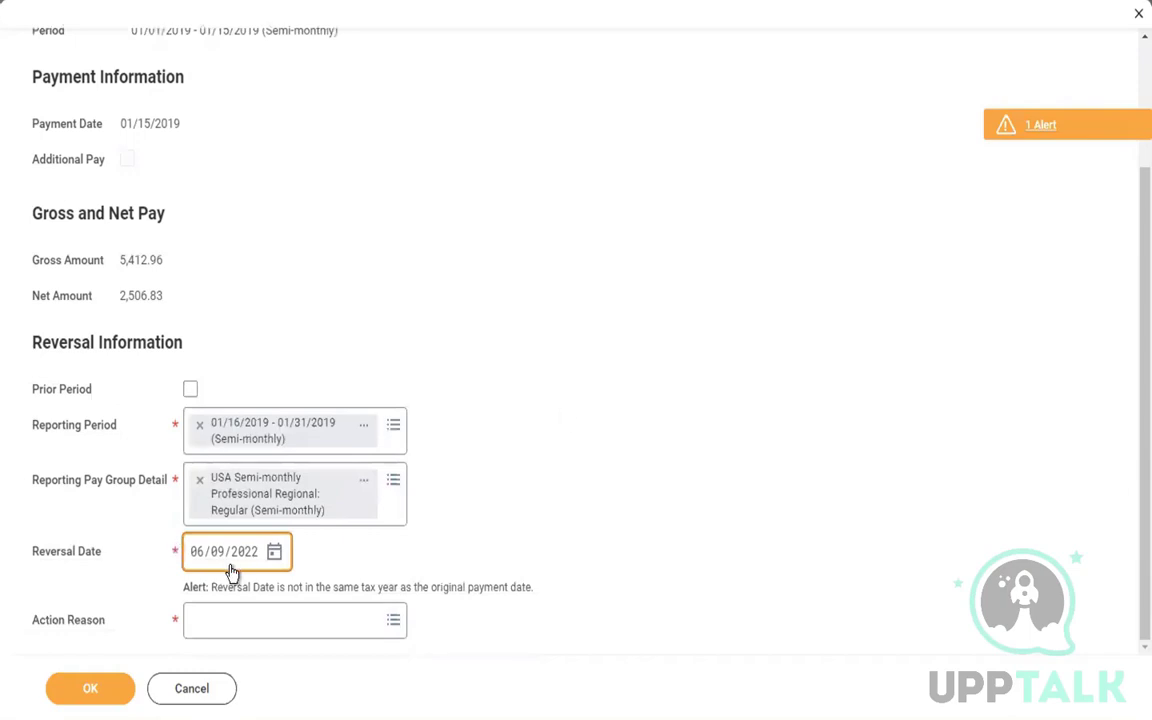
{"action": "left_click", "coordinate": [196, 558]}
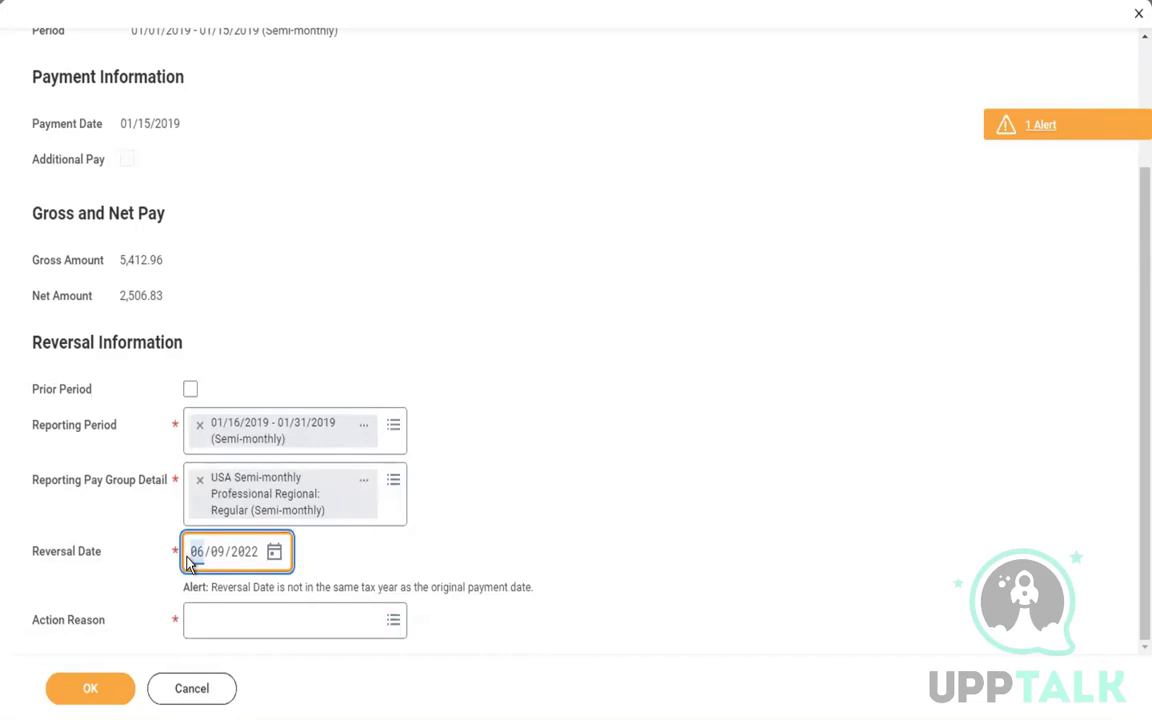
{"action": "type", "text": "01"}
{"action": "type", "text": "01"}
{"action": "type", "text": "62019"}
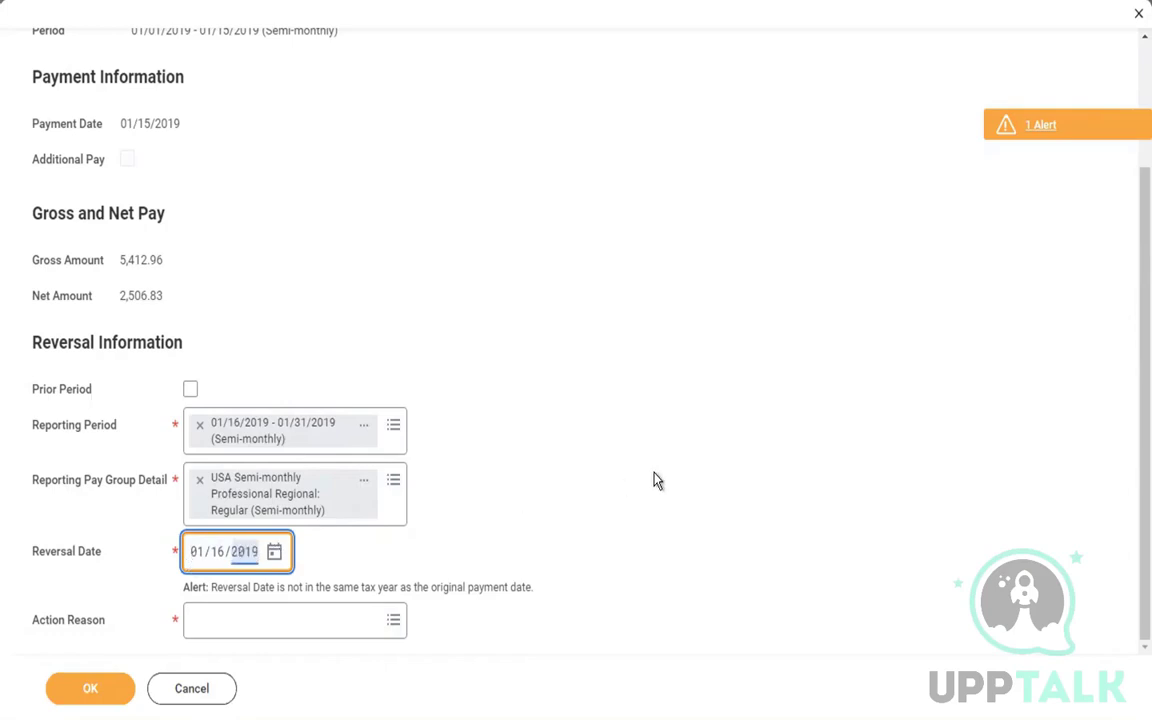
Choose Overpayment from the reversal action reasons as the action reason.
{"action": "left_click", "coordinate": [291, 621]}
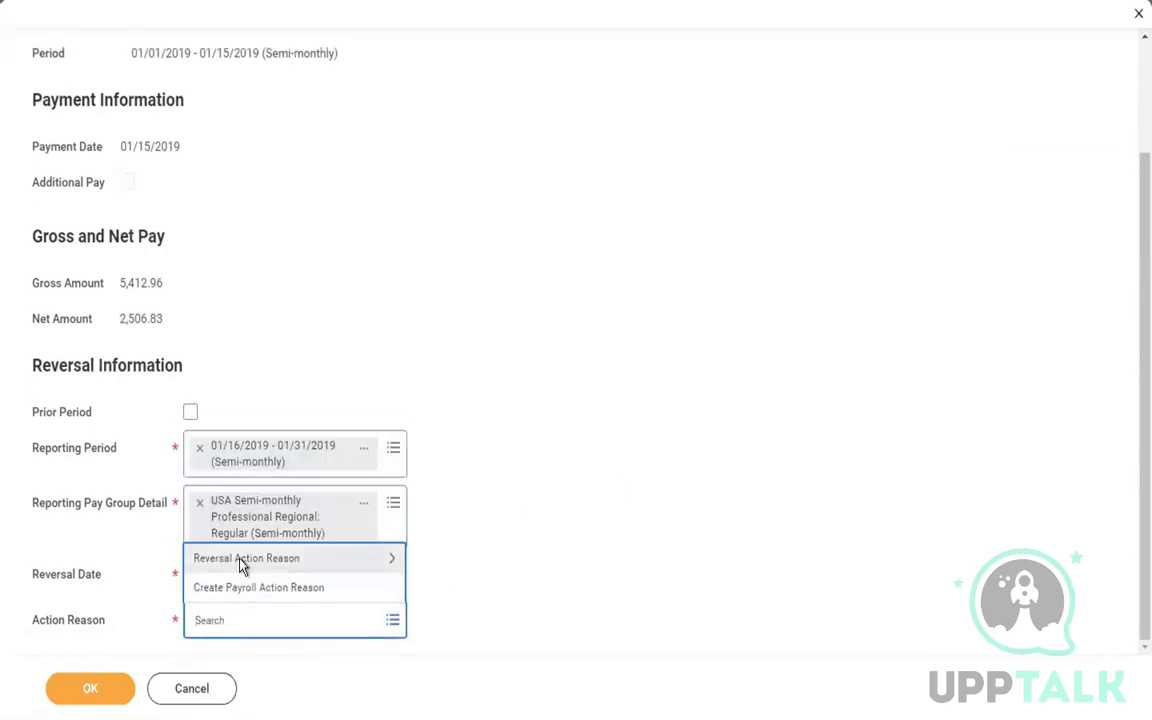
{"action": "left_click", "coordinate": [241, 566]}
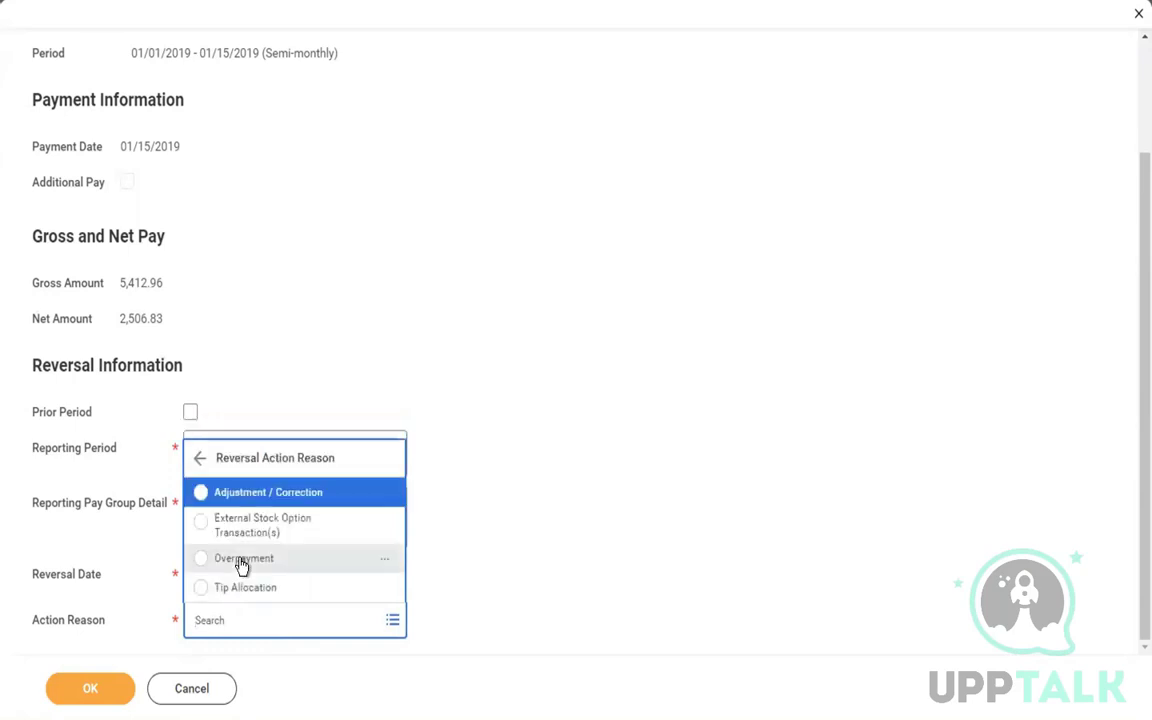
{"action": "left_click", "coordinate": [262, 492]}
{"action": "left_click", "coordinate": [248, 566]}
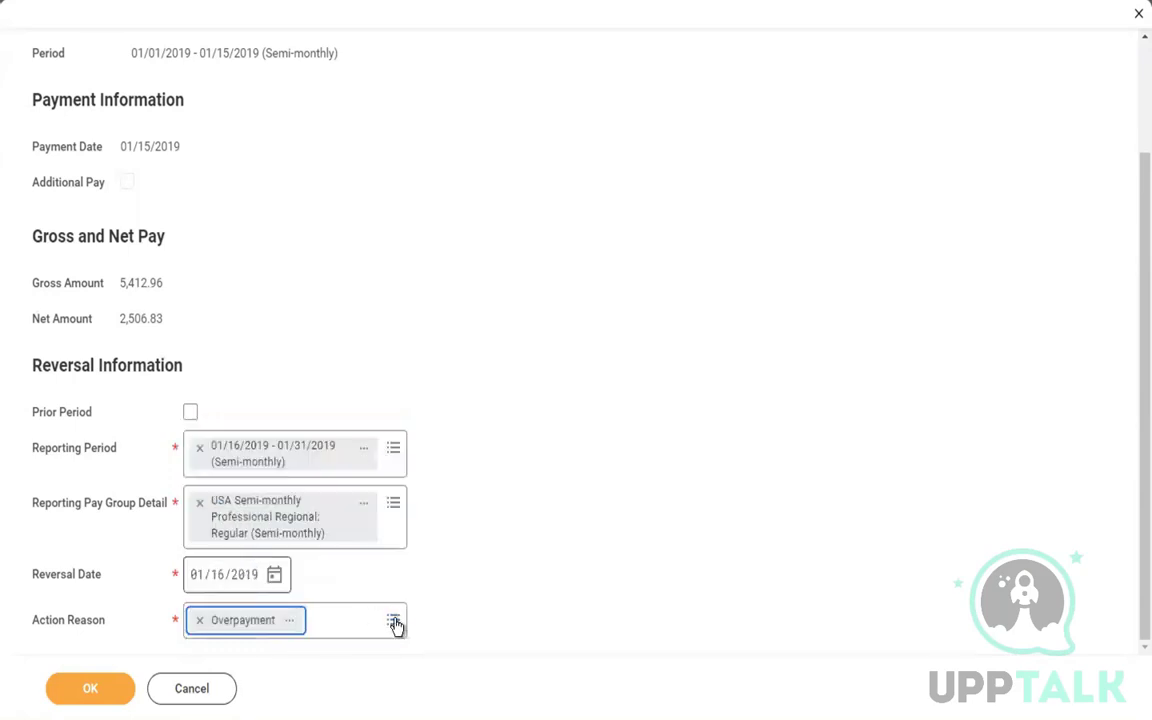
Look at the form for creating a new payroll action reason and leave it without creating one.
{"action": "left_click", "coordinate": [361, 623]}
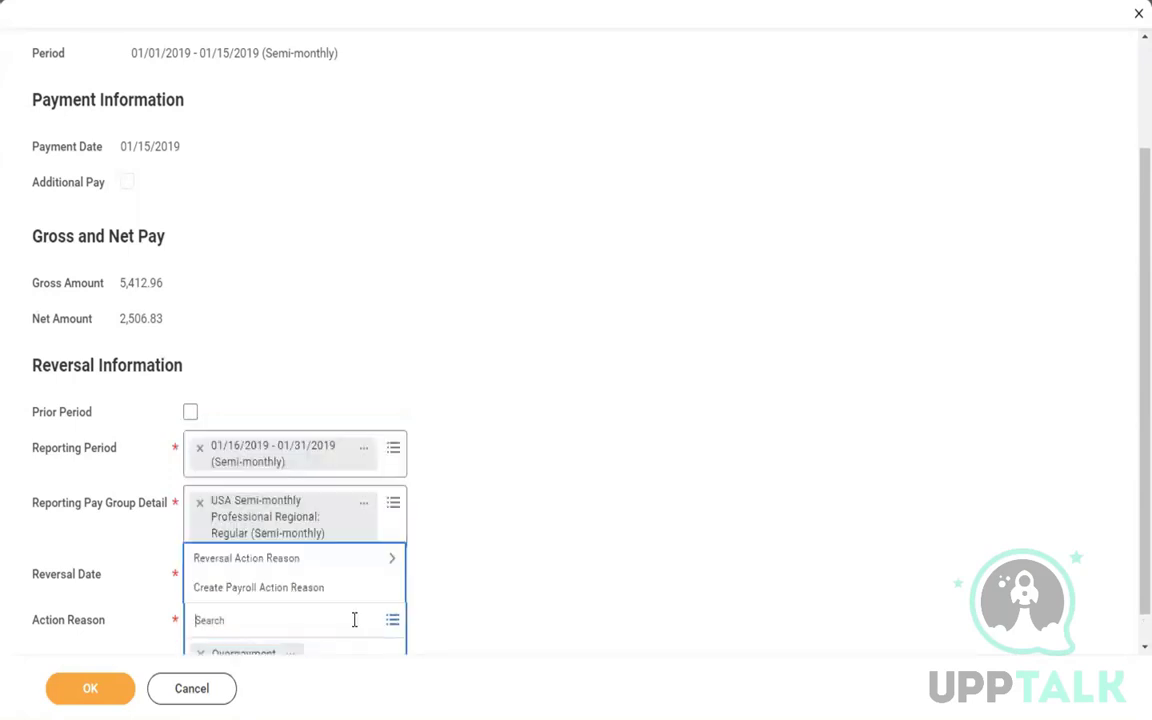
{"action": "left_click", "coordinate": [262, 590]}
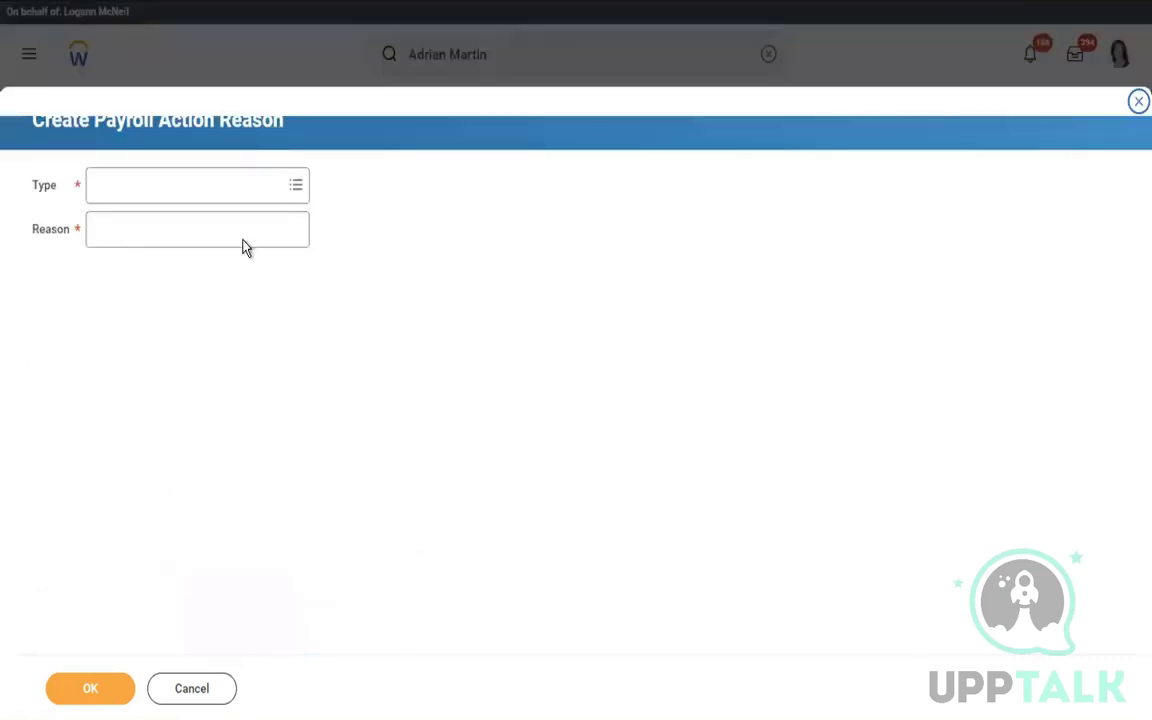
{"action": "left_click", "coordinate": [190, 692]}
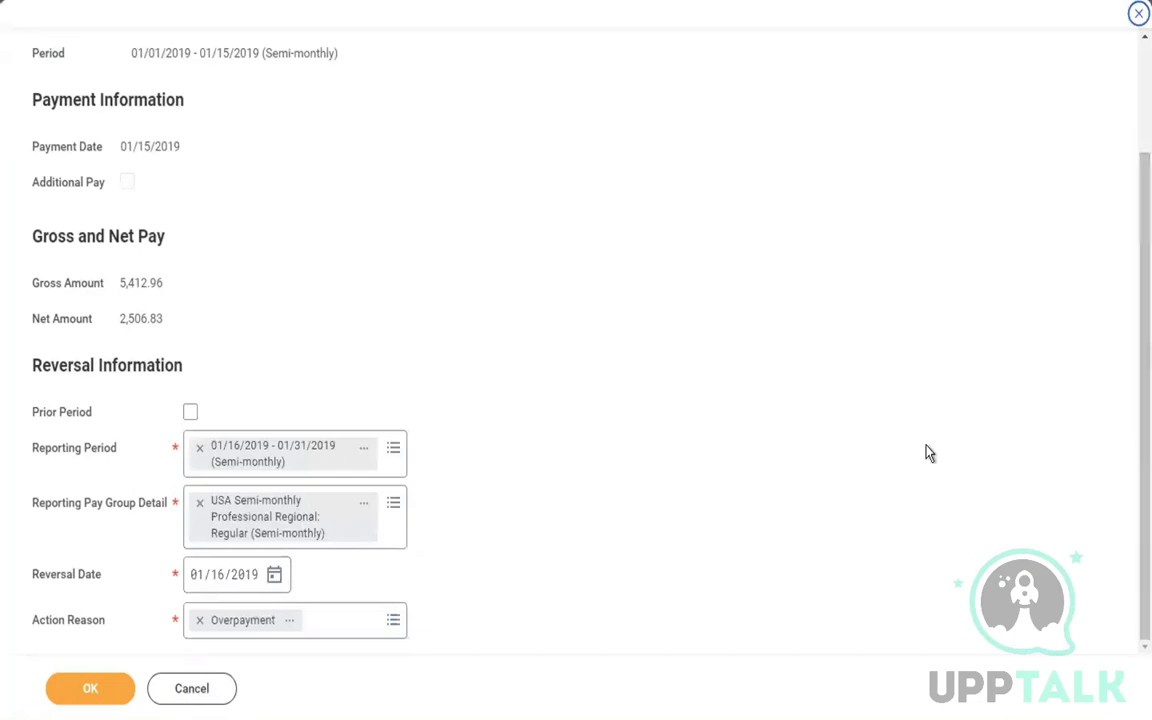
Submit the reversal and review its payroll result details and gross-to-net compensation breakdown.
{"action": "left_click", "coordinate": [90, 690]}
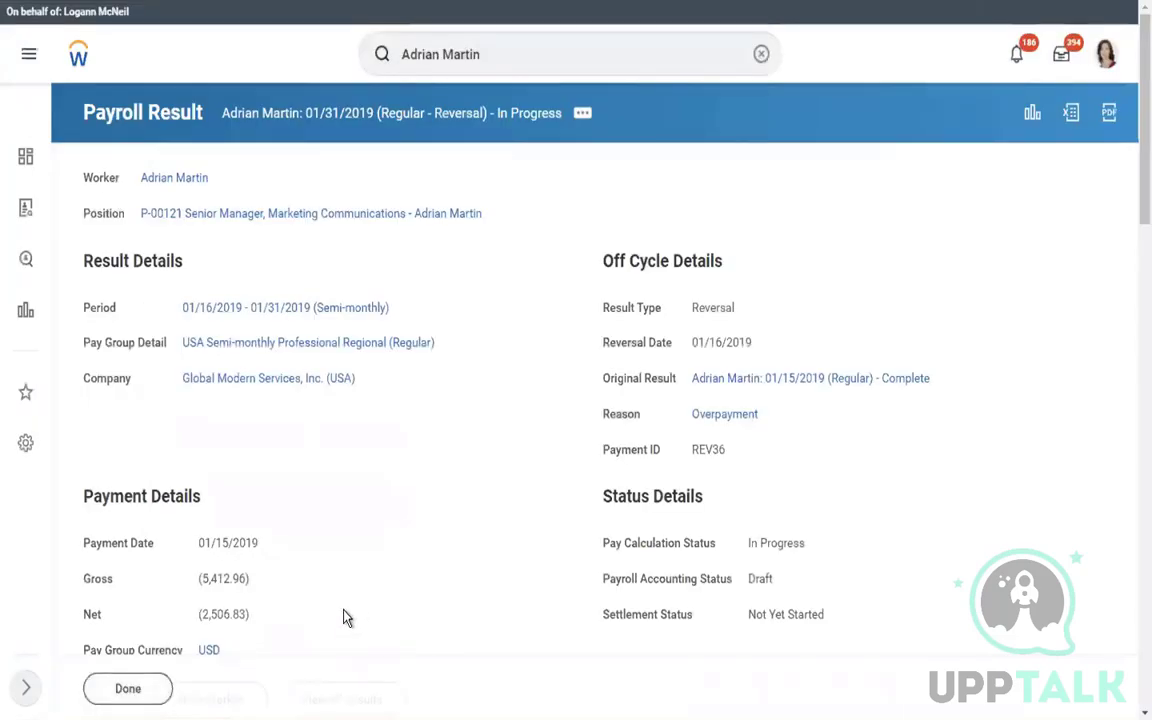
{"action": "scroll", "coordinate": [345, 617], "scroll_direction": "down", "scroll_amount": 3}
{"action": "scroll", "coordinate": [345, 617], "scroll_direction": "down", "scroll_amount": 6}
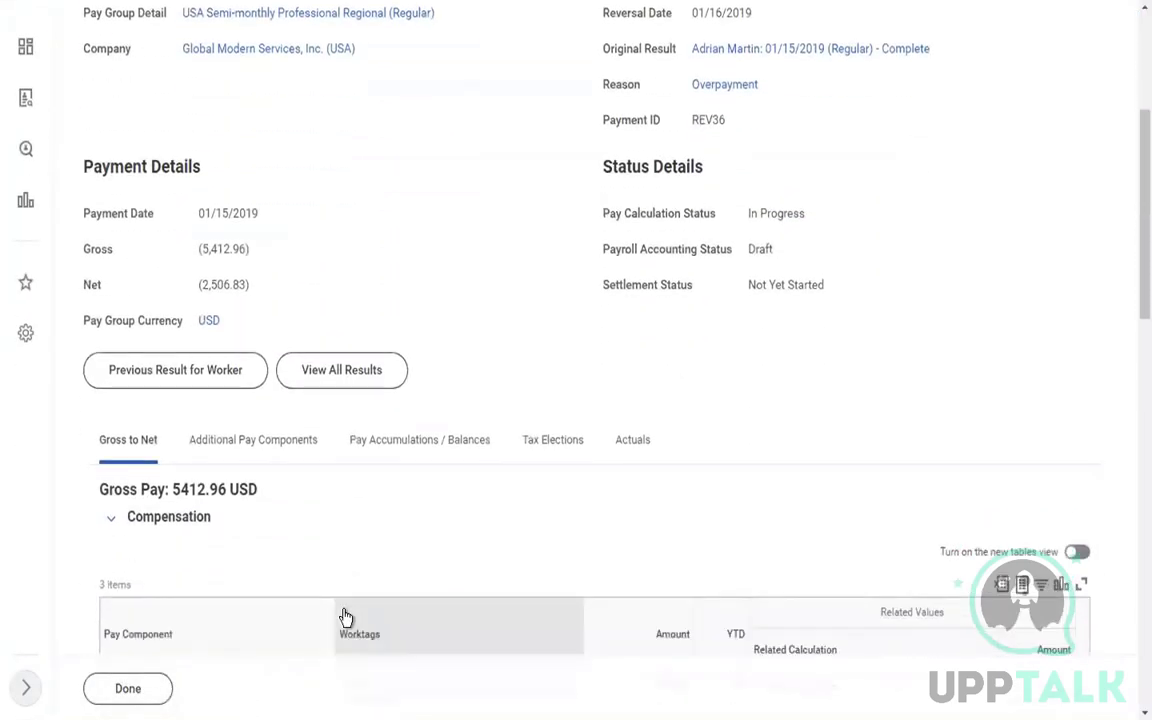
{"action": "scroll", "coordinate": [345, 617], "scroll_direction": "down", "scroll_amount": 1}
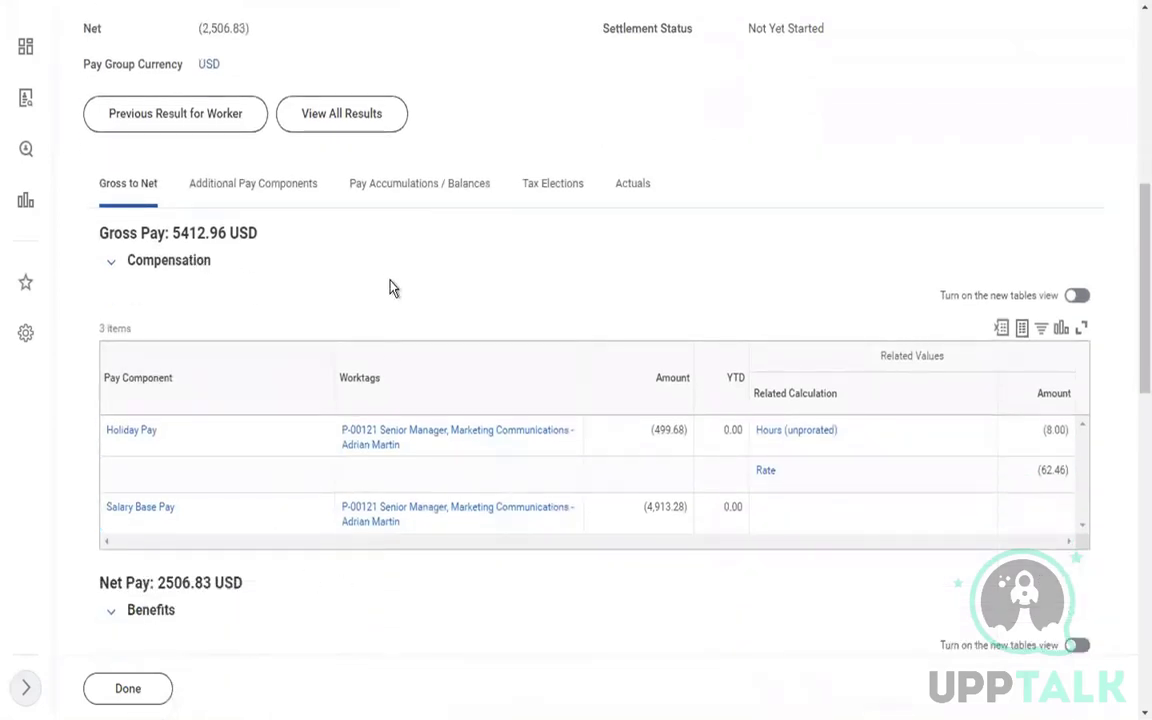
{"action": "scroll", "coordinate": [390, 288], "scroll_direction": "up", "scroll_amount": 7}
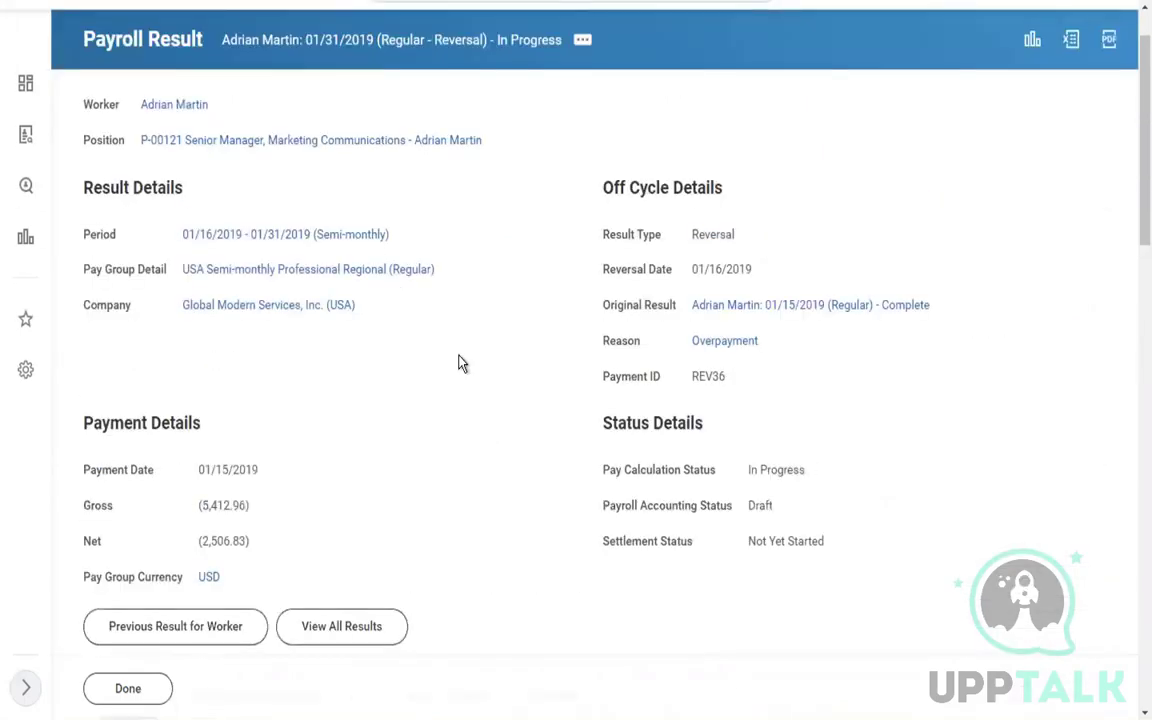
Return to the worker's pay results and compare the reversal entry with the original result across all columns.
{"action": "left_click", "coordinate": [169, 108]}
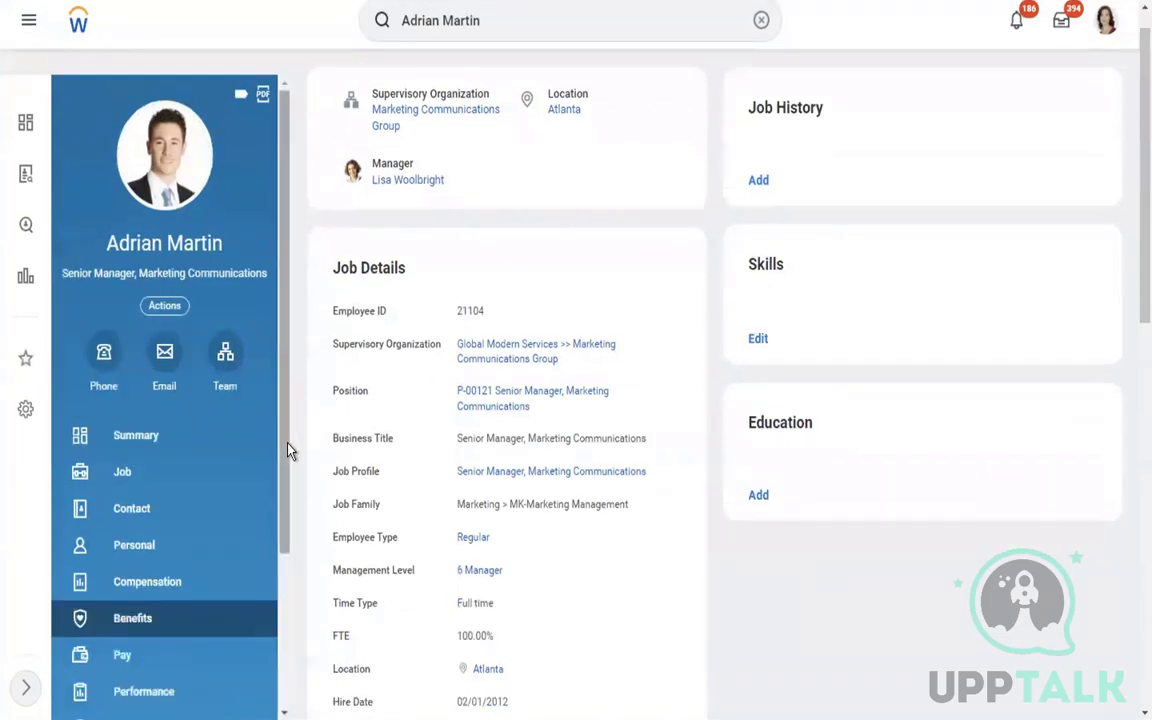
{"action": "left_click_drag", "start_coordinate": [286, 443], "coordinate": [280, 566]}
{"action": "left_click", "coordinate": [121, 486]}
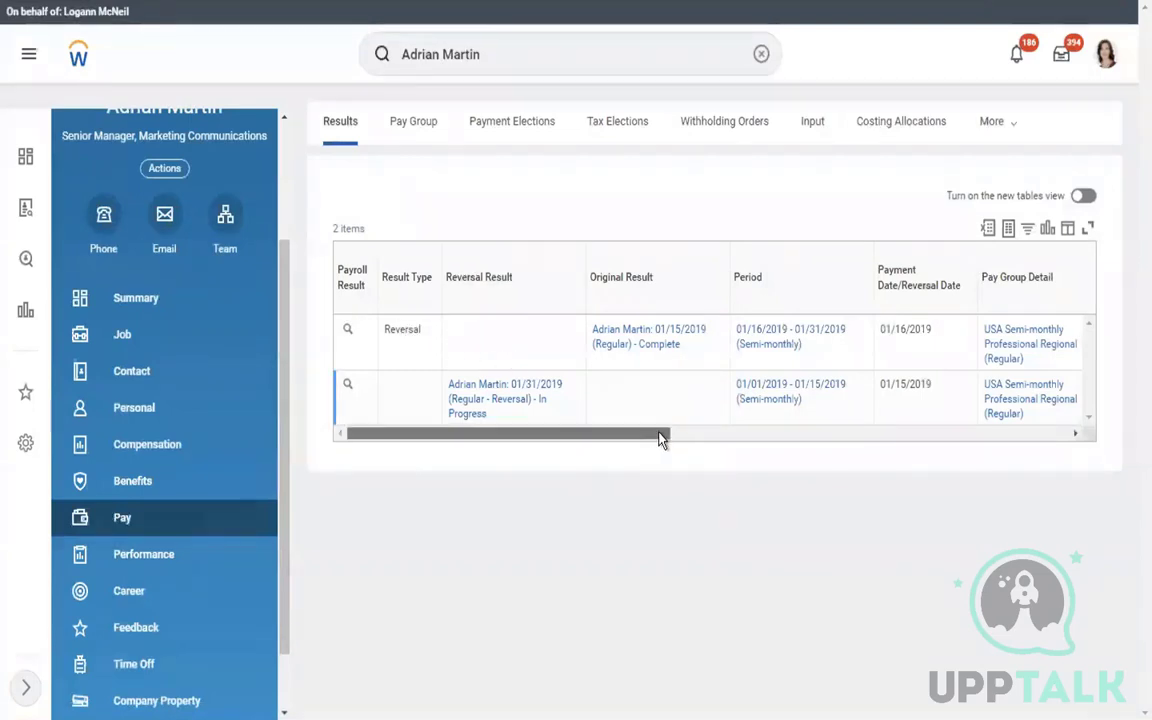
{"action": "left_click_drag", "start_coordinate": [660, 434], "coordinate": [967, 496]}
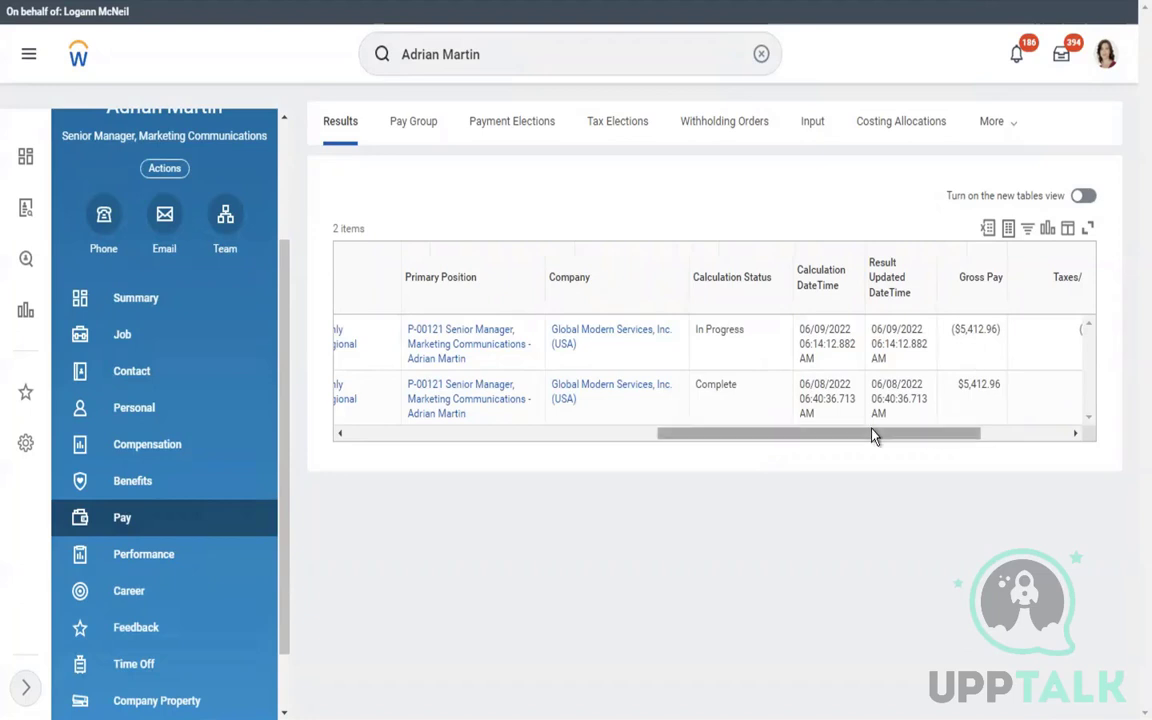
{"action": "left_click_drag", "start_coordinate": [873, 435], "coordinate": [347, 437]}
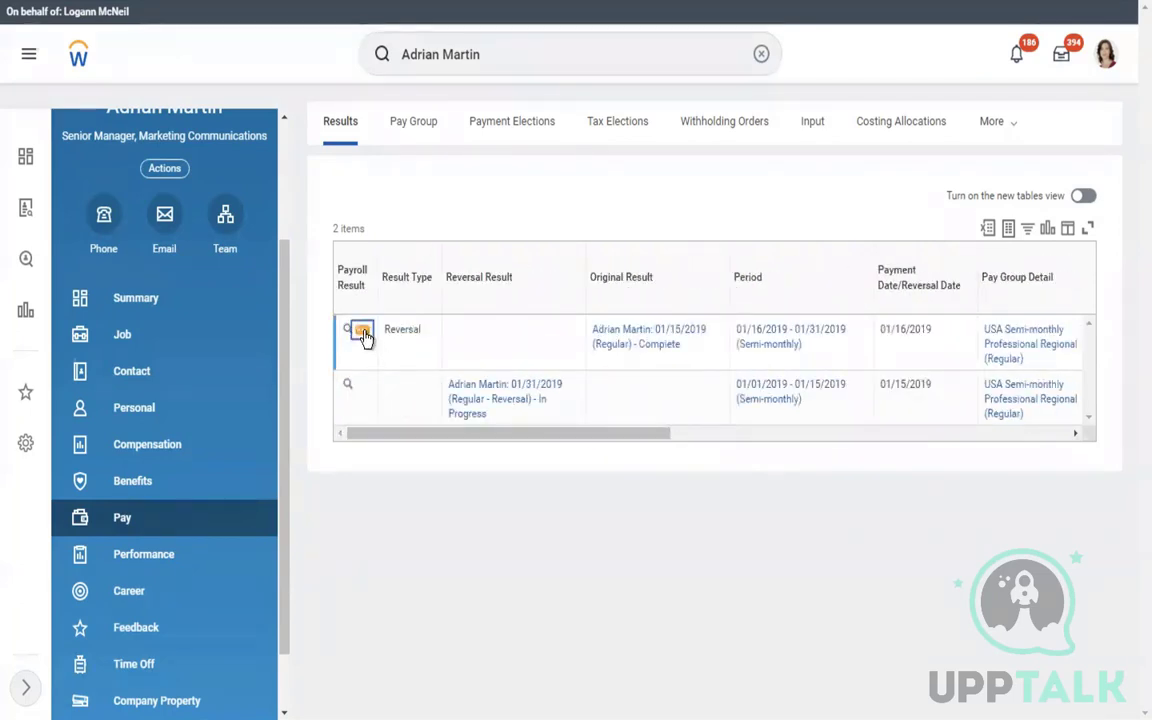
Look at the pay calculation actions available for the worker's in-progress reversal result.
{"action": "left_click", "coordinate": [363, 336]}
{"action": "mouse_move", "coordinate": [487, 441]}
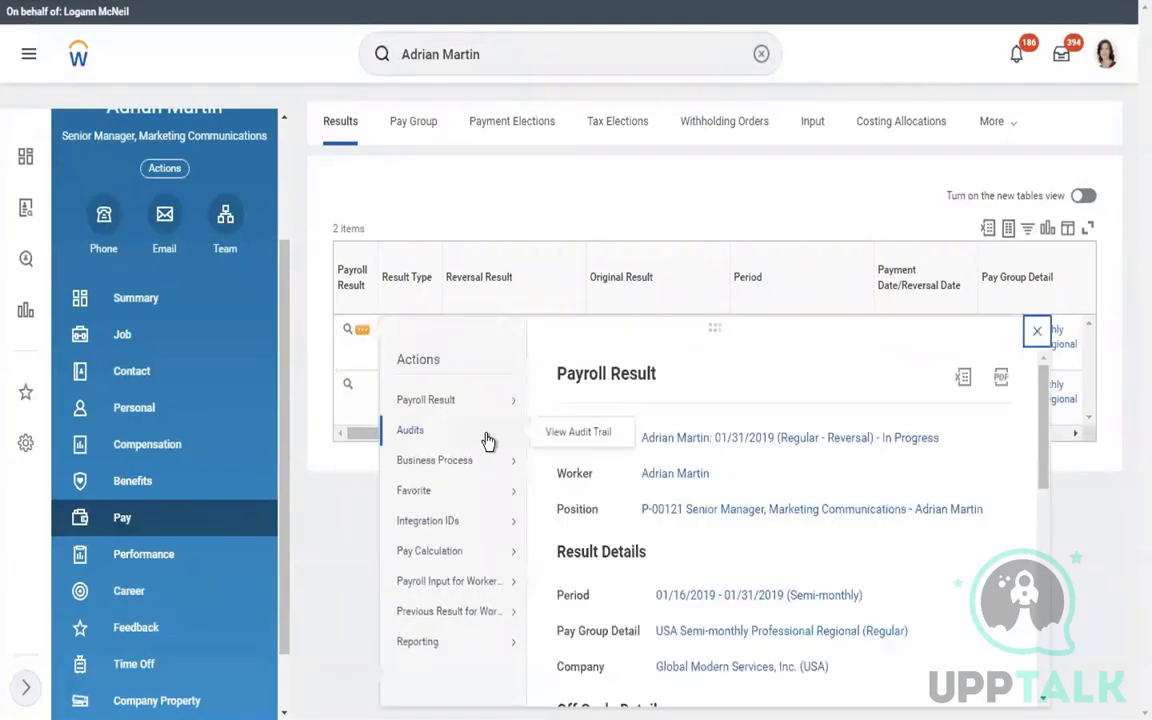
{"action": "mouse_move", "coordinate": [465, 553]}
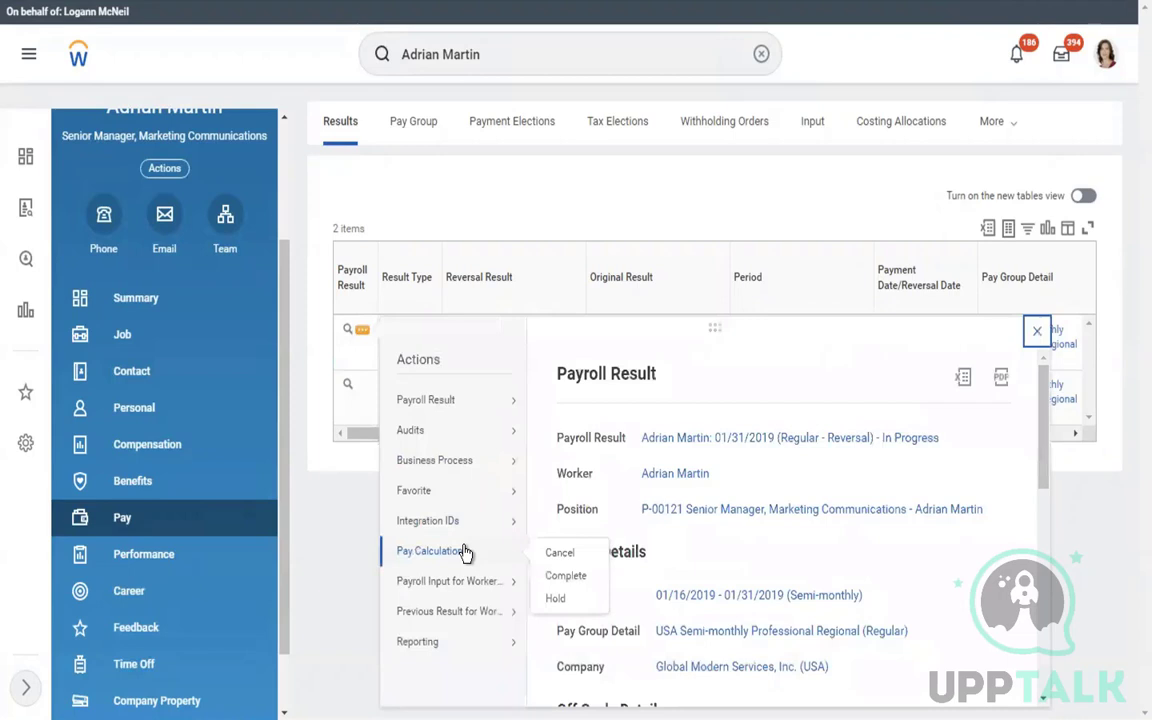
{"action": "left_click_drag", "start_coordinate": [522, 435], "coordinate": [405, 415]}
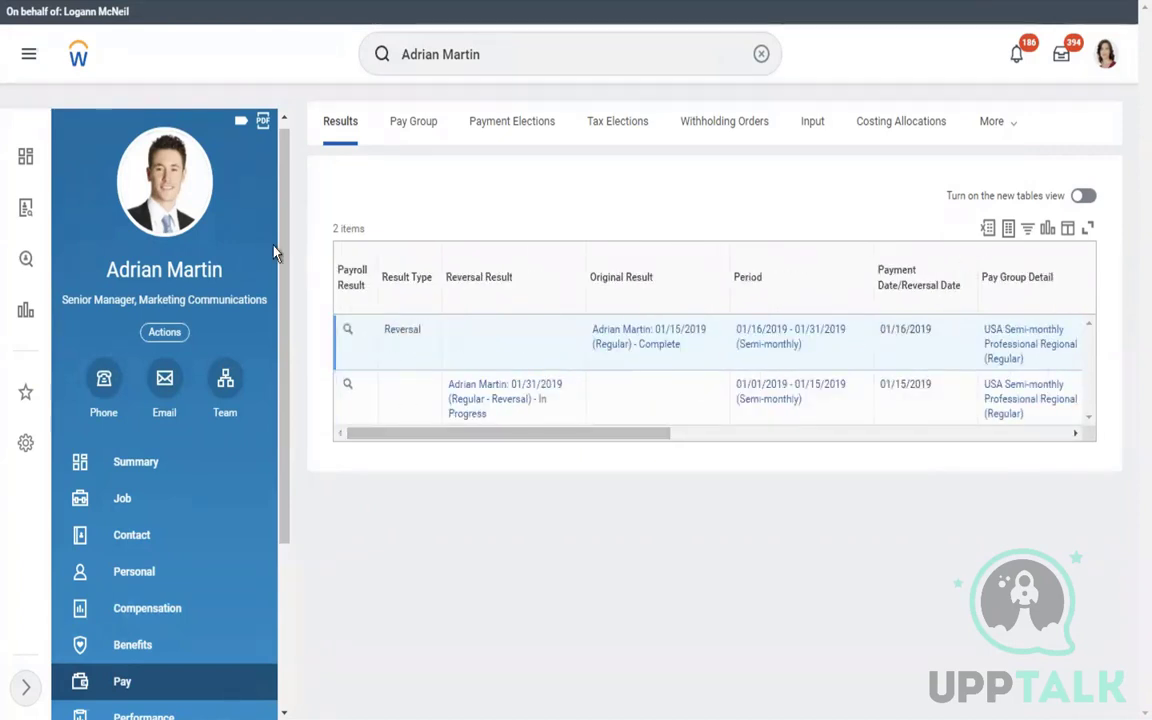
{"action": "left_click", "coordinate": [165, 333]}
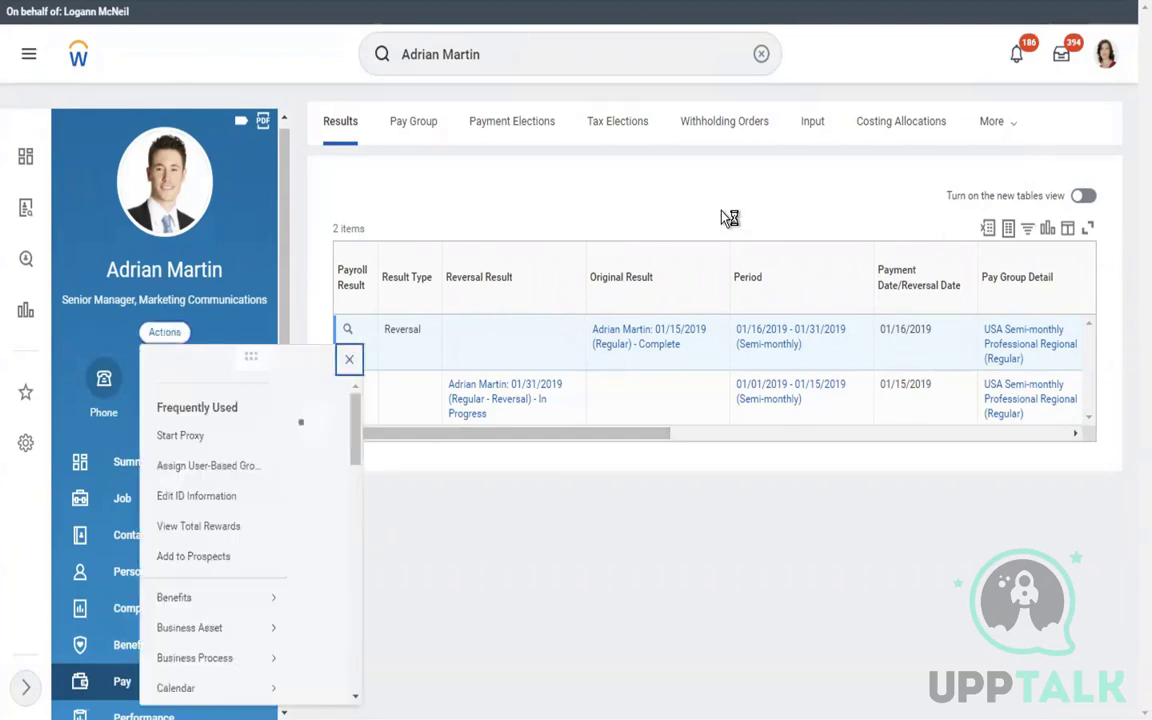
{"action": "left_click", "coordinate": [781, 195]}
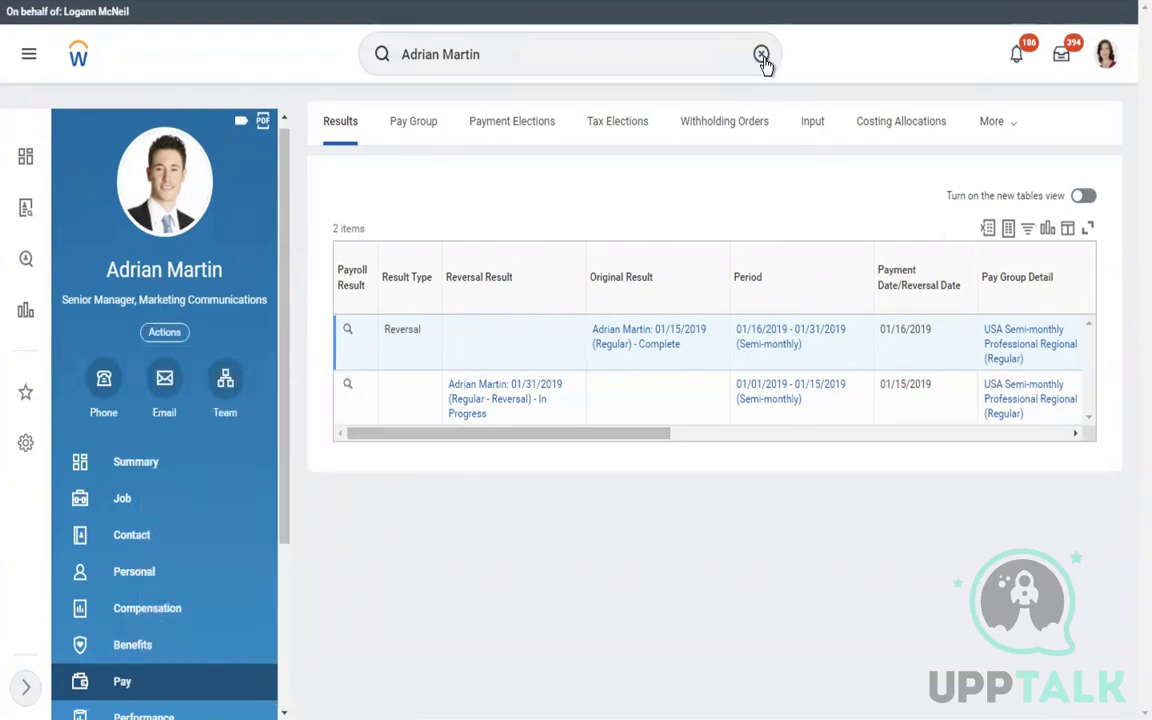
{"action": "left_click", "coordinate": [762, 56]}
{"action": "left_click", "coordinate": [757, 58]}
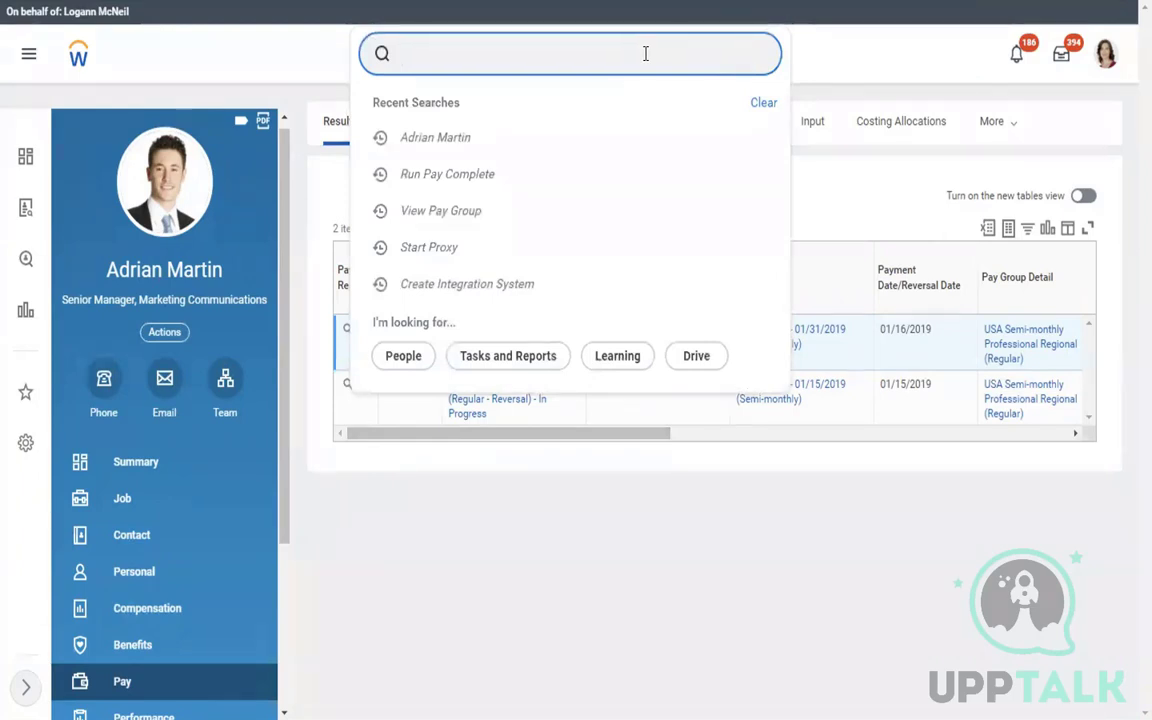
{"action": "type", "text": "cre"}
{"action": "key", "text": "BackSpace"}
{"action": "key", "text": "BackSpace"}
{"action": "key", "text": "BackSpace"}
{"action": "left_click", "coordinate": [653, 463]}
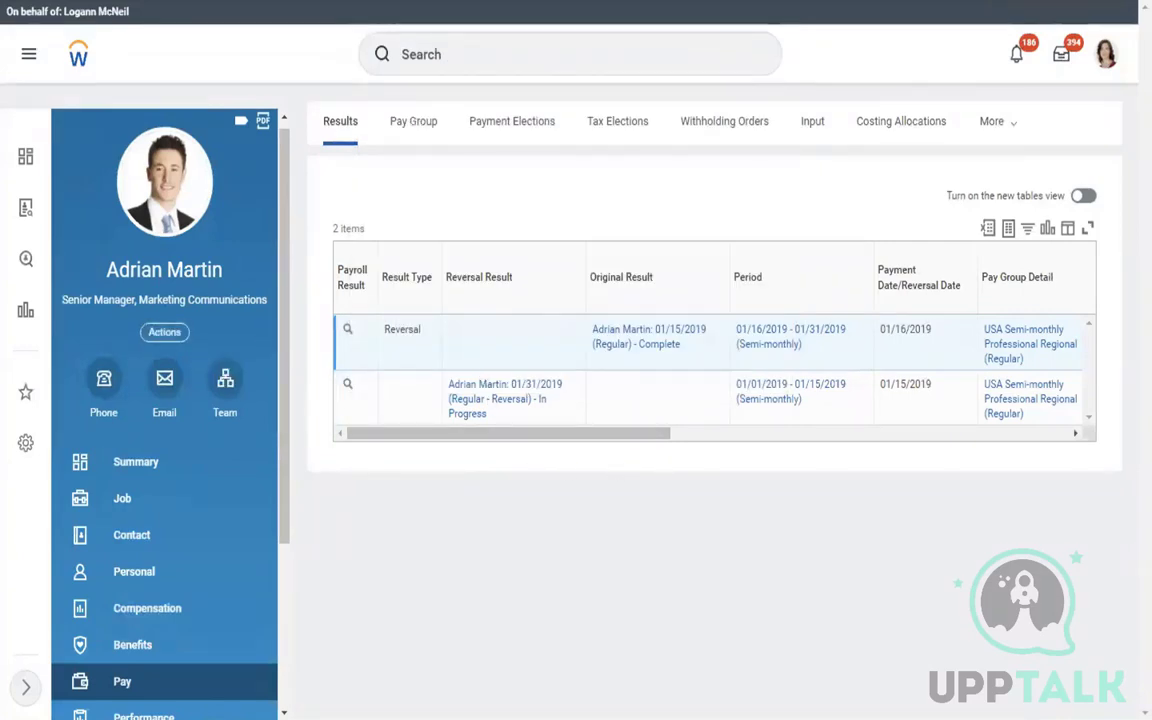
Start an on-demand payment run for the worker from the worker's payroll actions.
{"action": "right_click", "coordinate": [362, 0]}
{"action": "left_click", "coordinate": [428, 92]}
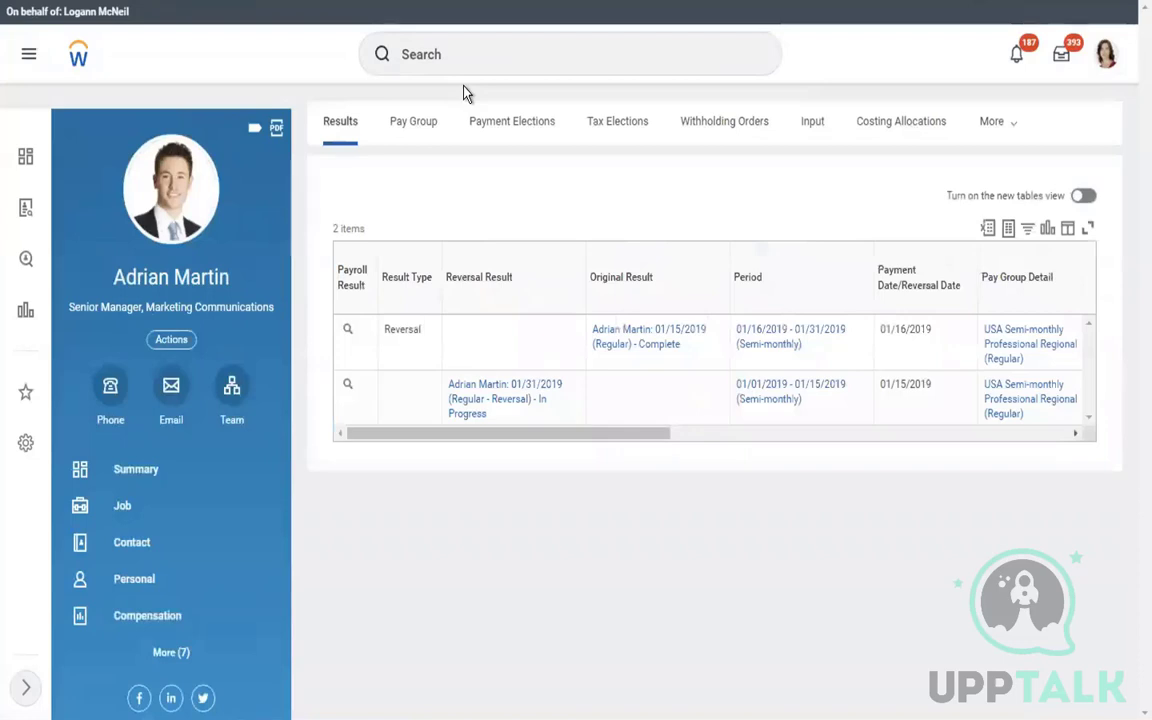
{"action": "left_click", "coordinate": [182, 342]}
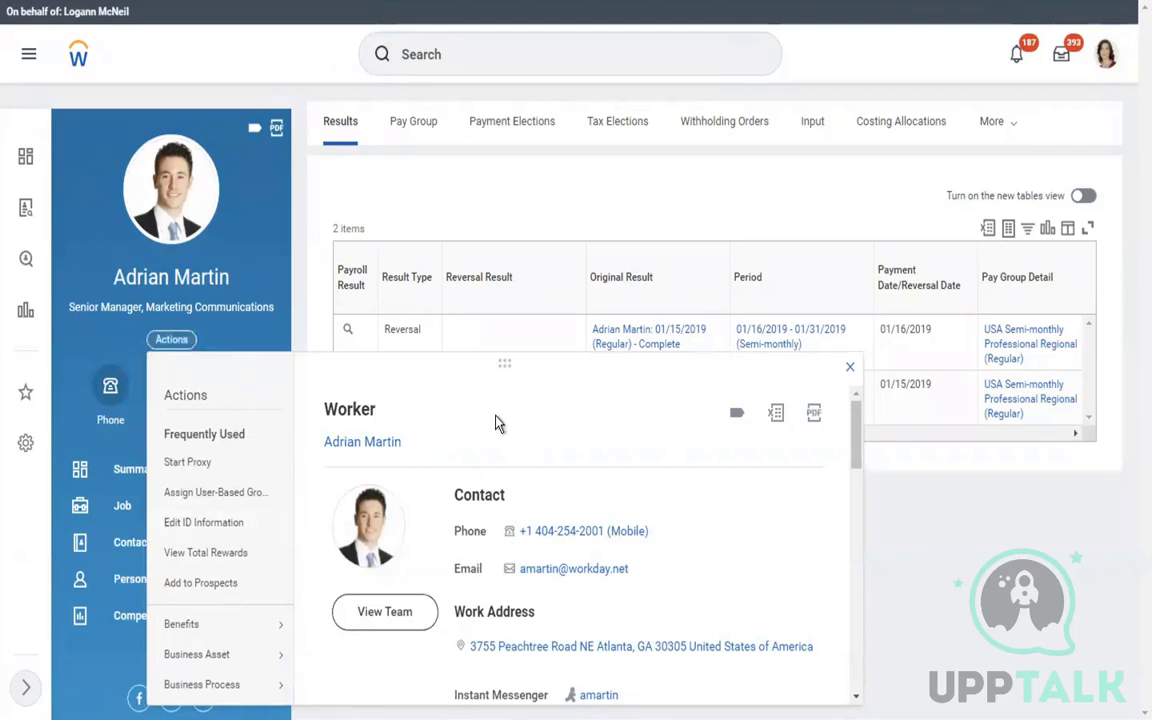
{"action": "scroll", "coordinate": [495, 424], "scroll_direction": "down", "scroll_amount": 5}
{"action": "scroll", "coordinate": [495, 424], "scroll_direction": "down", "scroll_amount": 4}
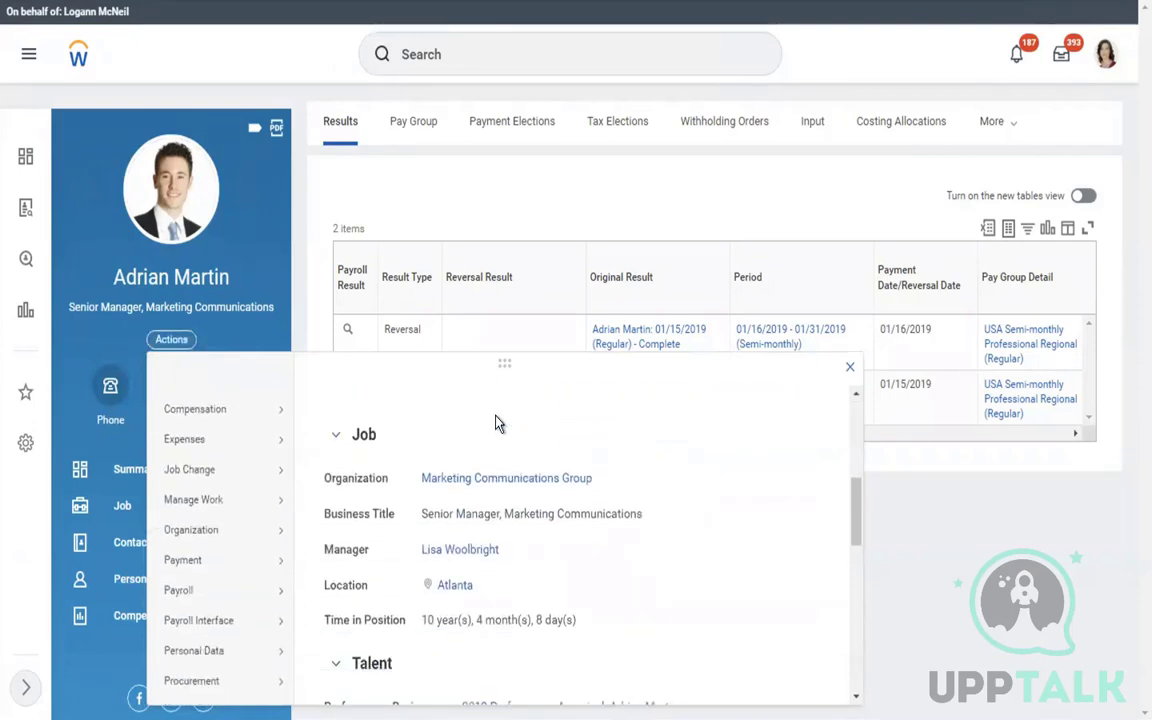
{"action": "mouse_move", "coordinate": [226, 520]}
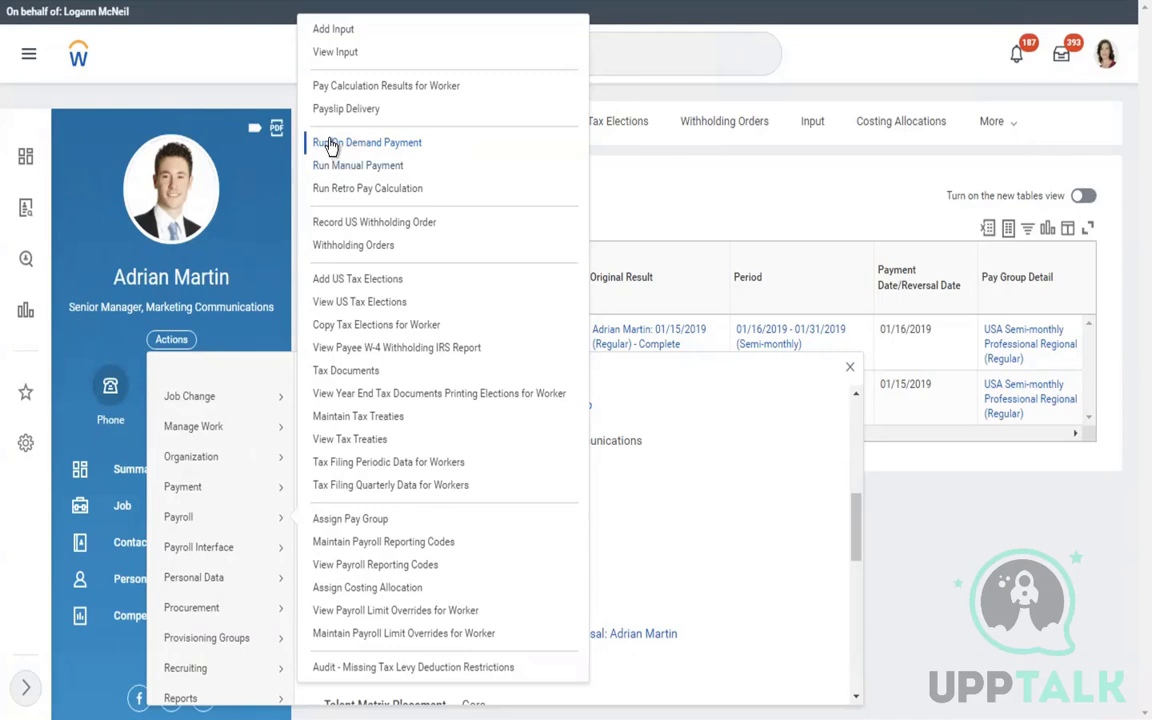
{"action": "left_click", "coordinate": [331, 146]}
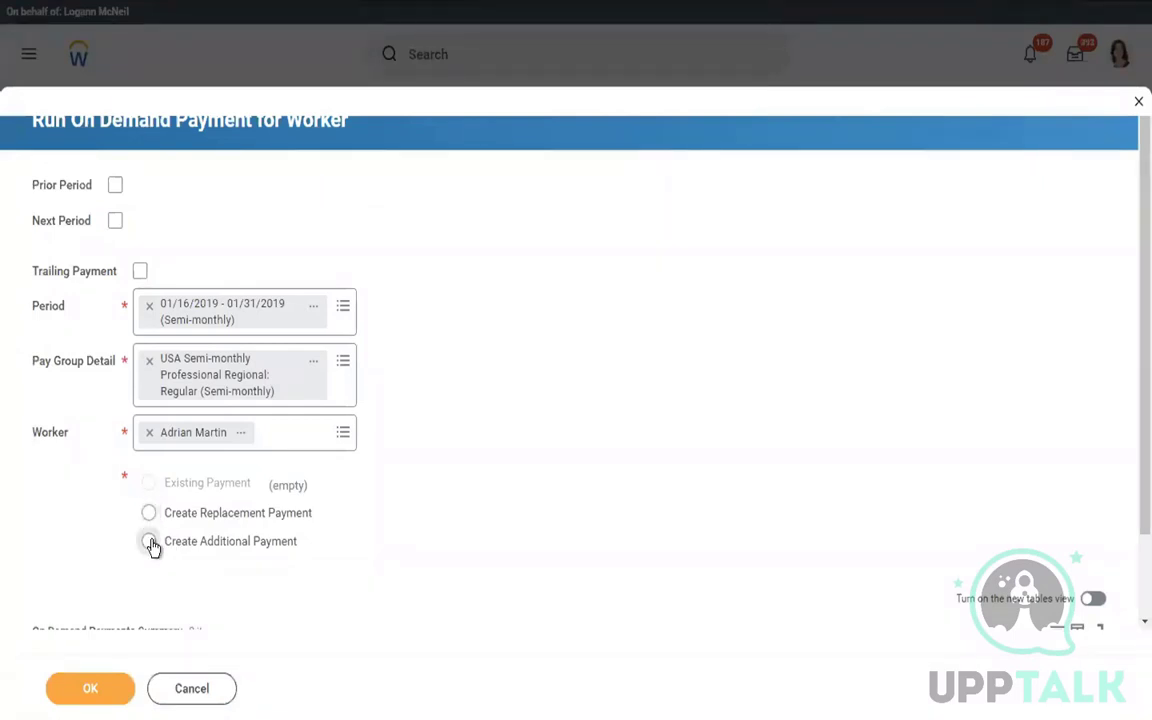
Choose to create a replacement payment for the 01/16/2019 - 01/31/2019 semi-monthly period and continue to its calculation form.
{"action": "left_click", "coordinate": [148, 514]}
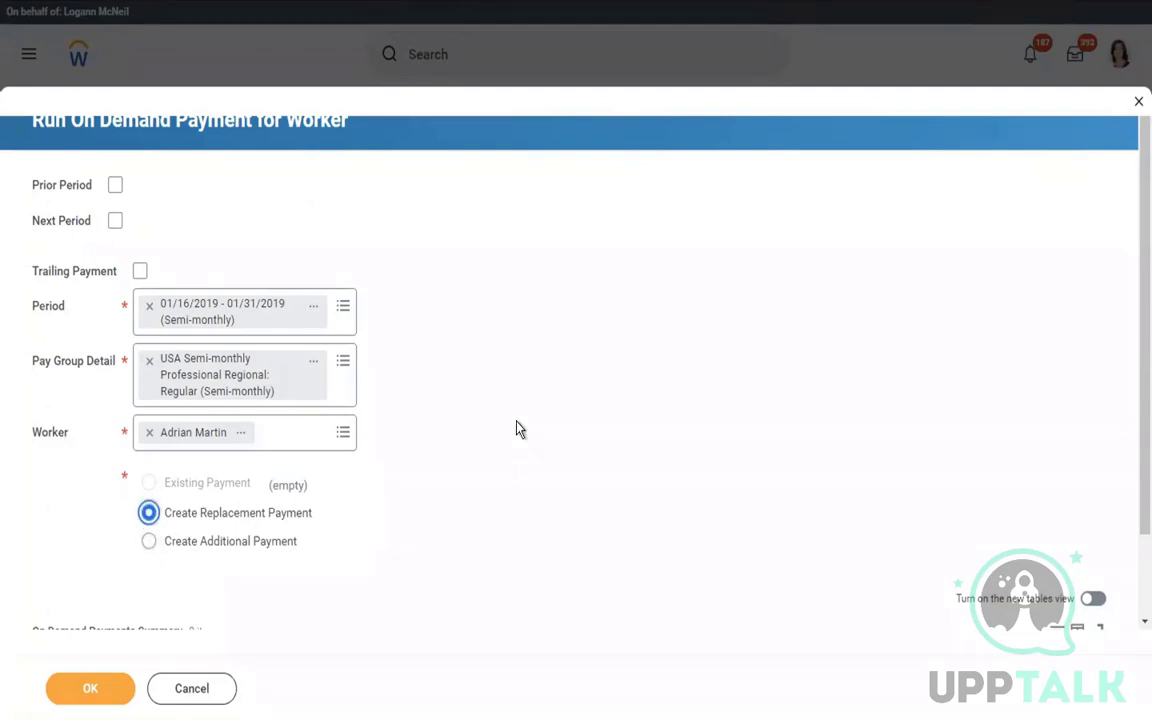
{"action": "scroll", "coordinate": [518, 428], "scroll_direction": "down", "scroll_amount": 1}
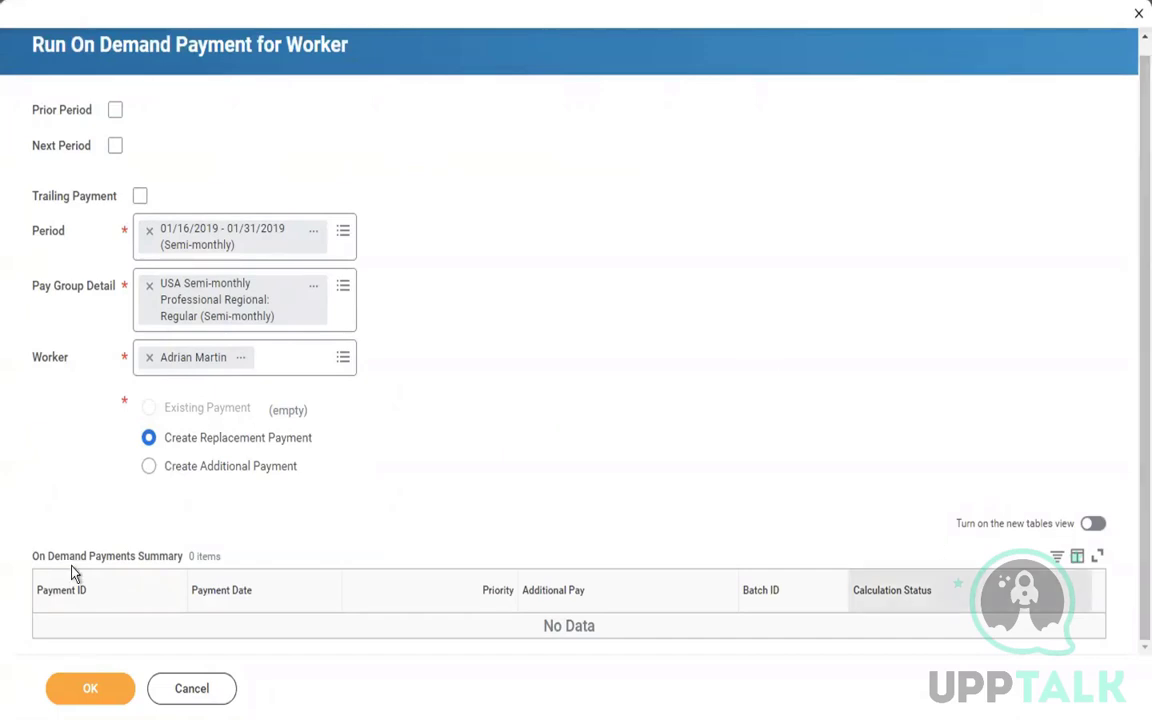
{"action": "left_click", "coordinate": [77, 688]}
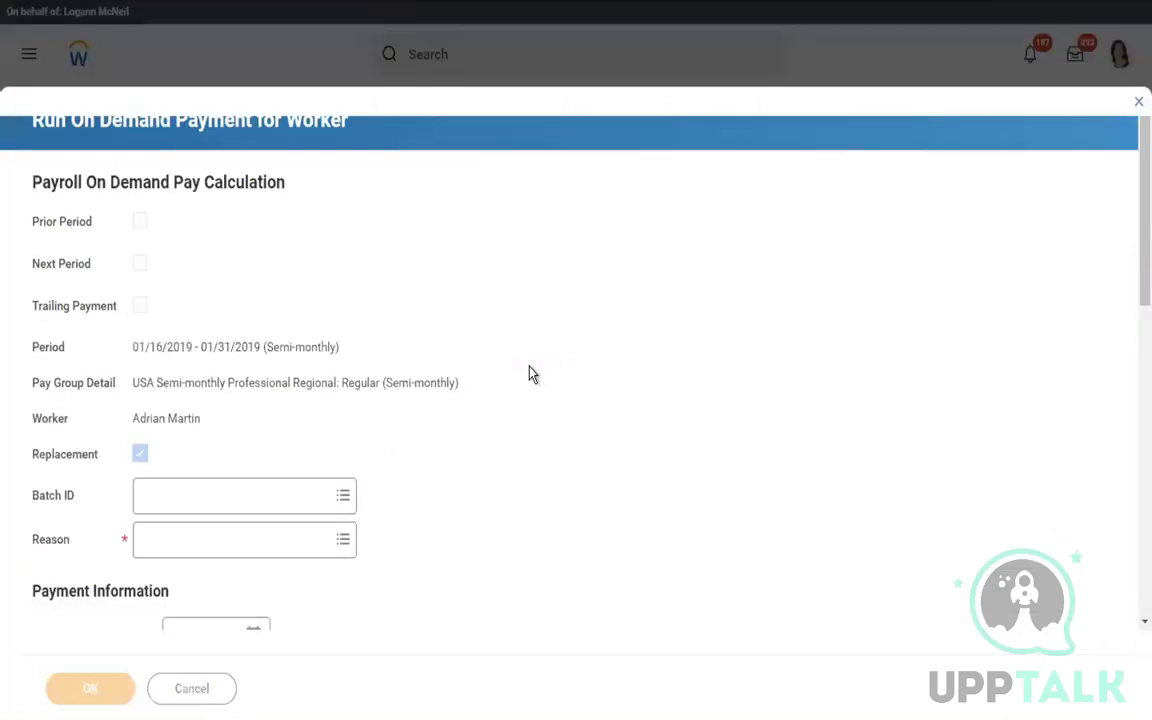
Set the replacement payment's reason to the on-demand action reason Adjustment / Correction.
{"action": "scroll", "coordinate": [535, 278], "scroll_direction": "down", "scroll_amount": 3}
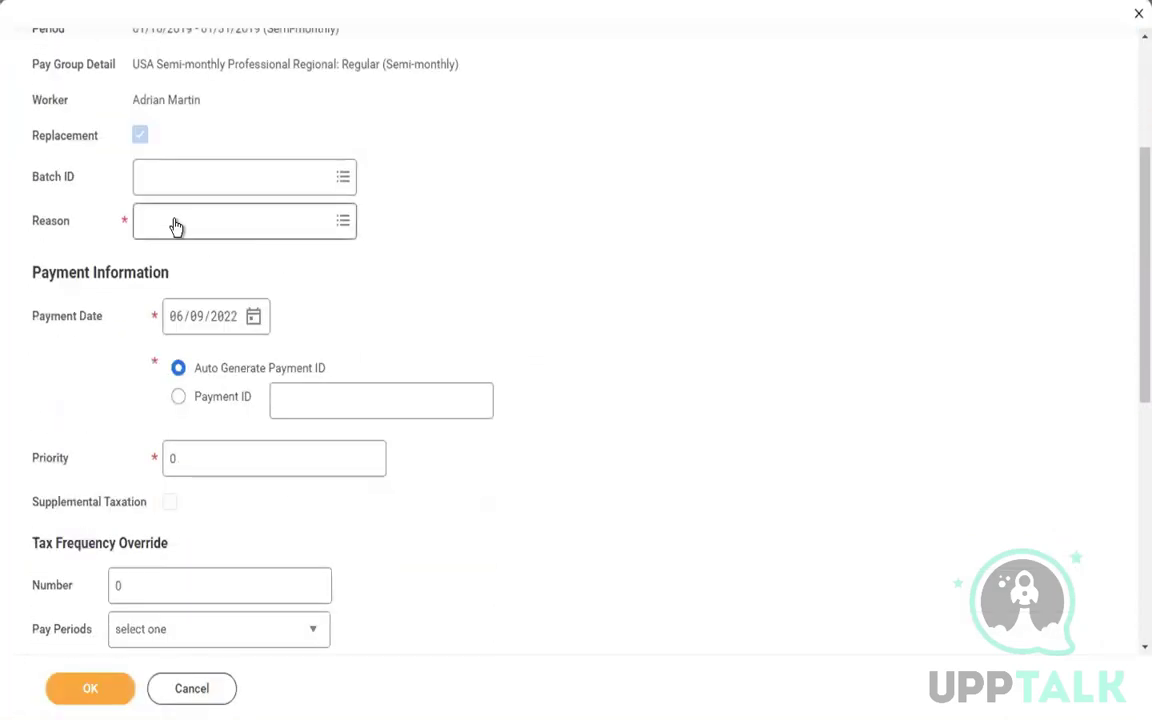
{"action": "left_click", "coordinate": [175, 221]}
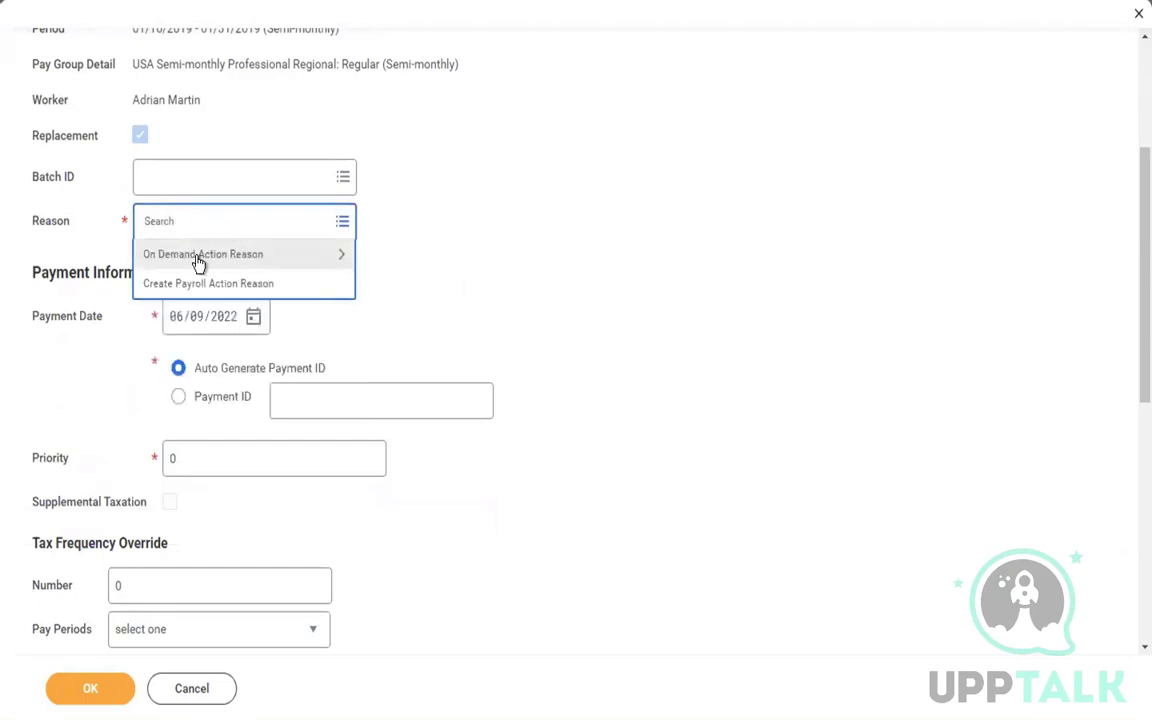
{"action": "left_click", "coordinate": [198, 258]}
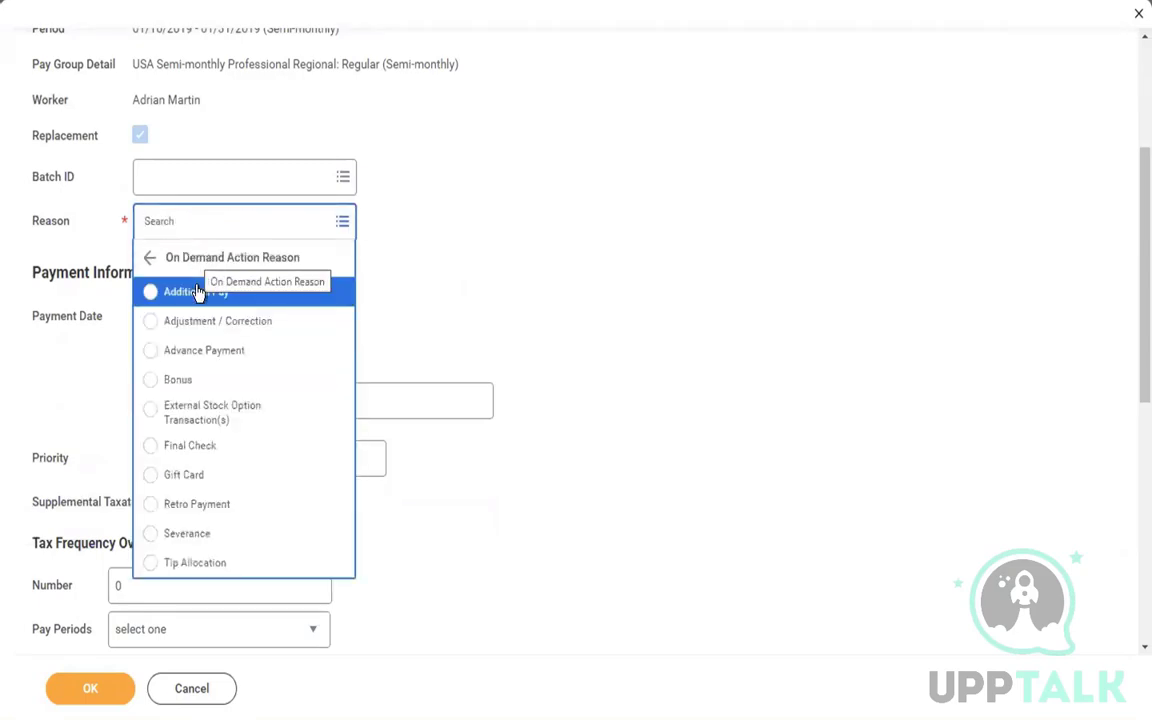
{"action": "left_click", "coordinate": [244, 323]}
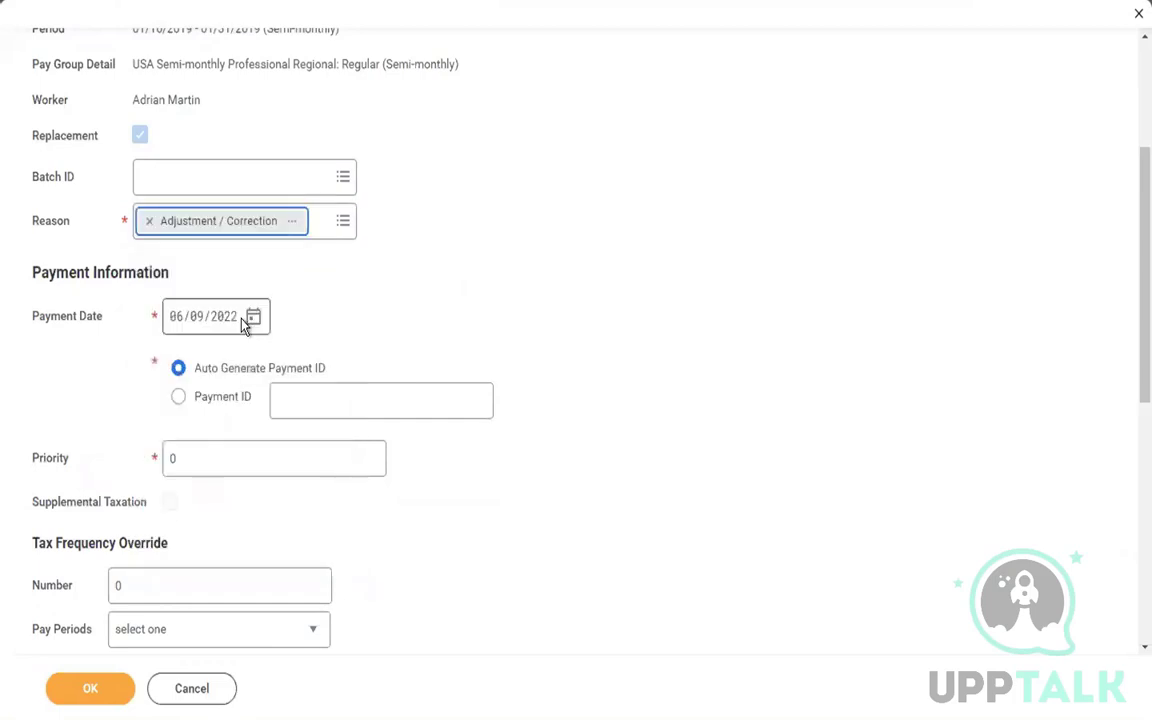
{"action": "left_click", "coordinate": [471, 285]}
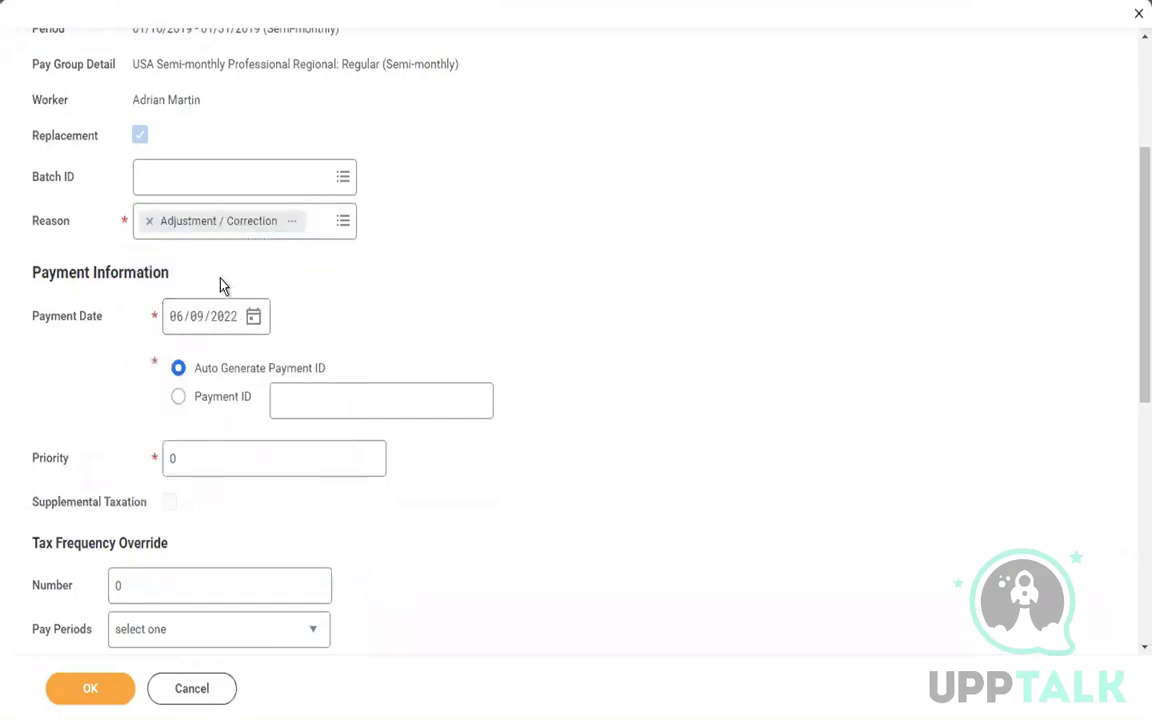
Set the replacement payment's payment date to 01/16/2019.
{"action": "left_click", "coordinate": [172, 322]}
{"action": "type", "text": "01/"}
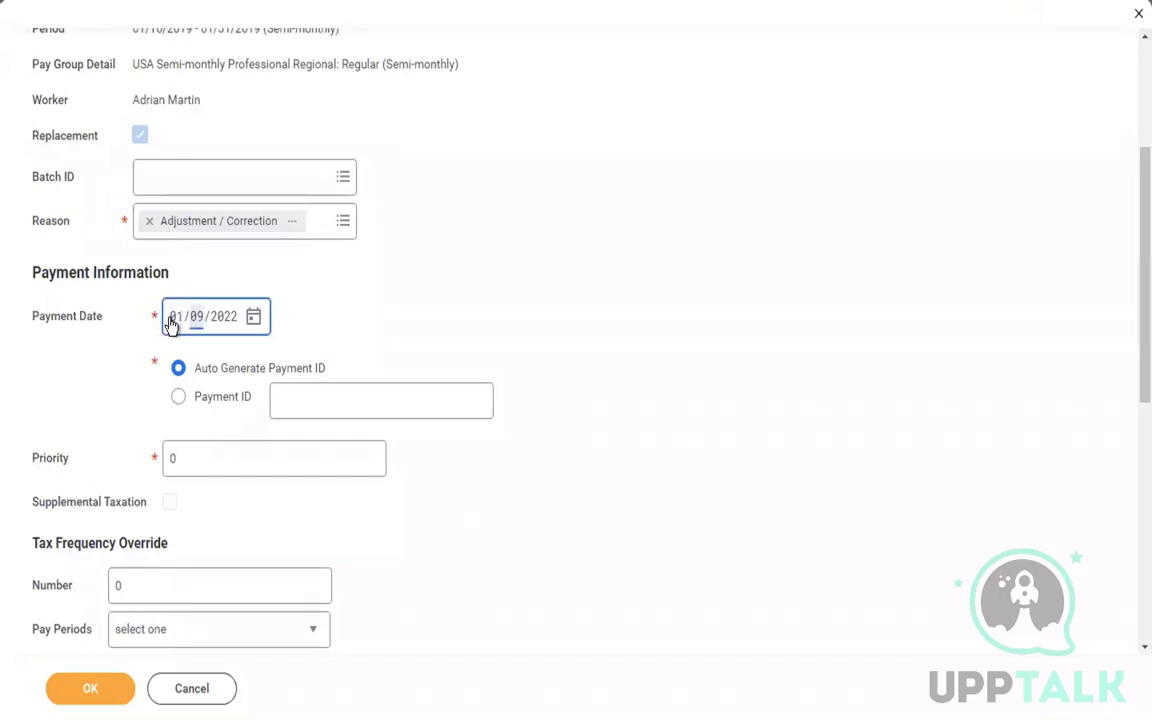
{"action": "type", "text": "16/"}
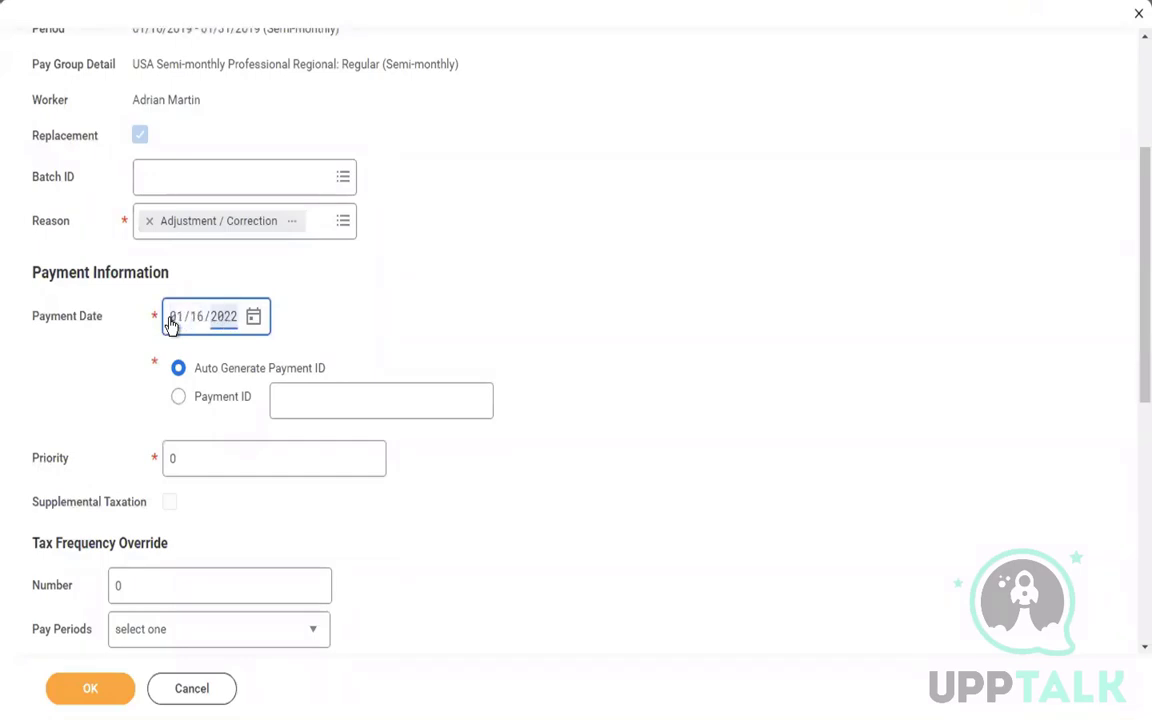
{"action": "type", "text": "2019"}
{"action": "left_click", "coordinate": [615, 246]}
{"action": "scroll", "coordinate": [615, 246], "scroll_direction": "down", "scroll_amount": 2}
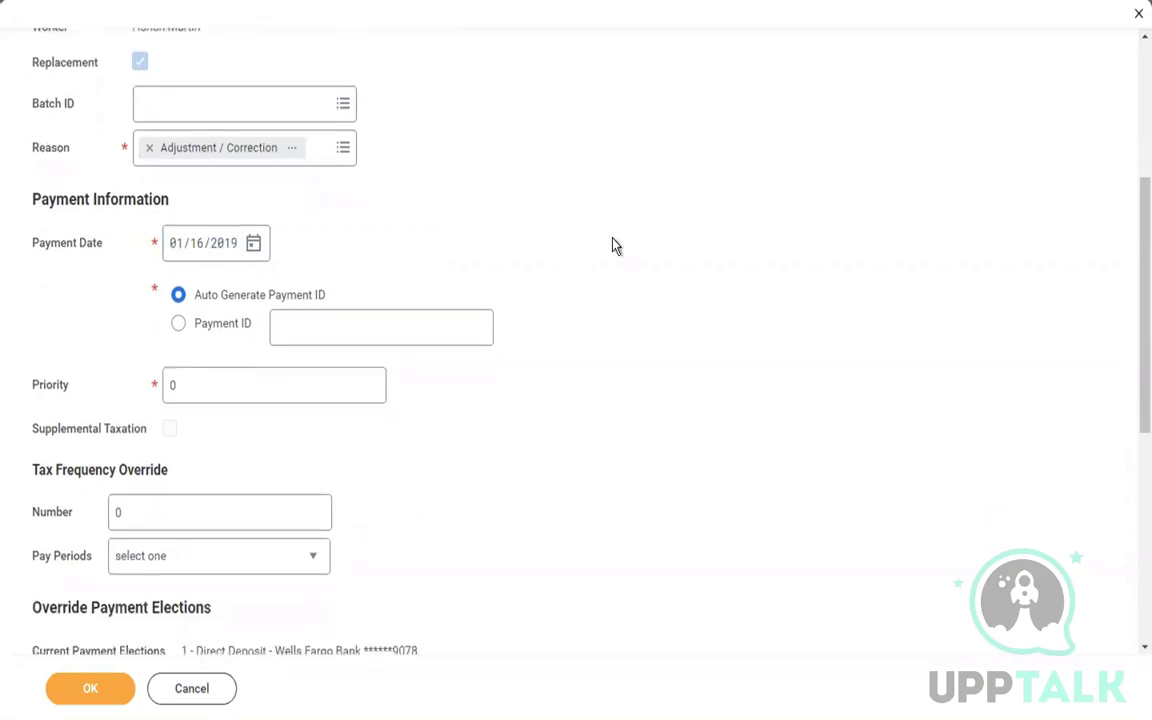
Keep the payment ID auto-generated and set the payment's priority to 1.
{"action": "left_click", "coordinate": [279, 259]}
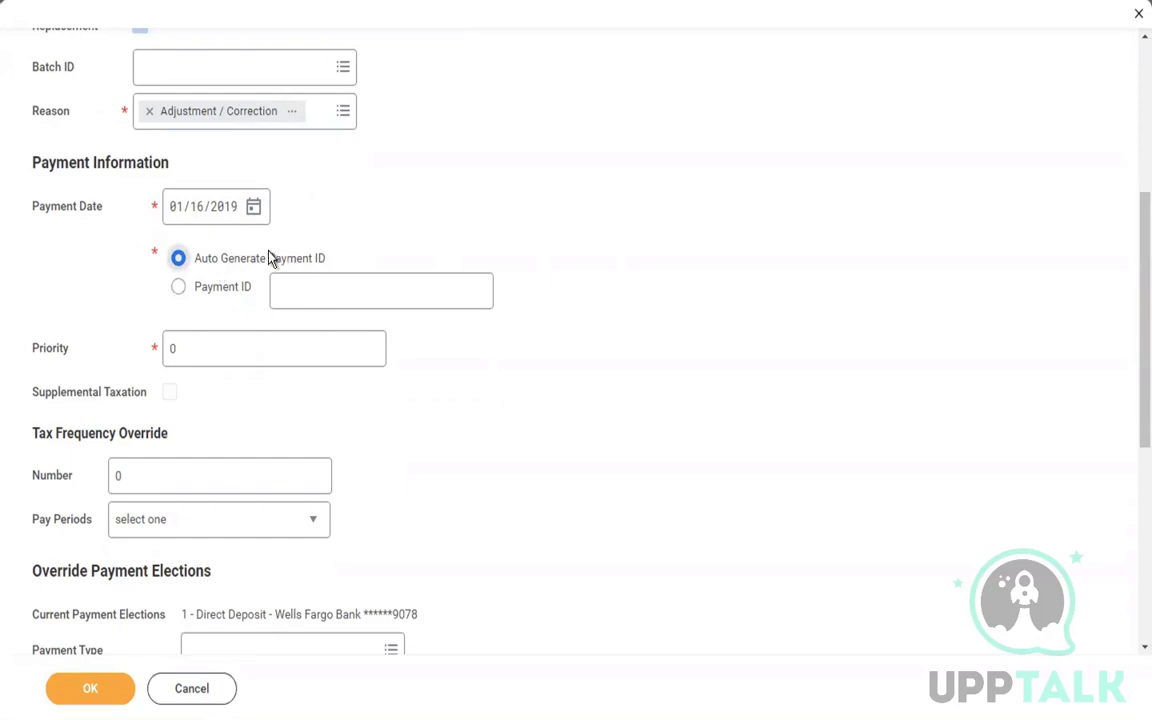
{"action": "left_click", "coordinate": [205, 352]}
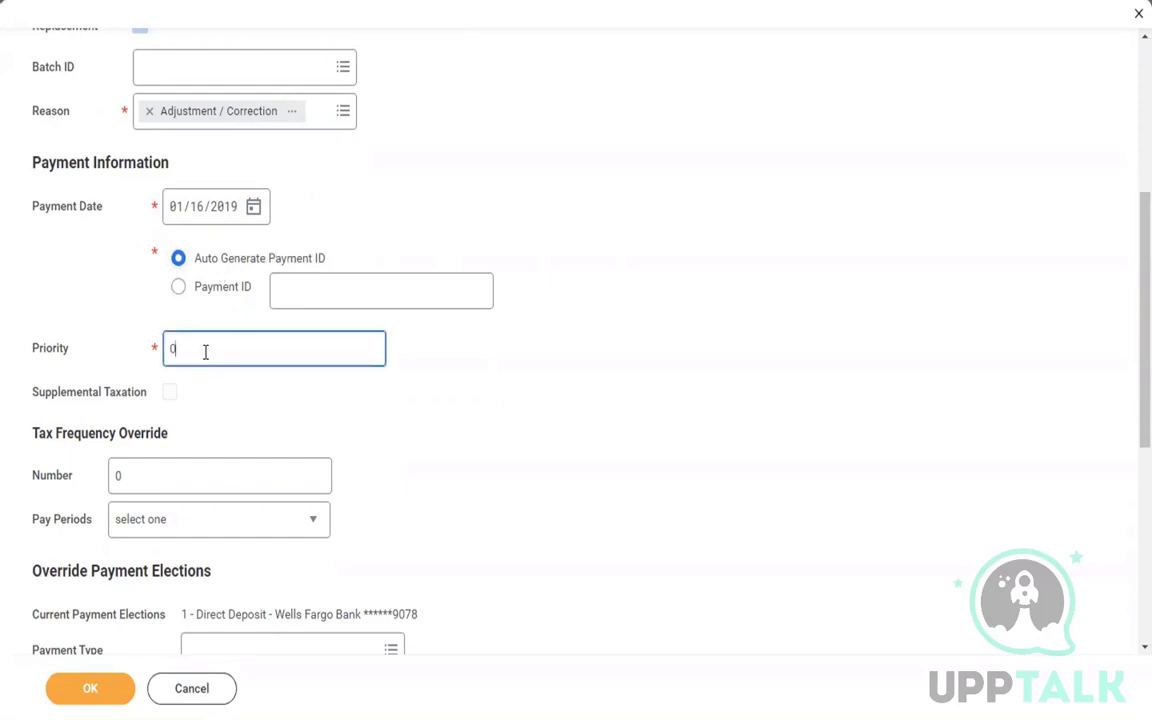
{"action": "key", "text": "BackSpace"}
{"action": "type", "text": "1"}
{"action": "left_click", "coordinate": [505, 399]}
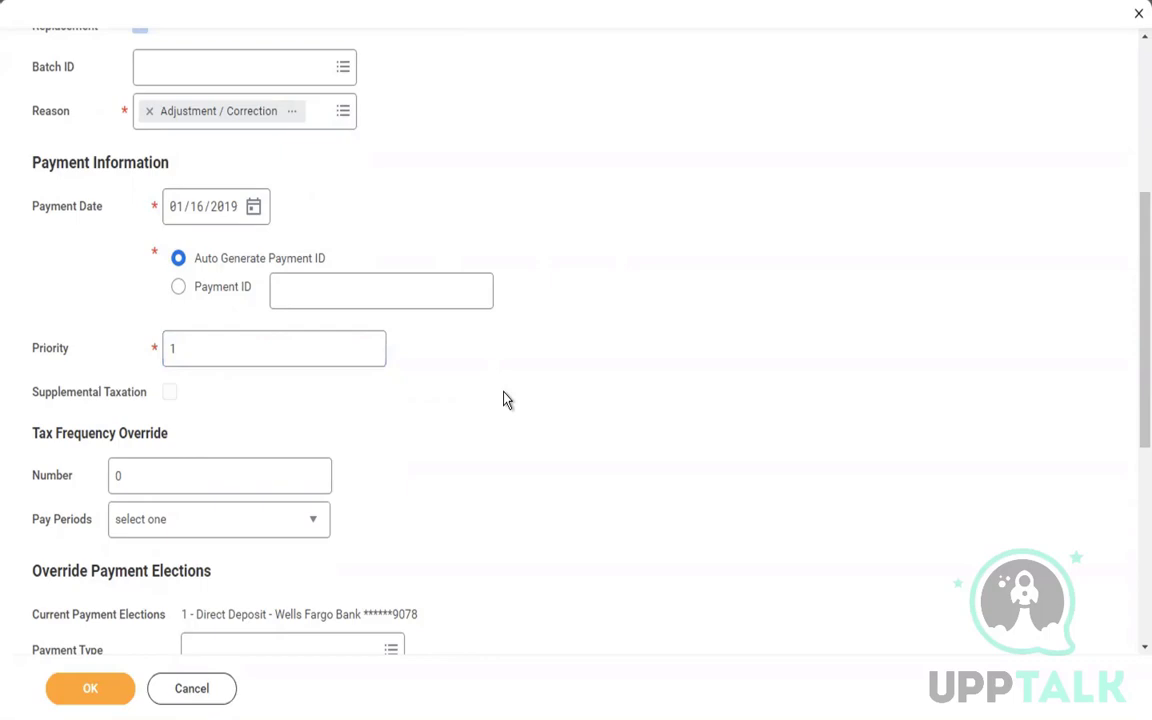
Override the worker's payment election with the payment type Direct Deposit.
{"action": "scroll", "coordinate": [505, 399], "scroll_direction": "down", "scroll_amount": 3}
{"action": "scroll", "coordinate": [505, 399], "scroll_direction": "down", "scroll_amount": 2}
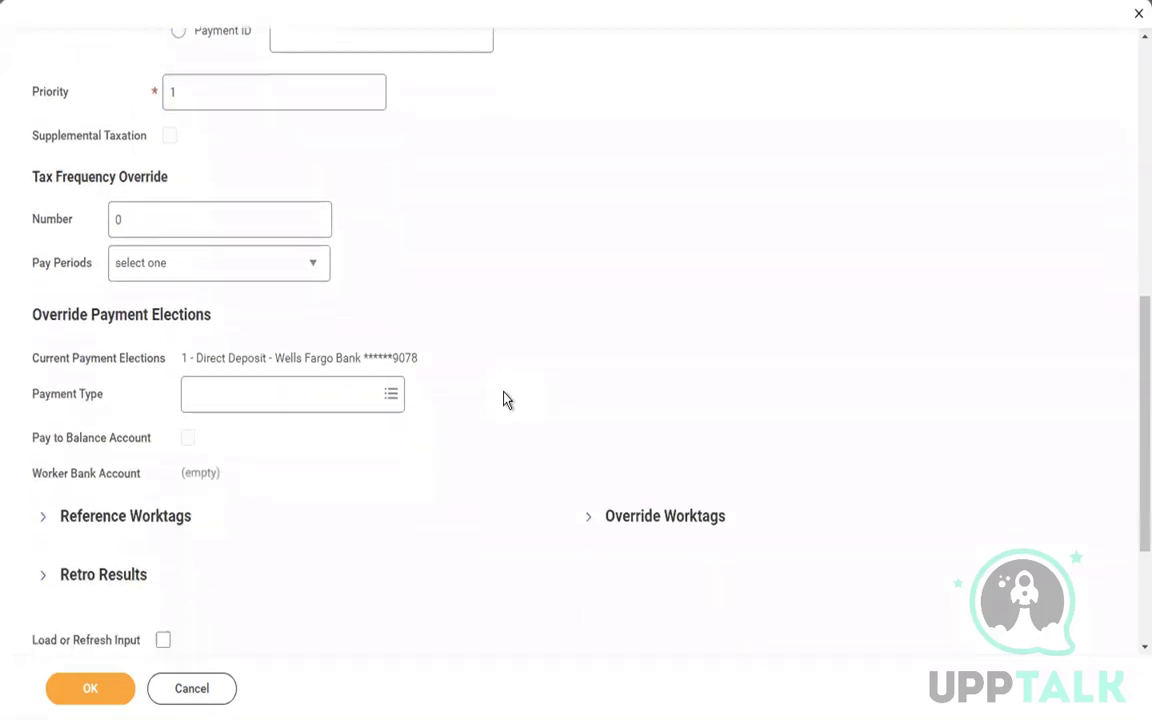
{"action": "scroll", "coordinate": [505, 399], "scroll_direction": "down", "scroll_amount": 1}
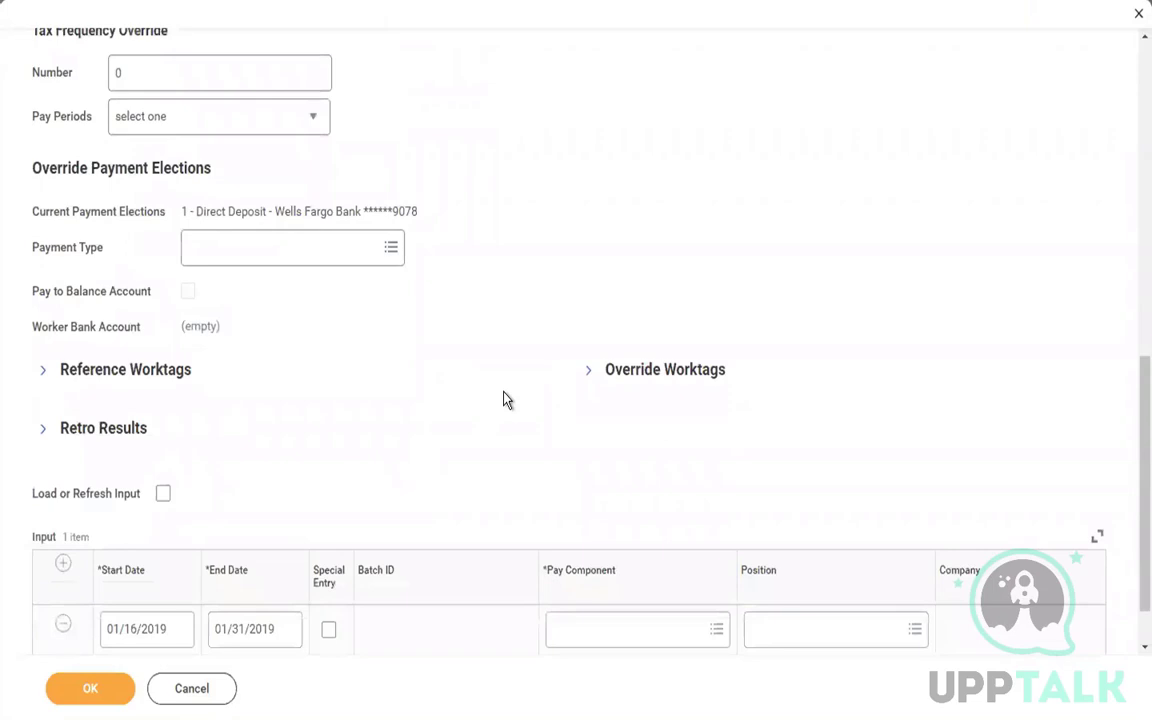
{"action": "left_click", "coordinate": [284, 241]}
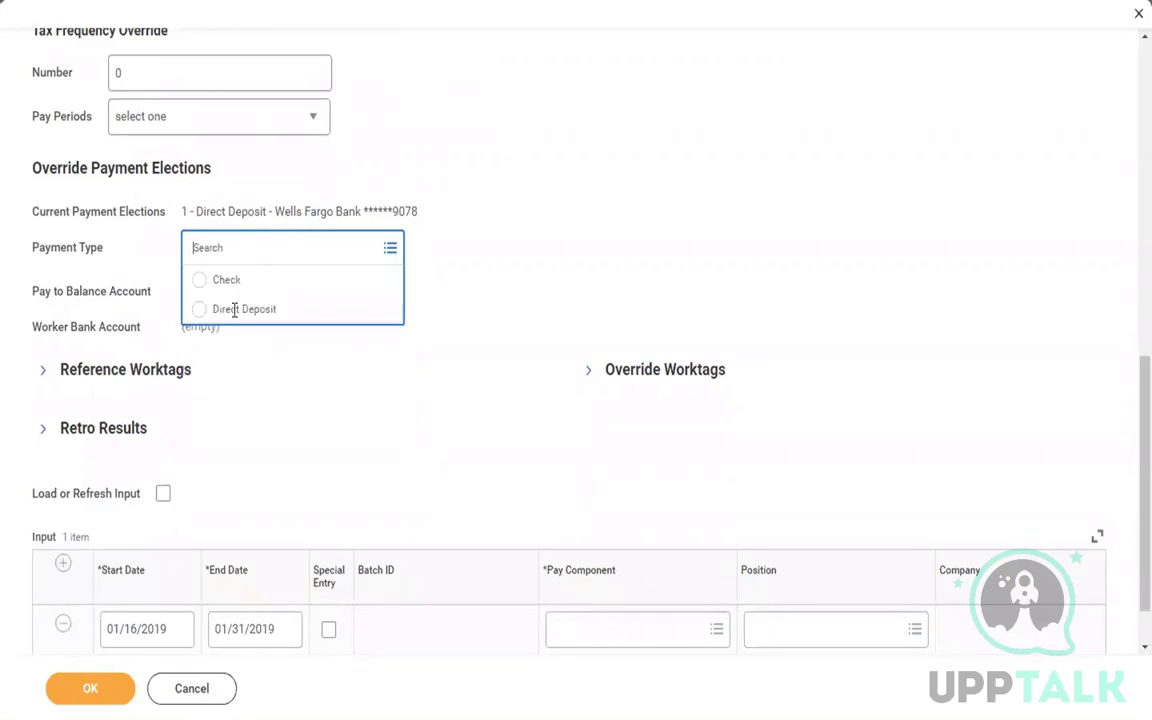
{"action": "left_click", "coordinate": [236, 310]}
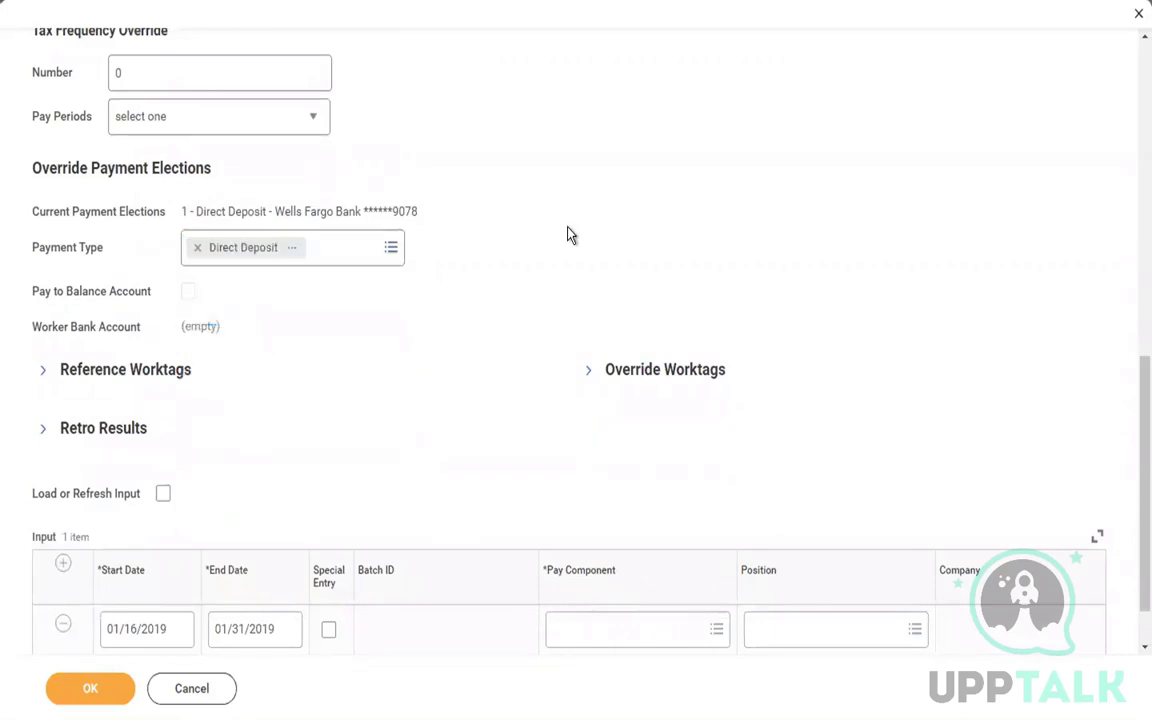
{"action": "scroll", "coordinate": [568, 235], "scroll_direction": "down", "scroll_amount": 2}
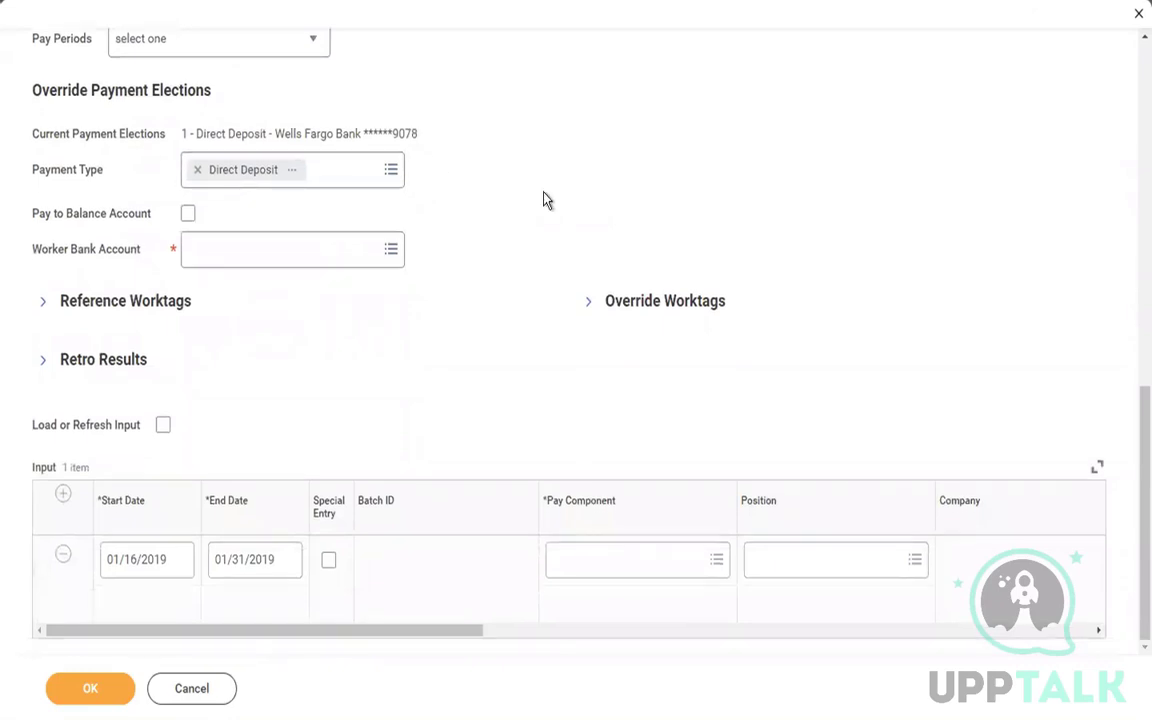
Search the pay components for "base pay" in the input row and leave the component unselected.
{"action": "left_click_drag", "start_coordinate": [386, 631], "coordinate": [463, 631]}
{"action": "left_click", "coordinate": [390, 575]}
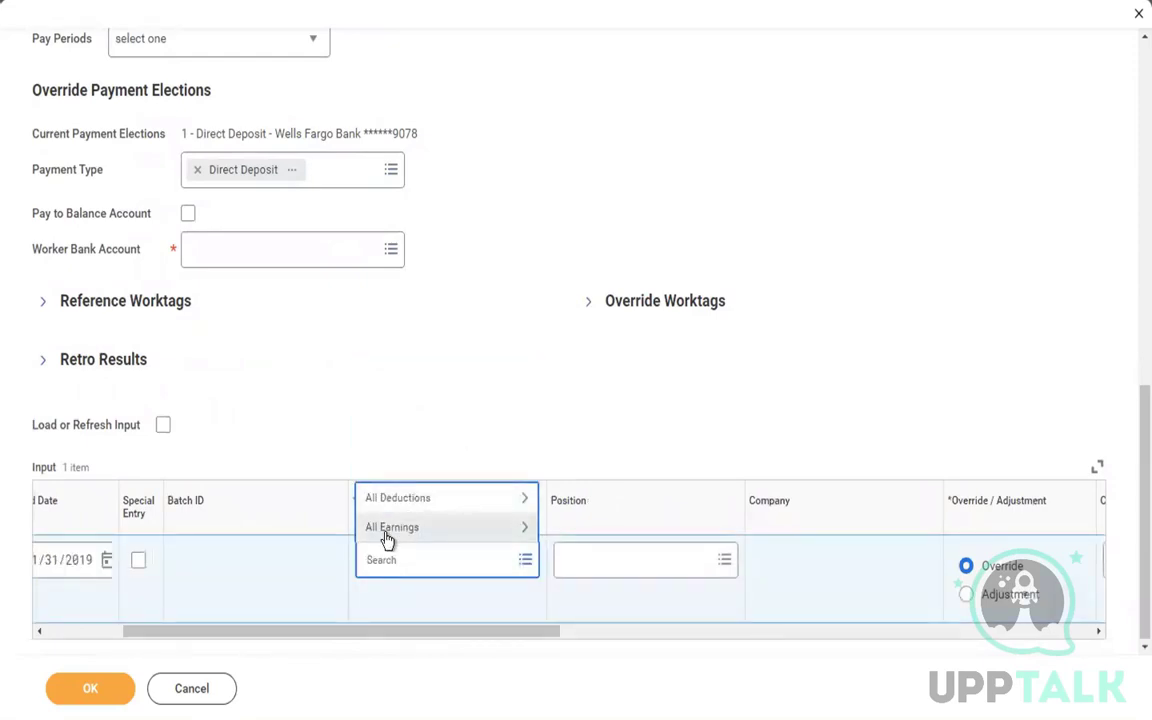
{"action": "left_click", "coordinate": [390, 530]}
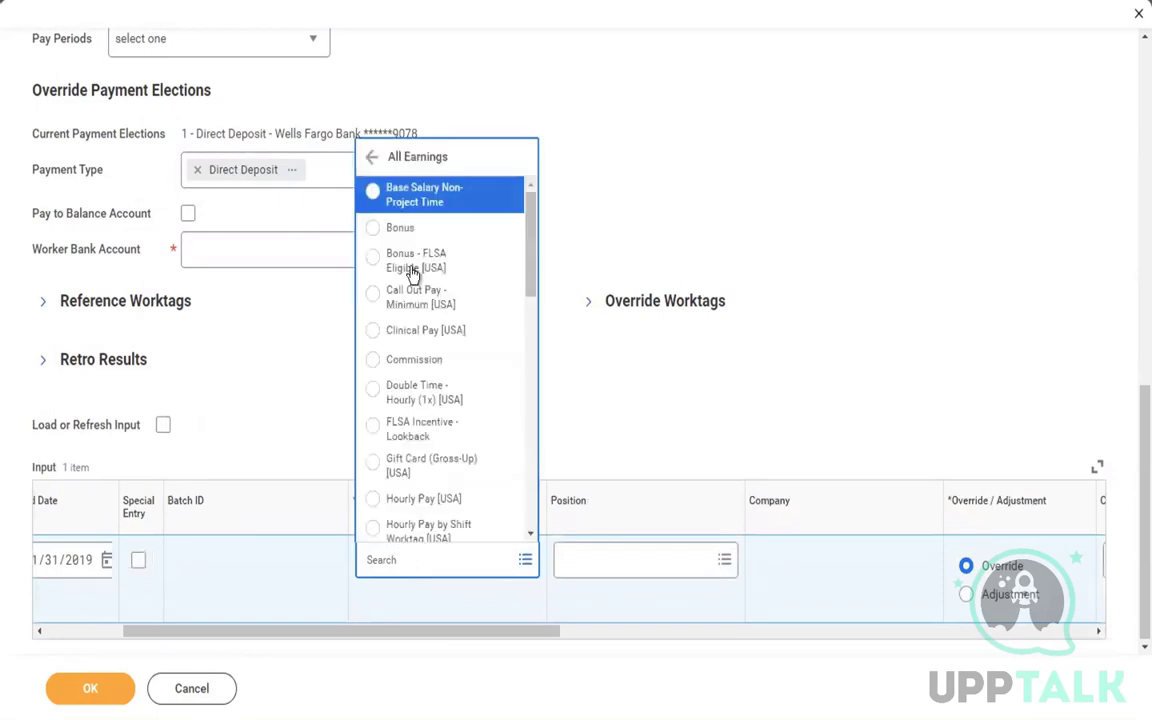
{"action": "type", "text": "base pay"}
{"action": "key", "text": "Return"}
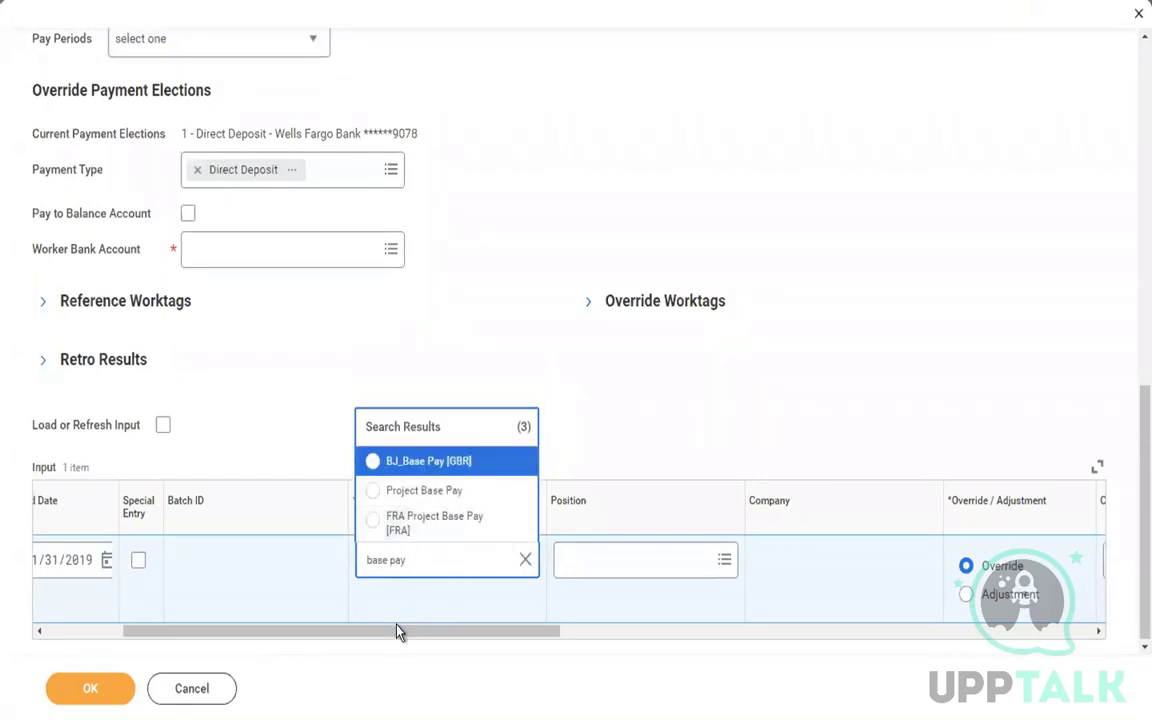
{"action": "left_click_drag", "start_coordinate": [399, 630], "coordinate": [252, 620]}
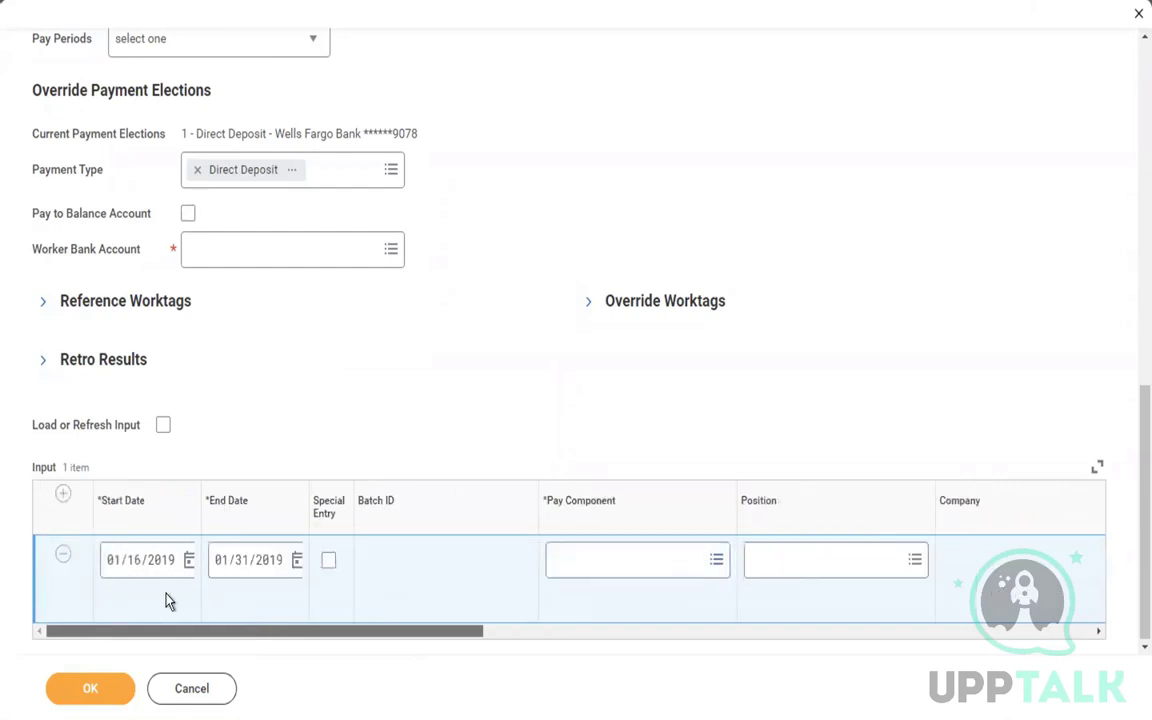
Try the pay component Project Pay Salary Adjustment (Inactive) in the input row and remove it again.
{"action": "left_click", "coordinate": [590, 559]}
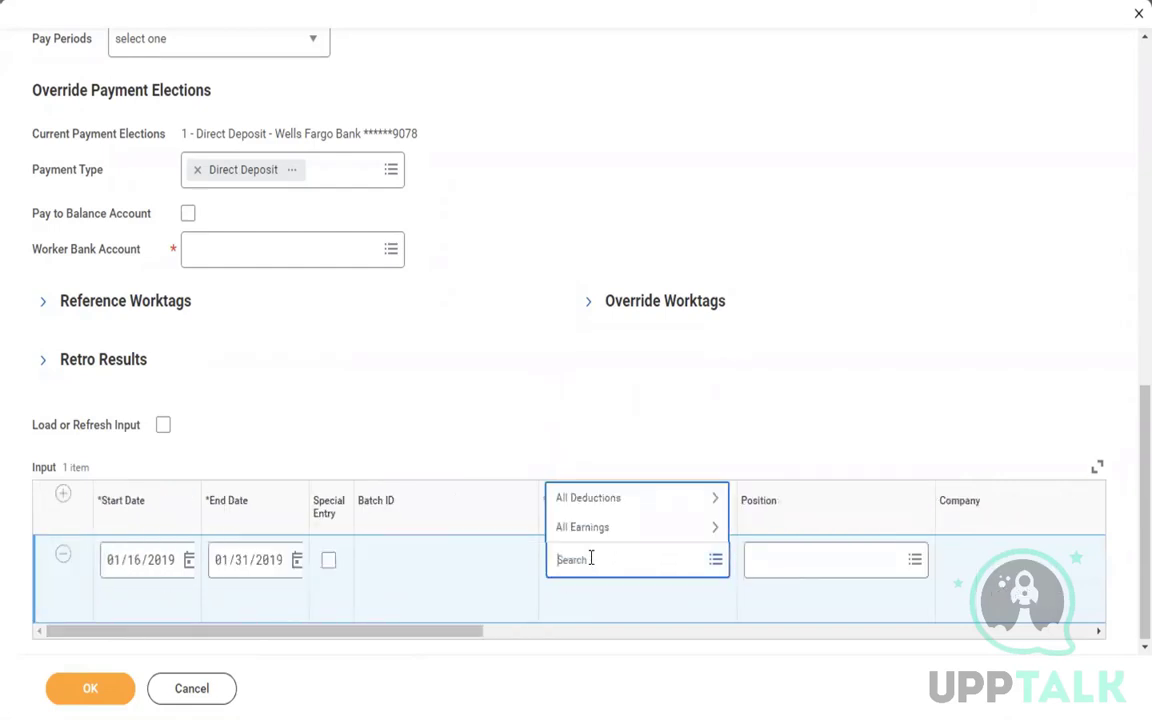
{"action": "type", "text": "car"}
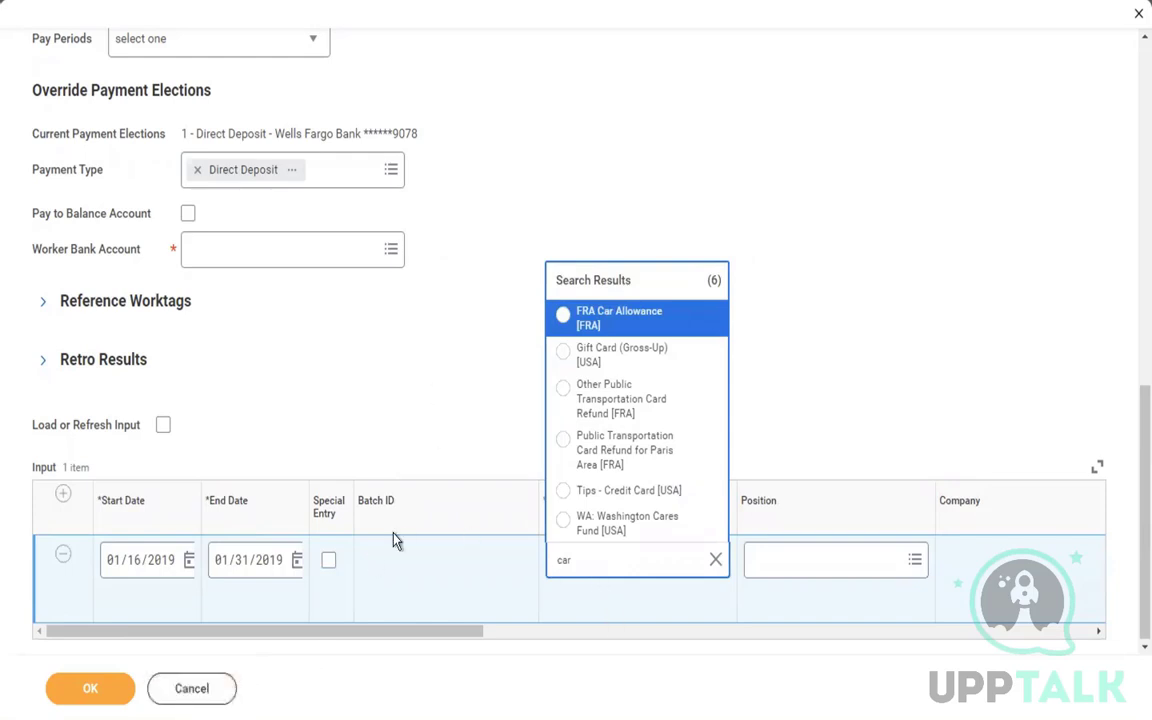
{"action": "key", "text": "BackSpace"}
{"action": "key", "text": "BackSpace"}
{"action": "key", "text": "BackSpace"}
{"action": "type", "text": "ary Adjust"}
{"action": "key", "text": "Return"}
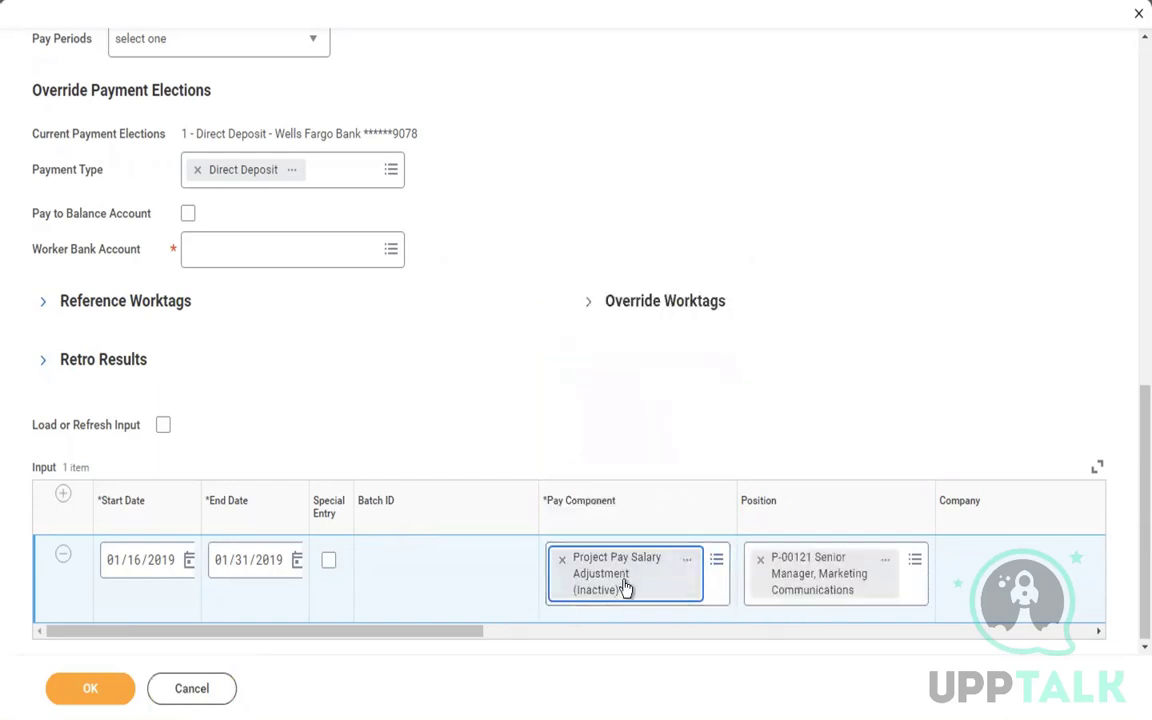
{"action": "left_click", "coordinate": [561, 570]}
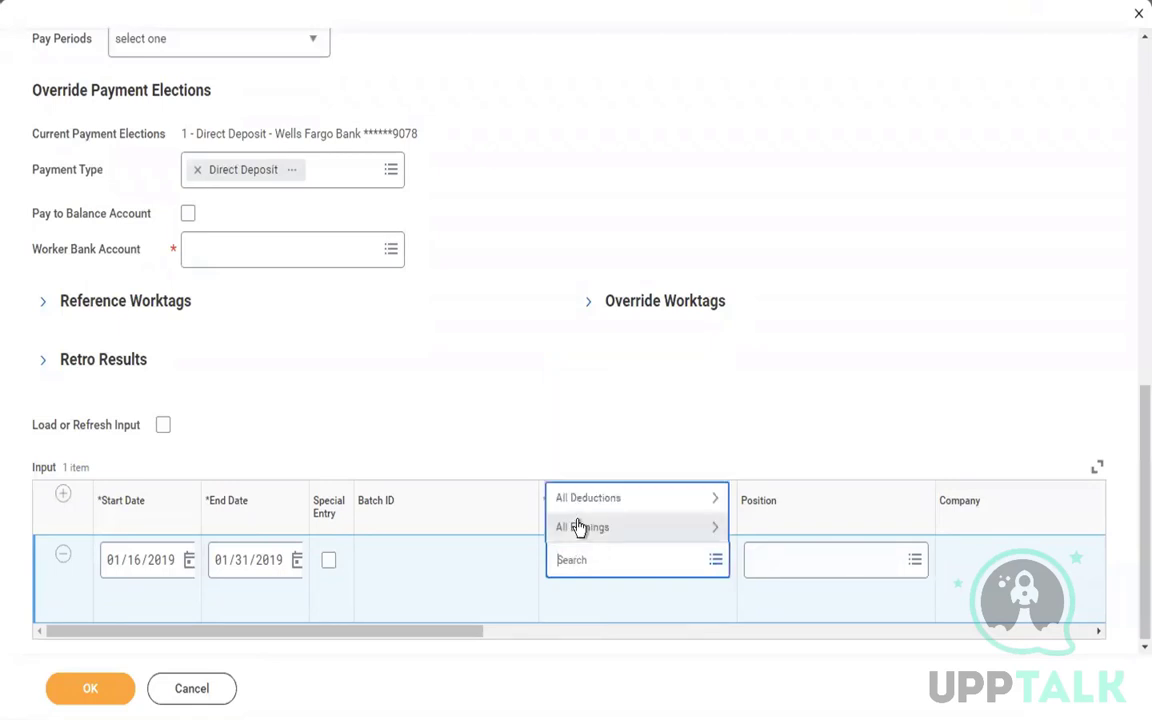
Browse the All Earnings list of pay components for a suitable base pay earning.
{"action": "left_click", "coordinate": [608, 529]}
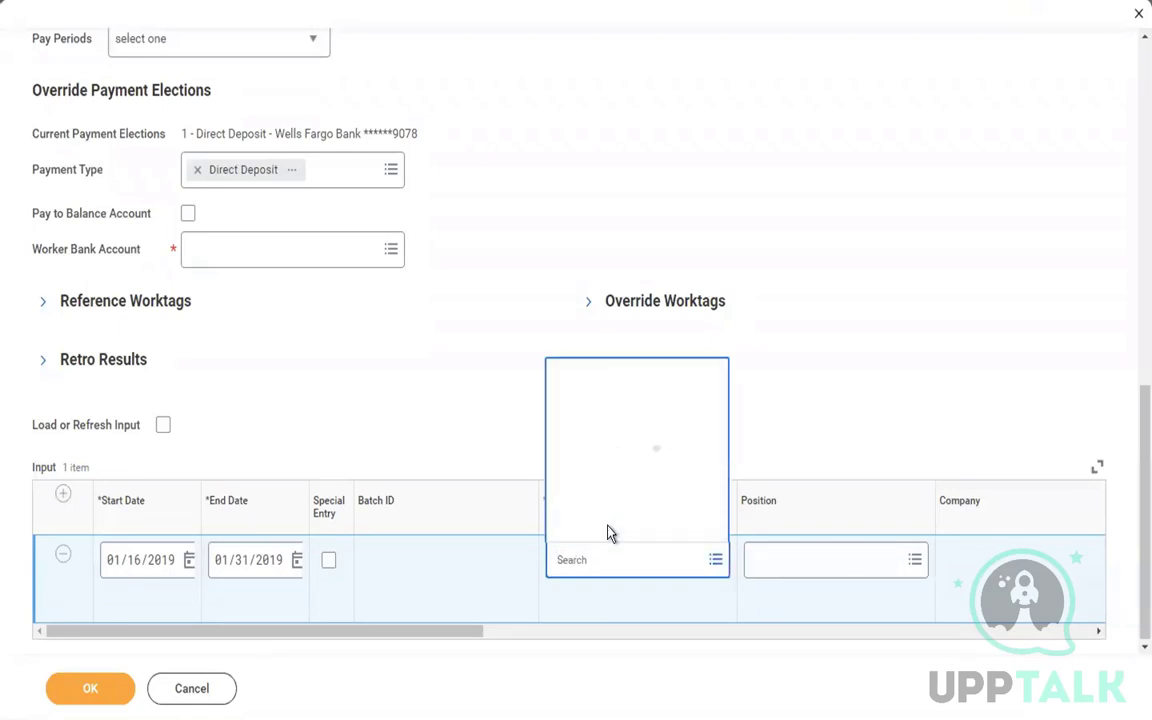
{"action": "key", "text": "Down"}
{"action": "key", "text": "Down"}
{"action": "key", "text": "Down"}
{"action": "key", "text": "Down"}
{"action": "key", "text": "Down"}
{"action": "key", "text": "Down"}
{"action": "key", "text": "Down"}
{"action": "key", "text": "Down"}
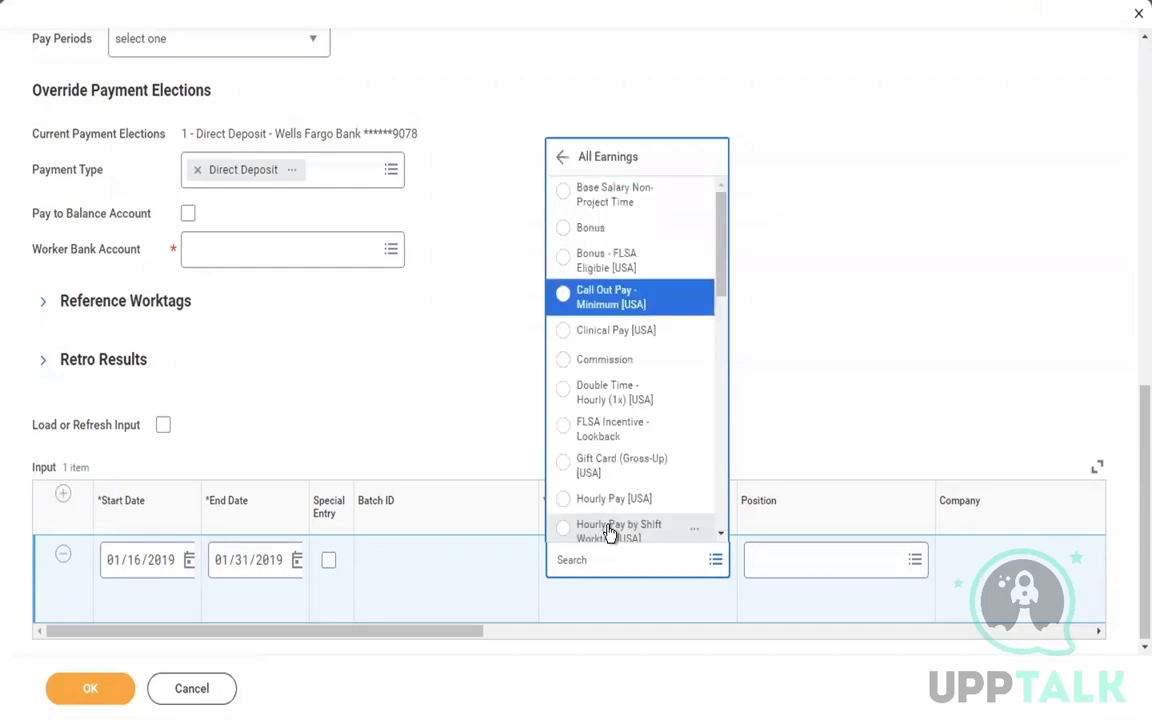
{"action": "key", "text": "Down"}
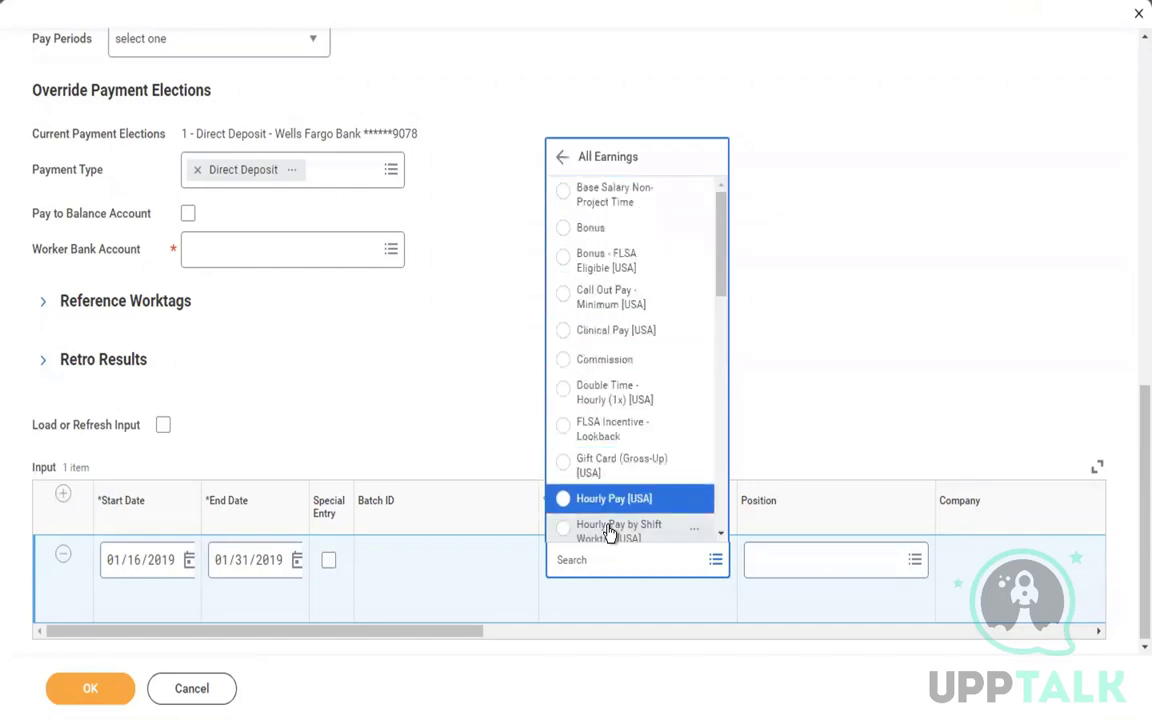
{"action": "scroll", "coordinate": [610, 532], "scroll_direction": "down", "scroll_amount": 3}
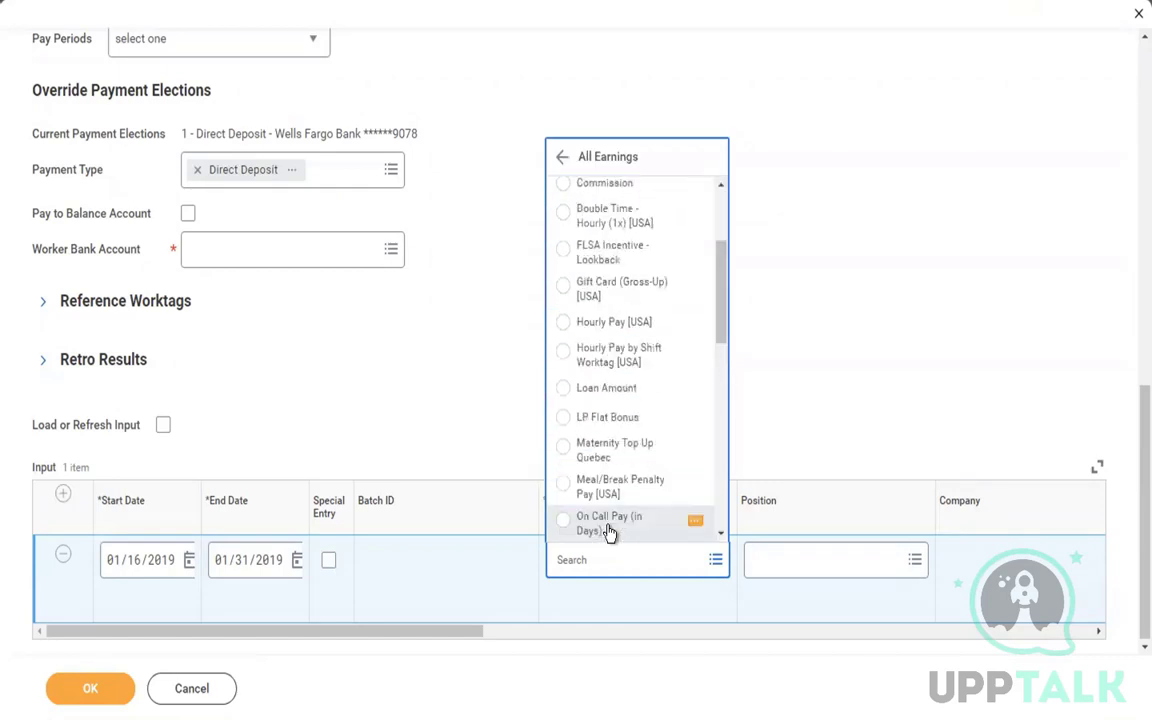
{"action": "scroll", "coordinate": [610, 532], "scroll_direction": "down", "scroll_amount": 3}
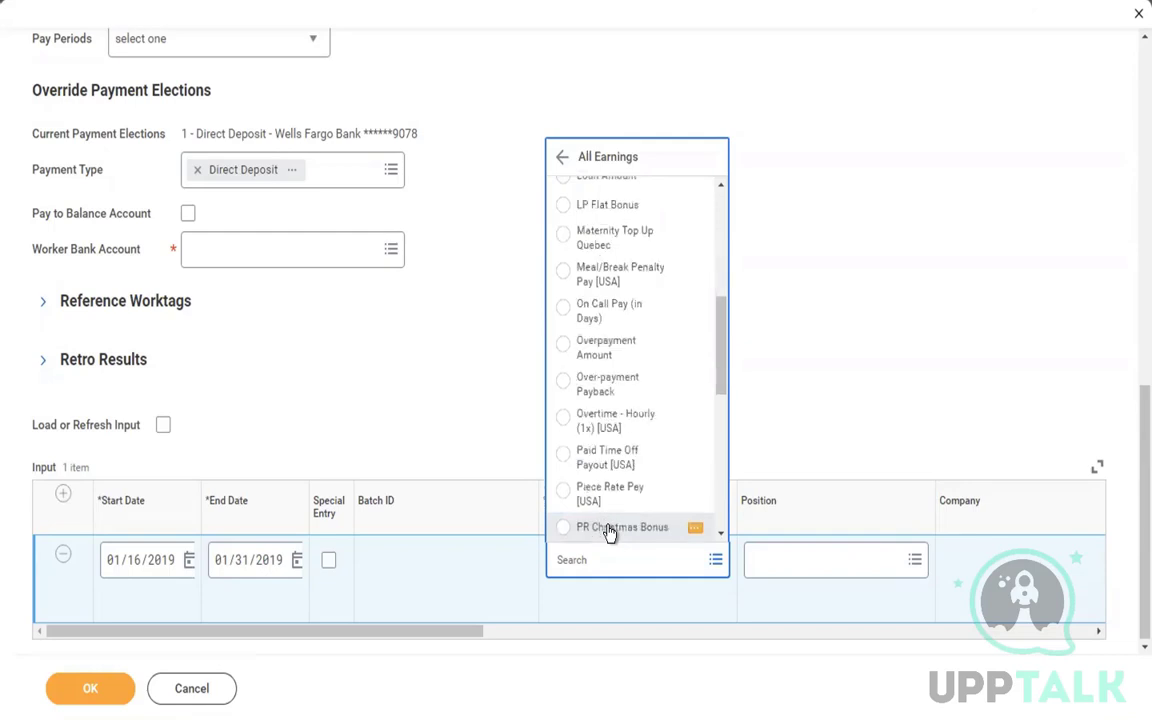
Cancel the on-demand payment entry and discard its changes.
{"action": "left_click", "coordinate": [928, 251]}
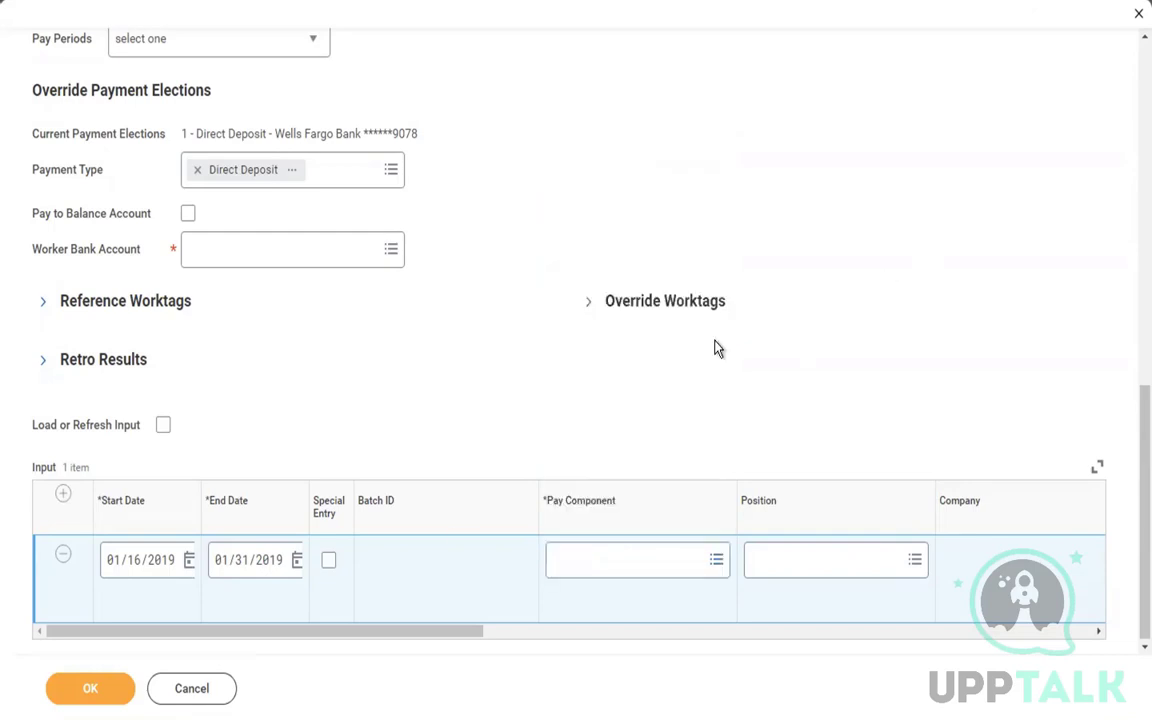
{"action": "left_click", "coordinate": [183, 705]}
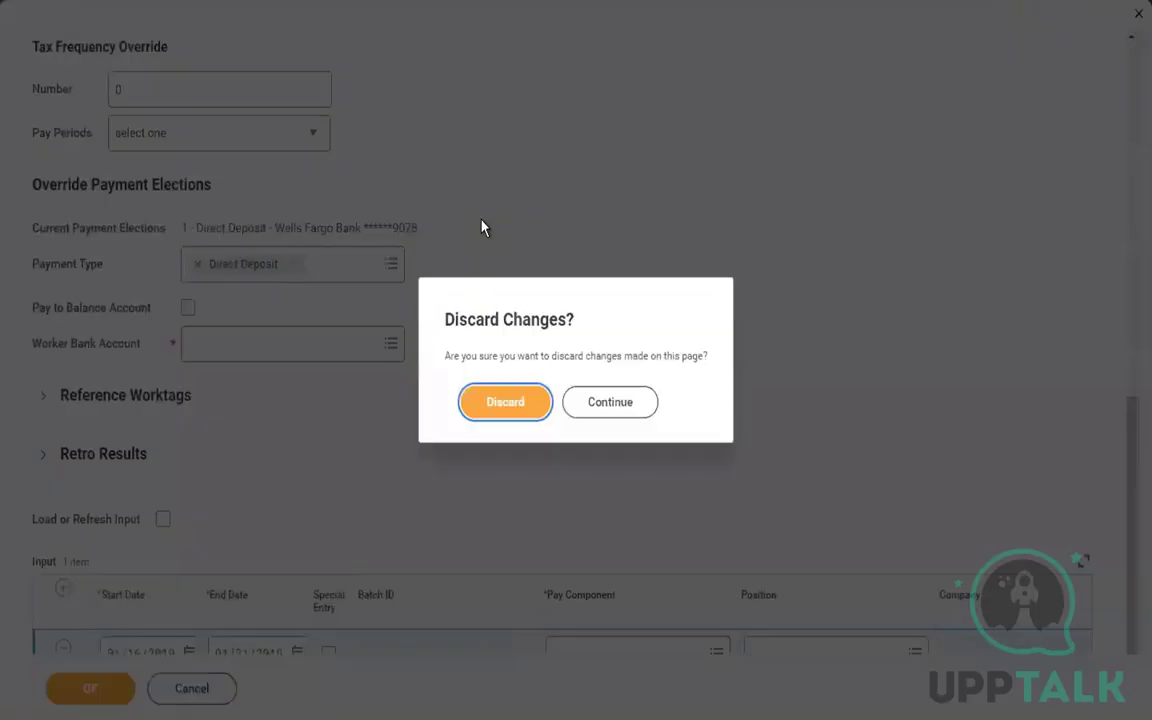
{"action": "left_click", "coordinate": [493, 404]}
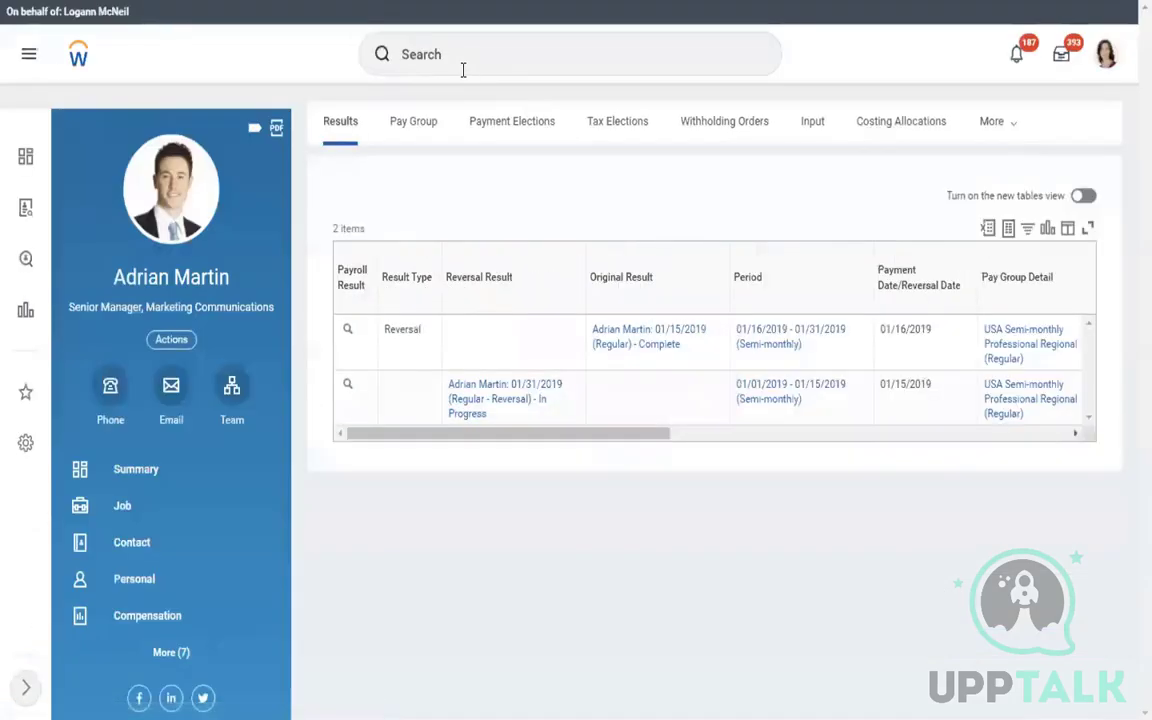
Search for "create earning" and open the Create Earning task.
{"action": "left_click", "coordinate": [479, 58]}
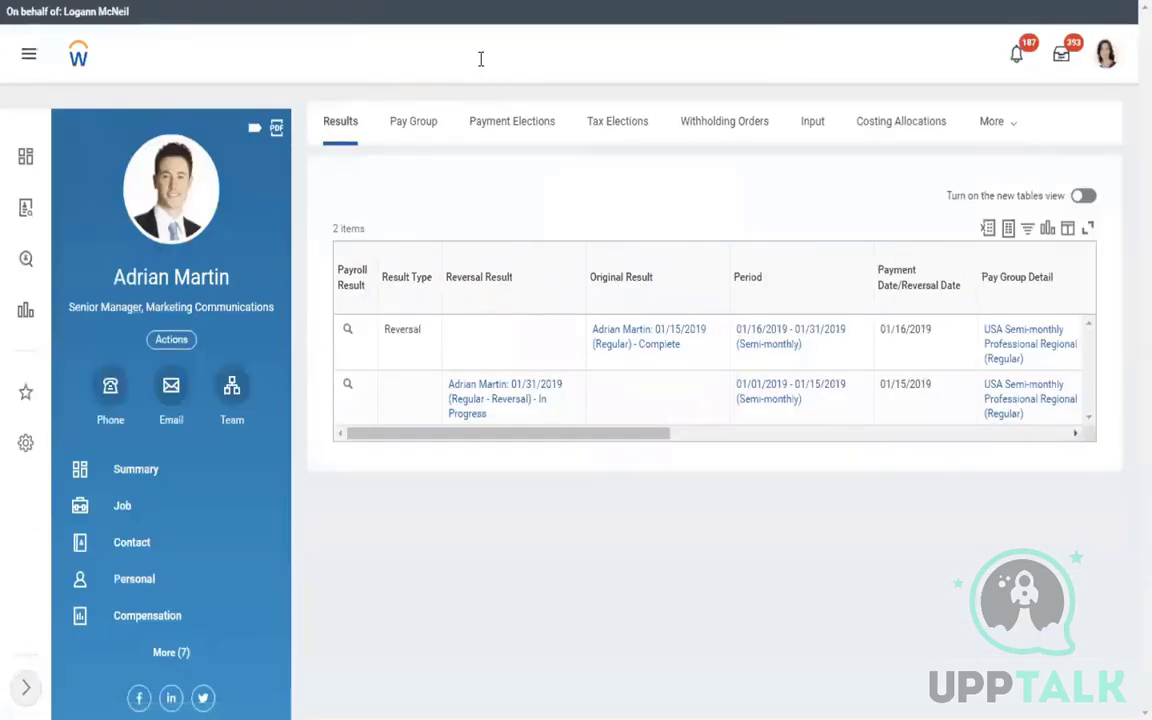
{"action": "type", "text": "create"}
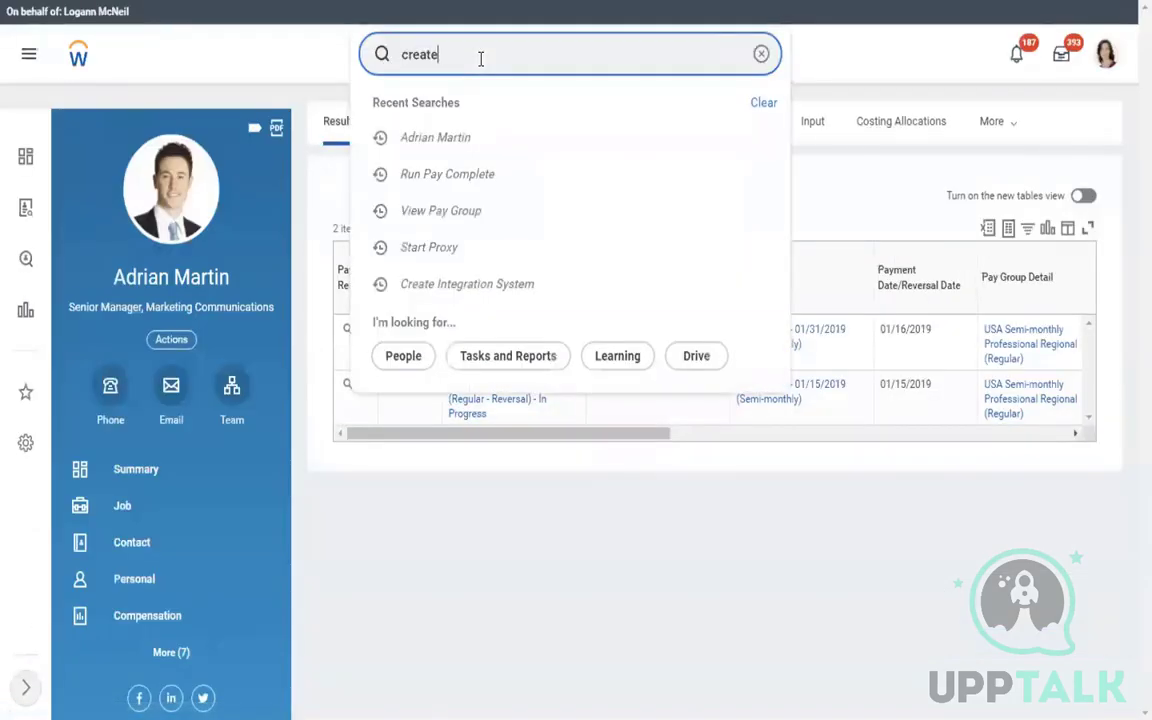
{"action": "type", "text": " base"}
{"action": "key", "text": "BackSpace"}
{"action": "key", "text": "BackSpace"}
{"action": "key", "text": "BackSpace"}
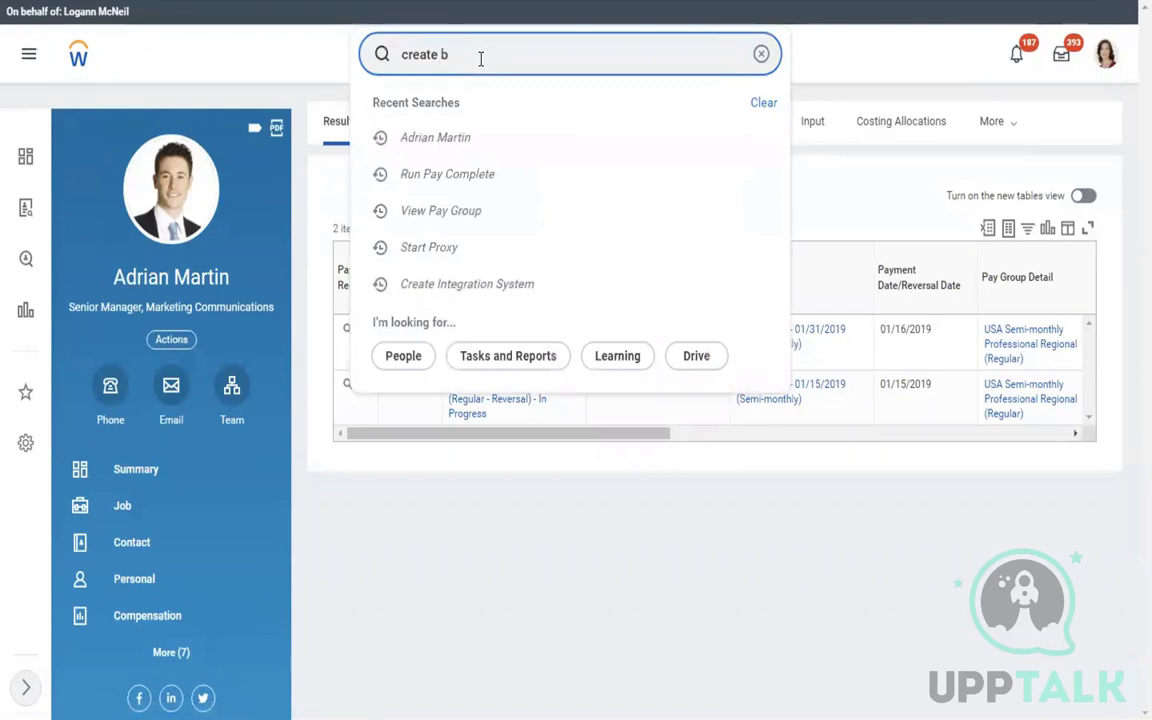
{"action": "key", "text": "BackSpace"}
{"action": "key", "text": "BackSpace"}
{"action": "key", "text": "BackSpace"}
{"action": "key", "text": "BackSpace"}
{"action": "key", "text": "BackSpace"}
{"action": "key", "text": "BackSpace"}
{"action": "key", "text": "BackSpace"}
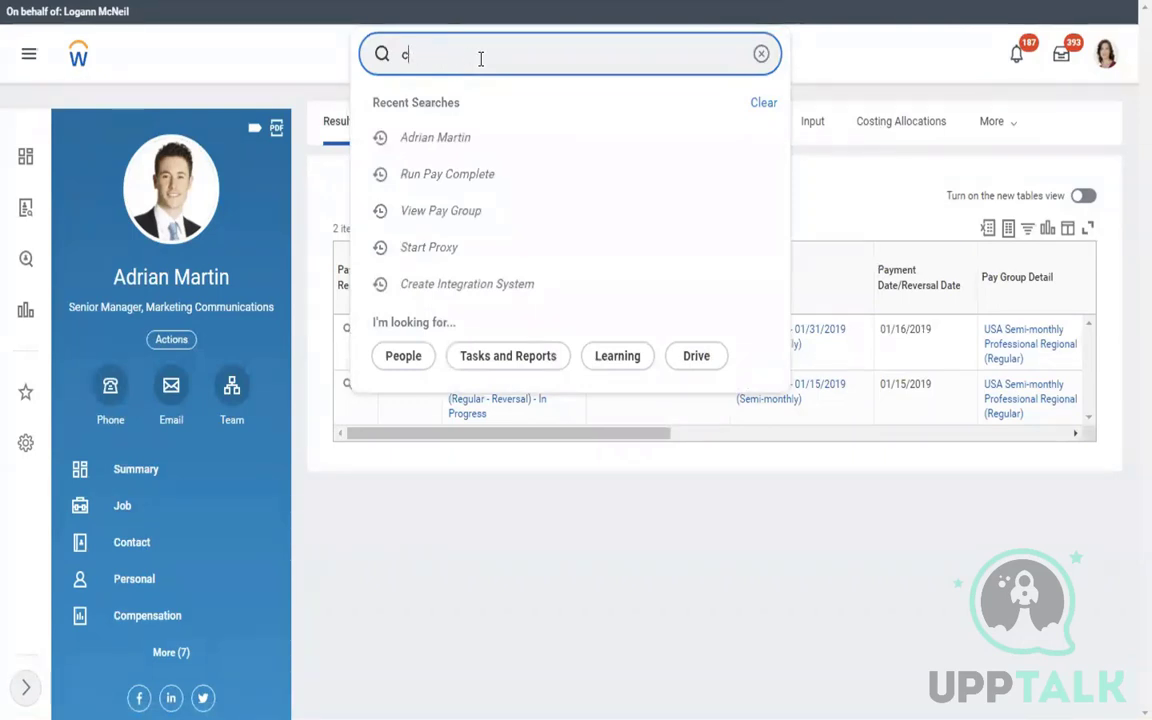
{"action": "type", "text": "reate earning"}
{"action": "left_click", "coordinate": [458, 103]}
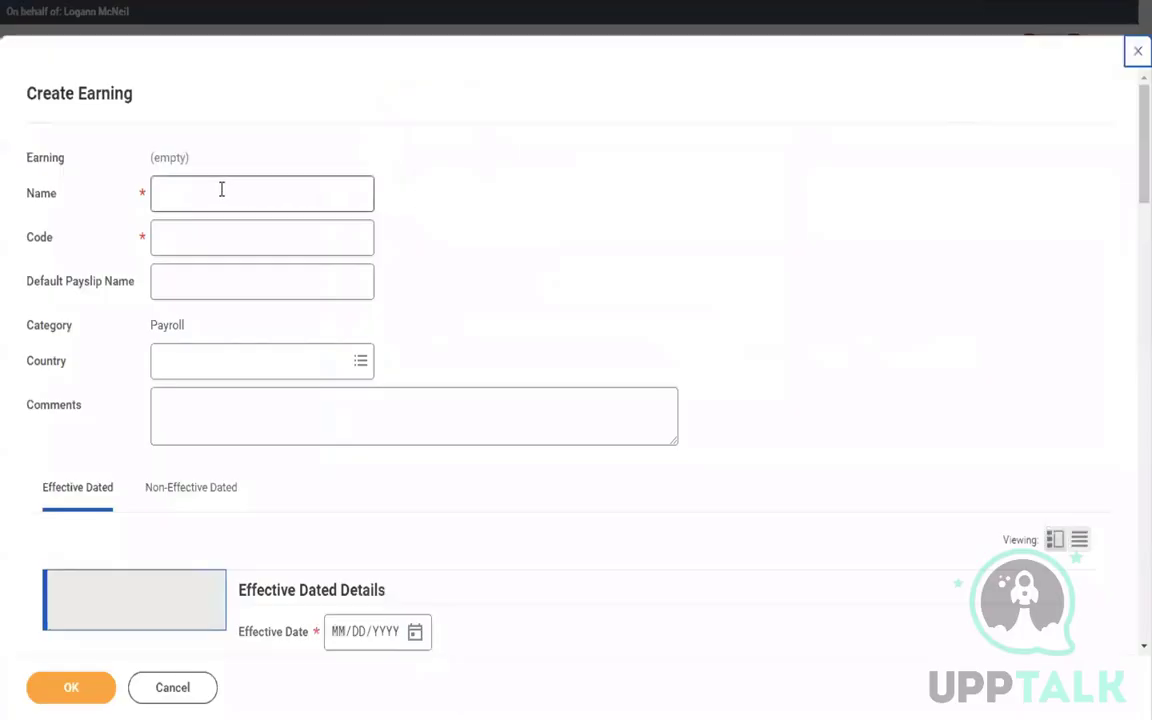
Name the new earning Base Pay with the code BP001 and set its country to United States of America.
{"action": "left_click", "coordinate": [222, 189]}
{"action": "type", "text": "Ba"}
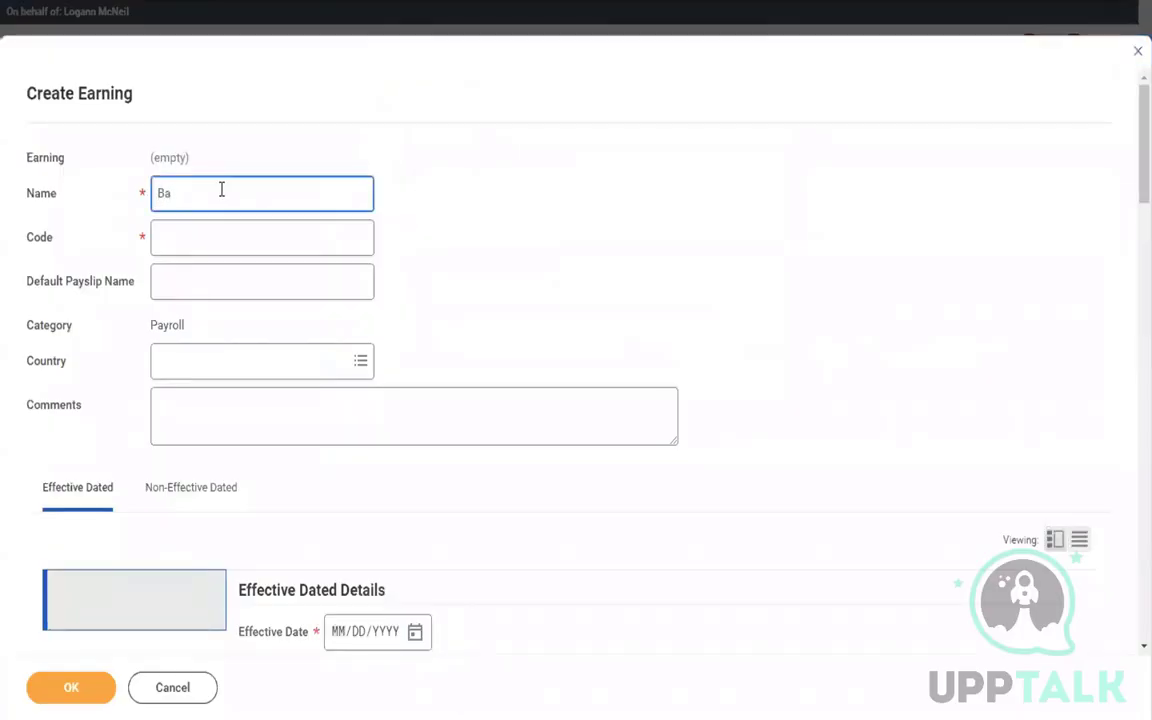
{"action": "type", "text": "se Pay"}
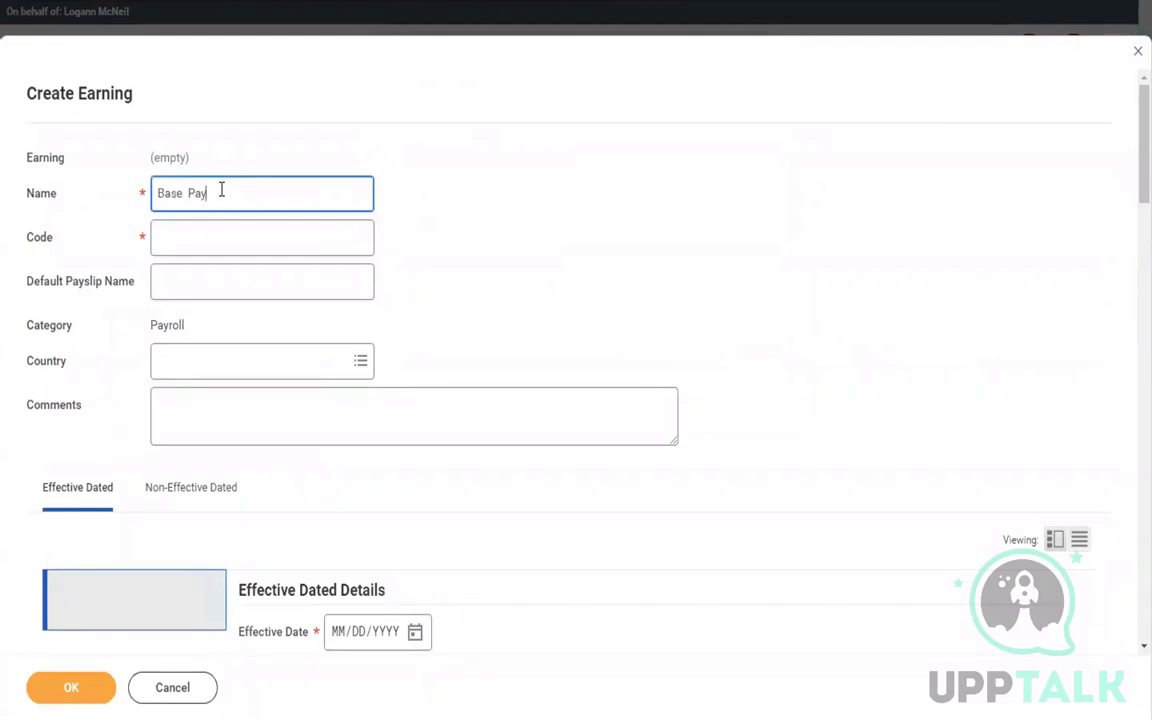
{"action": "left_click", "coordinate": [200, 234]}
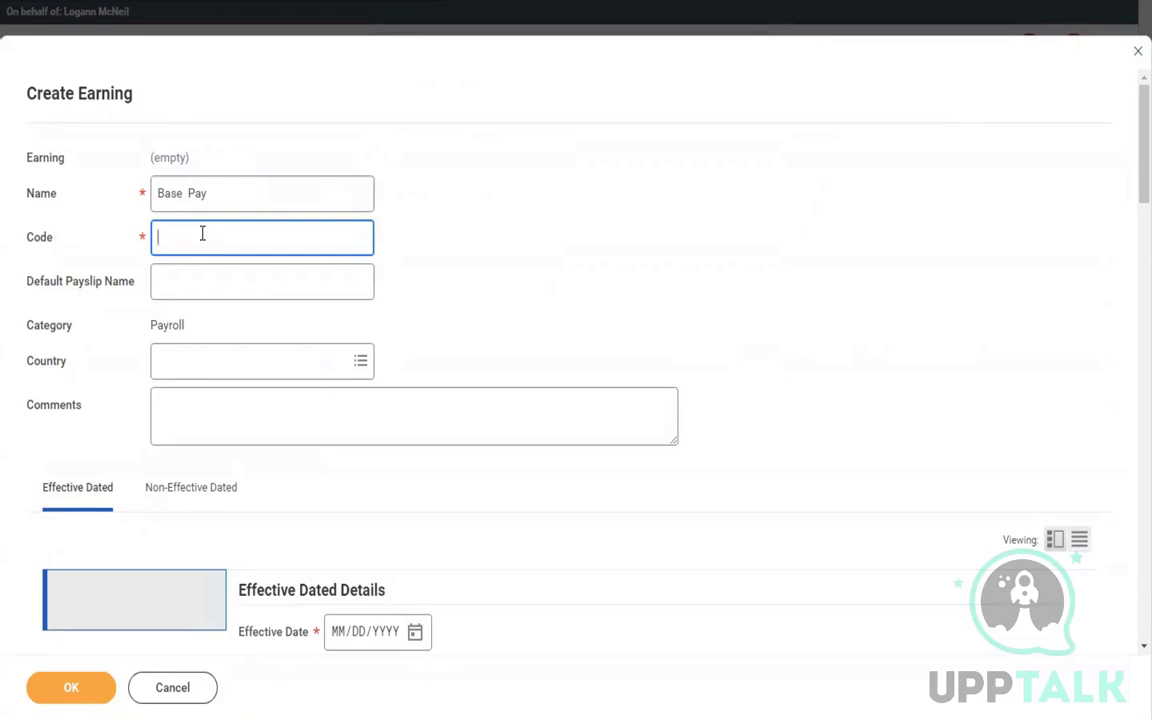
{"action": "type", "text": "BP001"}
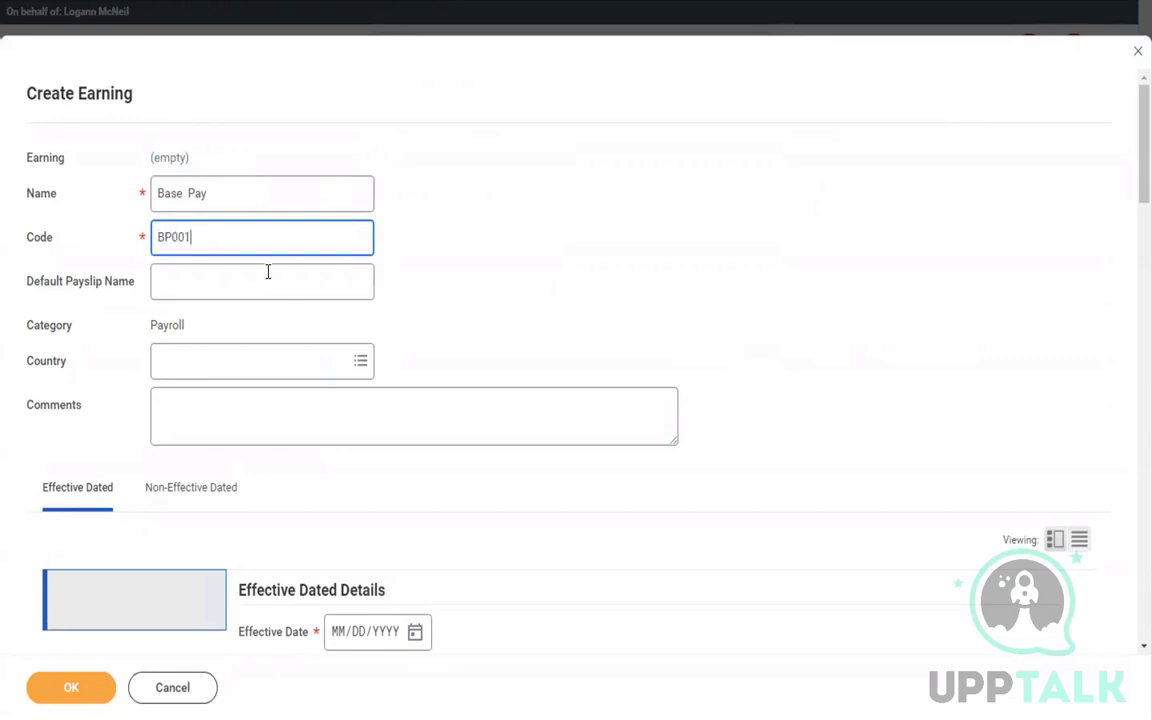
{"action": "left_click", "coordinate": [215, 361]}
{"action": "type", "text": "USA"}
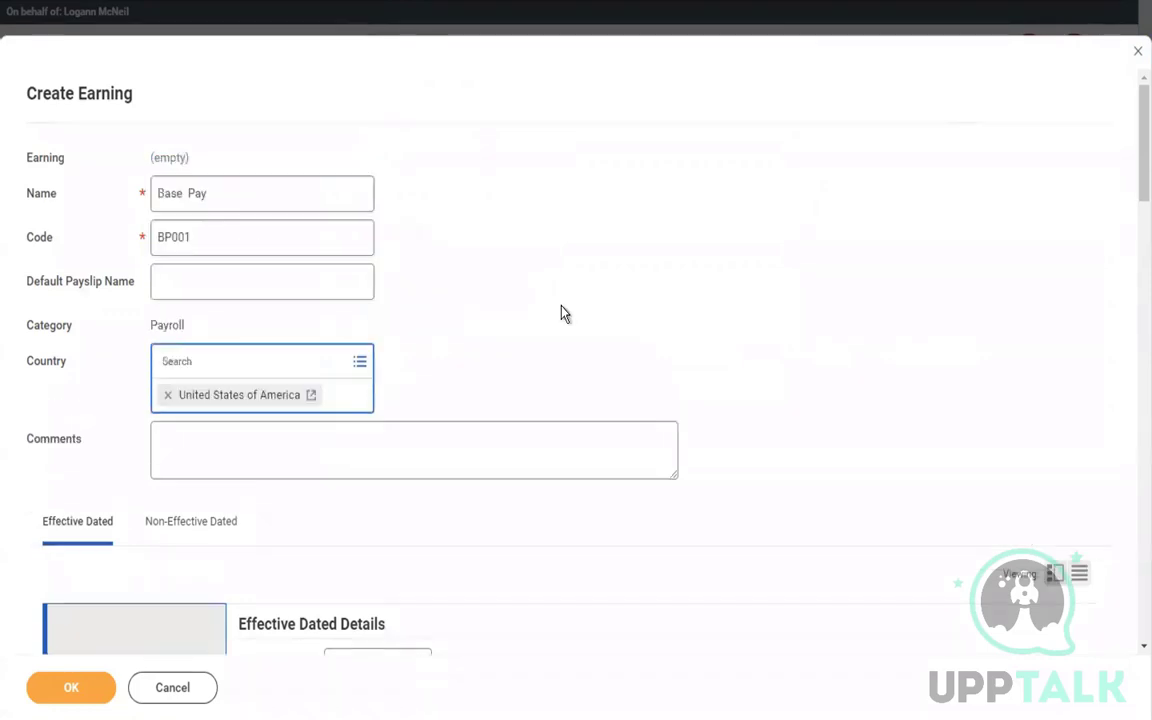
Set the earning's effective date to 01/01/2000 and its run category eligibility to Regular.
{"action": "scroll", "coordinate": [562, 313], "scroll_direction": "down", "scroll_amount": 5}
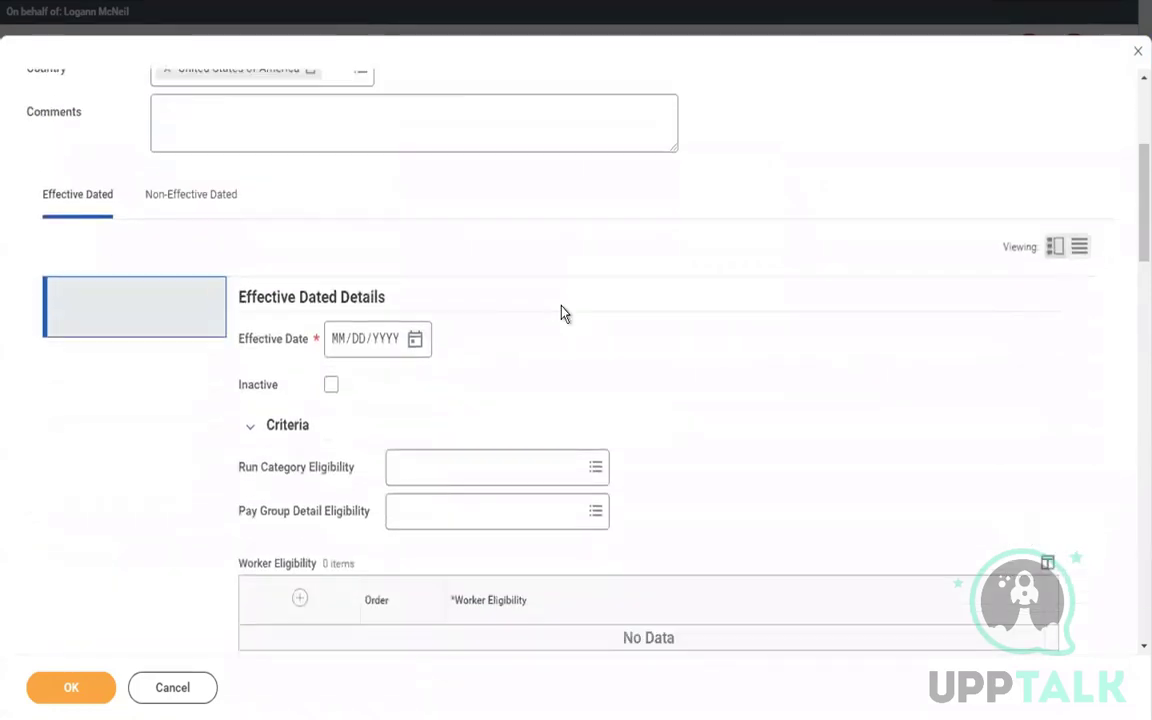
{"action": "left_click", "coordinate": [336, 340]}
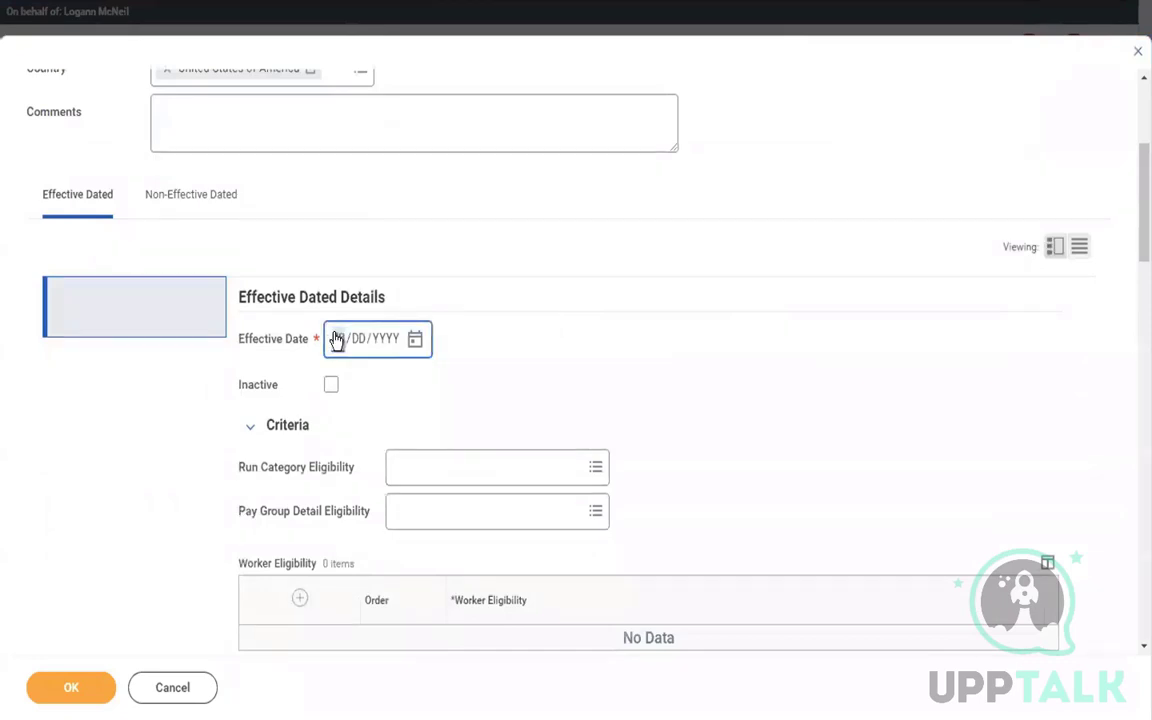
{"action": "type", "text": "01012"}
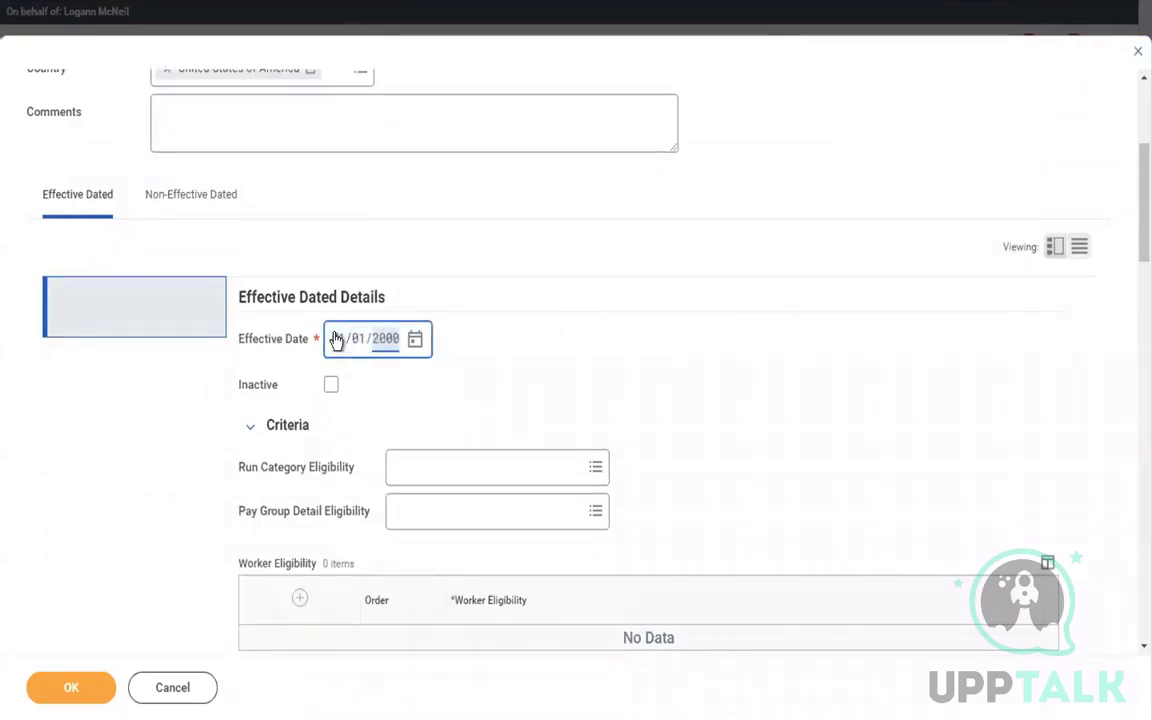
{"action": "left_click", "coordinate": [424, 463]}
{"action": "type", "text": "REG"}
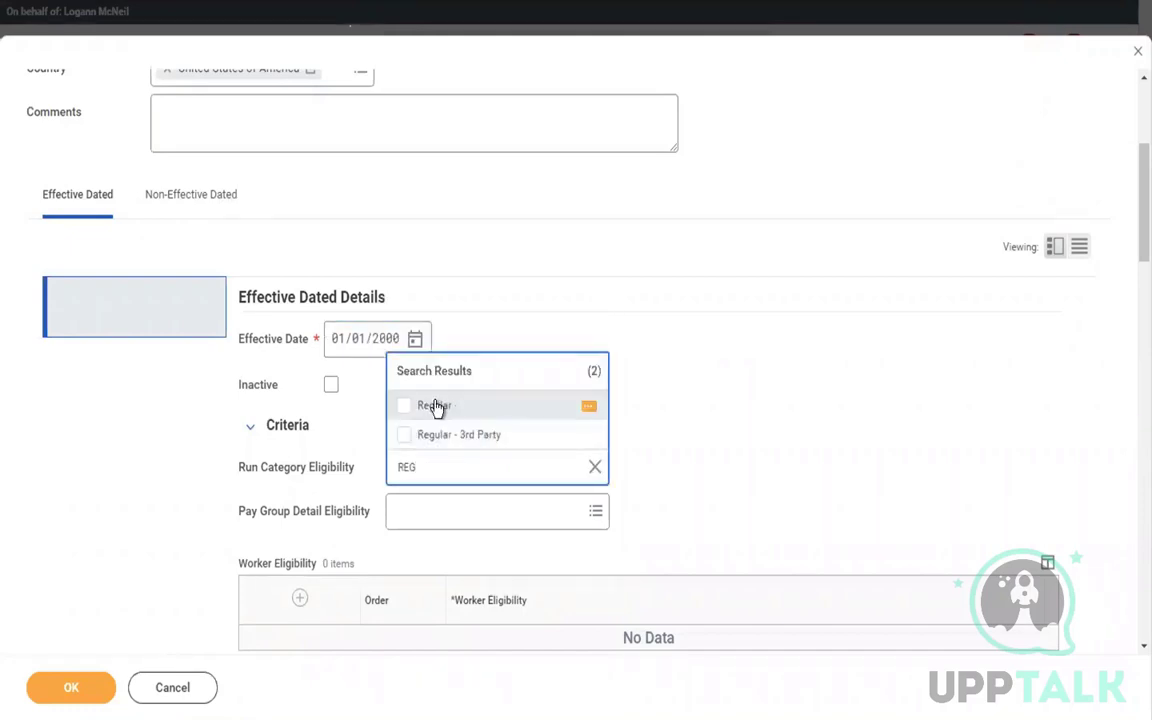
{"action": "key", "text": "Return"}
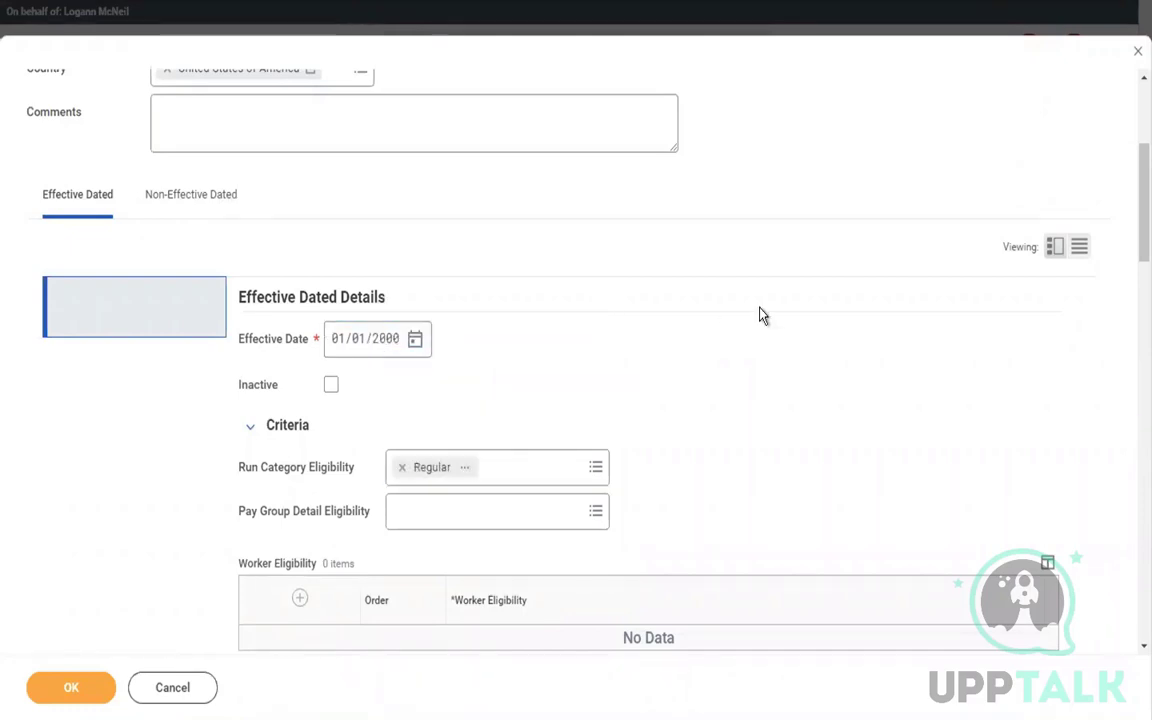
Add a worker eligibility row to the earning with the criterion Payroll Input Exists for Pay Component.
{"action": "scroll", "coordinate": [762, 316], "scroll_direction": "down", "scroll_amount": 2}
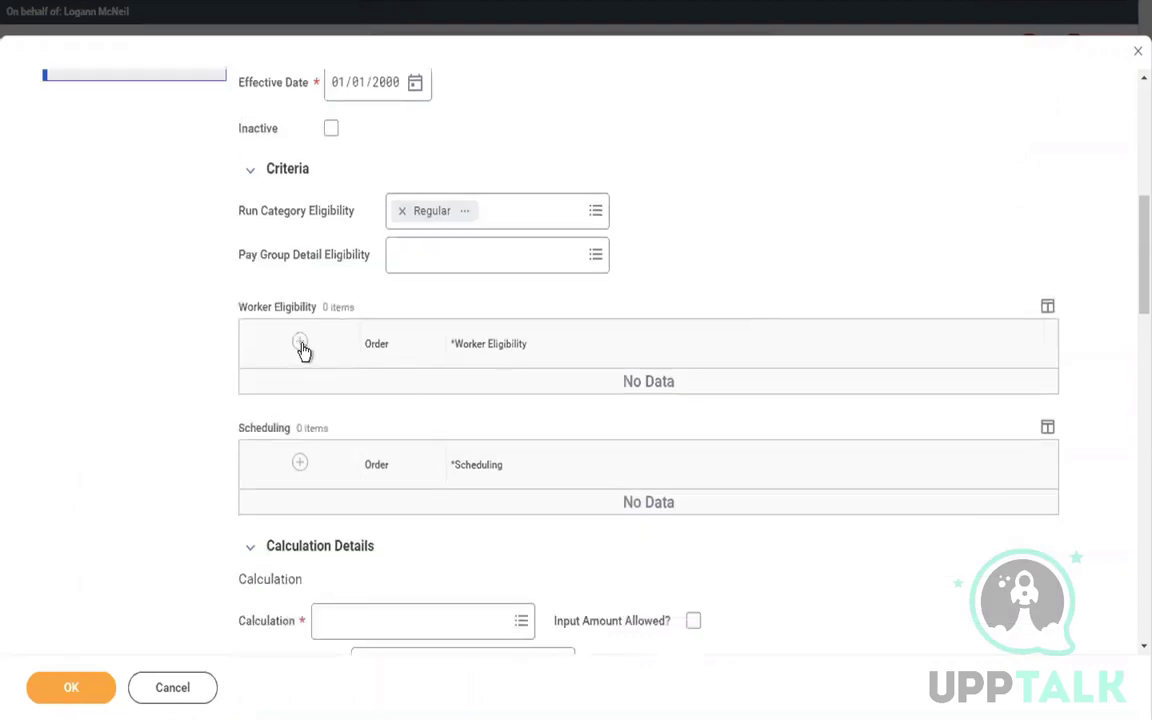
{"action": "left_click", "coordinate": [303, 342]}
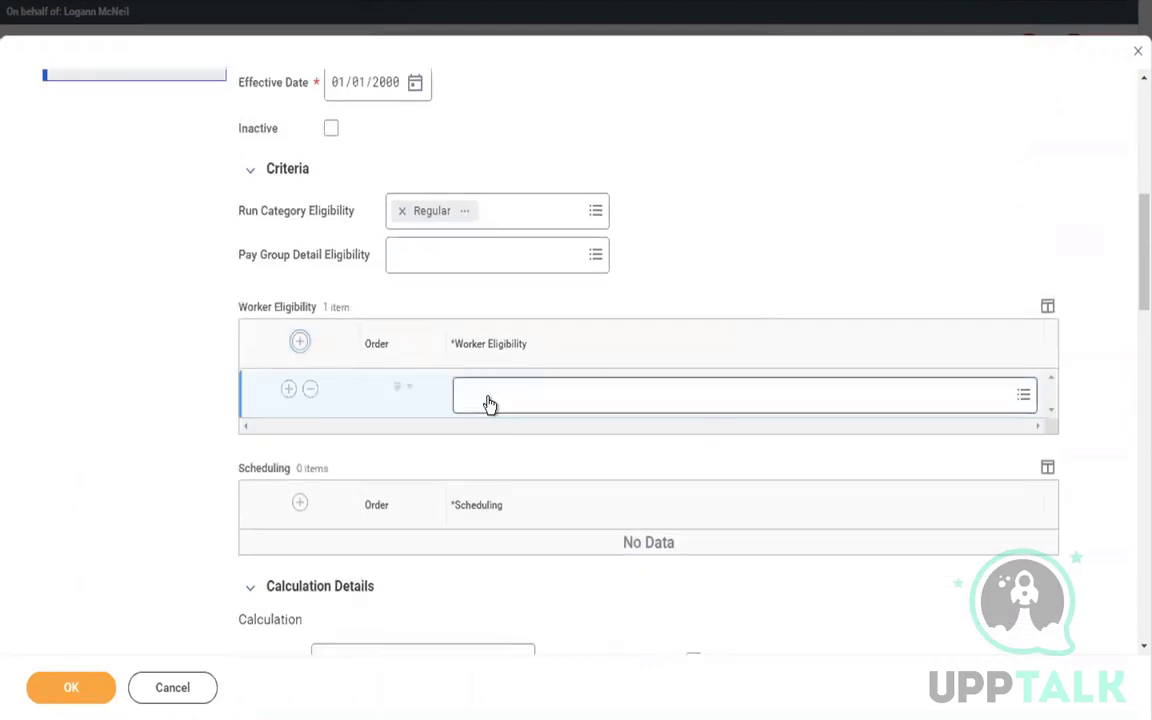
{"action": "left_click", "coordinate": [488, 397]}
{"action": "type", "text": "PAYROLL"}
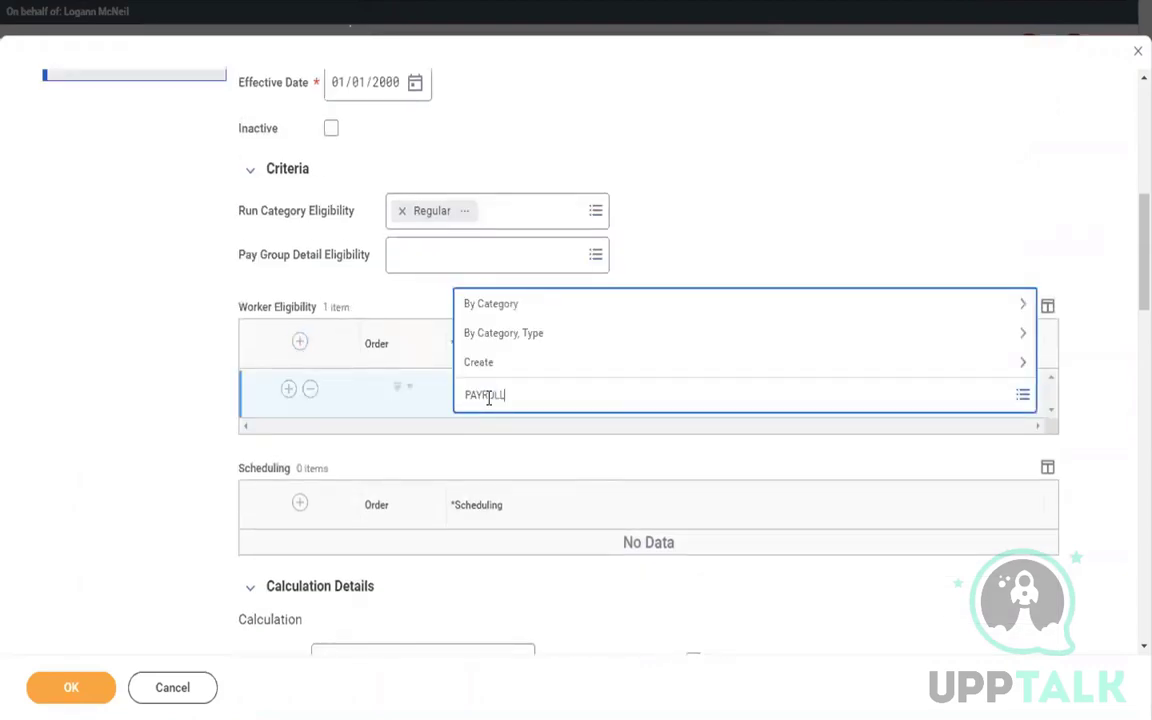
{"action": "type", "text": " INPUT"}
{"action": "key", "text": "Return"}
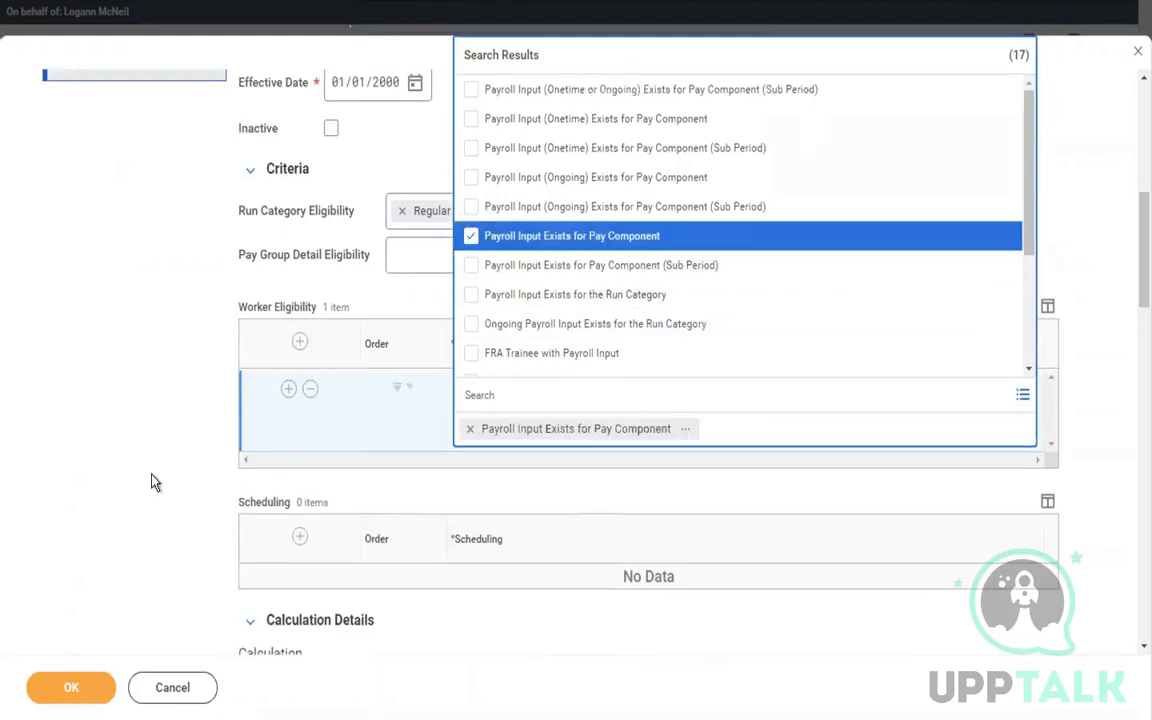
{"action": "left_click", "coordinate": [152, 475]}
Set the earning's calculation to Payroll Input in the calculation details.
{"action": "scroll", "coordinate": [152, 475], "scroll_direction": "down", "scroll_amount": 5}
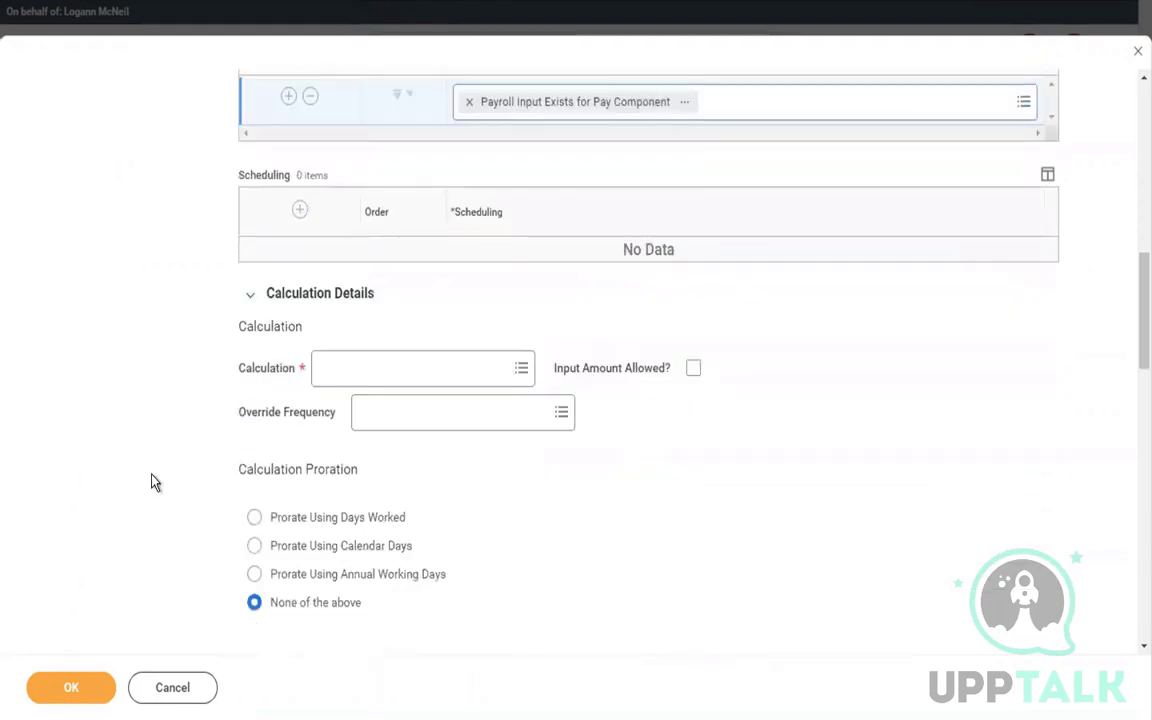
{"action": "left_click", "coordinate": [365, 376]}
{"action": "type", "text": "PAYROLL INPUT"}
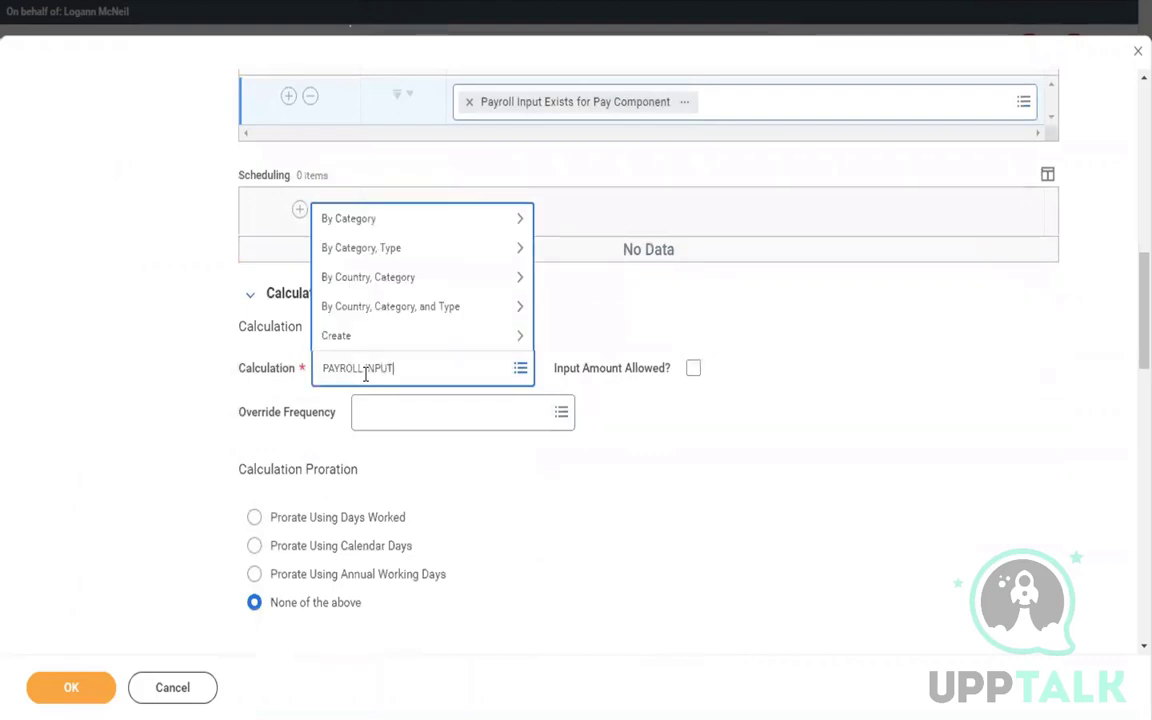
{"action": "key", "text": "Return"}
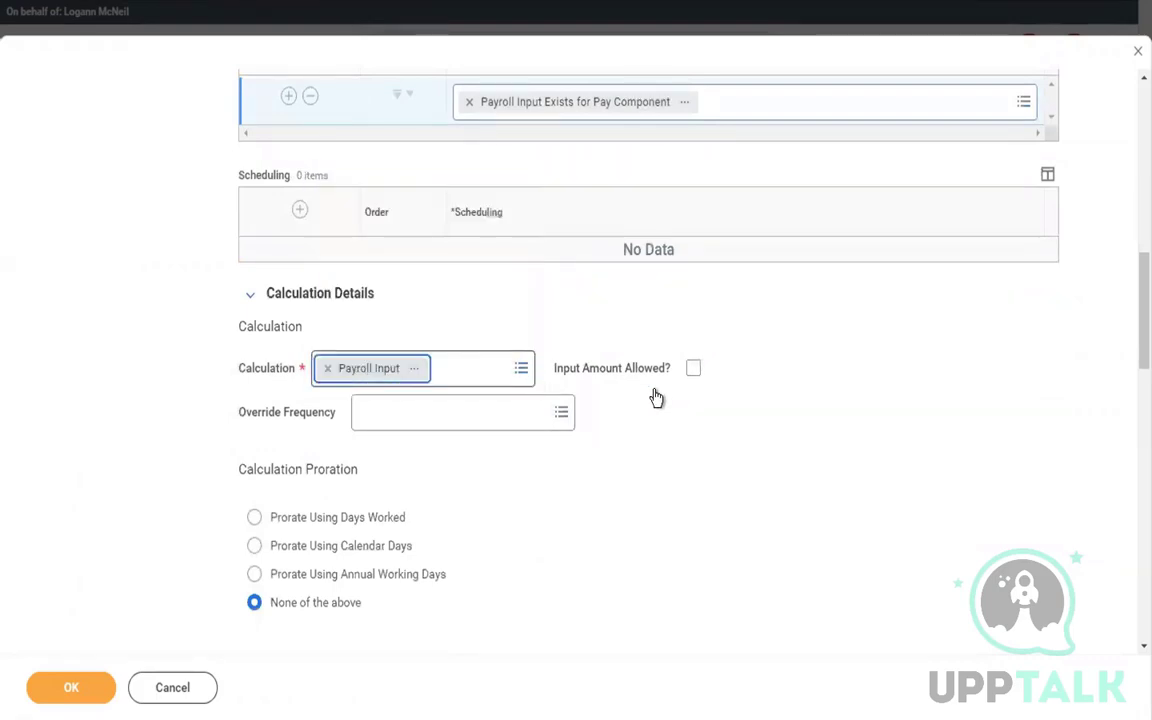
{"action": "left_click", "coordinate": [693, 369]}
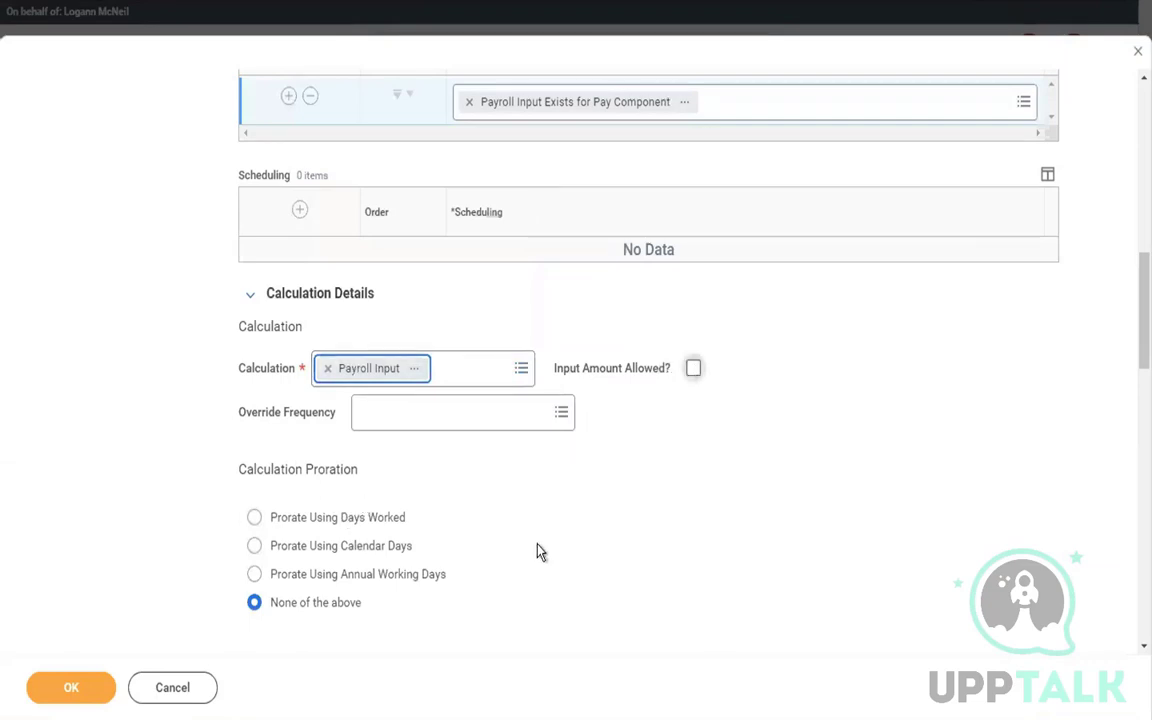
Add the Adds to Gross [CAN USA] pay component group to the Base Pay earning's non-effective dated details.
{"action": "scroll", "coordinate": [537, 552], "scroll_direction": "up", "scroll_amount": 10}
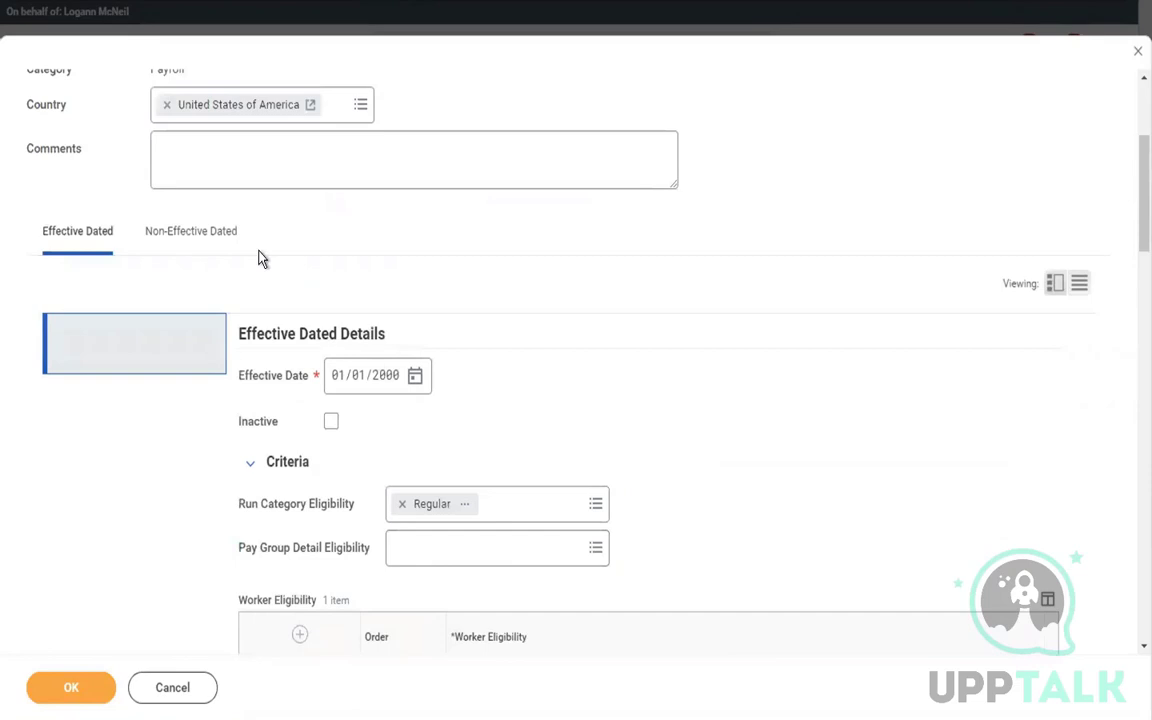
{"action": "left_click", "coordinate": [191, 236]}
{"action": "left_click", "coordinate": [160, 374]}
{"action": "type", "text": "A"}
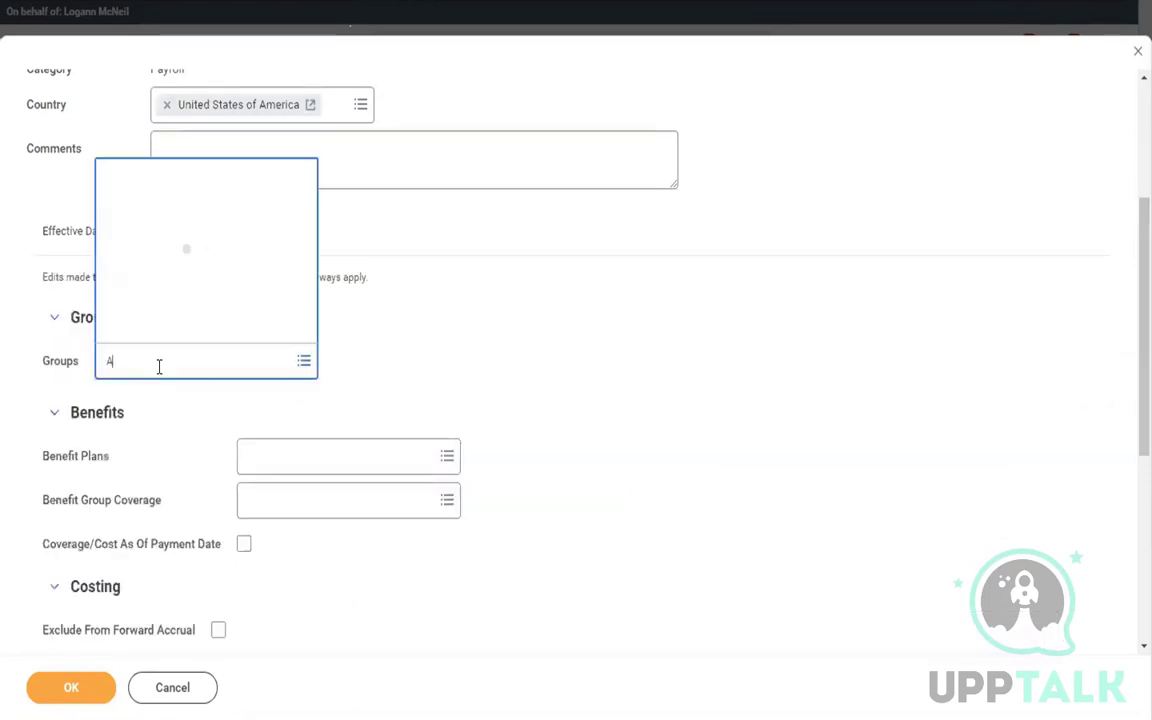
{"action": "type", "text": "DD TO GROSS"}
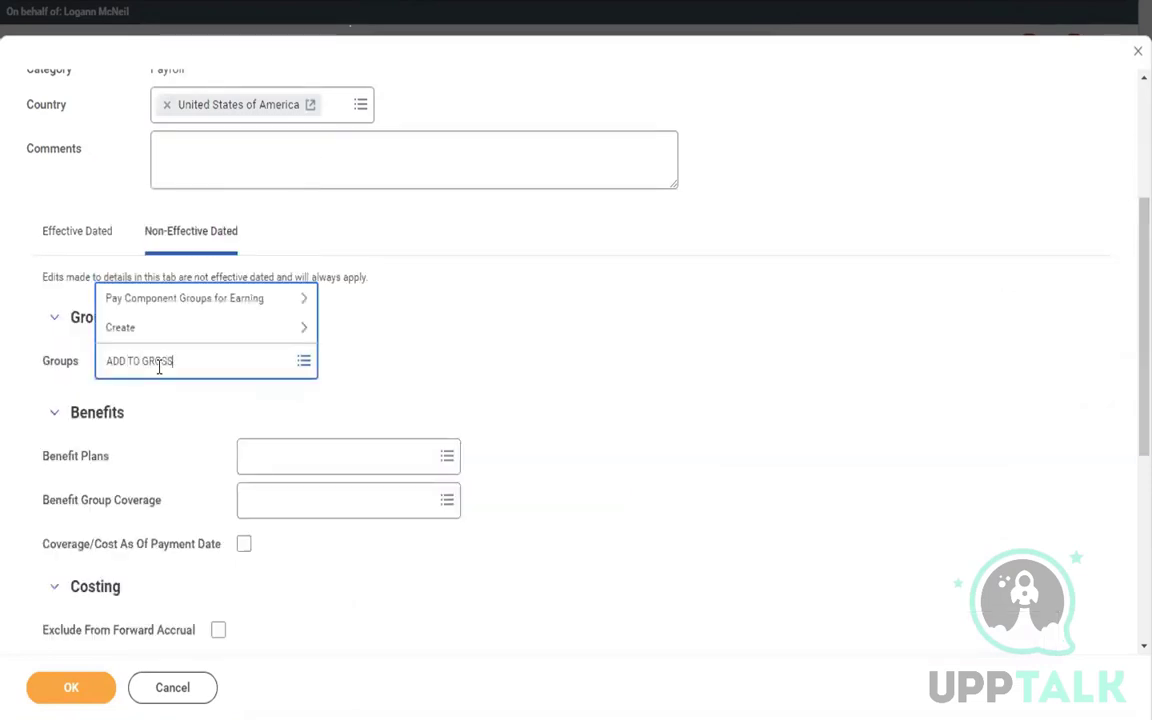
{"action": "key", "text": "Return"}
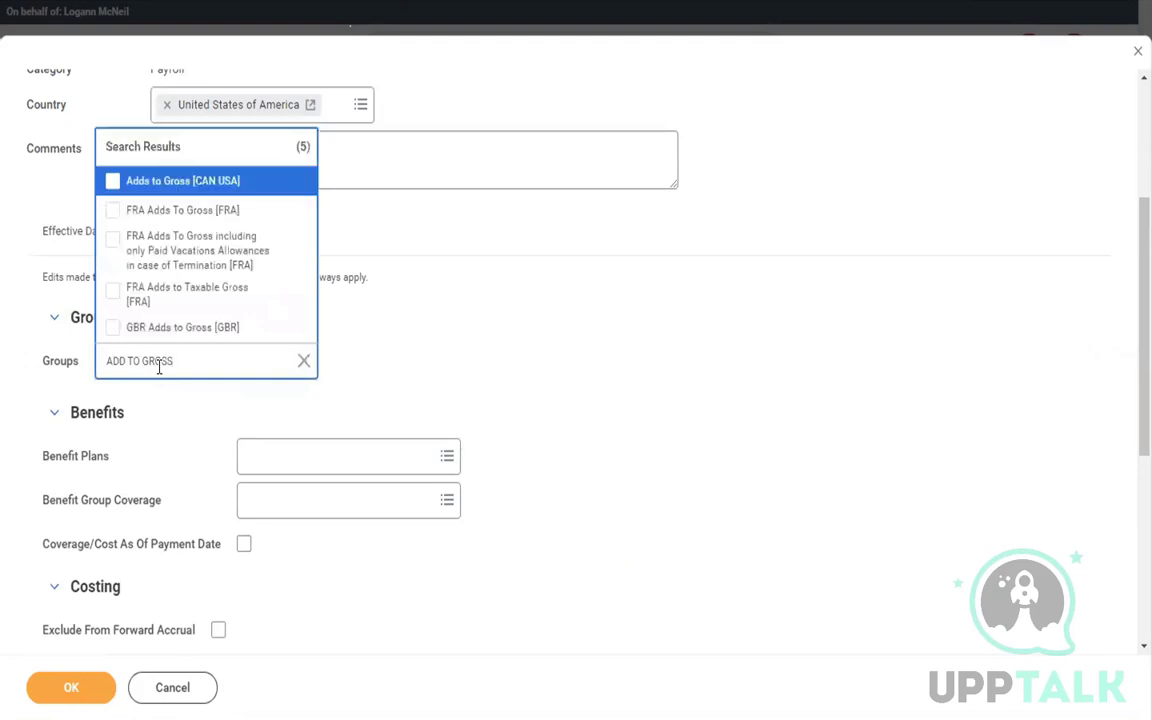
{"action": "left_click", "coordinate": [125, 184]}
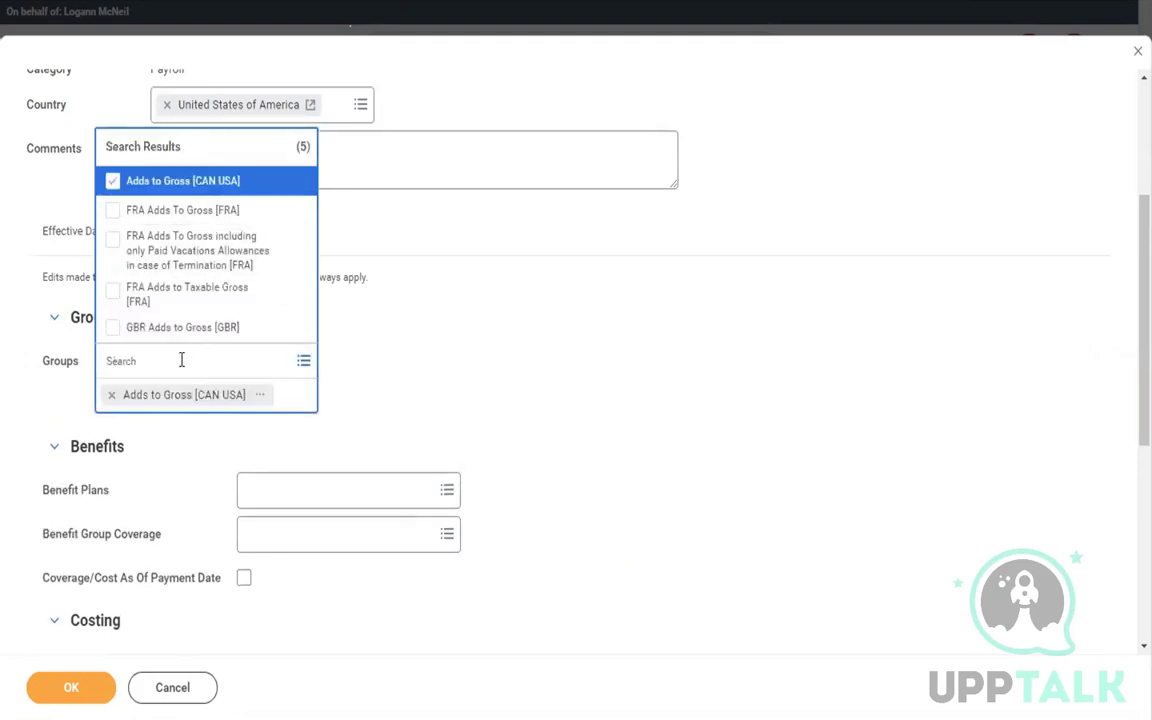
Add the FICA Taxable [USA] and FUI Taxable [USA] groups to the Base Pay earning.
{"action": "type", "text": "FICA"}
{"action": "key", "text": "Return"}
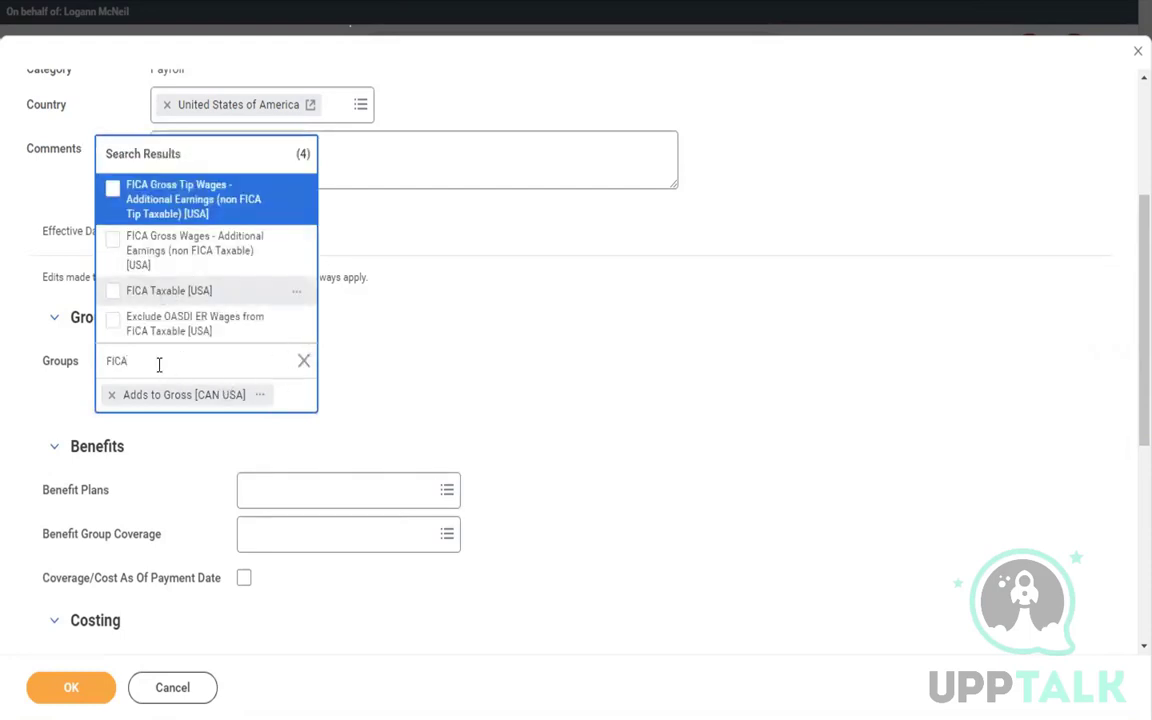
{"action": "left_click", "coordinate": [159, 365]}
{"action": "type", "text": "FUI"}
{"action": "key", "text": "Return"}
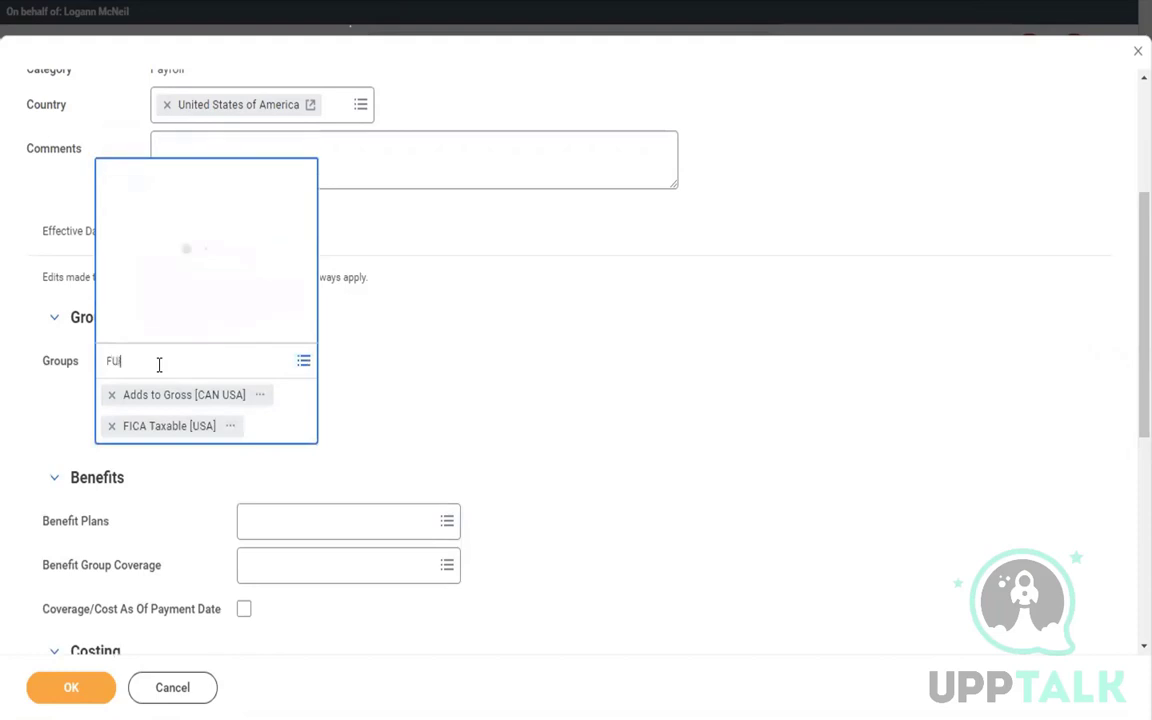
{"action": "left_click", "coordinate": [203, 332]}
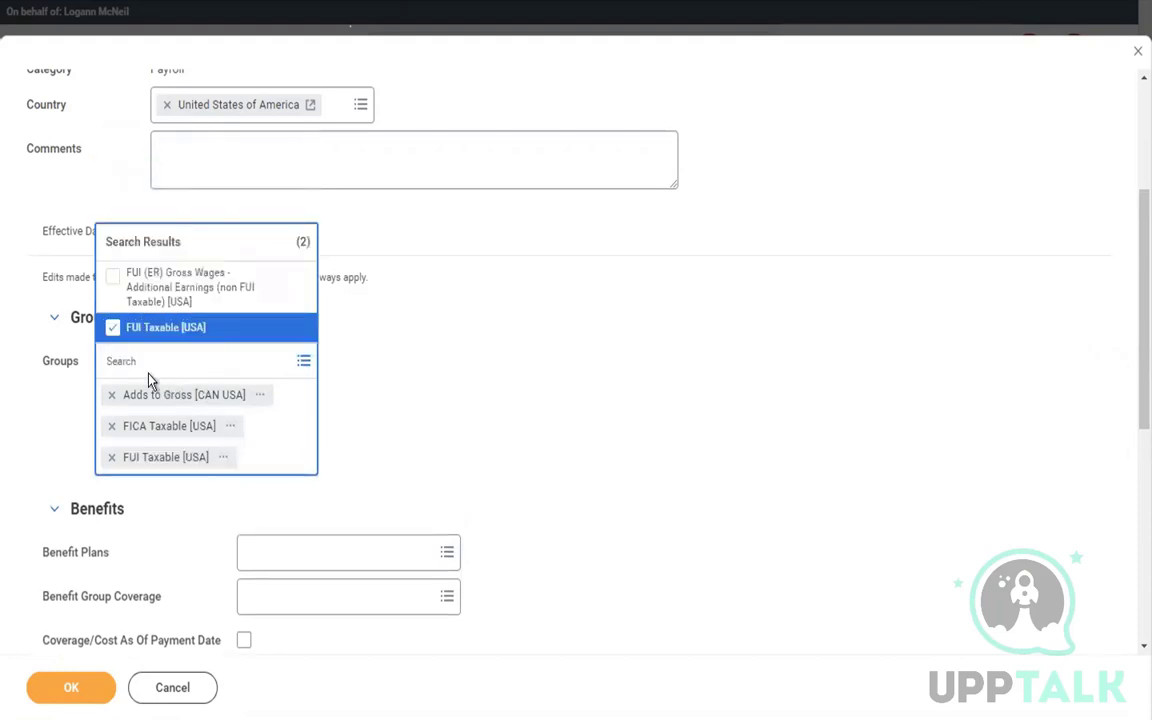
Add the SUI Taxable [USA] and State Withholding Taxable (Withhold Taxes) [USA] groups to the Base Pay earning.
{"action": "type", "text": "SUI"}
{"action": "key", "text": "Return"}
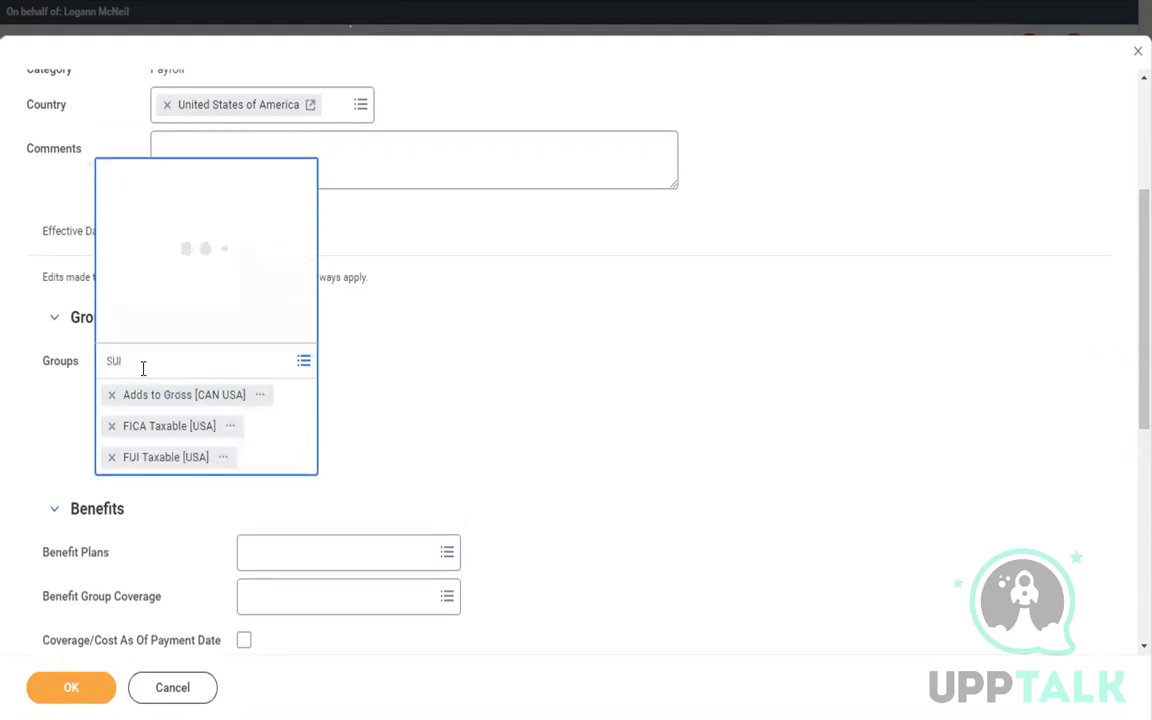
{"action": "left_click", "coordinate": [134, 353]}
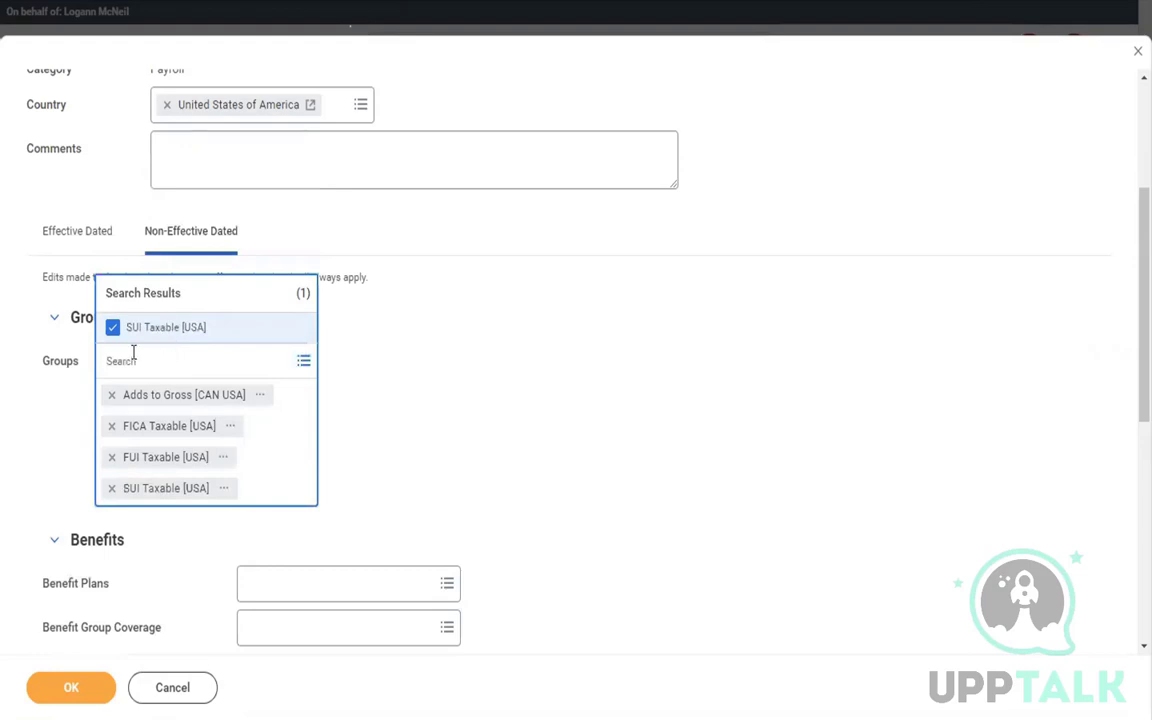
{"action": "type", "text": "STATE"}
{"action": "key", "text": "Return"}
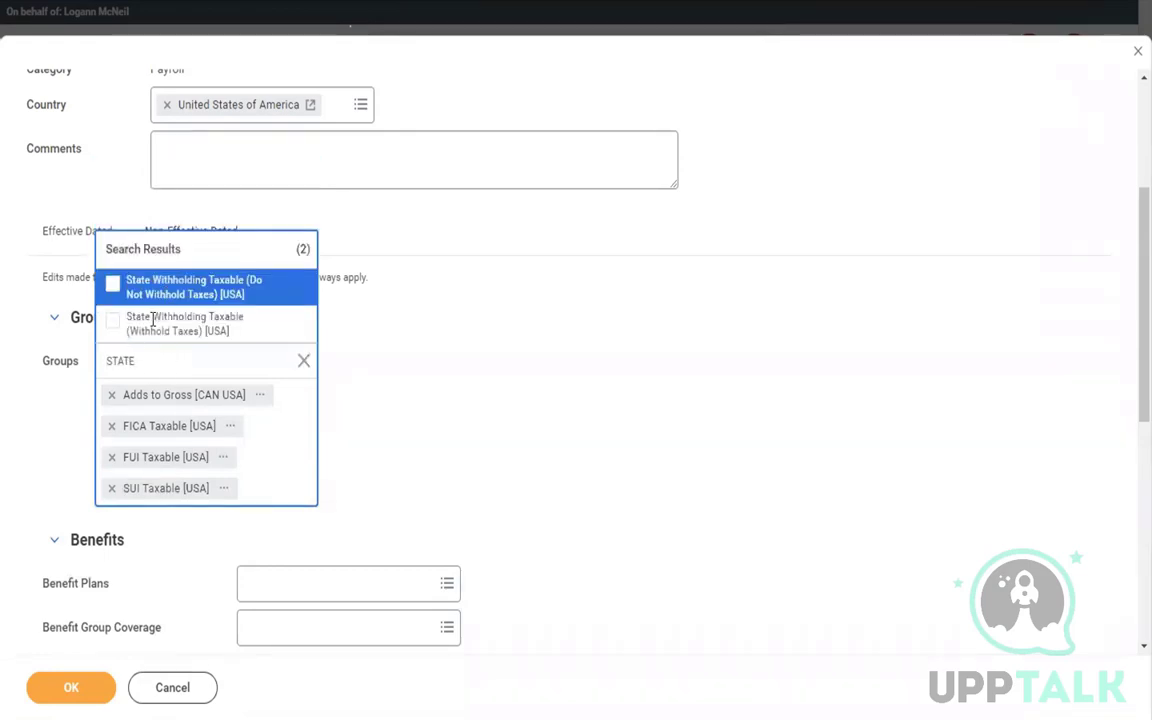
{"action": "left_click", "coordinate": [152, 326]}
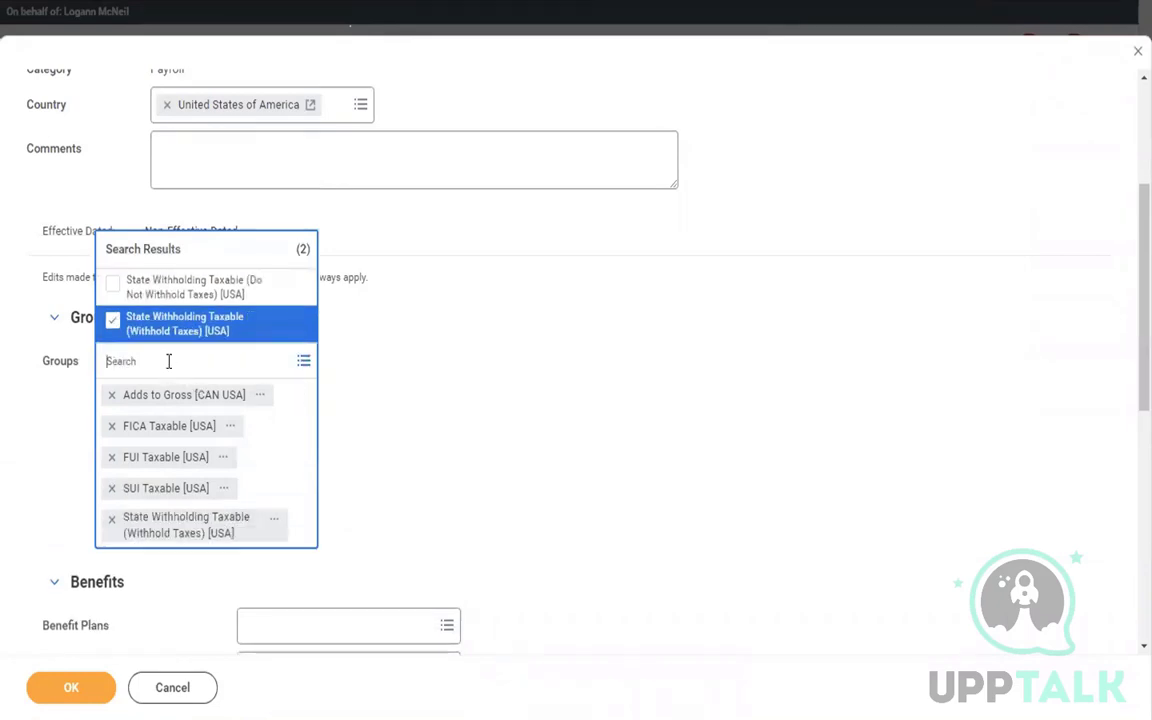
Add the Local Withholding Taxable (Withhold Taxes) [USA] group and save the Base Pay earning.
{"action": "type", "text": "LOCAL"}
{"action": "key", "text": "Return"}
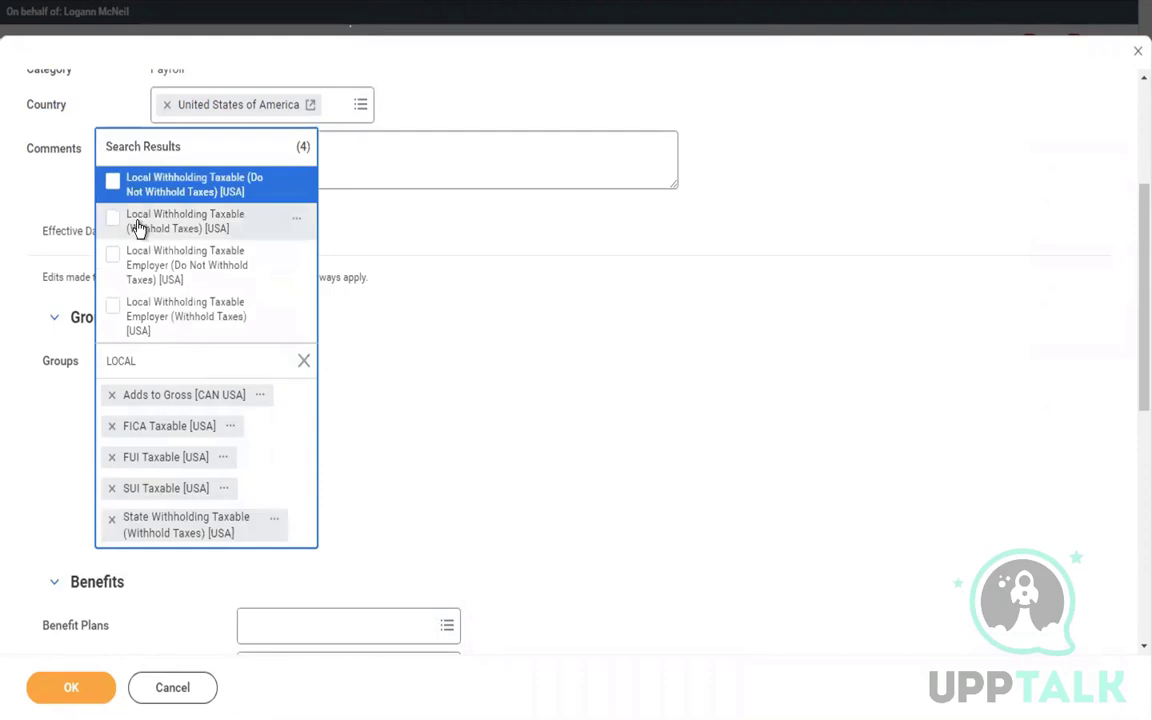
{"action": "left_click", "coordinate": [139, 226]}
{"action": "left_click", "coordinate": [66, 690]}
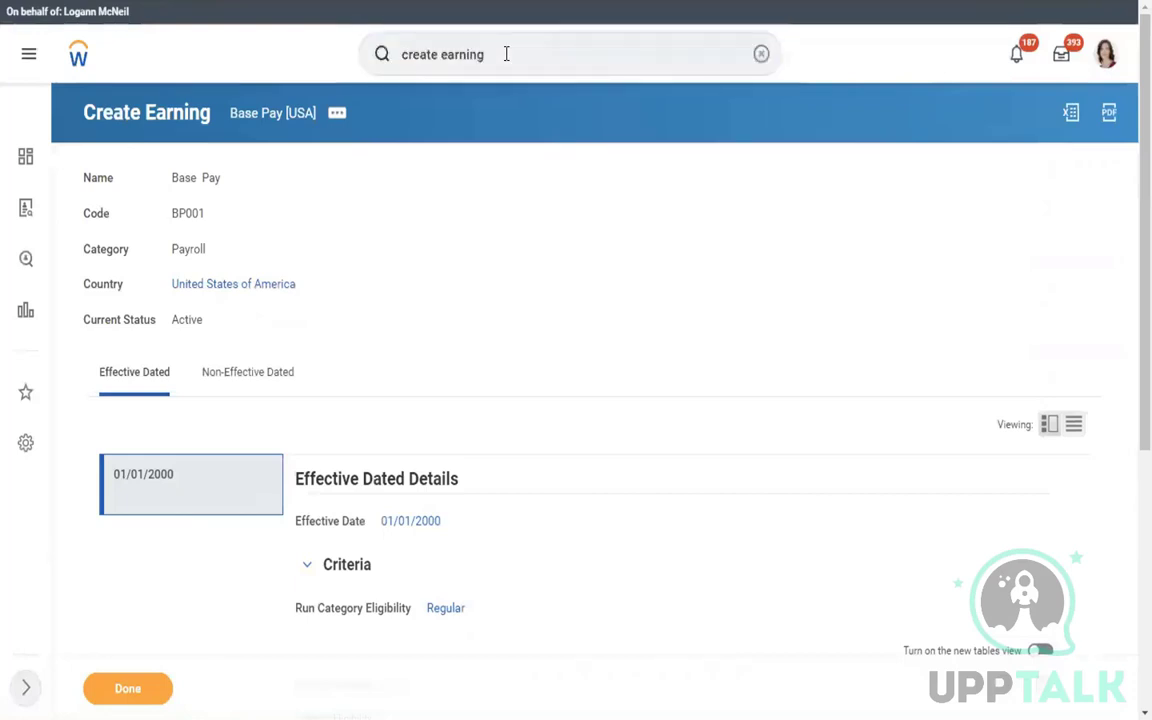
Start another new earning named Current Month Adjusted Amount with the code CMAC.
{"action": "key", "text": "Return"}
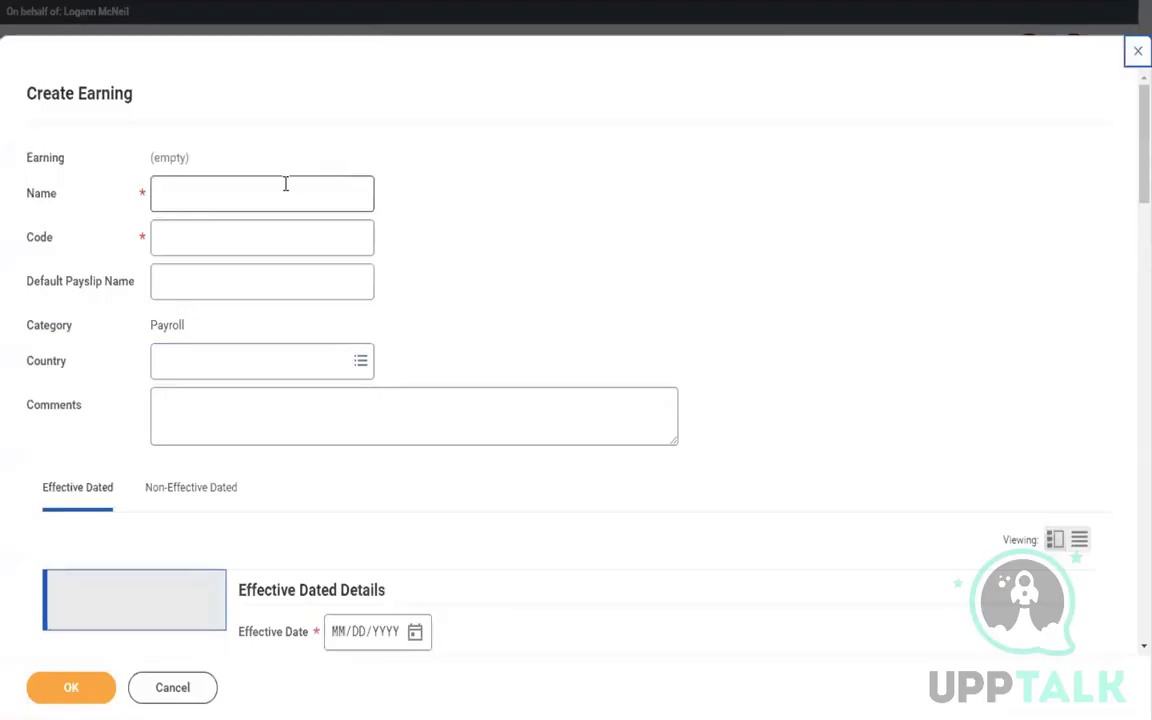
{"action": "left_click", "coordinate": [284, 184]}
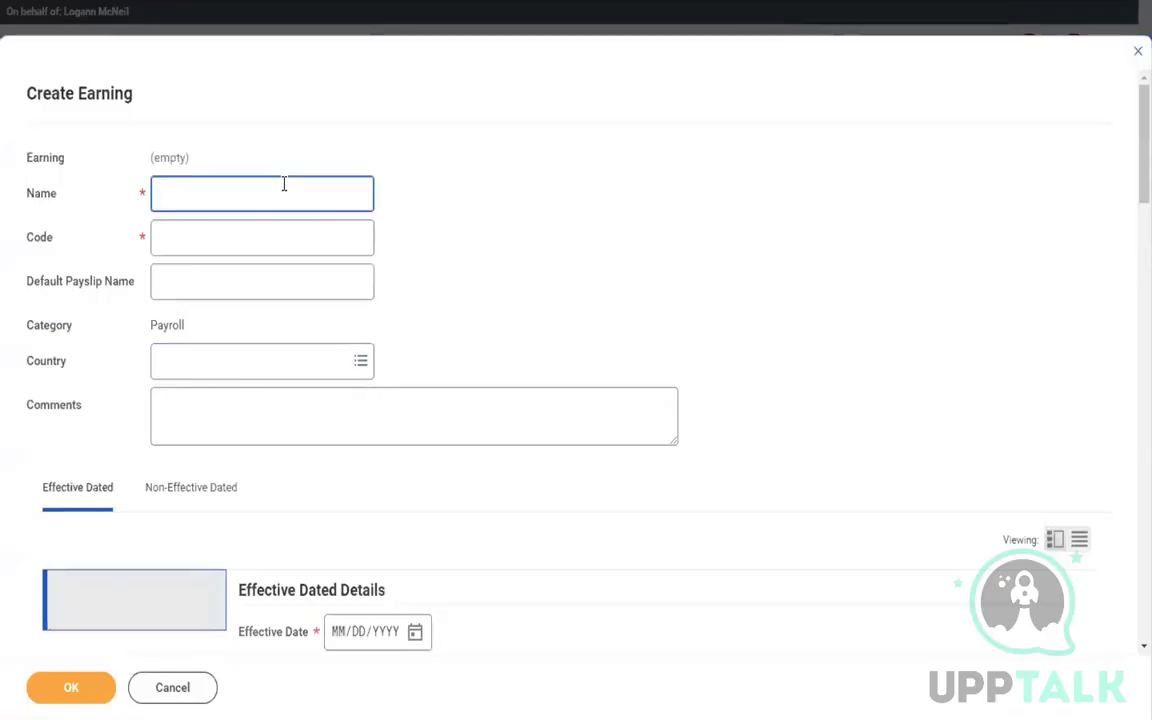
{"action": "type", "text": "Current M"}
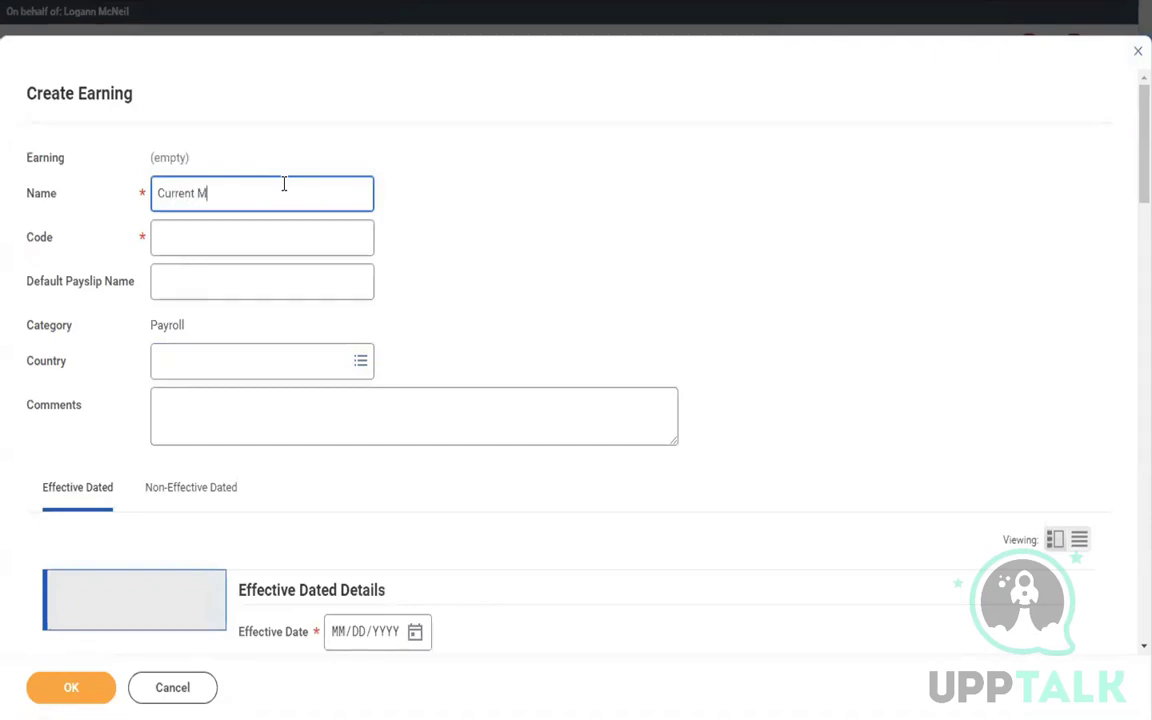
{"action": "type", "text": "onth Adjustme"}
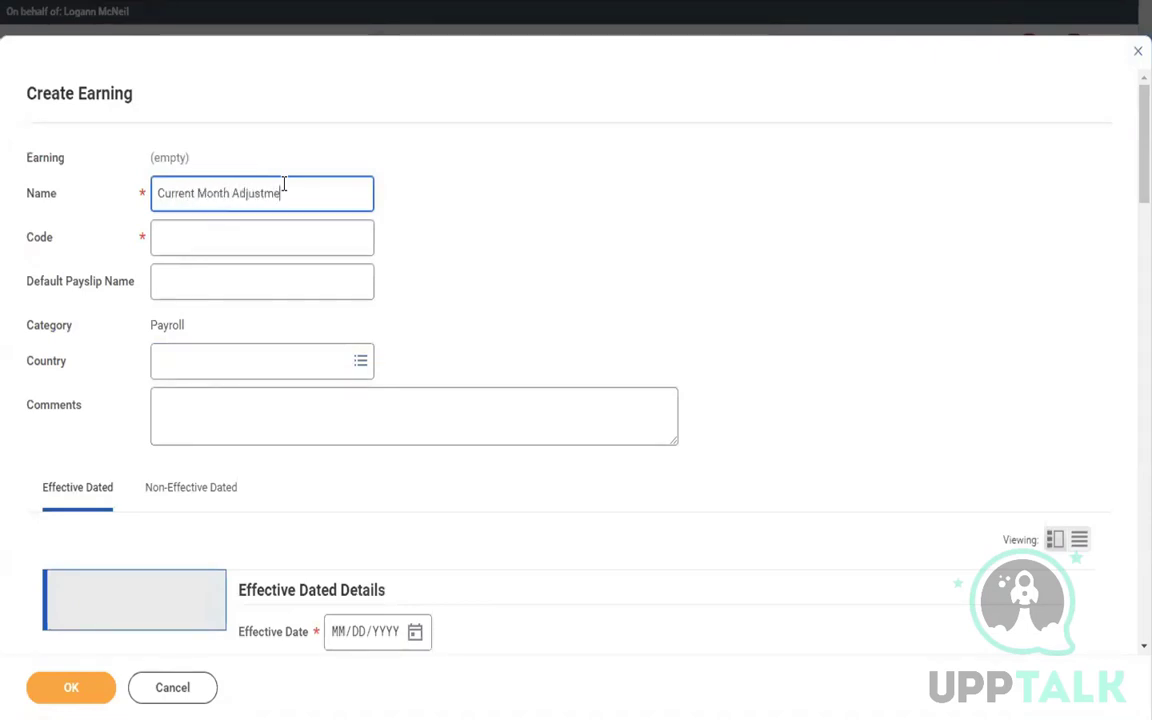
{"action": "key", "text": "BackSpace"}
{"action": "key", "text": "BackSpace"}
{"action": "type", "text": "ed Amount"}
{"action": "left_click", "coordinate": [194, 235]}
{"action": "type", "text": "CMAC"}
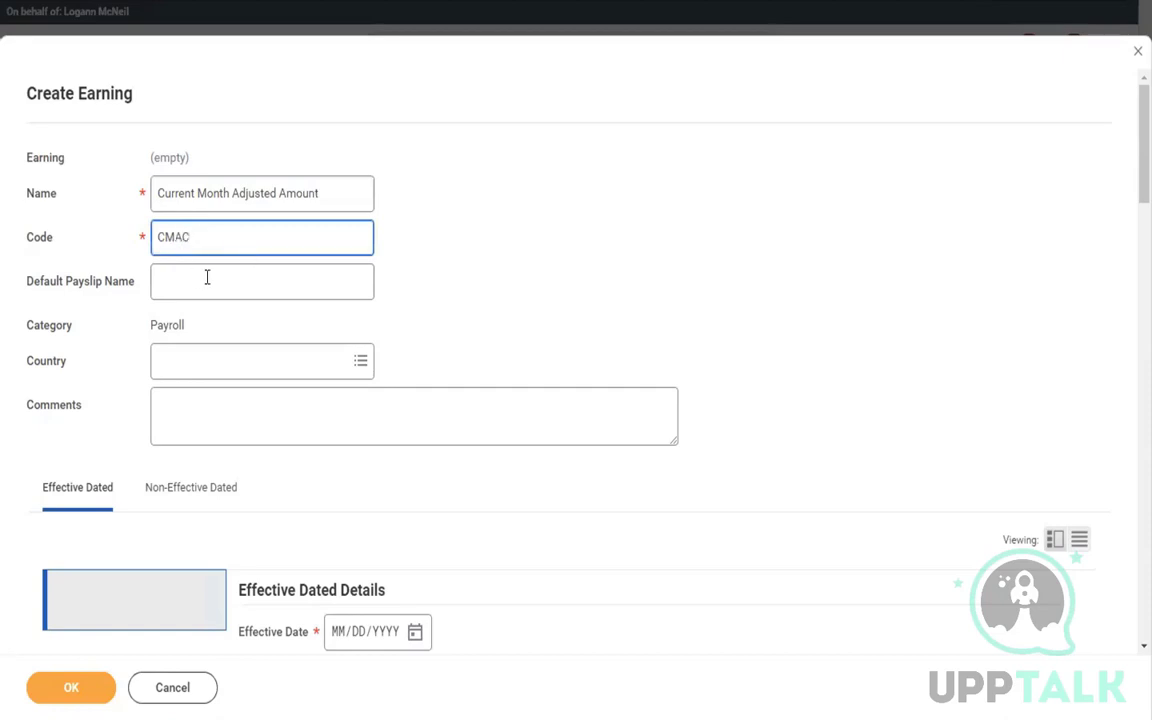
Set the new earning's default payslip name to Adjusted/Corrected Amount.
{"action": "left_click", "coordinate": [236, 376]}
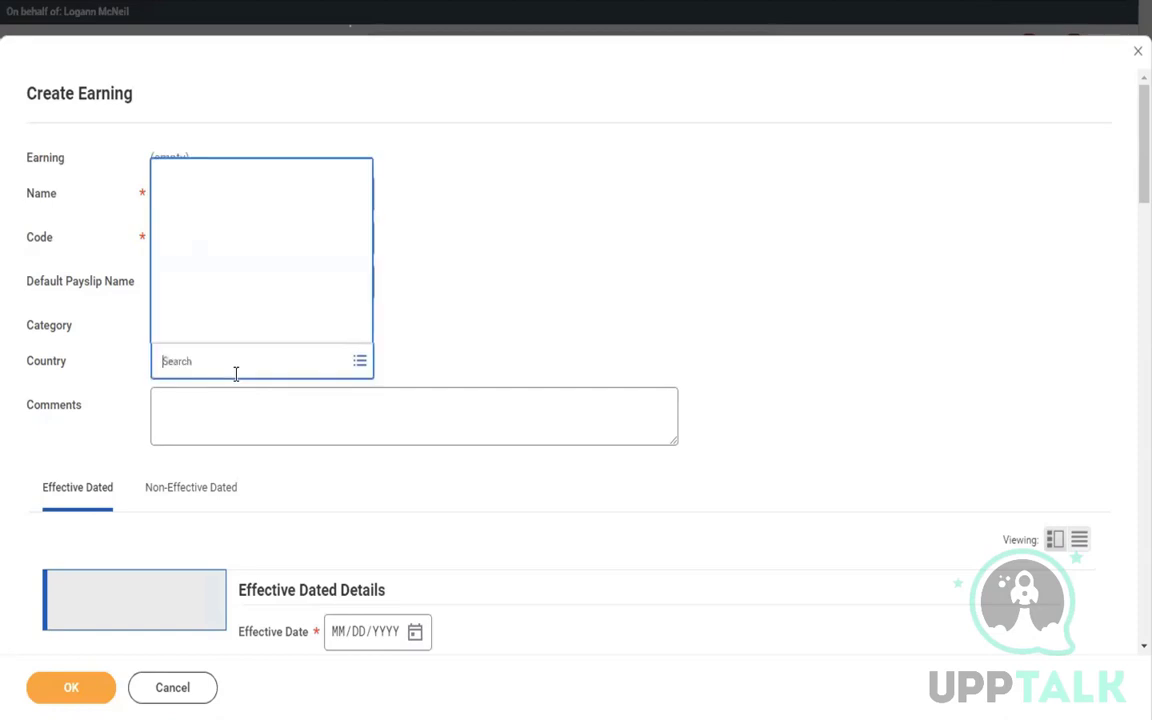
{"action": "left_click", "coordinate": [504, 272]}
{"action": "left_click", "coordinate": [239, 272]}
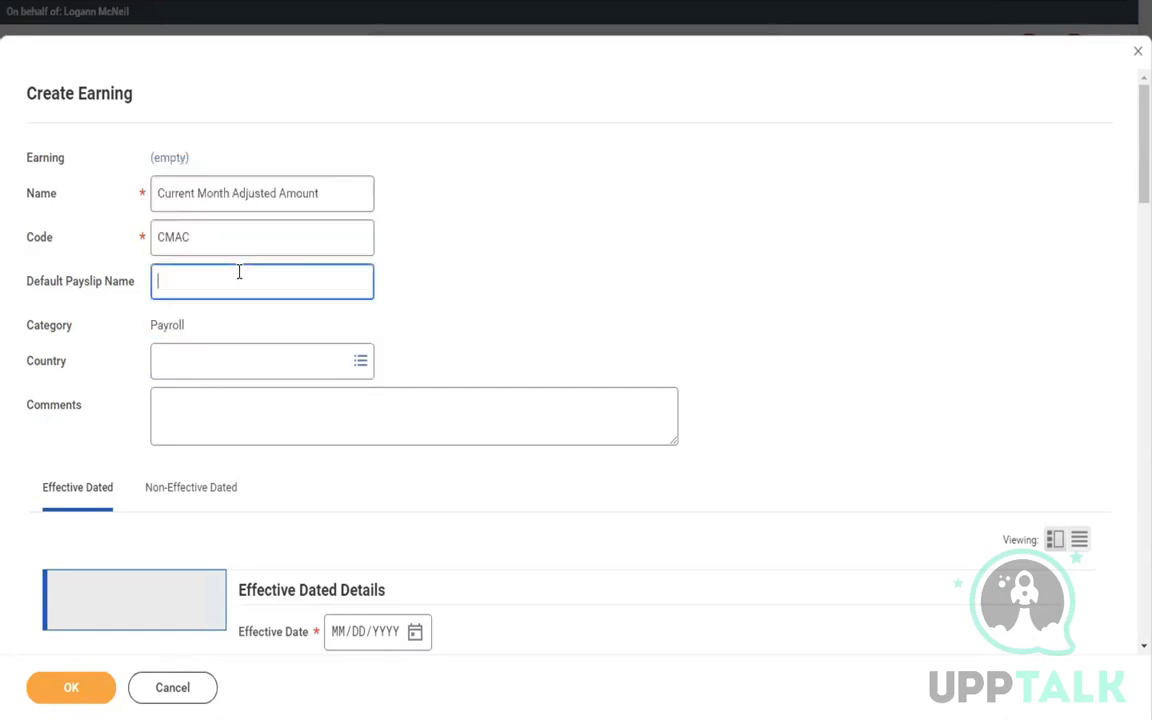
{"action": "type", "text": "Adjusted/Corrected Amount"}
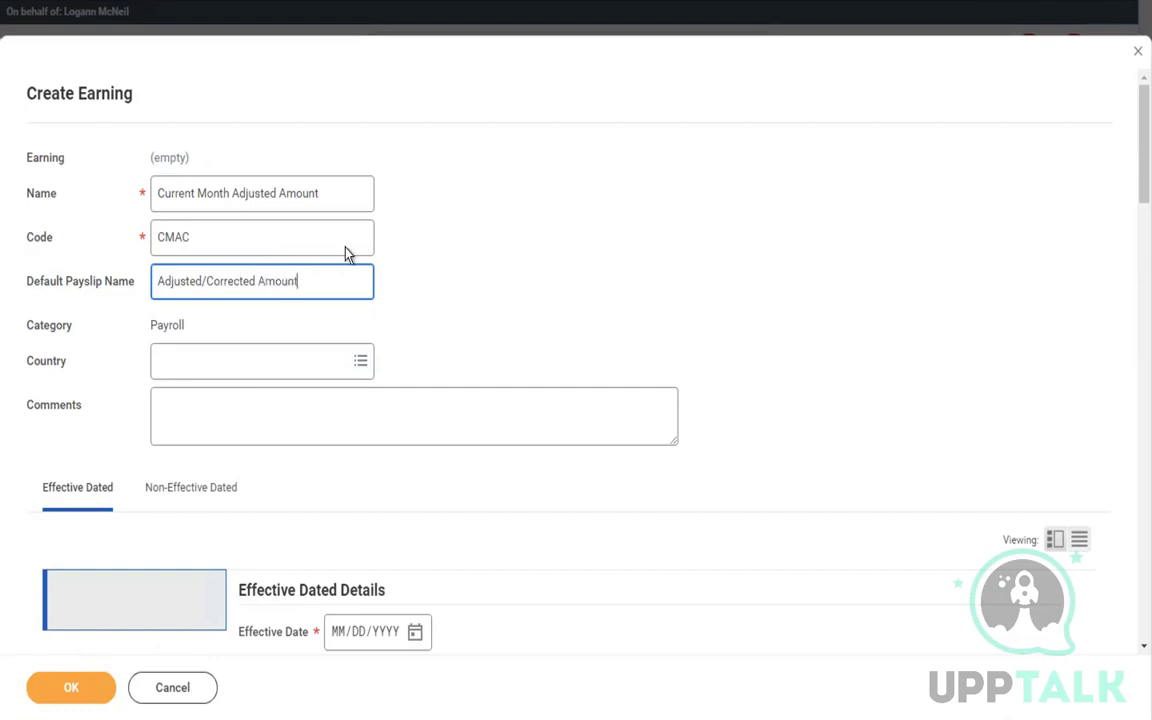
Try to set the country of the Current Month Adjusted Amount earning to USA.
{"action": "left_click", "coordinate": [279, 371]}
{"action": "type", "text": "usa"}
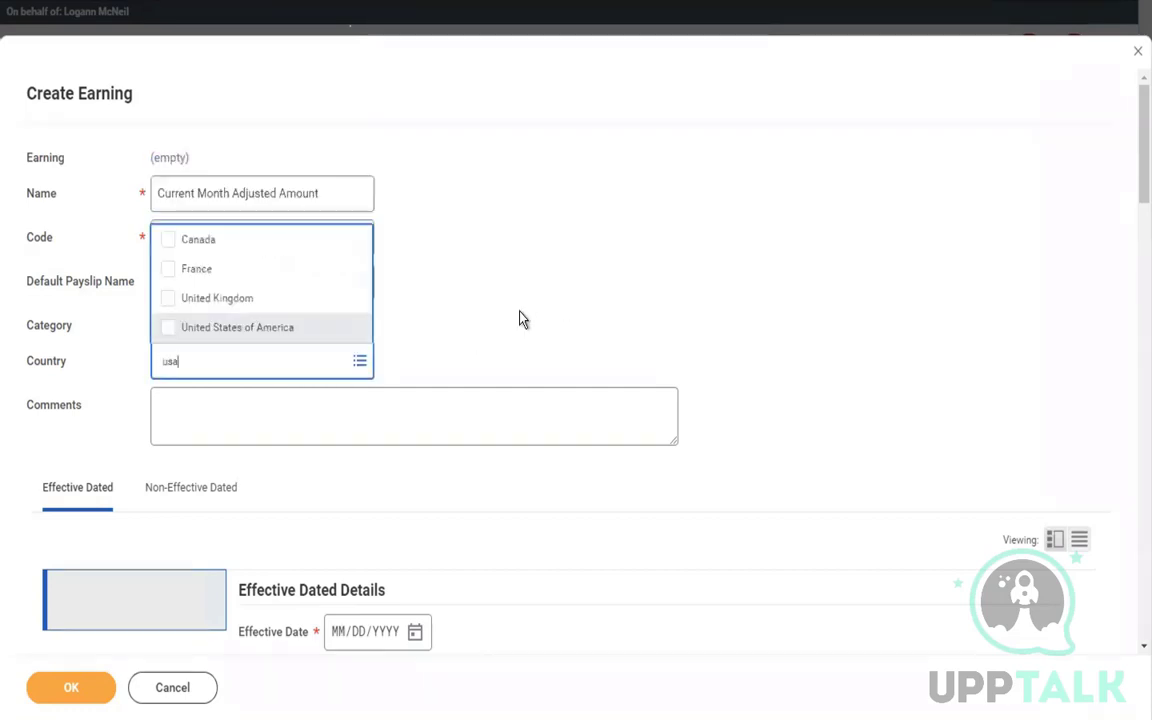
{"action": "left_click", "coordinate": [576, 268]}
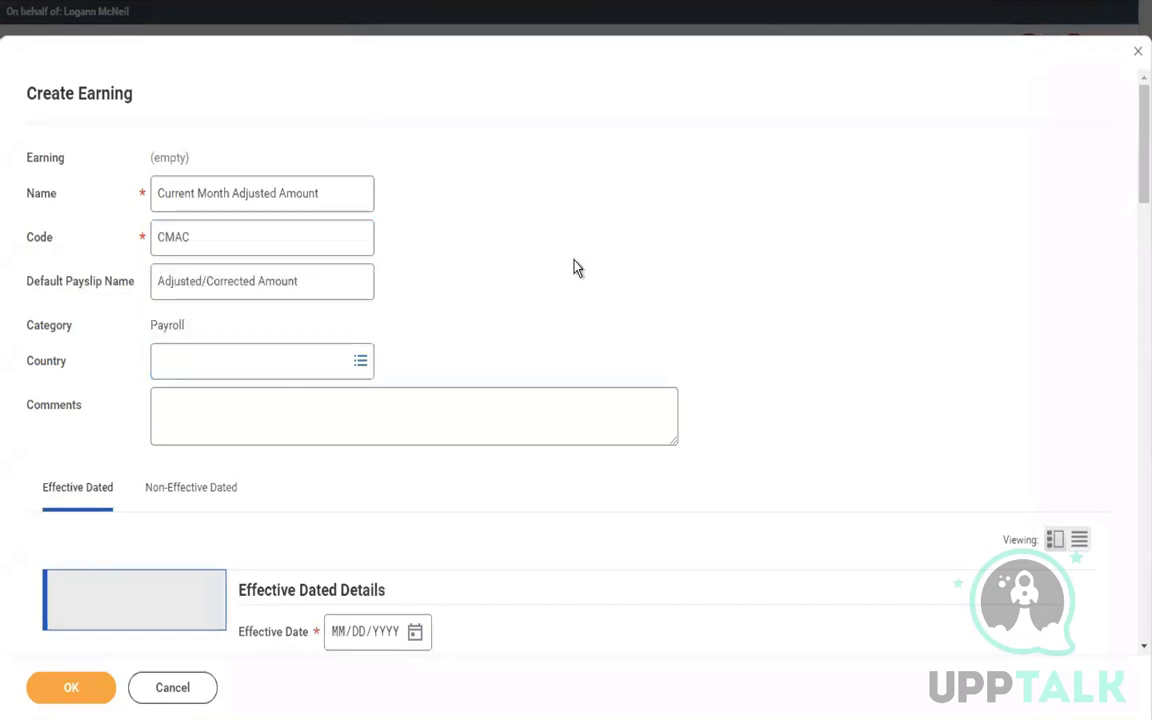
Give the Current Month Adjusted Amount earning the effective date 01/01/2000 and the run category eligibility Regular.
{"action": "scroll", "coordinate": [575, 268], "scroll_direction": "down", "scroll_amount": 3}
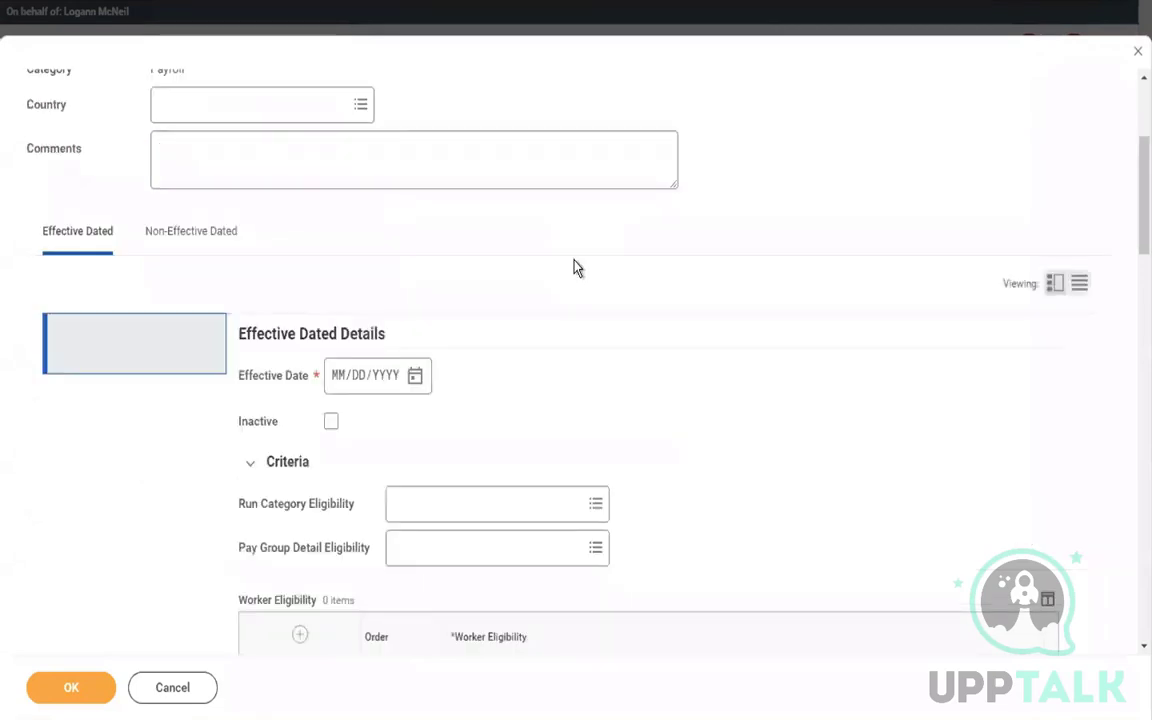
{"action": "left_click", "coordinate": [338, 379]}
{"action": "type", "text": "01/01/20"}
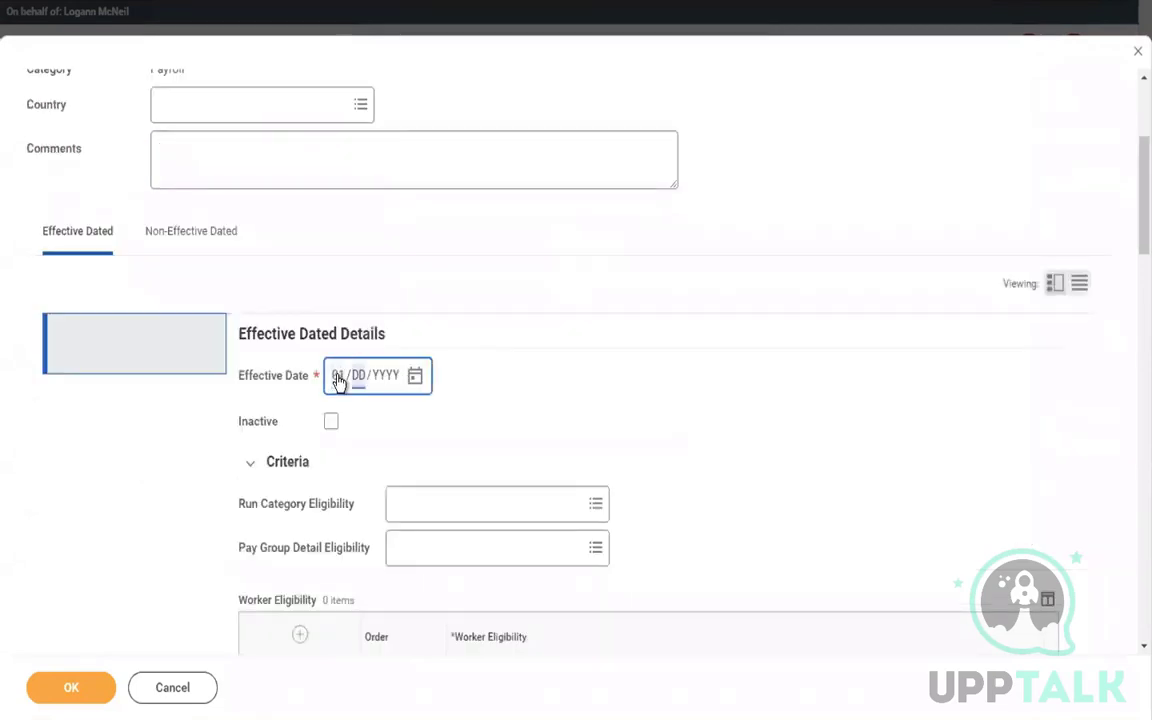
{"action": "type", "text": "0"}
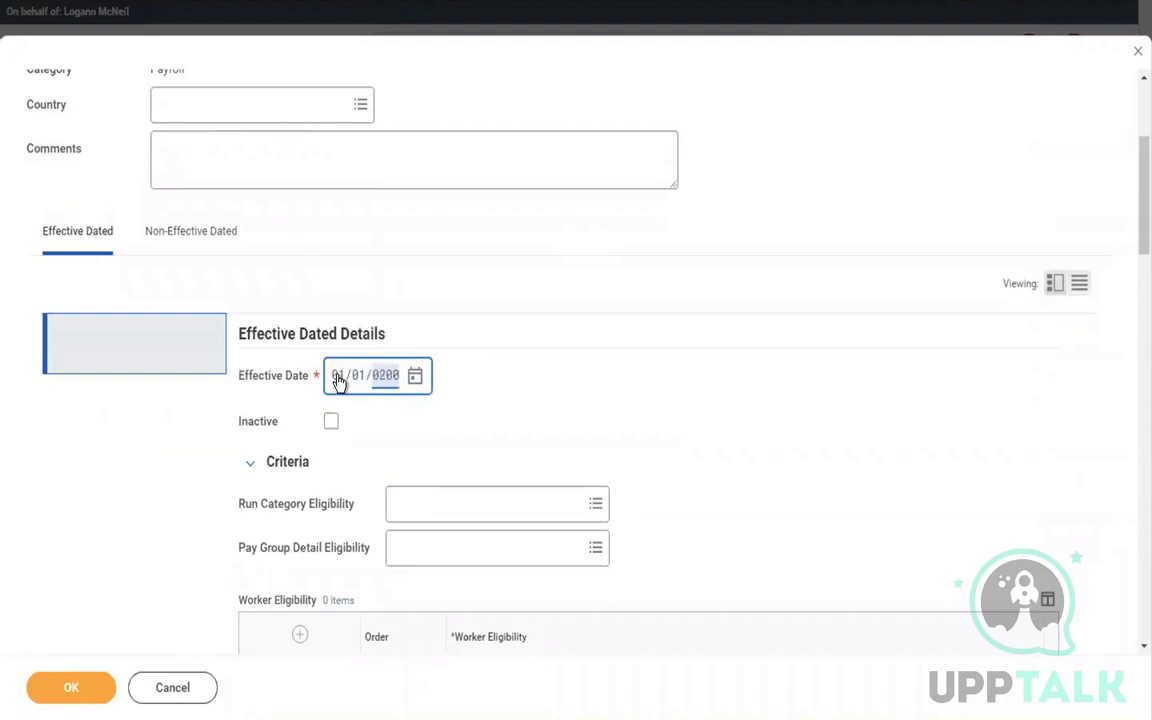
{"action": "type", "text": "0"}
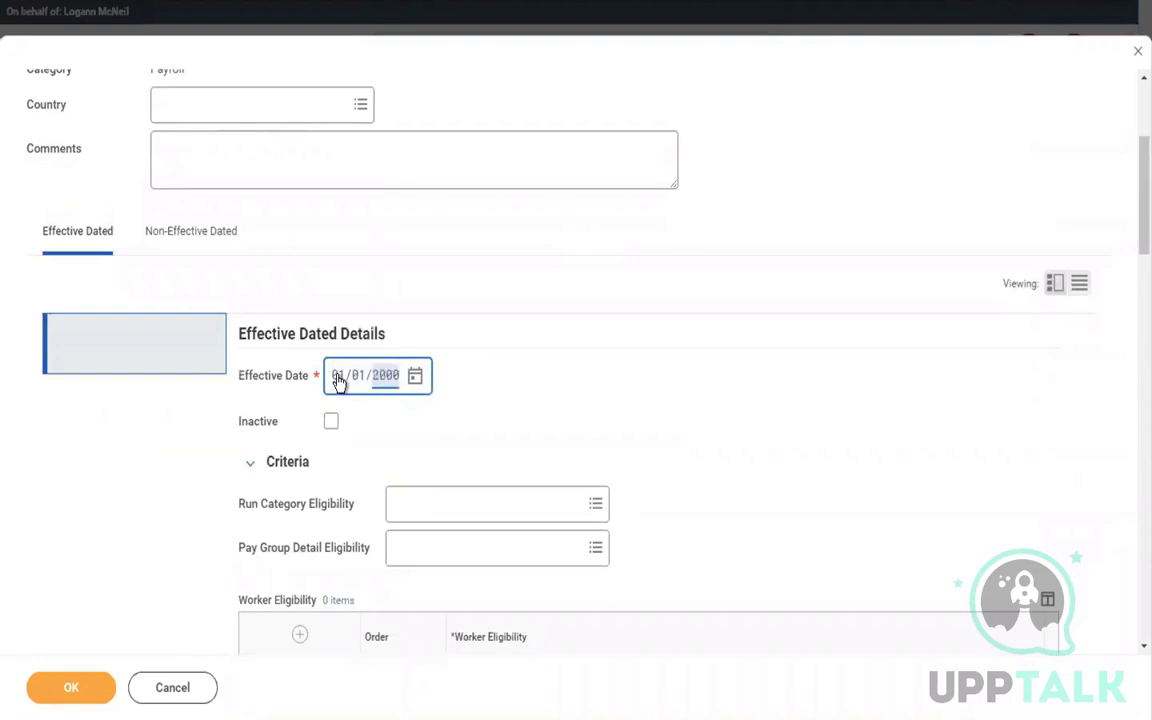
{"action": "left_click", "coordinate": [465, 514]}
{"action": "type", "text": "reg"}
{"action": "key", "text": "Return"}
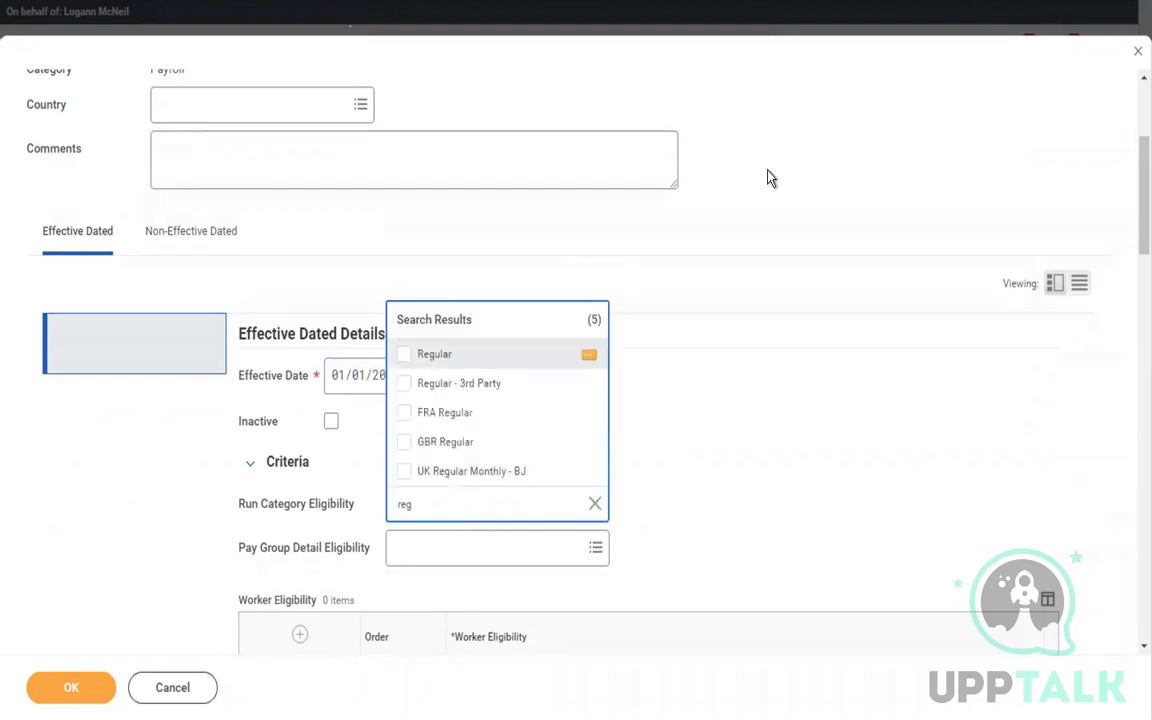
{"action": "key", "text": "Return"}
Add a worker eligibility row with Payroll Input Exists for Pay Component to the Current Month Adjusted Amount earning.
{"action": "scroll", "coordinate": [770, 178], "scroll_direction": "down", "scroll_amount": 5}
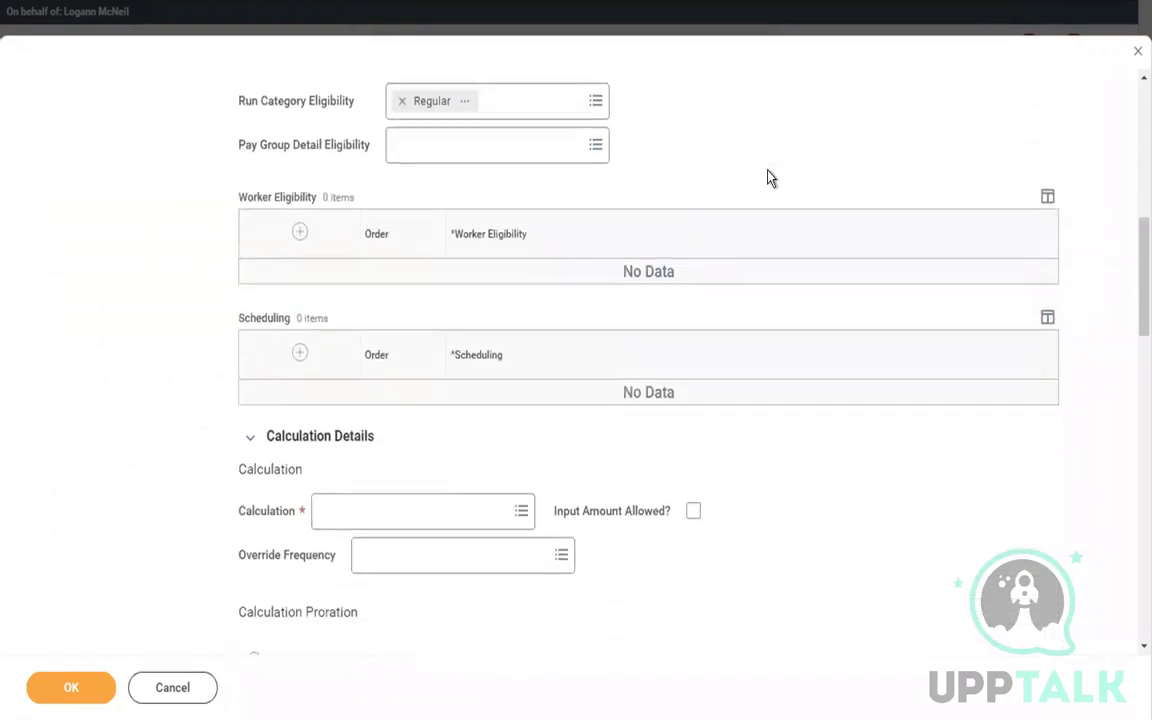
{"action": "left_click", "coordinate": [300, 235]}
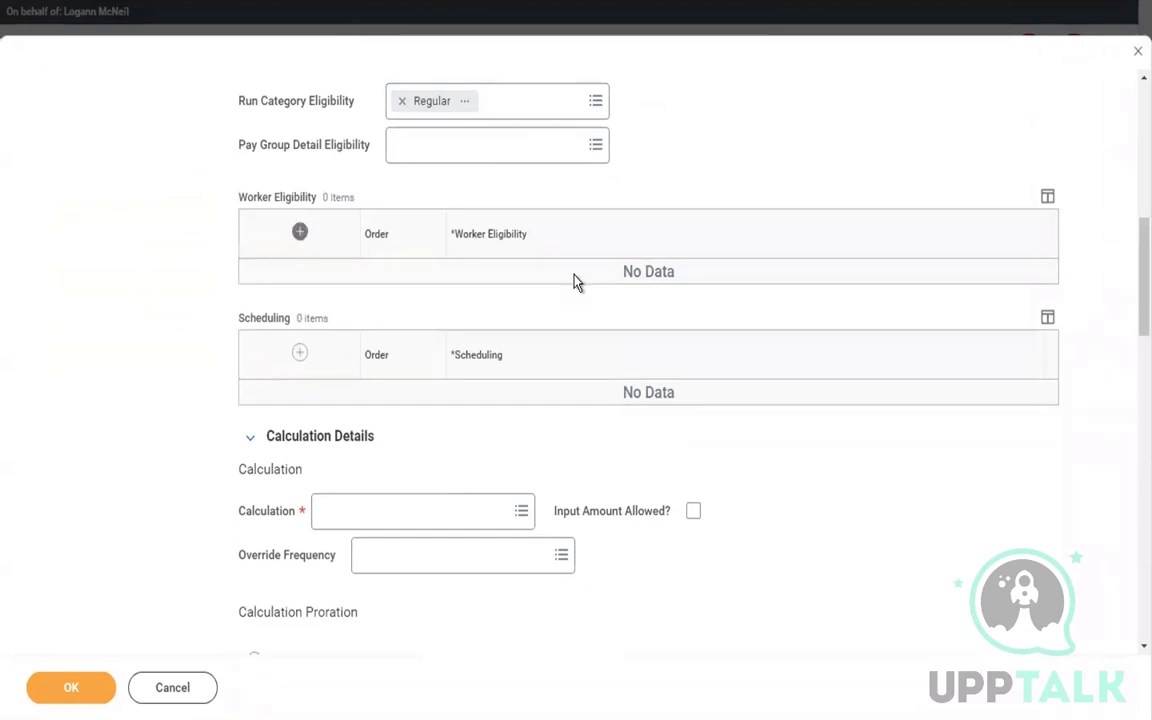
{"action": "left_click", "coordinate": [494, 305]}
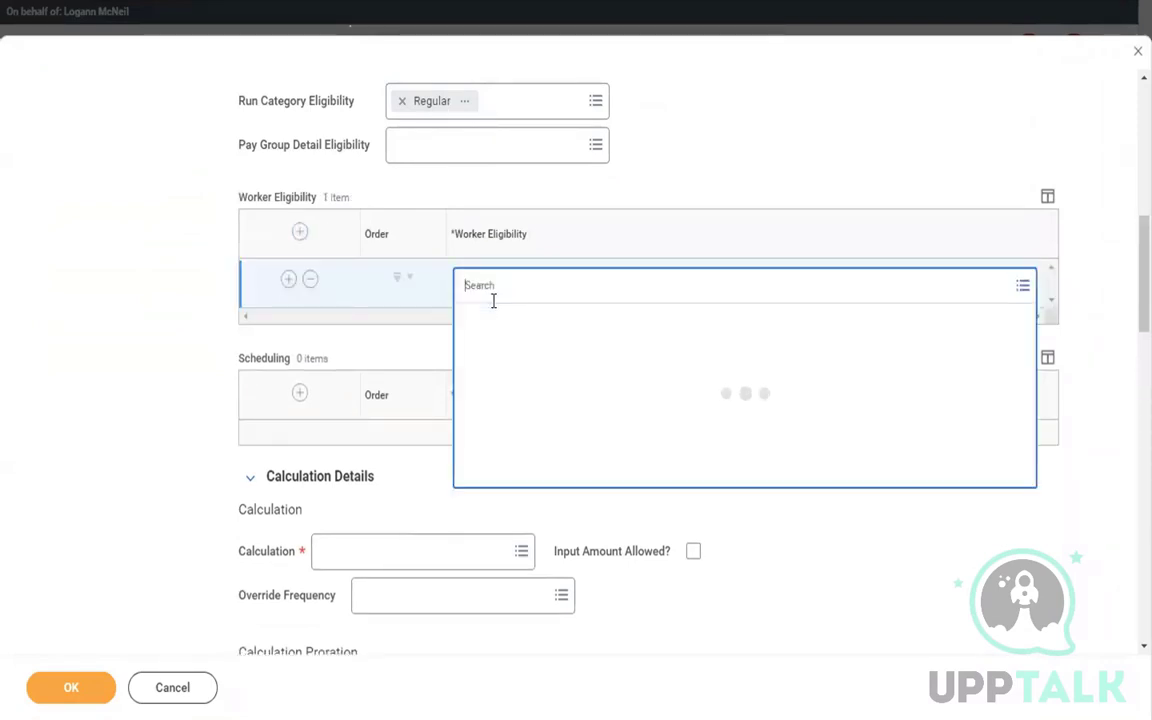
{"action": "type", "text": "payroll input"}
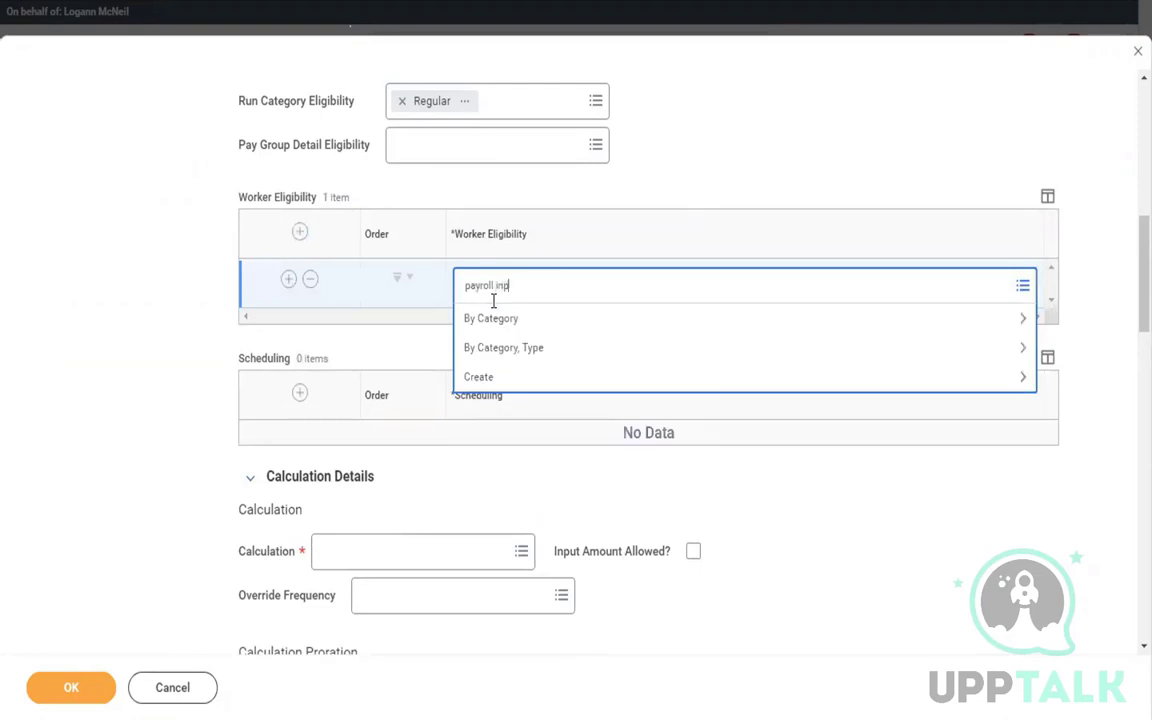
{"action": "key", "text": "Return"}
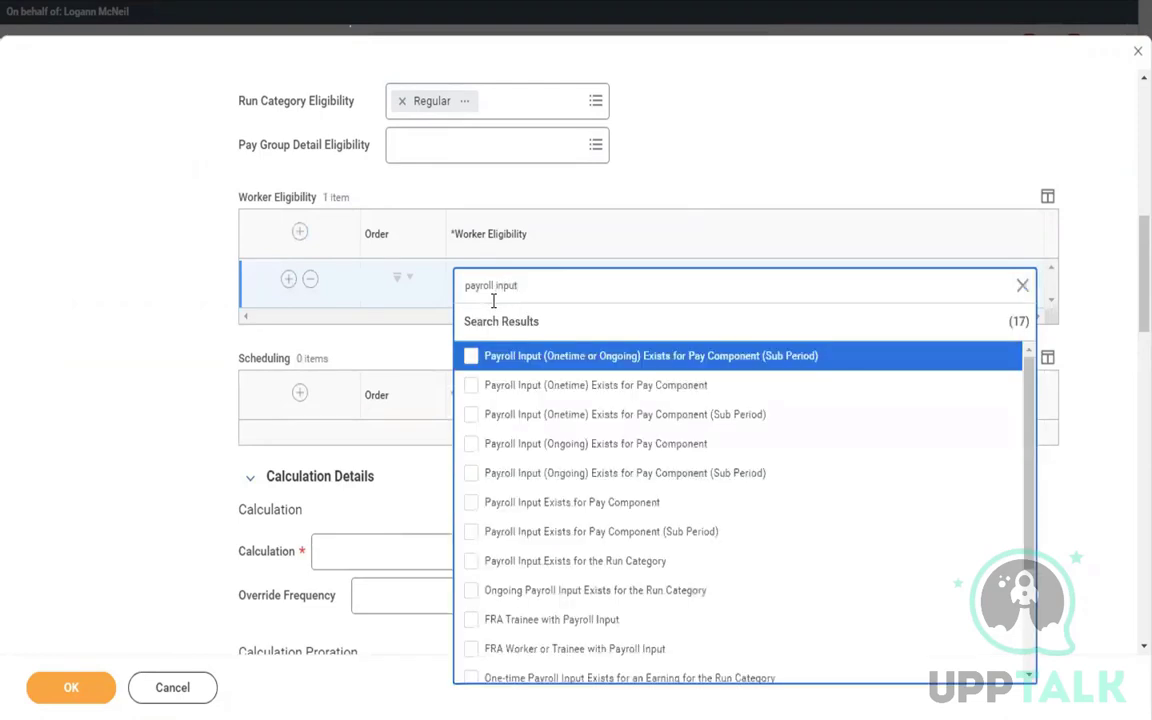
{"action": "left_click", "coordinate": [495, 514]}
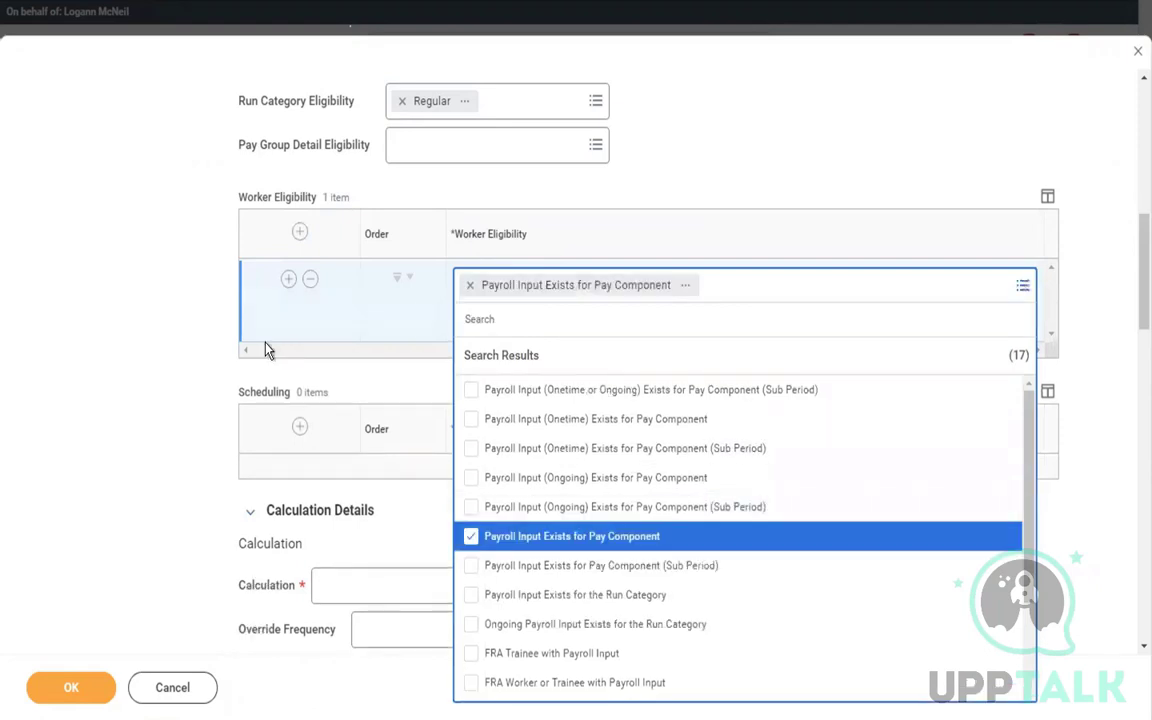
Set the Current Month Adjusted Amount earning's calculation to Payroll Input and allow an input amount for it.
{"action": "left_click", "coordinate": [149, 316]}
{"action": "left_click", "coordinate": [356, 553]}
{"action": "type", "text": "p"}
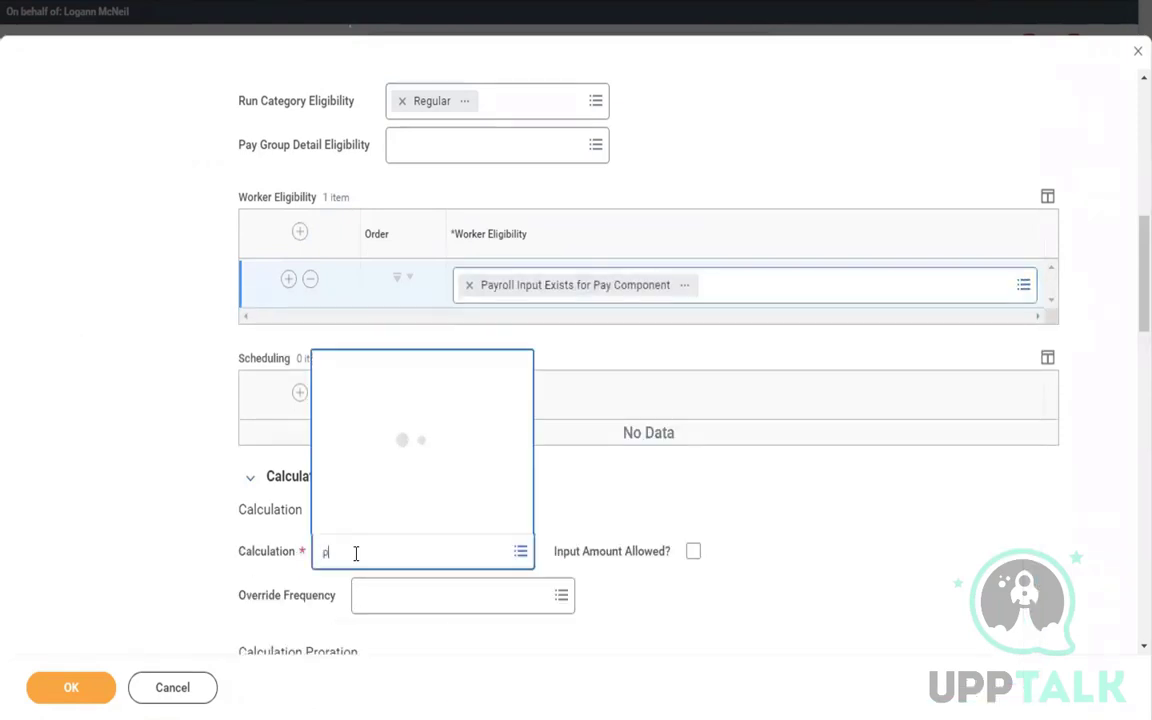
{"action": "type", "text": "yroll input"}
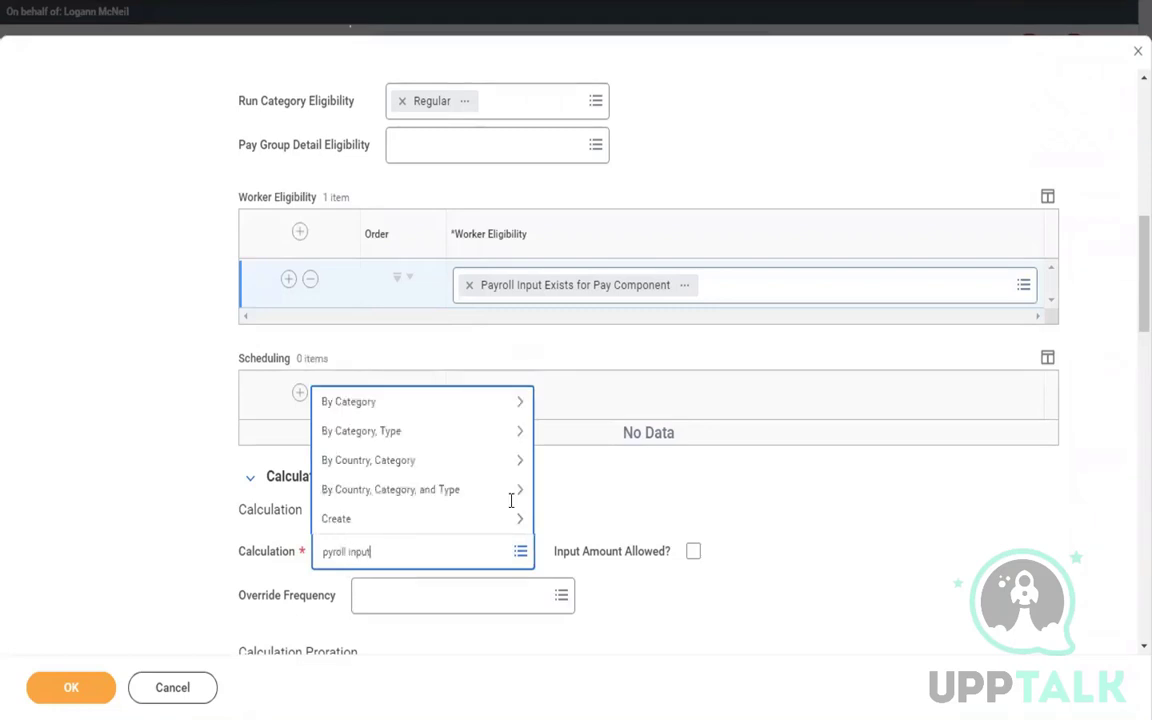
{"action": "key", "text": "Return"}
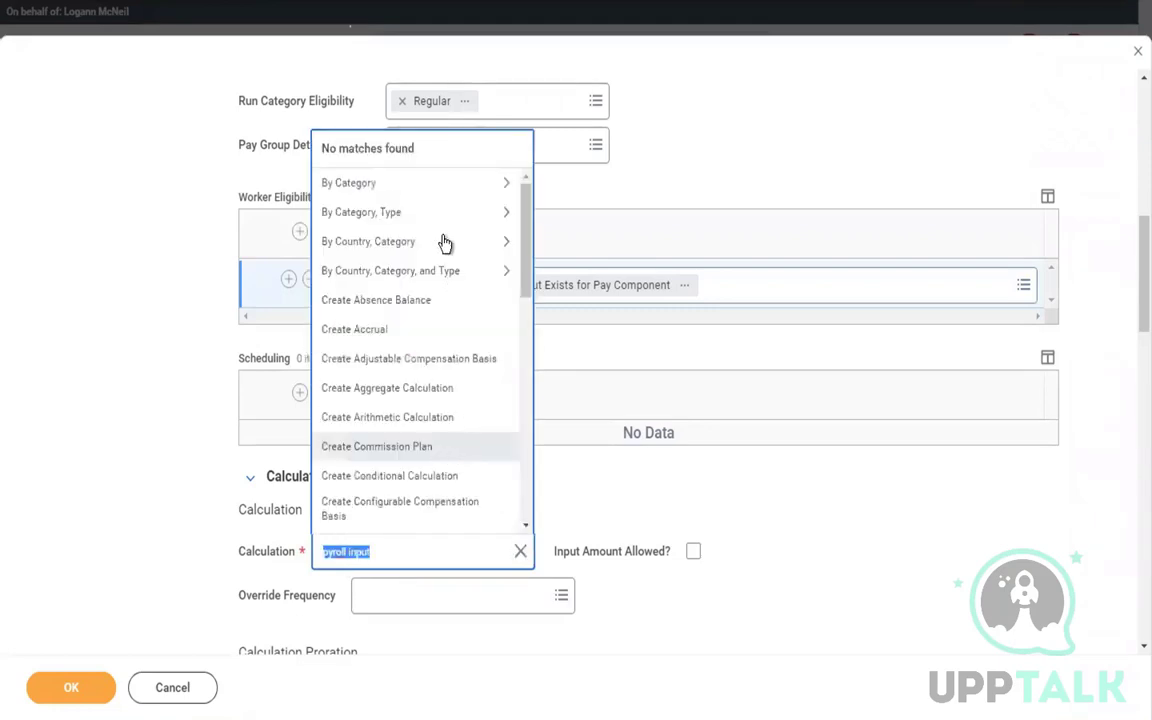
{"action": "key", "text": "BackSpace"}
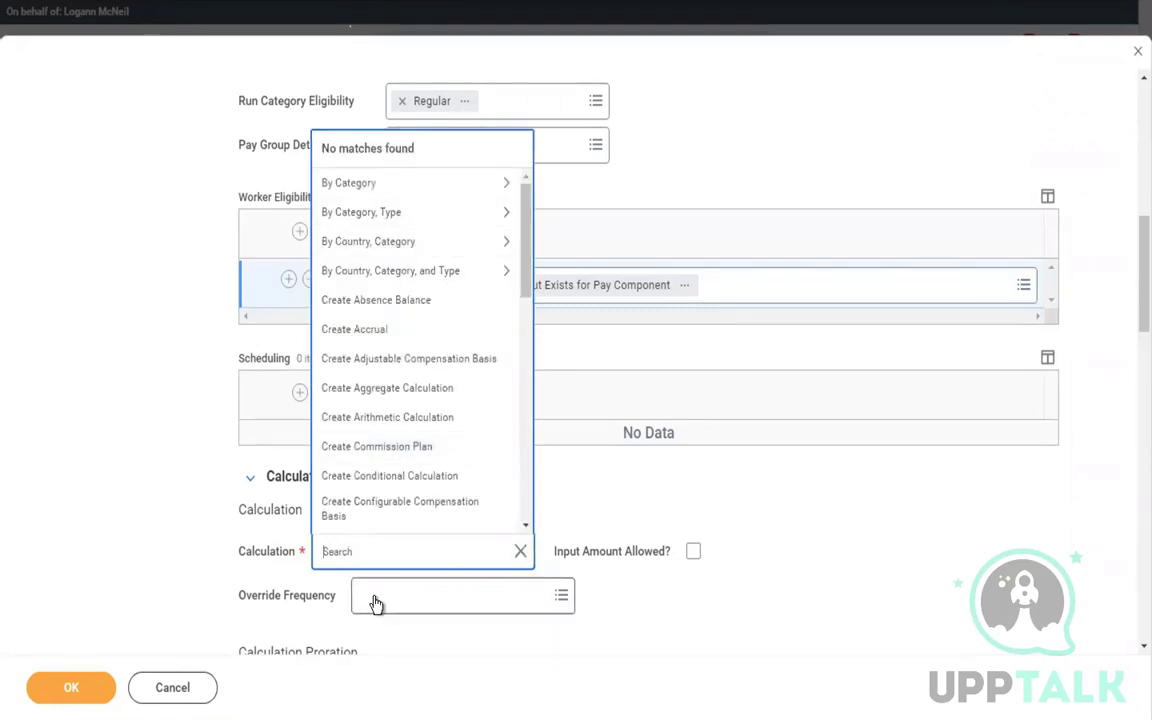
{"action": "type", "text": "payroll input"}
{"action": "key", "text": "Return"}
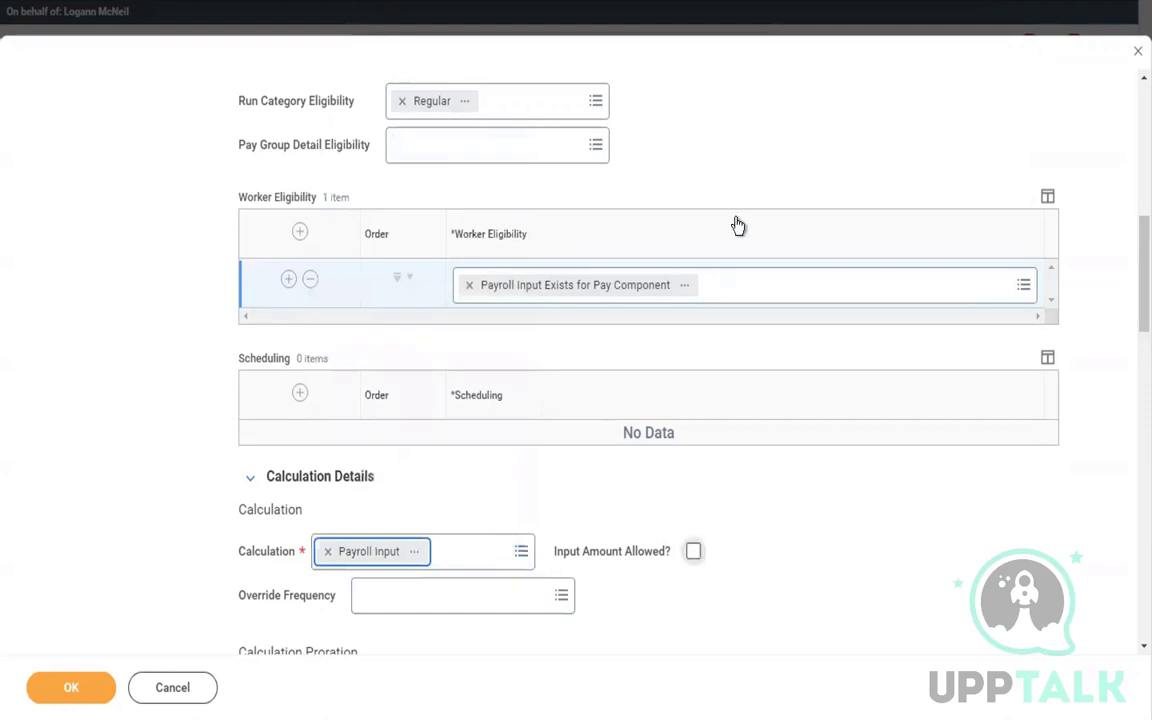
{"action": "left_click", "coordinate": [693, 551]}
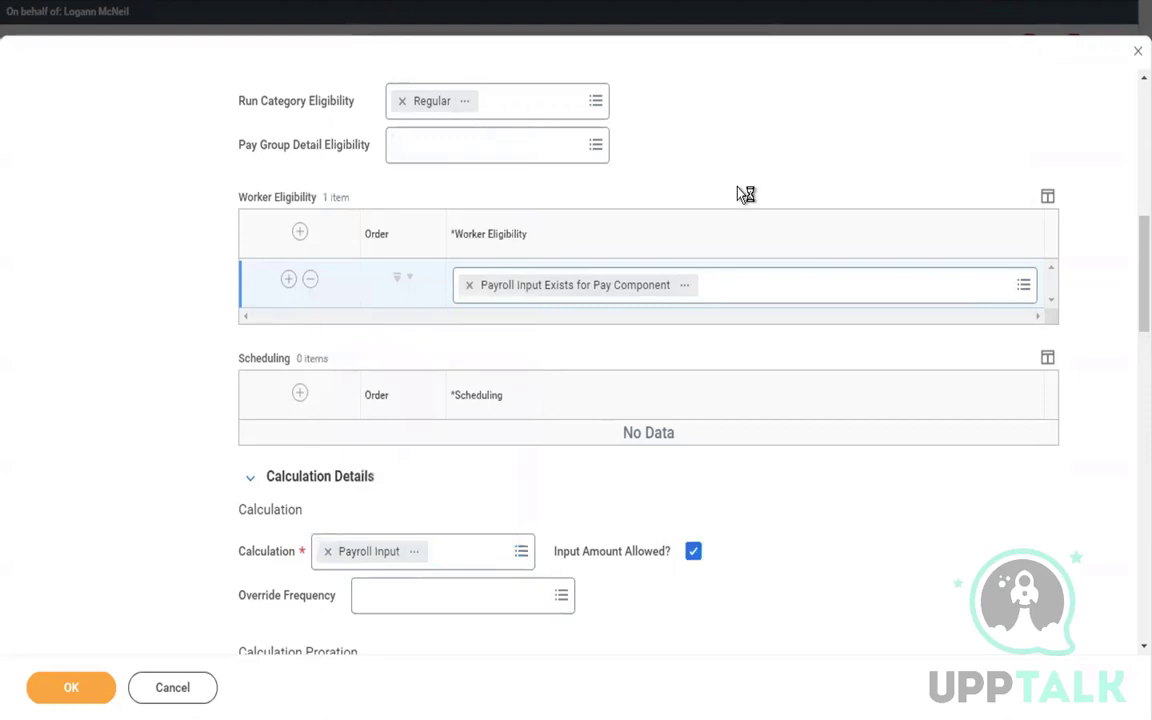
Add the pay component group Adds to Gross [CAN USA] in the earning's non-effective dated details.
{"action": "scroll", "coordinate": [740, 195], "scroll_direction": "up", "scroll_amount": 8}
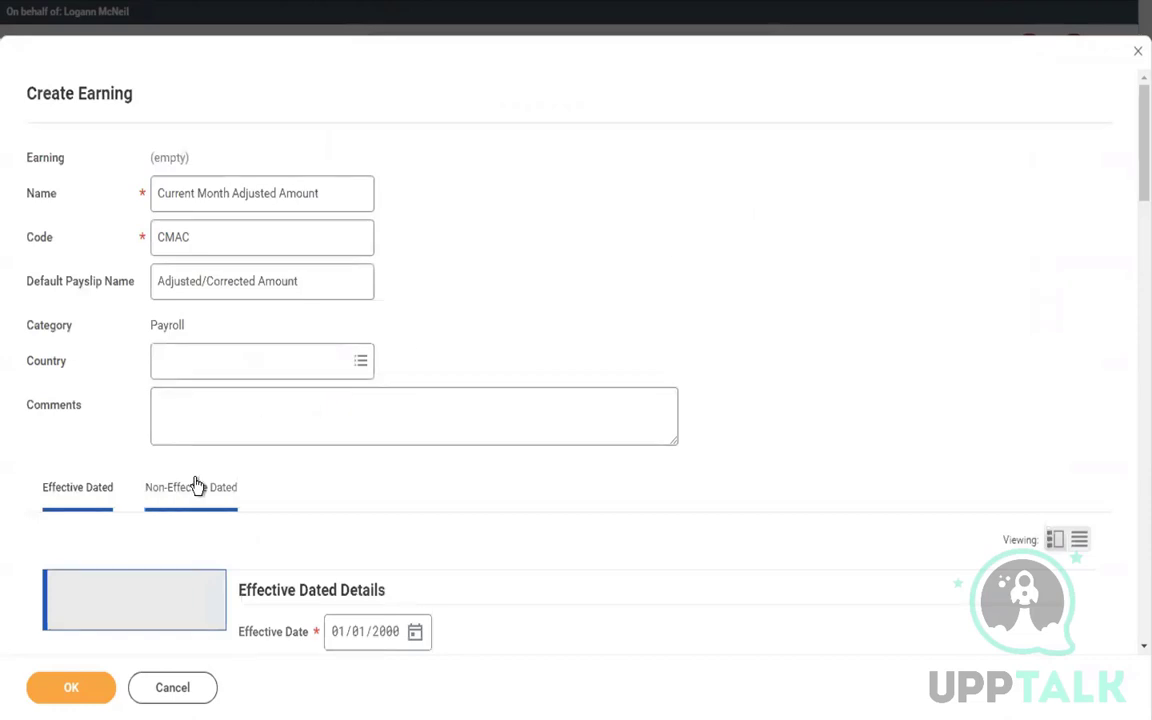
{"action": "scroll", "coordinate": [603, 248], "scroll_direction": "down", "scroll_amount": 3}
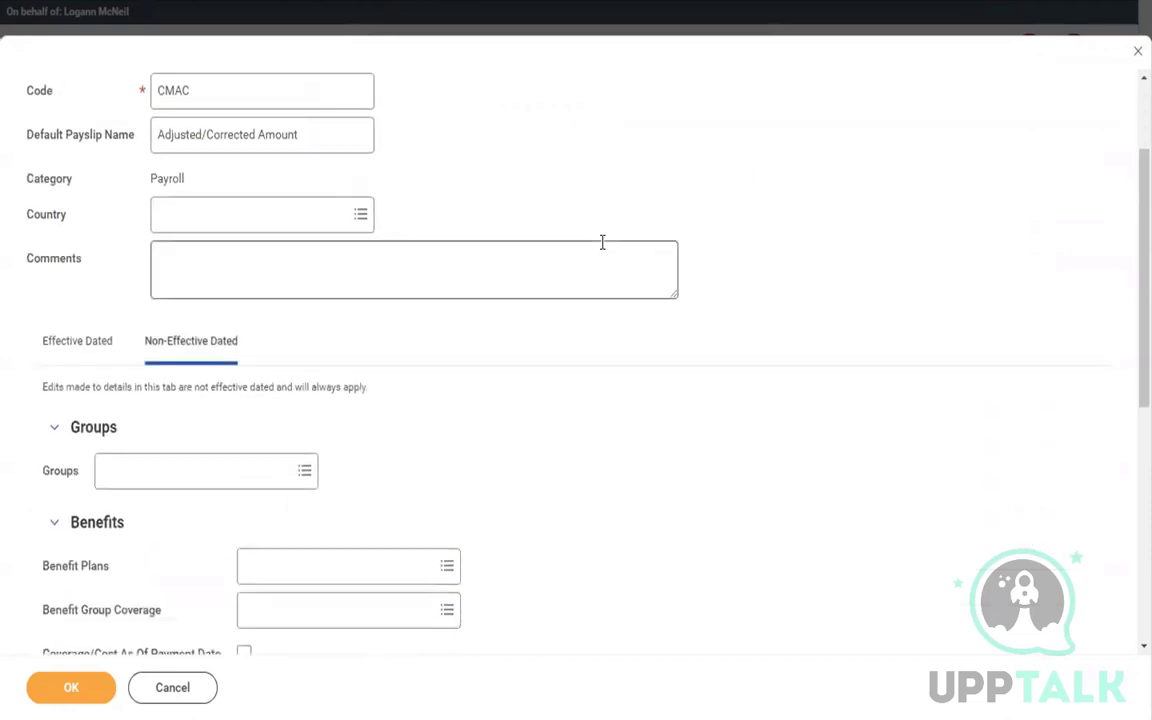
{"action": "scroll", "coordinate": [603, 248], "scroll_direction": "down", "scroll_amount": 1}
{"action": "left_click", "coordinate": [167, 299]}
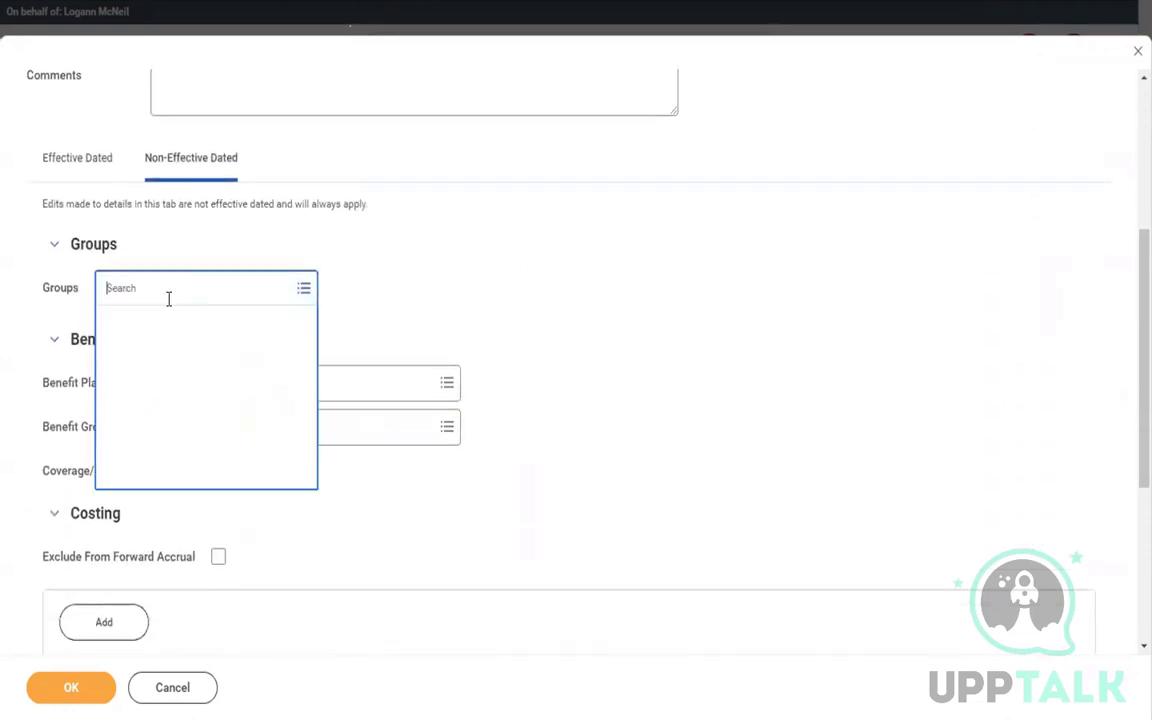
{"action": "type", "text": "add to"}
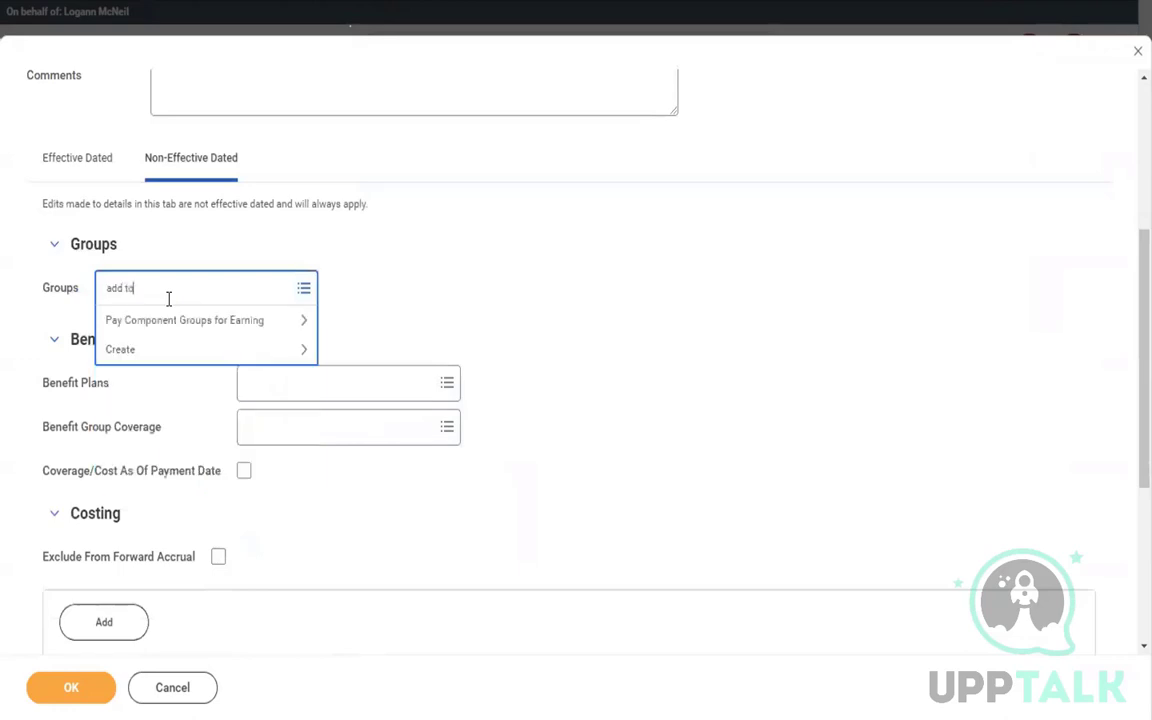
{"action": "type", "text": " gross"}
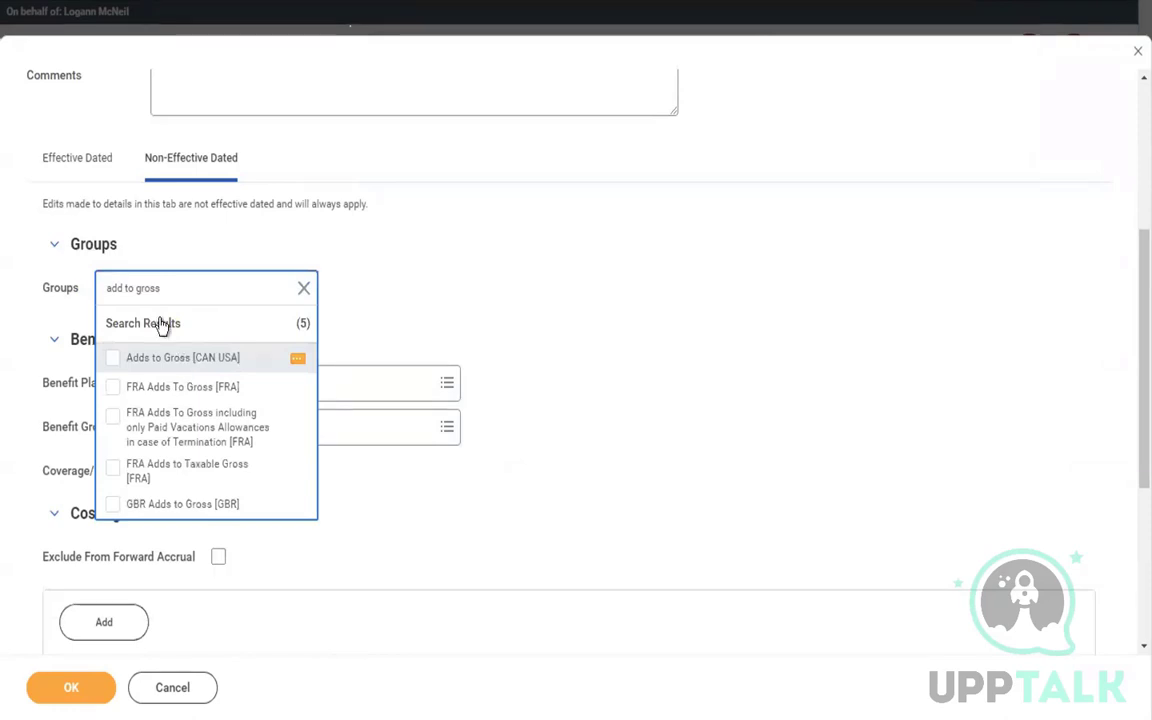
{"action": "key", "text": "Return"}
Add the groups FUI Taxable [USA], SUI Taxable [USA] and FICA Taxable [USA] to the earning.
{"action": "type", "text": "fui"}
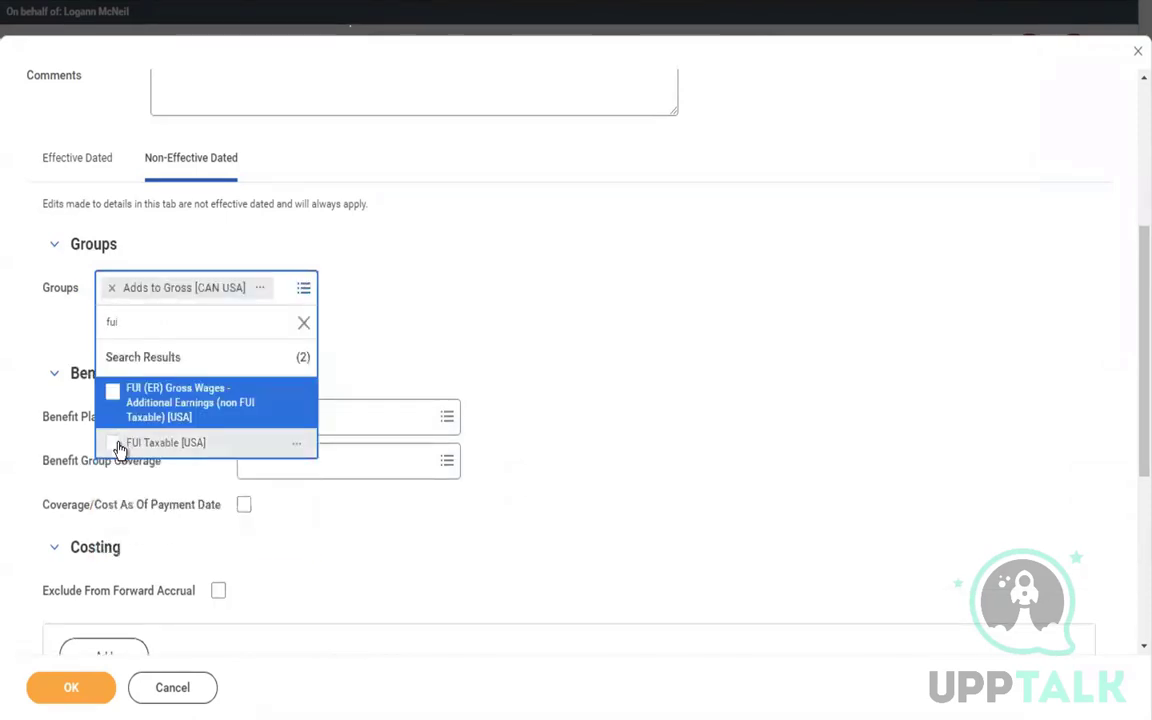
{"action": "key", "text": "Down"}
{"action": "key", "text": "Return"}
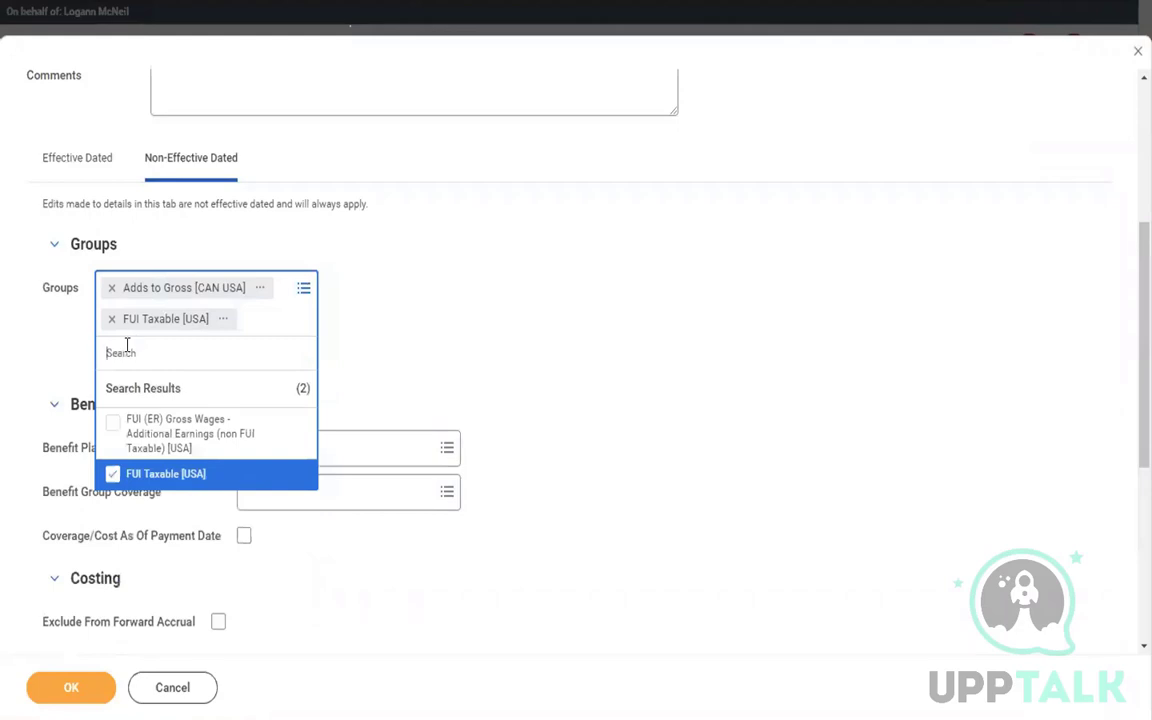
{"action": "type", "text": "sui"}
{"action": "key", "text": "Return"}
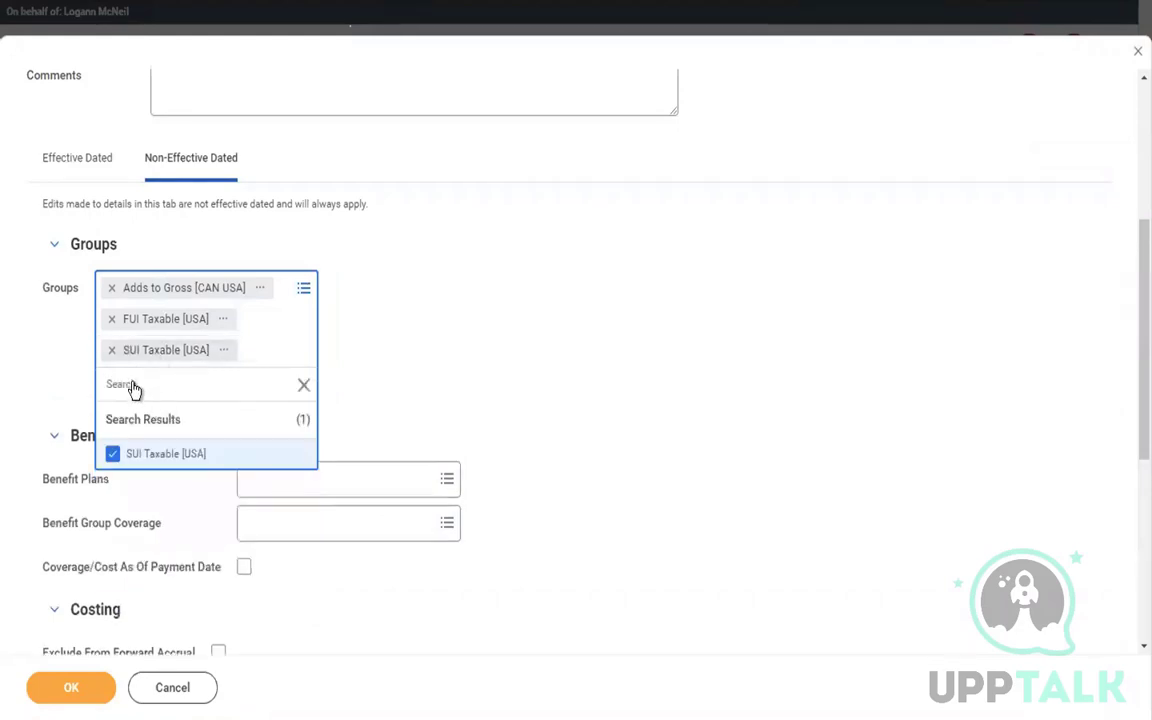
{"action": "type", "text": "fica"}
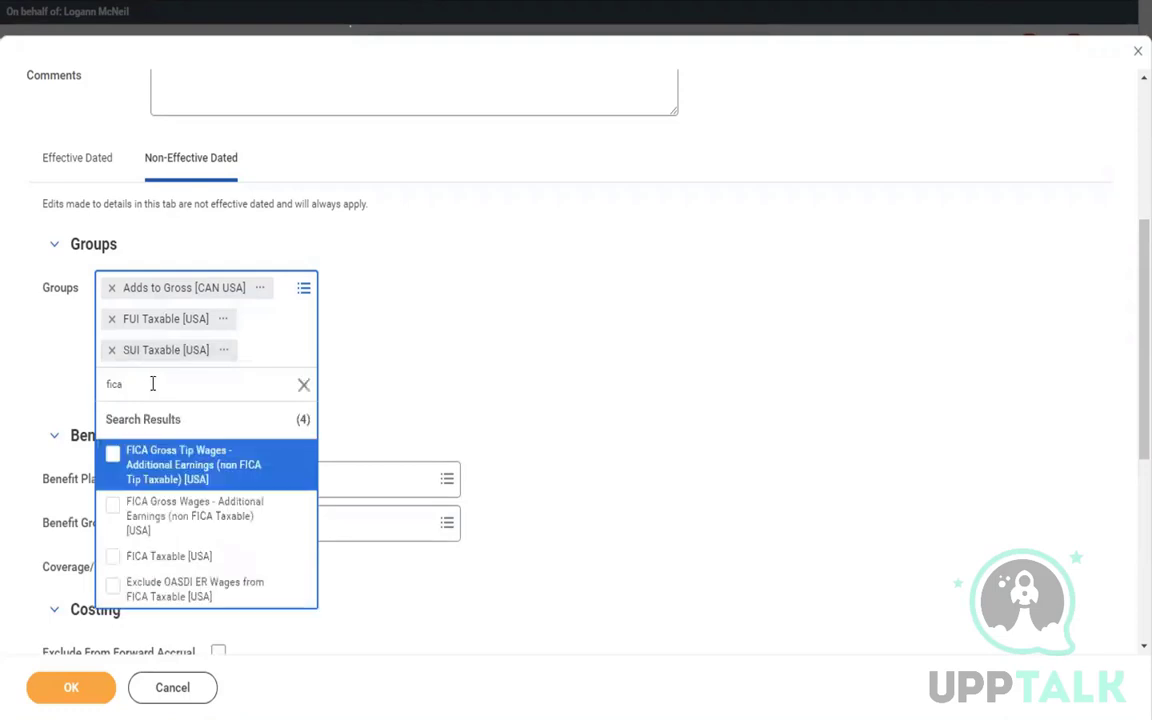
{"action": "left_click", "coordinate": [138, 556]}
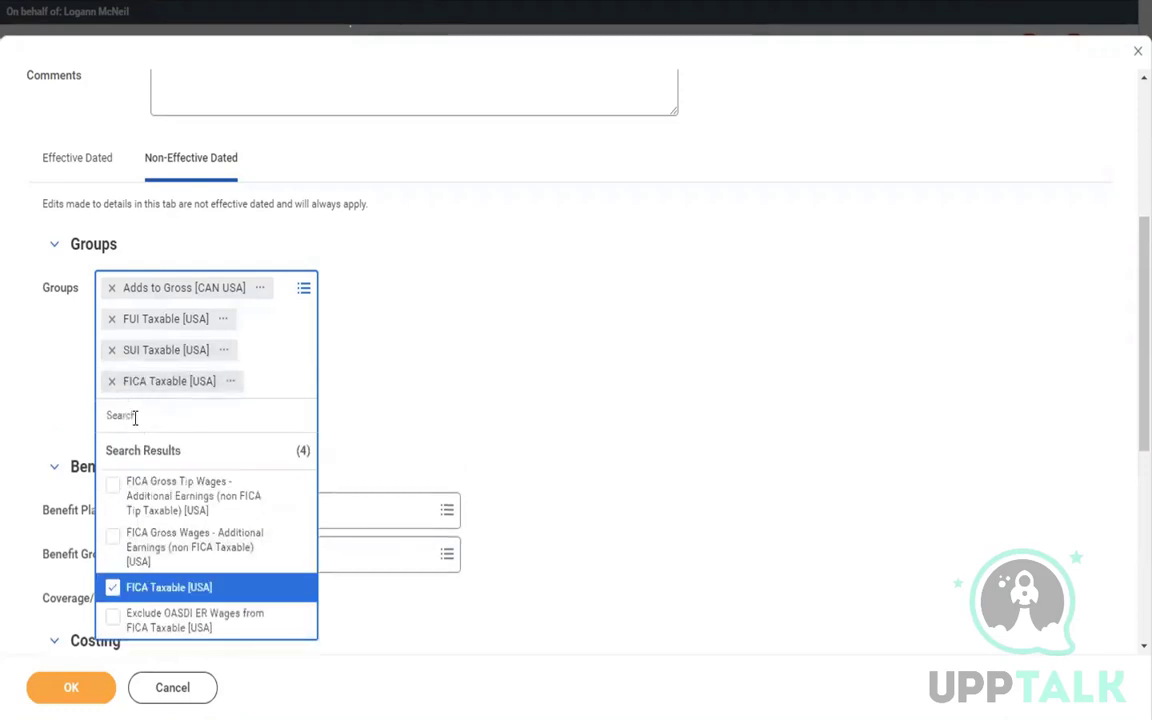
Add the State and Local Withholding Taxable (Withhold Taxes) [USA] groups and submit the Current Month Adjusted Amount earning.
{"action": "type", "text": "state with"}
{"action": "key", "text": "Return"}
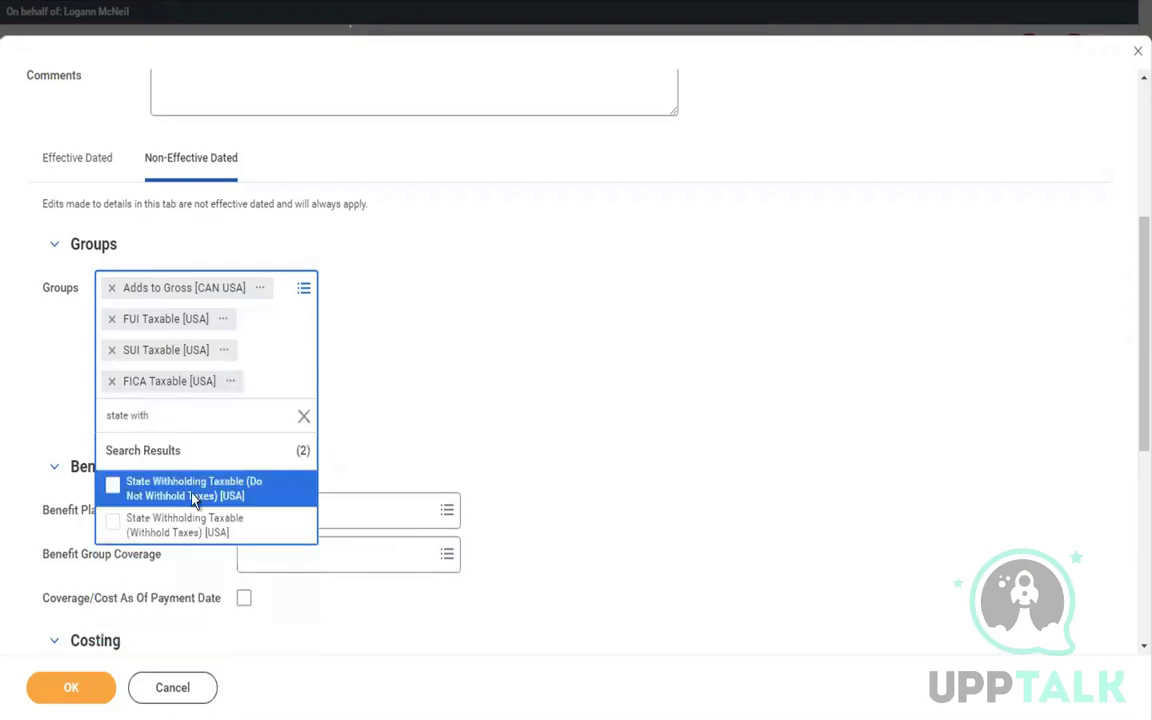
{"action": "left_click", "coordinate": [138, 525]}
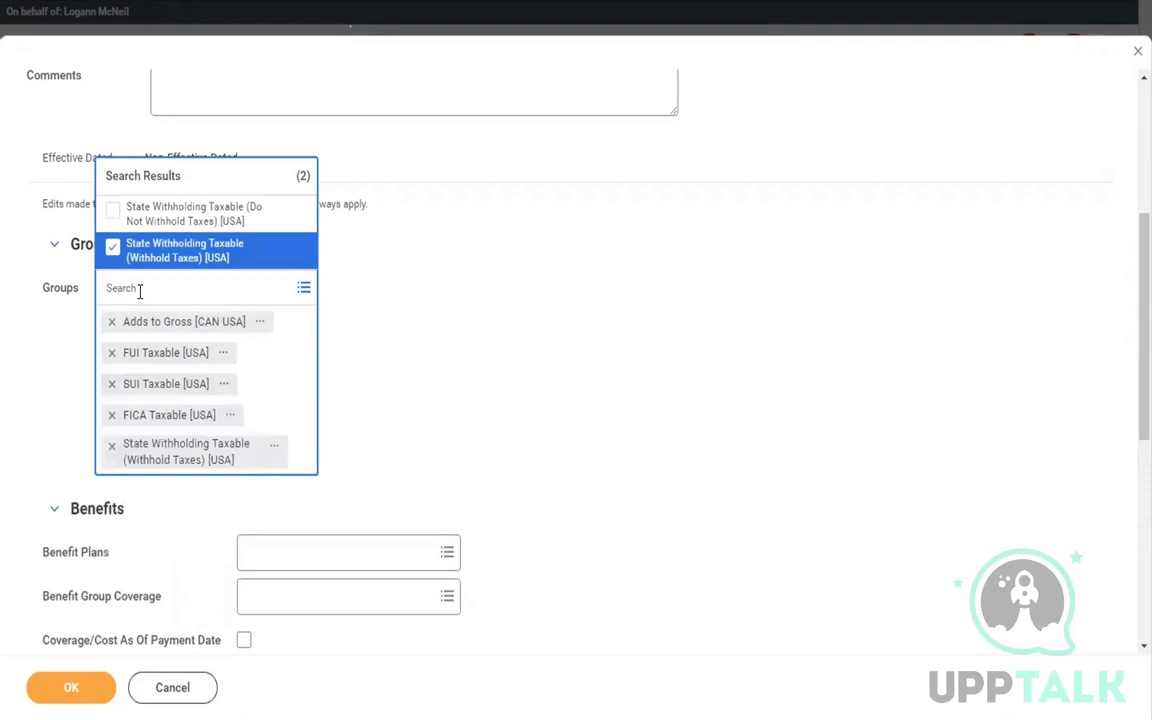
{"action": "type", "text": "local"}
{"action": "key", "text": "Return"}
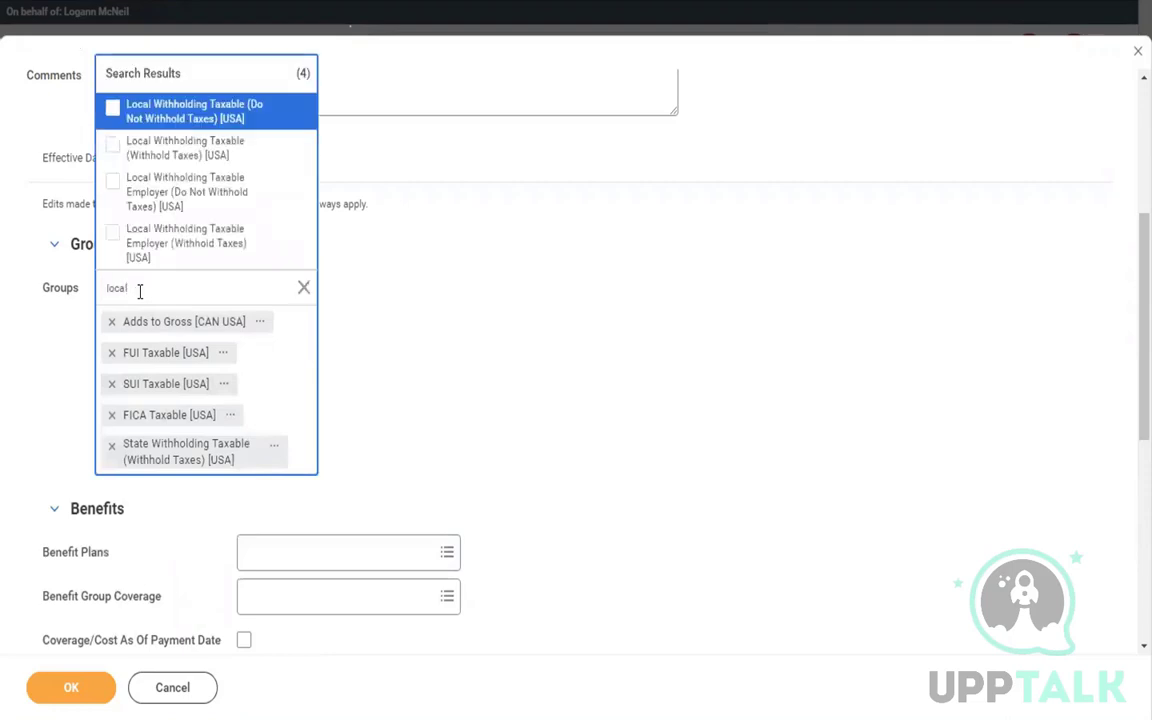
{"action": "left_click", "coordinate": [138, 152]}
{"action": "left_click", "coordinate": [46, 699]}
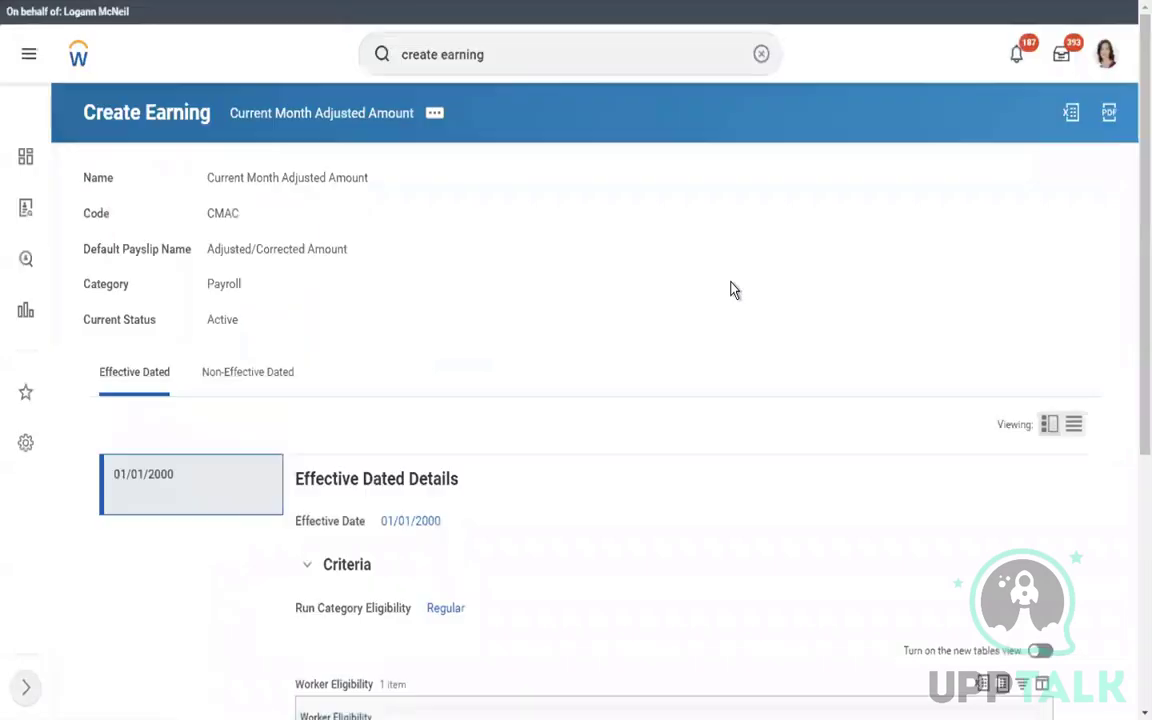
Return to the worker's pay results and start the Run On Demand Payment task for that worker.
{"action": "left_click", "coordinate": [762, 58]}
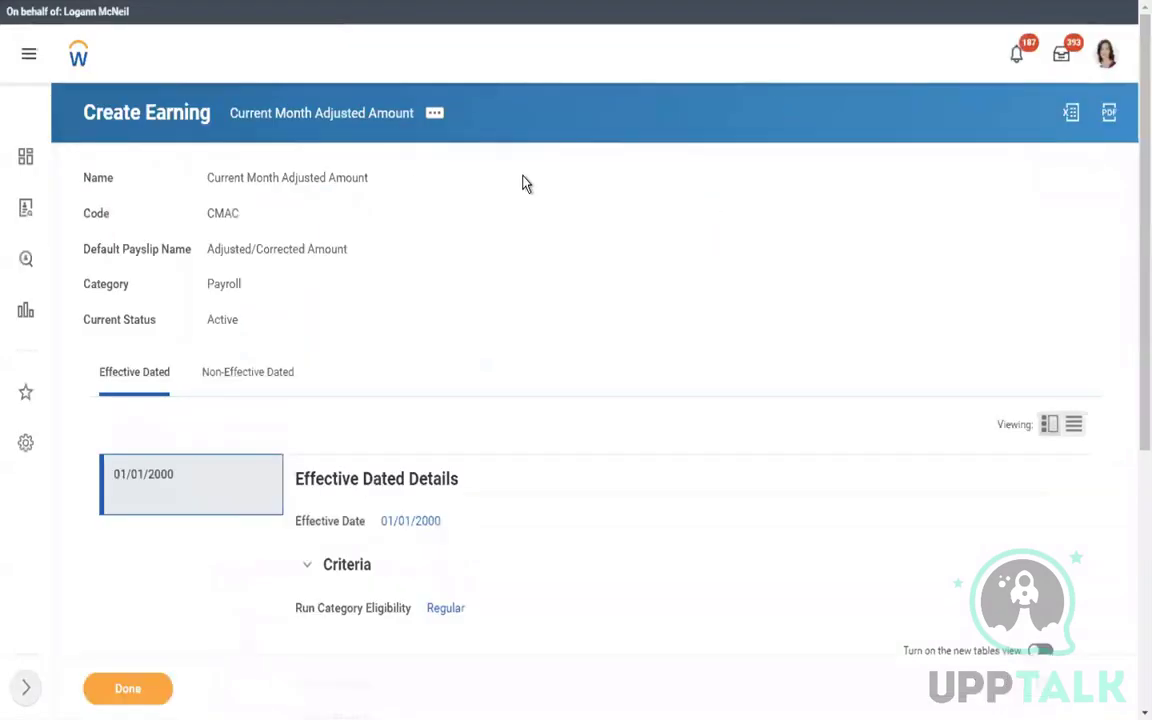
{"action": "left_click", "coordinate": [601, 70]}
{"action": "left_click", "coordinate": [580, 57]}
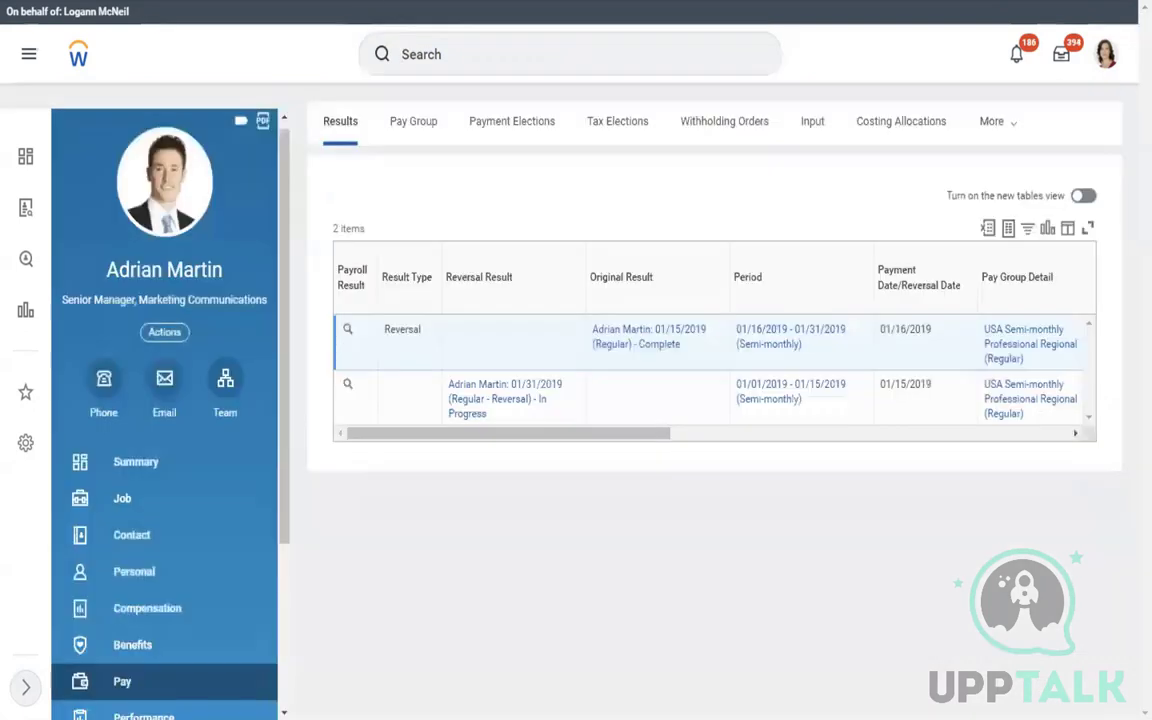
{"action": "left_click", "coordinate": [170, 336]}
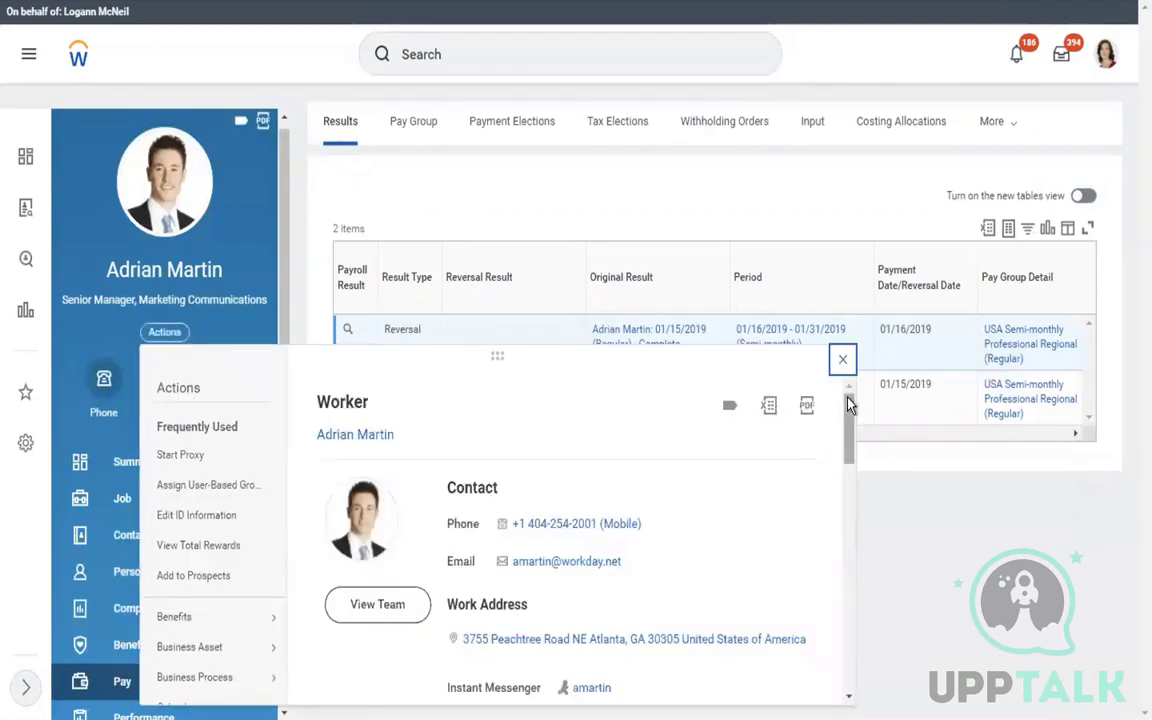
{"action": "left_click_drag", "start_coordinate": [847, 407], "coordinate": [847, 470]}
{"action": "mouse_move", "coordinate": [144, 687]}
{"action": "mouse_move", "coordinate": [165, 658]}
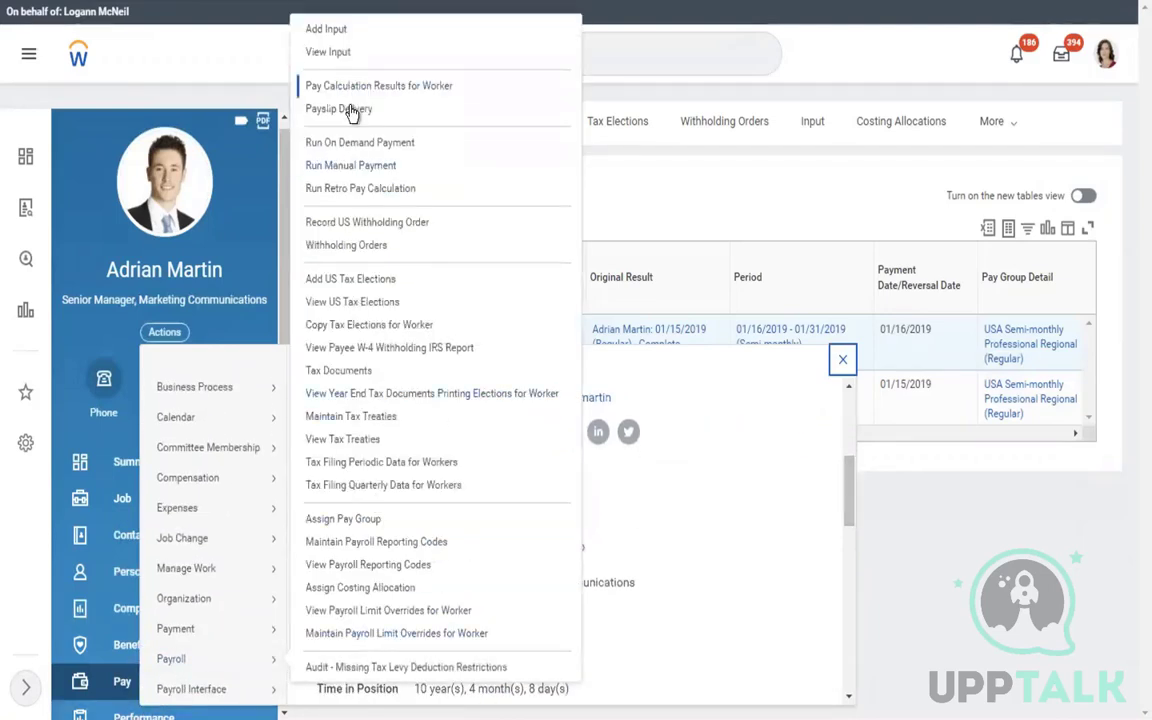
{"action": "left_click", "coordinate": [340, 146]}
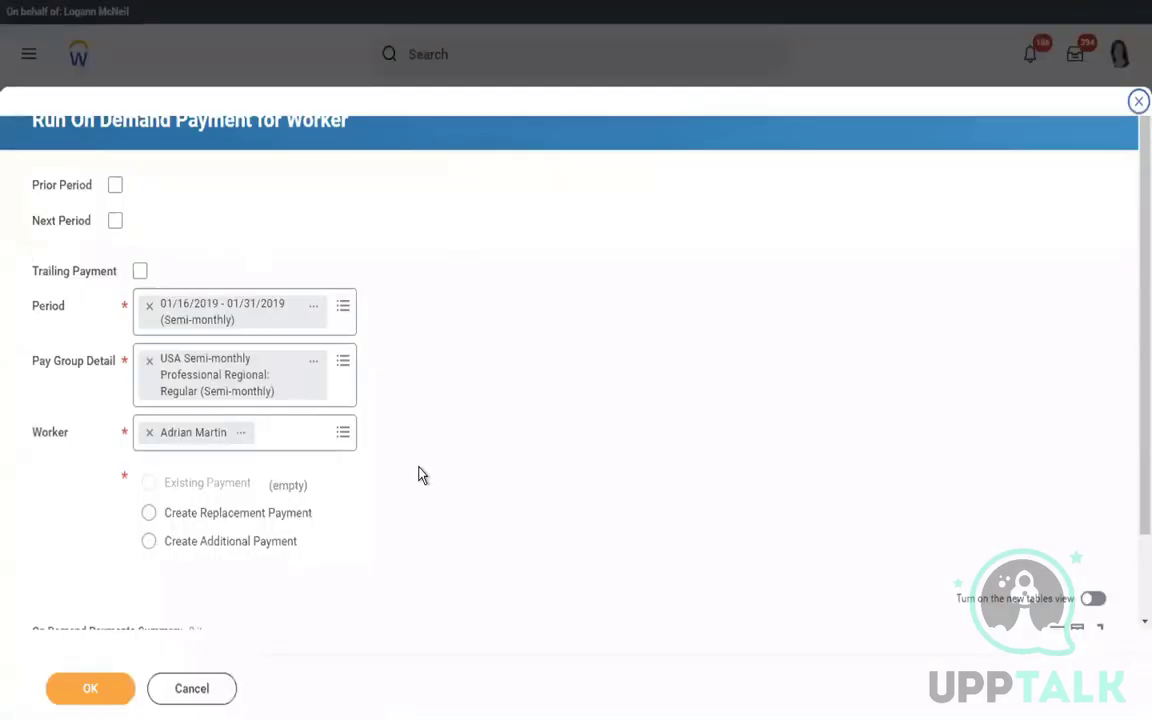
Choose to create a replacement payment for the worker and give it the reason Adjustment / Correction.
{"action": "left_click", "coordinate": [149, 514]}
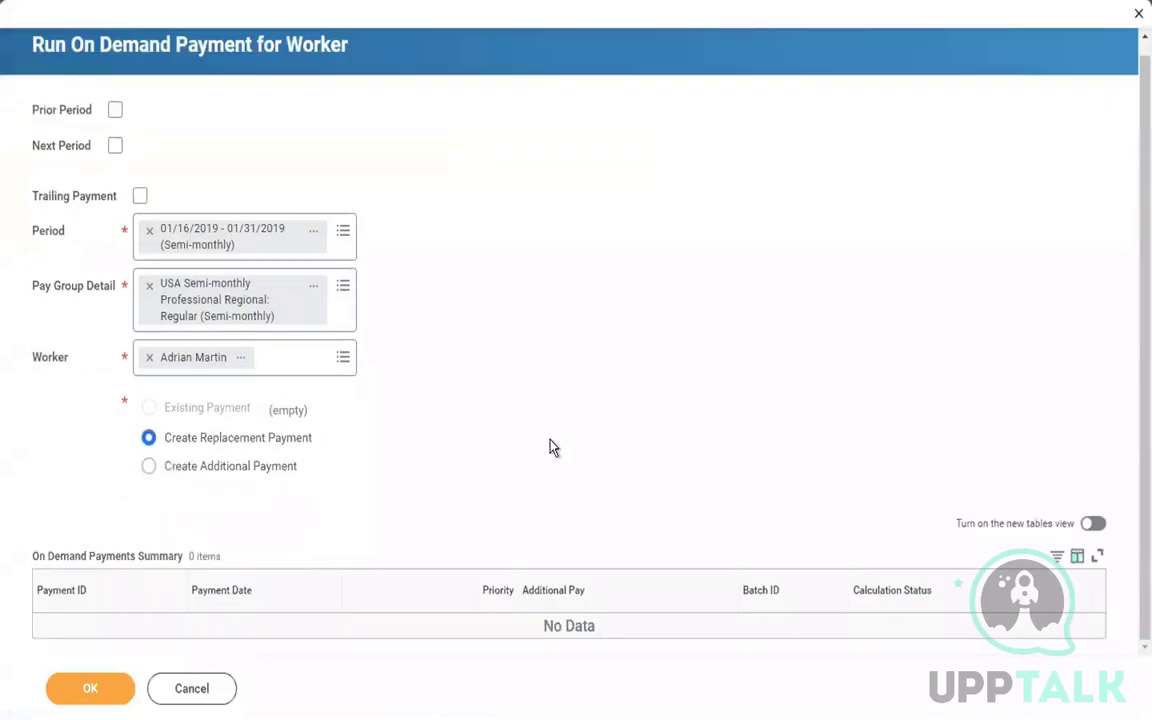
{"action": "left_click", "coordinate": [73, 692]}
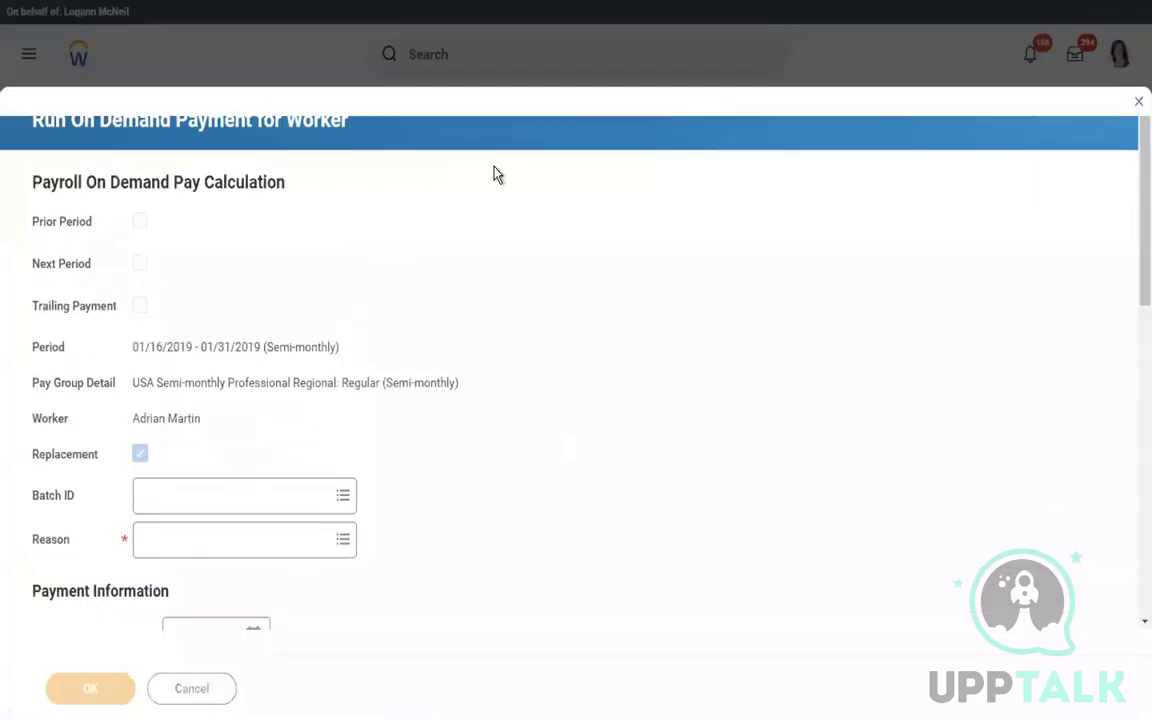
{"action": "left_click", "coordinate": [166, 550]}
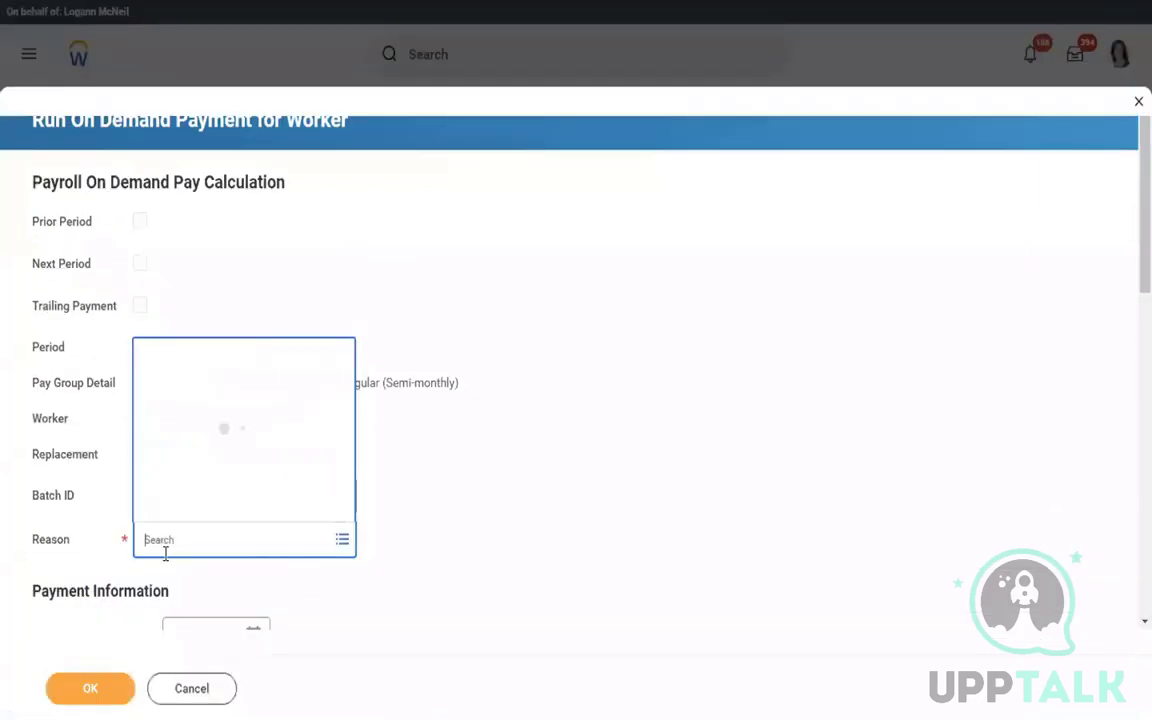
{"action": "left_click", "coordinate": [185, 479]}
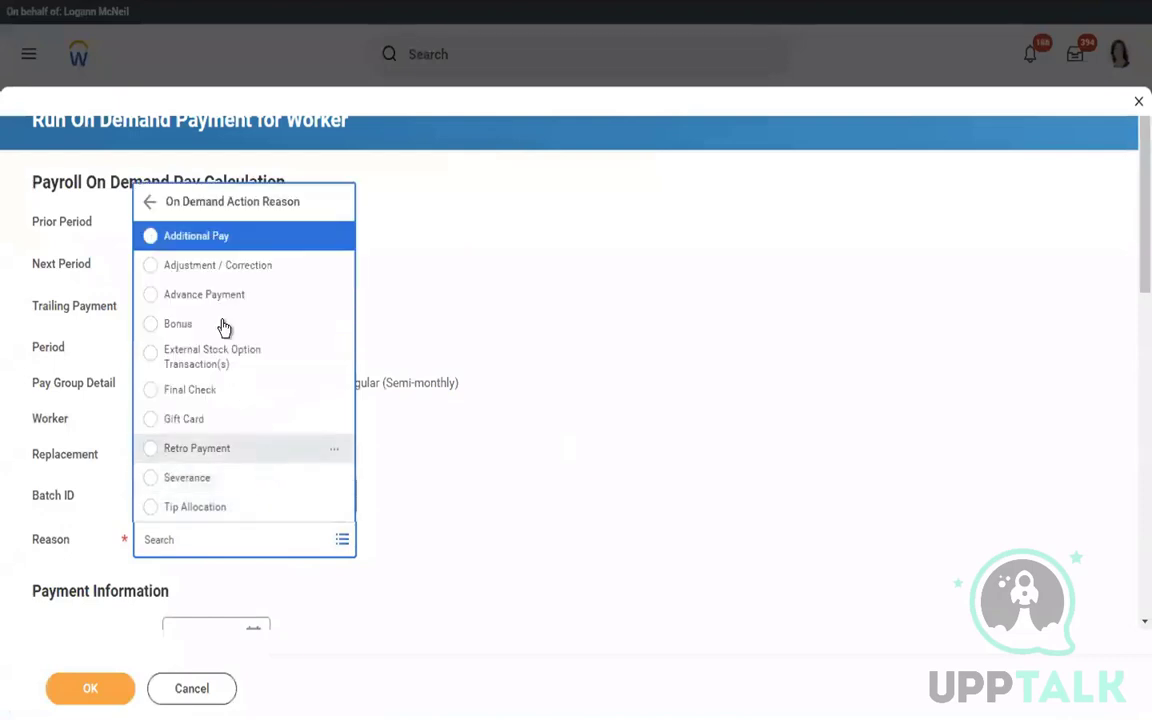
{"action": "left_click", "coordinate": [205, 266]}
Set the priority of the on-demand payment to 1.
{"action": "scroll", "coordinate": [575, 315], "scroll_direction": "down", "scroll_amount": 5}
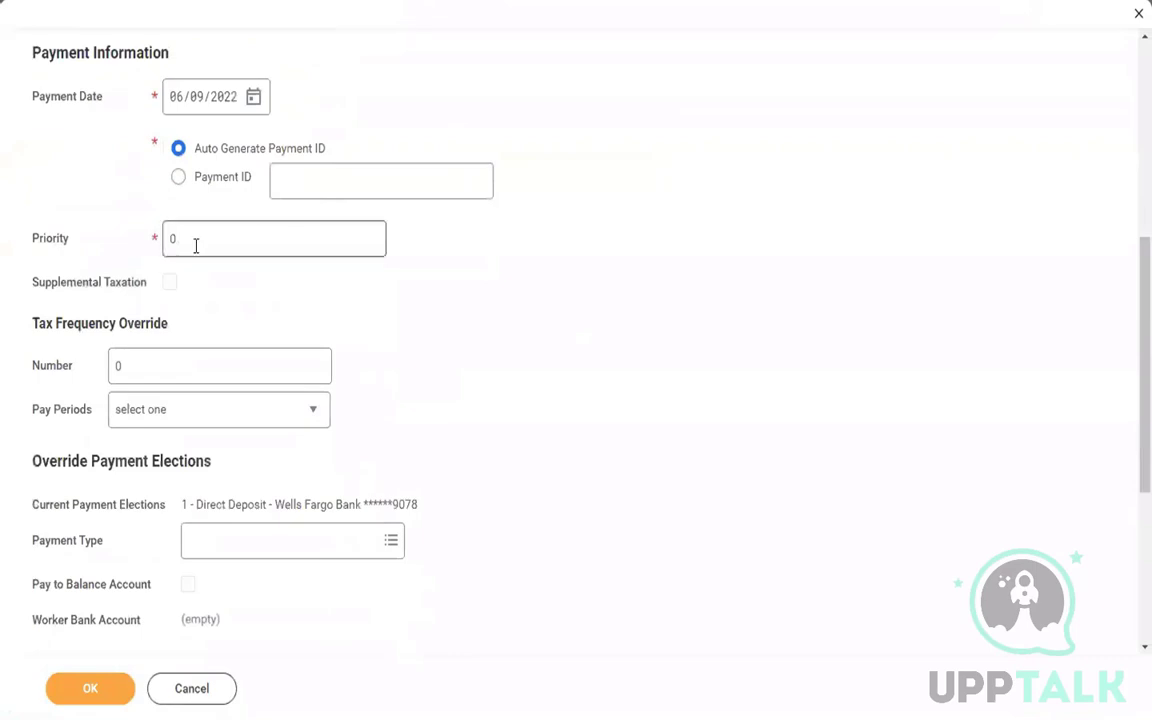
{"action": "left_click_drag", "start_coordinate": [195, 245], "coordinate": [12, 192]}
{"action": "type", "text": "1"}
{"action": "left_click", "coordinate": [487, 240]}
Override the payment election with the payment type Direct Deposit and select the worker's Wells Fargo bank account.
{"action": "scroll", "coordinate": [487, 240], "scroll_direction": "down", "scroll_amount": 3}
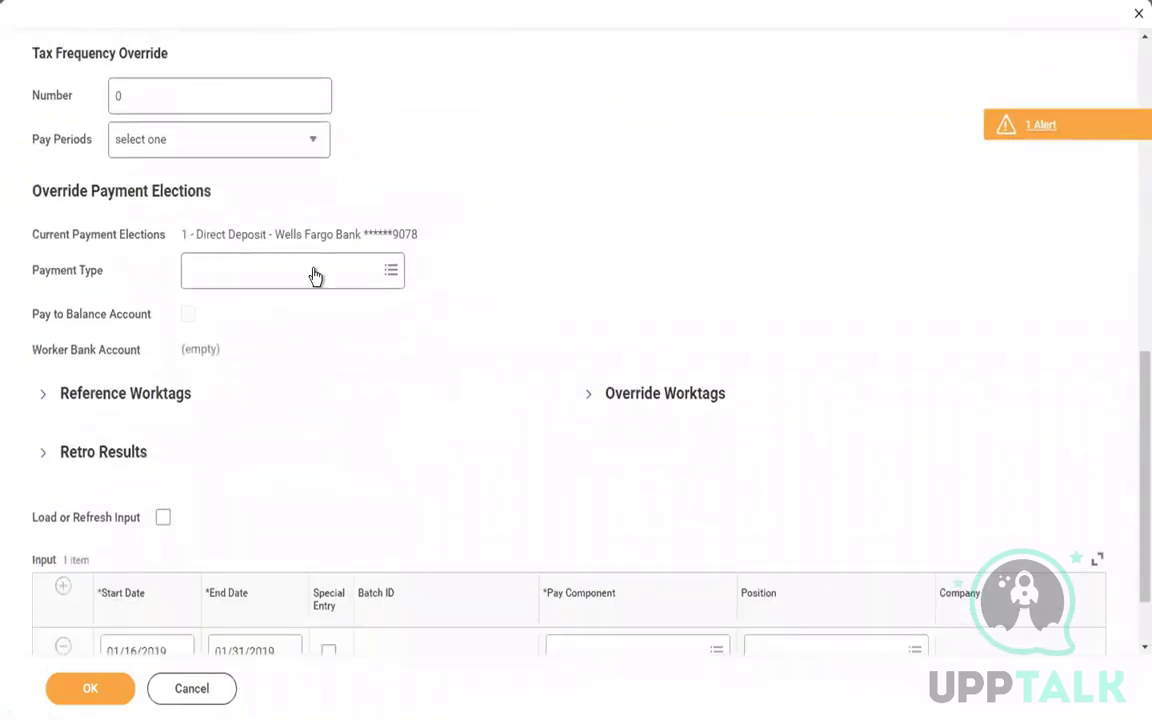
{"action": "left_click", "coordinate": [314, 271]}
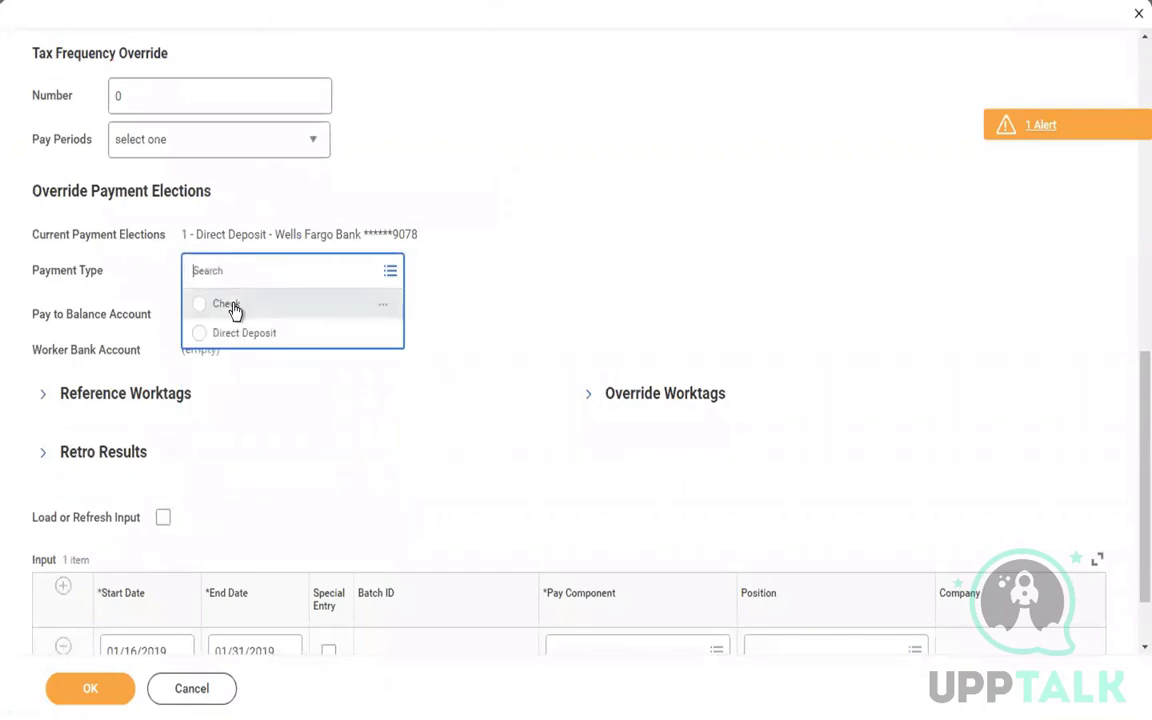
{"action": "left_click", "coordinate": [288, 333]}
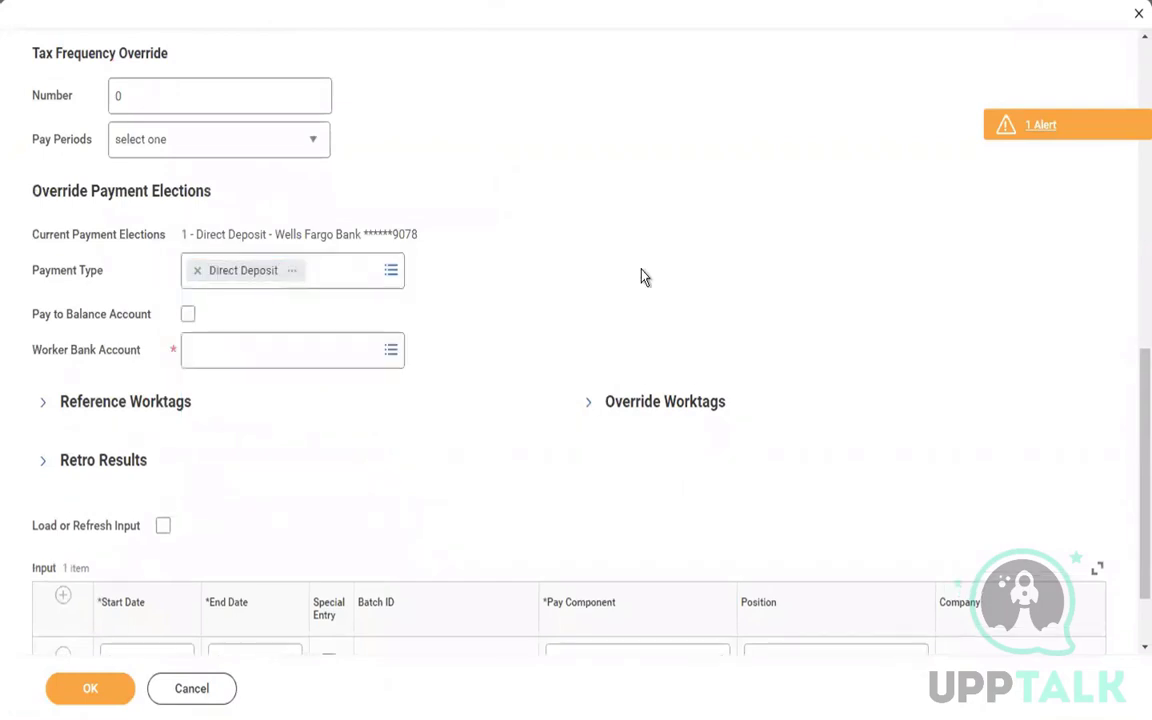
{"action": "left_click", "coordinate": [266, 348]}
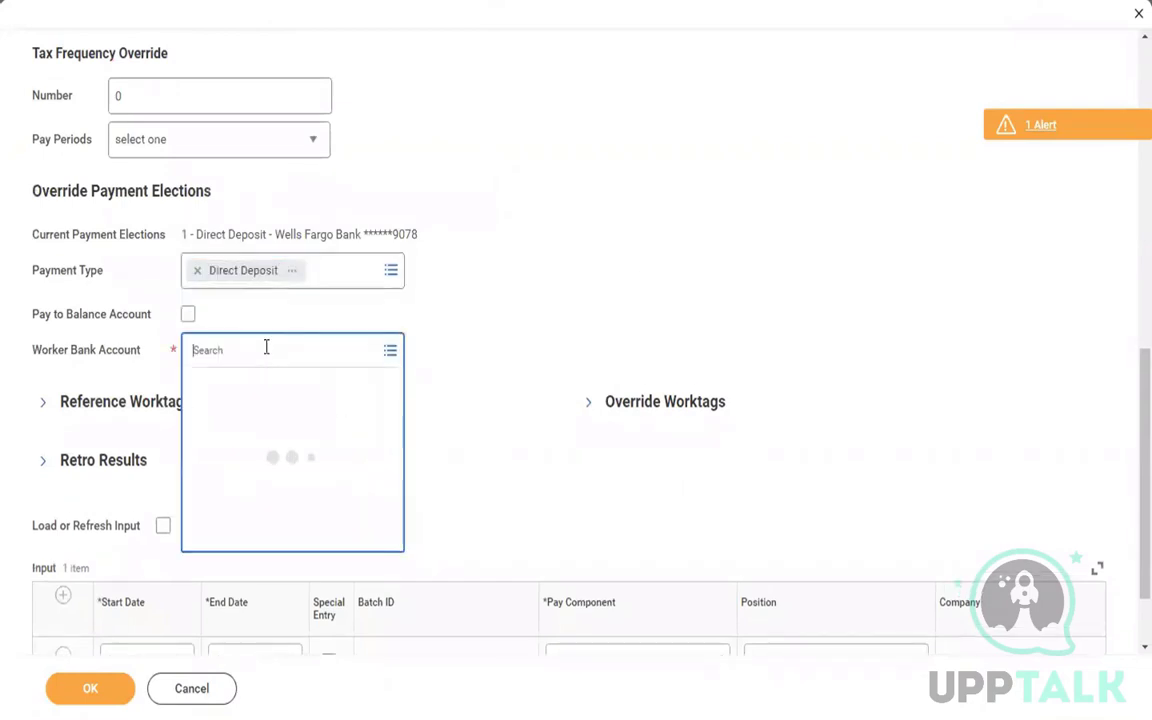
{"action": "left_click", "coordinate": [226, 380]}
{"action": "left_click", "coordinate": [420, 314]}
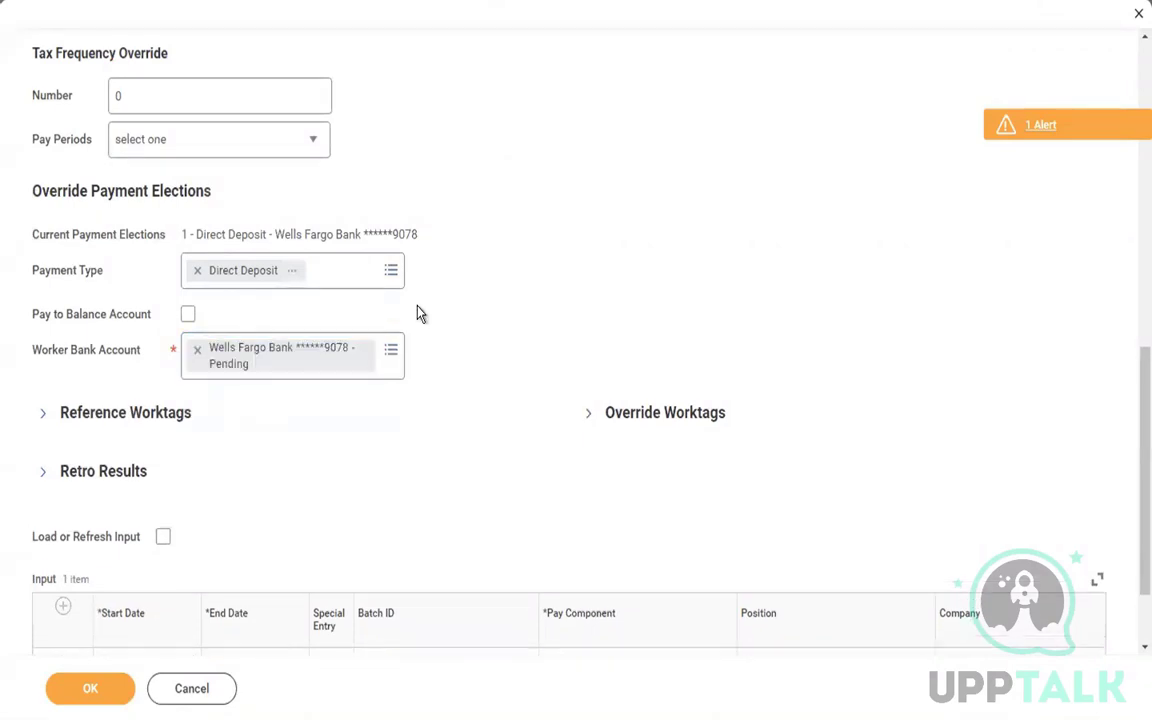
Review the payment alert and set the on-demand payment's Payment Date to 01/16/2019.
{"action": "left_click", "coordinate": [1066, 126]}
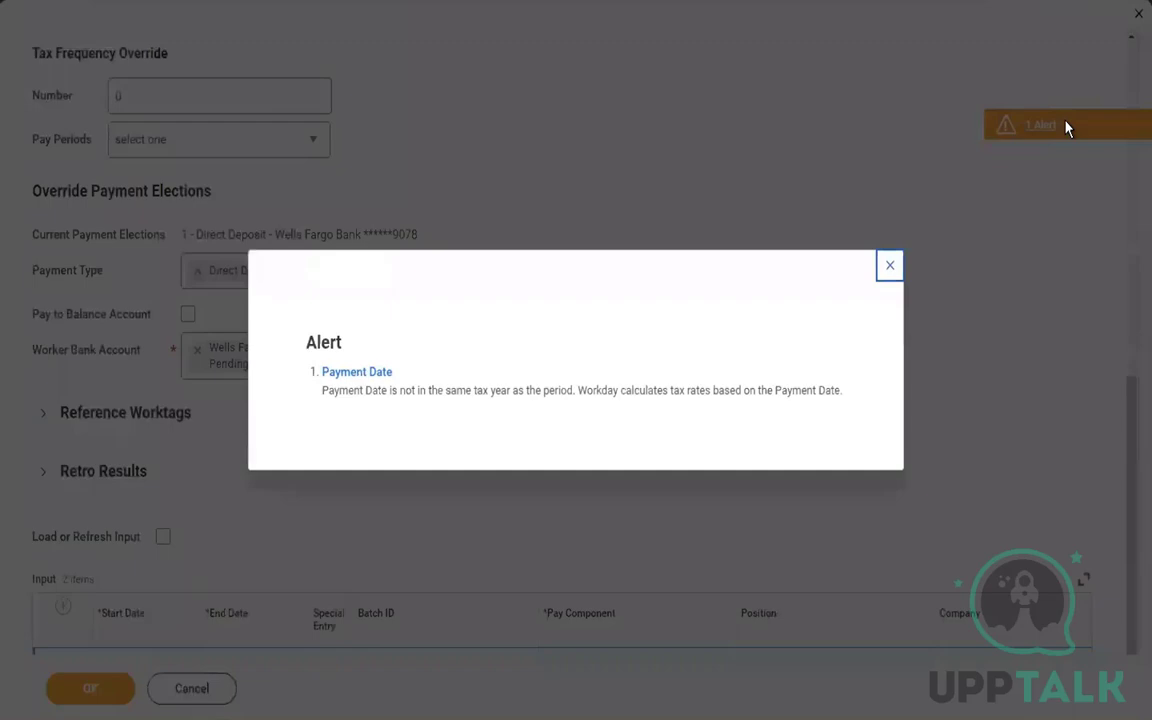
{"action": "left_click", "coordinate": [891, 265]}
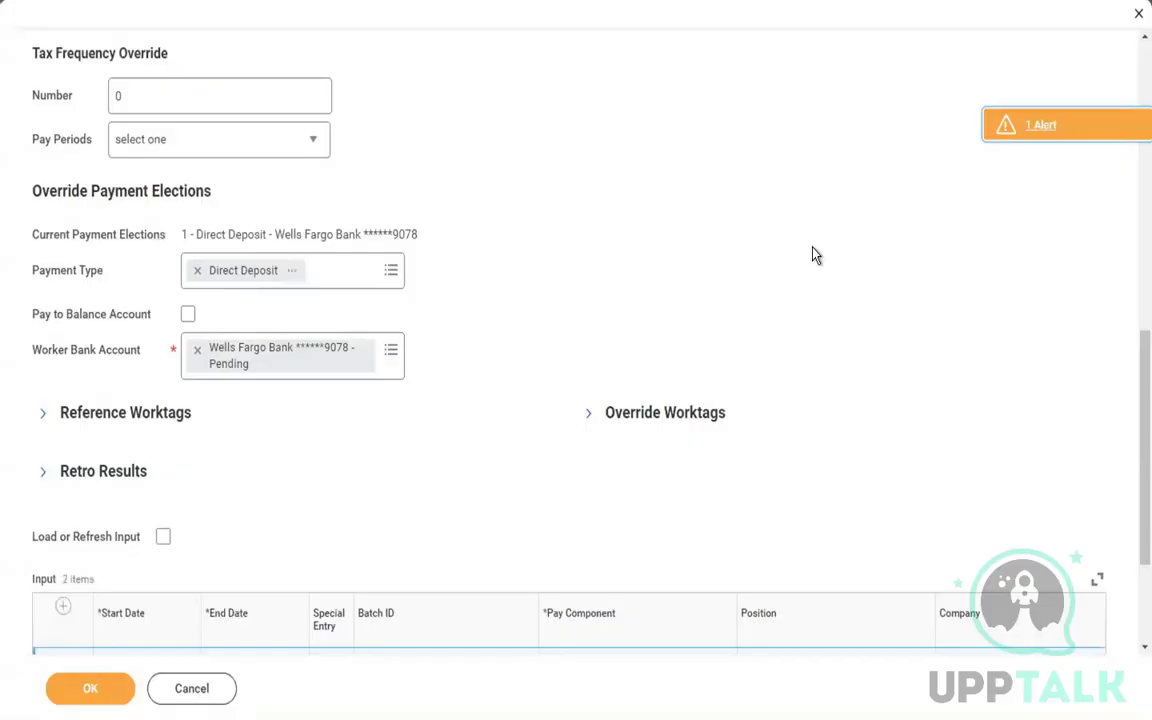
{"action": "scroll", "coordinate": [745, 232], "scroll_direction": "up", "scroll_amount": 4}
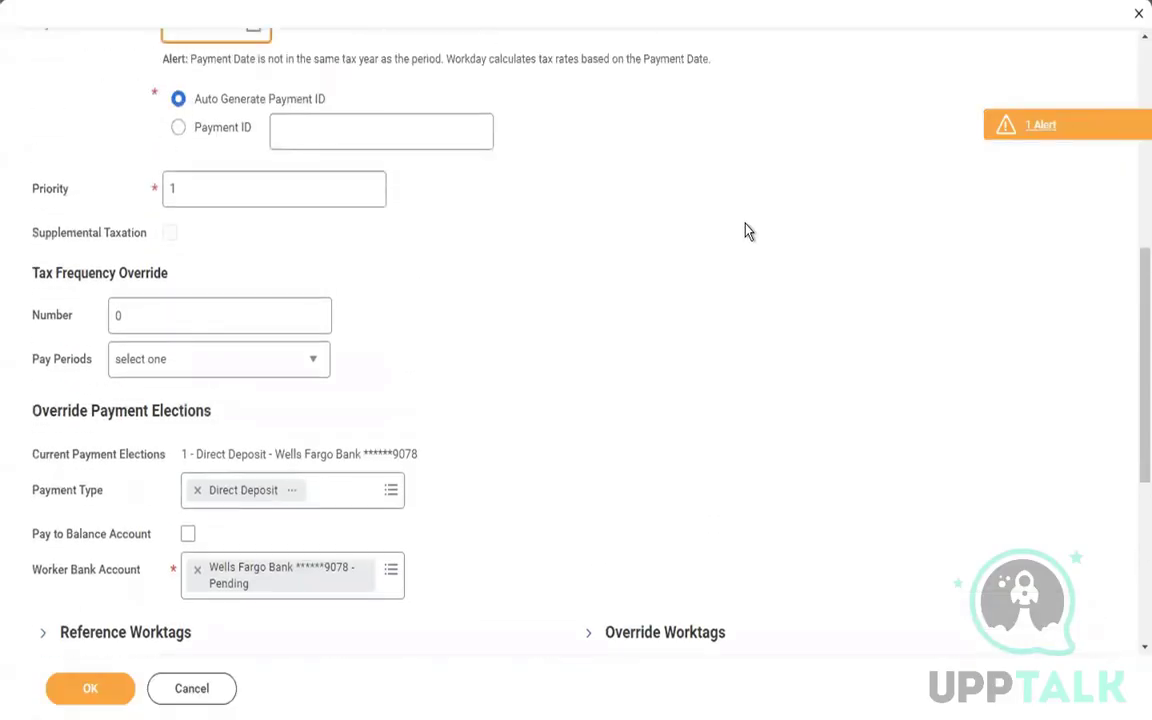
{"action": "scroll", "coordinate": [745, 232], "scroll_direction": "up", "scroll_amount": 1}
{"action": "scroll", "coordinate": [745, 232], "scroll_direction": "up", "scroll_amount": 1}
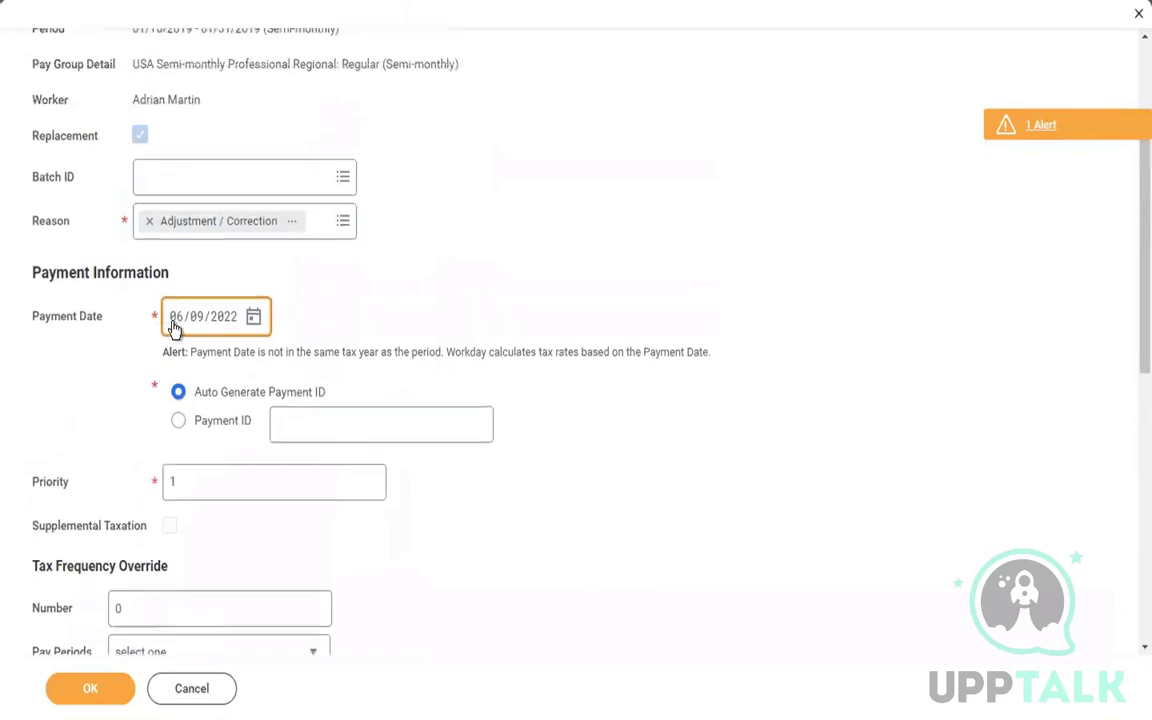
{"action": "left_click", "coordinate": [174, 328]}
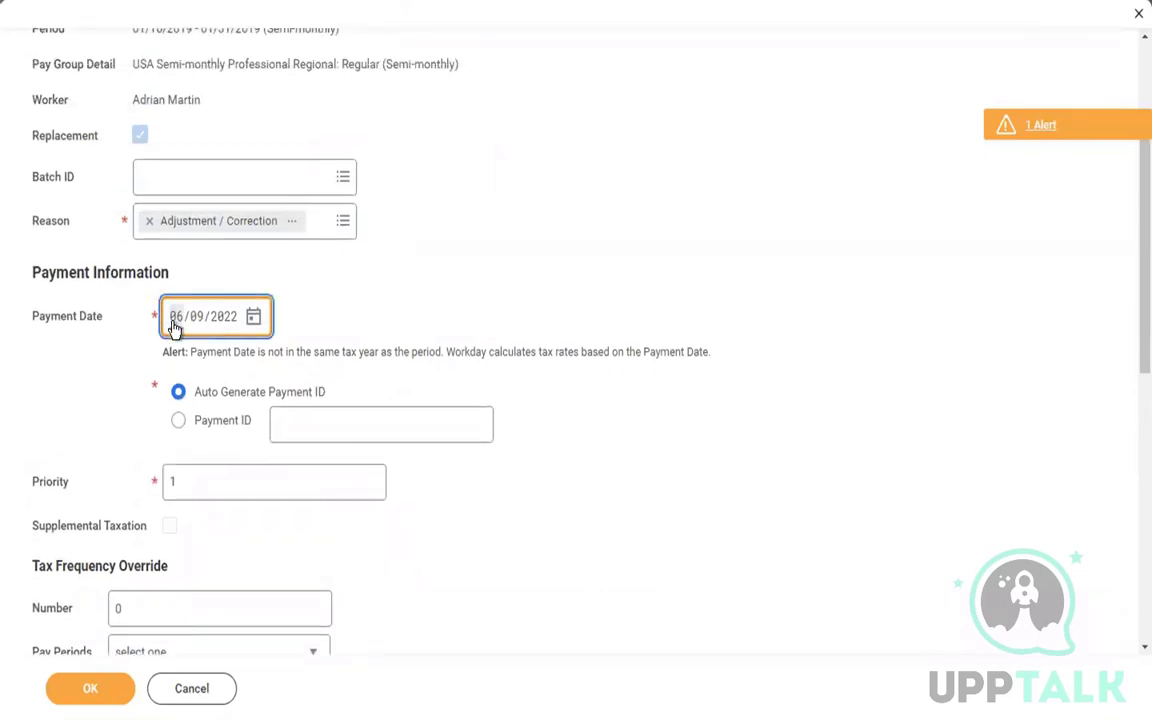
{"action": "type", "text": "01"}
{"action": "key", "text": "BackSpace"}
{"action": "key", "text": "BackSpace"}
{"action": "type", "text": "01/16/2019"}
{"action": "left_click", "coordinate": [432, 293]}
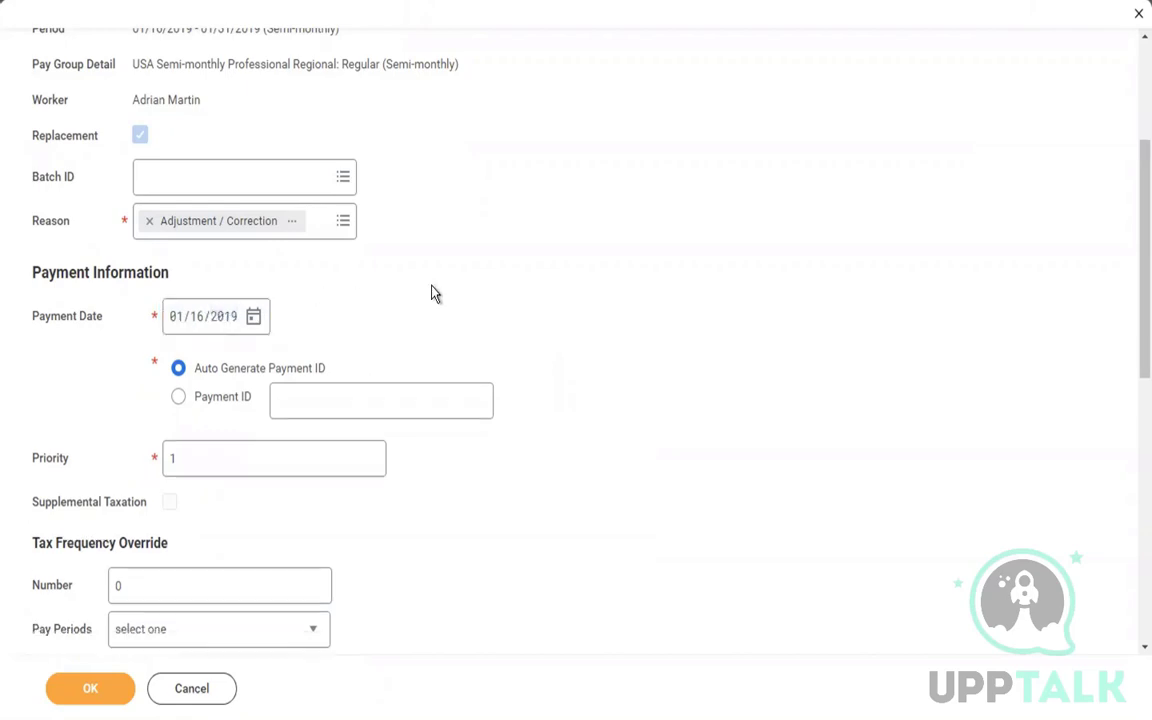
Set the pay component of the first input row to Base Pay [USA].
{"action": "scroll", "coordinate": [432, 293], "scroll_direction": "down", "scroll_amount": 5}
{"action": "scroll", "coordinate": [432, 293], "scroll_direction": "down", "scroll_amount": 3}
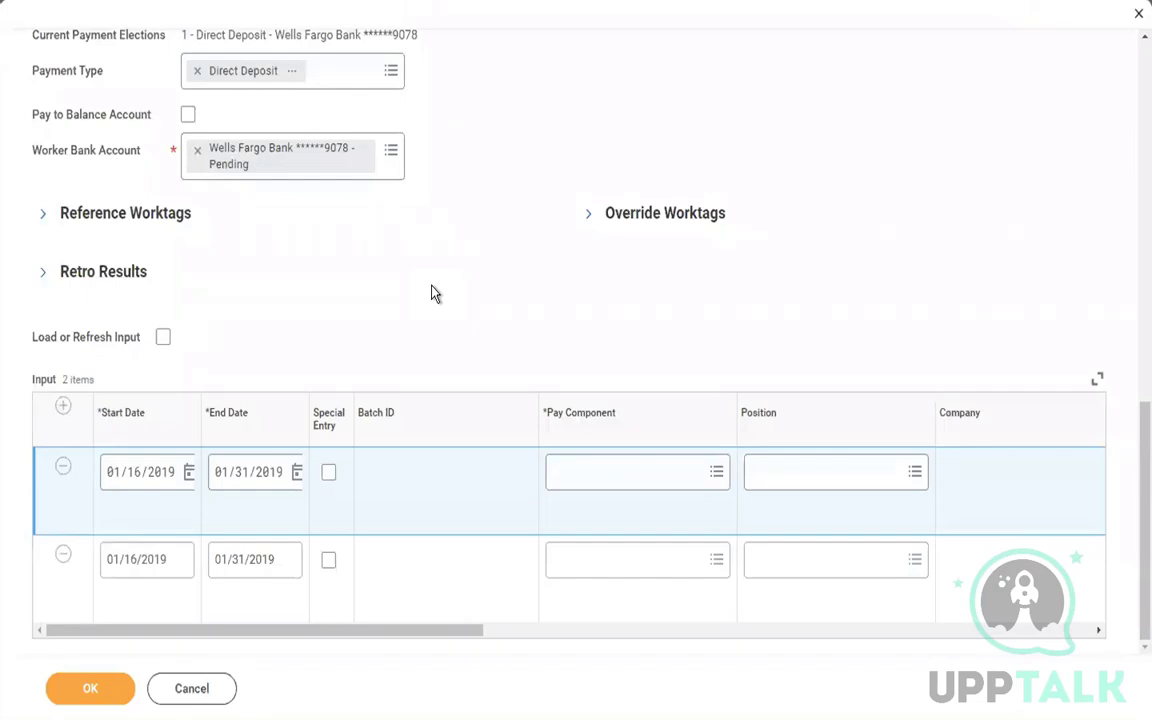
{"action": "left_click", "coordinate": [575, 473]}
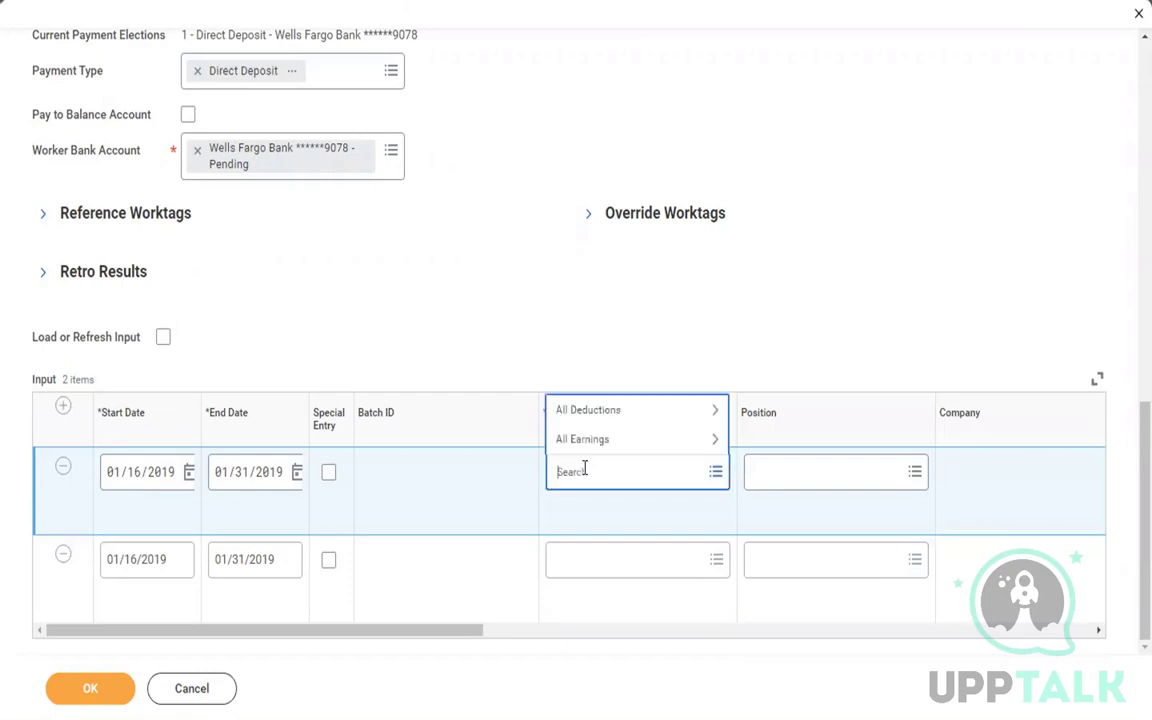
{"action": "type", "text": "base"}
{"action": "key", "text": "Return"}
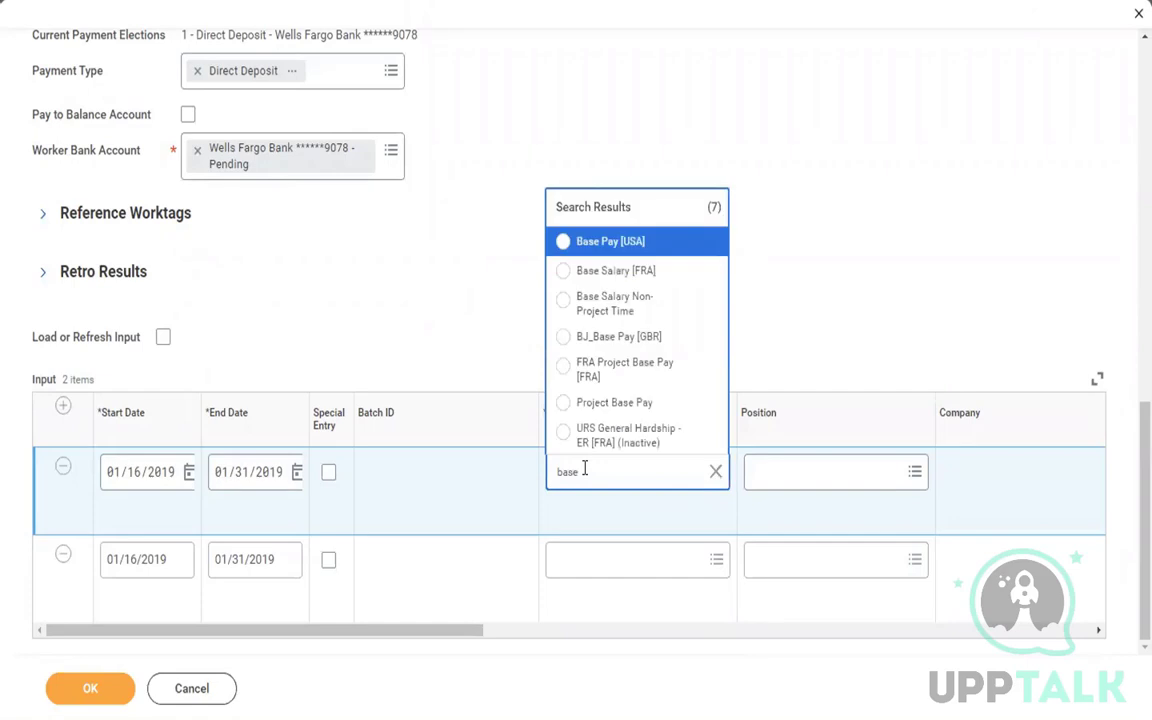
{"action": "left_click", "coordinate": [587, 248]}
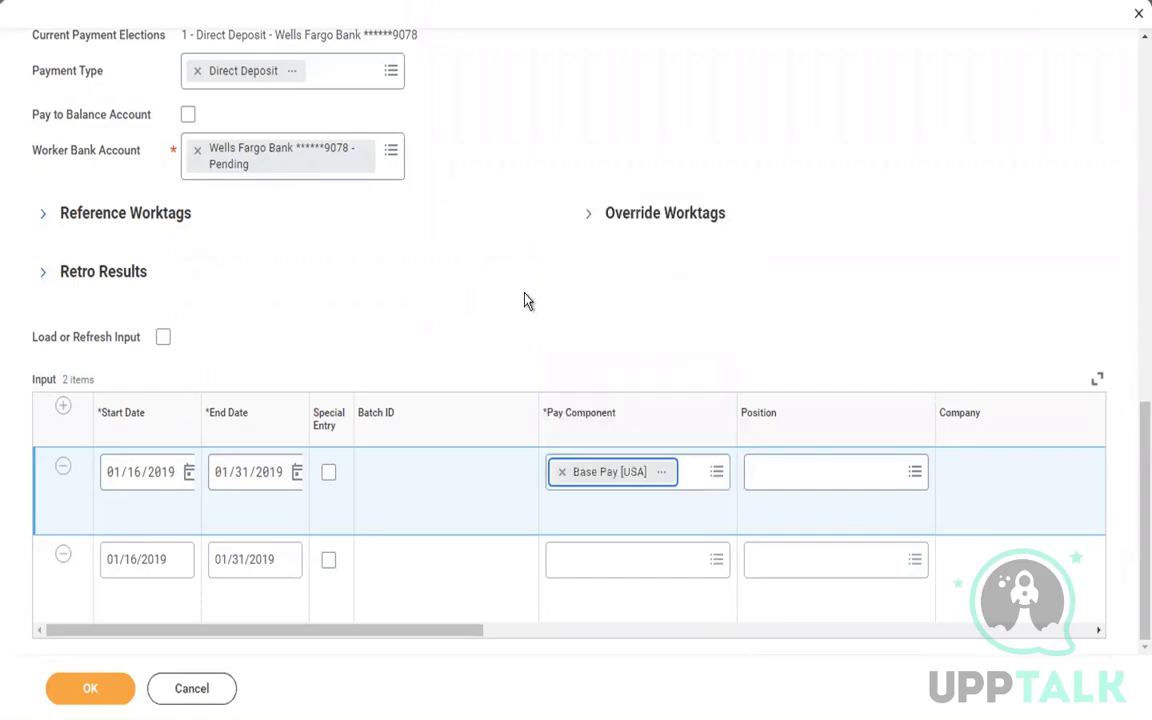
Set the pay component of the second input row to the earning Current Month Adjusted Amount.
{"action": "left_click", "coordinate": [586, 571]}
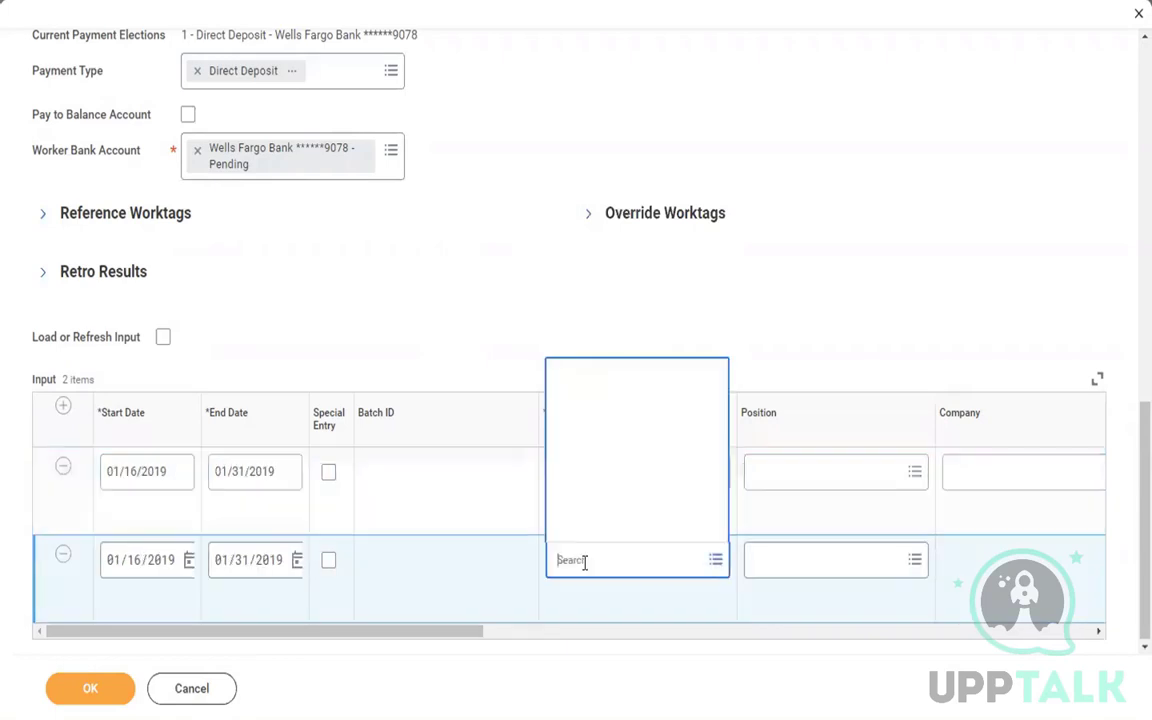
{"action": "type", "text": "corr"}
{"action": "key", "text": "Return"}
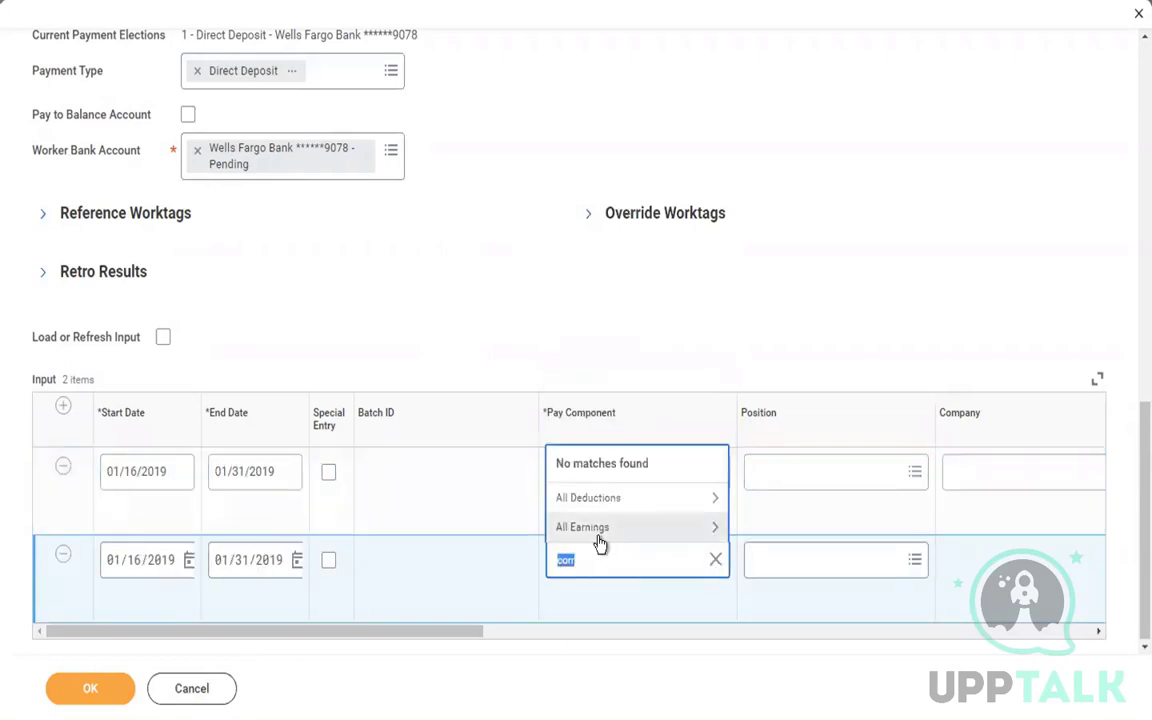
{"action": "left_click", "coordinate": [599, 538]}
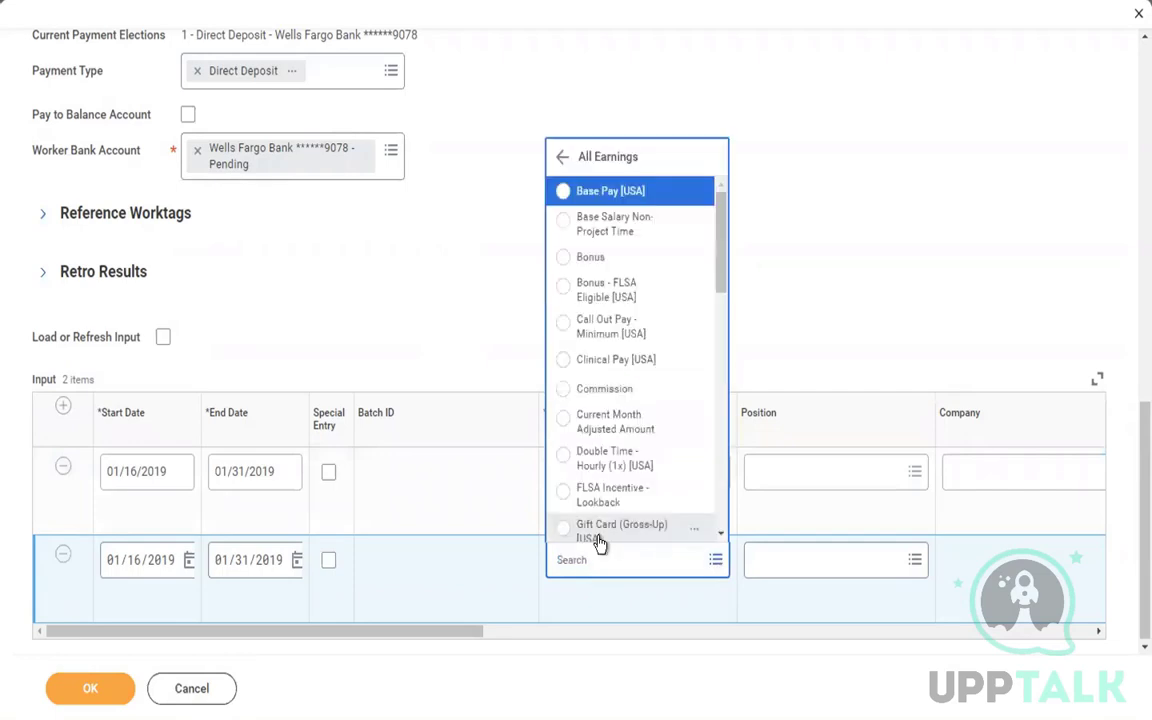
{"action": "key", "text": "Down"}
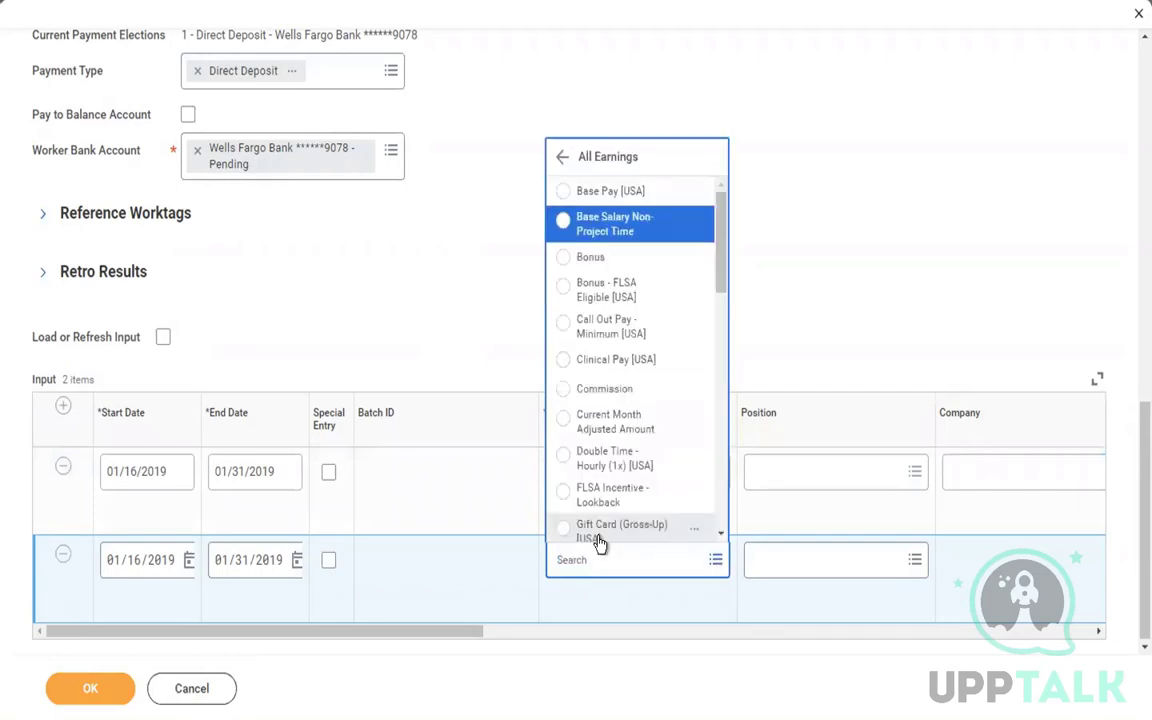
{"action": "left_click", "coordinate": [617, 425]}
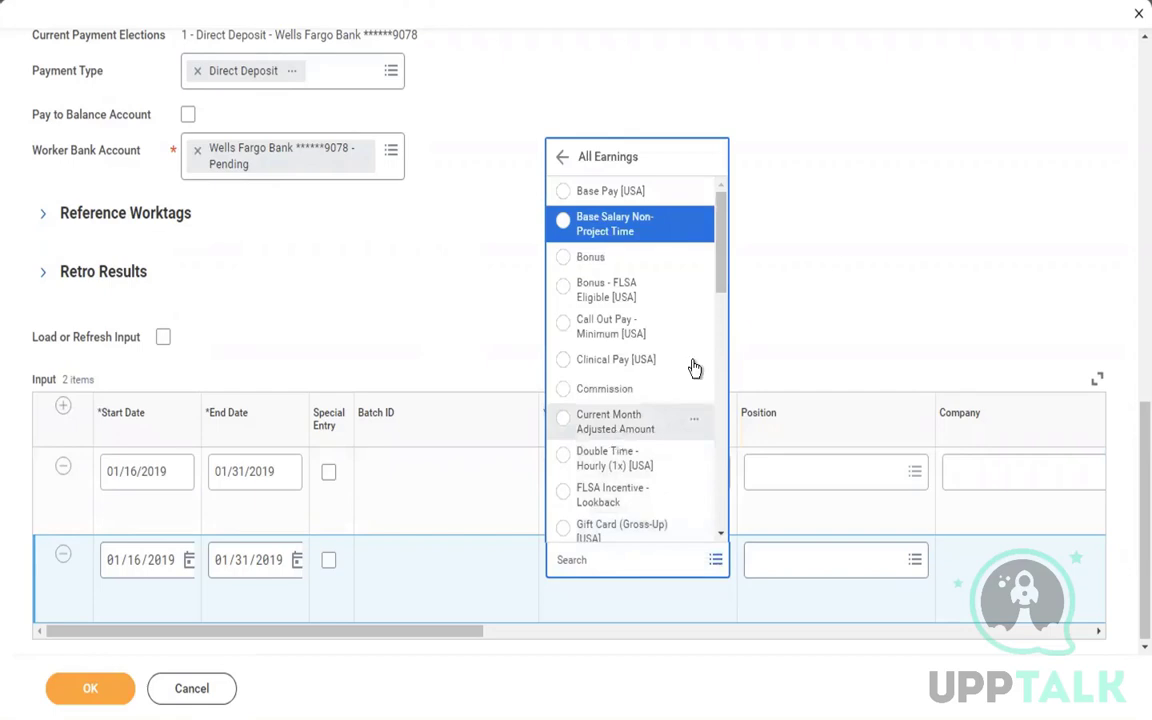
Mark both input rows as Adjustment instead of Override.
{"action": "left_click_drag", "start_coordinate": [463, 638], "coordinate": [787, 635]}
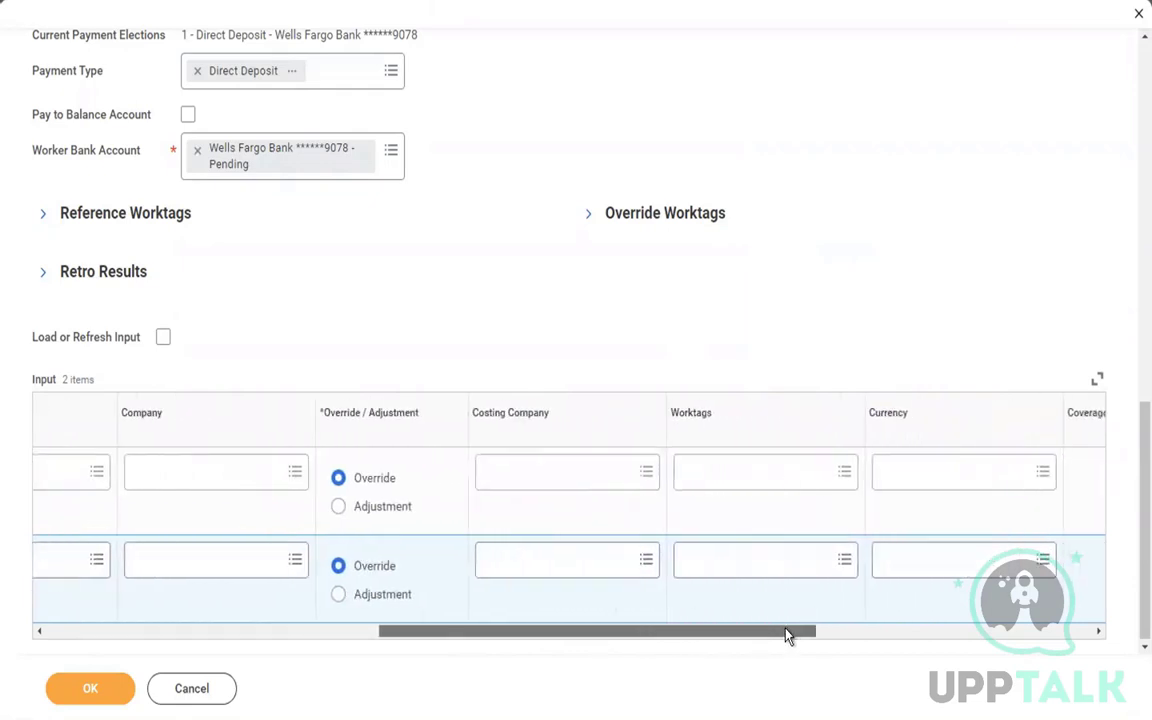
{"action": "left_click", "coordinate": [368, 508]}
{"action": "left_click", "coordinate": [363, 597]}
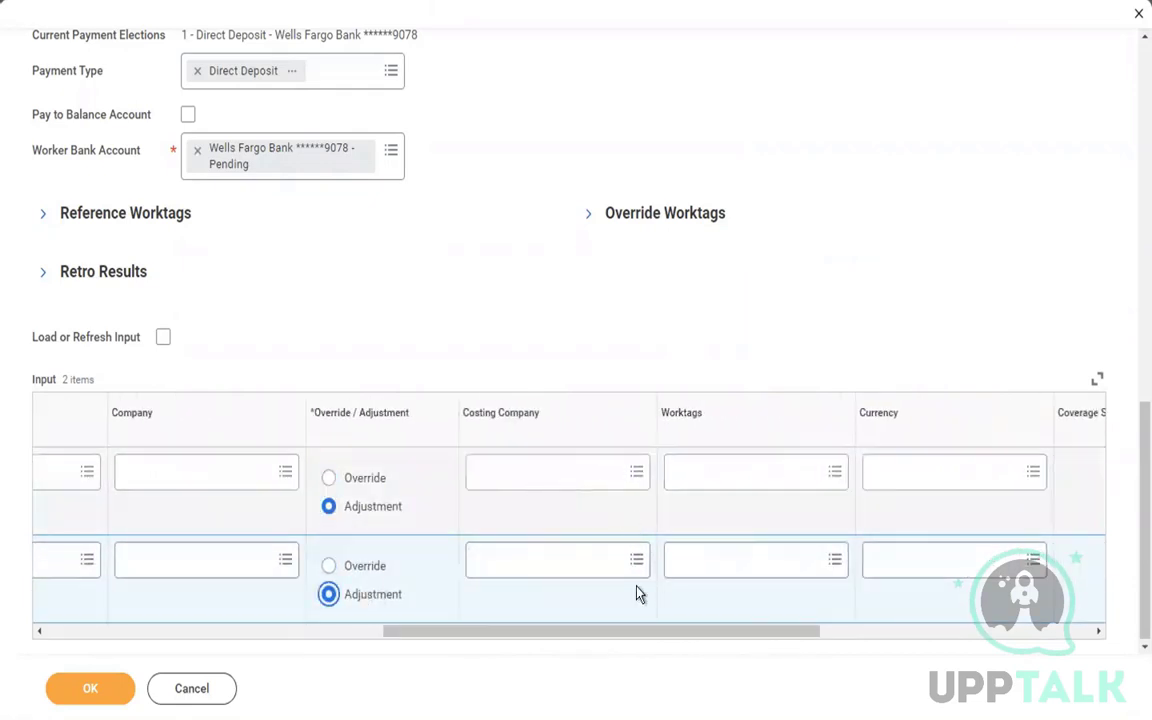
Set the currency of both input rows to USD.
{"action": "left_click_drag", "start_coordinate": [697, 640], "coordinate": [766, 645]}
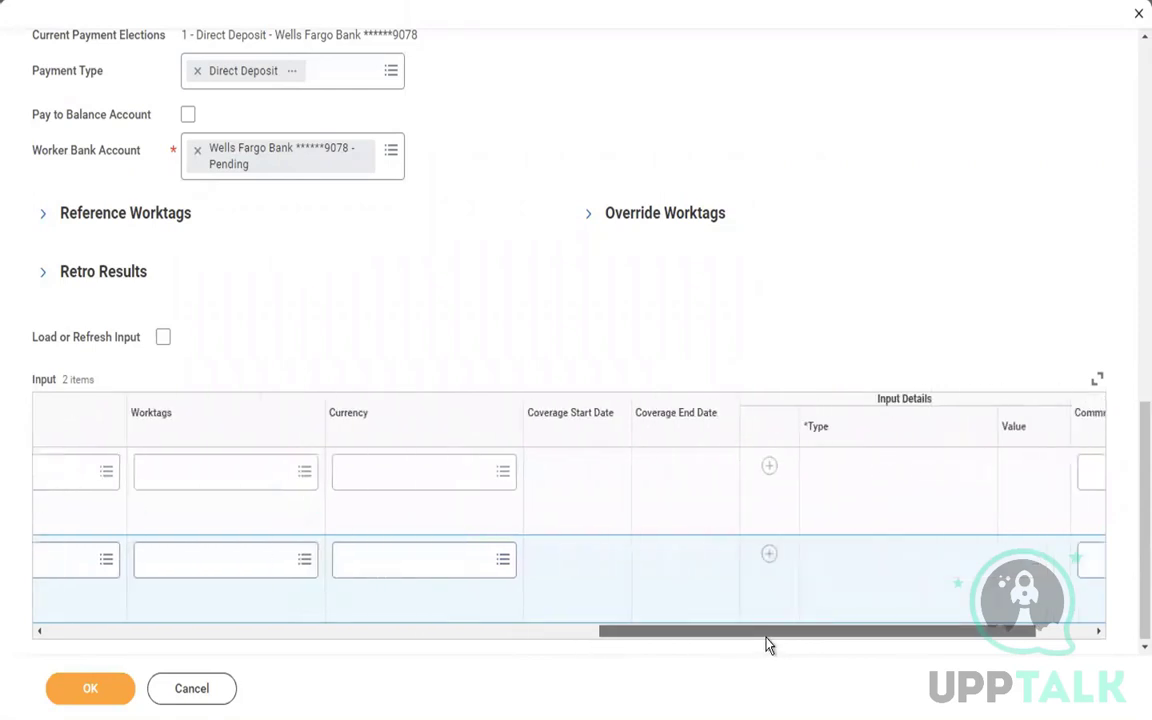
{"action": "left_click", "coordinate": [421, 471]}
{"action": "type", "text": "usd"}
{"action": "key", "text": "Return"}
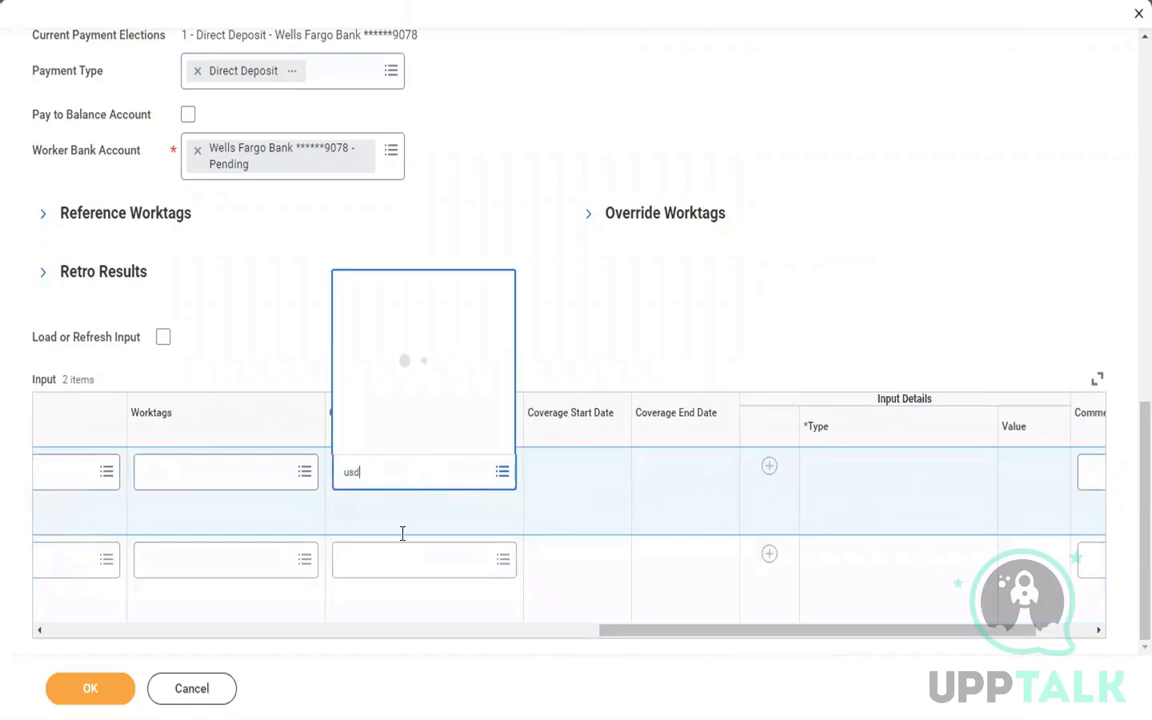
{"action": "left_click", "coordinate": [379, 567]}
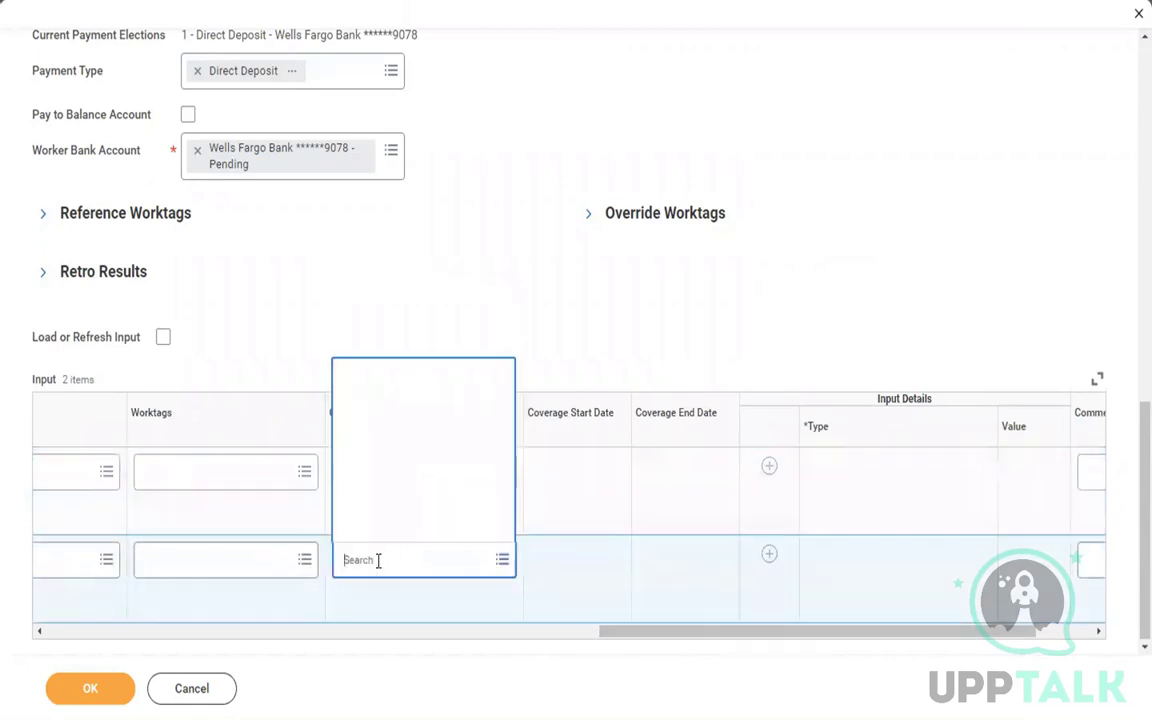
{"action": "type", "text": "usd"}
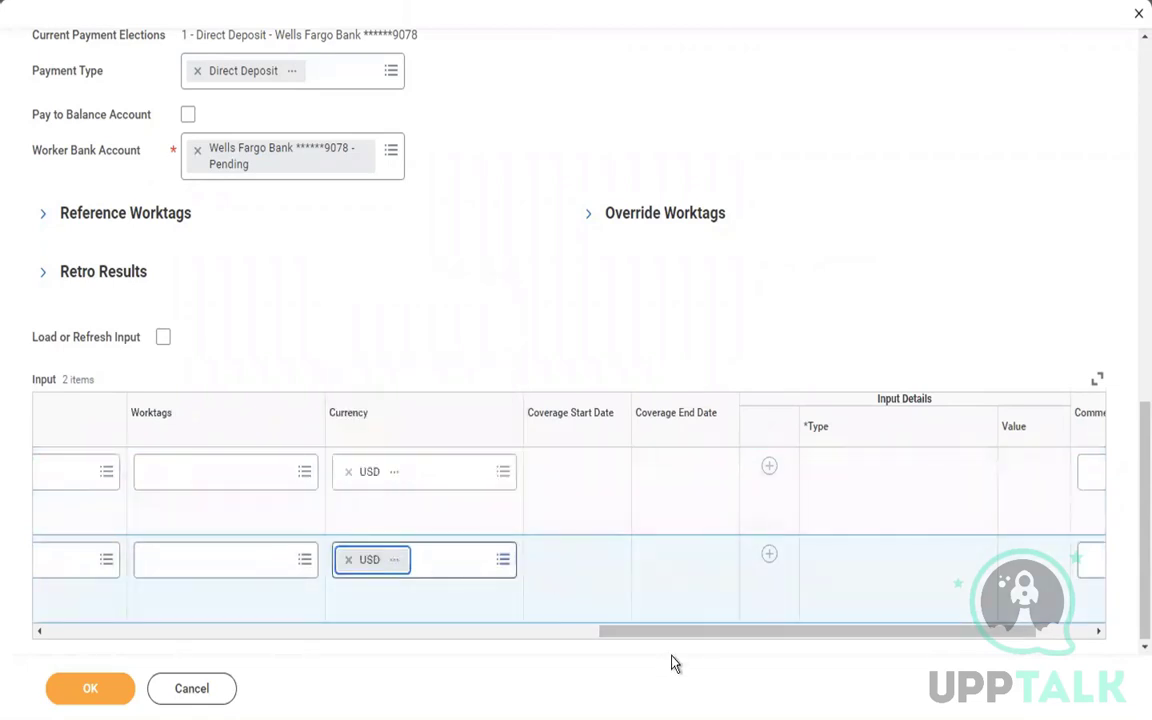
Add an Amount input detail with the value 2500 to each of the two input rows.
{"action": "left_click_drag", "start_coordinate": [730, 640], "coordinate": [818, 638]}
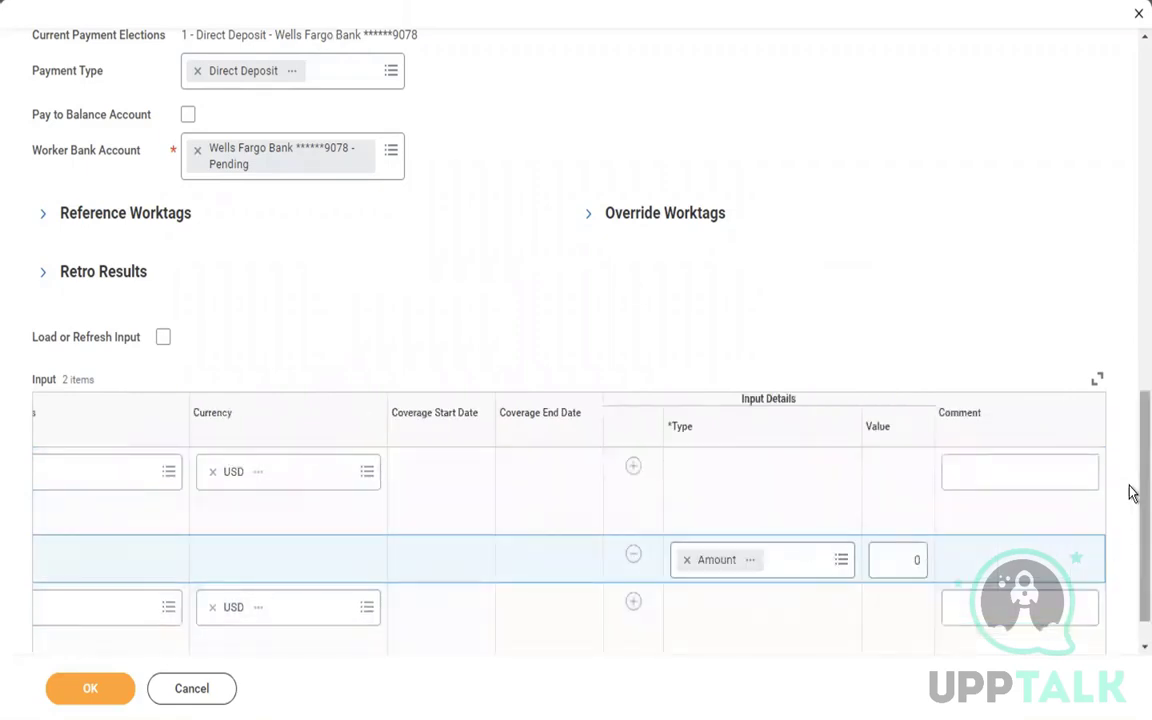
{"action": "scroll", "coordinate": [1131, 490], "scroll_direction": "down", "scroll_amount": 1}
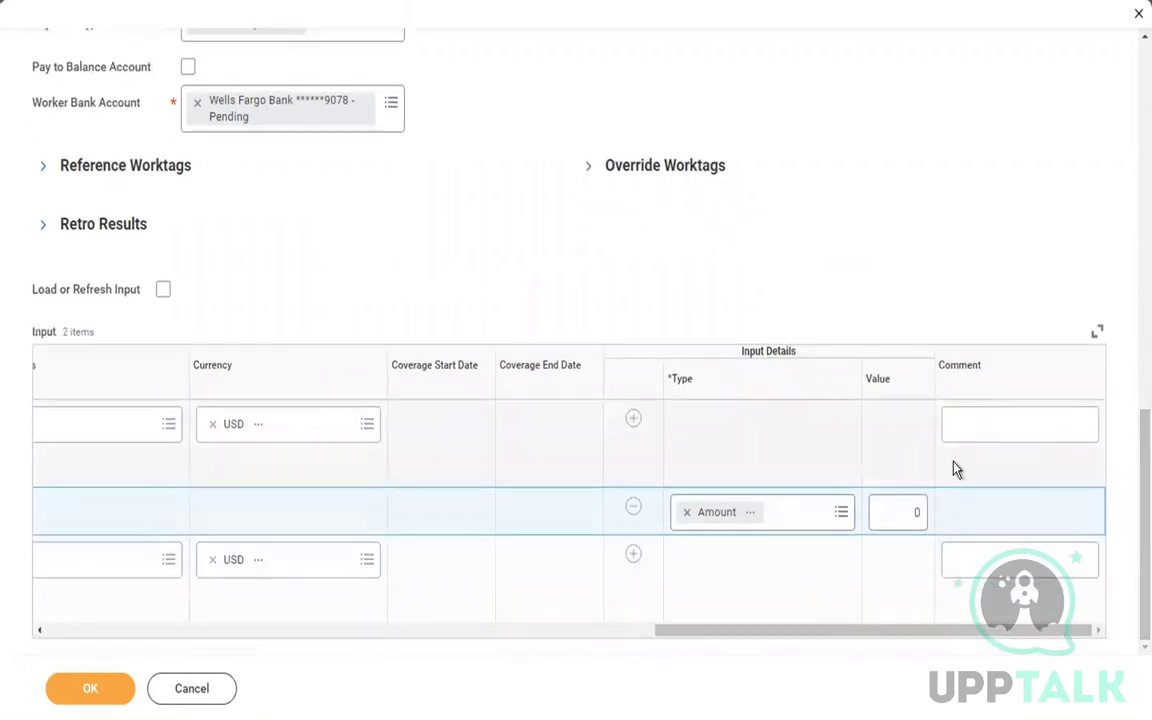
{"action": "left_click", "coordinate": [901, 524]}
{"action": "type", "text": "2500"}
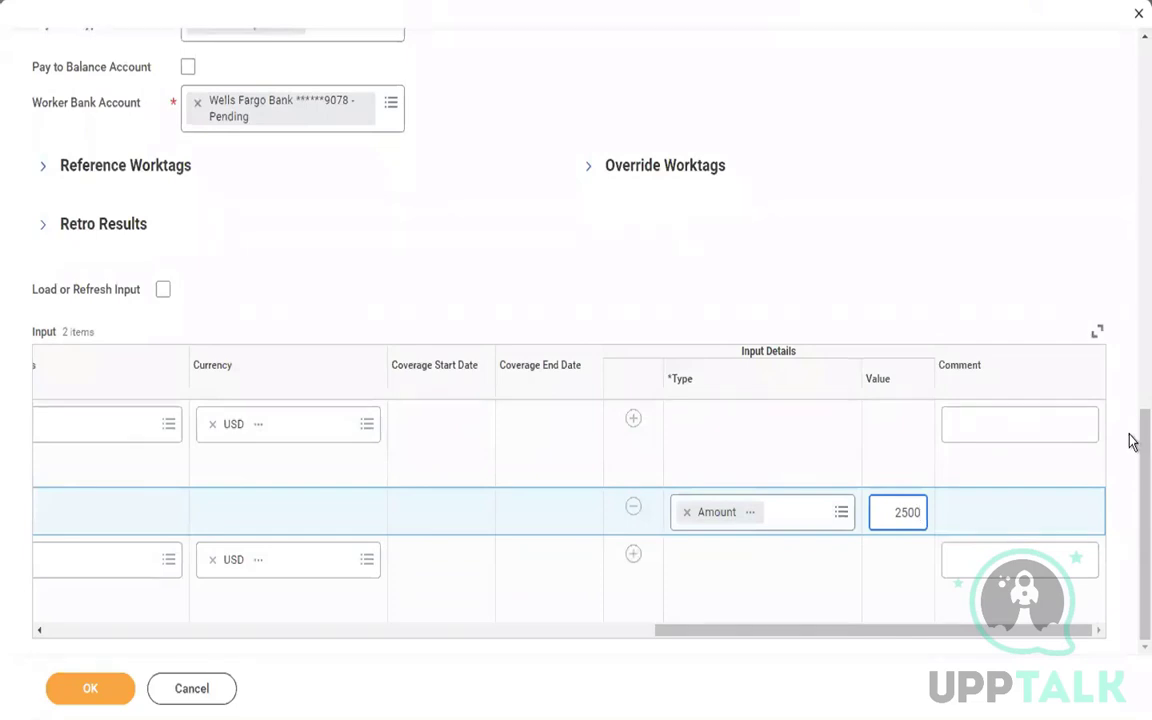
{"action": "left_click", "coordinate": [633, 556]}
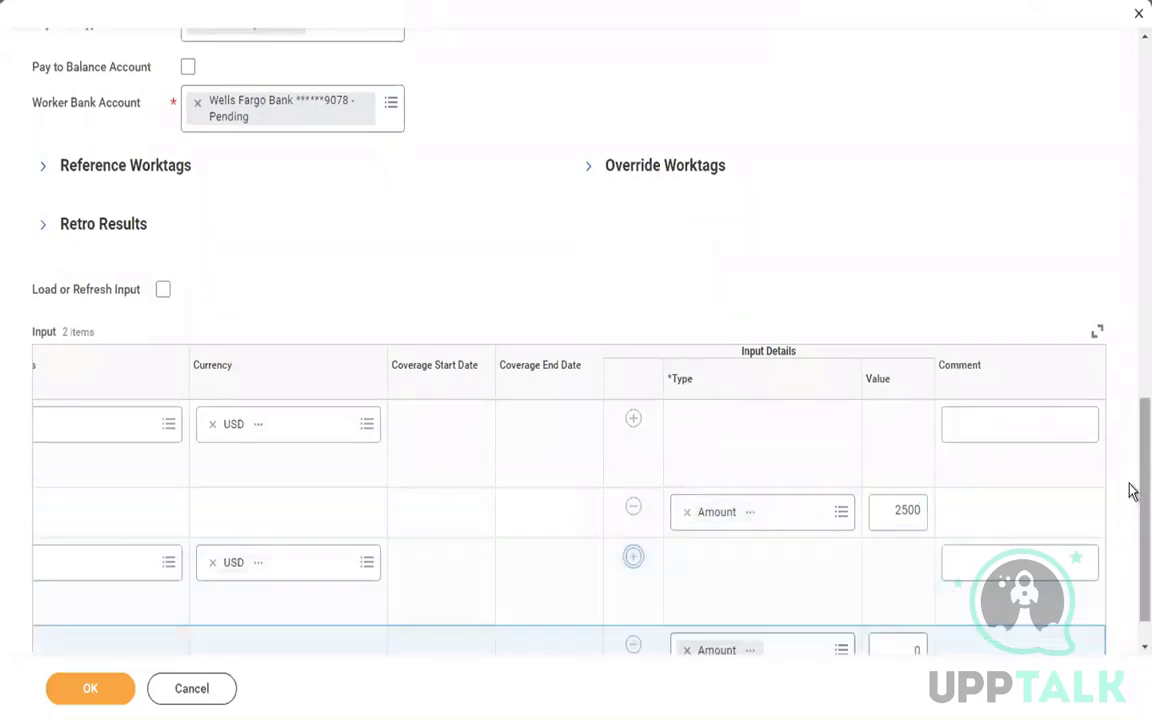
{"action": "scroll", "coordinate": [1134, 489], "scroll_direction": "down", "scroll_amount": 1}
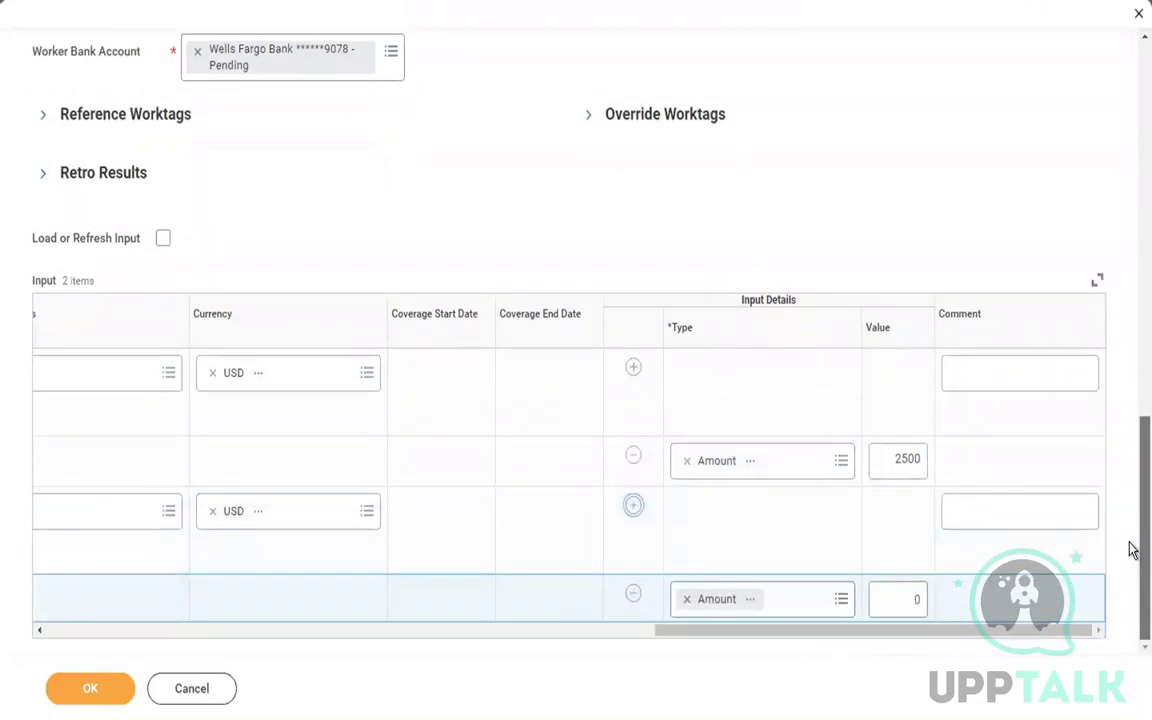
{"action": "left_click", "coordinate": [901, 596]}
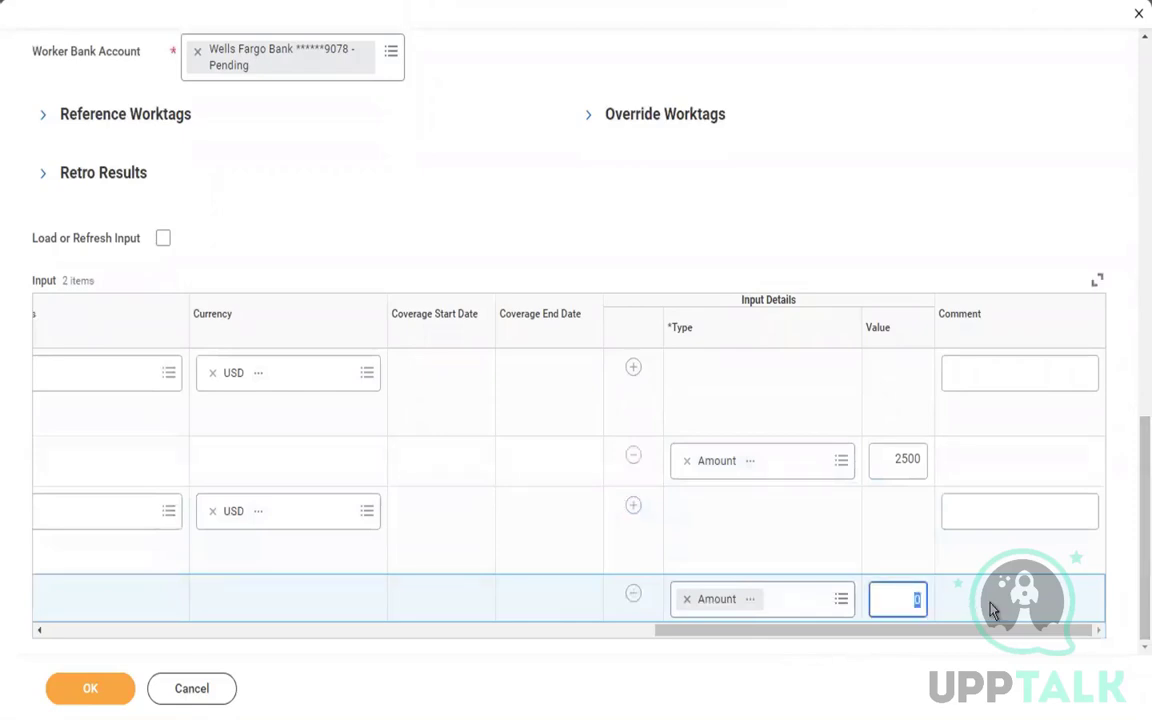
Enter the comment "Reversal initiated for this employee," on the first input row.
{"action": "left_click", "coordinate": [991, 371]}
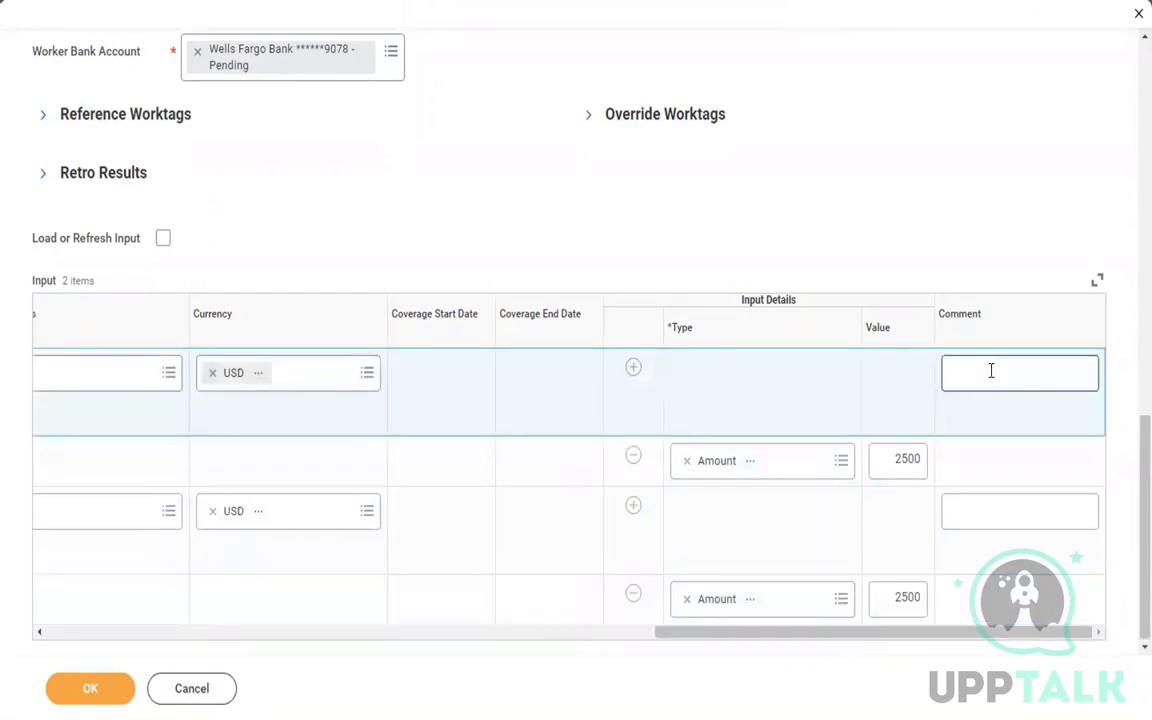
{"action": "left_click", "coordinate": [991, 371]}
{"action": "type", "text": "Reversal"}
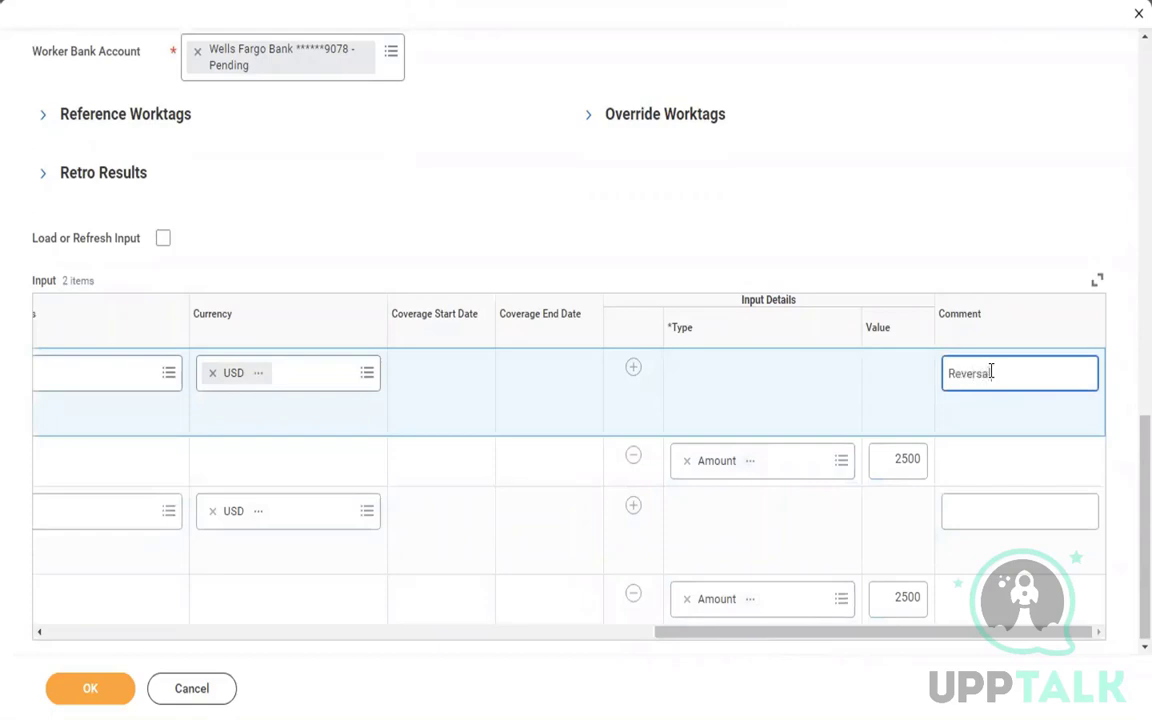
{"action": "type", "text": " Initiated for this employee,"}
Copy the first row's comment to the second input row and extend it with "and processing adjusted amount".
{"action": "key", "text": "ctrl+a"}
{"action": "key", "text": "ctrl+c"}
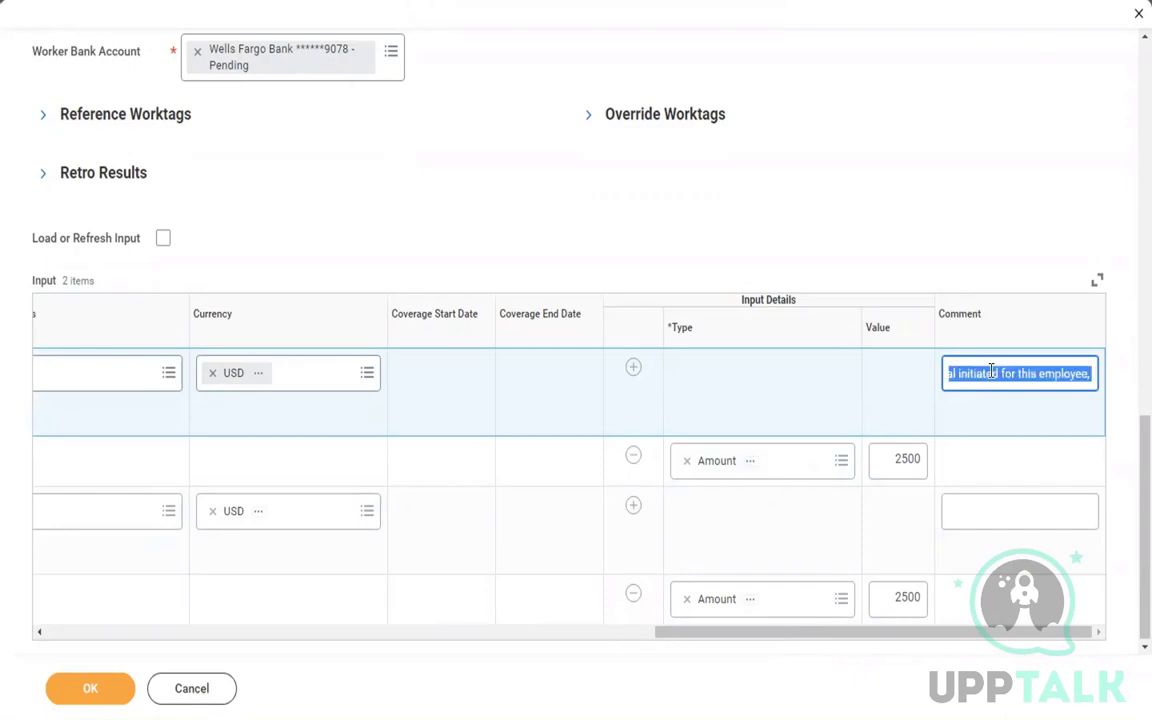
{"action": "left_click", "coordinate": [1004, 512]}
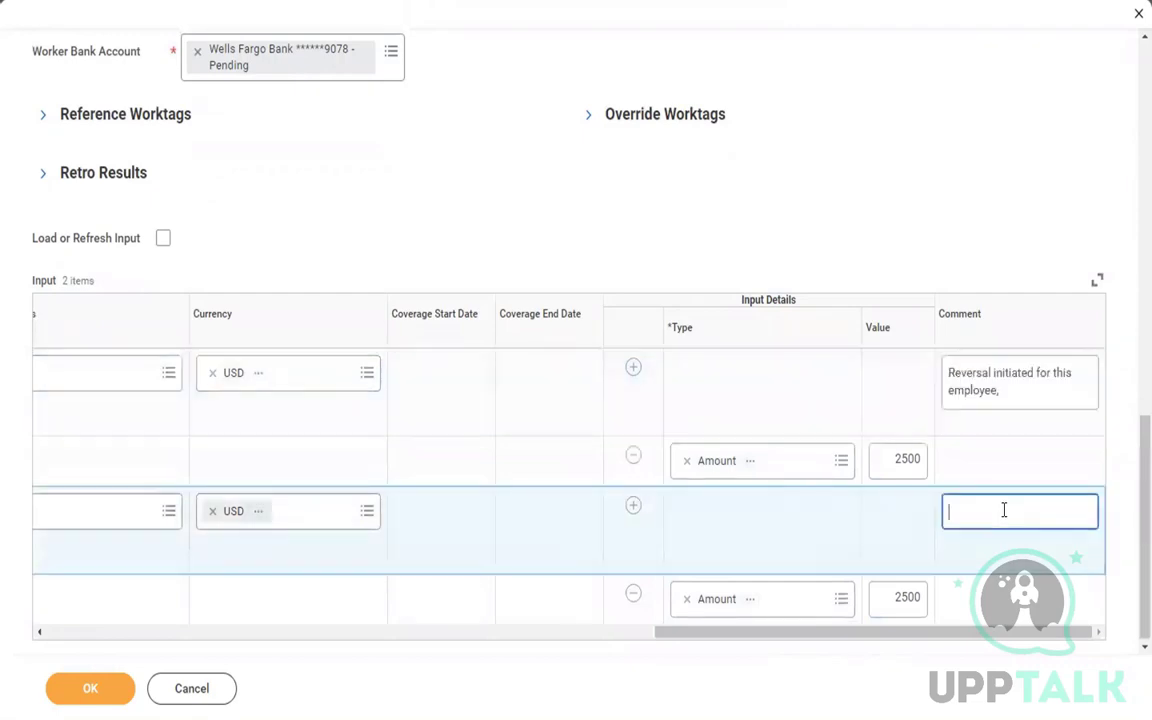
{"action": "key", "text": "ctrl+v"}
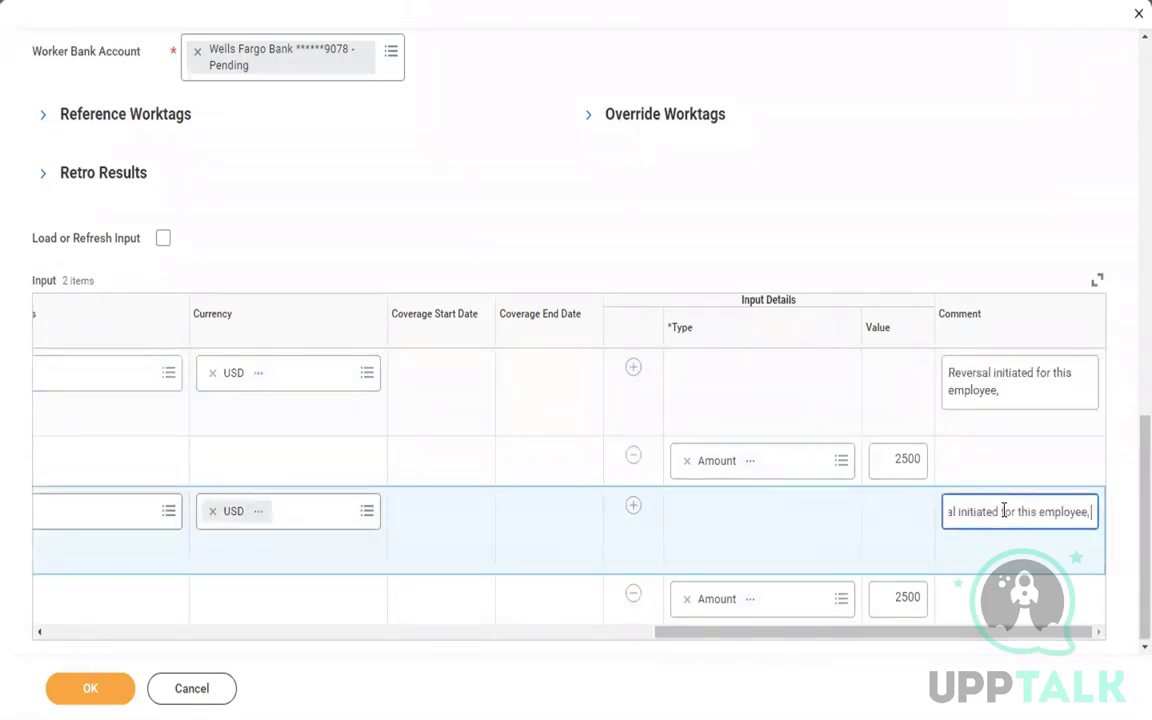
{"action": "type", "text": "and pro"}
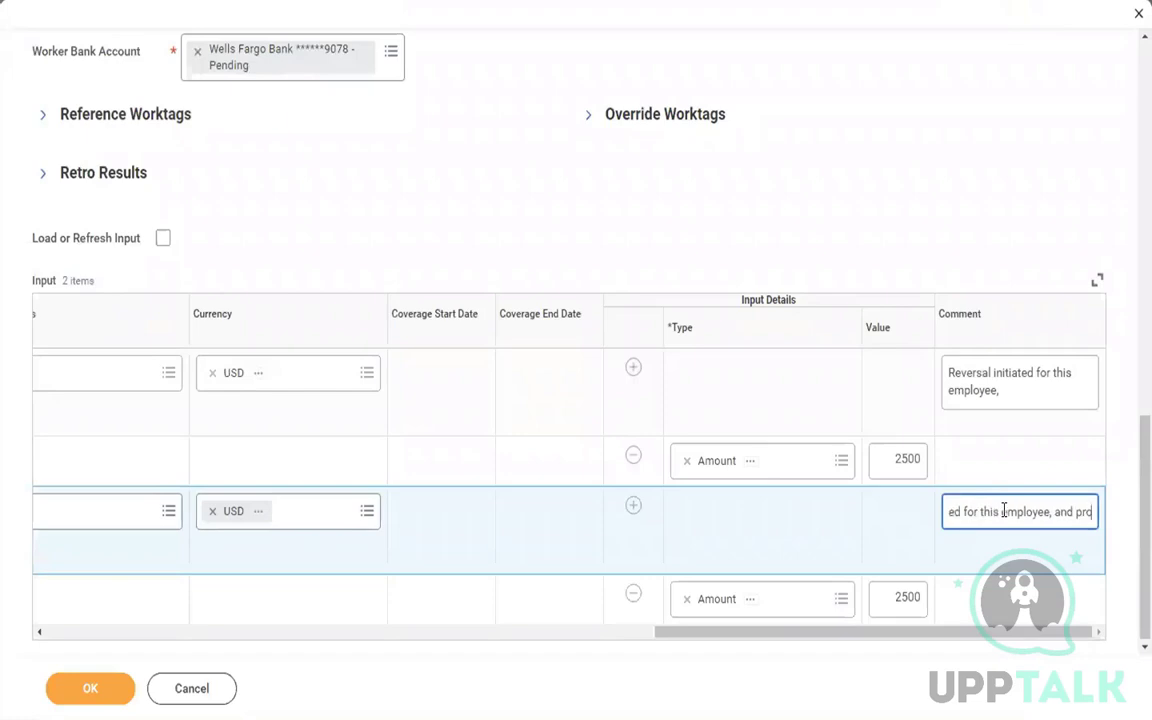
{"action": "type", "text": "cessing ad"}
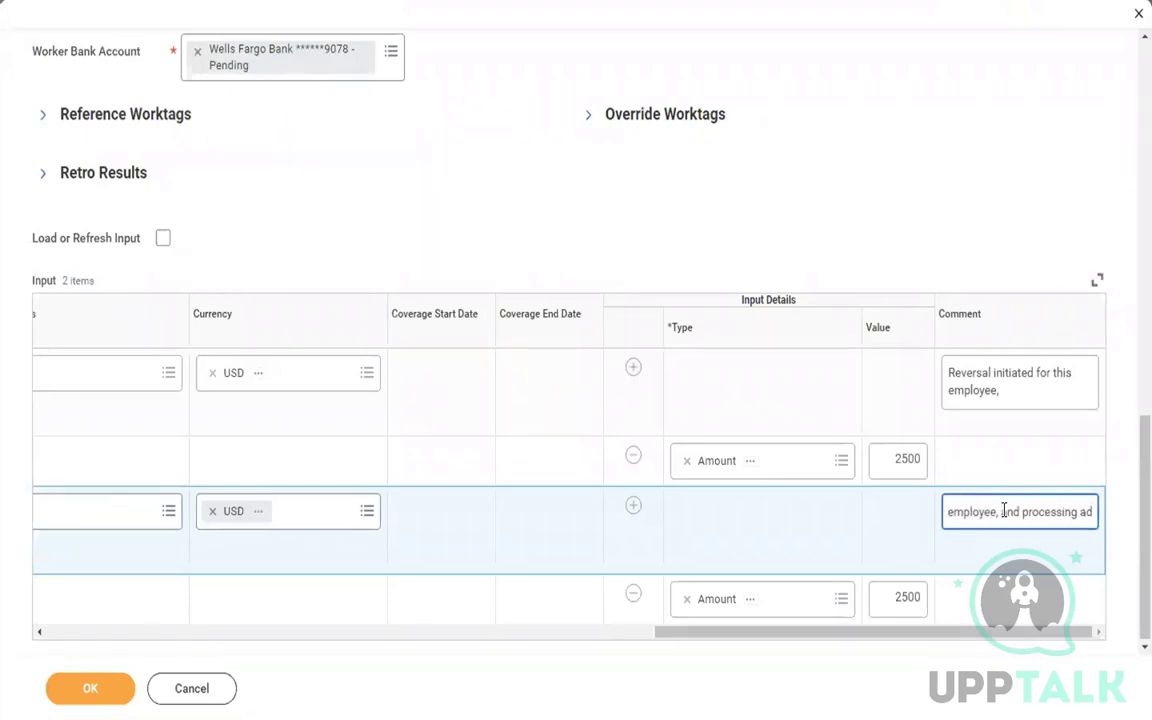
{"action": "type", "text": "justed amount"}
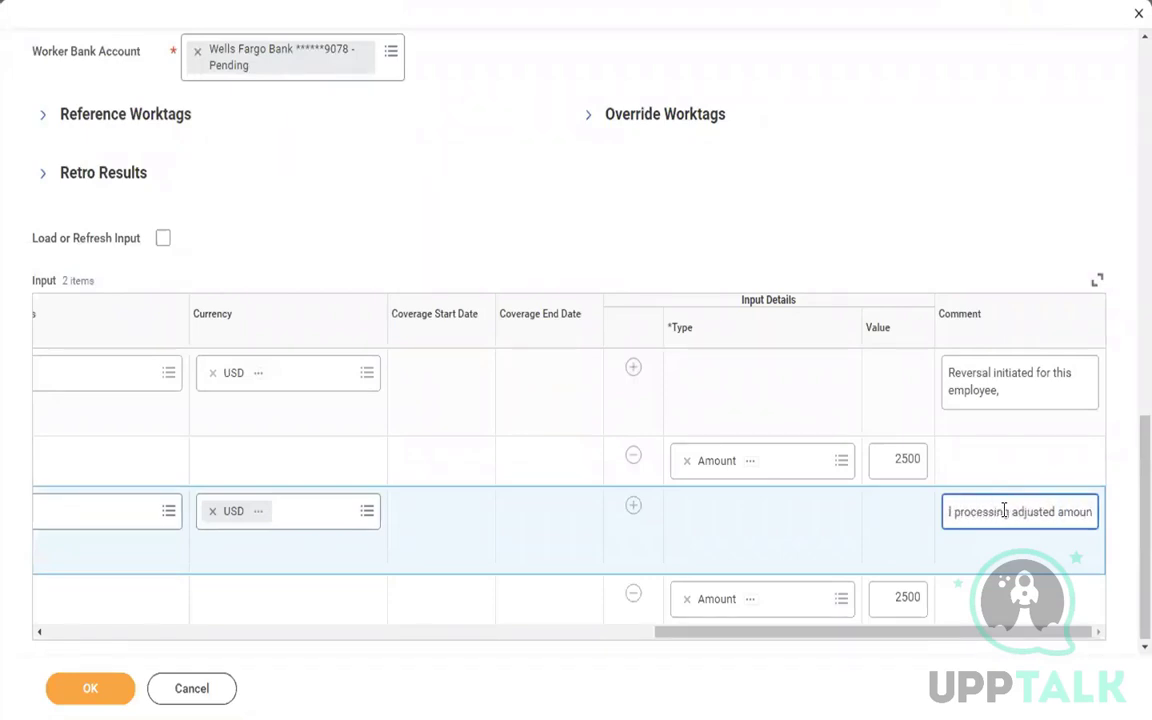
Submit the on-demand payment and refresh the background process until the pay calculation finishes.
{"action": "left_click", "coordinate": [100, 690]}
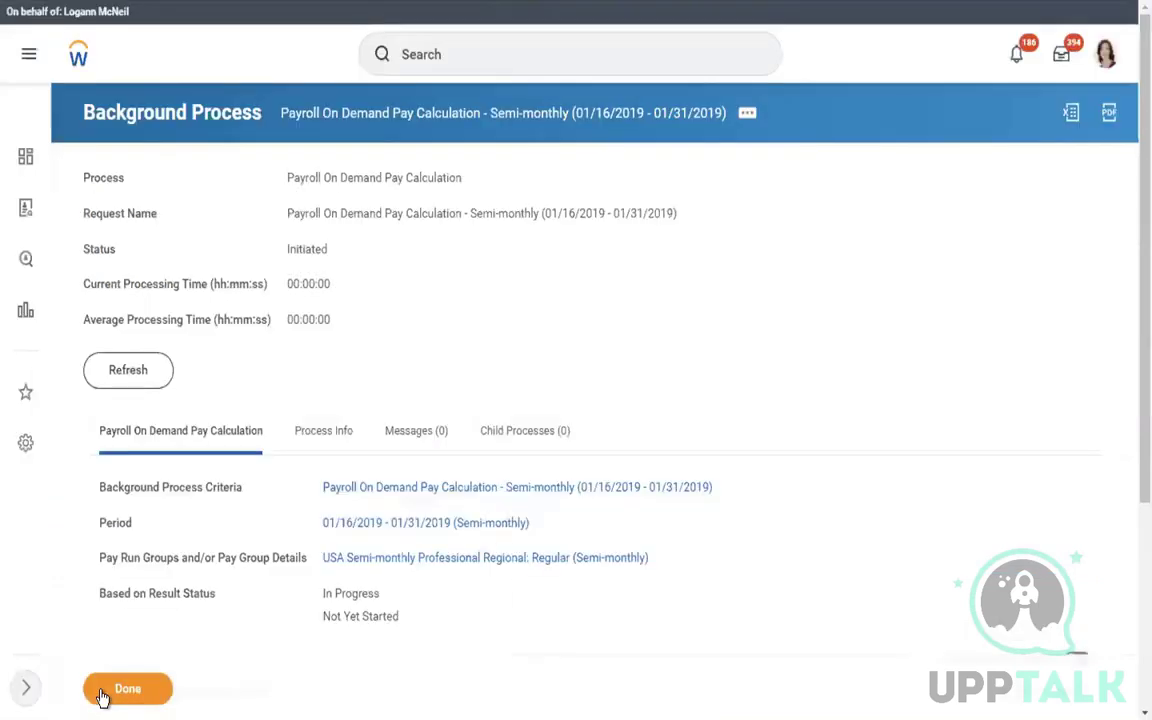
{"action": "left_click", "coordinate": [110, 372]}
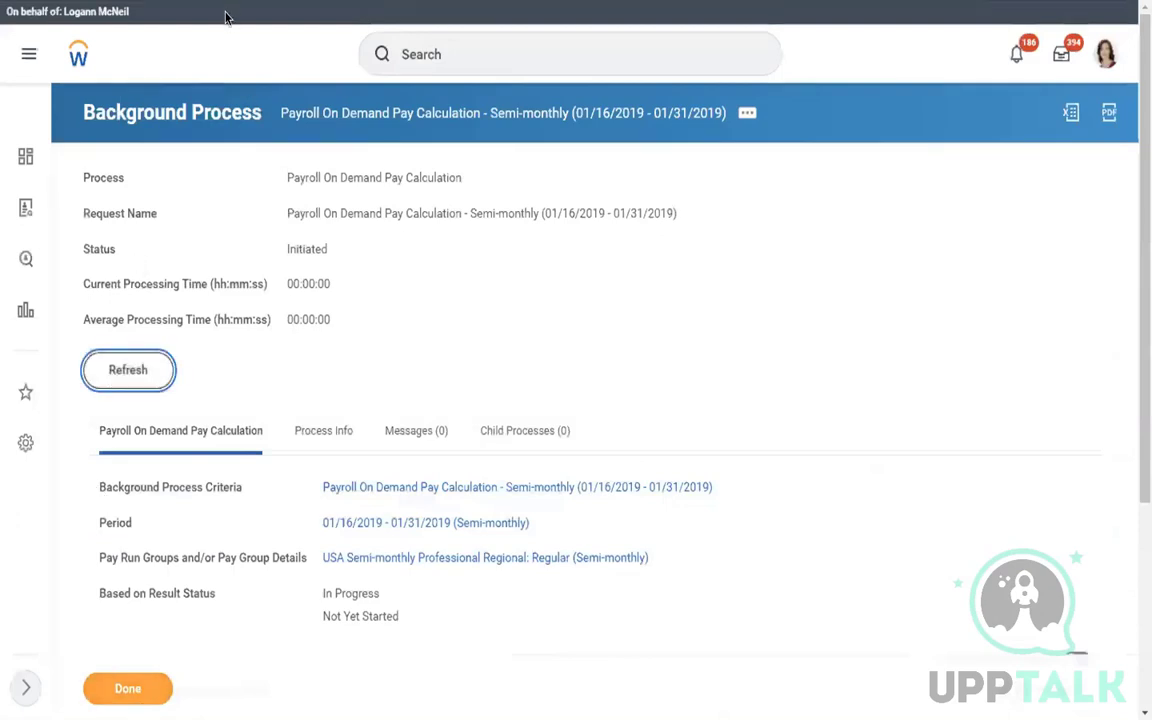
{"action": "left_click", "coordinate": [122, 415]}
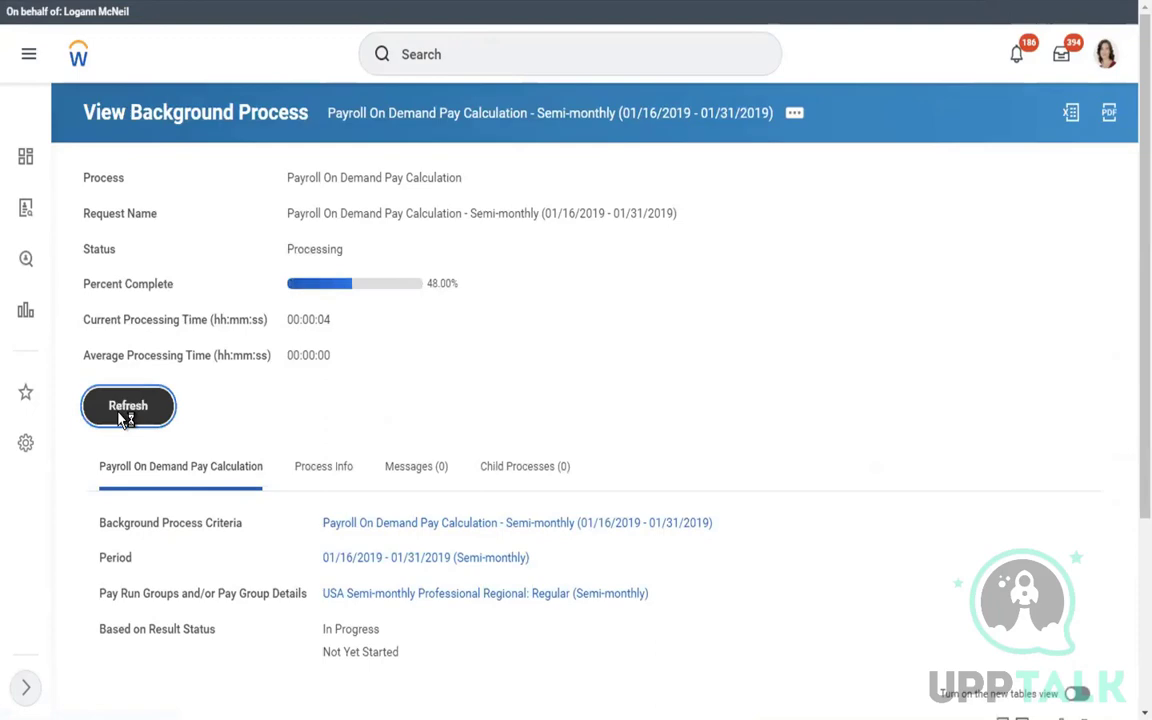
{"action": "left_click", "coordinate": [122, 415]}
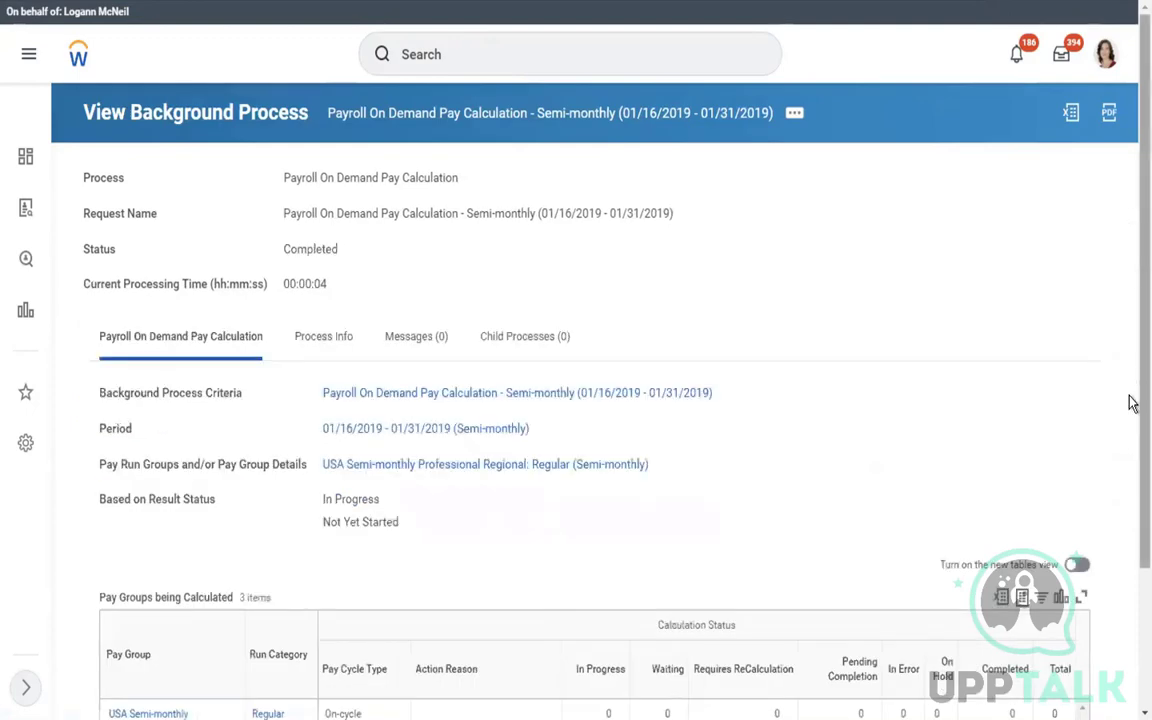
Examine the in-progress off-cycle Overpayment result and its available actions, then close the details.
{"action": "scroll", "coordinate": [1132, 402], "scroll_direction": "down", "scroll_amount": 2}
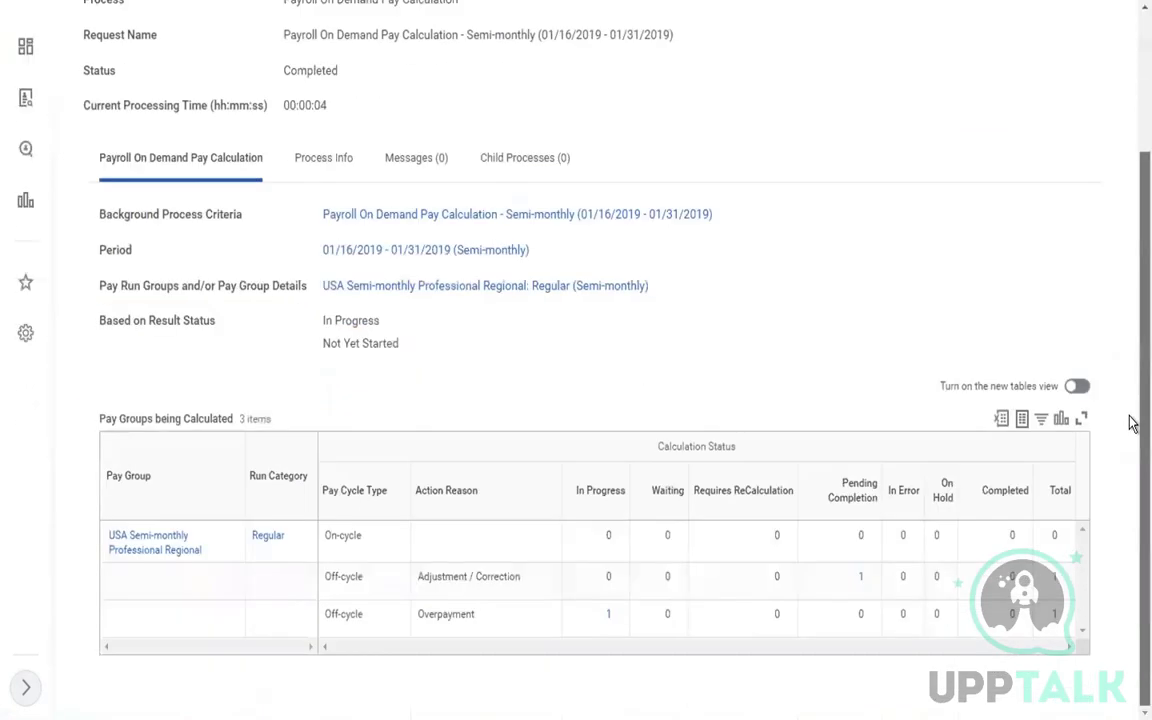
{"action": "left_click", "coordinate": [613, 616]}
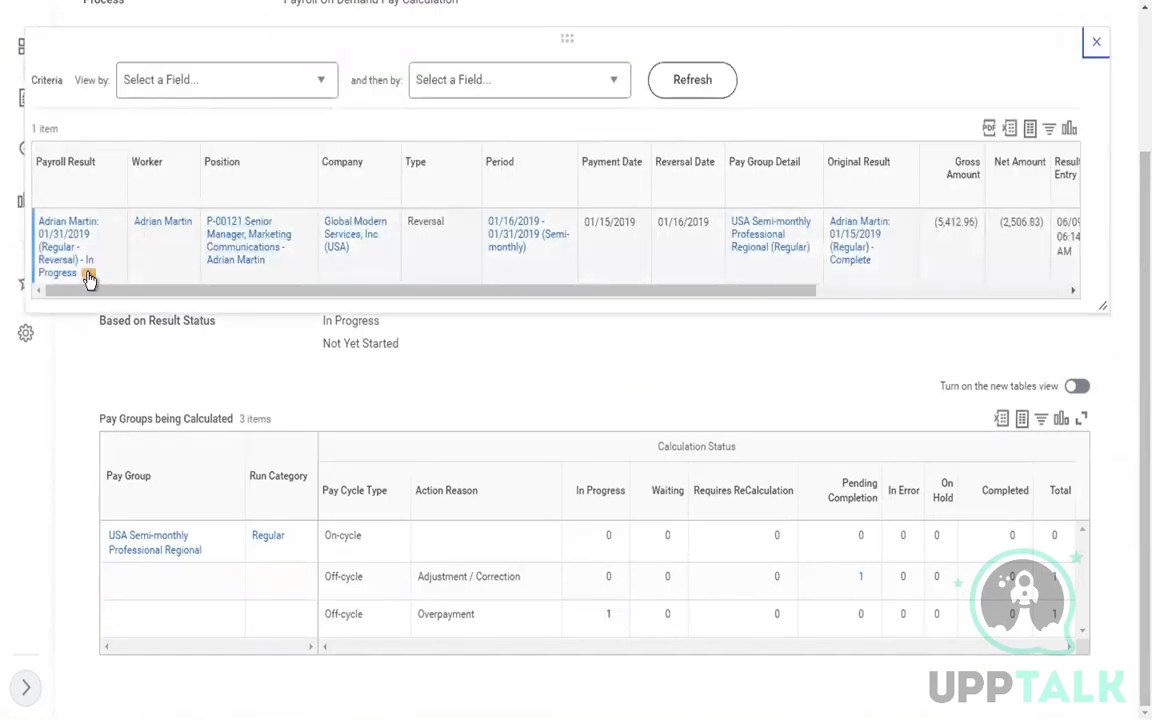
{"action": "left_click", "coordinate": [88, 276]}
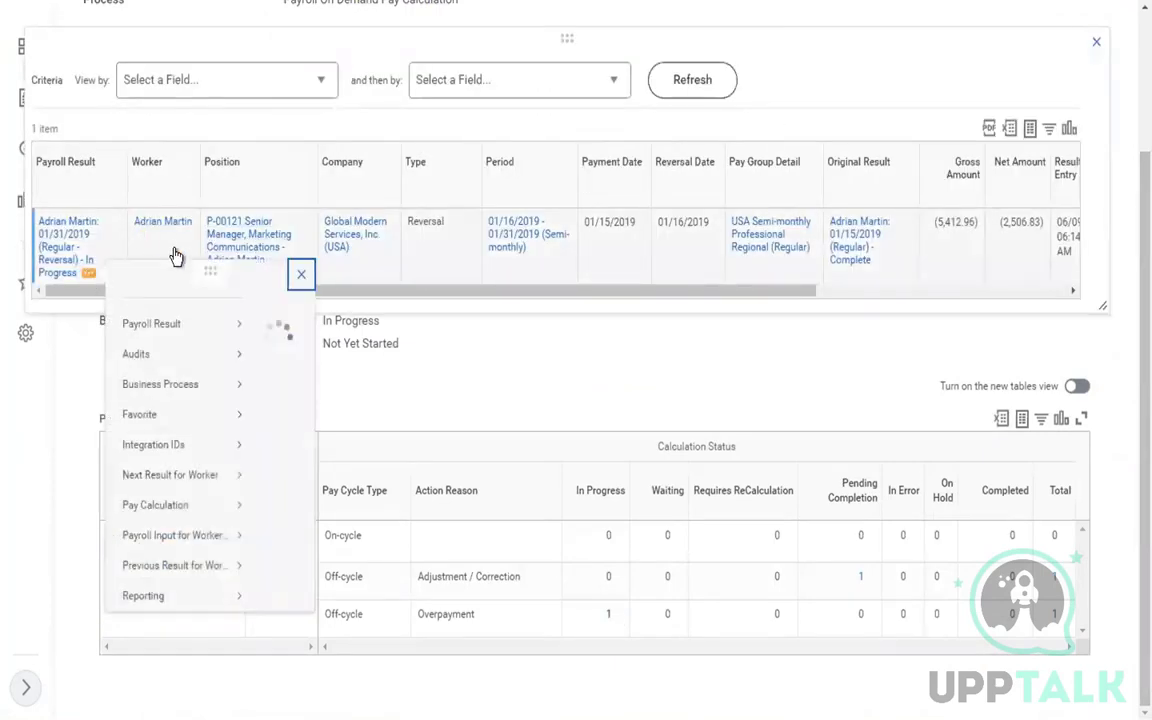
{"action": "mouse_move", "coordinate": [190, 342]}
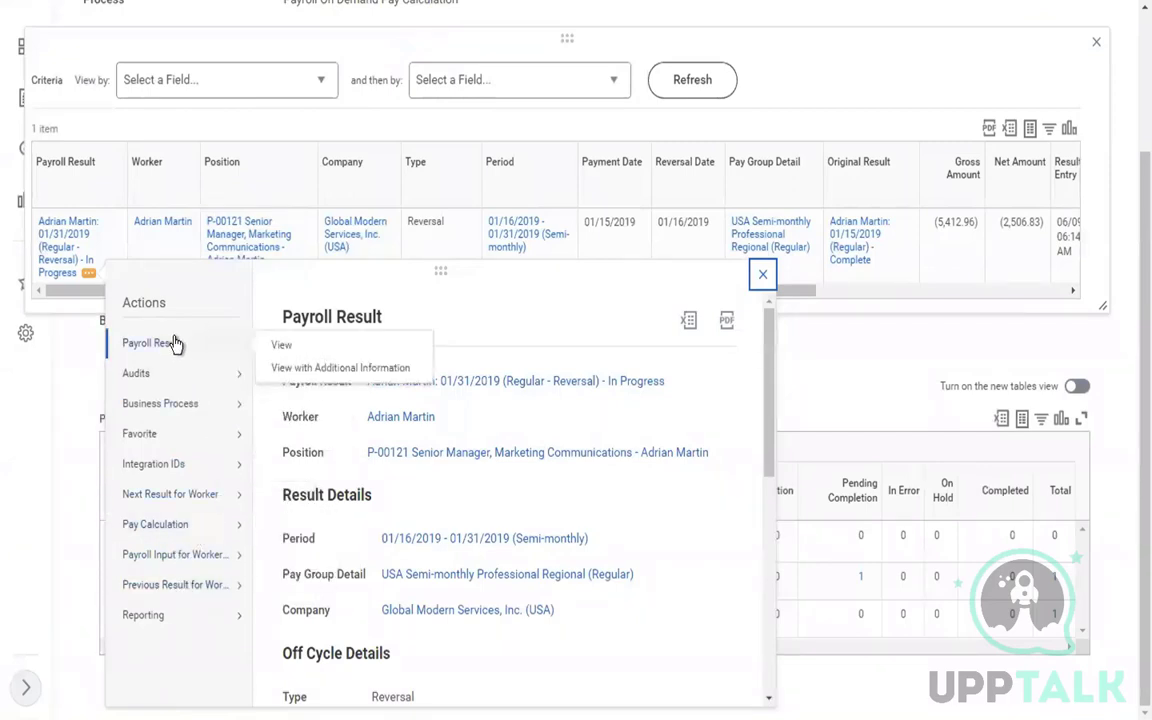
{"action": "mouse_move", "coordinate": [165, 373]}
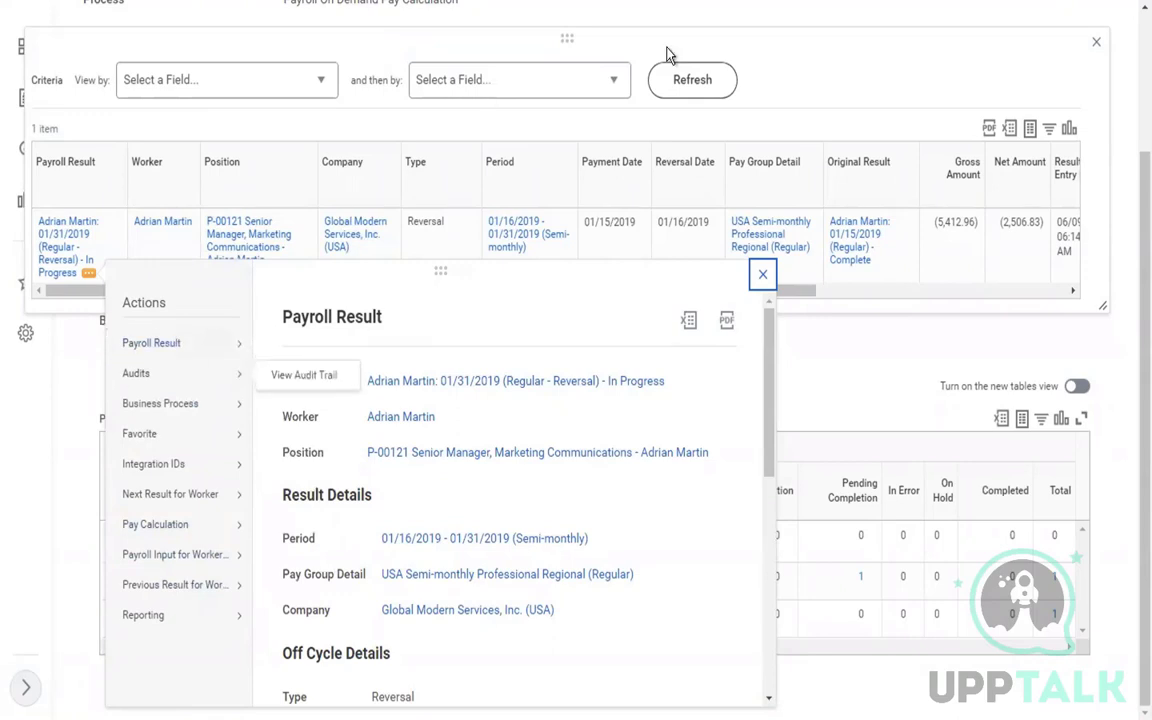
{"action": "triple_click", "coordinate": [832, 92]}
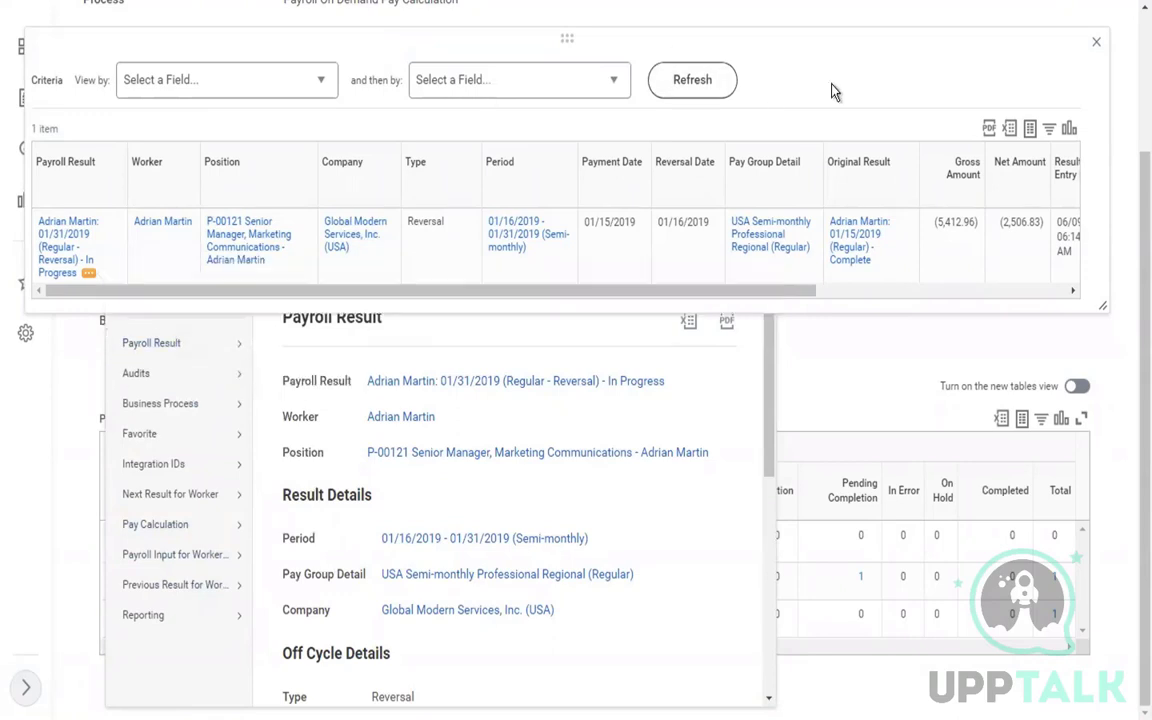
{"action": "left_click", "coordinate": [1095, 45]}
{"action": "left_click", "coordinate": [758, 274]}
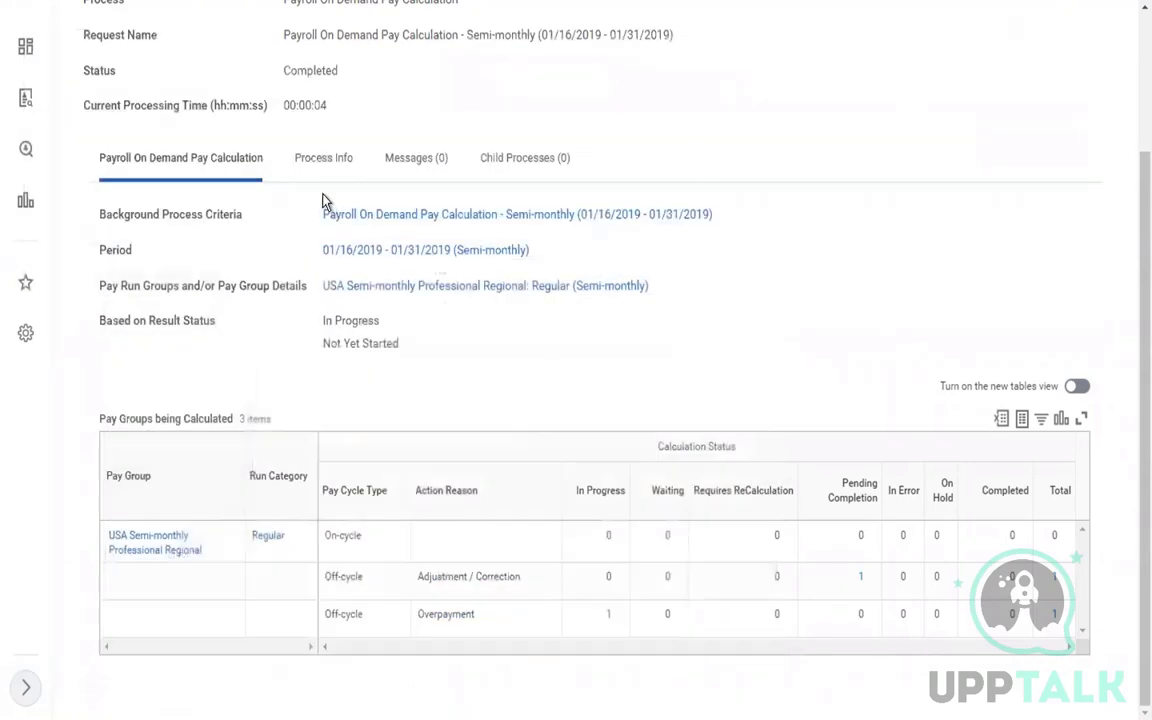
Open the off-cycle Adjustment / Correction result from its total and review its amounts, calculation status and payment details.
{"action": "scroll", "coordinate": [1131, 300], "scroll_direction": "up", "scroll_amount": 3}
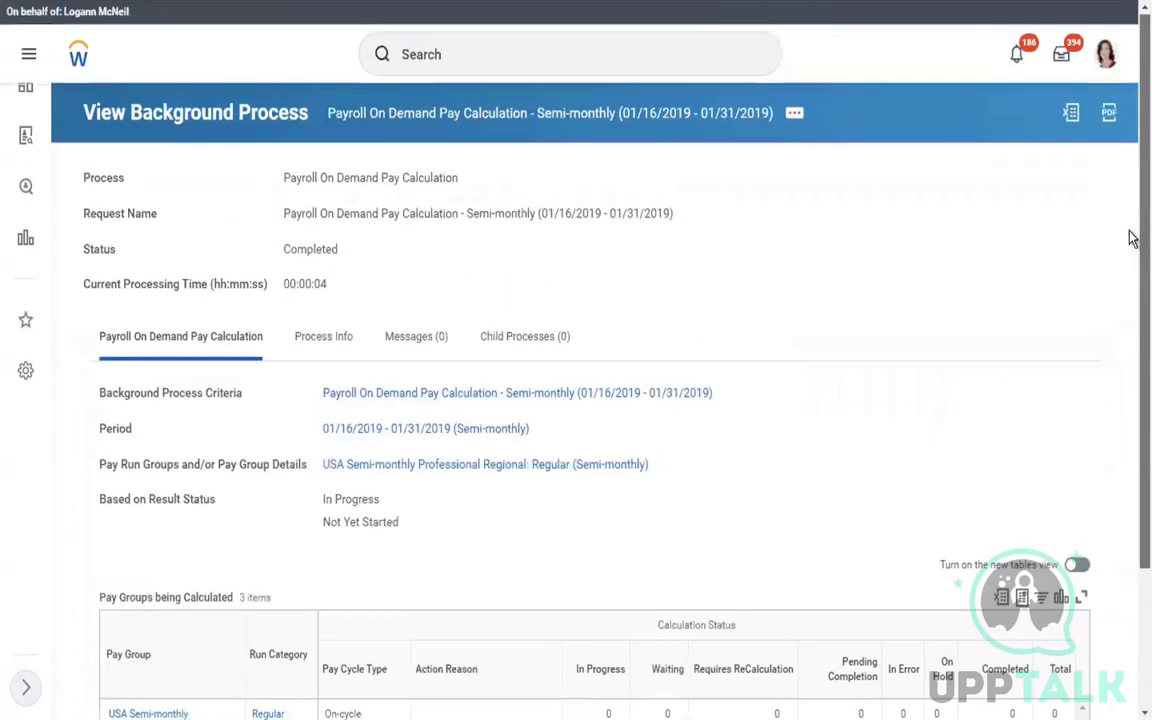
{"action": "scroll", "coordinate": [1131, 304], "scroll_direction": "down", "scroll_amount": 1}
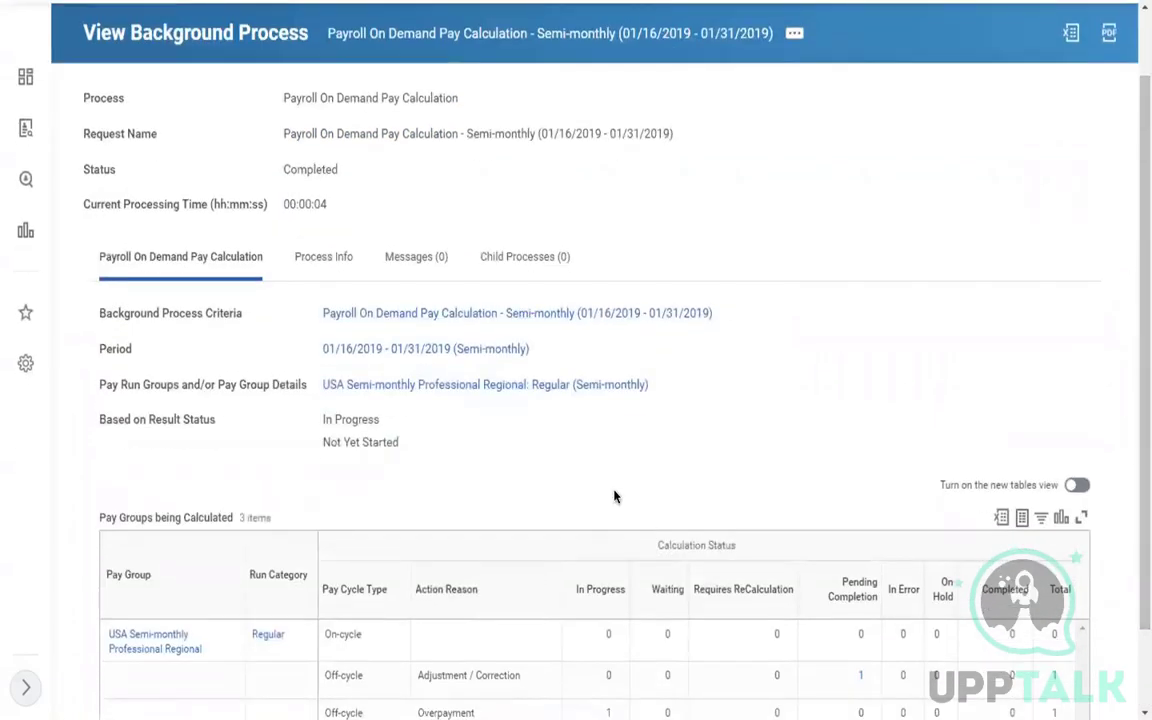
{"action": "left_click", "coordinate": [1053, 677]}
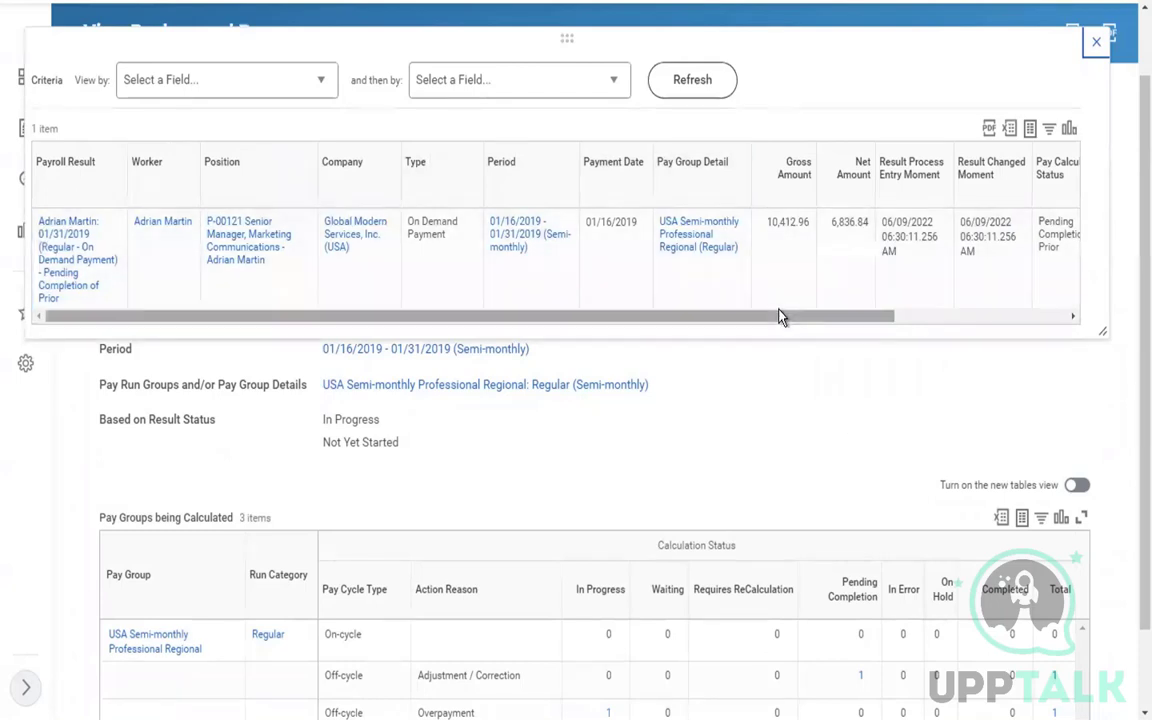
{"action": "left_click_drag", "start_coordinate": [780, 315], "coordinate": [997, 305]}
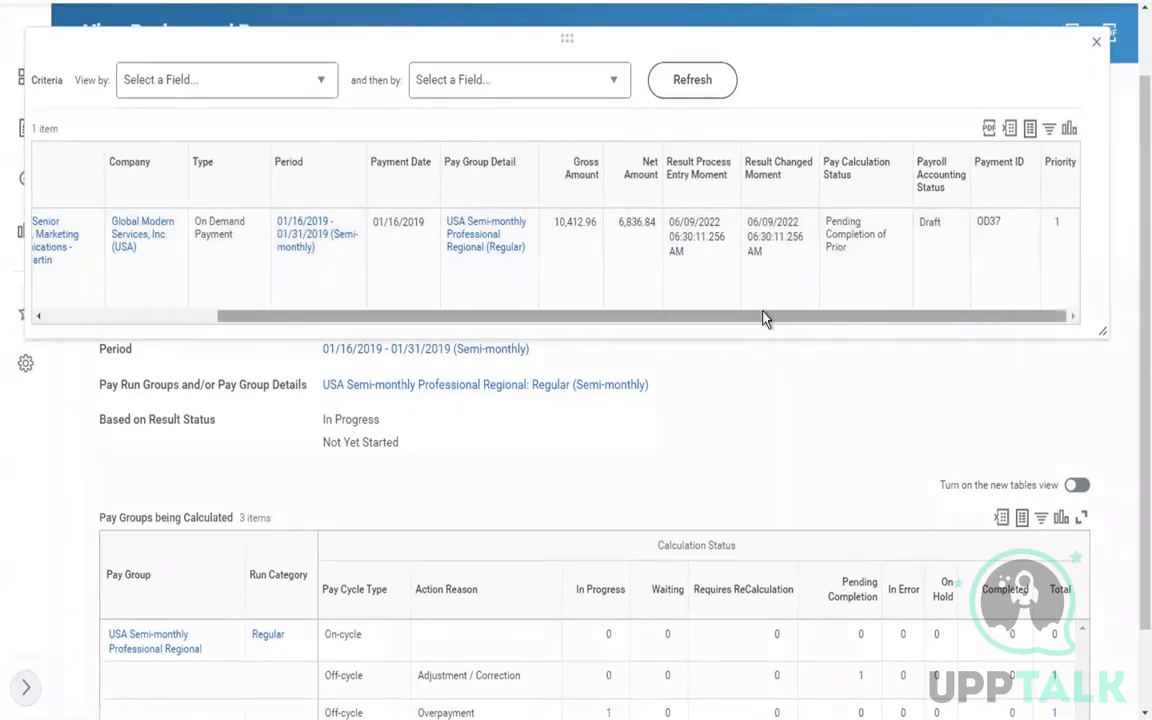
{"action": "left_click_drag", "start_coordinate": [765, 318], "coordinate": [443, 305]}
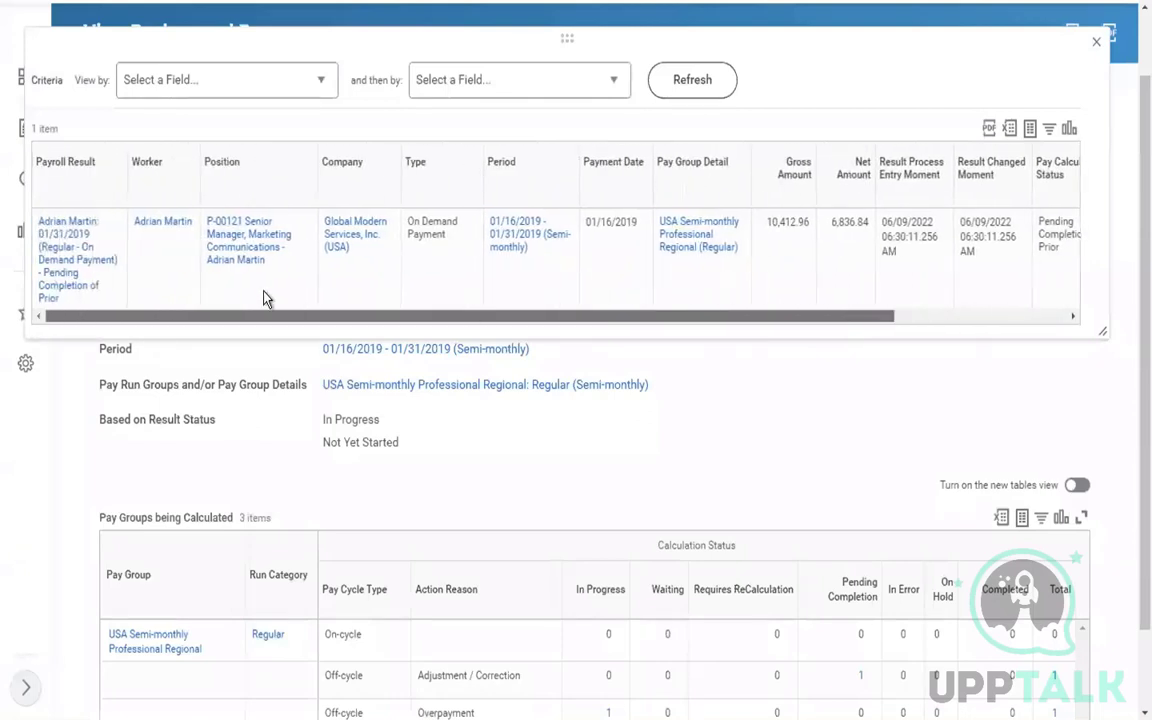
{"action": "left_click_drag", "start_coordinate": [264, 292], "coordinate": [130, 293]}
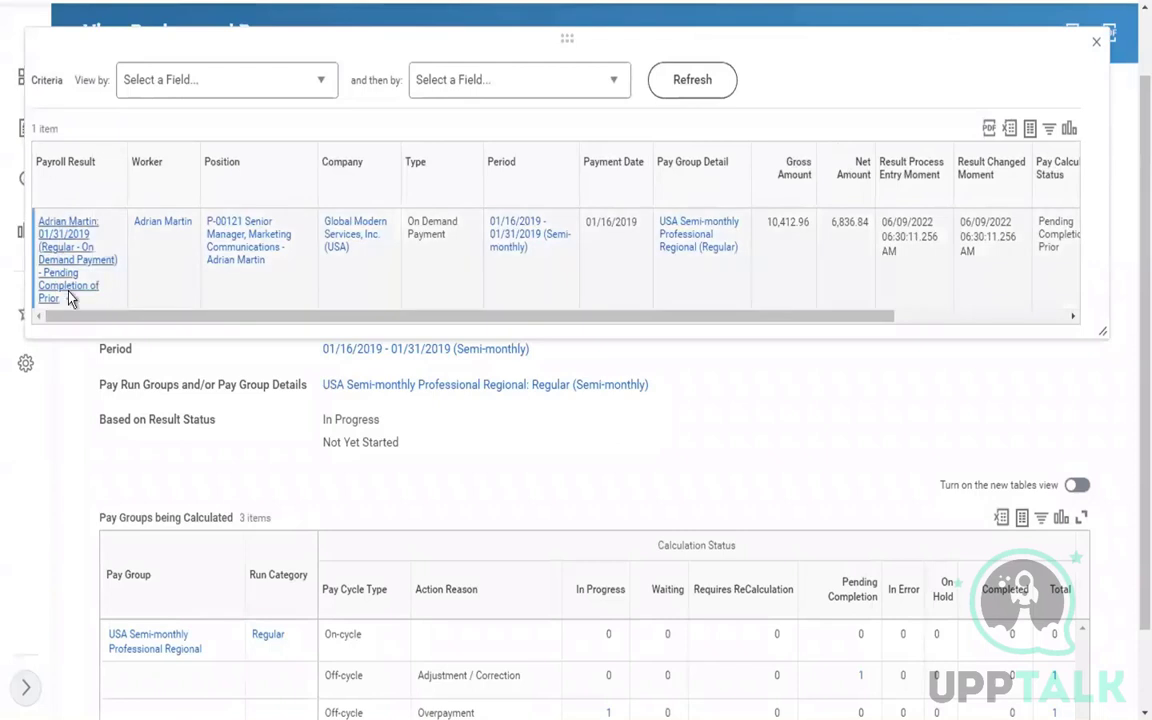
Request the payslip image for the worker's on-demand payment result and choose to be notified later.
{"action": "left_click", "coordinate": [70, 299]}
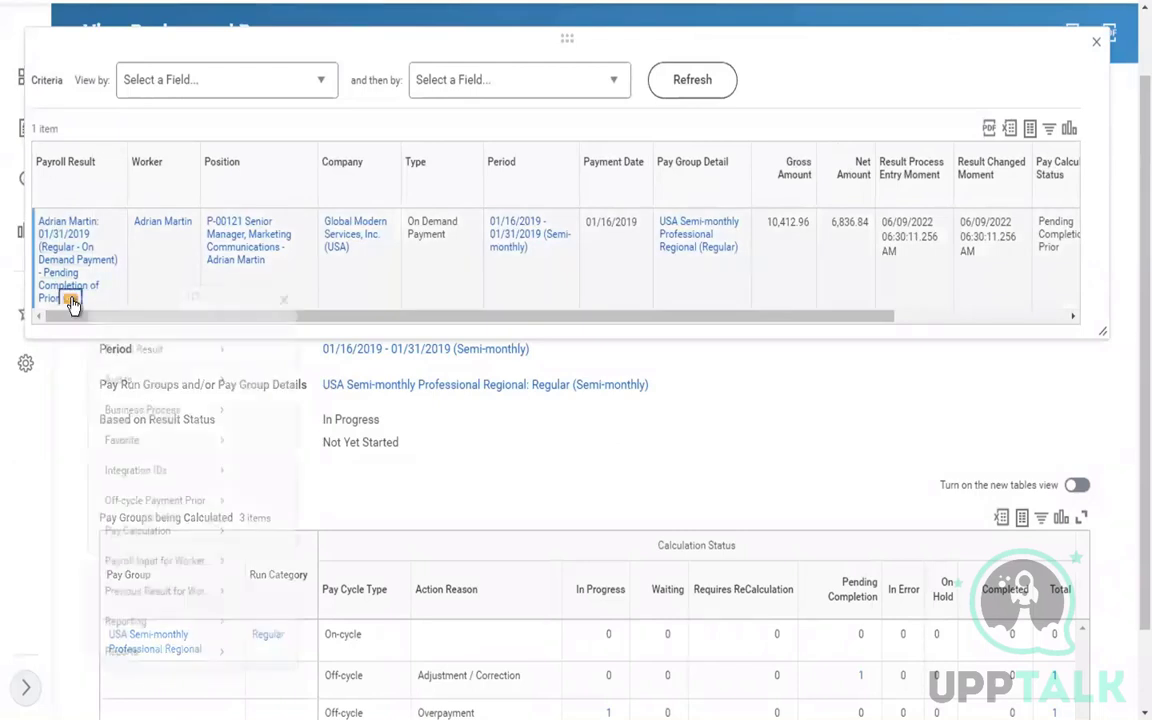
{"action": "mouse_move", "coordinate": [160, 374]}
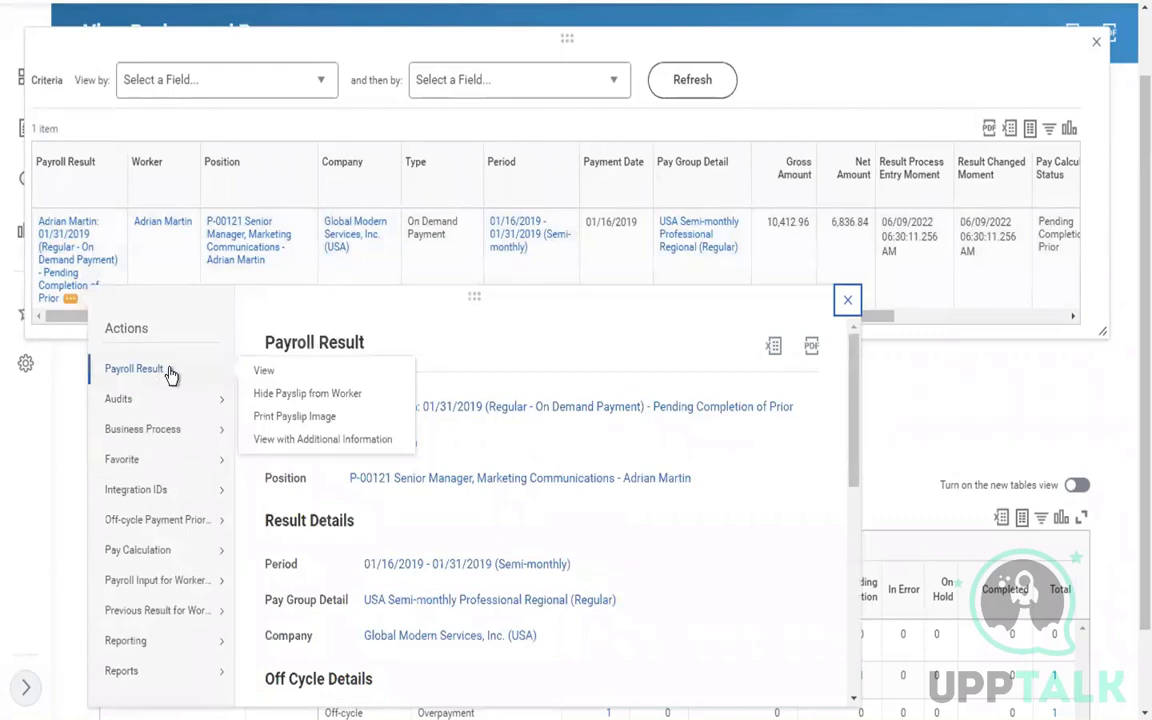
{"action": "left_click", "coordinate": [292, 416]}
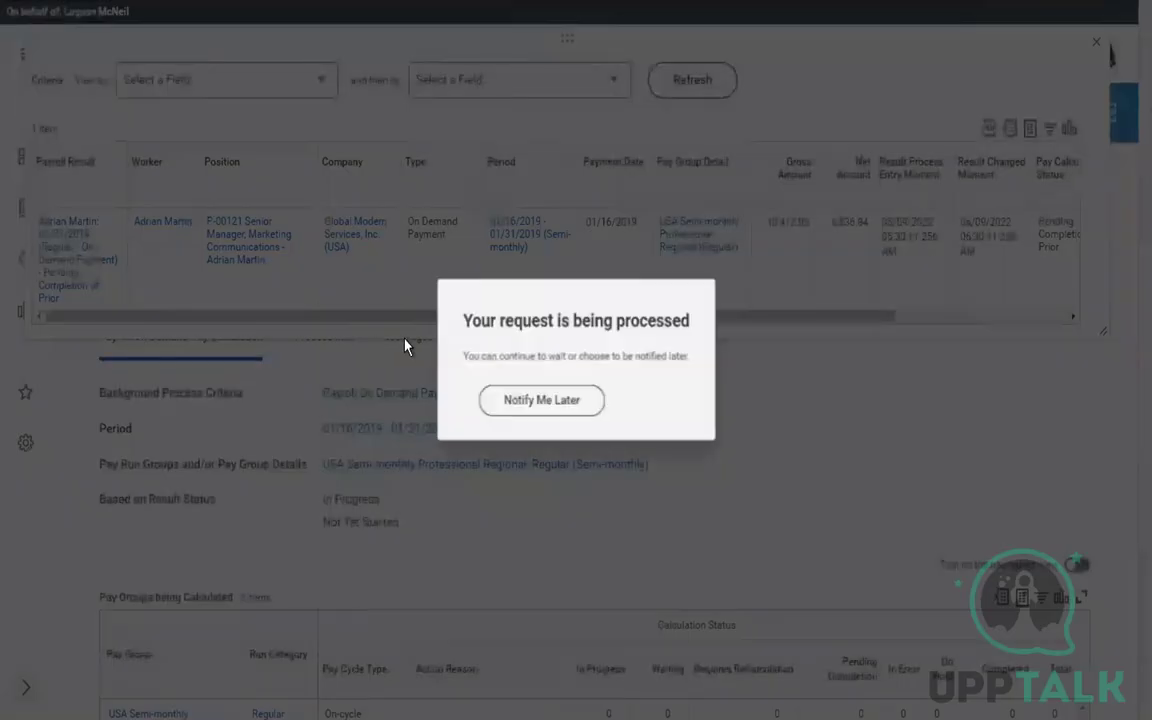
{"action": "left_click", "coordinate": [508, 400]}
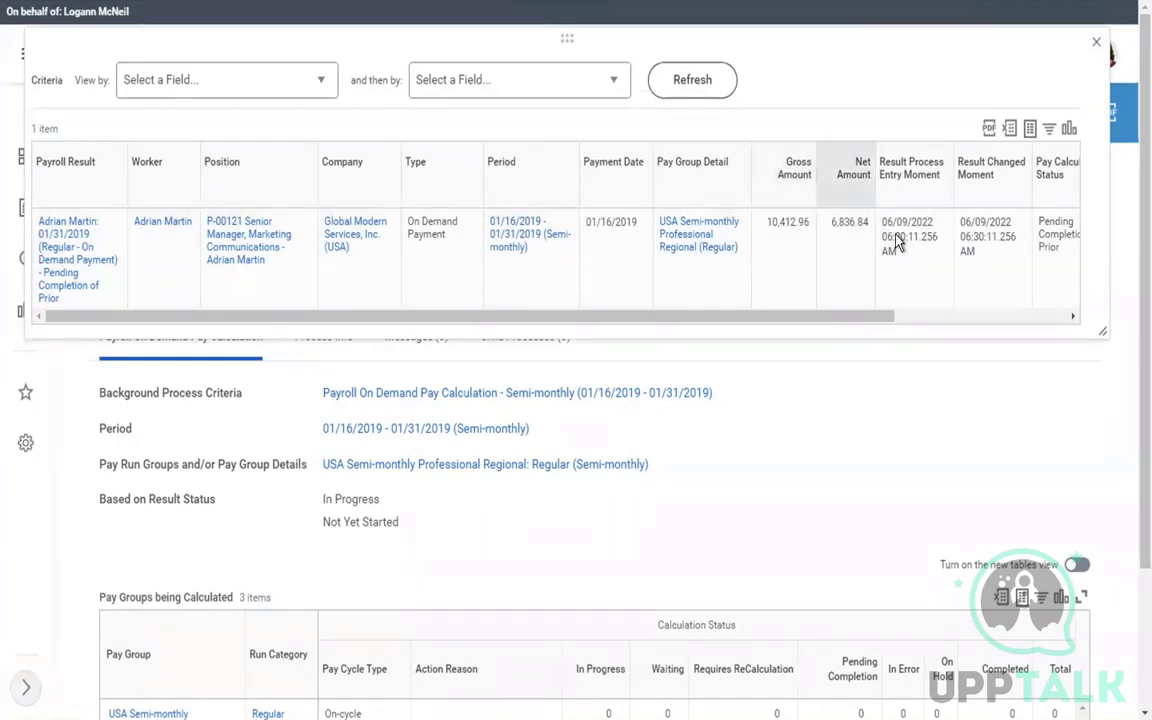
Check the on-demand result's remaining columns, close the details and review the calculation status by pay group.
{"action": "left_click_drag", "start_coordinate": [848, 324], "coordinate": [1039, 314]}
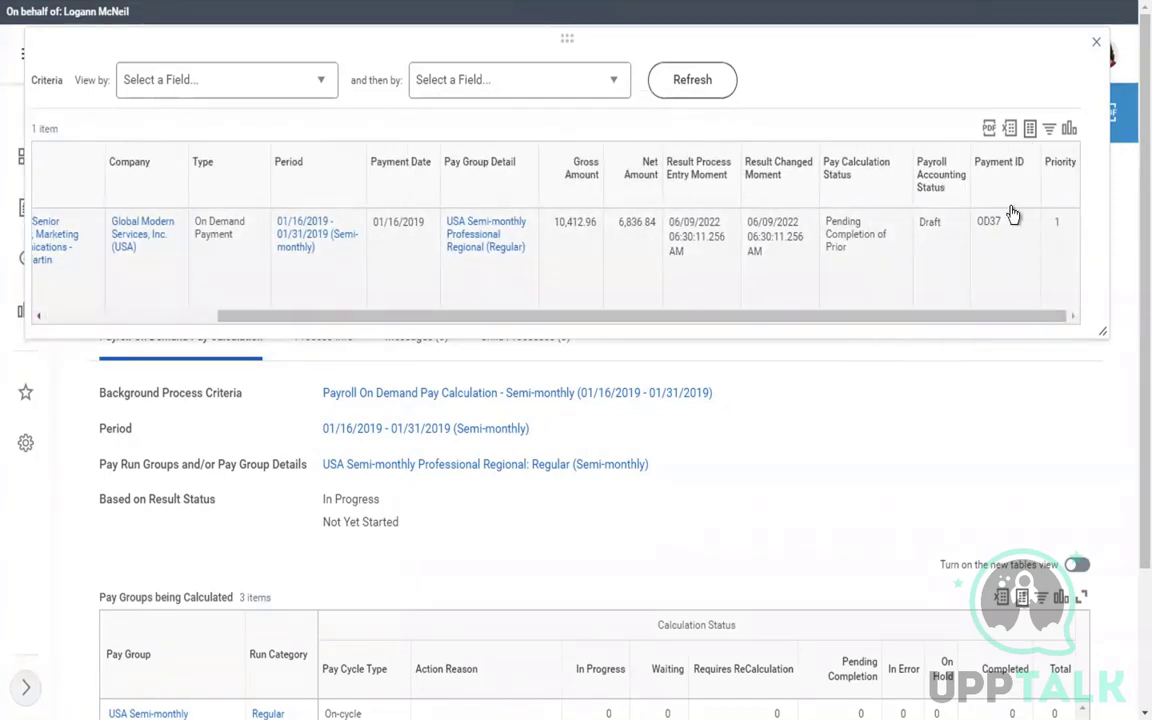
{"action": "left_click", "coordinate": [1095, 46]}
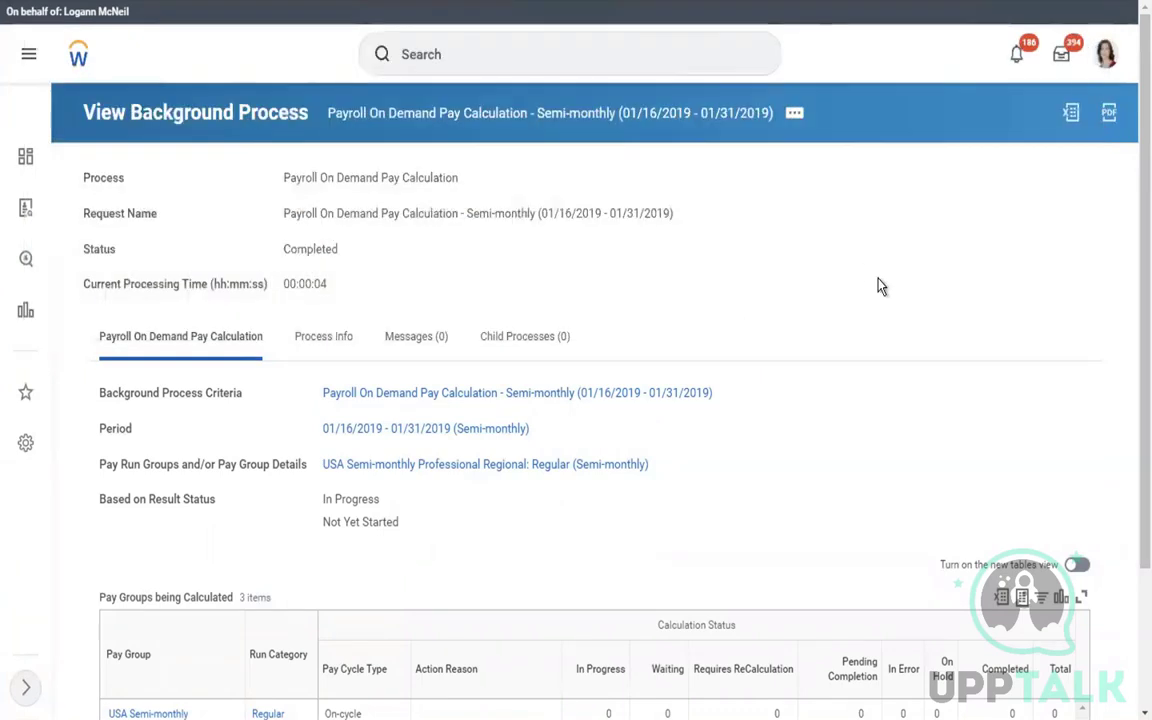
{"action": "scroll", "coordinate": [1131, 589], "scroll_direction": "down", "scroll_amount": 2}
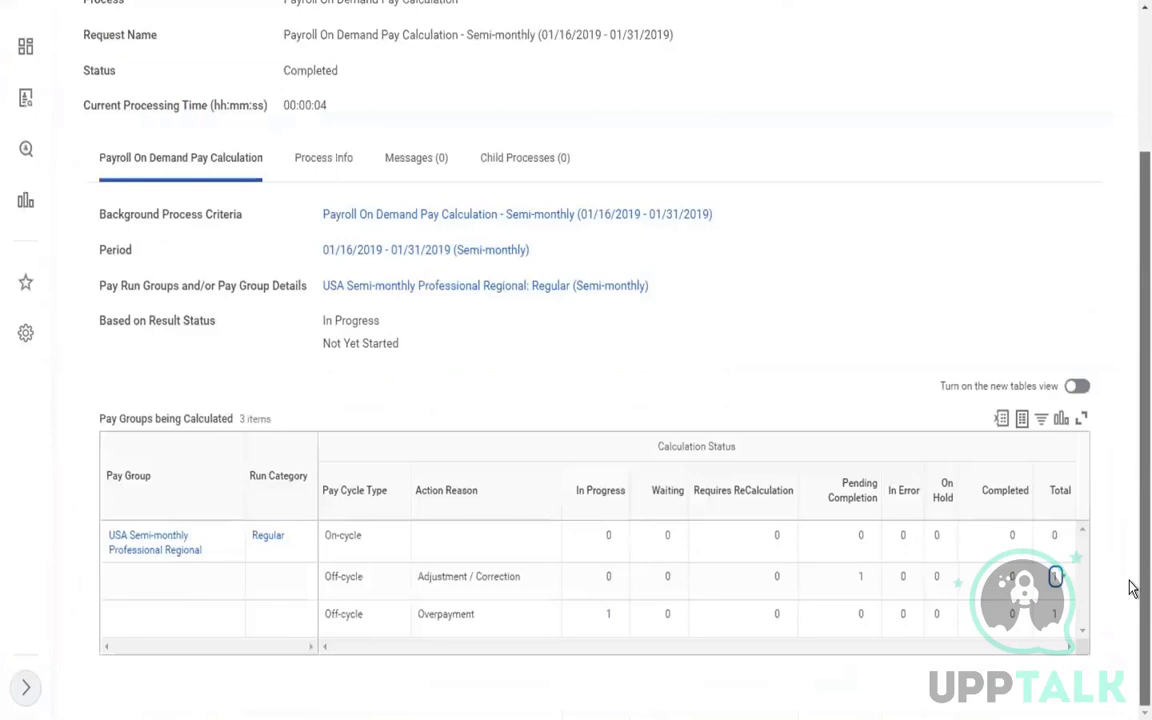
{"action": "scroll", "coordinate": [510, 384], "scroll_direction": "up", "scroll_amount": 1}
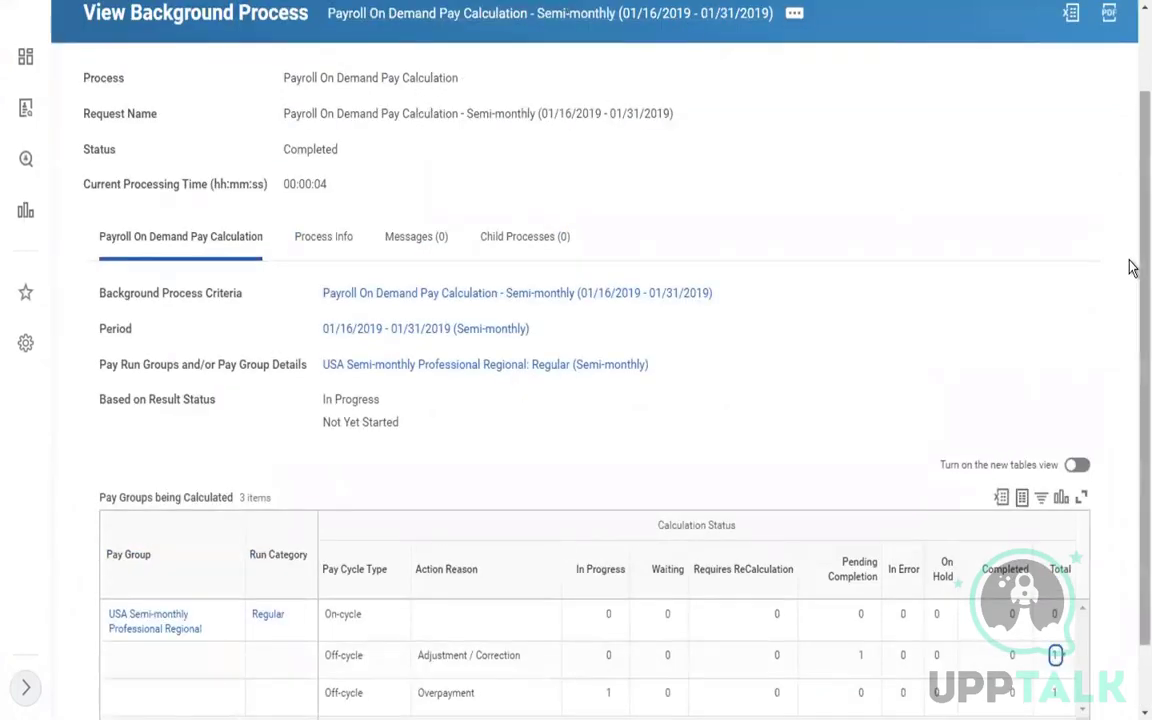
{"action": "scroll", "coordinate": [710, 72], "scroll_direction": "up", "scroll_amount": 1}
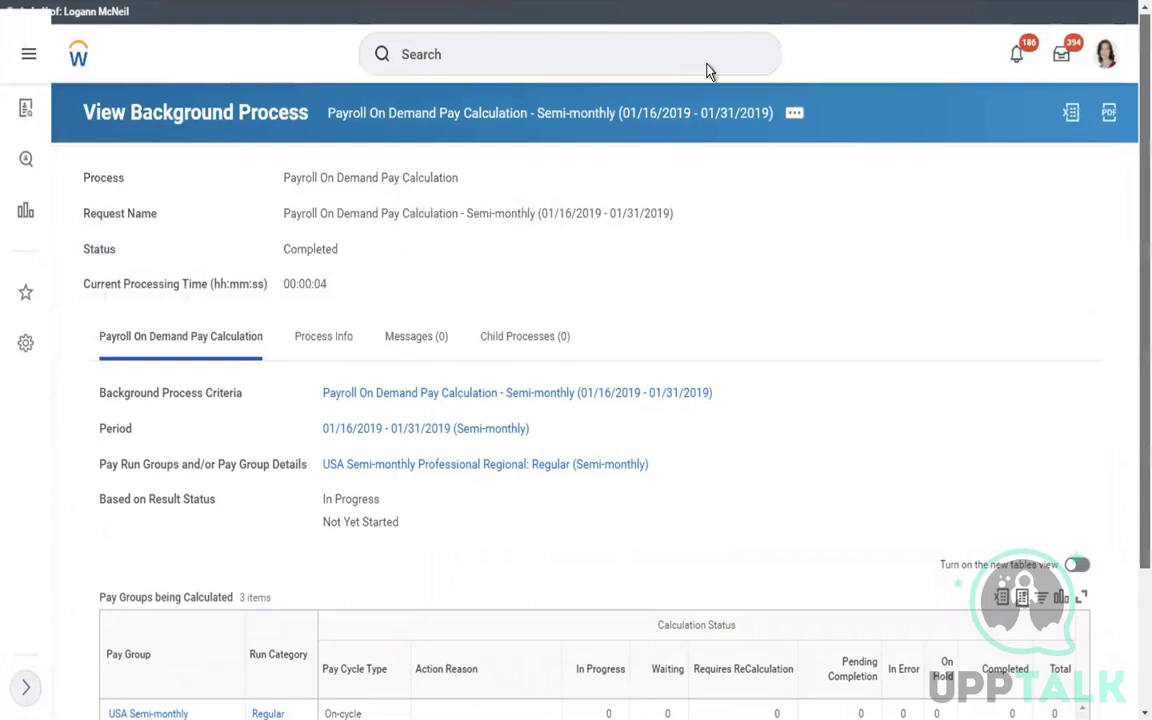
Search for the worker by name and open the payroll results in the Pay section of their profile.
{"action": "left_click", "coordinate": [409, 58]}
{"action": "type", "text": "ria"}
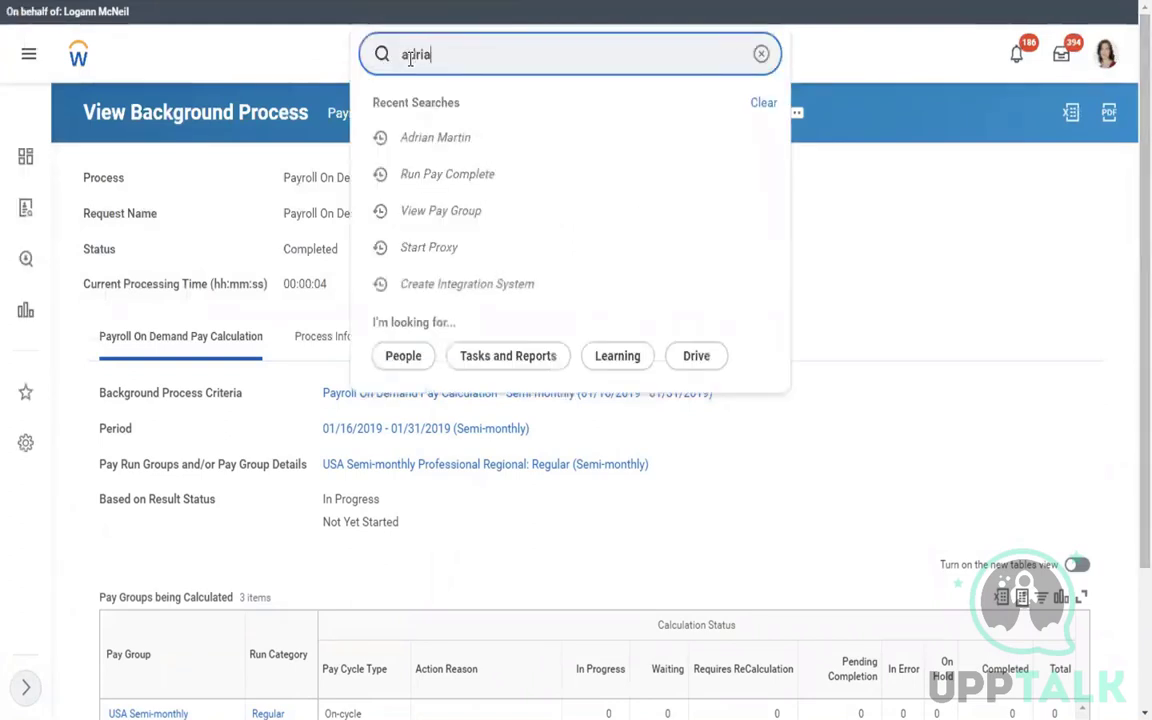
{"action": "type", "text": "n marti"}
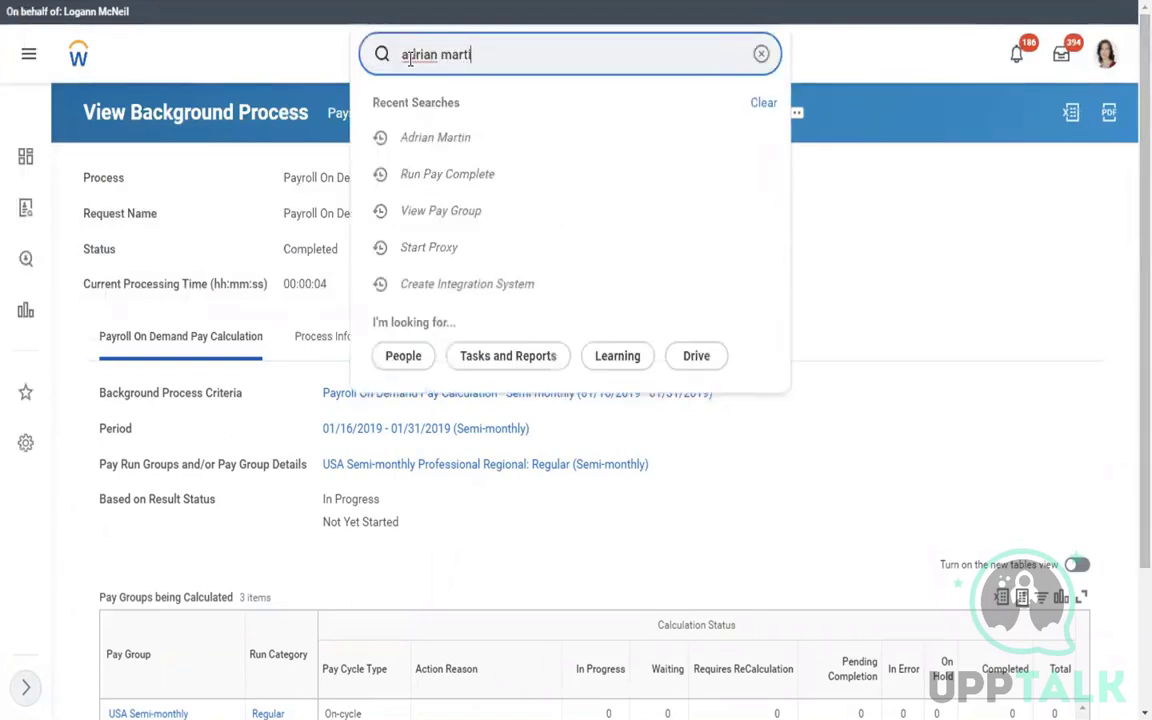
{"action": "left_click", "coordinate": [457, 109]}
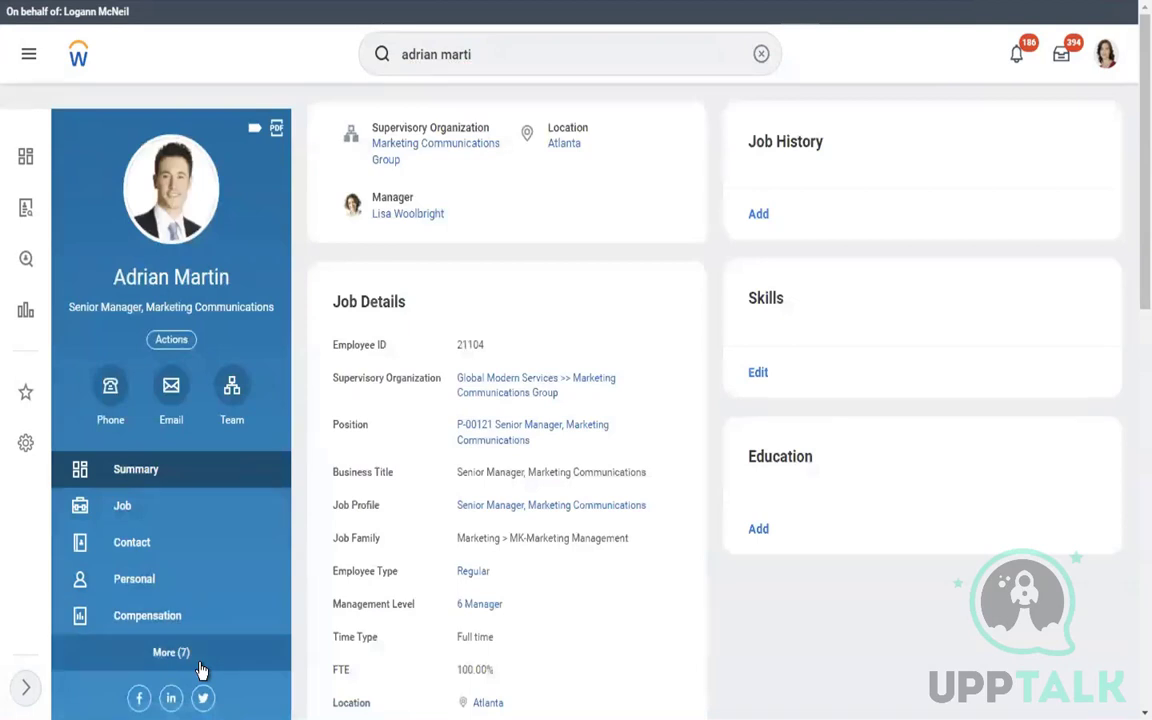
{"action": "left_click", "coordinate": [204, 667]}
{"action": "left_click", "coordinate": [159, 661]}
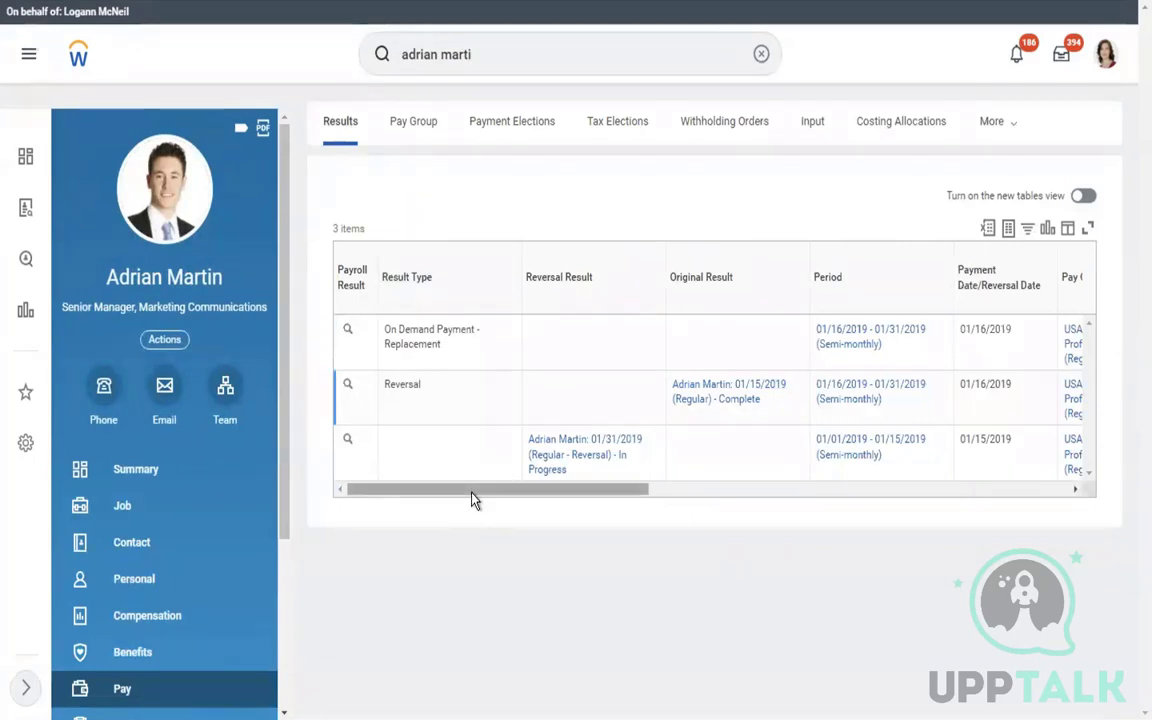
{"action": "left_click_drag", "start_coordinate": [473, 492], "coordinate": [296, 419]}
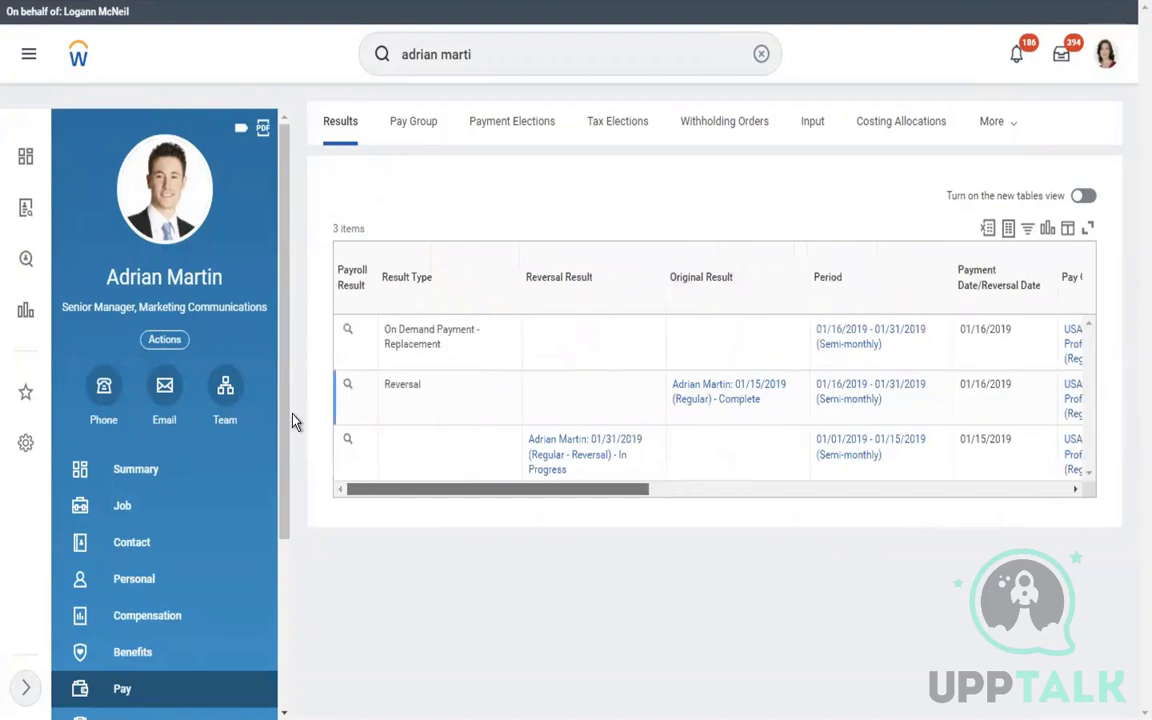
Open the pay calculation accounting for the On Demand Payment - Replacement result and examine its journal lines.
{"action": "left_click", "coordinate": [363, 333]}
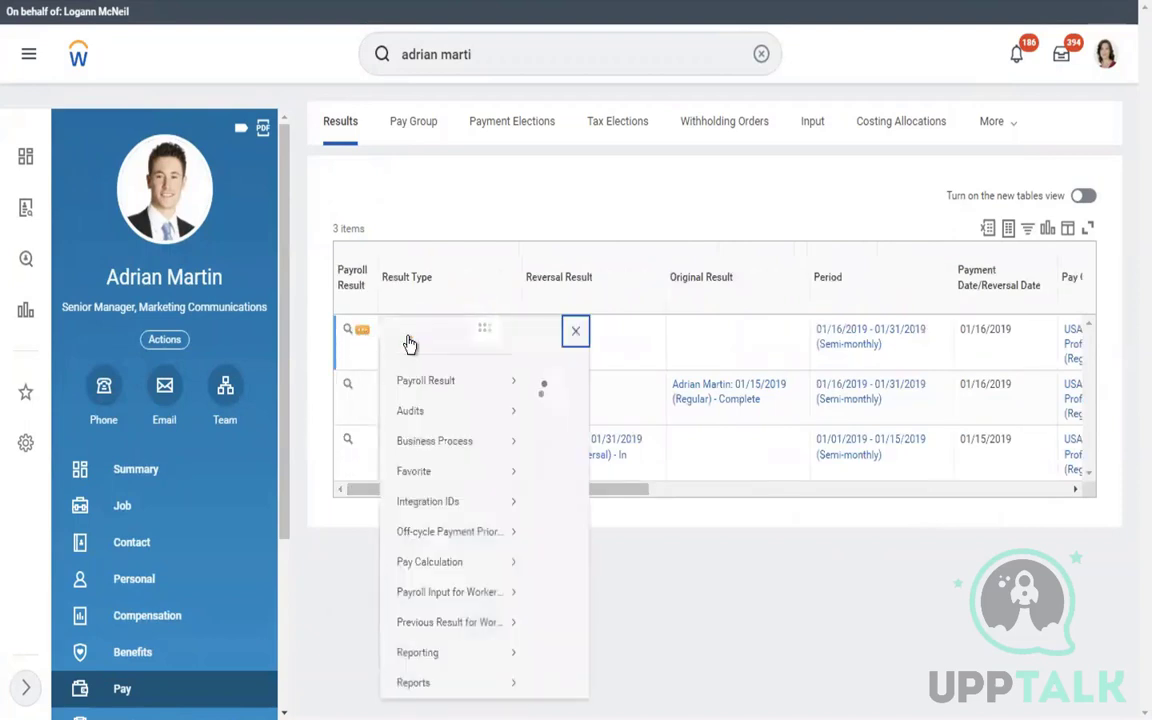
{"action": "mouse_move", "coordinate": [444, 400]}
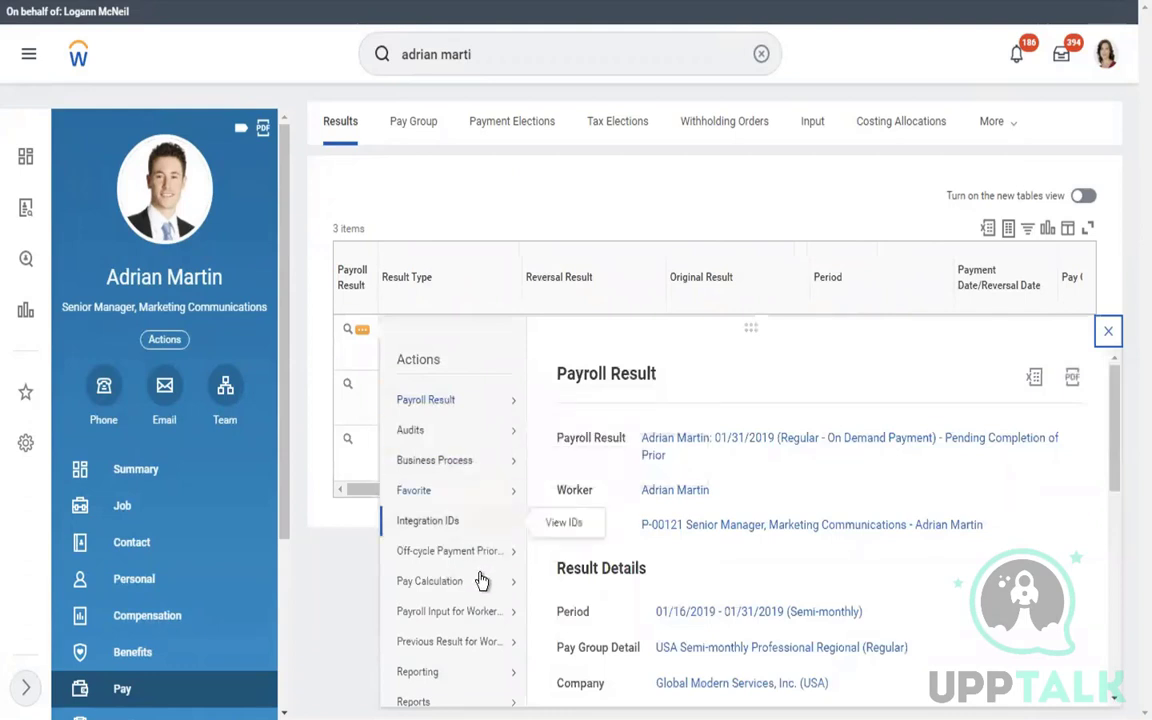
{"action": "mouse_move", "coordinate": [462, 582]}
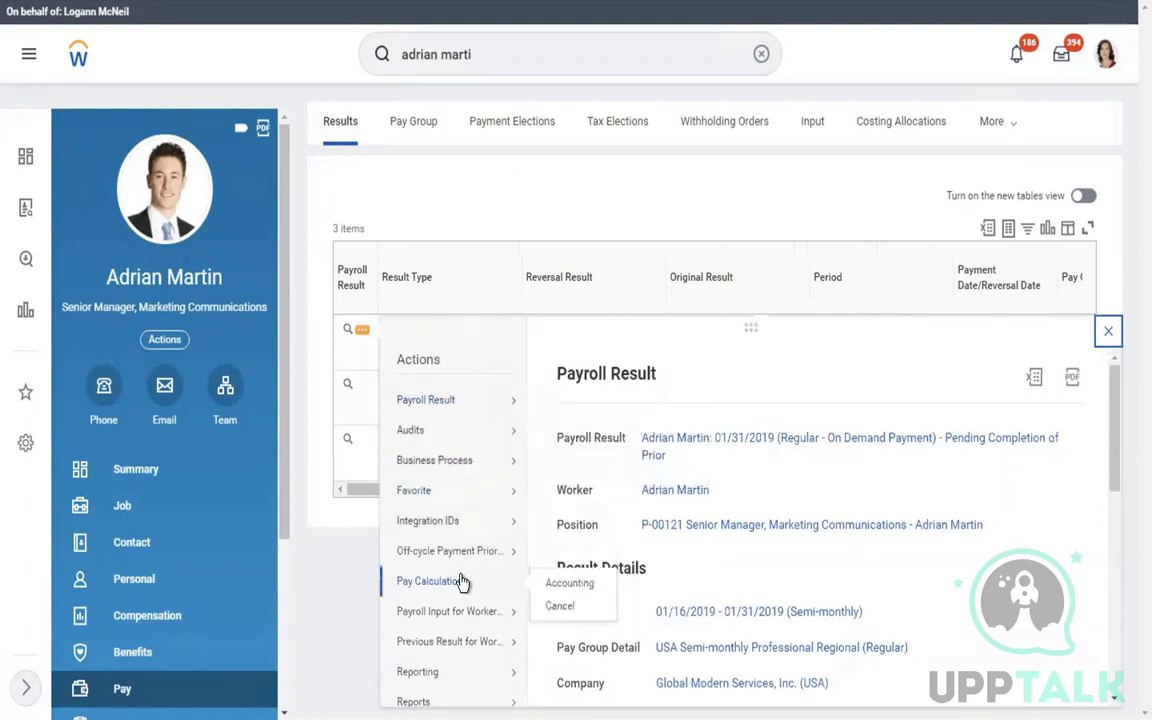
{"action": "left_click", "coordinate": [566, 584]}
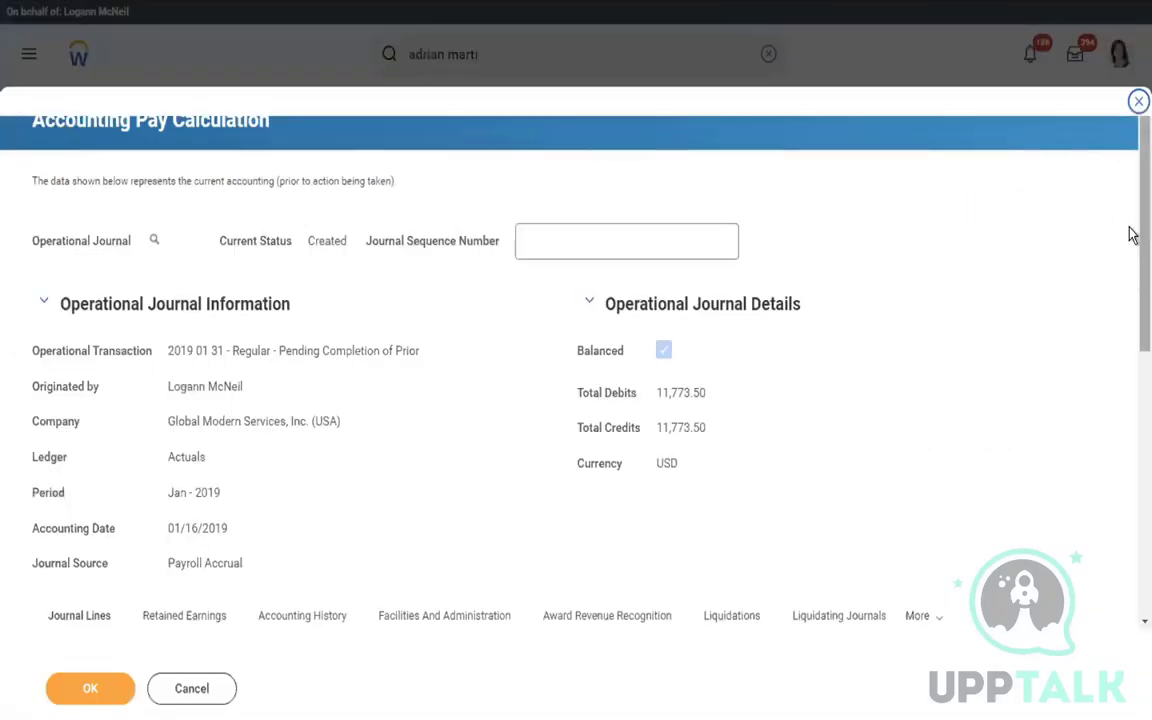
{"action": "scroll", "coordinate": [1131, 378], "scroll_direction": "down", "scroll_amount": 5}
{"action": "scroll", "coordinate": [1131, 470], "scroll_direction": "down", "scroll_amount": 1}
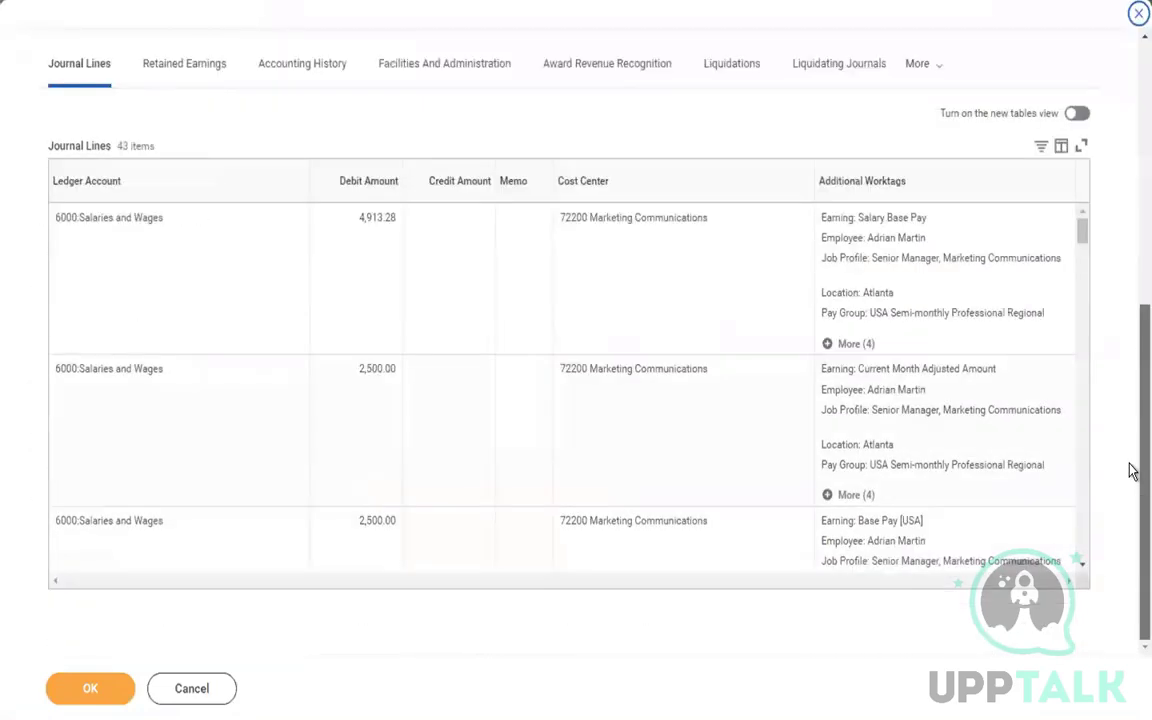
Confirm the pay calculation accounting and review the resulting operational journal for the replacement payment.
{"action": "left_click", "coordinate": [84, 691]}
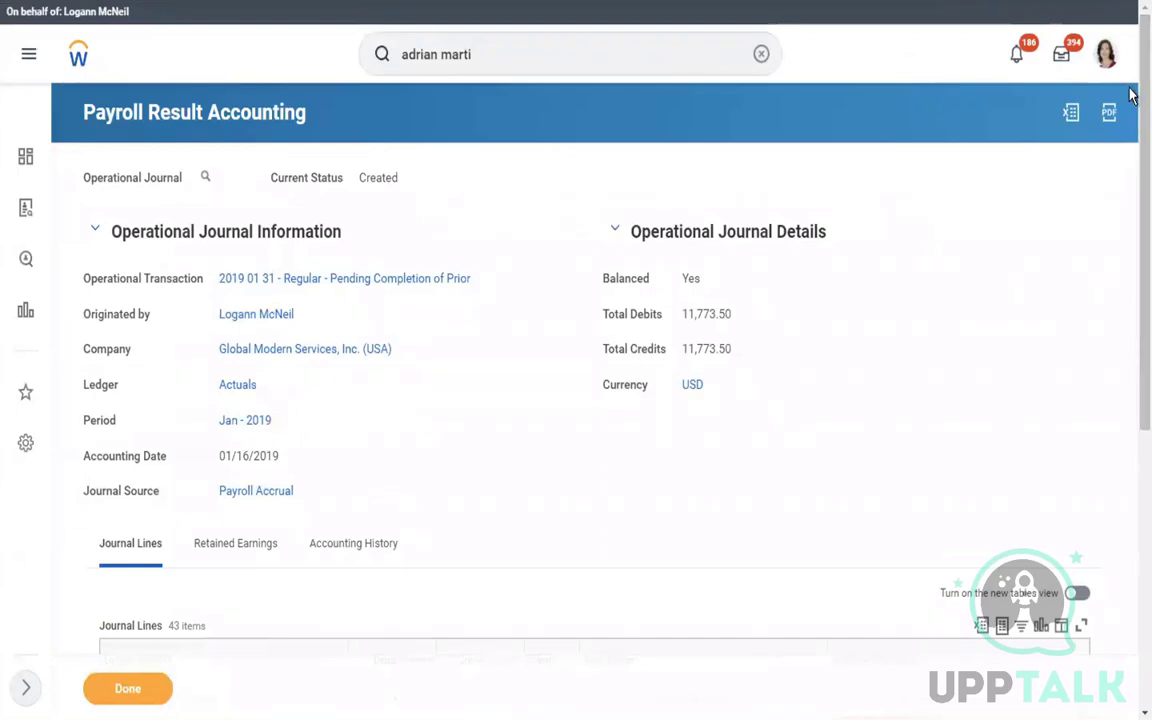
{"action": "scroll", "coordinate": [1130, 277], "scroll_direction": "down", "scroll_amount": 1}
{"action": "scroll", "coordinate": [1131, 300], "scroll_direction": "down", "scroll_amount": 4}
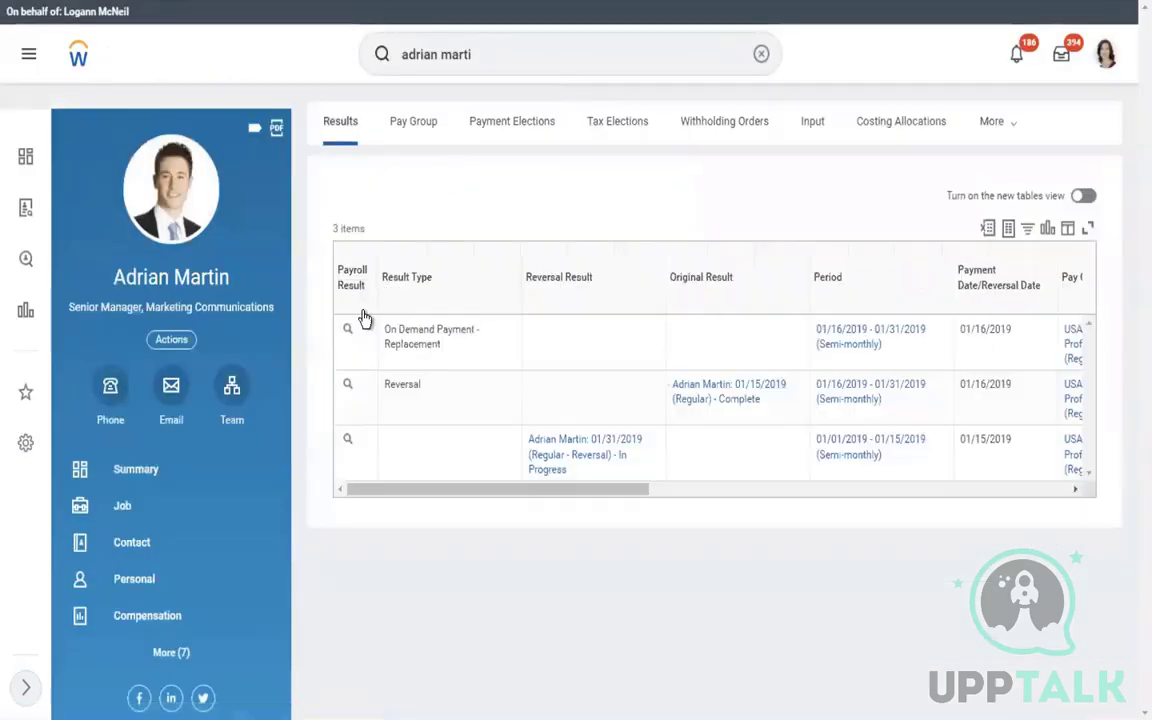
Examine the pay calculation actions available for the On Demand Payment - Replacement result and the original 01/15/2019 payroll result.
{"action": "mouse_move", "coordinate": [361, 330]}
{"action": "left_click", "coordinate": [361, 330]}
{"action": "mouse_move", "coordinate": [449, 584]}
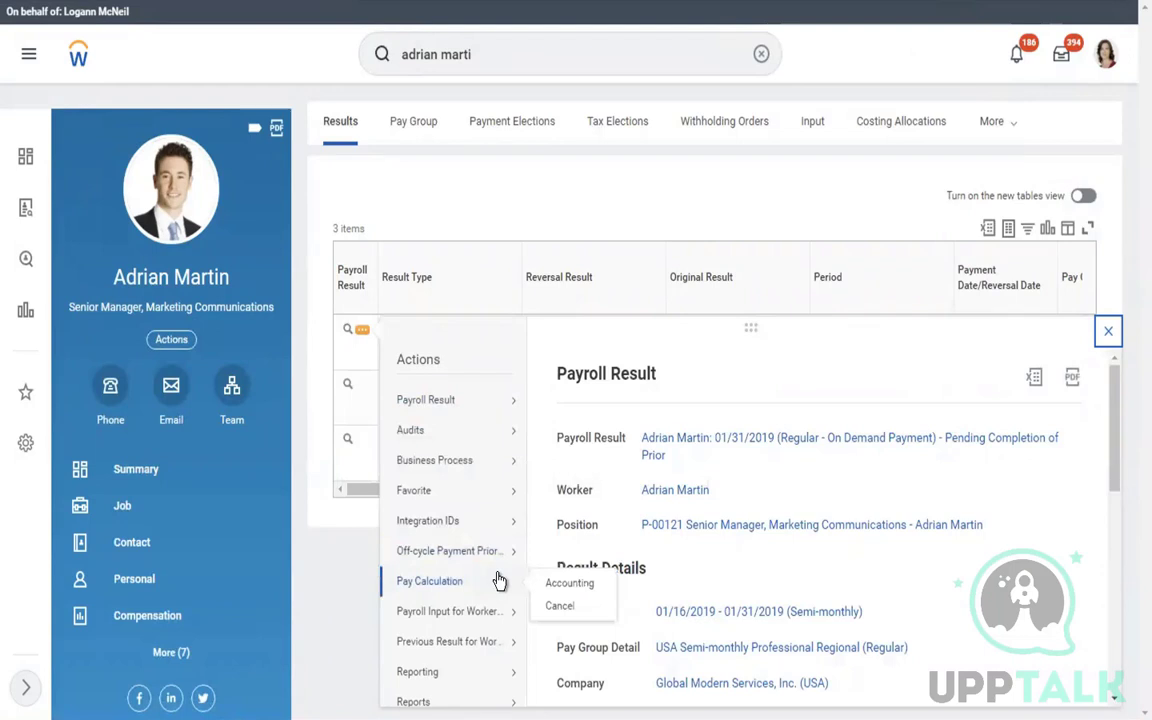
{"action": "double_click", "coordinate": [488, 193]}
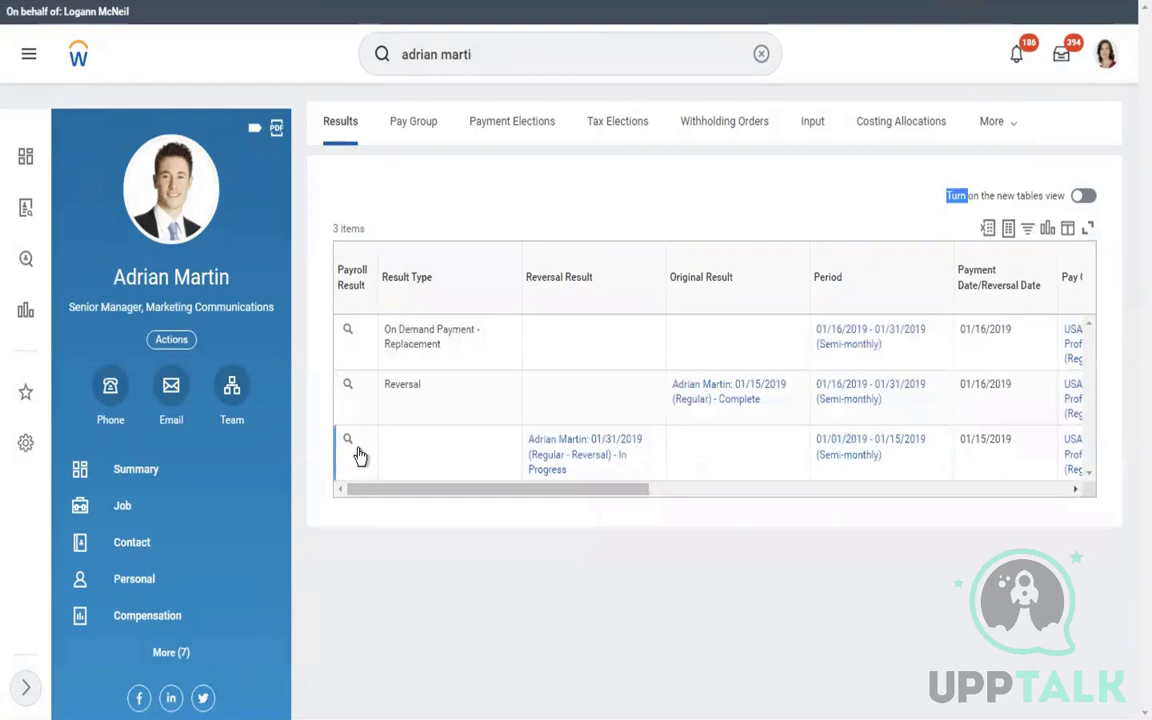
{"action": "mouse_move", "coordinate": [360, 448]}
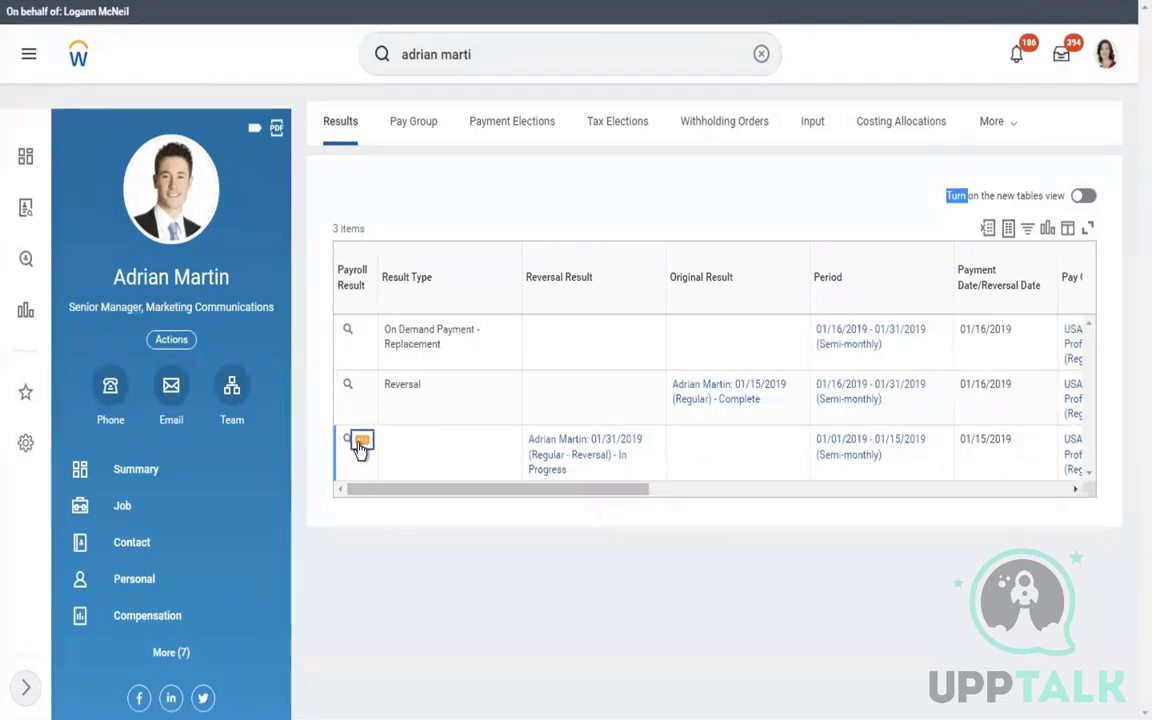
{"action": "left_click", "coordinate": [361, 443]}
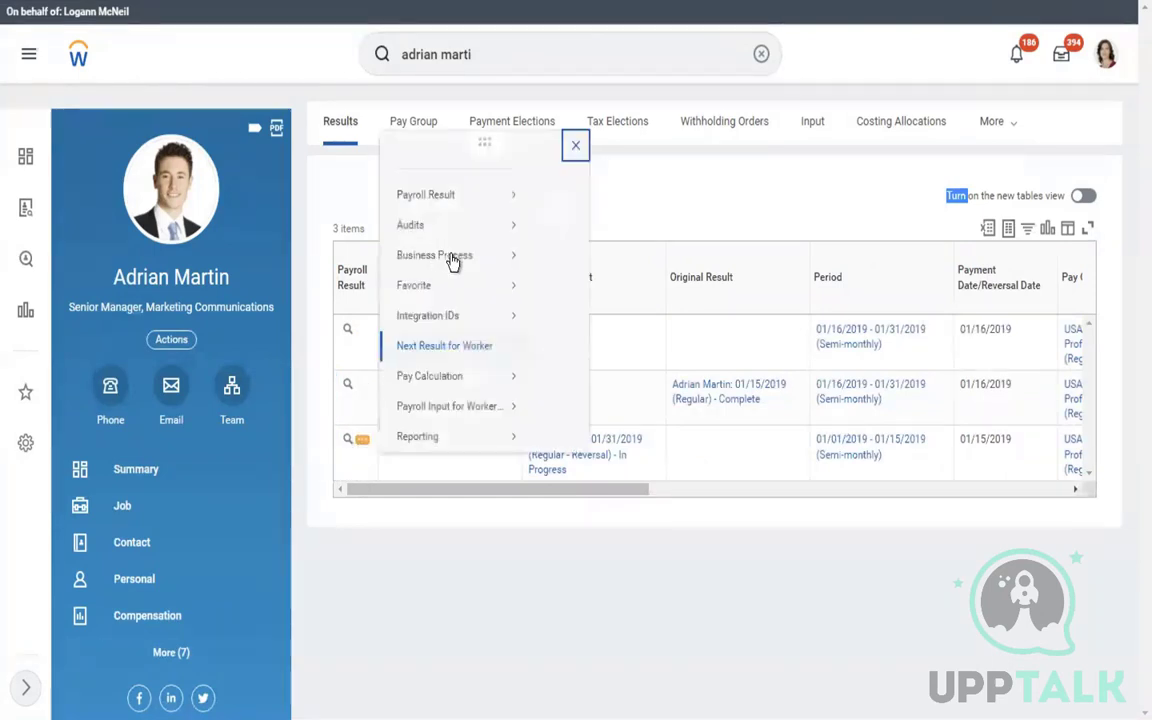
{"action": "mouse_move", "coordinate": [455, 295]}
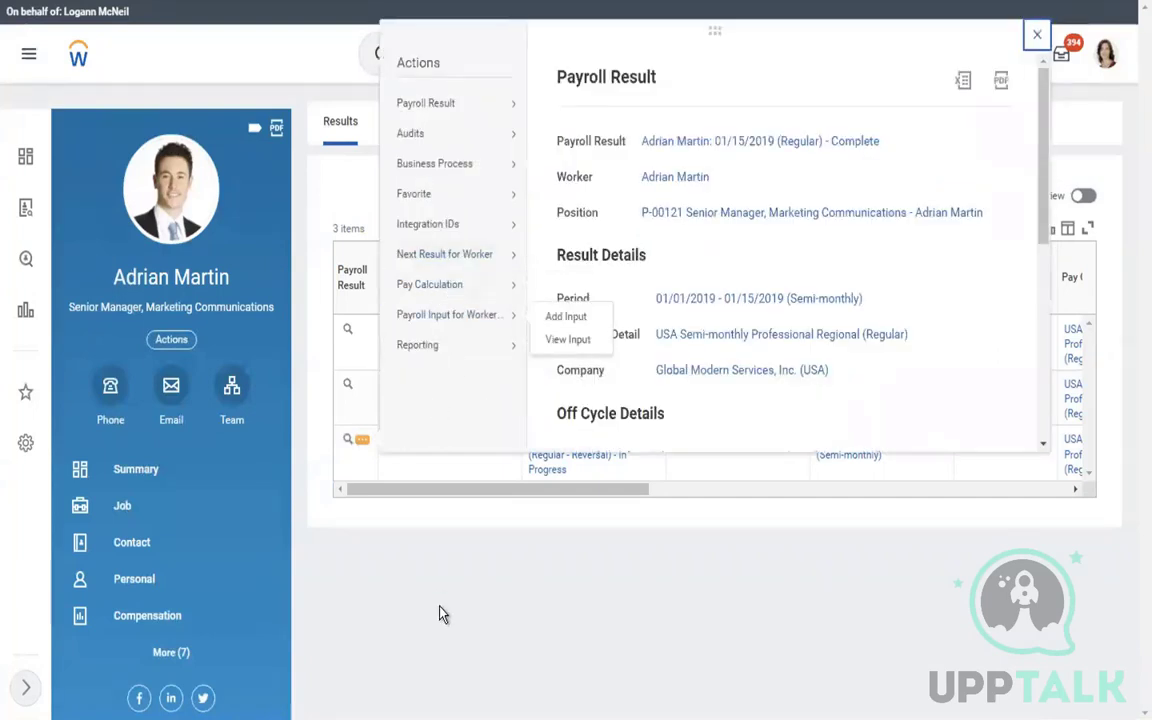
{"action": "left_click", "coordinate": [395, 545]}
Complete the pay calculation of the Reversal result, review its pay components and return to the payroll results list.
{"action": "mouse_move", "coordinate": [362, 386]}
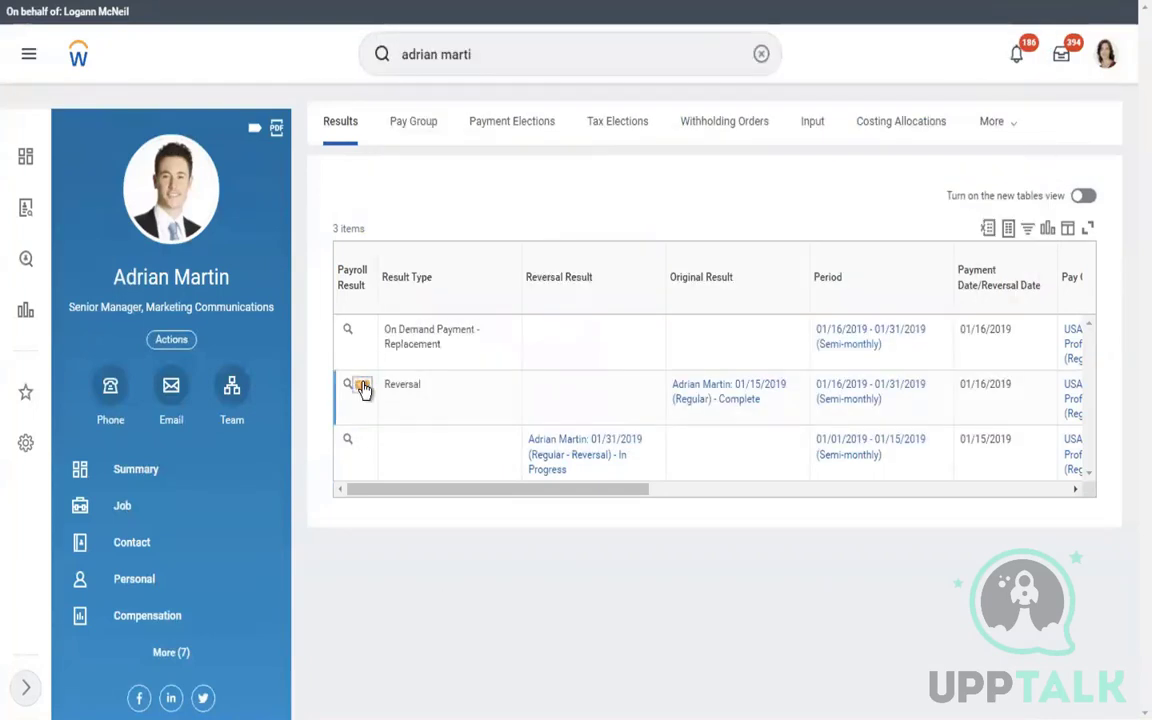
{"action": "left_click", "coordinate": [362, 386]}
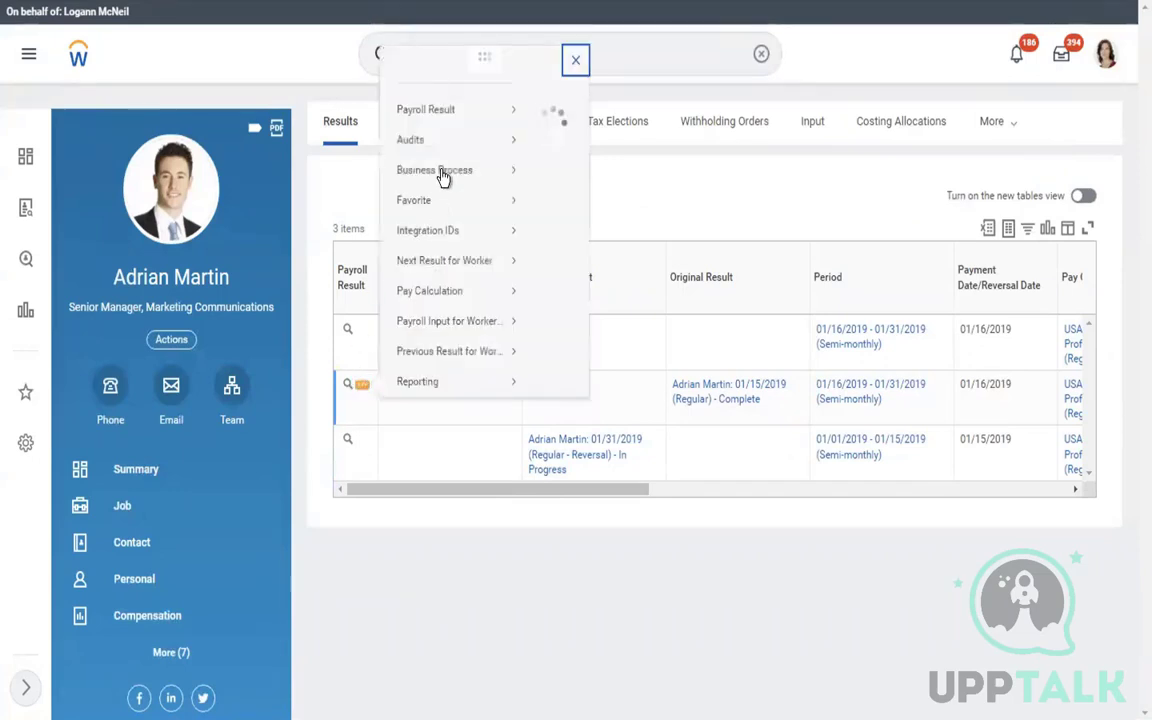
{"action": "mouse_move", "coordinate": [465, 285]}
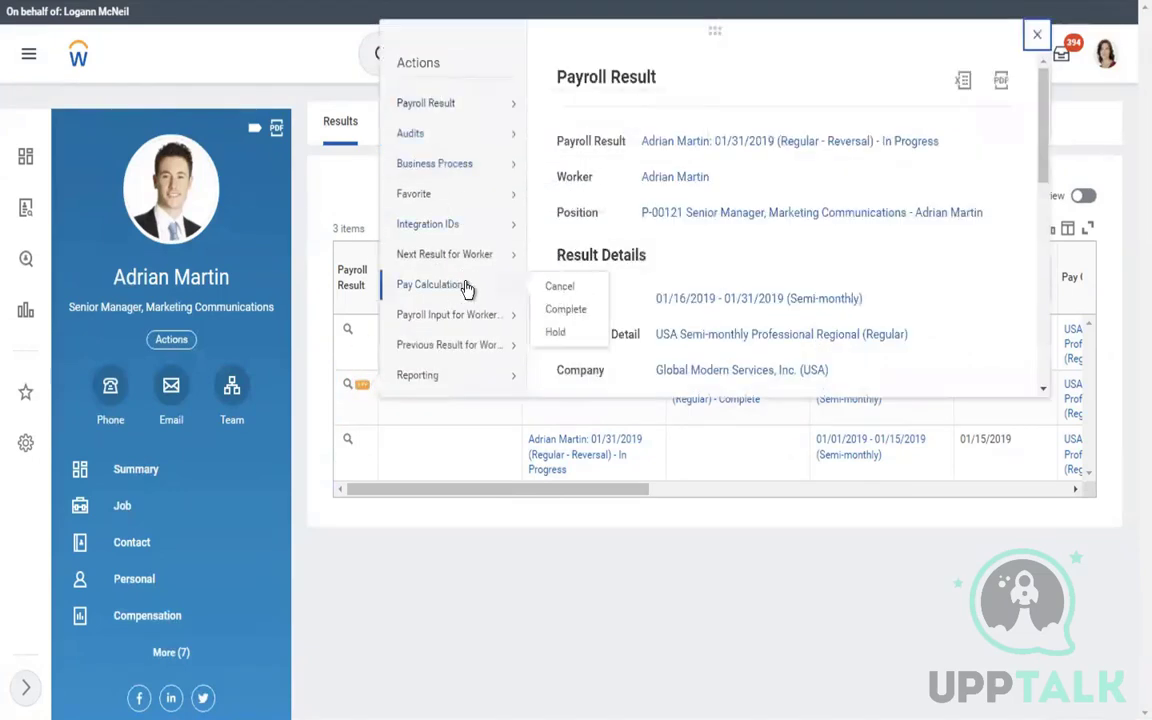
{"action": "left_click", "coordinate": [569, 318]}
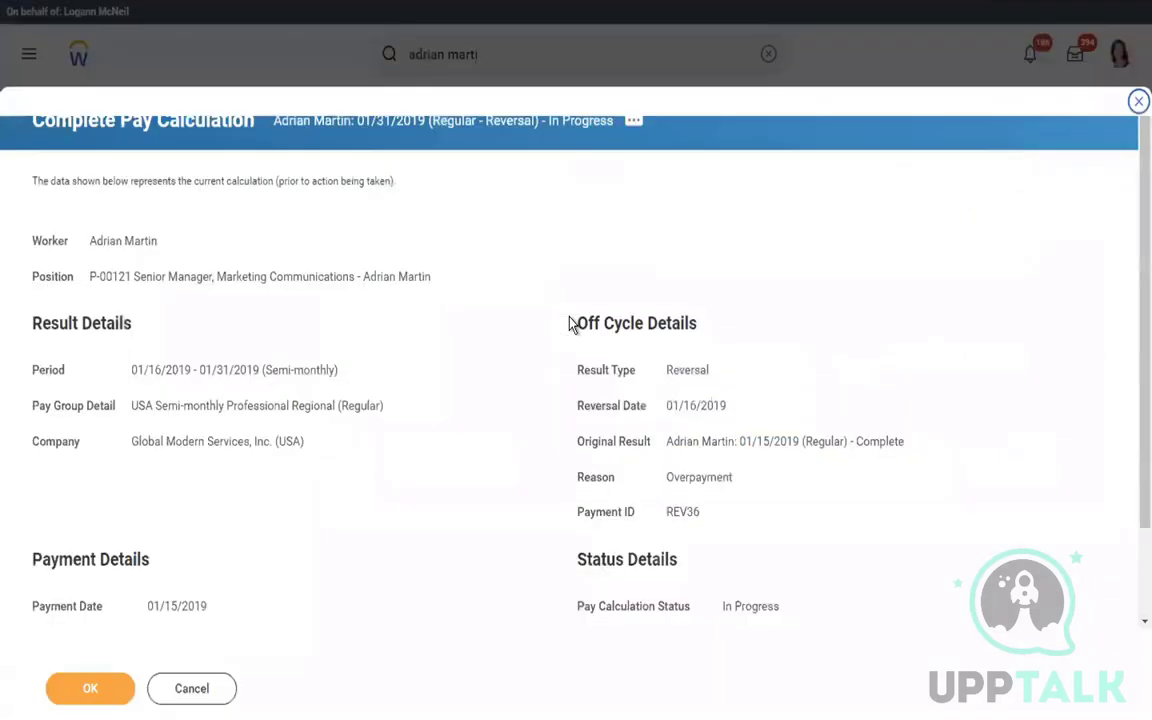
{"action": "left_click", "coordinate": [96, 694]}
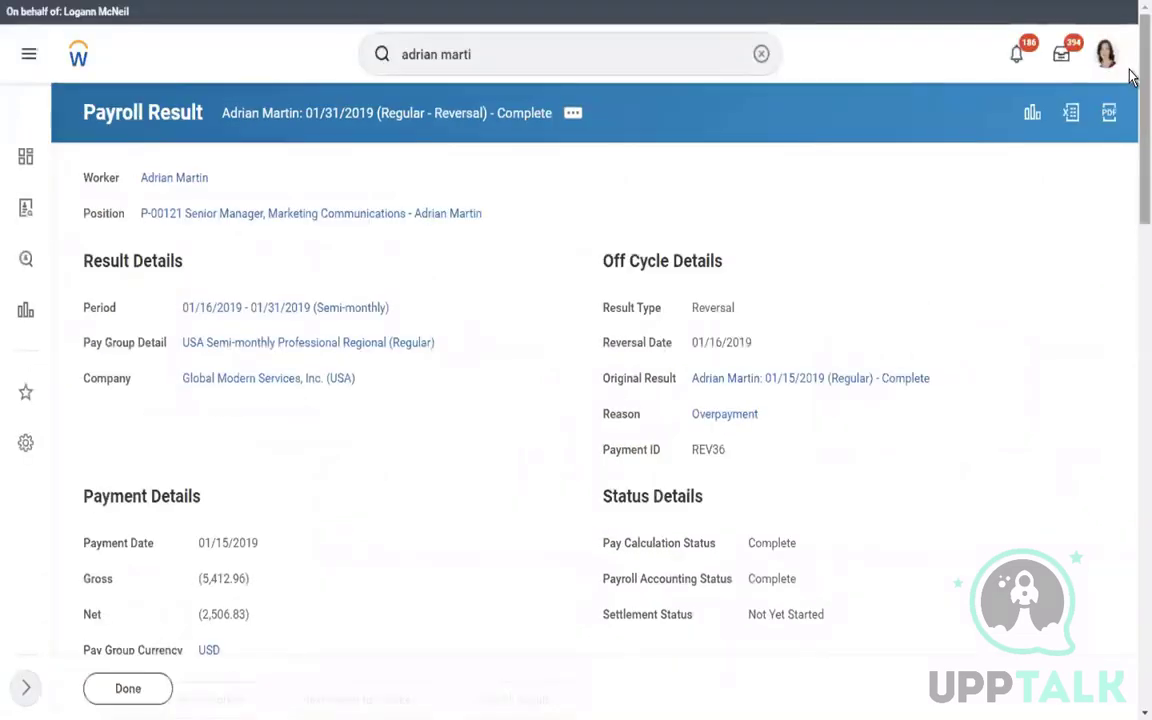
{"action": "scroll", "coordinate": [1133, 336], "scroll_direction": "down", "scroll_amount": 3}
{"action": "scroll", "coordinate": [1133, 336], "scroll_direction": "down", "scroll_amount": 10}
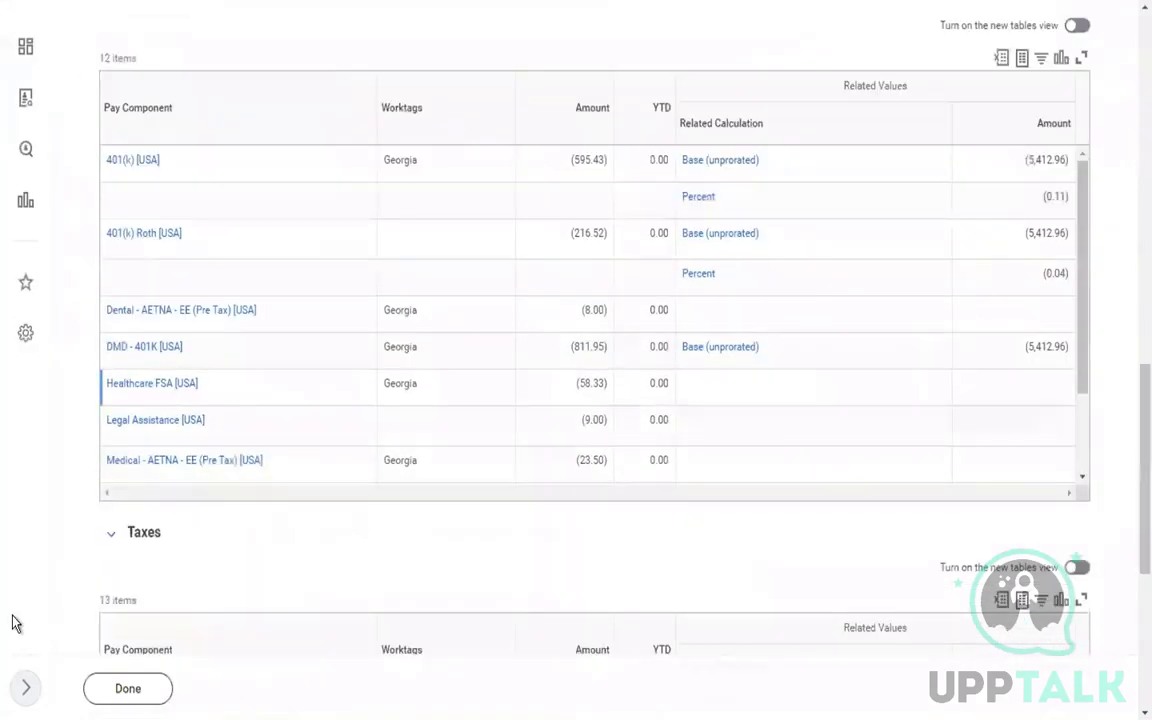
{"action": "left_click", "coordinate": [614, 188]}
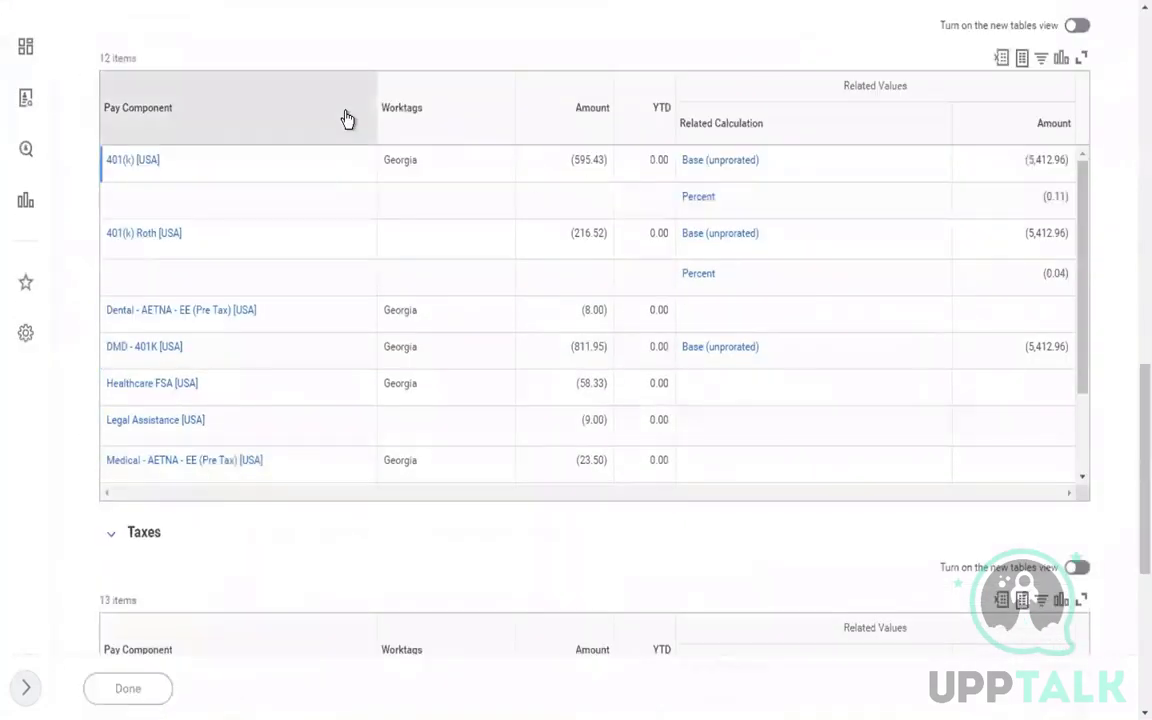
{"action": "key", "text": "alt+Left"}
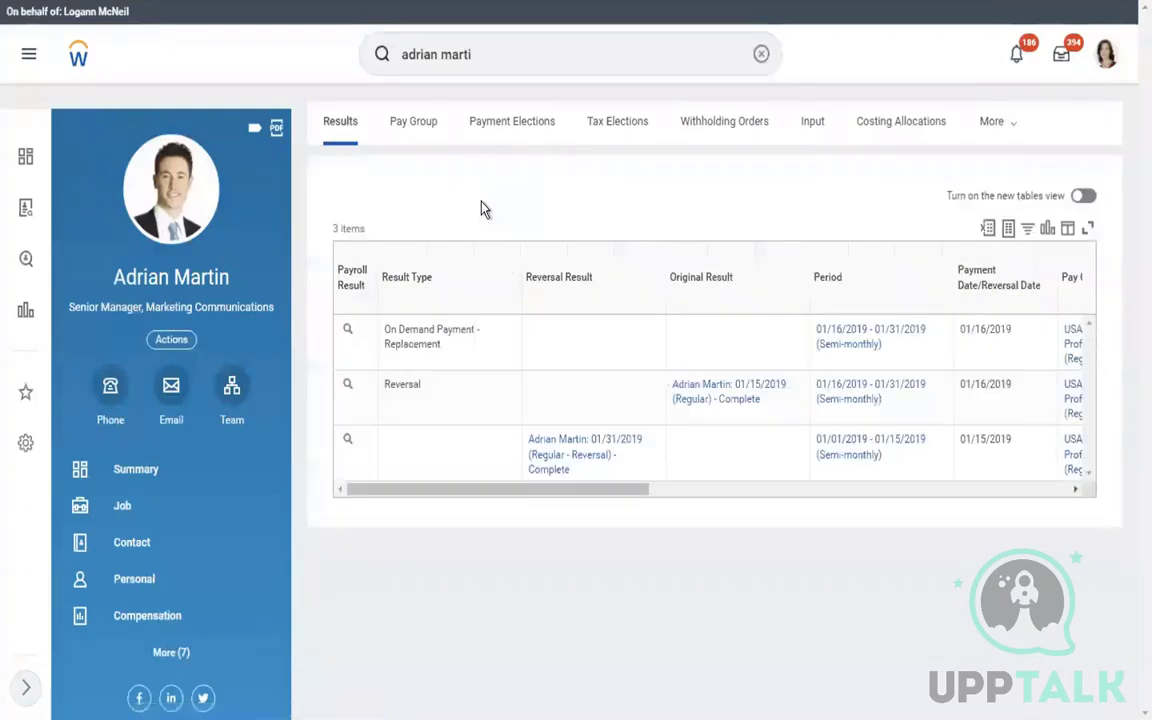
Re-calculate the On Demand Payment - Replacement result with its existing input, review the compensation lines and return to the payroll results list.
{"action": "left_click", "coordinate": [364, 328]}
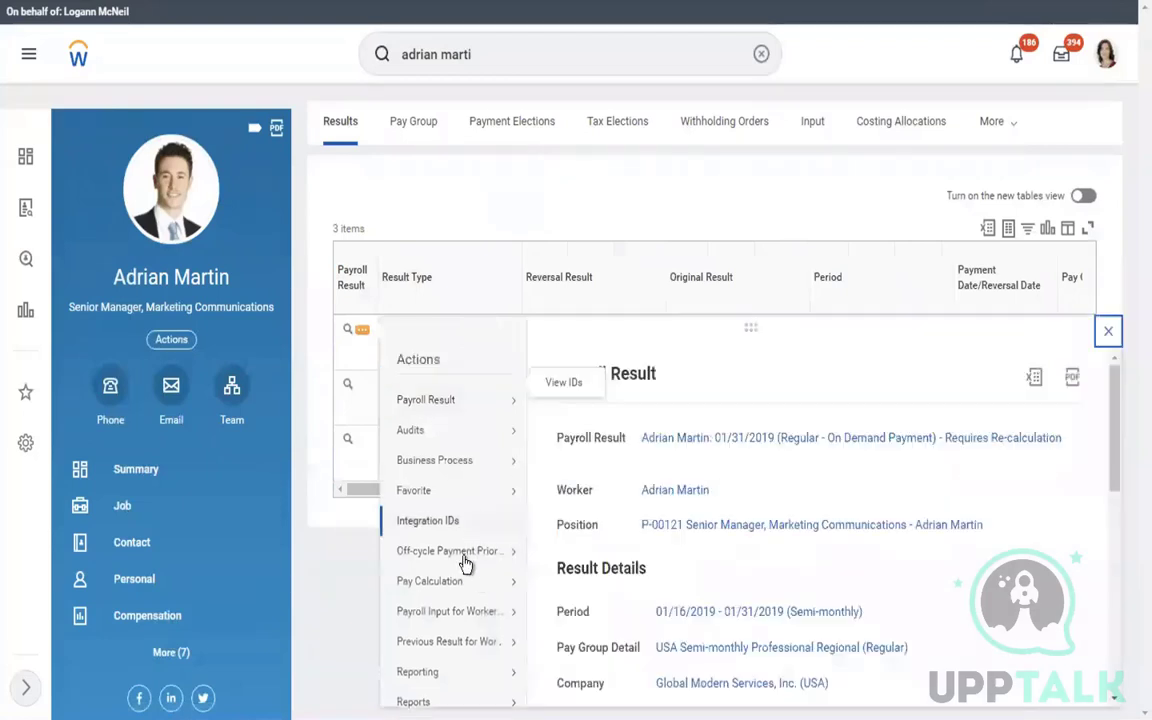
{"action": "mouse_move", "coordinate": [452, 581]}
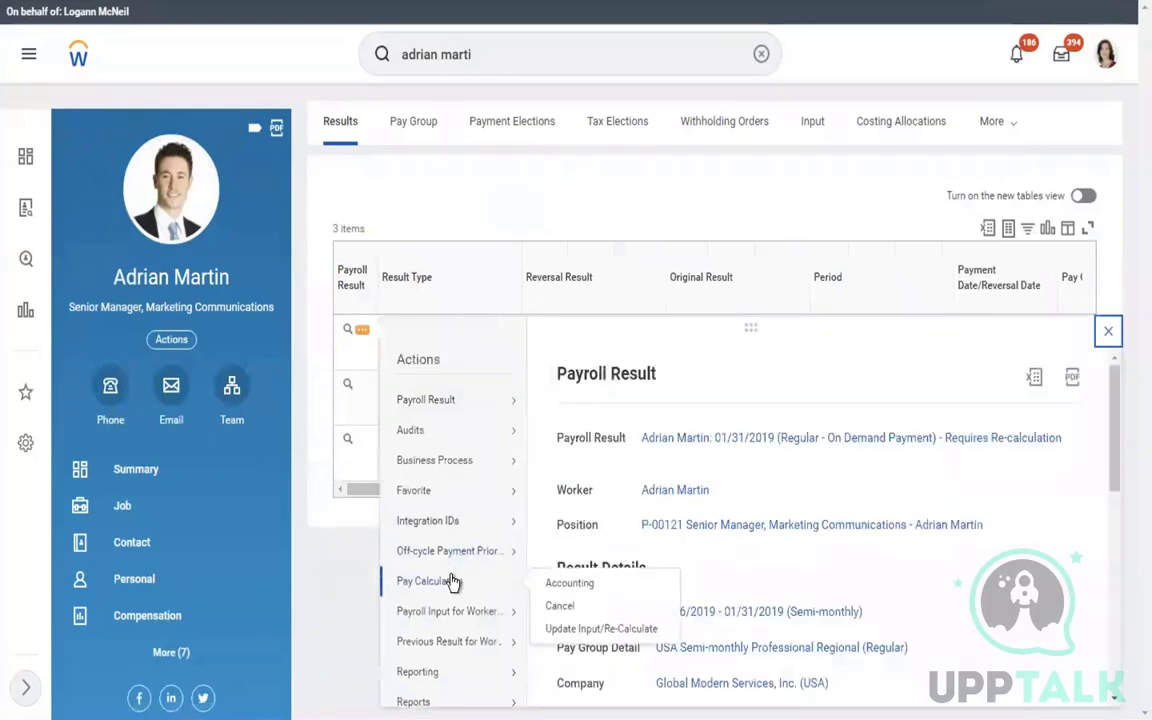
{"action": "left_click", "coordinate": [586, 630]}
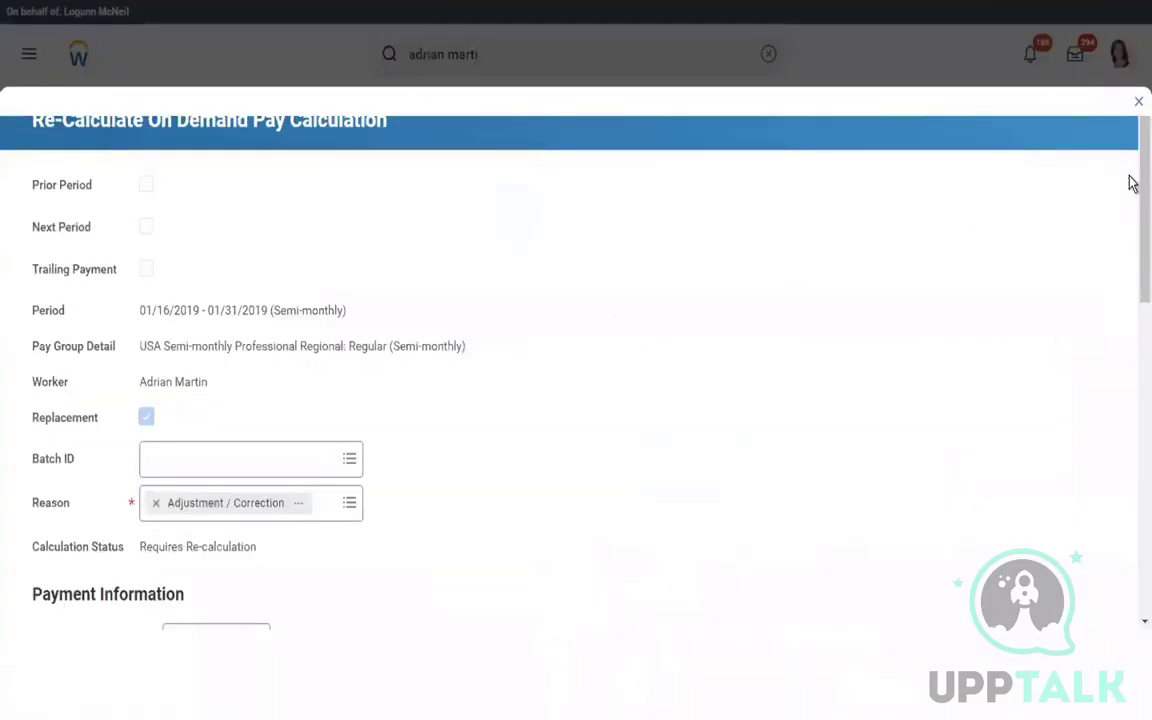
{"action": "scroll", "coordinate": [1131, 350], "scroll_direction": "down", "scroll_amount": 15}
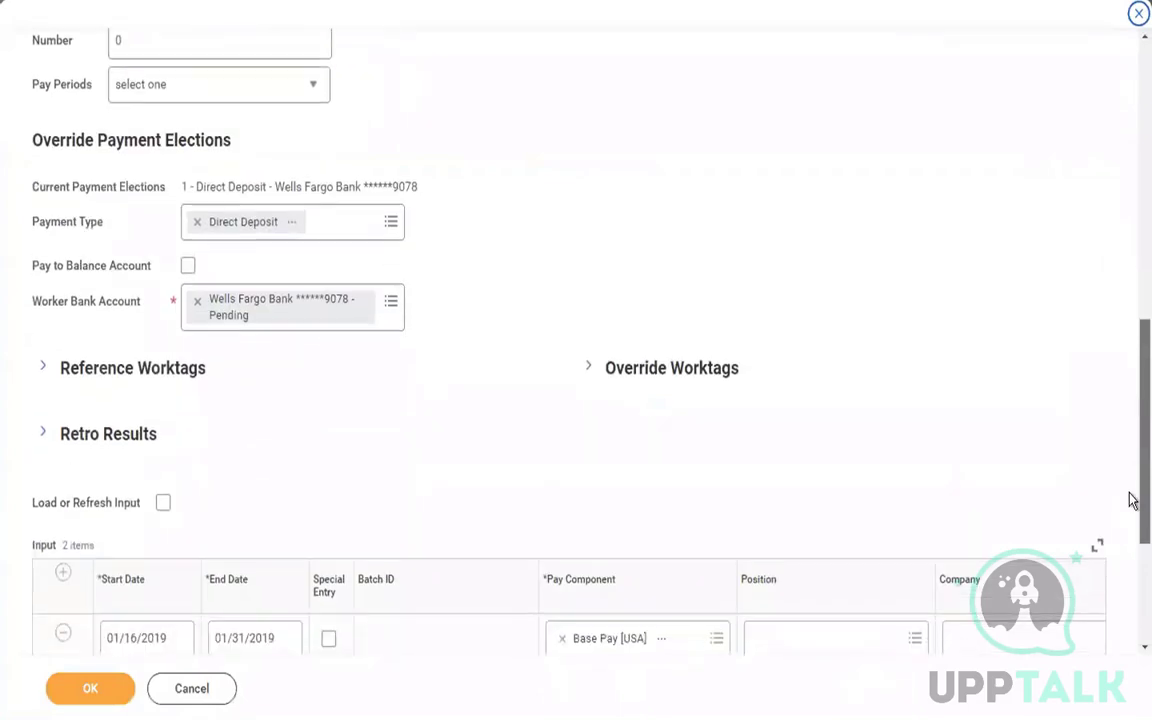
{"action": "scroll", "coordinate": [1131, 500], "scroll_direction": "down", "scroll_amount": 3}
{"action": "left_click", "coordinate": [91, 688]}
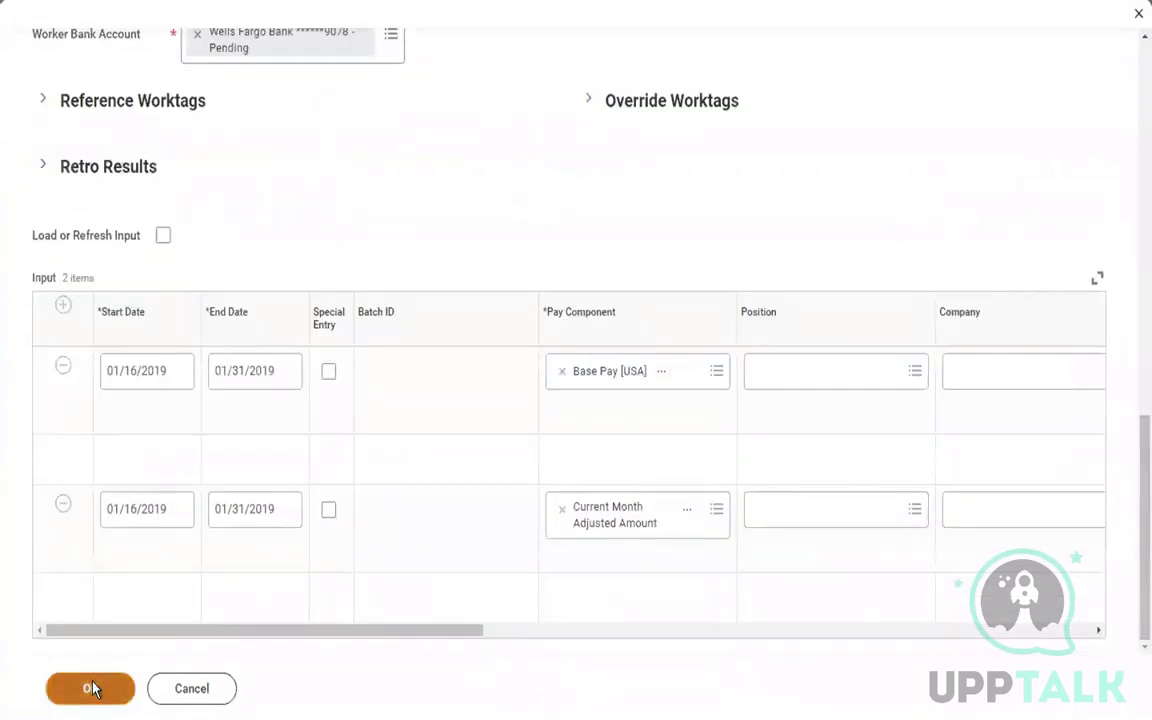
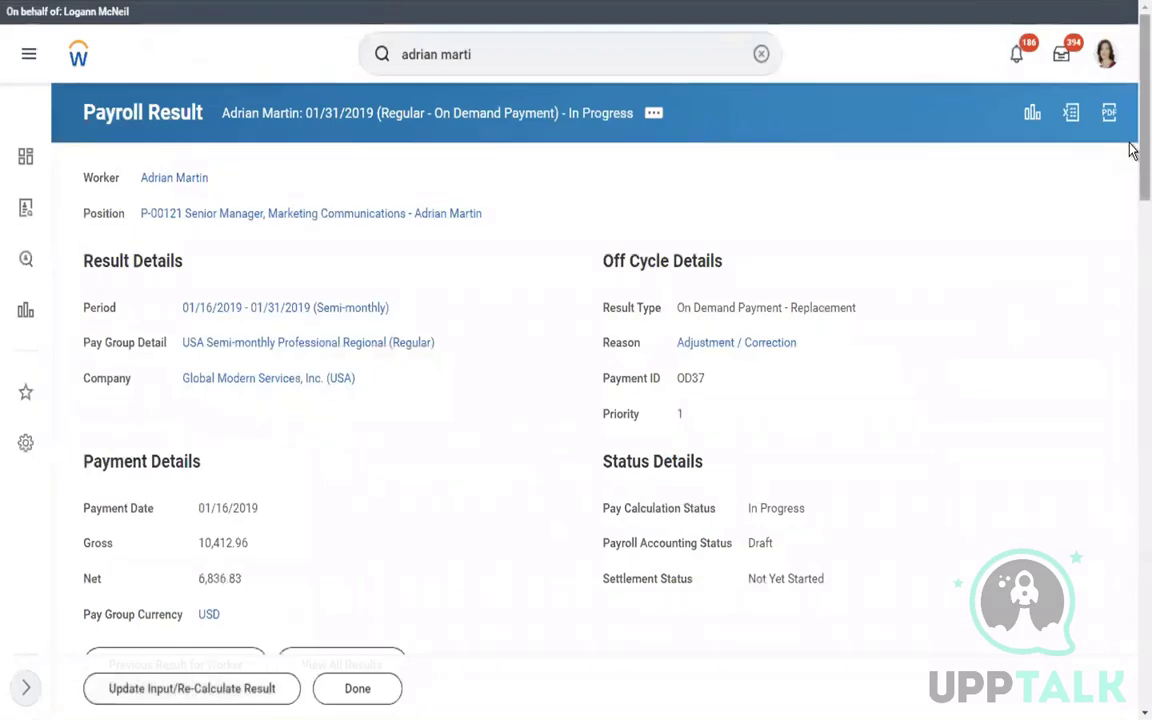
{"action": "scroll", "coordinate": [1131, 300], "scroll_direction": "down", "scroll_amount": 8}
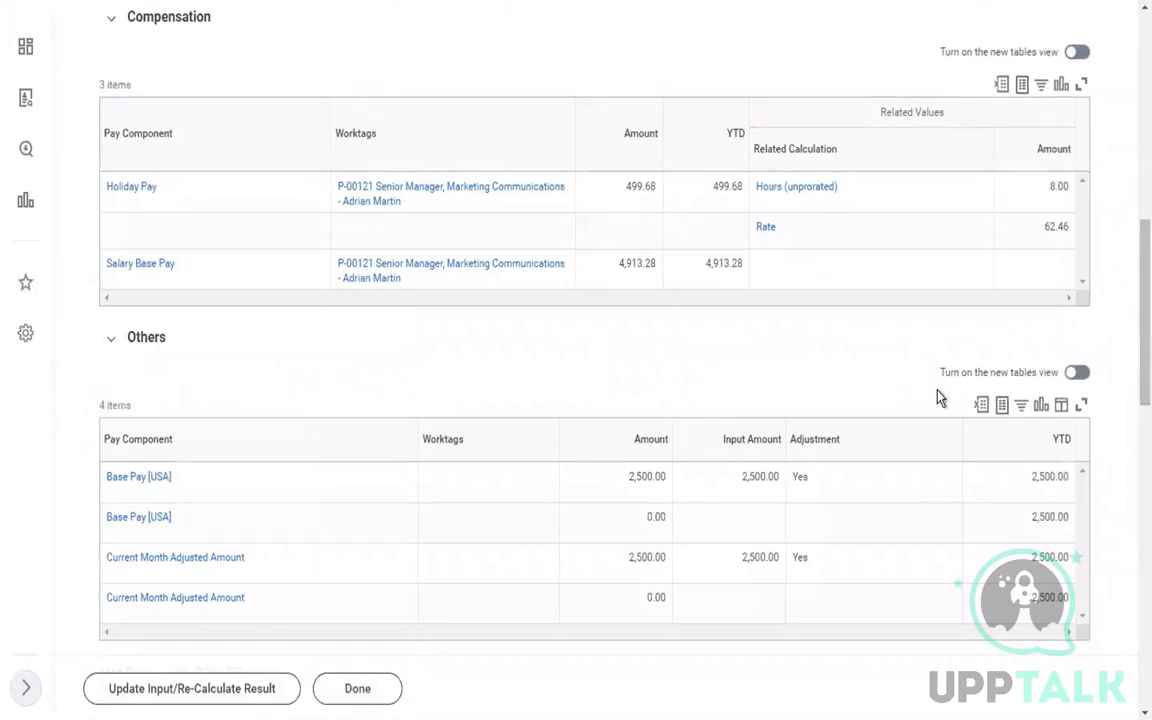
{"action": "left_click", "coordinate": [682, 524]}
{"action": "left_click", "coordinate": [355, 698]}
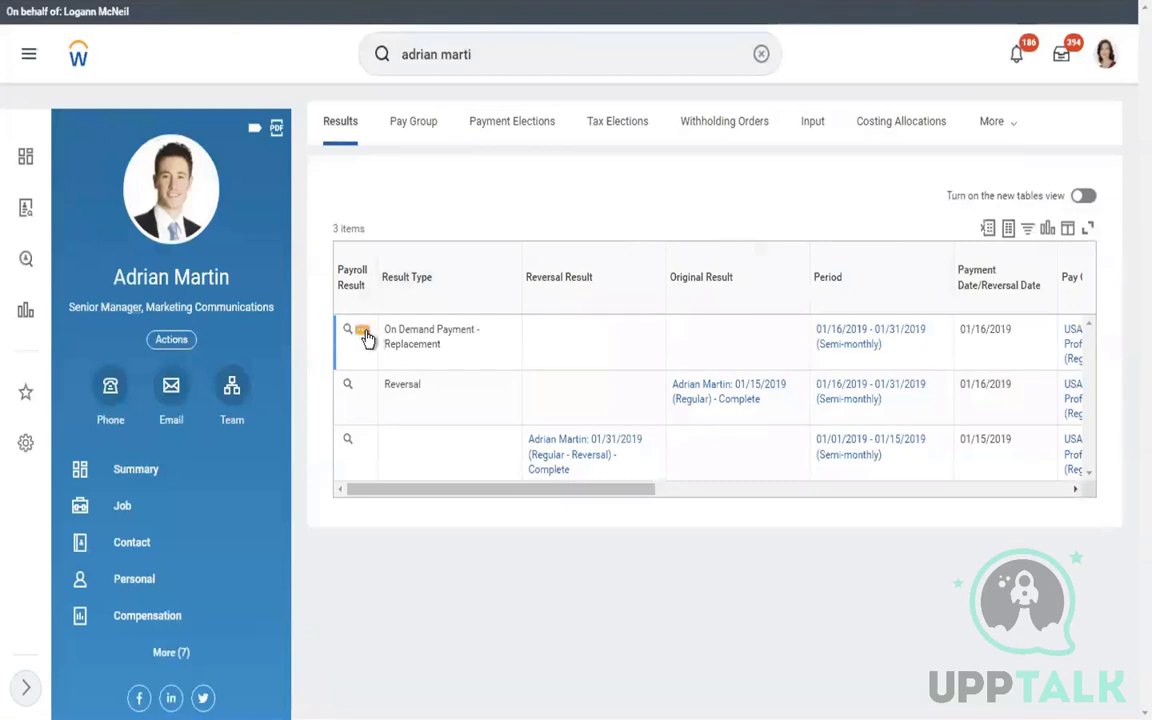
Complete the pay calculation of the On Demand Payment - Replacement result, review its details and return to the payroll results list.
{"action": "left_click", "coordinate": [364, 334]}
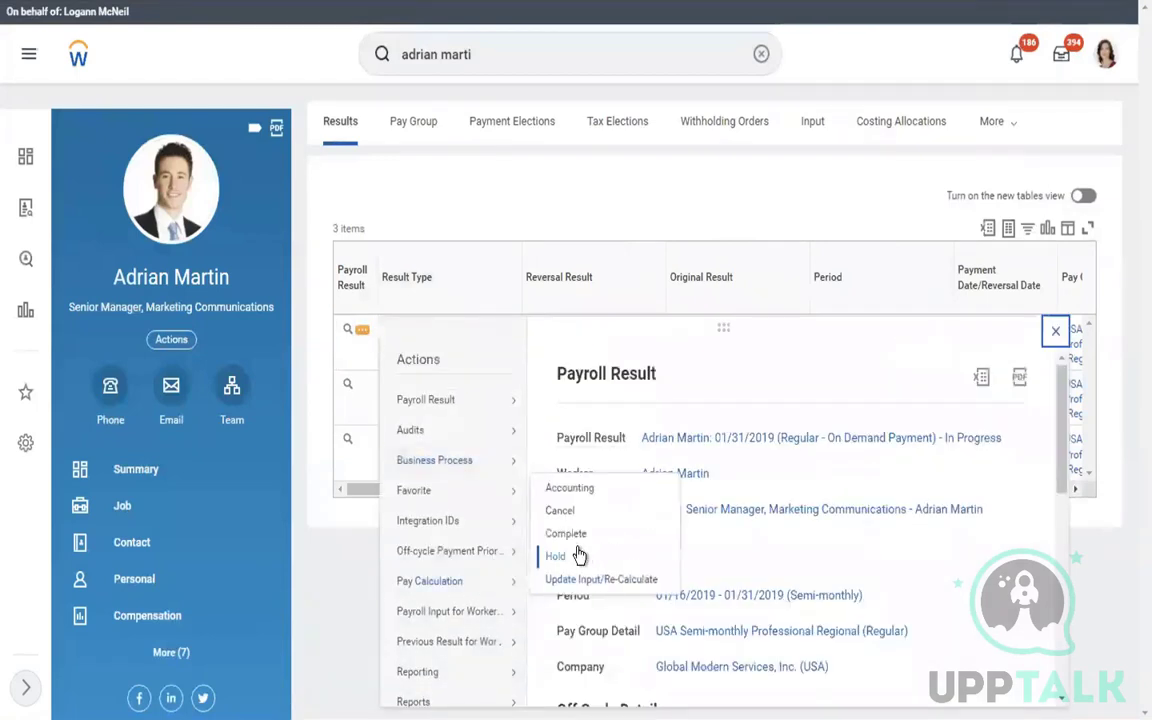
{"action": "left_click", "coordinate": [567, 536]}
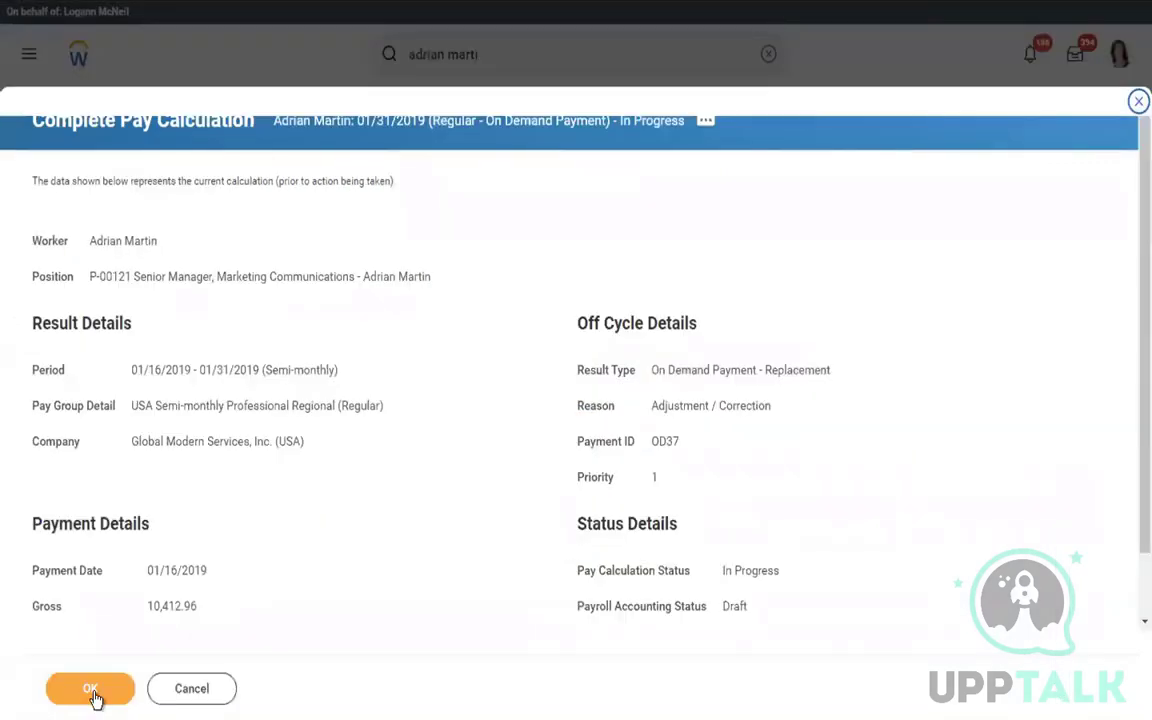
{"action": "left_click", "coordinate": [91, 692]}
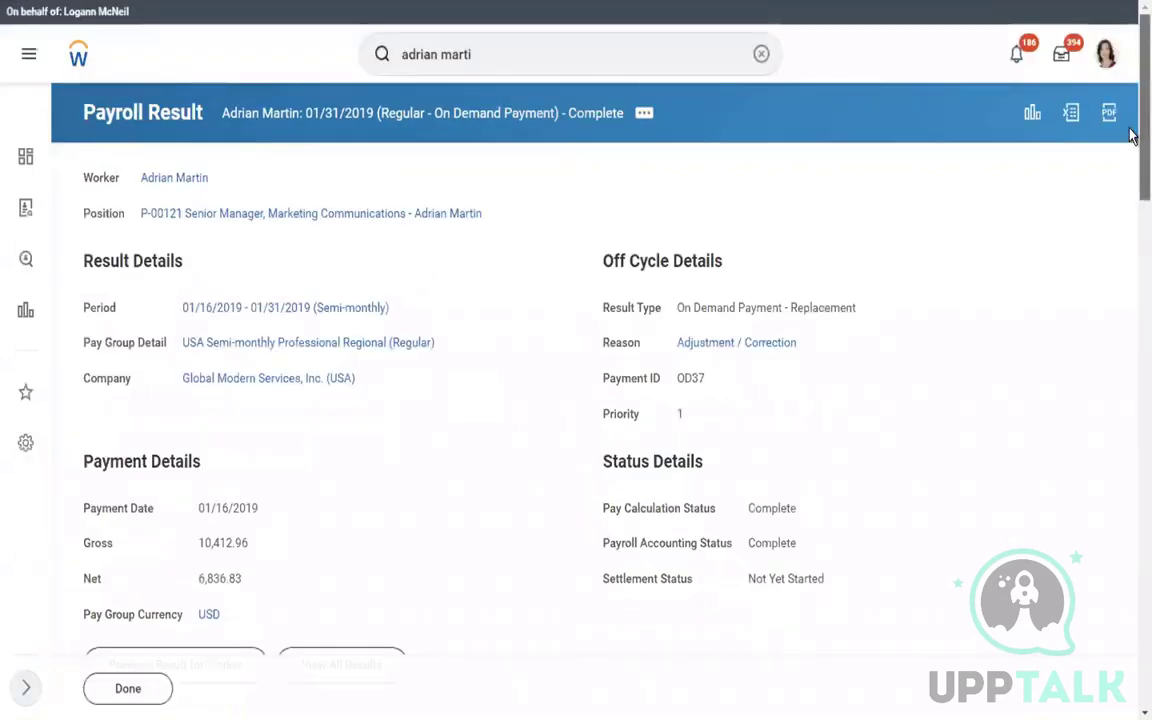
{"action": "scroll", "coordinate": [1130, 257], "scroll_direction": "down", "scroll_amount": 10}
{"action": "scroll", "coordinate": [1130, 377], "scroll_direction": "down", "scroll_amount": 5}
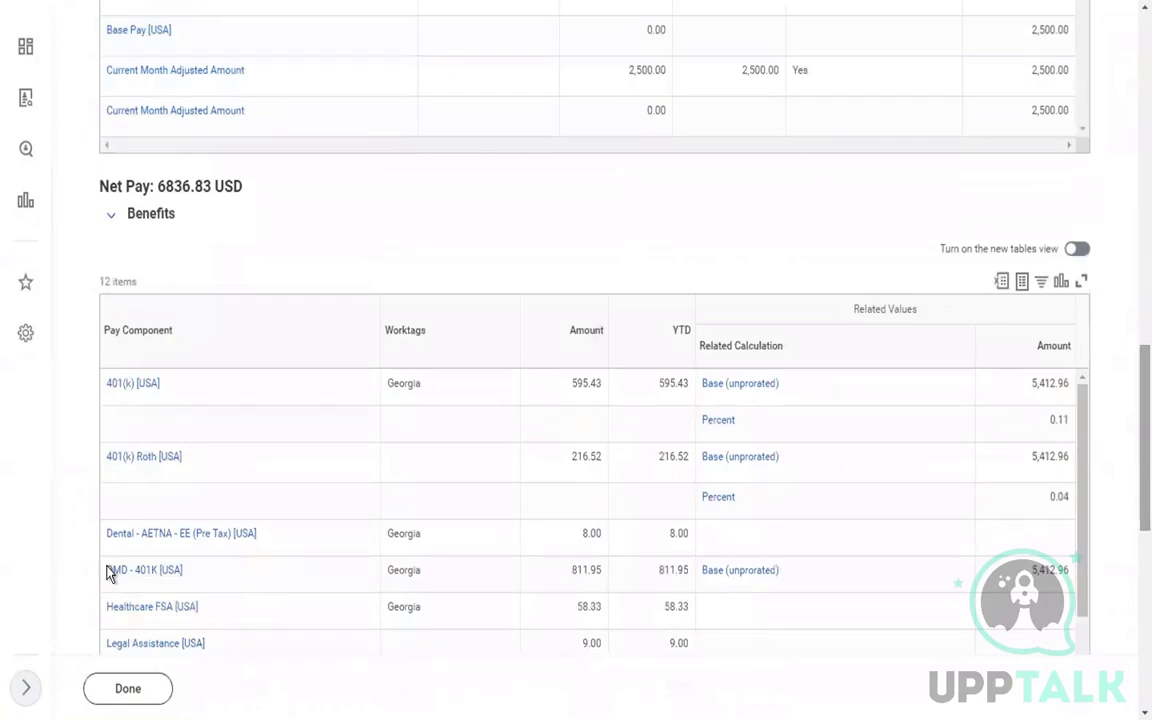
{"action": "left_click", "coordinate": [119, 692]}
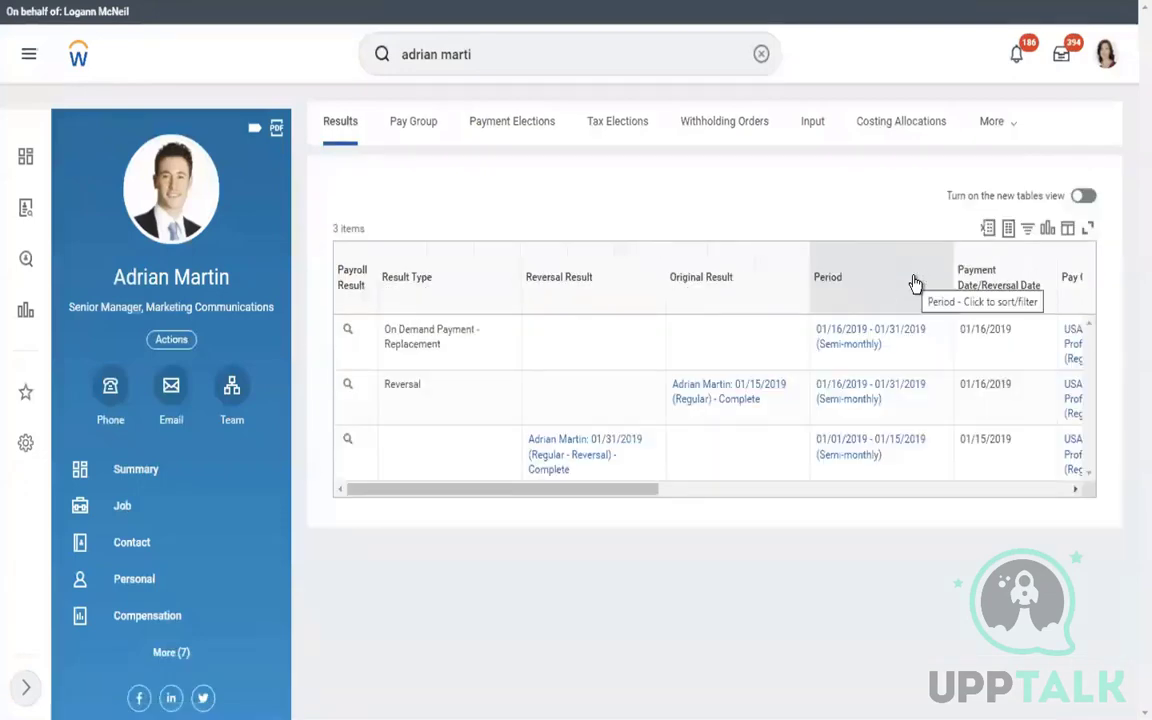
Search for the Create Earning task and open it.
{"action": "left_click", "coordinate": [761, 54]}
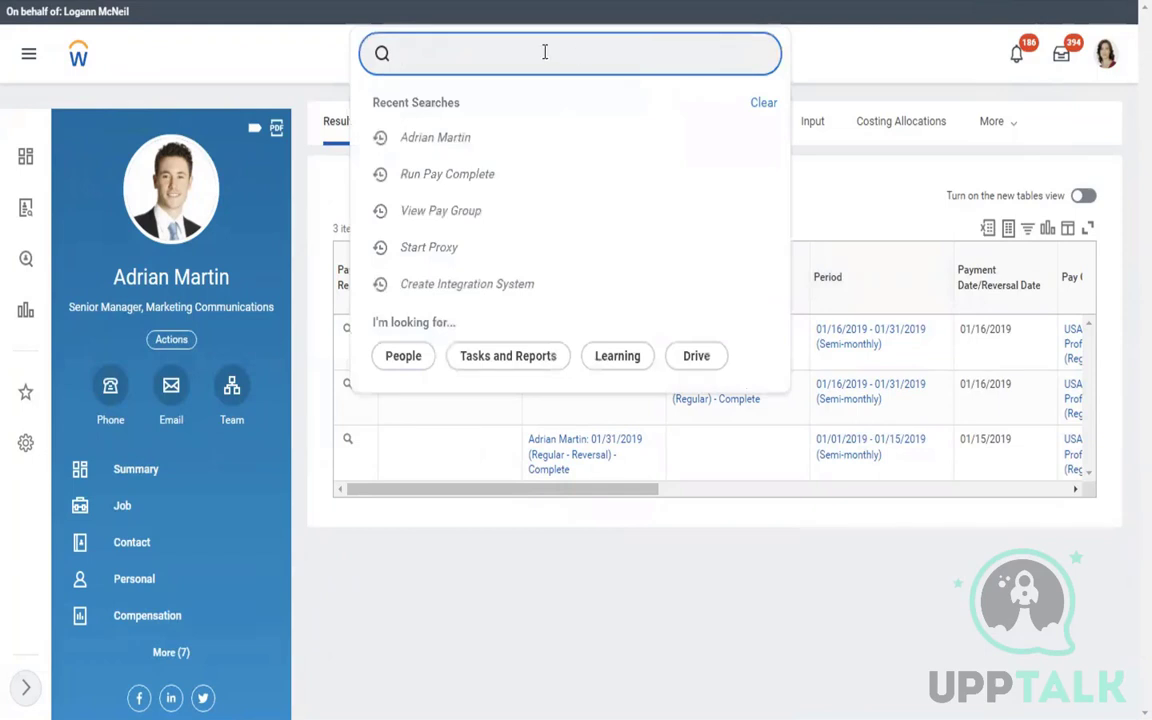
{"action": "type", "text": "create e"}
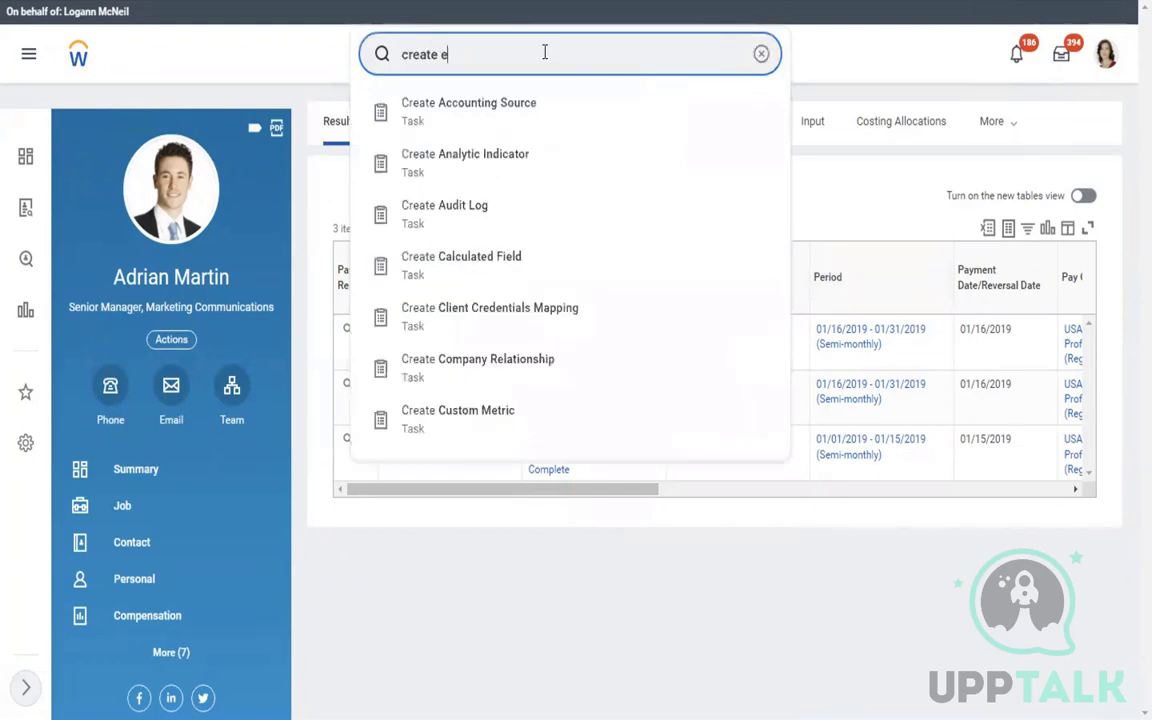
{"action": "type", "text": "arning"}
{"action": "key", "text": "Return"}
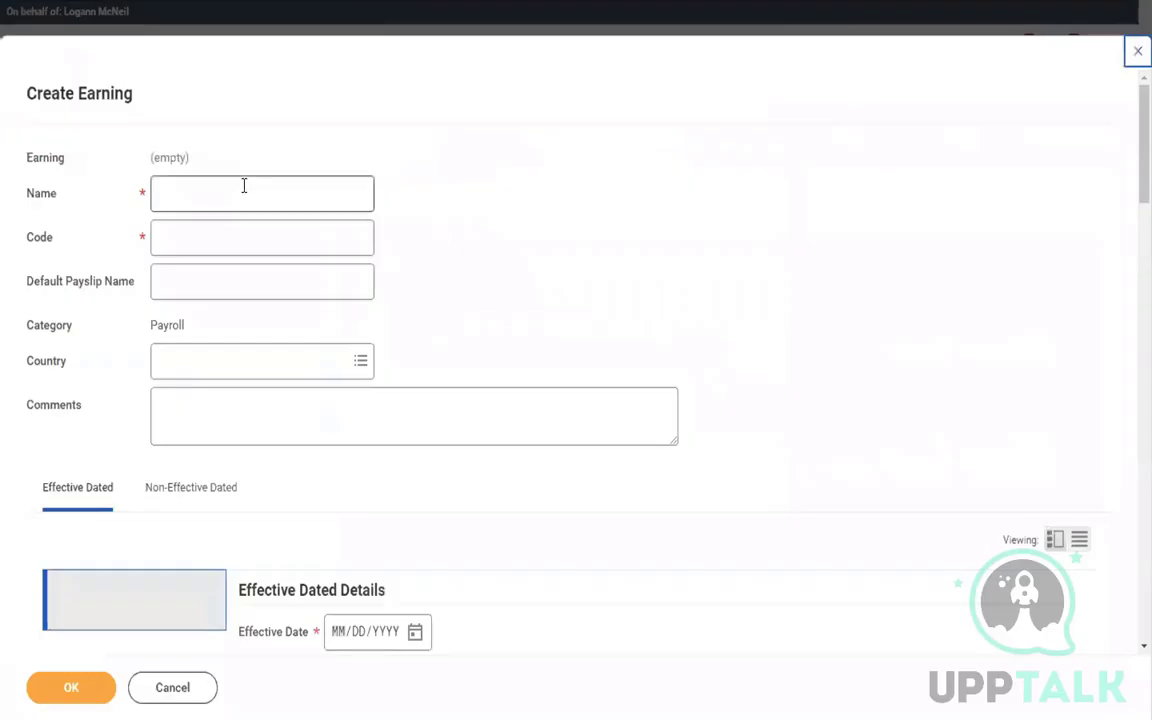
Fill in the new earning with name Referal Bonus, code Referral Bonus, country United States of America and effective date 01/01/2000.
{"action": "left_click", "coordinate": [244, 186]}
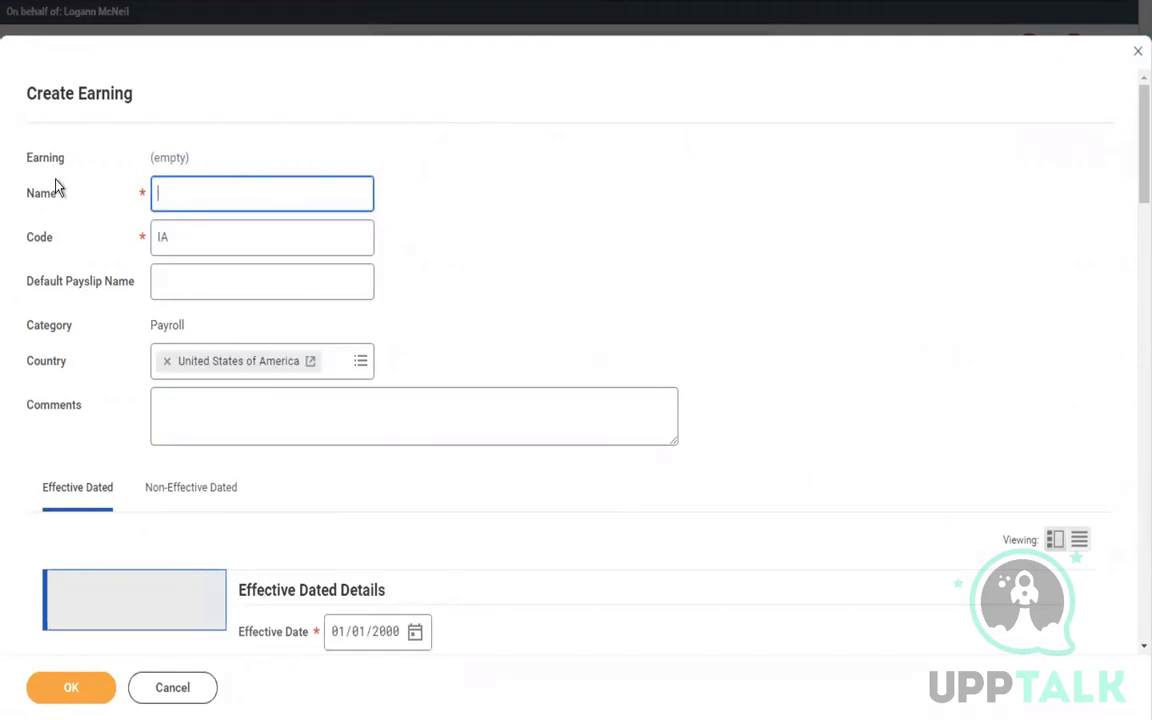
{"action": "type", "text": "Referal Bonus"}
{"action": "key", "text": "Tab"}
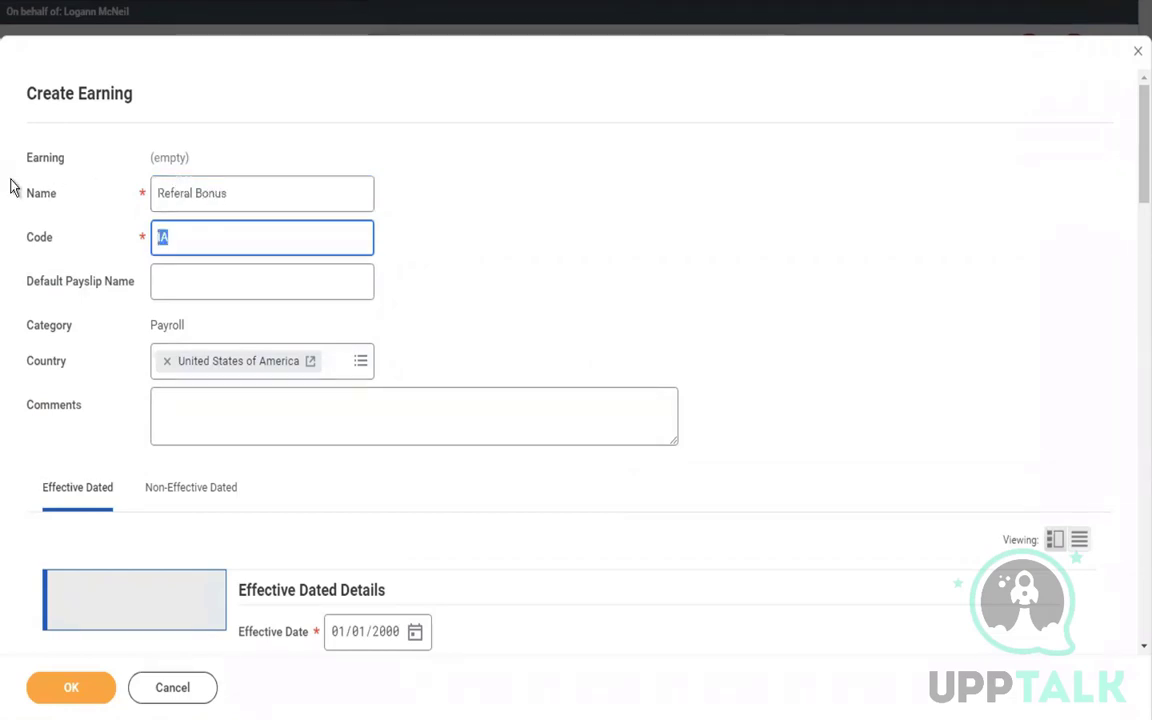
{"action": "type", "text": "Referral Bonus"}
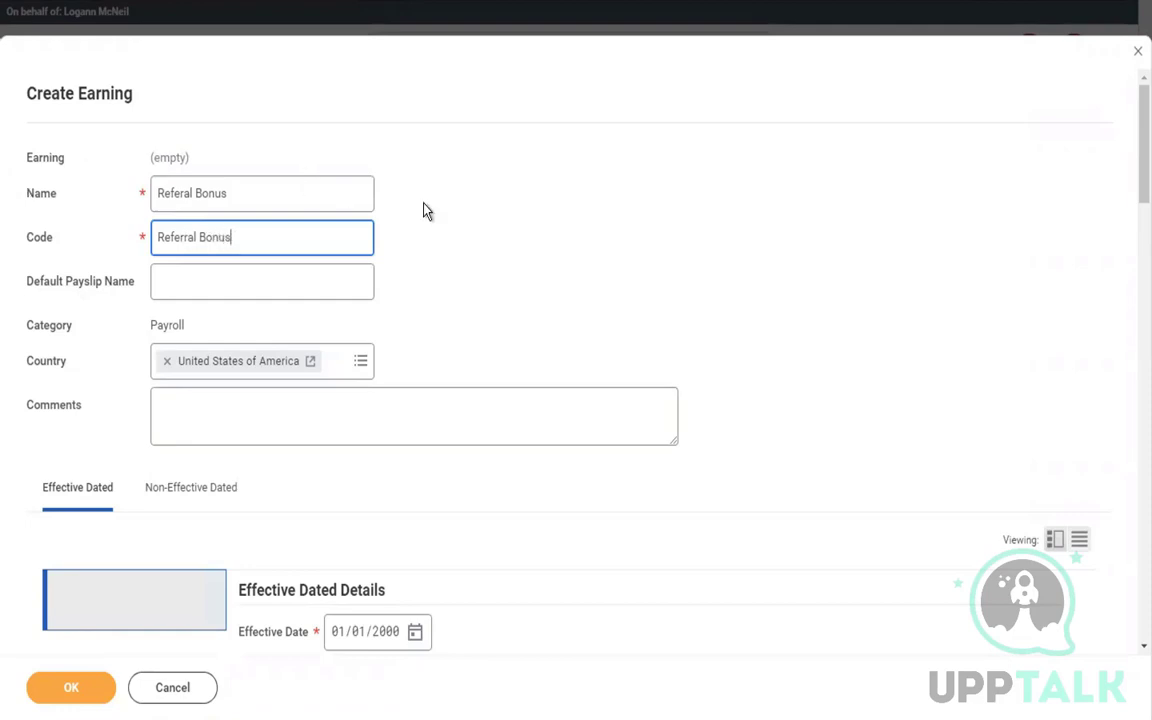
{"action": "scroll", "coordinate": [424, 208], "scroll_direction": "down", "scroll_amount": 3}
{"action": "scroll", "coordinate": [424, 210], "scroll_direction": "down", "scroll_amount": 7}
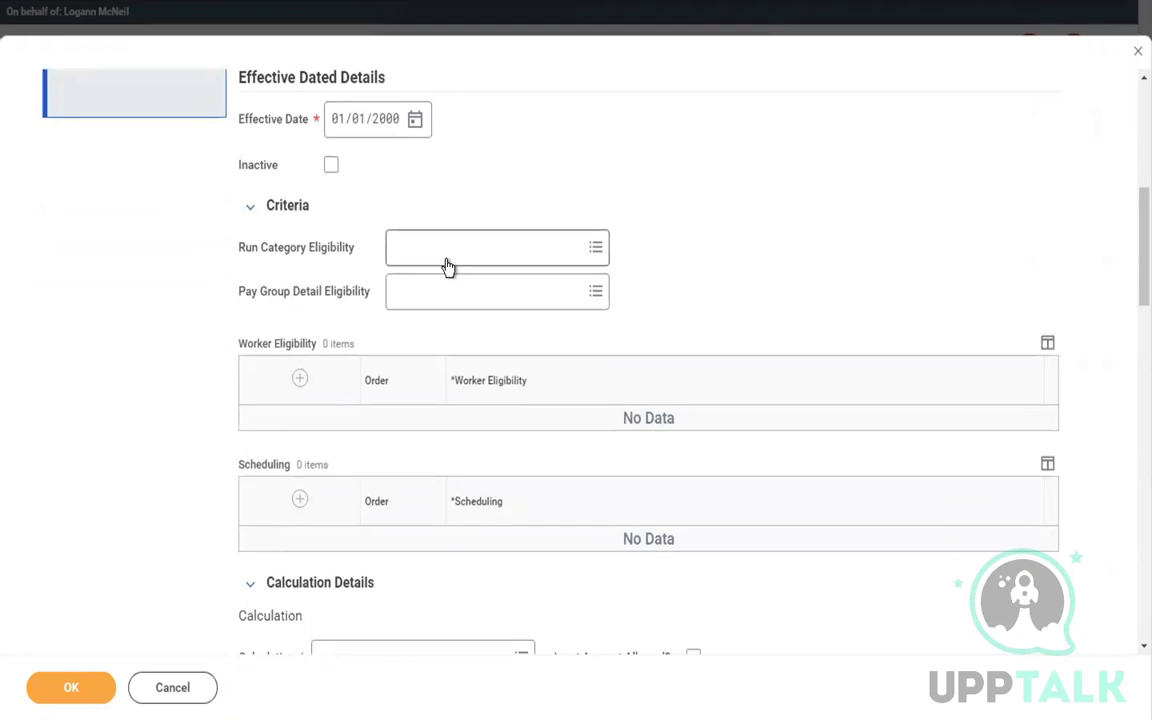
{"action": "left_click", "coordinate": [409, 240]}
{"action": "type", "text": "reg"}
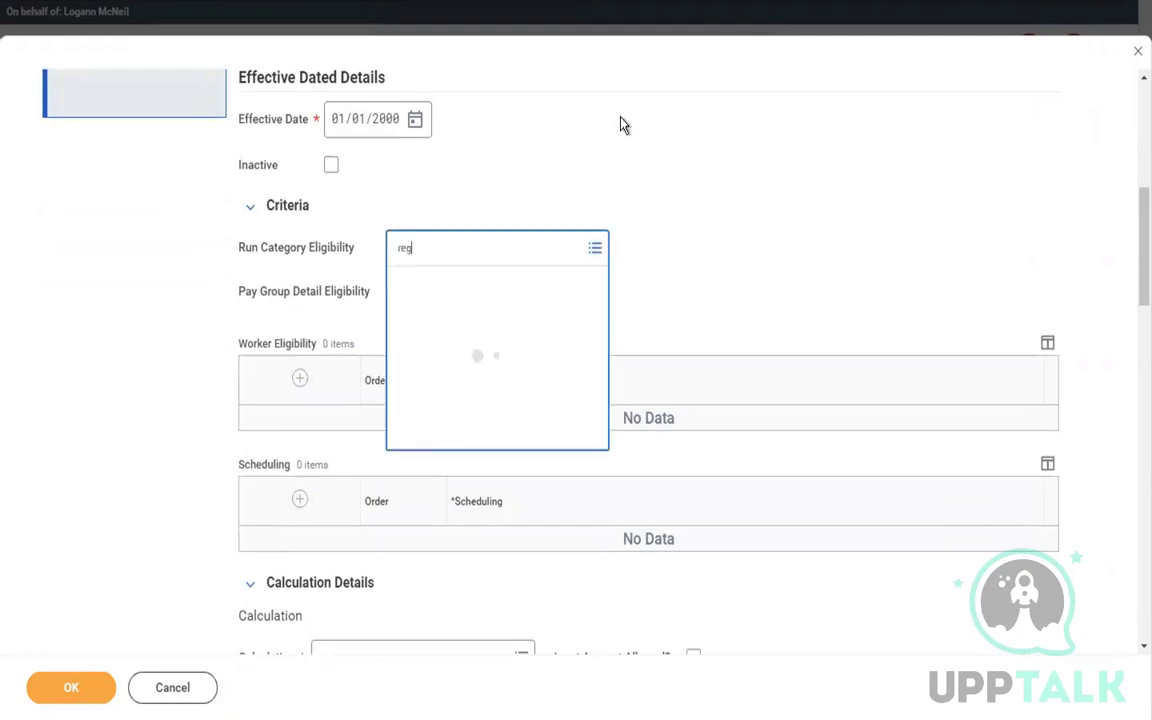
{"action": "left_click", "coordinate": [620, 124]}
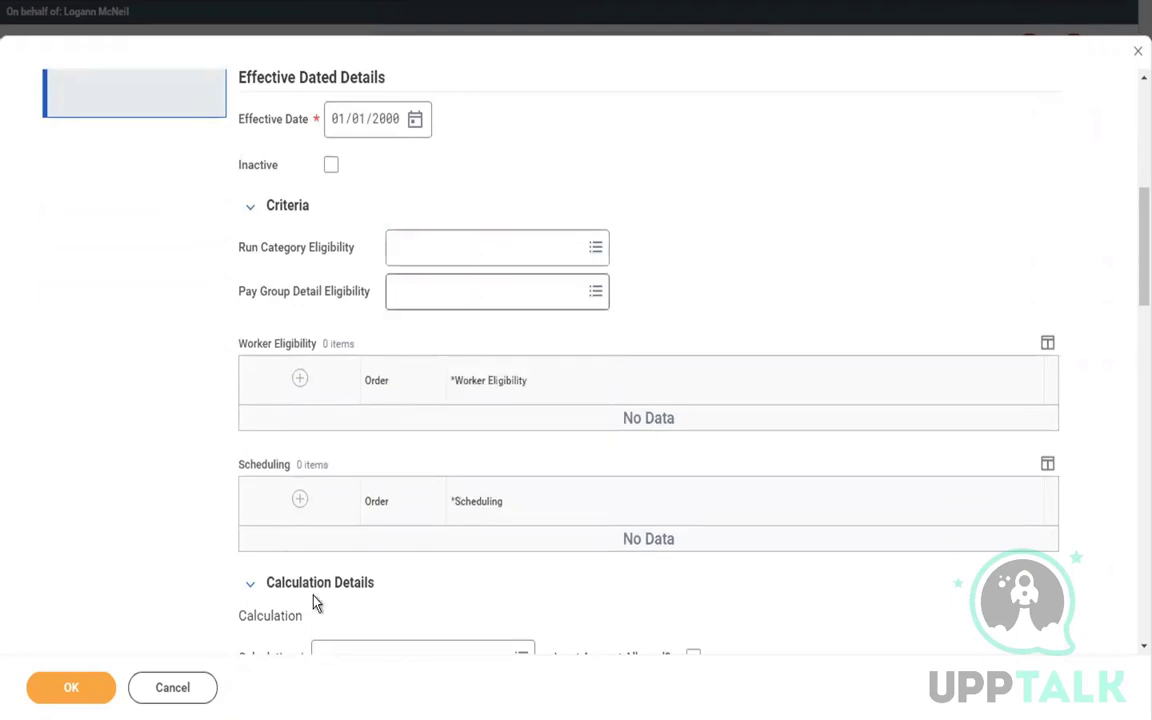
Set the new earning's run category eligibility to Regular.
{"action": "left_click", "coordinate": [435, 257]}
{"action": "type", "text": "reg"}
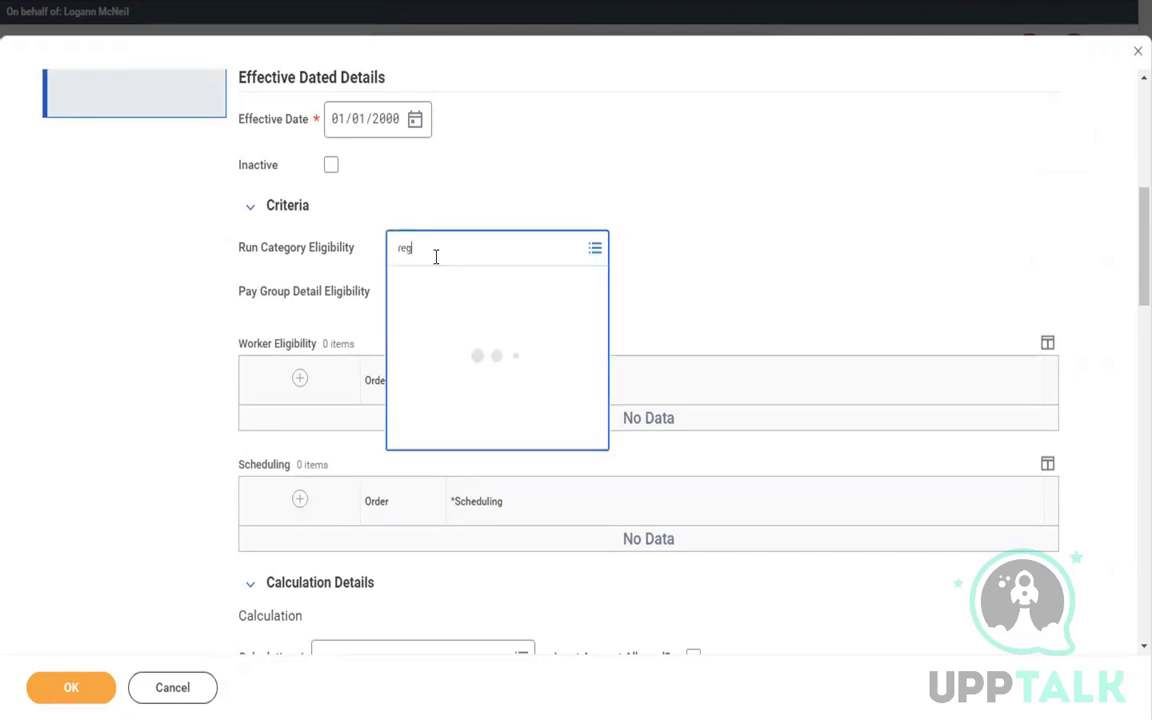
{"action": "left_click", "coordinate": [491, 318]}
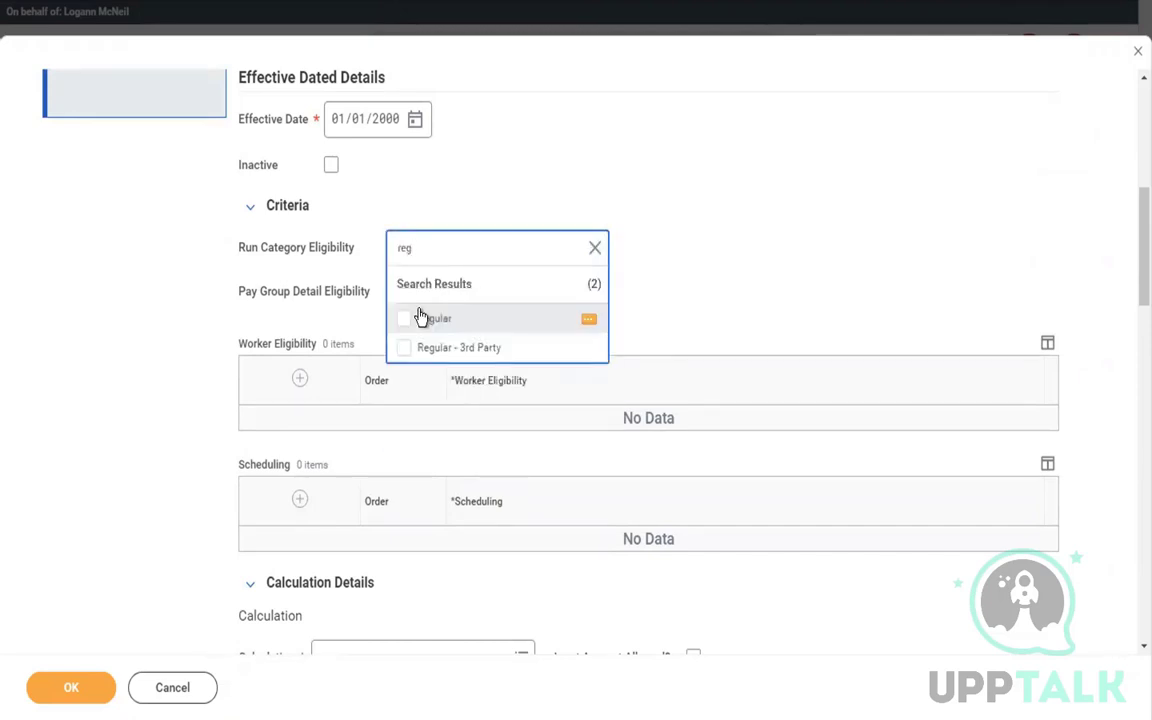
{"action": "left_click", "coordinate": [197, 391]}
Add a worker eligibility row to the earning with the rule Payroll Input (Onetime) Exists for Pay Component.
{"action": "scroll", "coordinate": [197, 391], "scroll_direction": "down", "scroll_amount": 3}
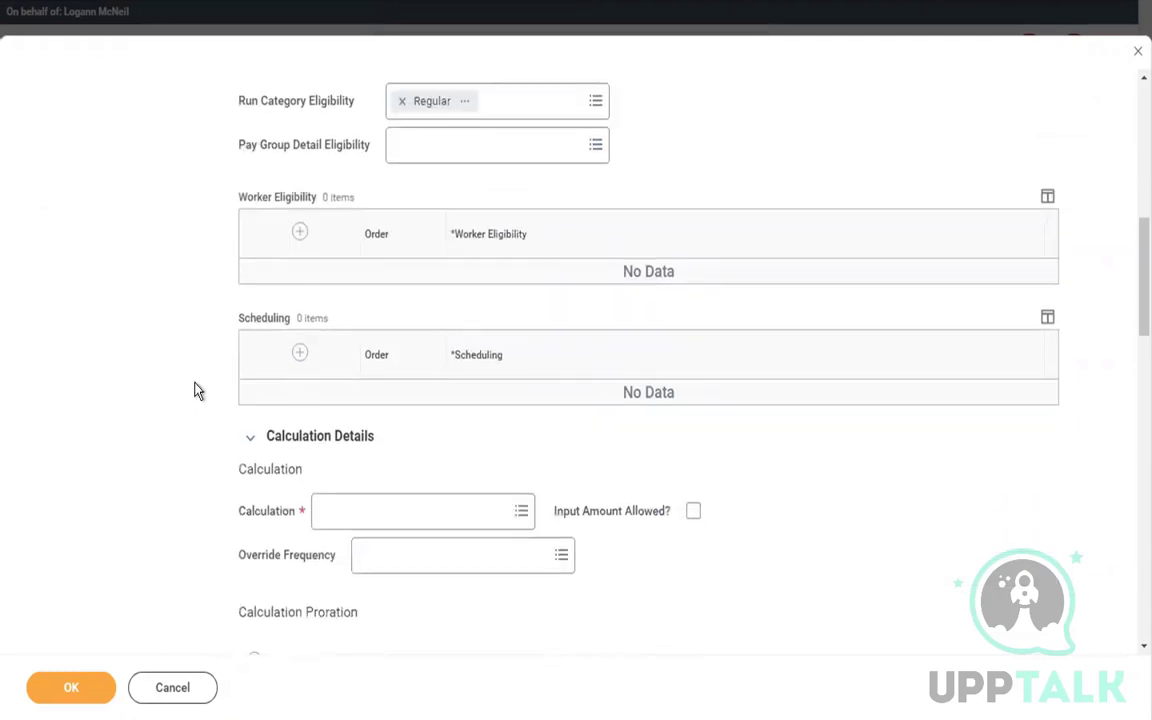
{"action": "left_click", "coordinate": [300, 160]}
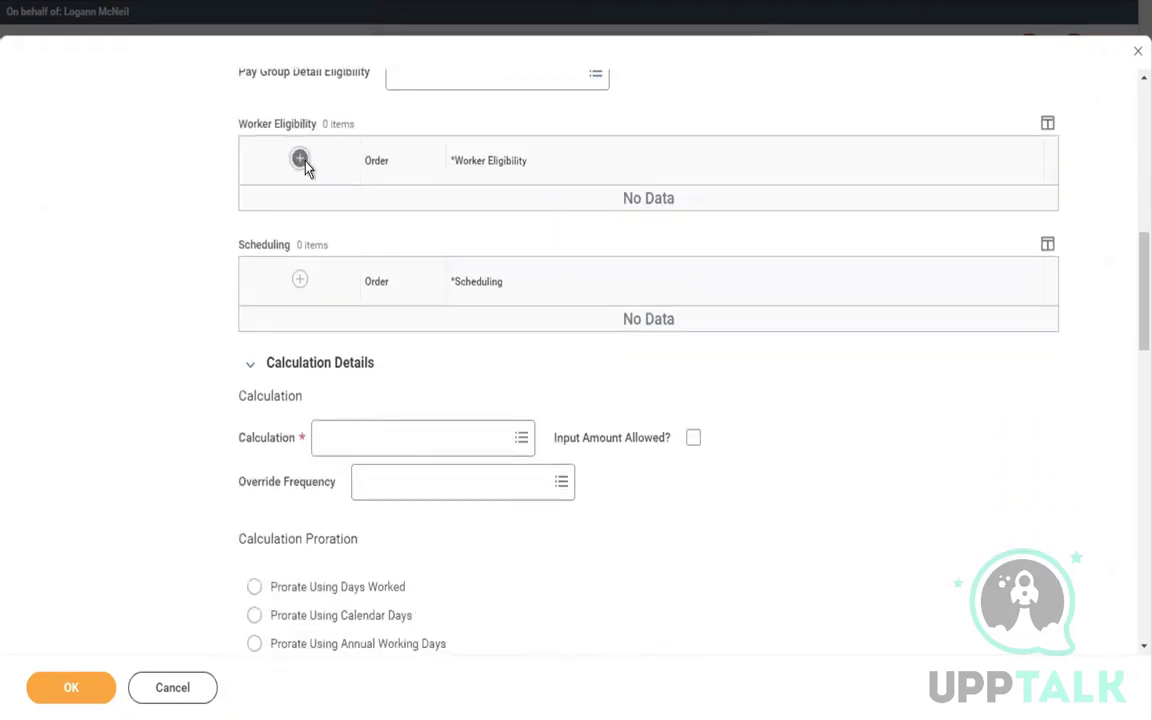
{"action": "left_click", "coordinate": [477, 210]}
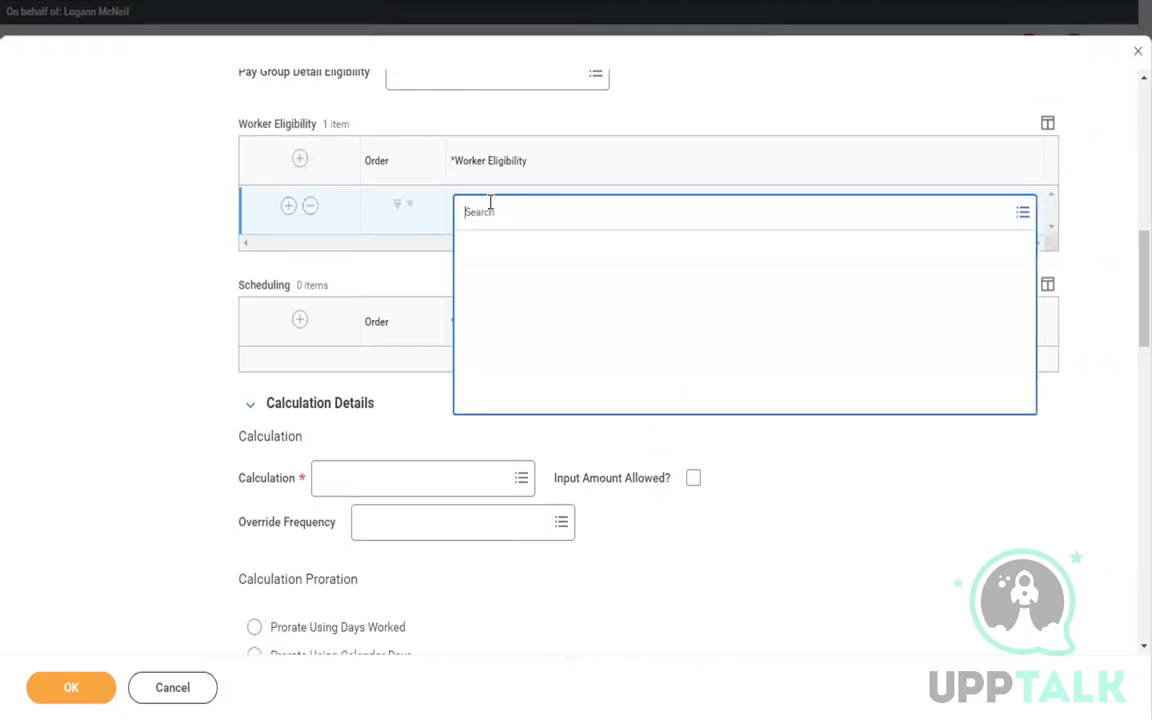
{"action": "type", "text": "payroll input"}
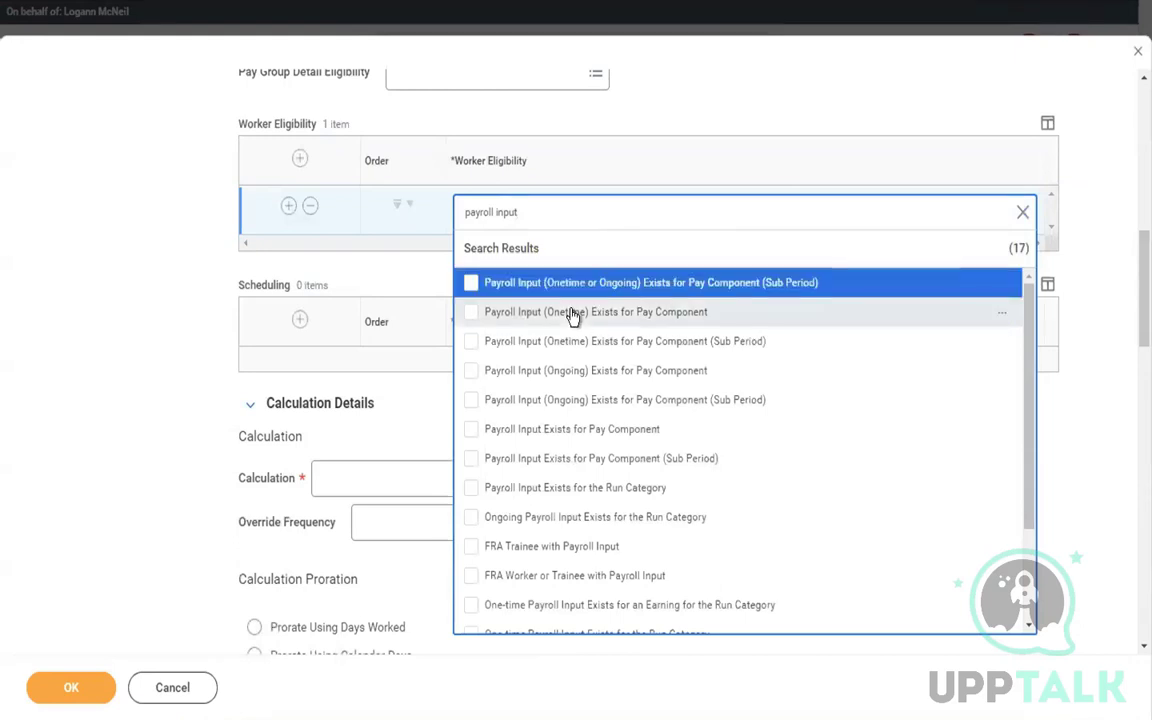
{"action": "left_click", "coordinate": [572, 316]}
{"action": "left_click", "coordinate": [138, 249]}
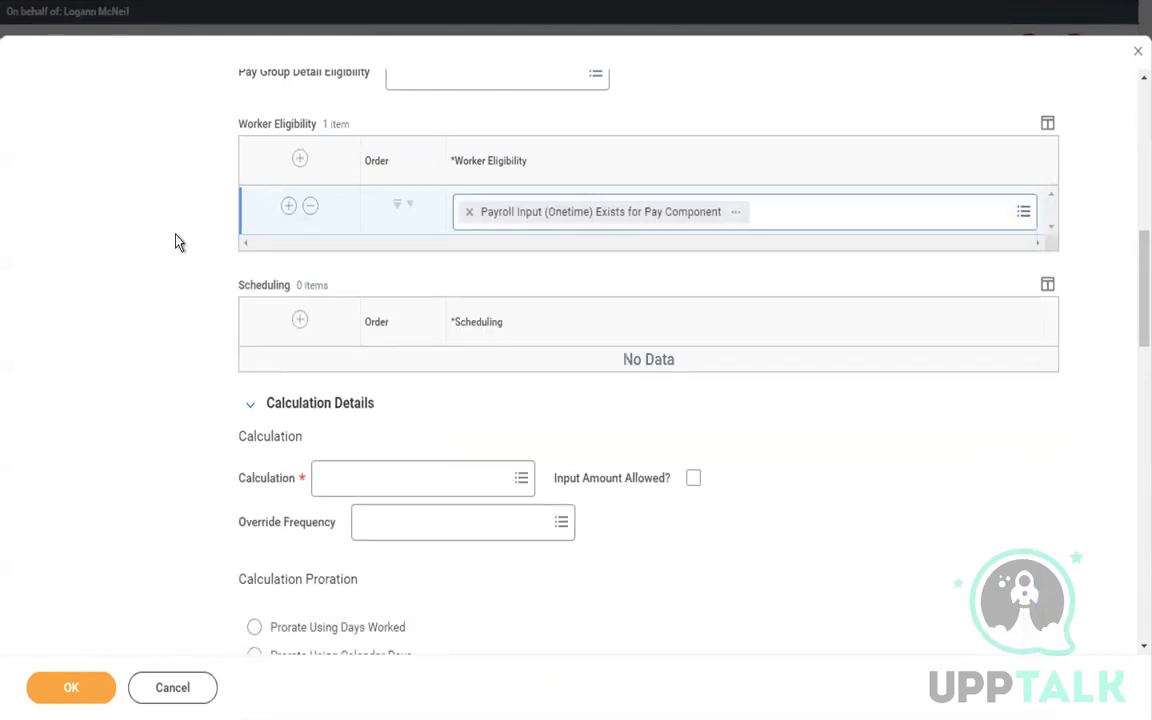
Set the earning's calculation to Payroll Input in the calculation details.
{"action": "left_click", "coordinate": [342, 486]}
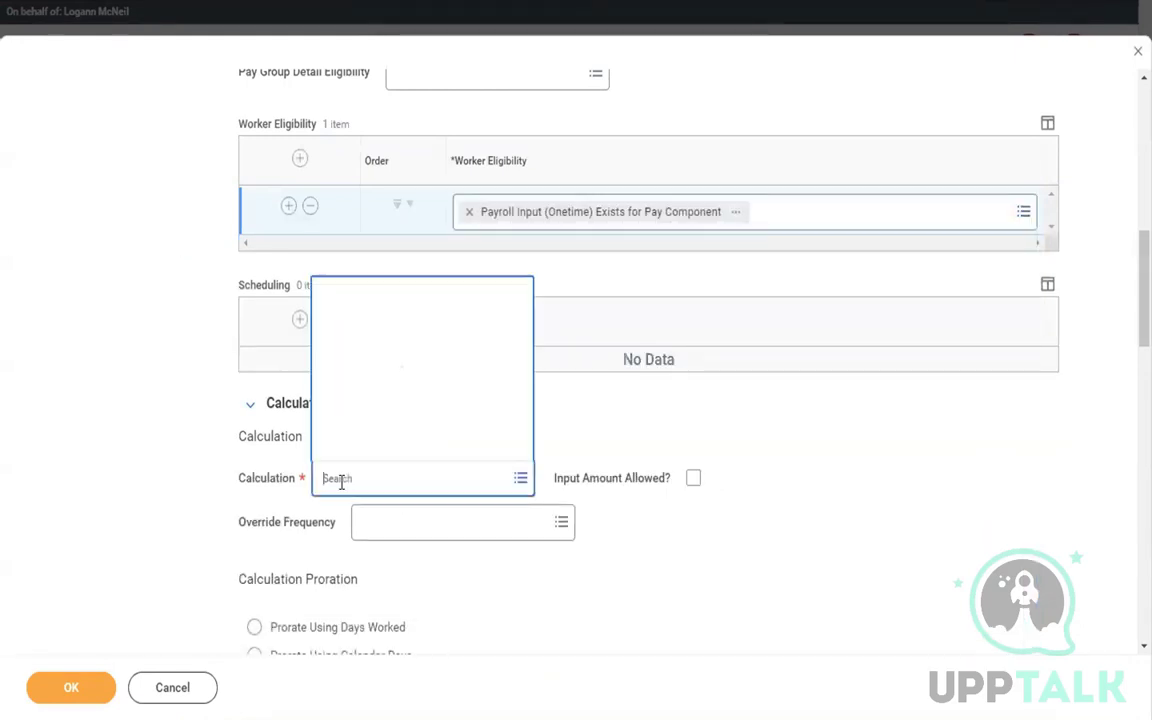
{"action": "type", "text": "pay"}
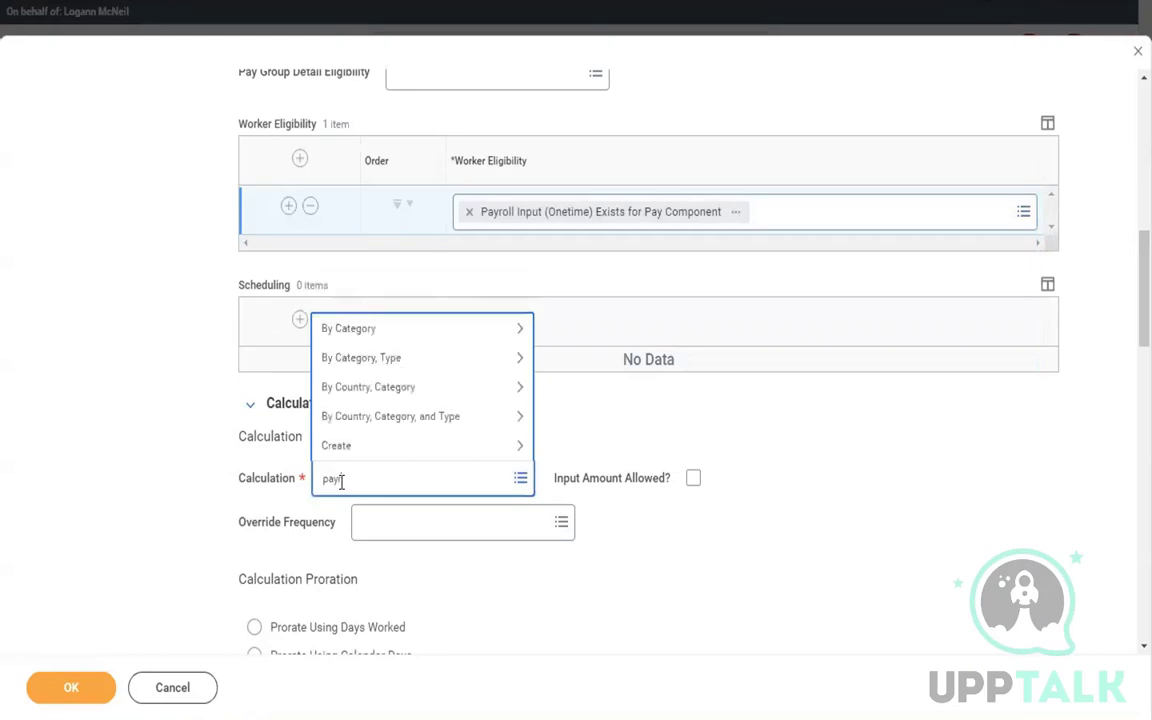
{"action": "type", "text": "roll input"}
{"action": "key", "text": "Return"}
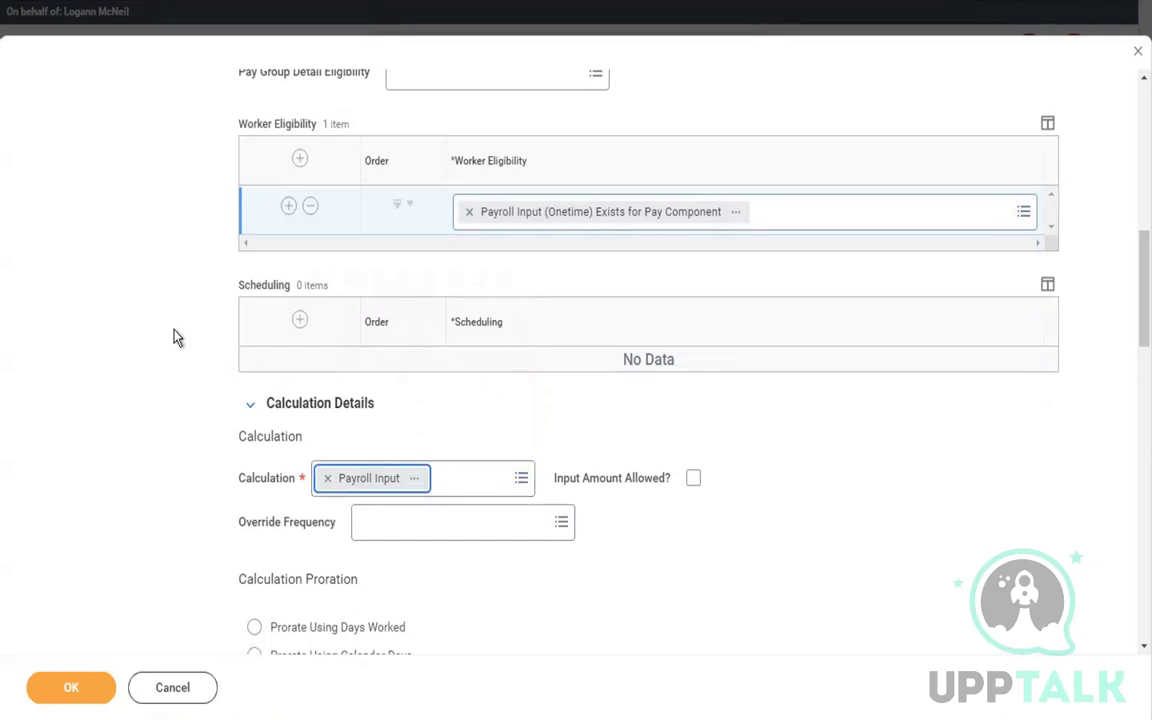
Assign the Adds to Gross [CAN USA] group in the earning's non-effective dated details and submit the earning.
{"action": "scroll", "coordinate": [173, 338], "scroll_direction": "up", "scroll_amount": 5}
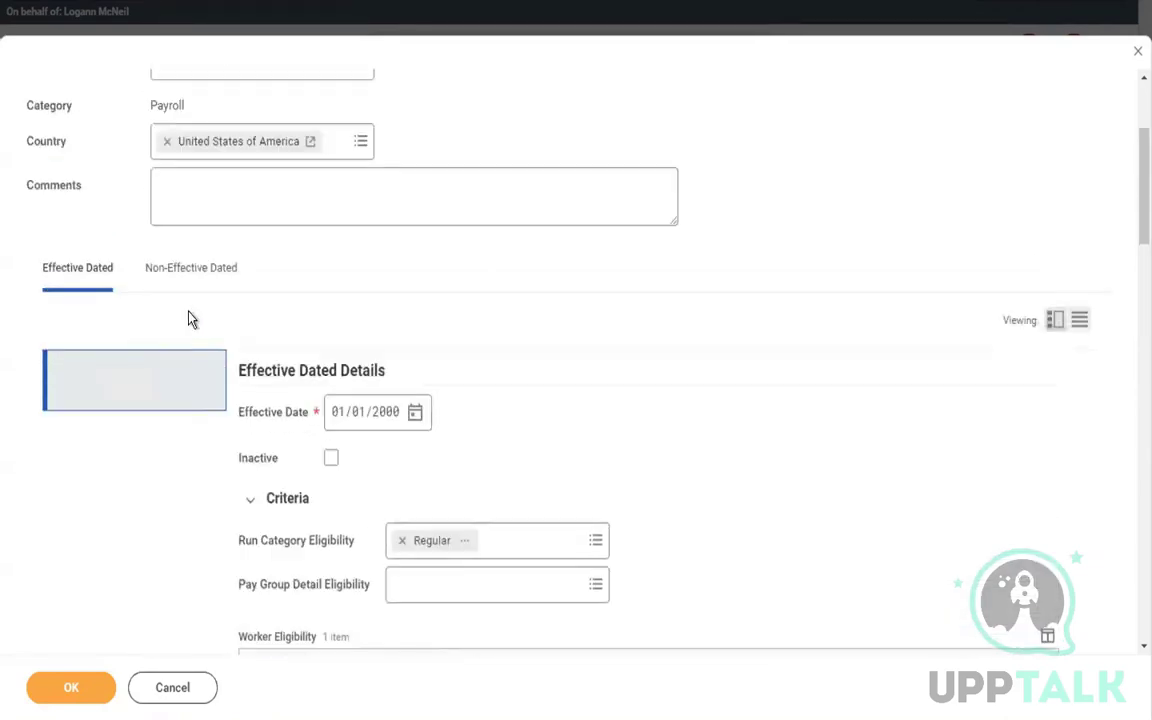
{"action": "left_click", "coordinate": [186, 286]}
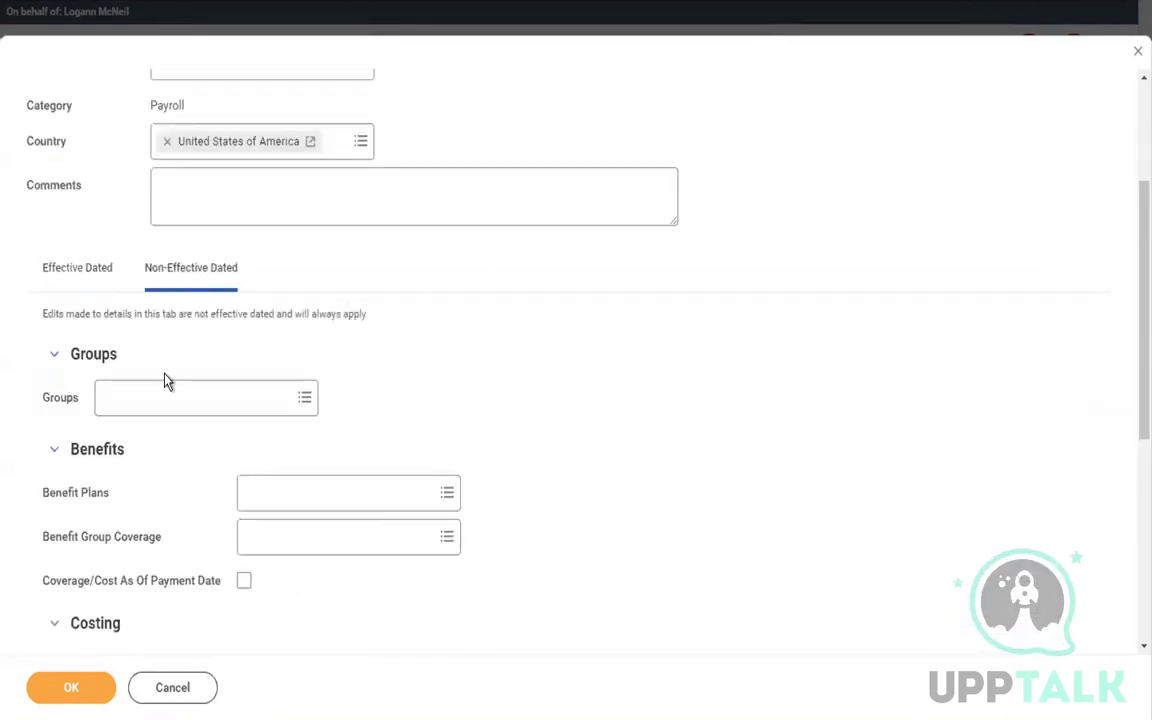
{"action": "left_click", "coordinate": [130, 402]}
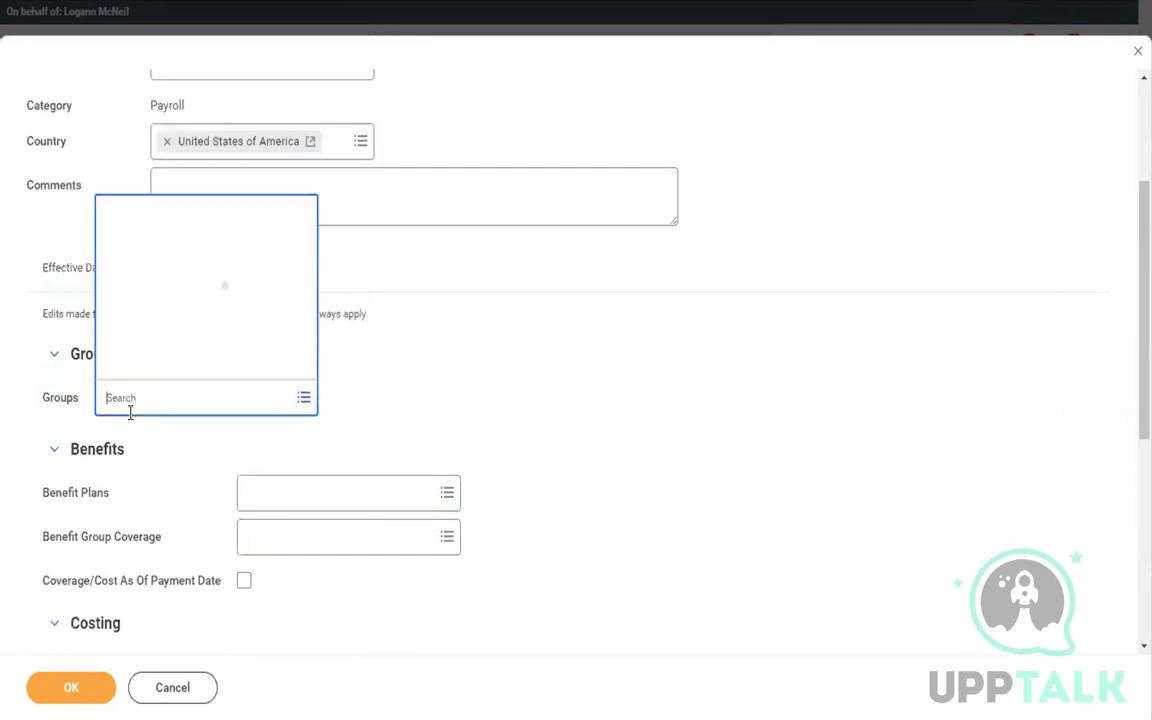
{"action": "type", "text": "add to gross"}
{"action": "key", "text": "Return"}
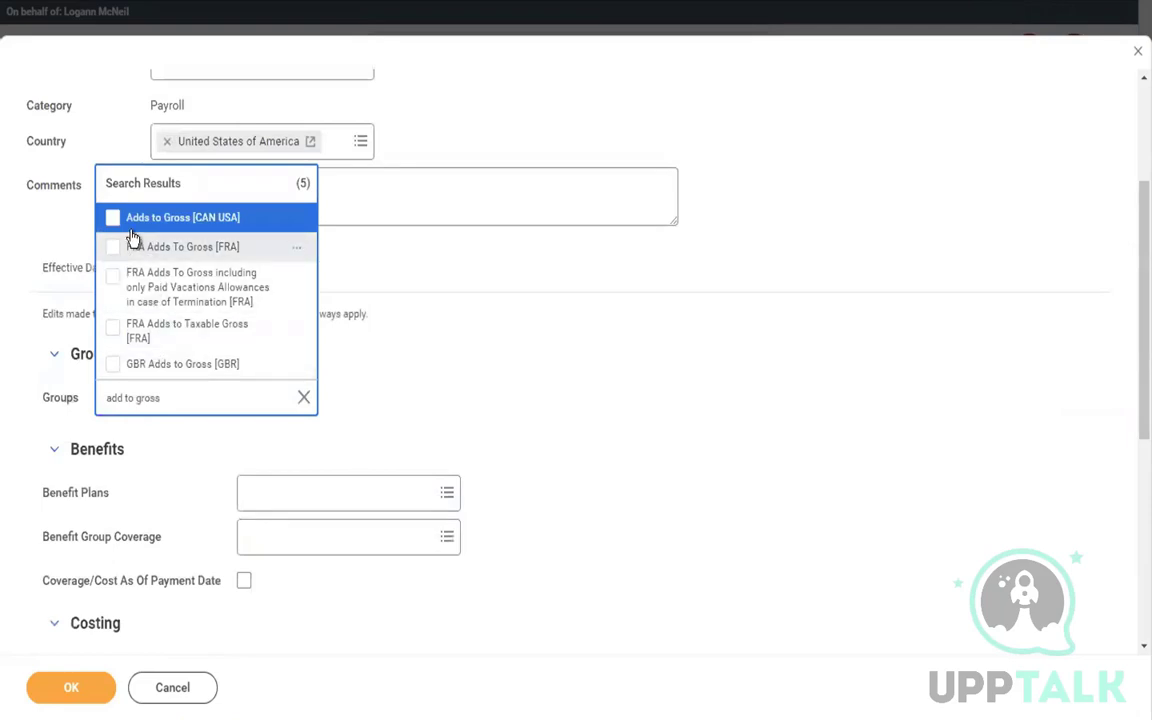
{"action": "left_click", "coordinate": [63, 690]}
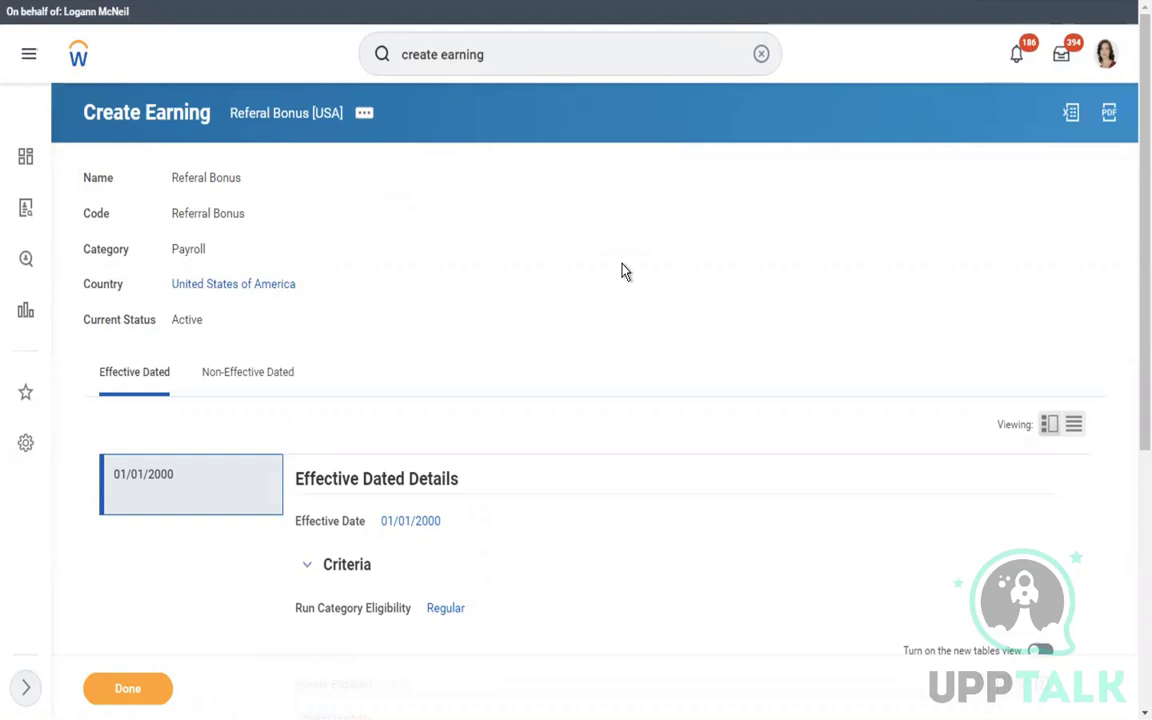
Clear the previous search and copy the second worker's name at the end of the Word notes document.
{"action": "left_click", "coordinate": [760, 56]}
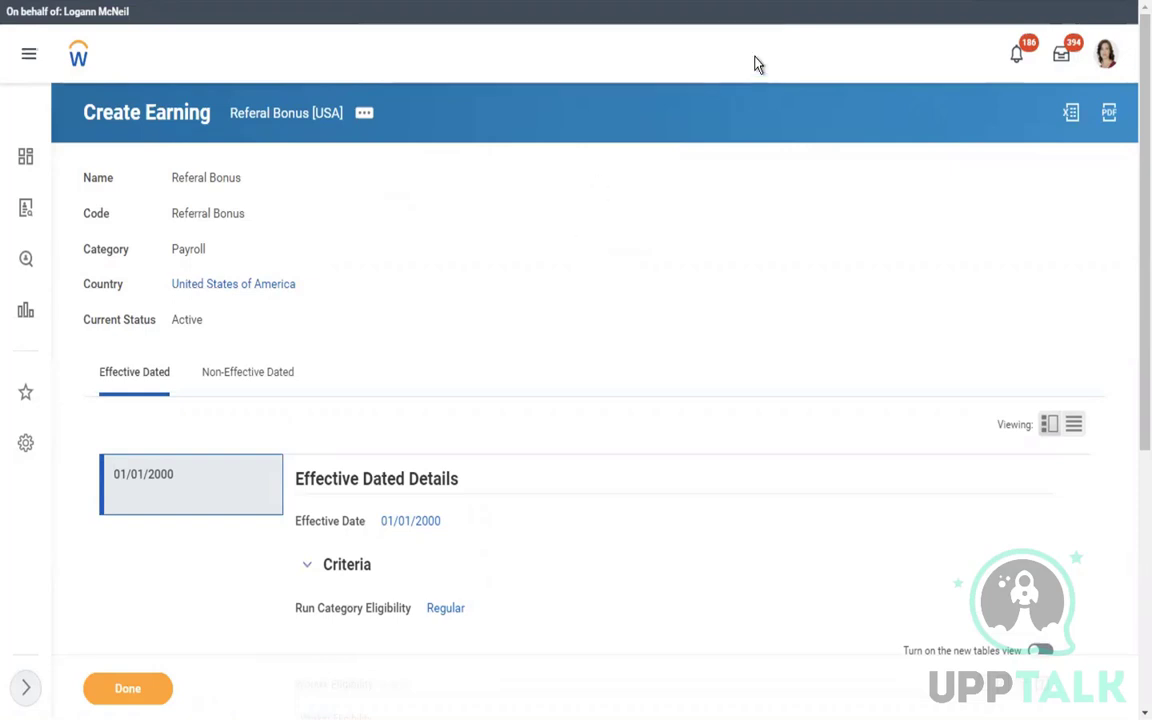
{"action": "key", "text": "ctrl+Left"}
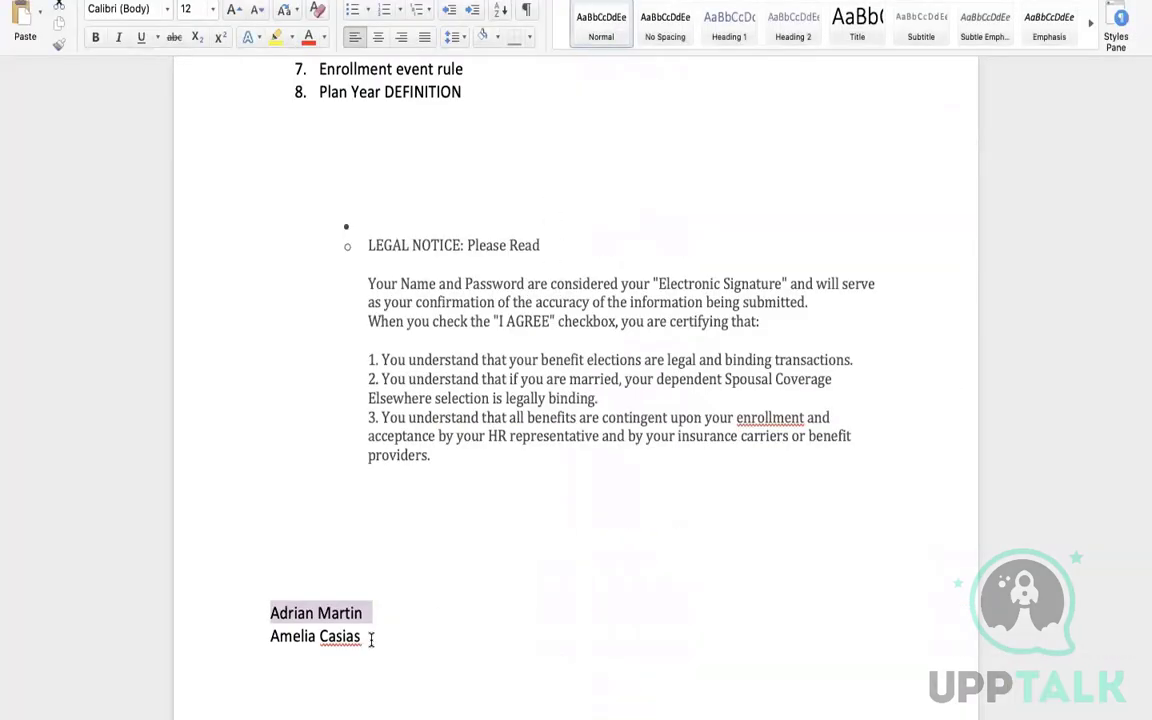
{"action": "left_click", "coordinate": [371, 640]}
{"action": "left_click_drag", "start_coordinate": [371, 640], "coordinate": [270, 638]}
{"action": "key", "text": "super+c"}
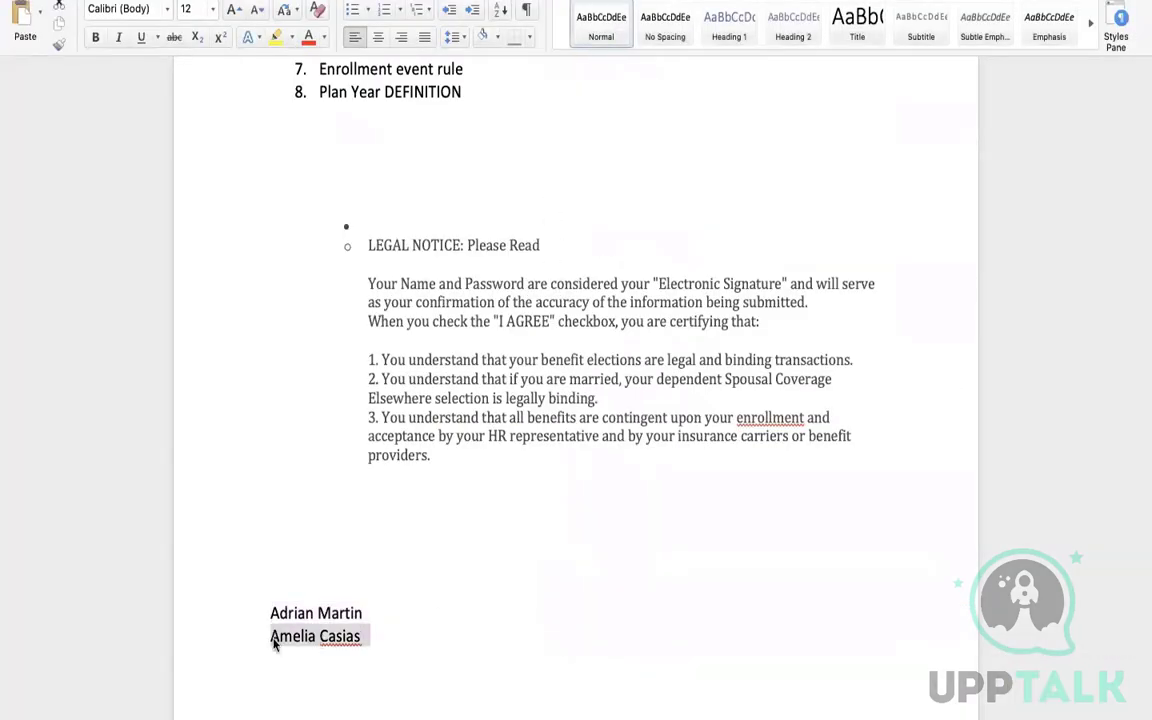
Switch back to Workday, search for the copied worker name and open that worker's profile.
{"action": "key", "text": "ctrl+Right"}
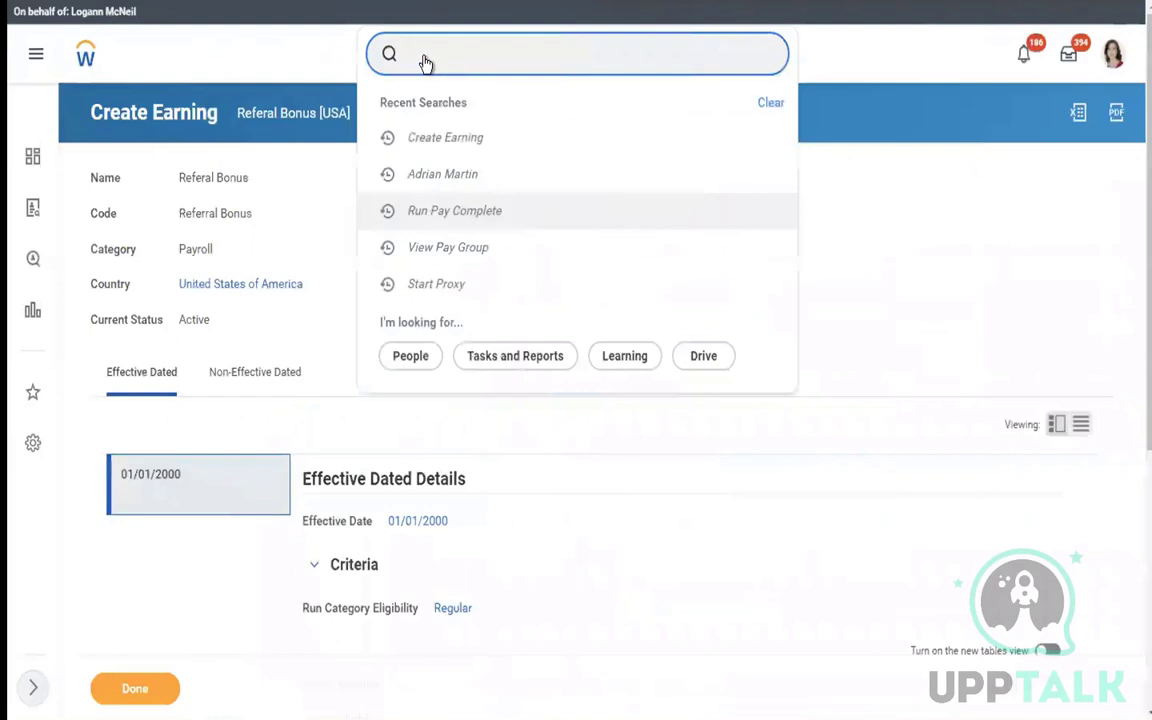
{"action": "key", "text": "super+v"}
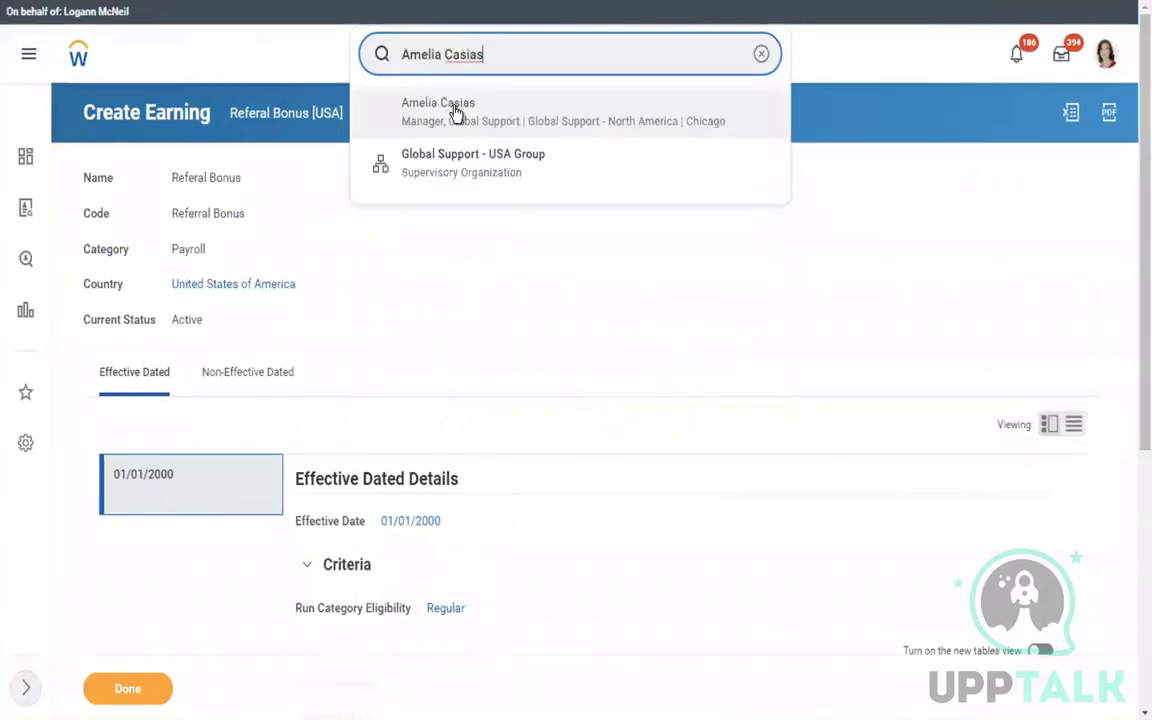
{"action": "left_click", "coordinate": [455, 115]}
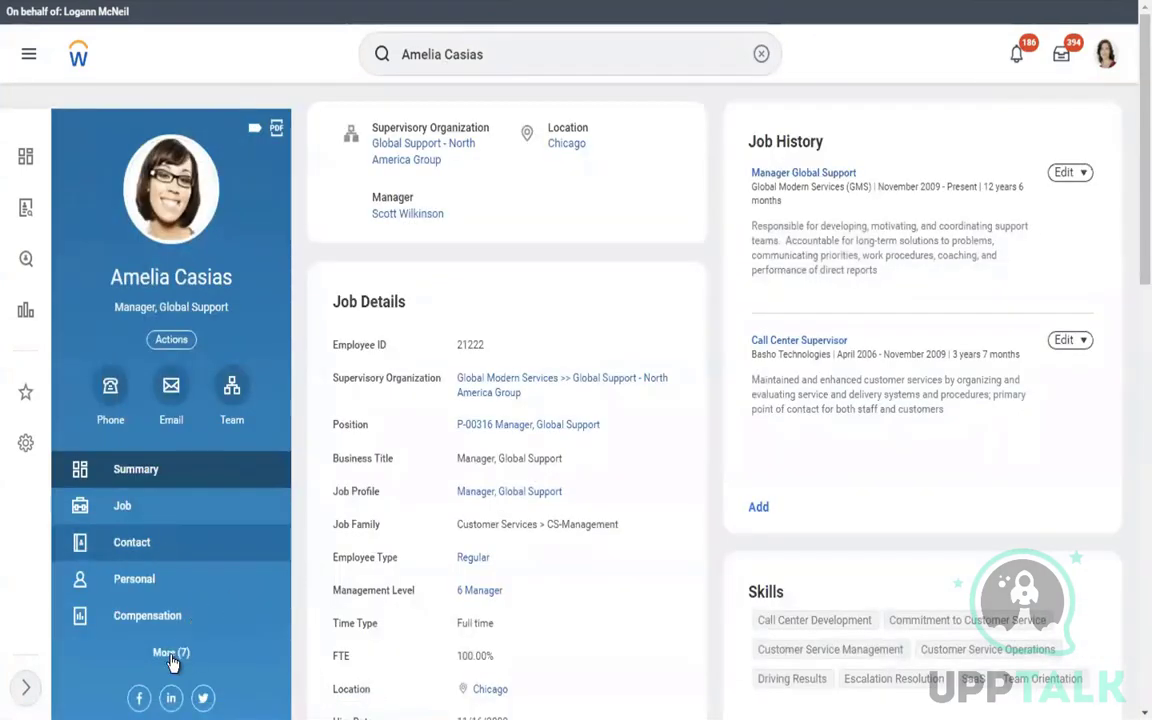
Open the worker's pay information and examine the payroll results, including period, calculation status, gross pay and net pay.
{"action": "left_click", "coordinate": [172, 660]}
{"action": "left_click", "coordinate": [170, 660]}
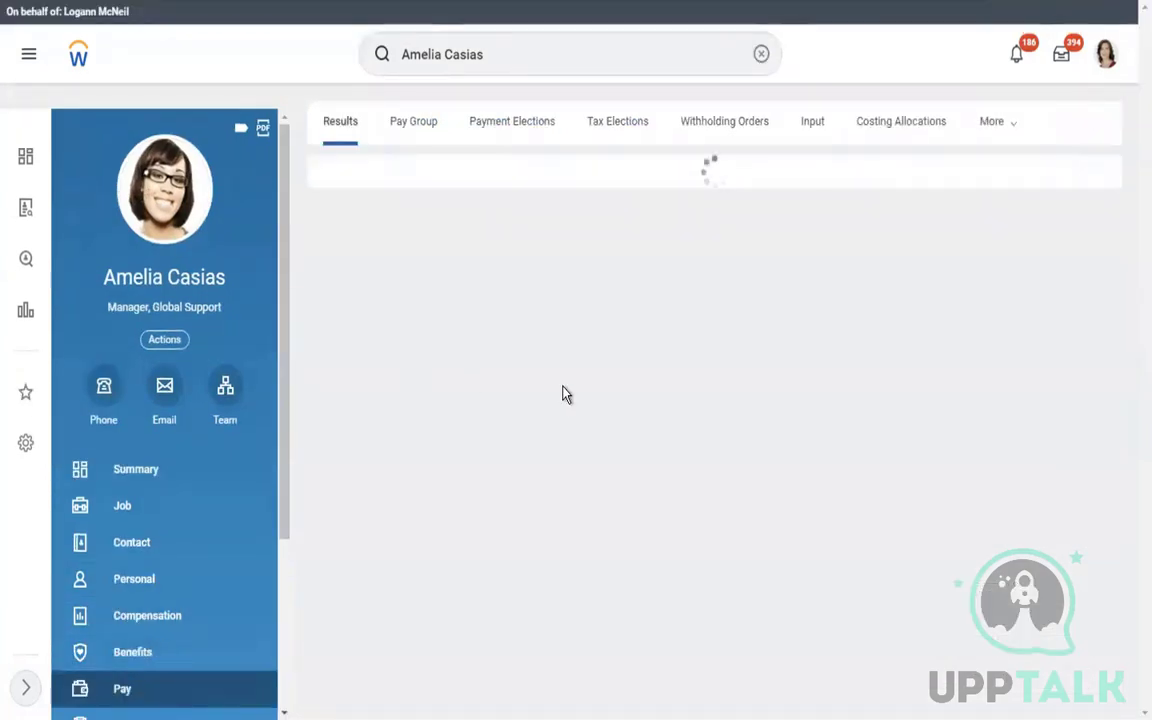
{"action": "left_click_drag", "start_coordinate": [517, 381], "coordinate": [806, 406]}
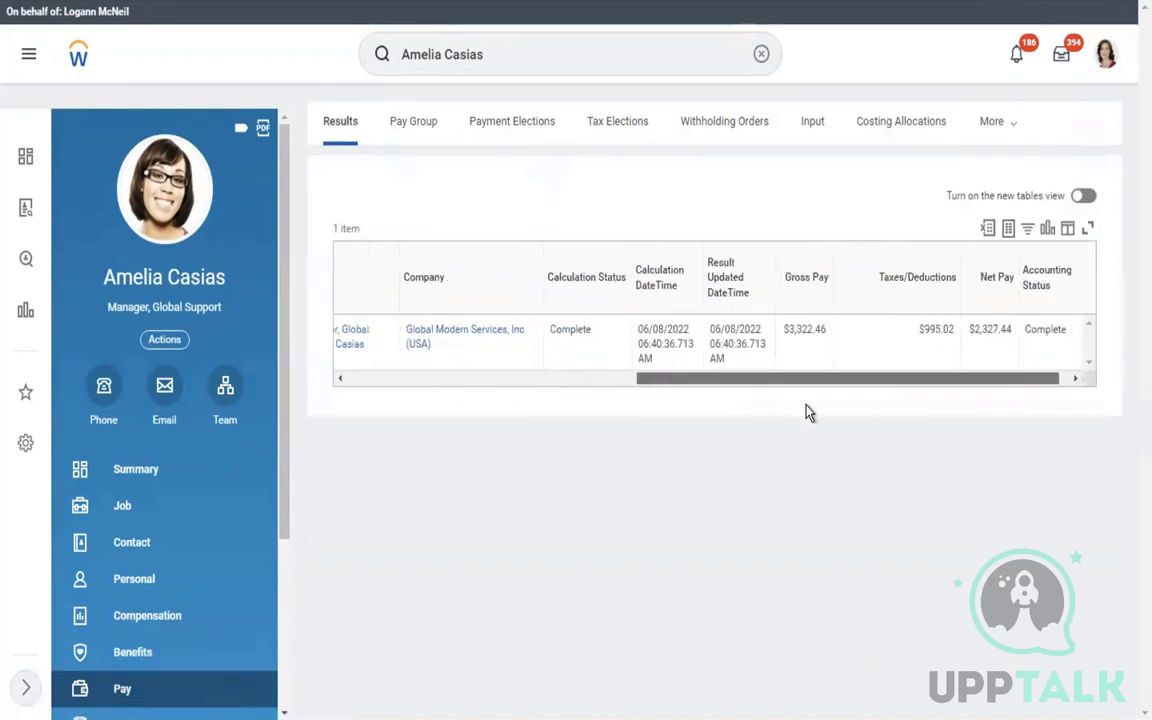
{"action": "left_click_drag", "start_coordinate": [806, 405], "coordinate": [235, 364]}
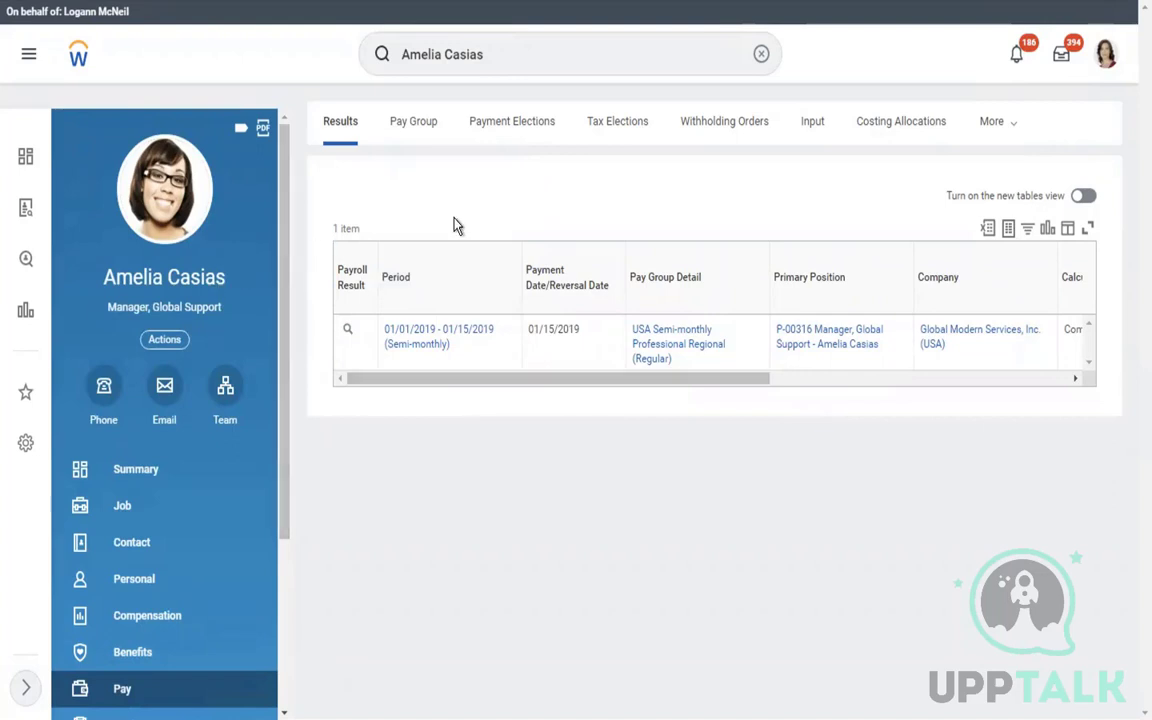
Start adding payroll input for this worker with start date 01/16/2019 and end date 01/30/2019.
{"action": "left_click", "coordinate": [812, 124]}
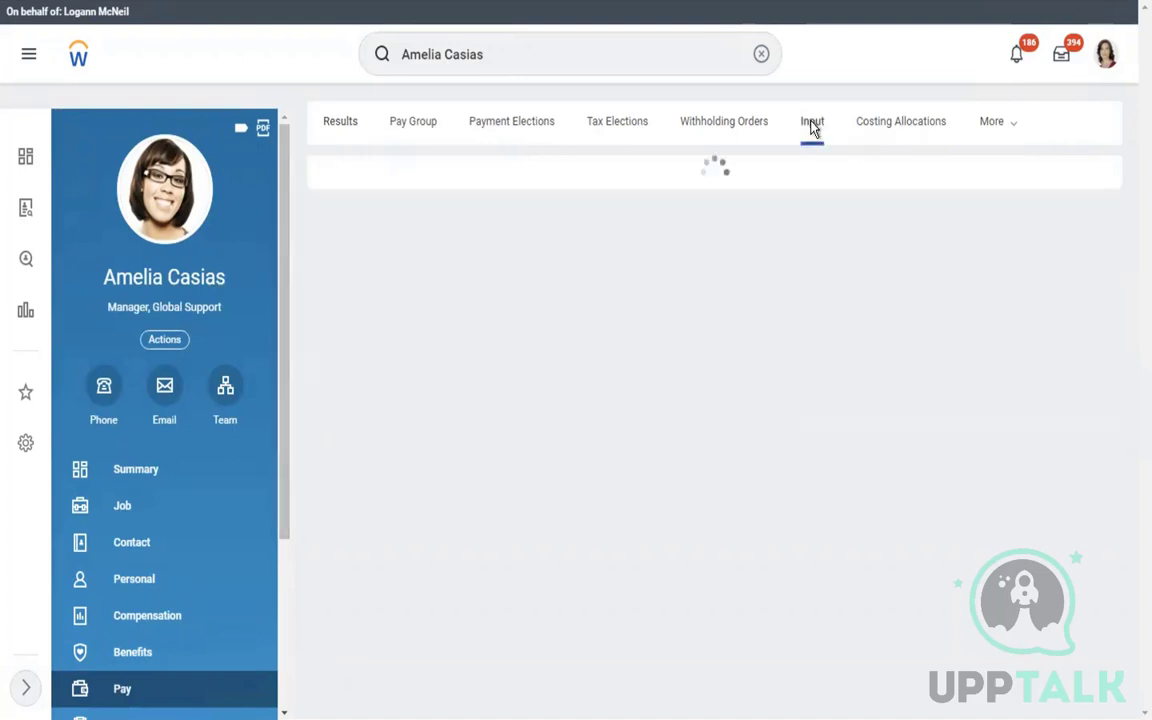
{"action": "left_click", "coordinate": [368, 214]}
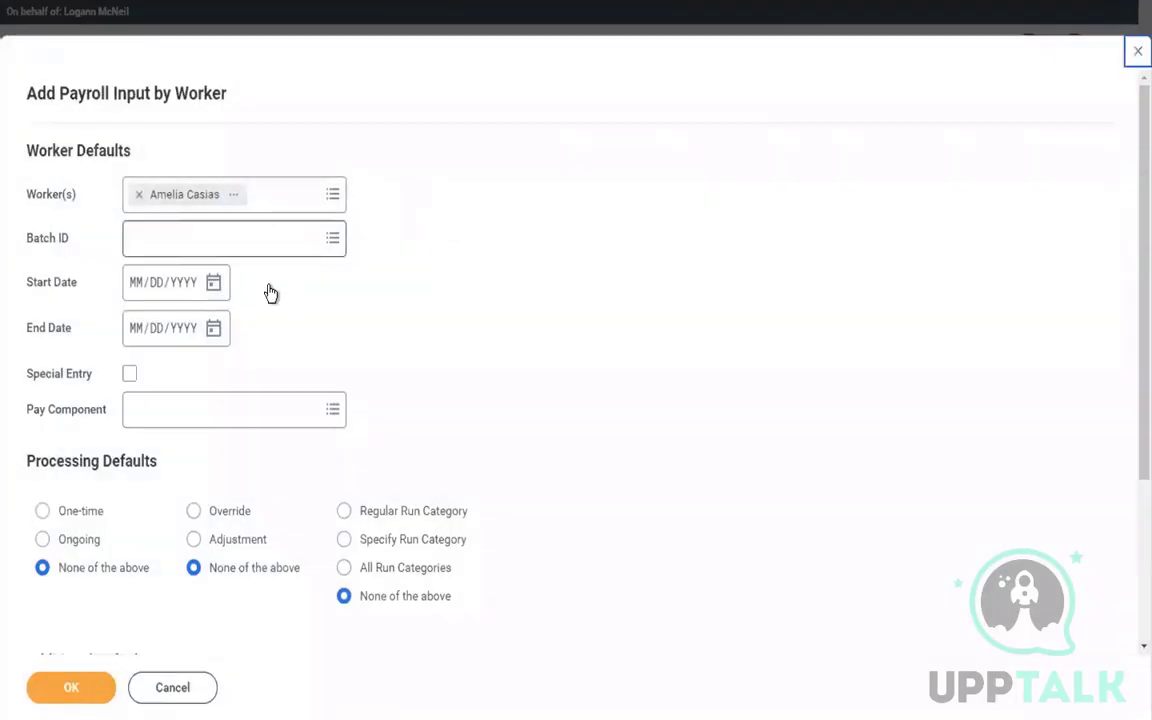
{"action": "left_click", "coordinate": [143, 290]}
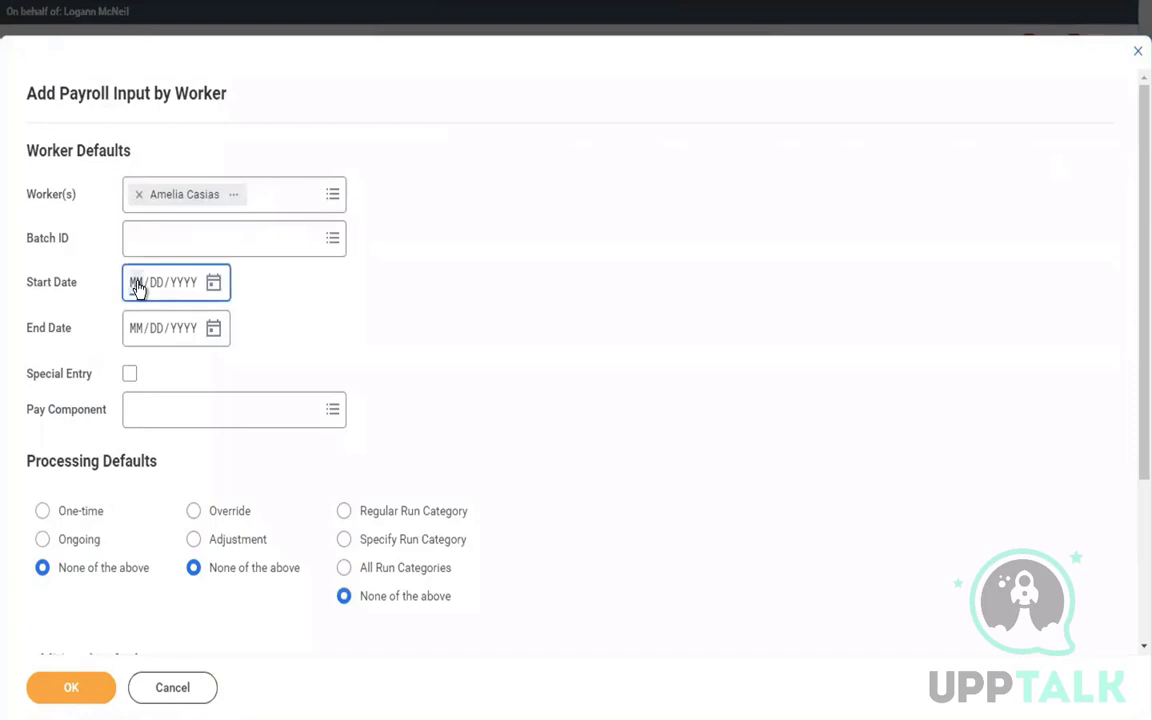
{"action": "type", "text": "01/16/201"}
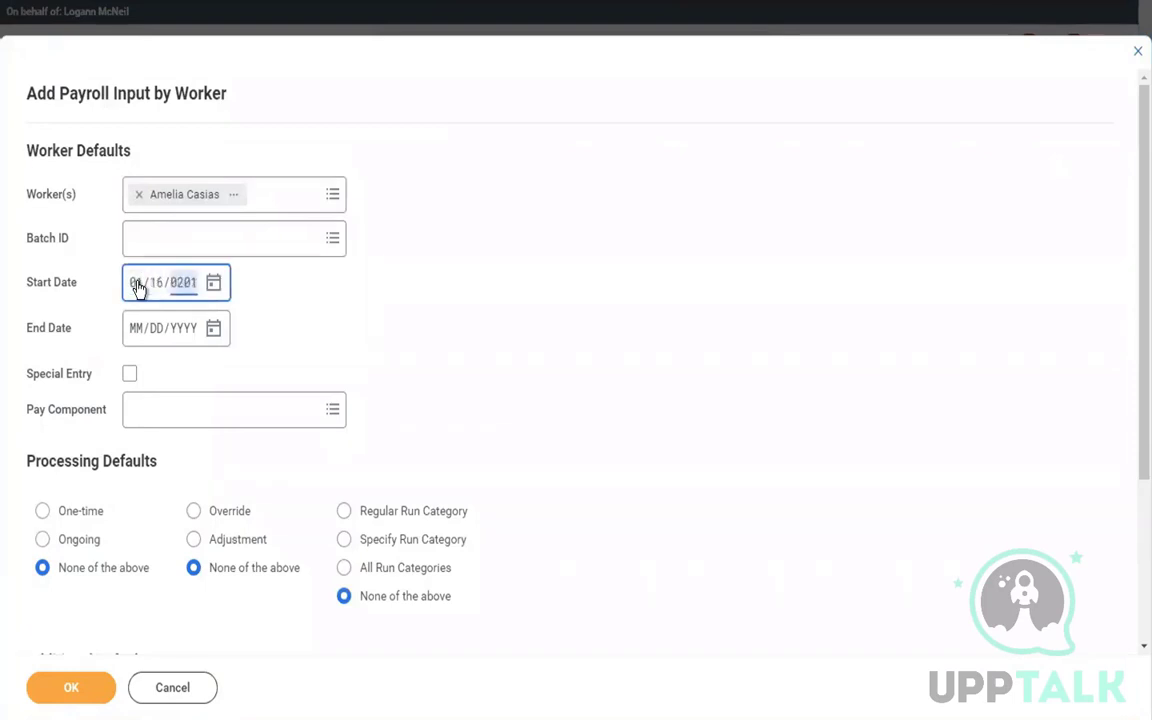
{"action": "type", "text": "9"}
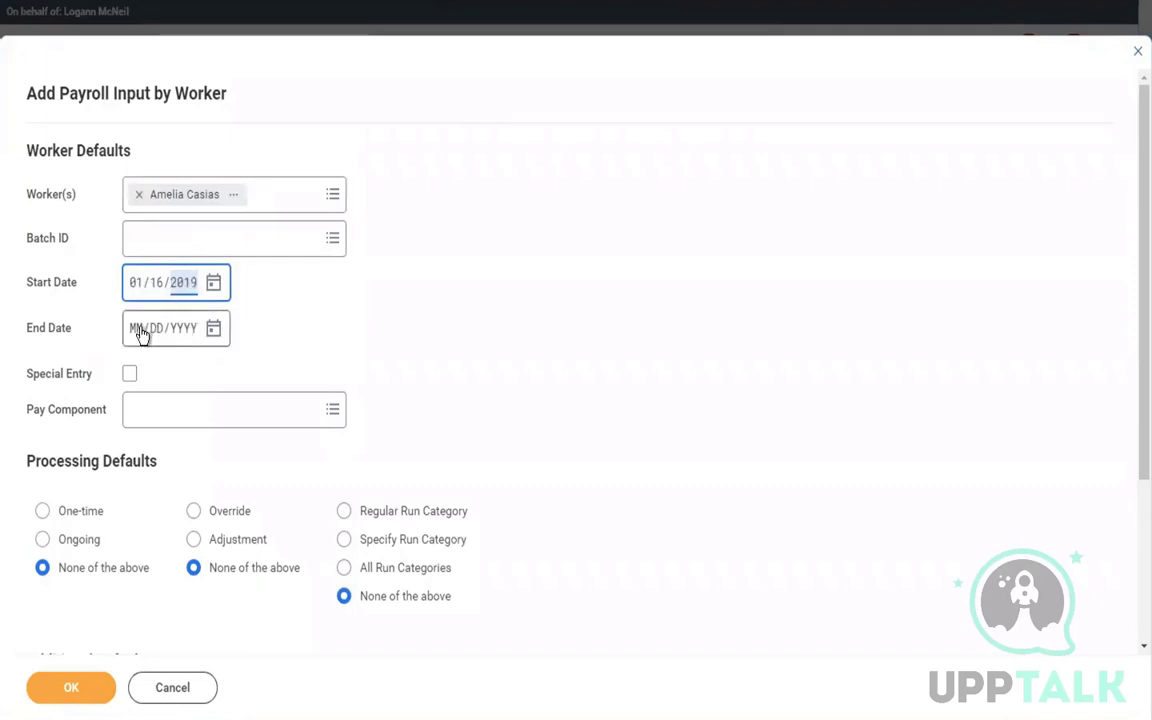
{"action": "left_click", "coordinate": [140, 334]}
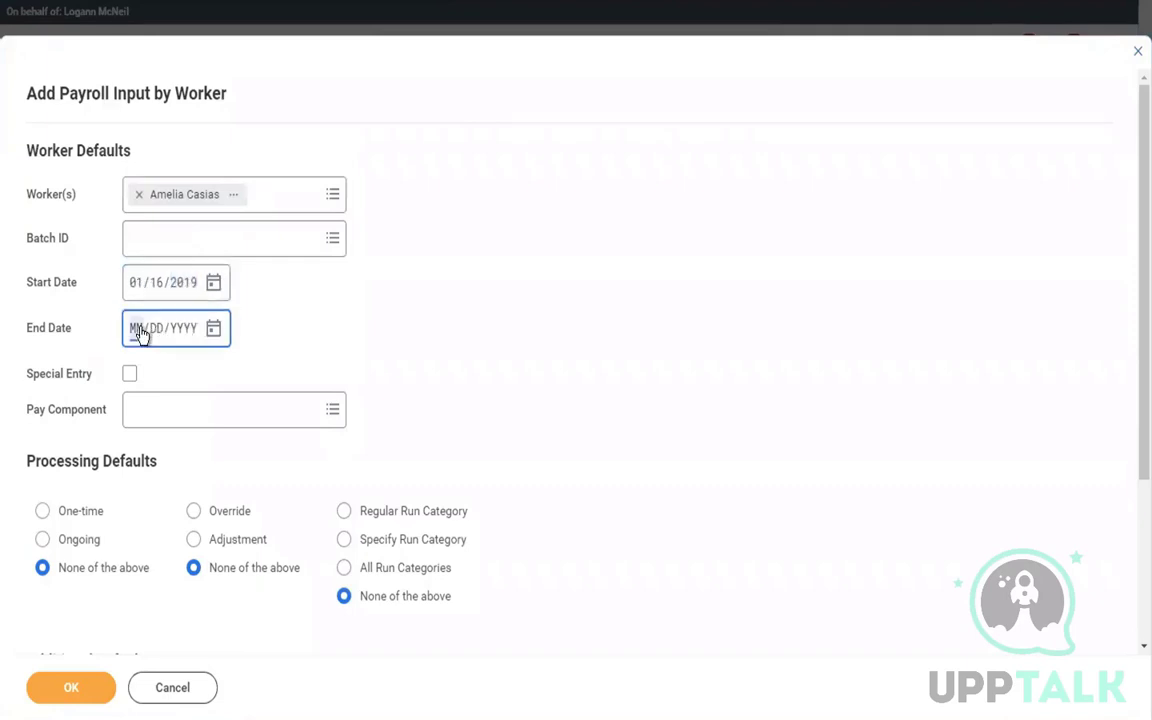
{"action": "type", "text": "01/30/"}
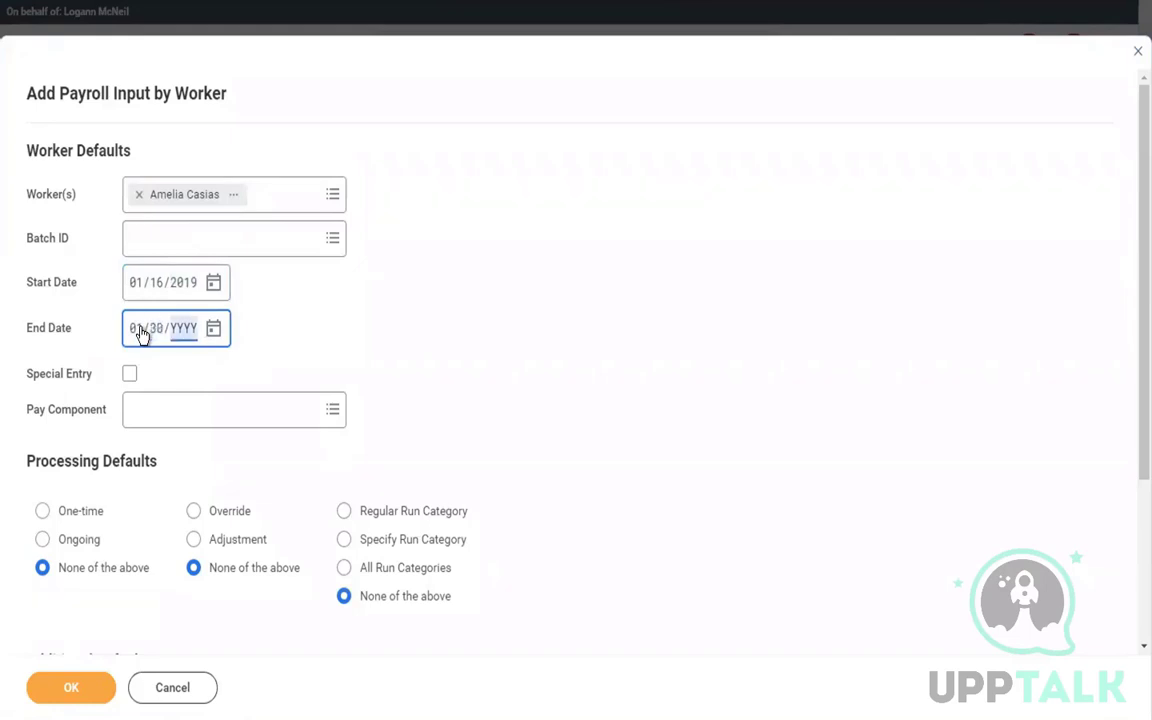
{"action": "type", "text": "2019"}
{"action": "left_click", "coordinate": [429, 375]}
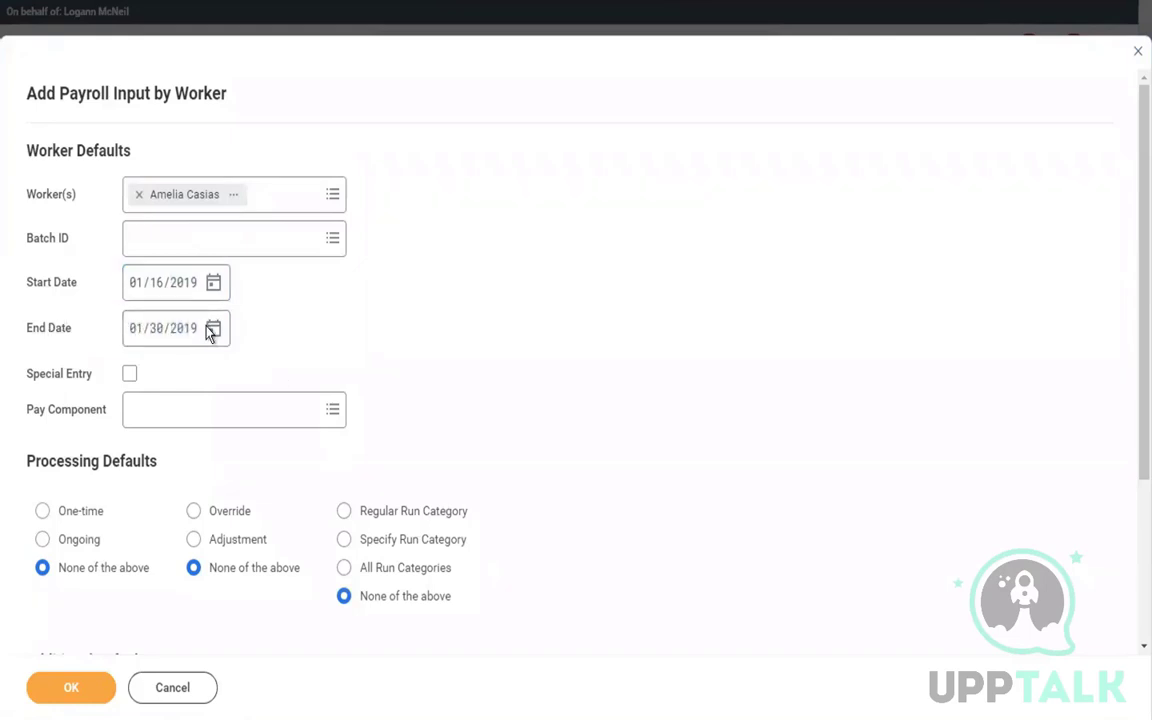
Try to find the referral bonus earning as the payroll input's pay component.
{"action": "left_click", "coordinate": [176, 402]}
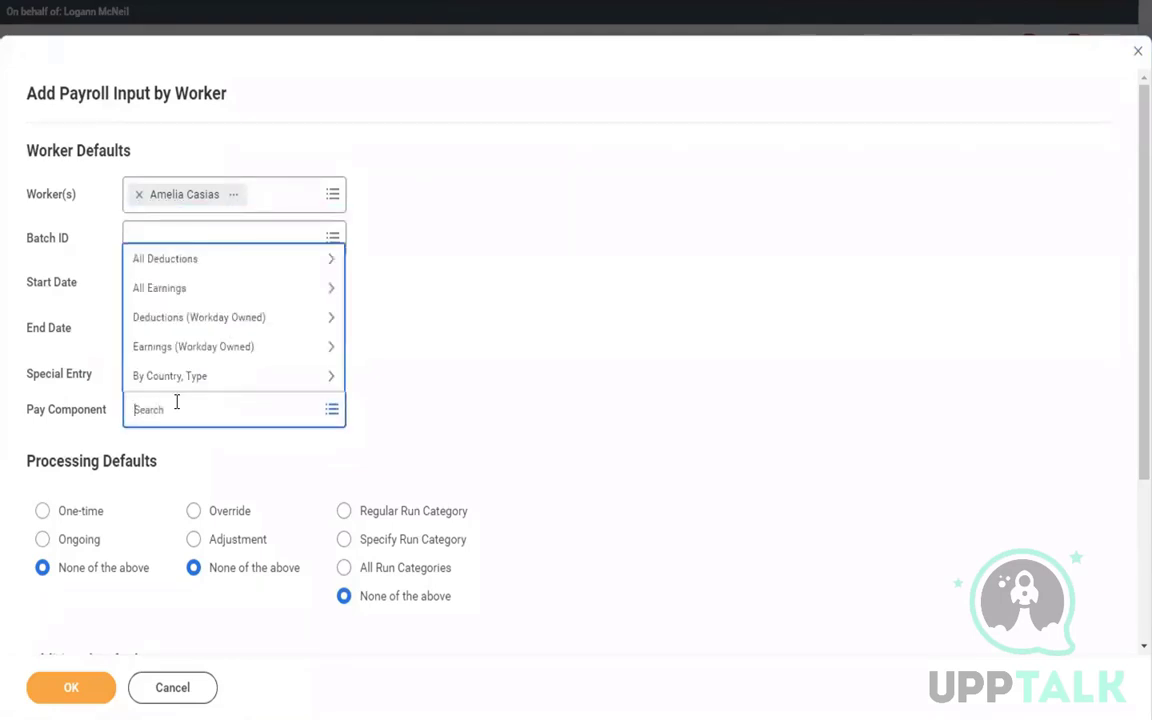
{"action": "type", "text": "ref"}
{"action": "key", "text": "Return"}
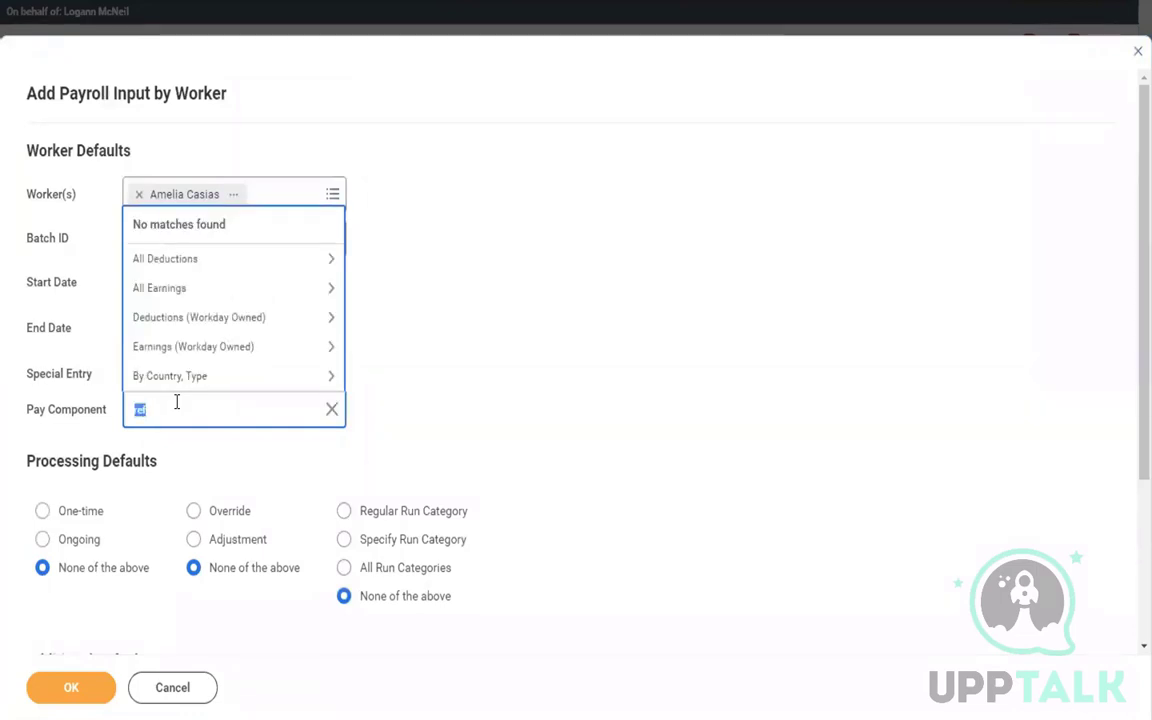
{"action": "left_click", "coordinate": [167, 424]}
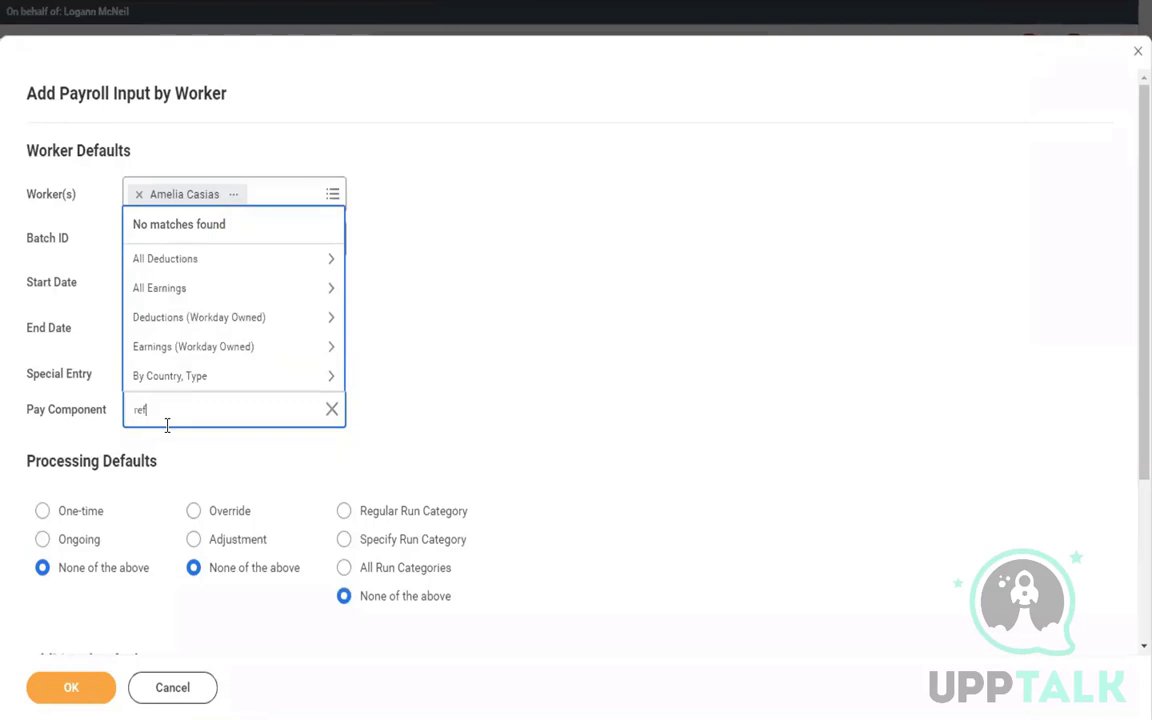
{"action": "type", "text": "feral"}
{"action": "key", "text": "Return"}
{"action": "left_click", "coordinate": [194, 419]}
{"action": "key", "text": "Return"}
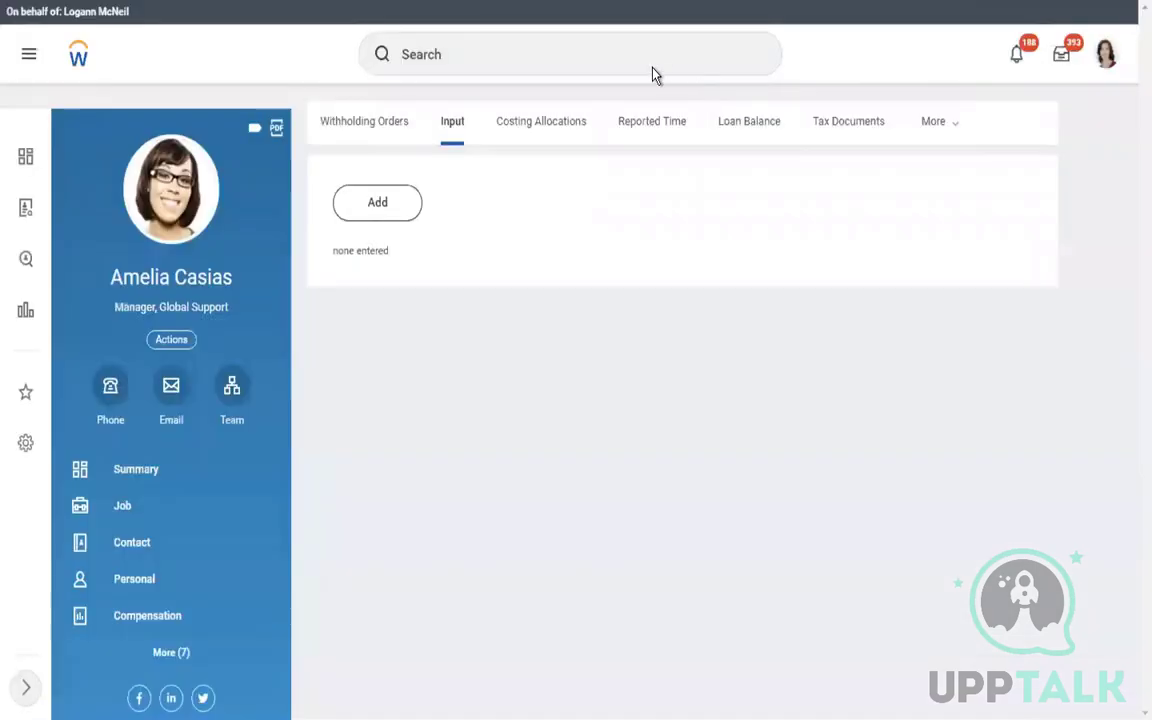
Find the Edit Earning task and open the Referal Bonus [USA] earning for editing.
{"action": "left_click", "coordinate": [553, 44]}
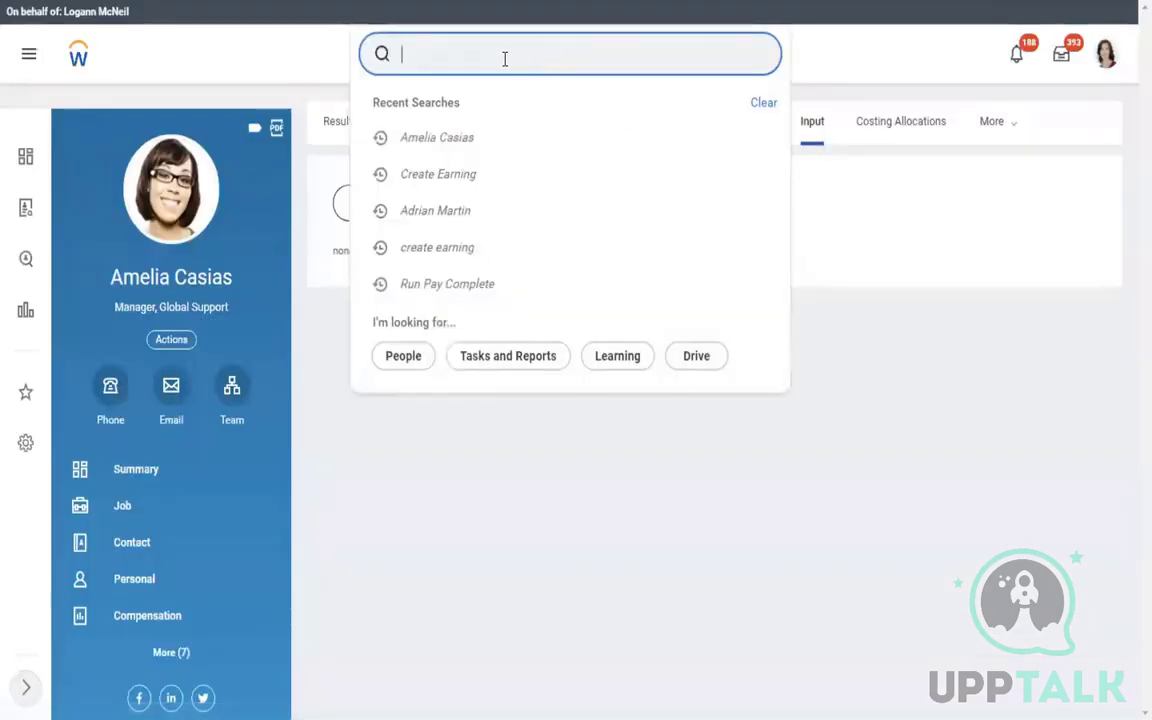
{"action": "type", "text": "edit earni"}
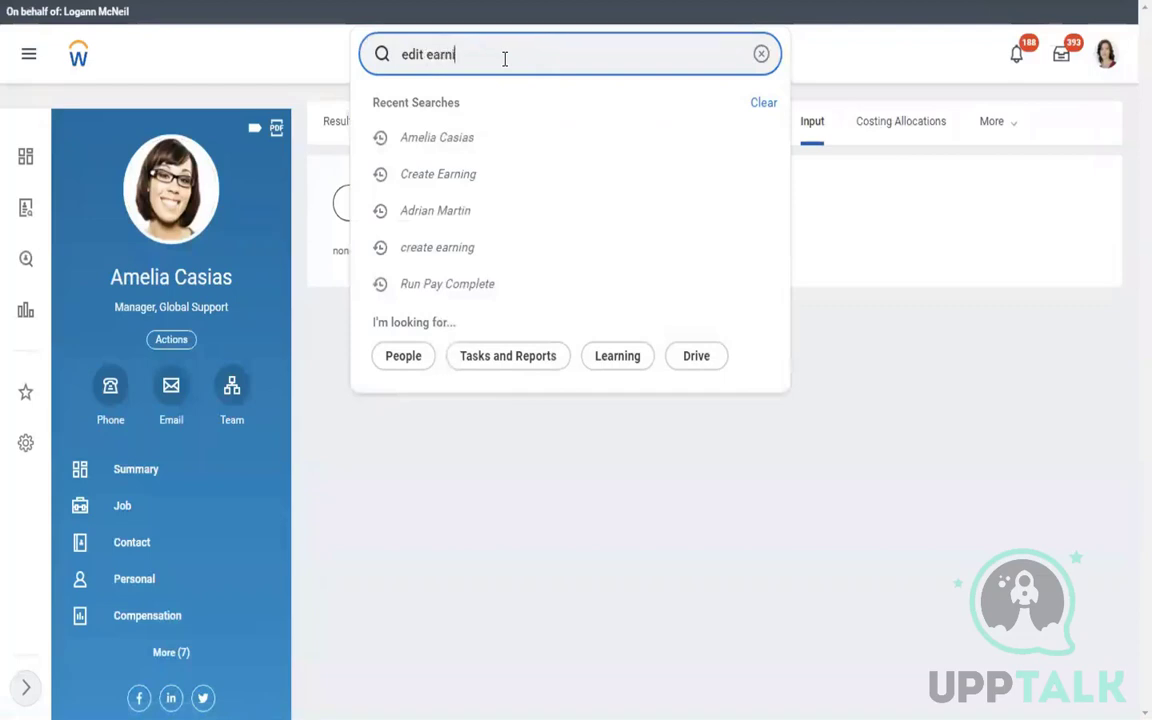
{"action": "type", "text": "ng"}
{"action": "left_click", "coordinate": [453, 107]}
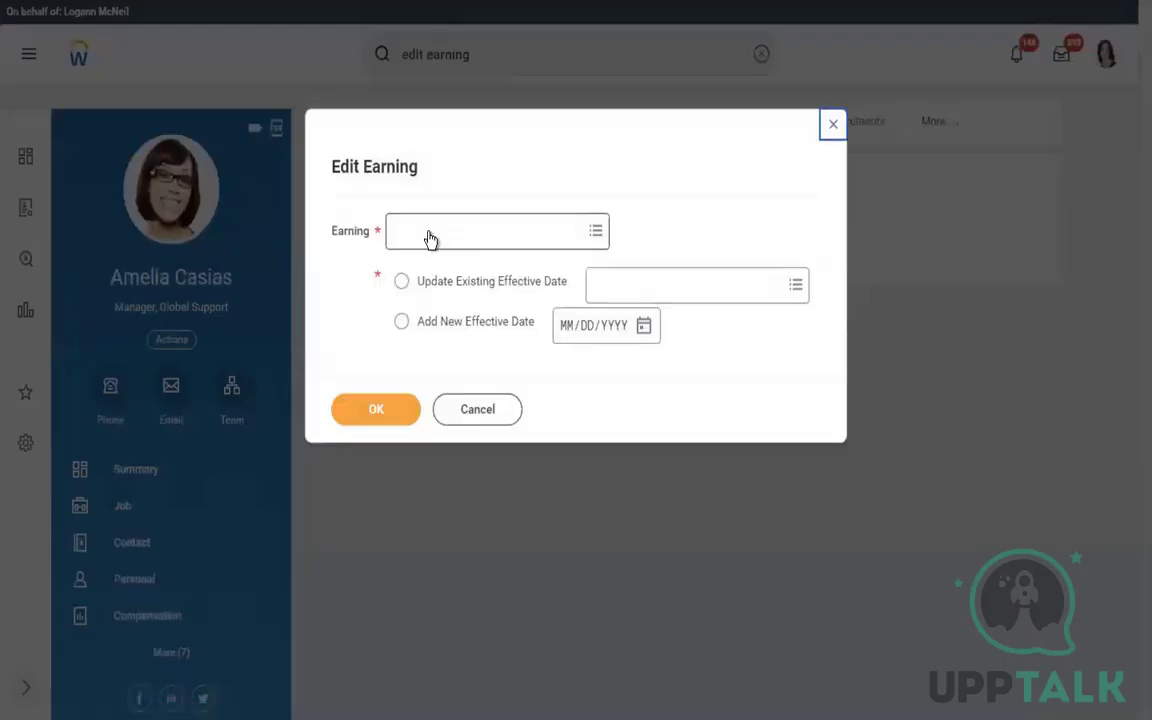
{"action": "left_click", "coordinate": [430, 232]}
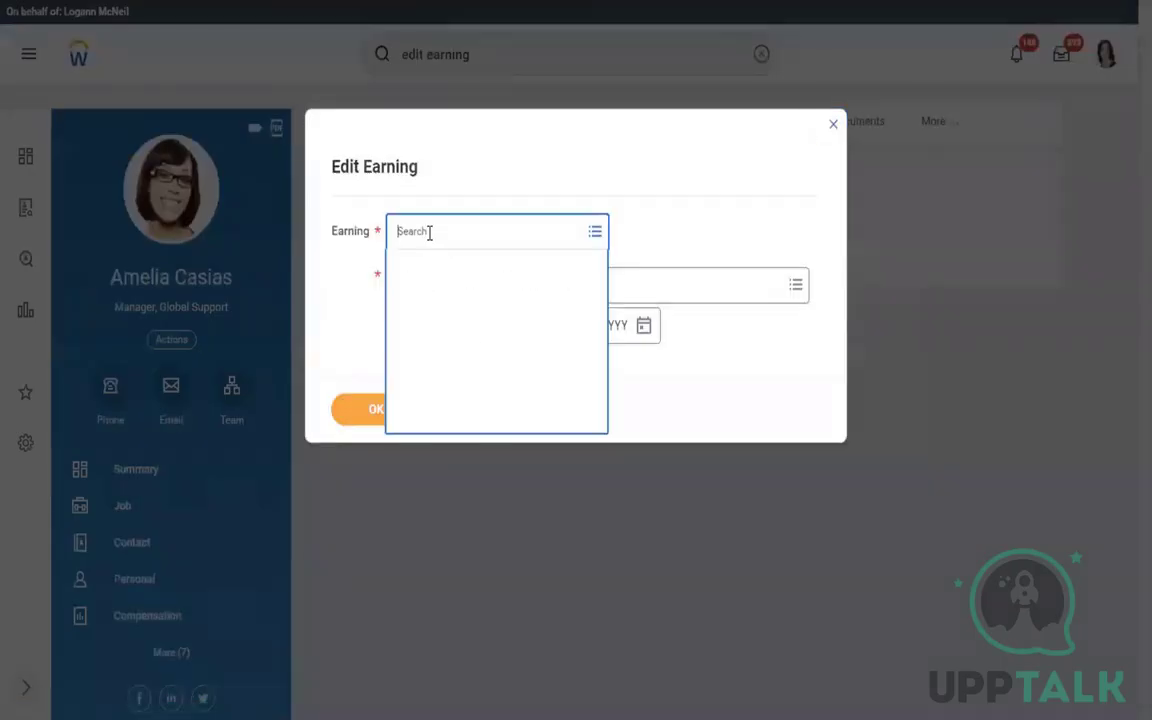
{"action": "type", "text": "ref"}
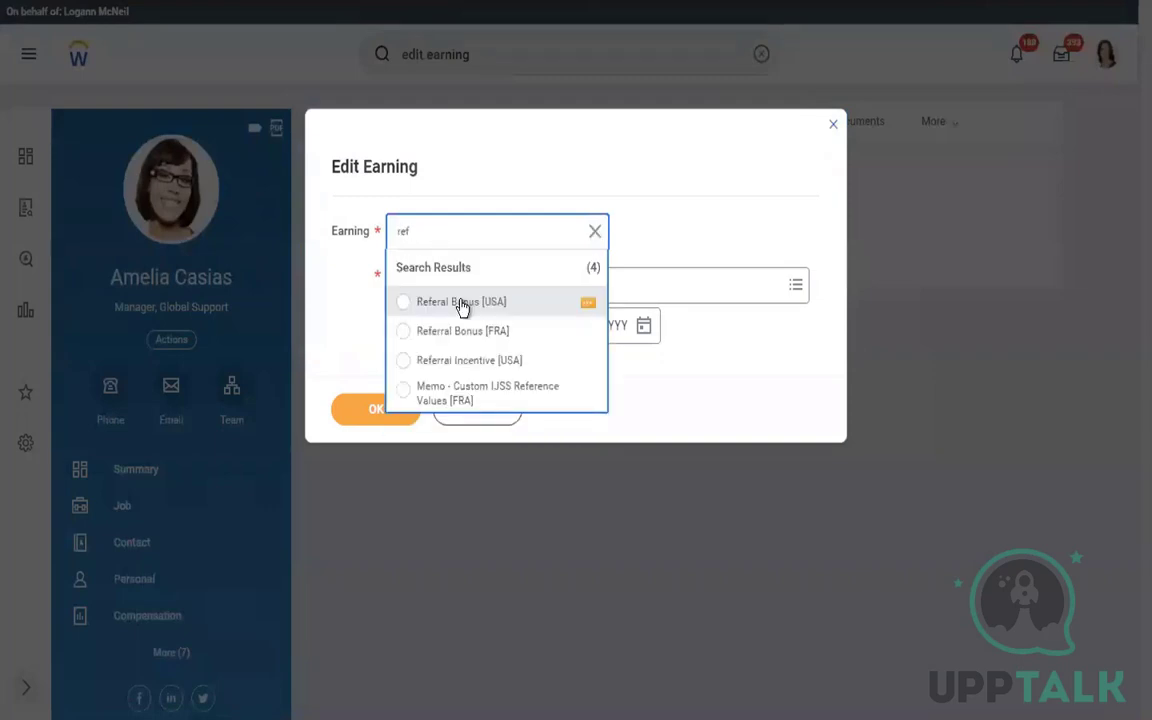
{"action": "left_click", "coordinate": [462, 305]}
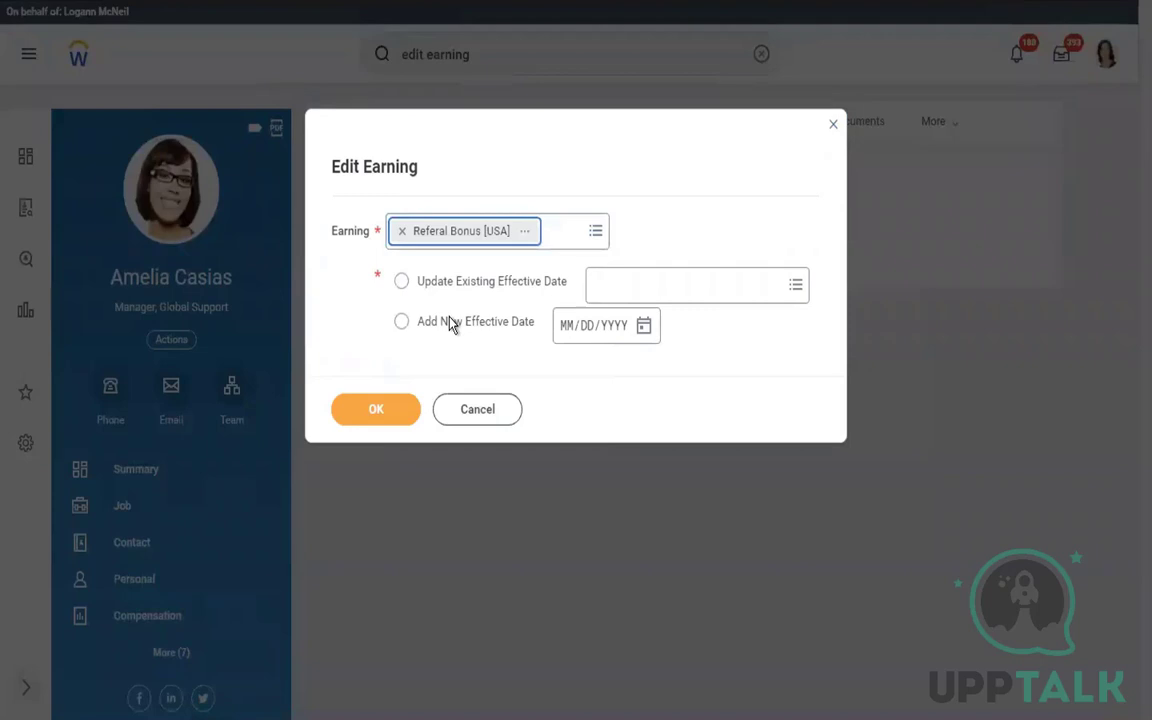
{"action": "left_click", "coordinate": [372, 412]}
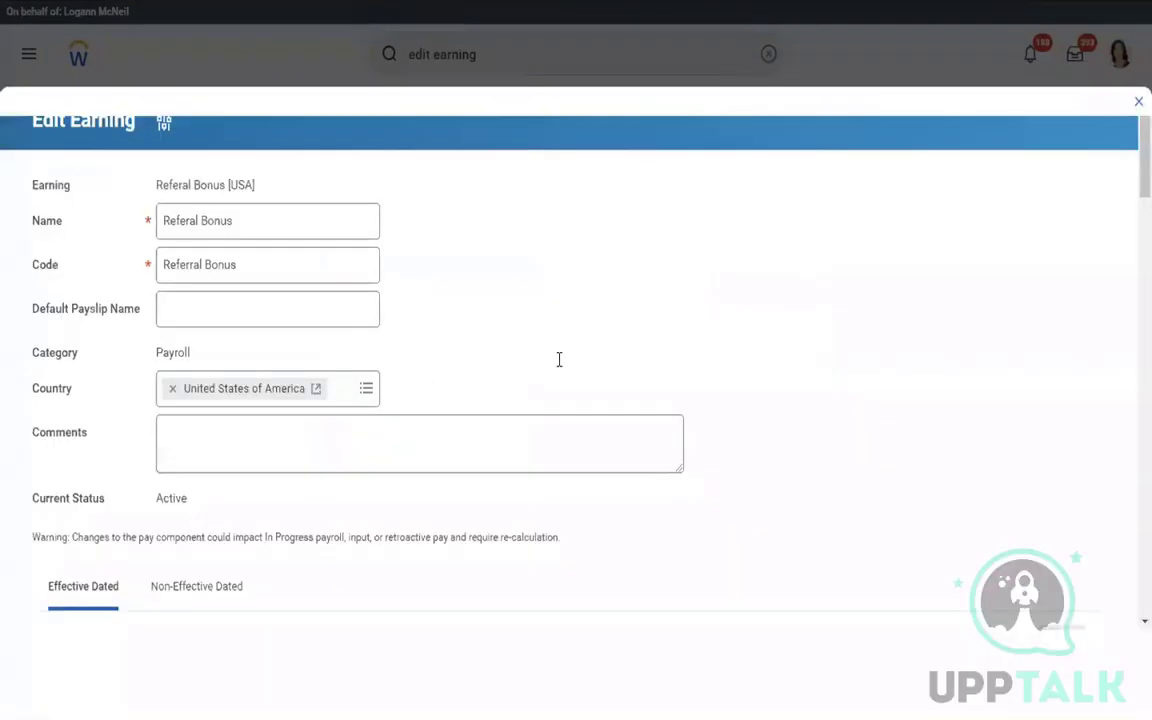
Allow an input amount in the earning's calculation details and save the earning.
{"action": "scroll", "coordinate": [560, 367], "scroll_direction": "down", "scroll_amount": 5}
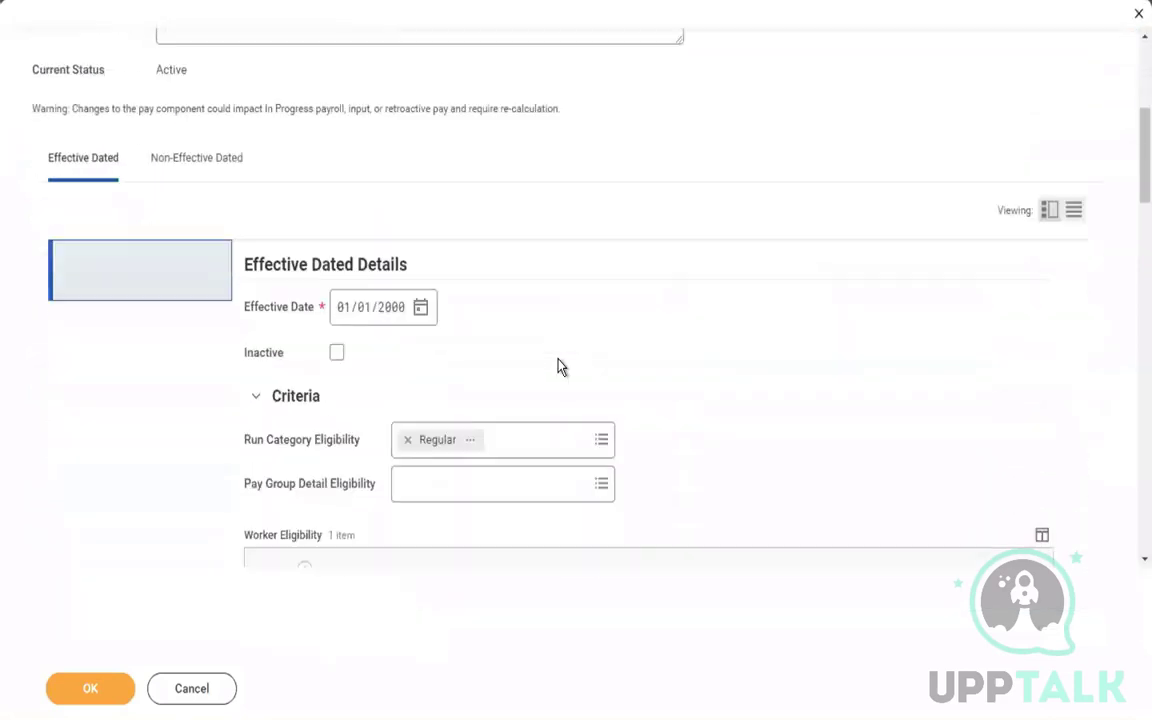
{"action": "scroll", "coordinate": [560, 367], "scroll_direction": "down", "scroll_amount": 1}
{"action": "scroll", "coordinate": [558, 366], "scroll_direction": "down", "scroll_amount": 3}
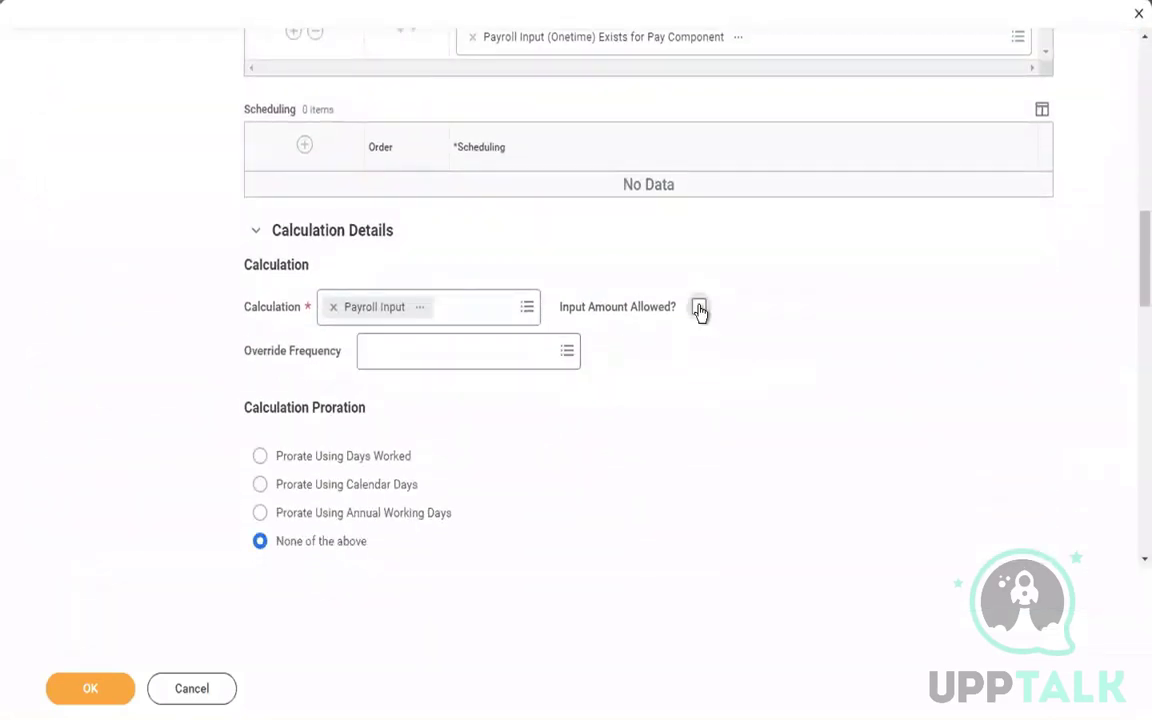
{"action": "left_click", "coordinate": [699, 309]}
{"action": "left_click", "coordinate": [699, 309]}
{"action": "left_click", "coordinate": [699, 309]}
{"action": "left_click", "coordinate": [110, 694]}
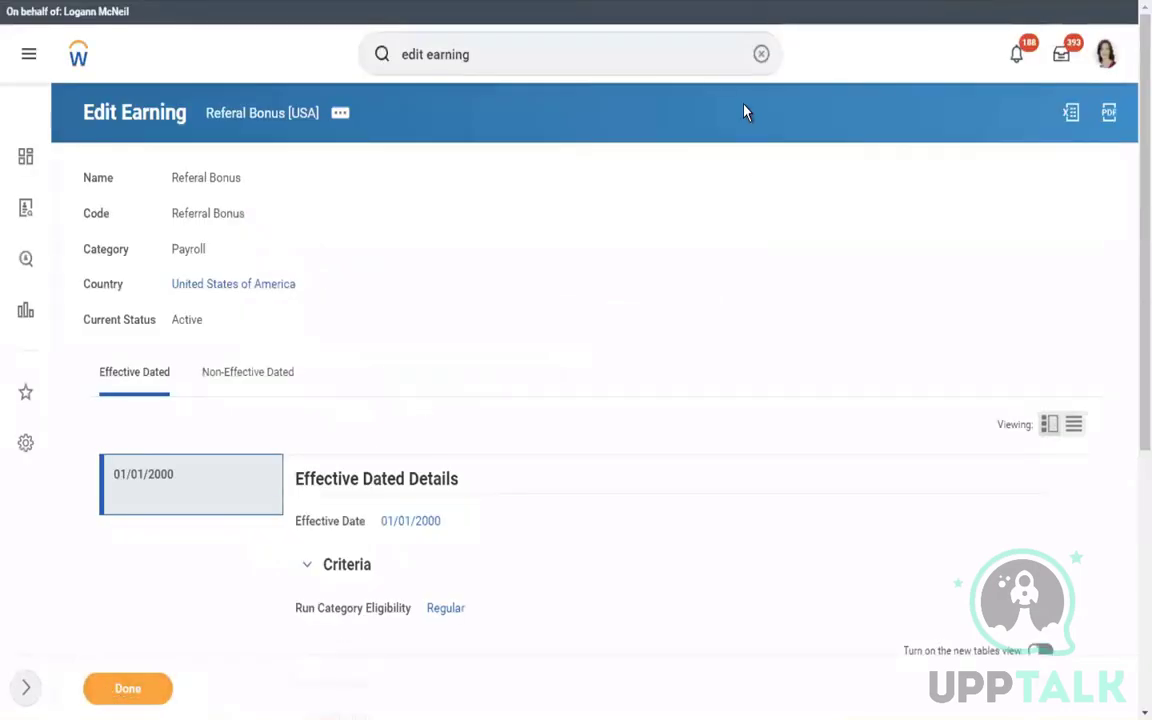
Return to the second worker's profile from the recent searches and start a new payroll input in the pay information.
{"action": "left_click", "coordinate": [700, 56]}
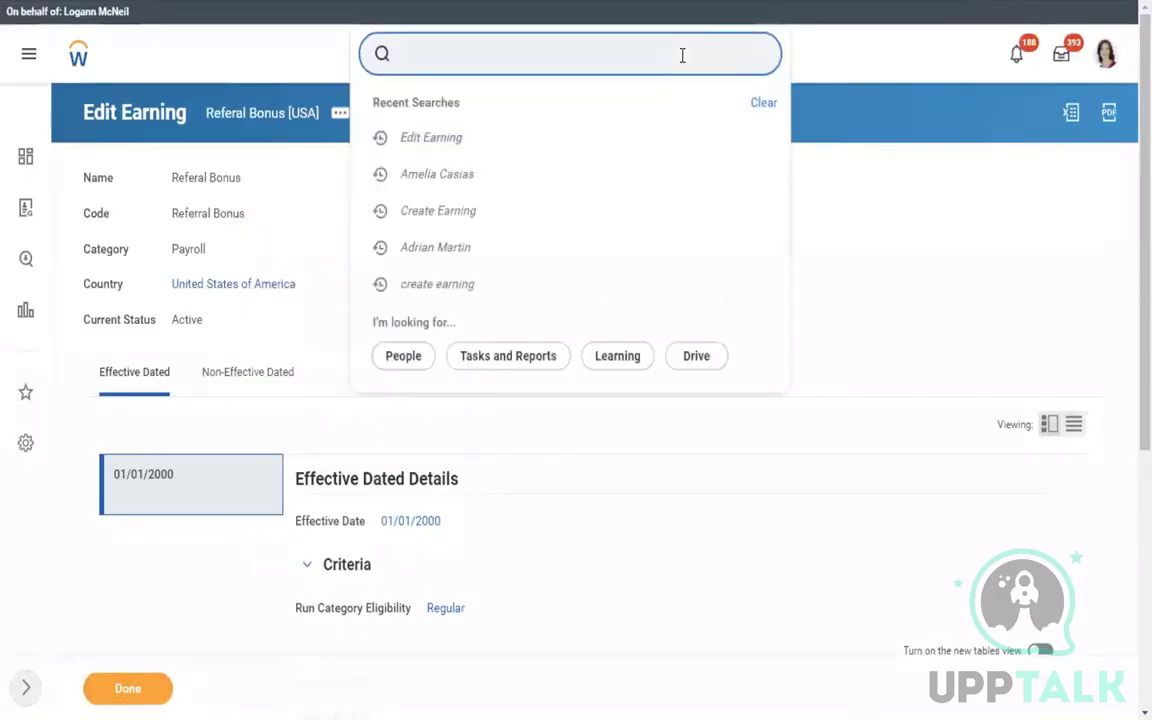
{"action": "left_click", "coordinate": [445, 178]}
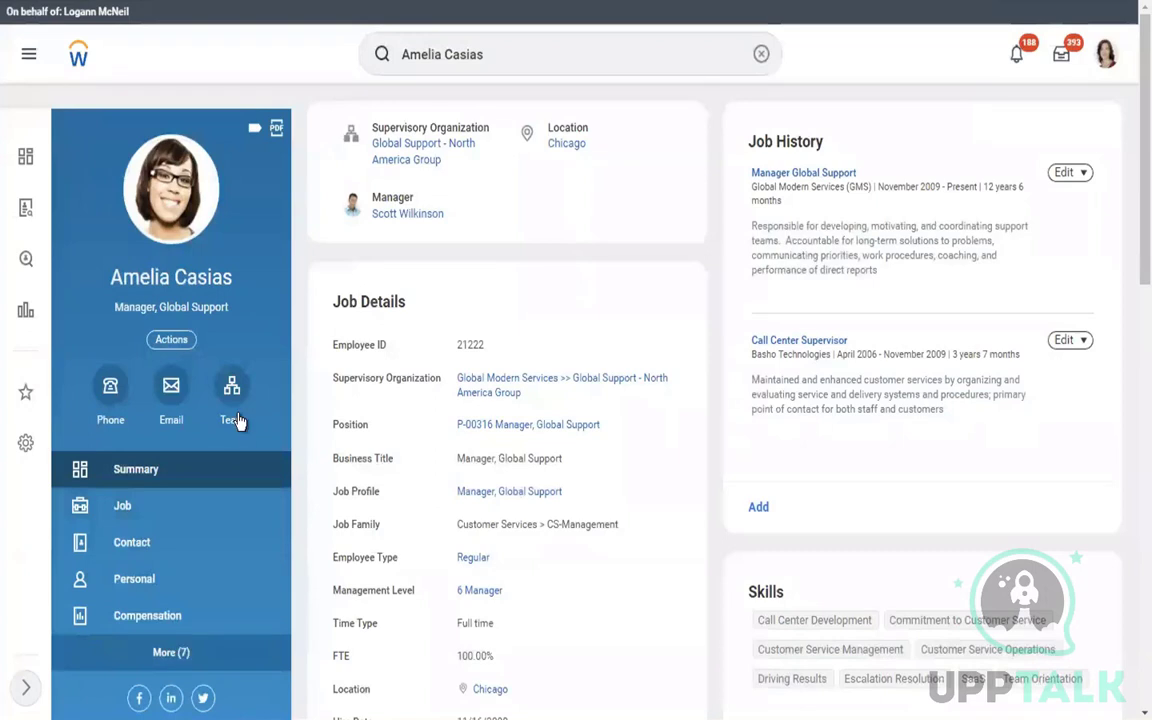
{"action": "left_click", "coordinate": [171, 652]}
{"action": "left_click", "coordinate": [175, 650]}
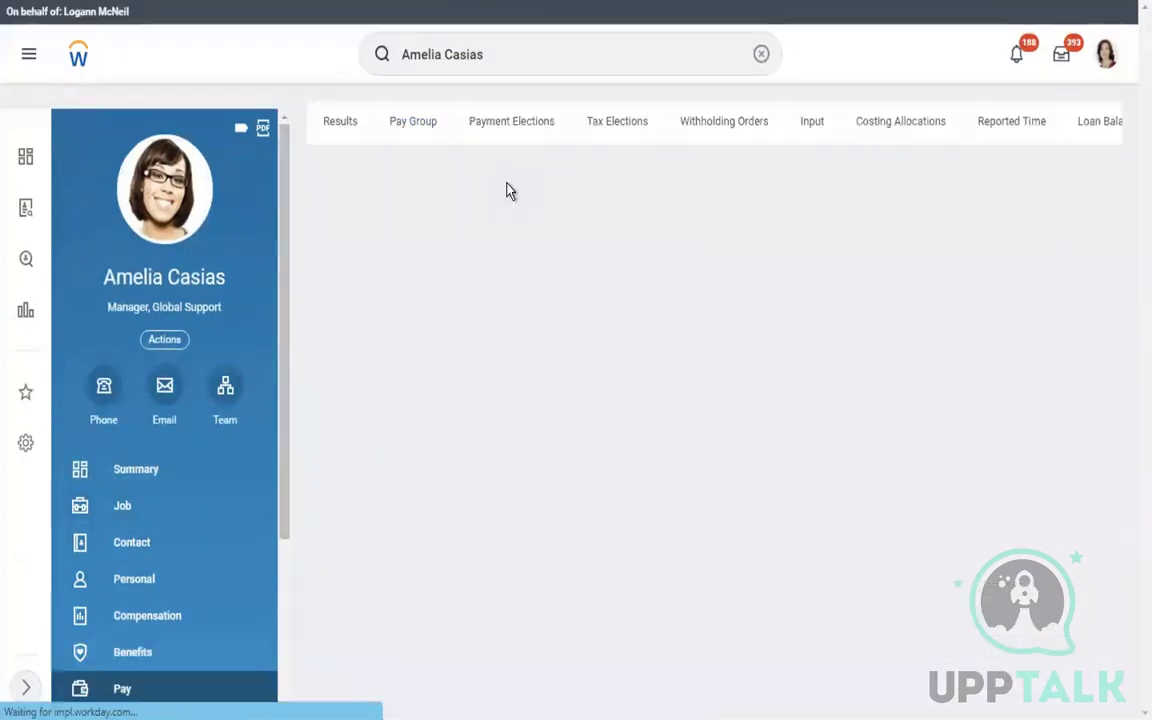
{"action": "left_click", "coordinate": [812, 122]}
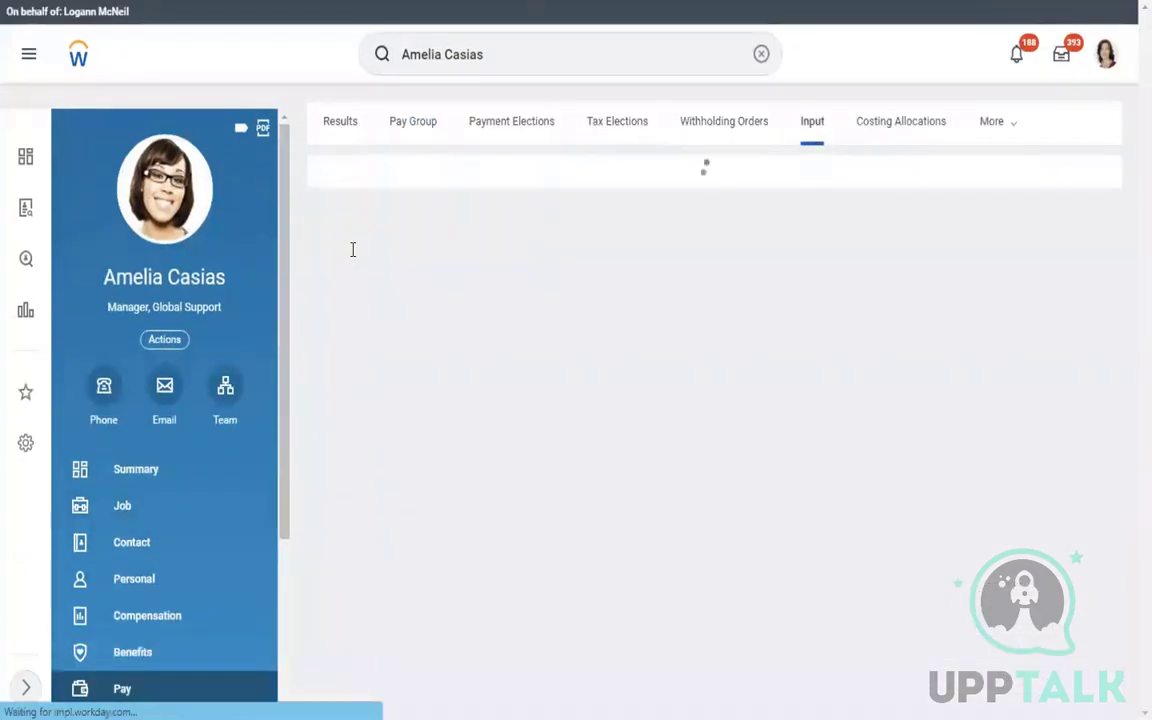
{"action": "left_click", "coordinate": [386, 208]}
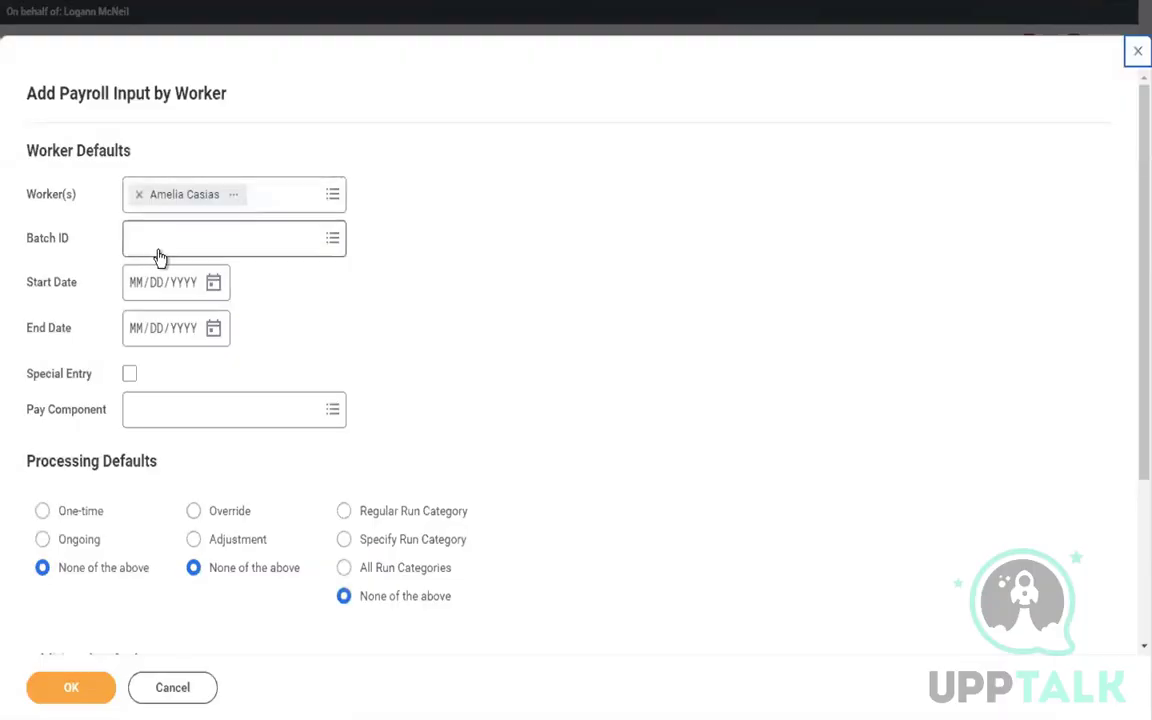
Set the payroll input's start date to 01/16/2019 and its end date to 01/30/2019.
{"action": "left_click", "coordinate": [140, 287]}
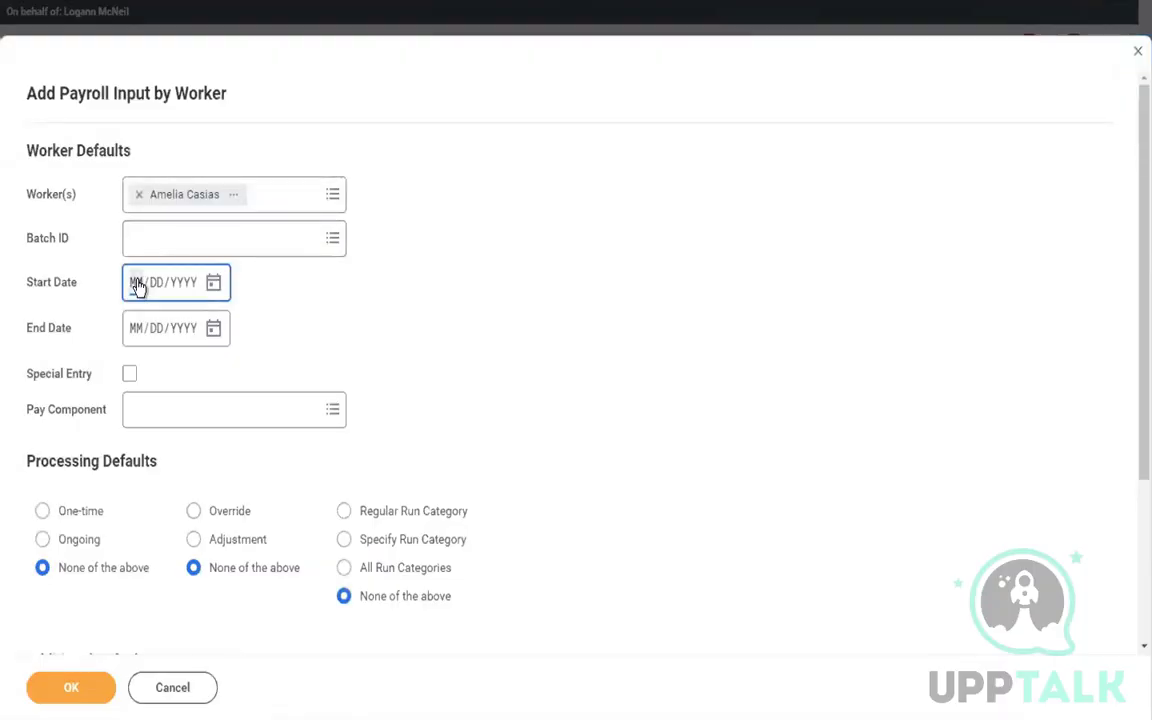
{"action": "left_click", "coordinate": [138, 284]}
{"action": "type", "text": "01/16/"}
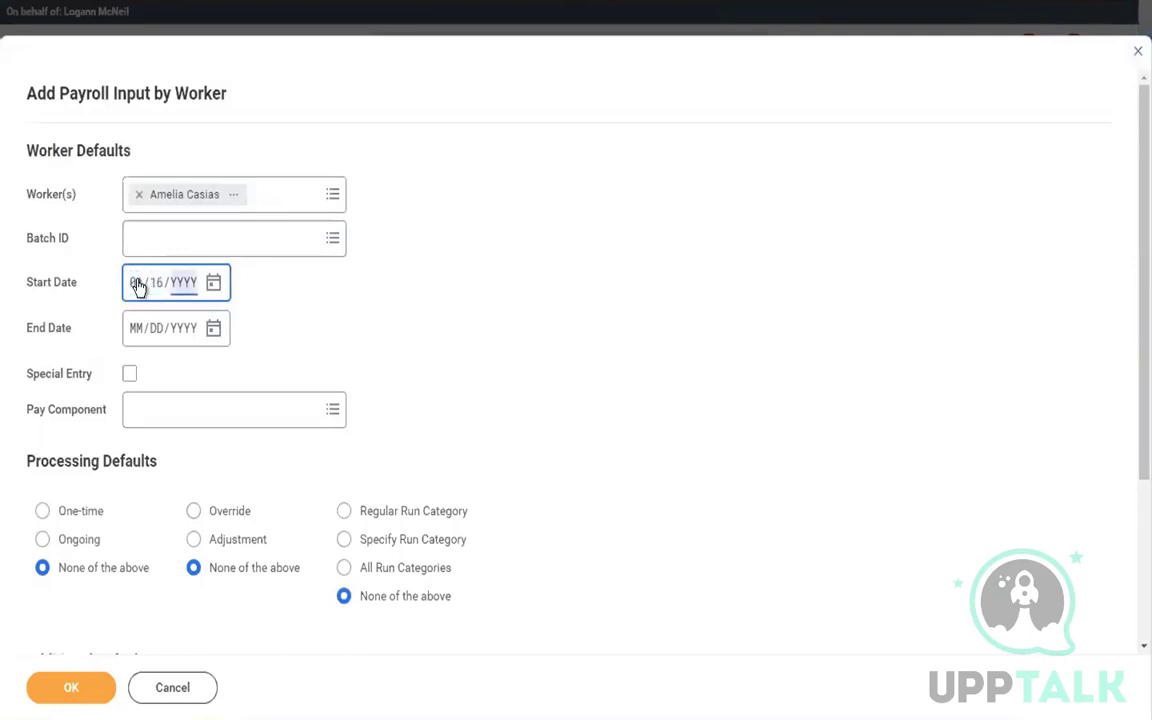
{"action": "type", "text": "2019"}
{"action": "left_click", "coordinate": [137, 336]}
{"action": "type", "text": "01/30/20"}
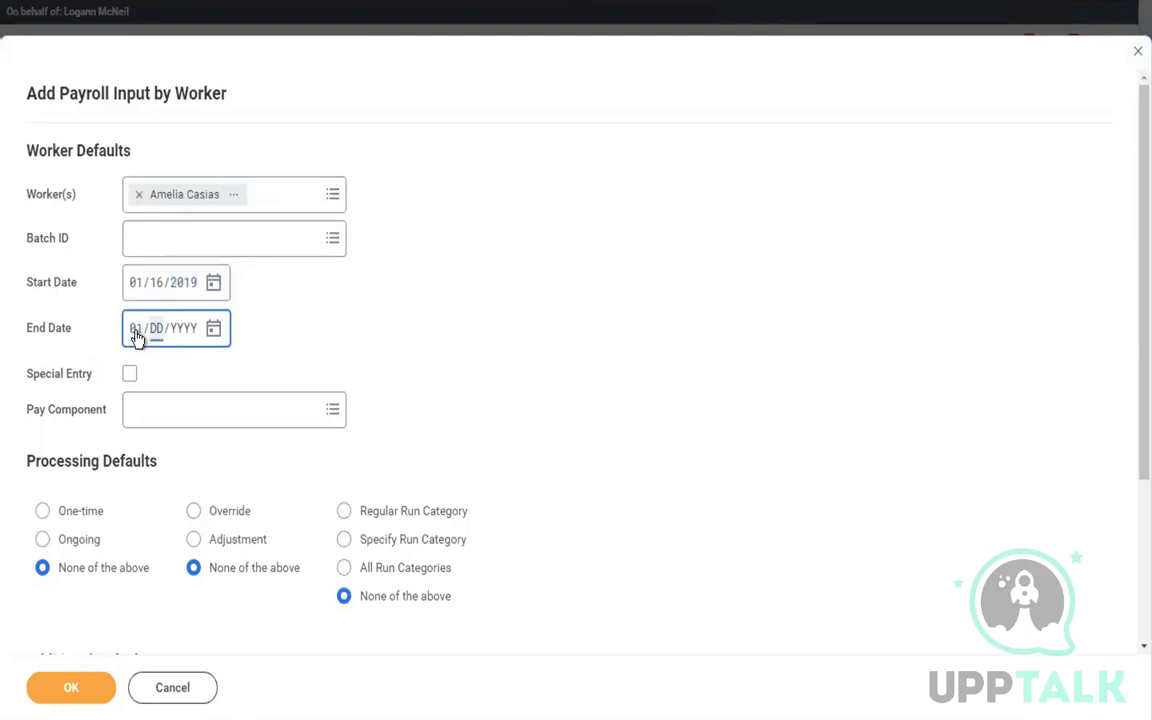
{"action": "type", "text": "19"}
Search the pay components for "ref" and select Referal Bonus [USA] for the payroll input.
{"action": "left_click", "coordinate": [164, 417]}
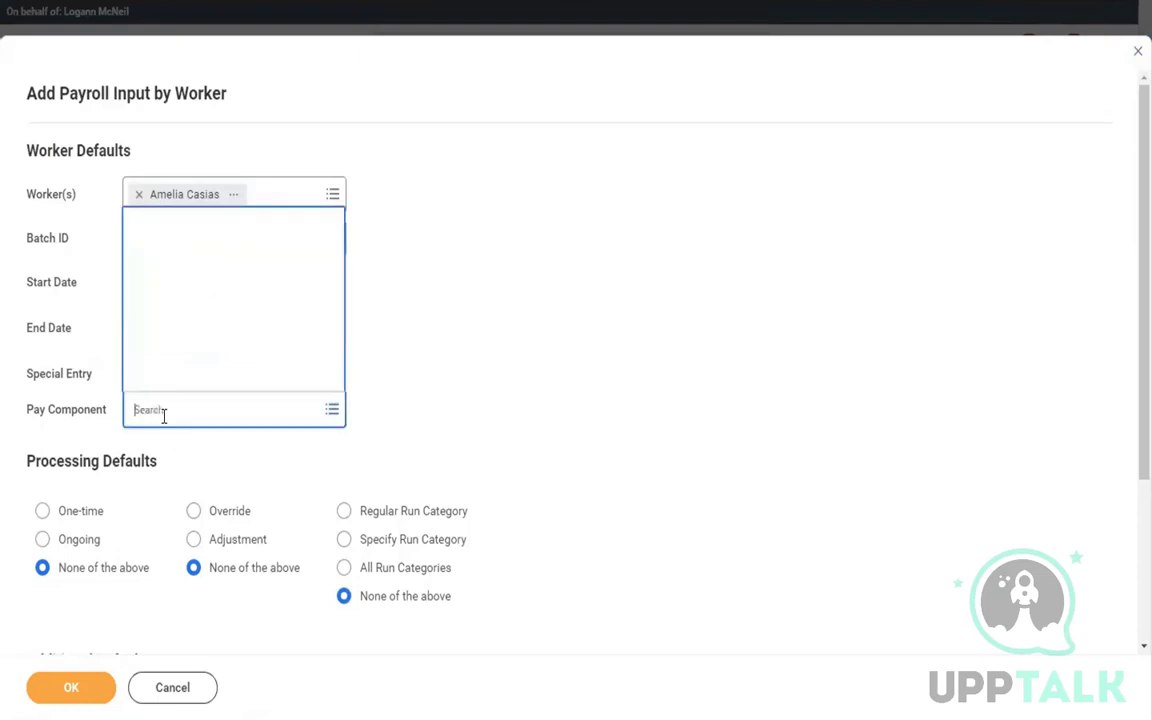
{"action": "type", "text": "ref"}
{"action": "key", "text": "Return"}
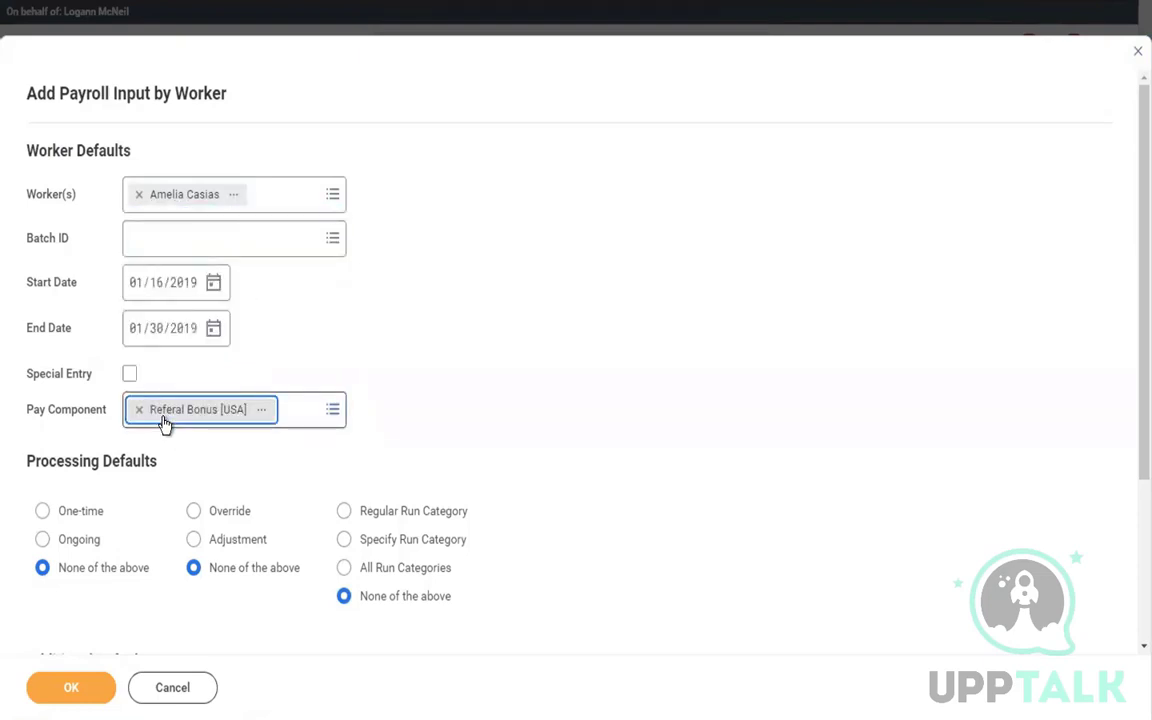
Examine the Referal Bonus [USA] earning's worker eligibility and calculation details, and cancel the payroll input.
{"action": "left_click", "coordinate": [259, 411]}
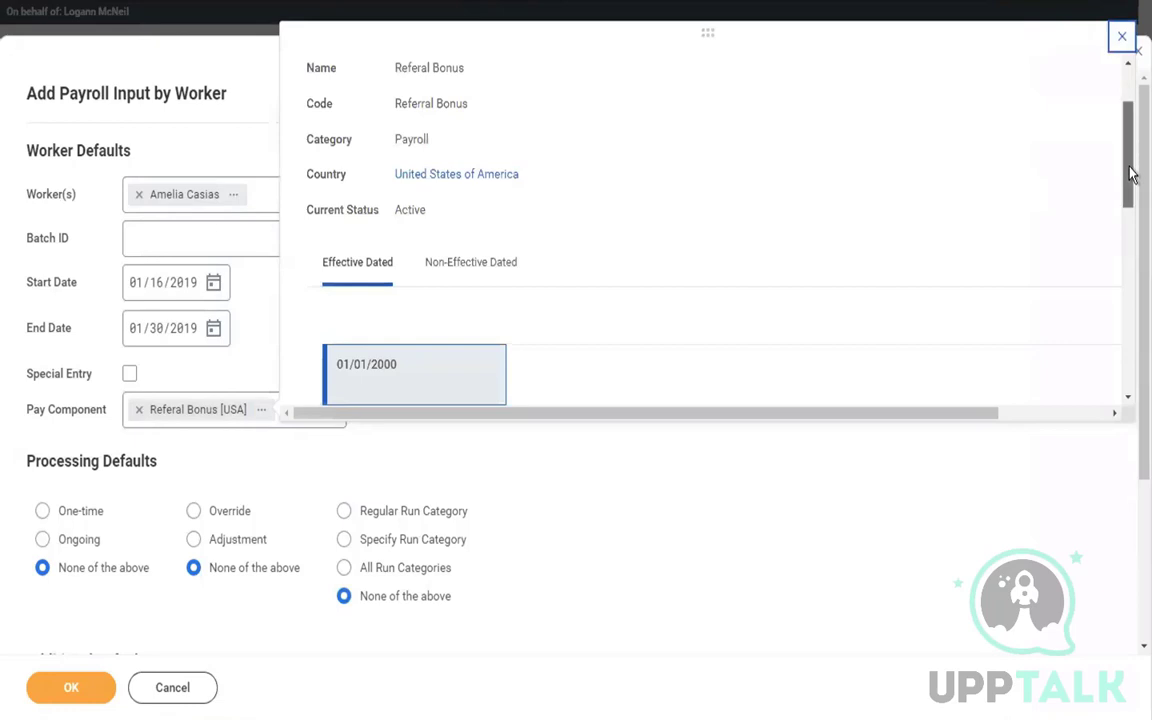
{"action": "left_click_drag", "start_coordinate": [1131, 174], "coordinate": [1118, 306]}
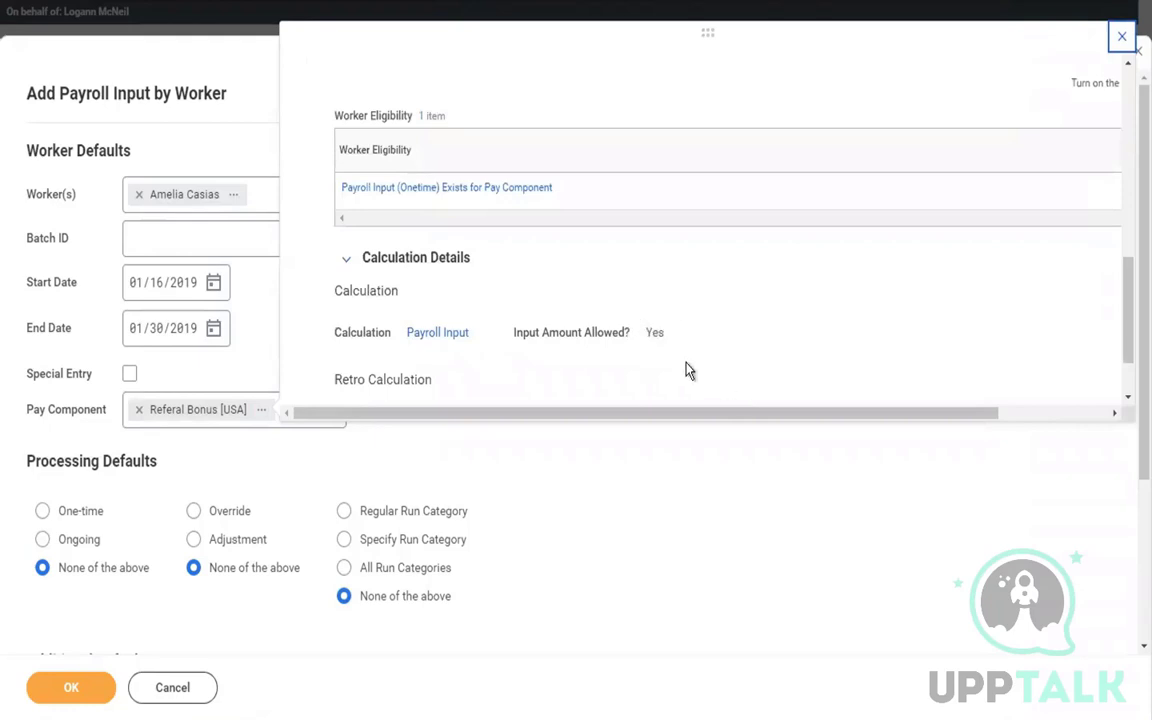
{"action": "left_click", "coordinate": [648, 490]}
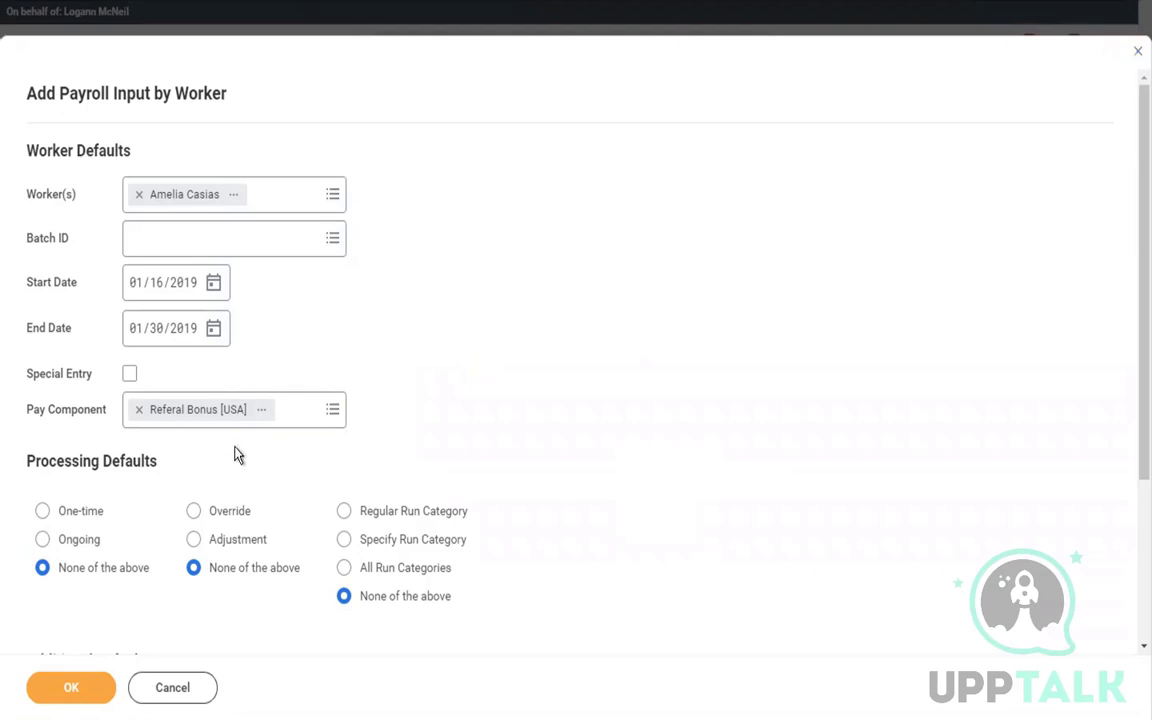
{"action": "left_click", "coordinate": [262, 413]}
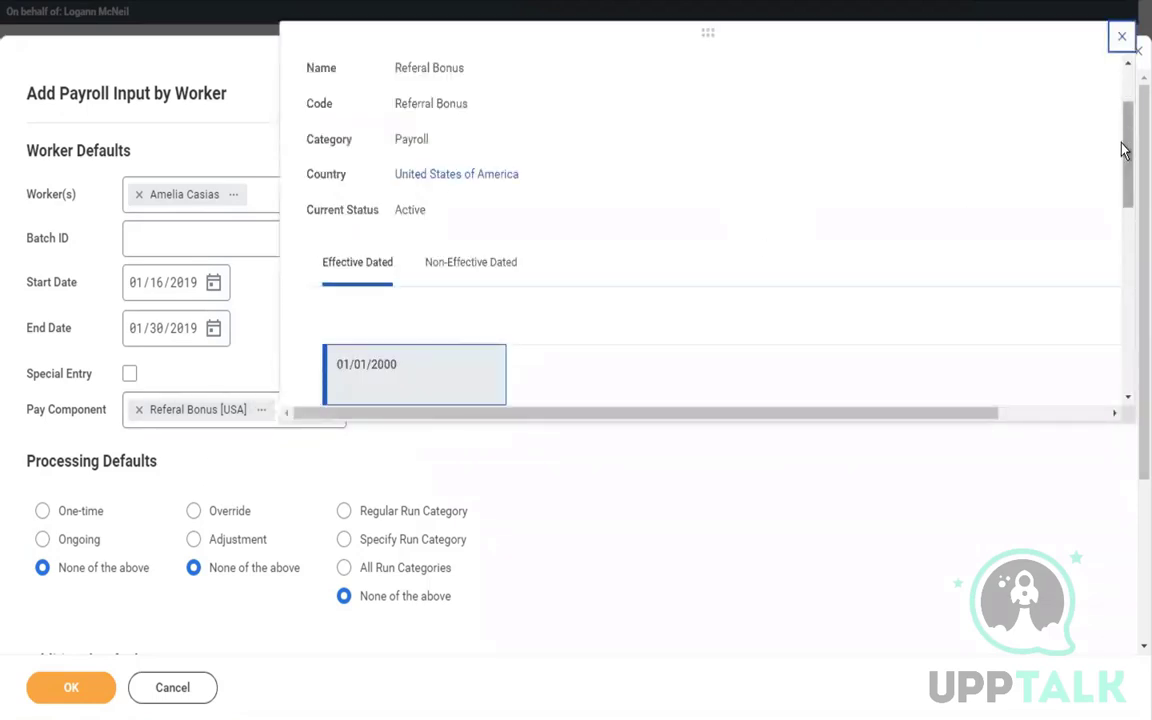
{"action": "left_click_drag", "start_coordinate": [1124, 147], "coordinate": [944, 298]}
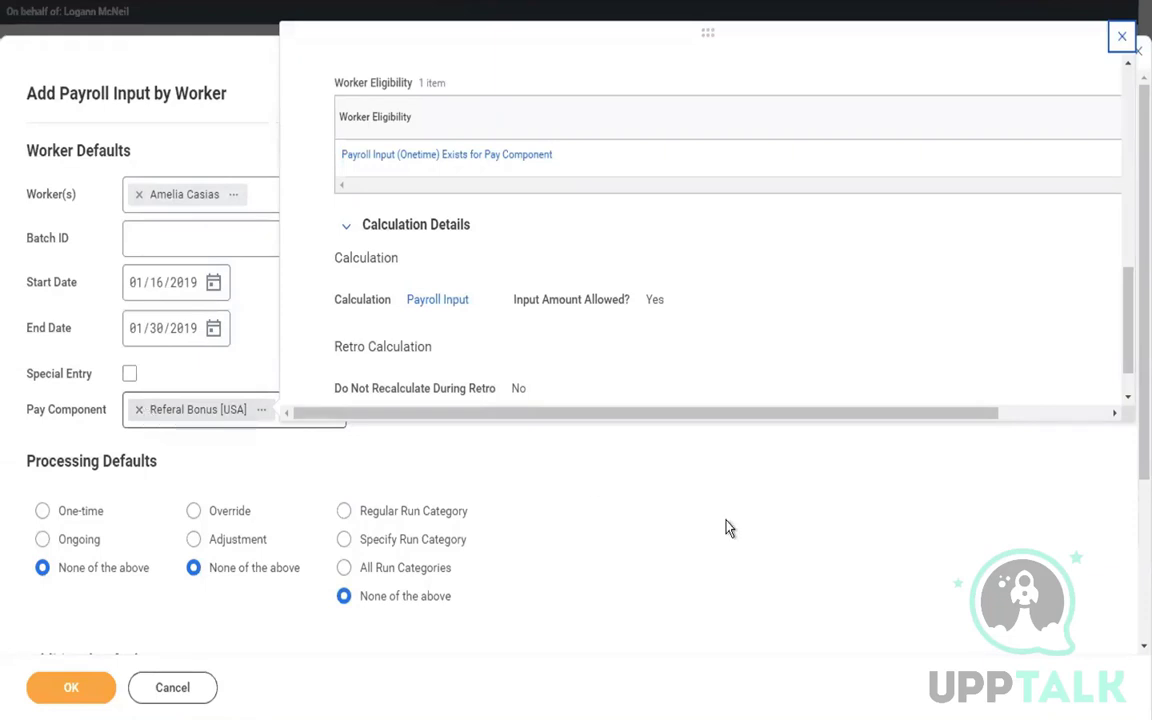
{"action": "left_click", "coordinate": [176, 690]}
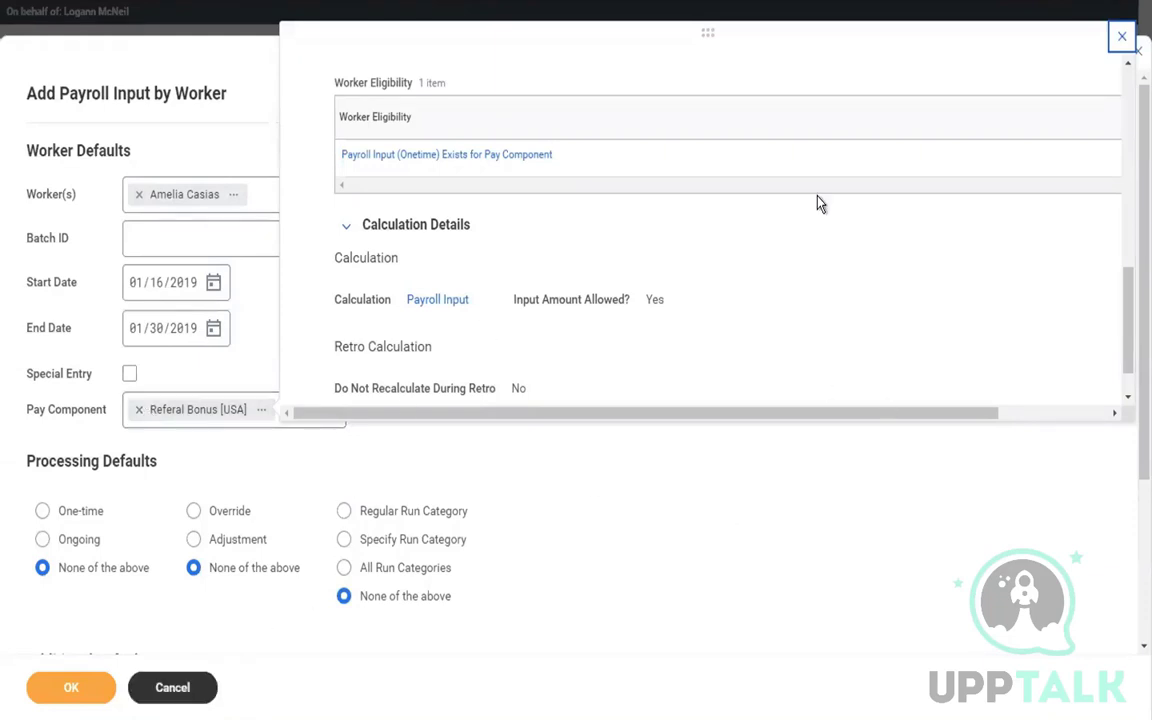
{"action": "left_click", "coordinate": [486, 411]}
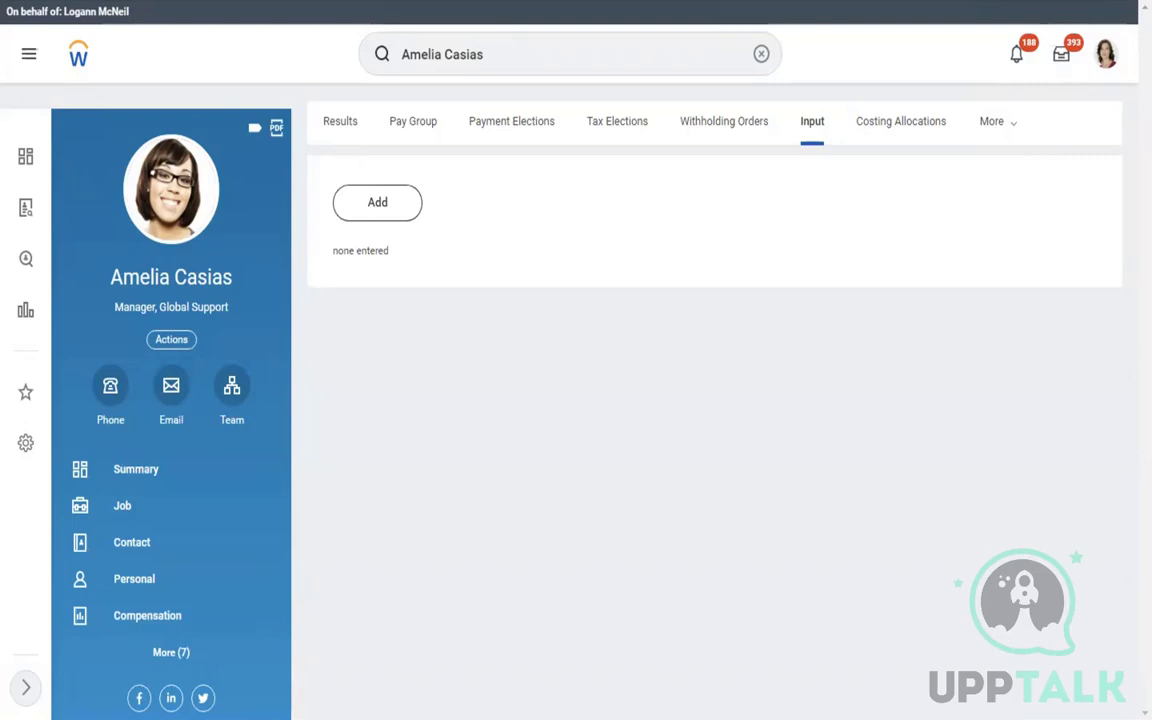
Search by name for the Director, Information Technology worker in Dallas and open that worker's pay information.
{"action": "left_click", "coordinate": [760, 55]}
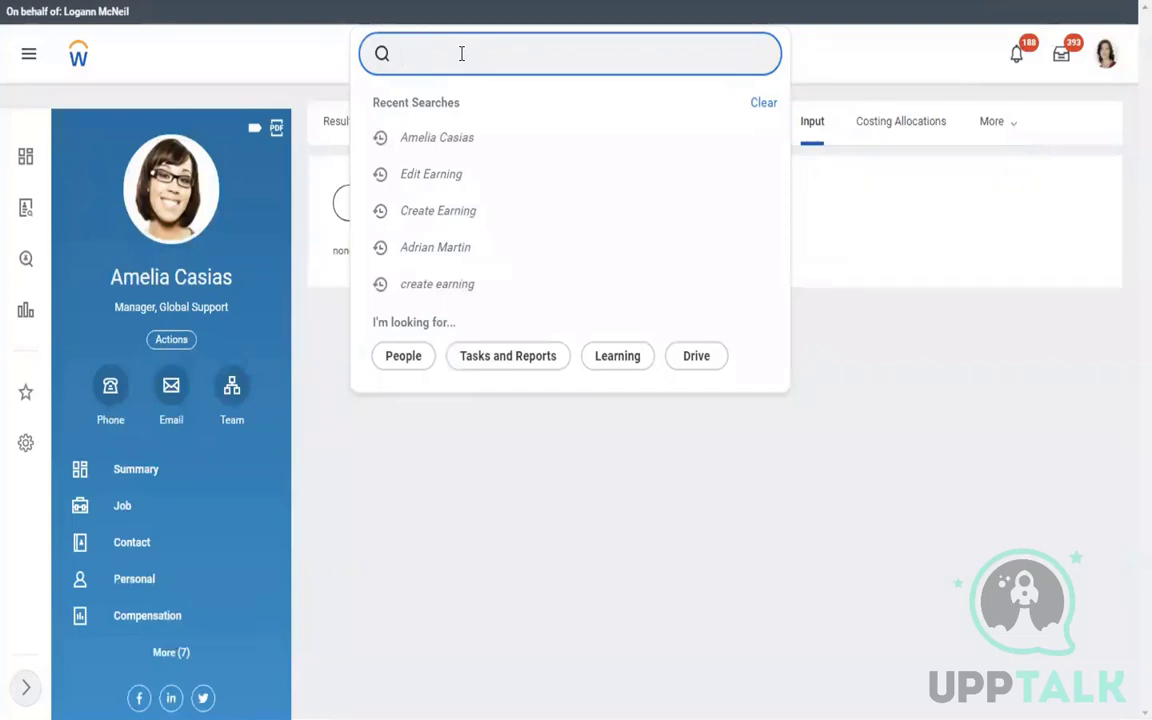
{"action": "type", "text": "anthony ri"}
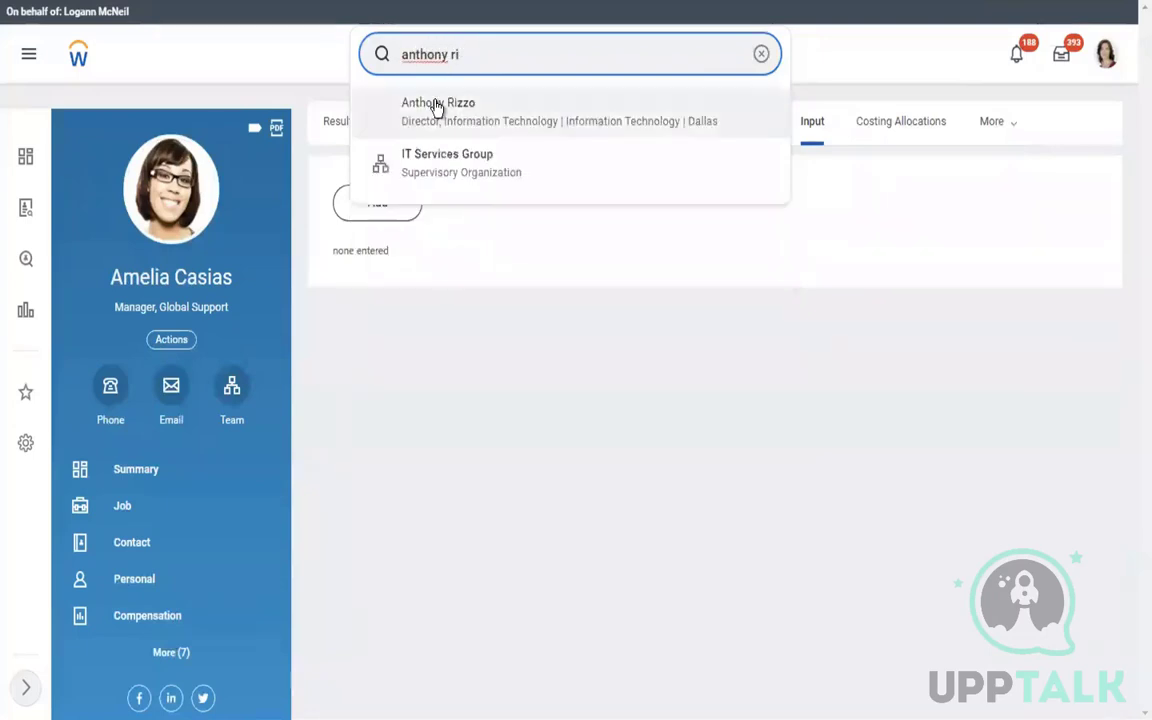
{"action": "left_click", "coordinate": [436, 106]}
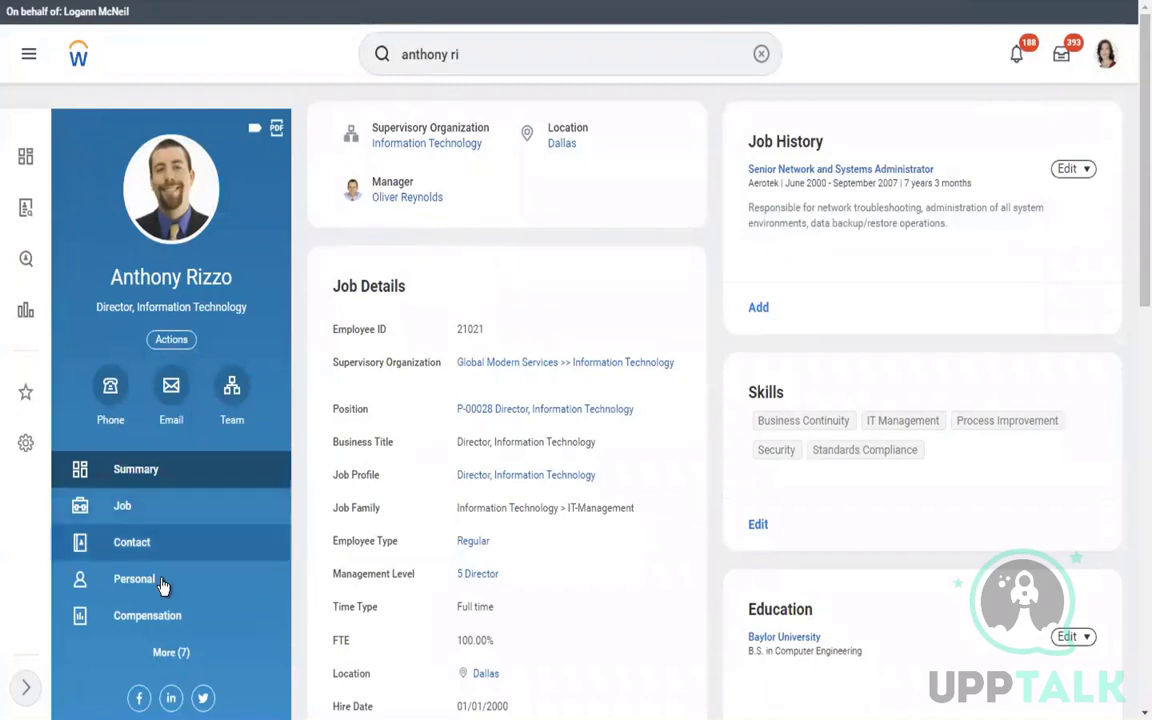
{"action": "left_click", "coordinate": [172, 656]}
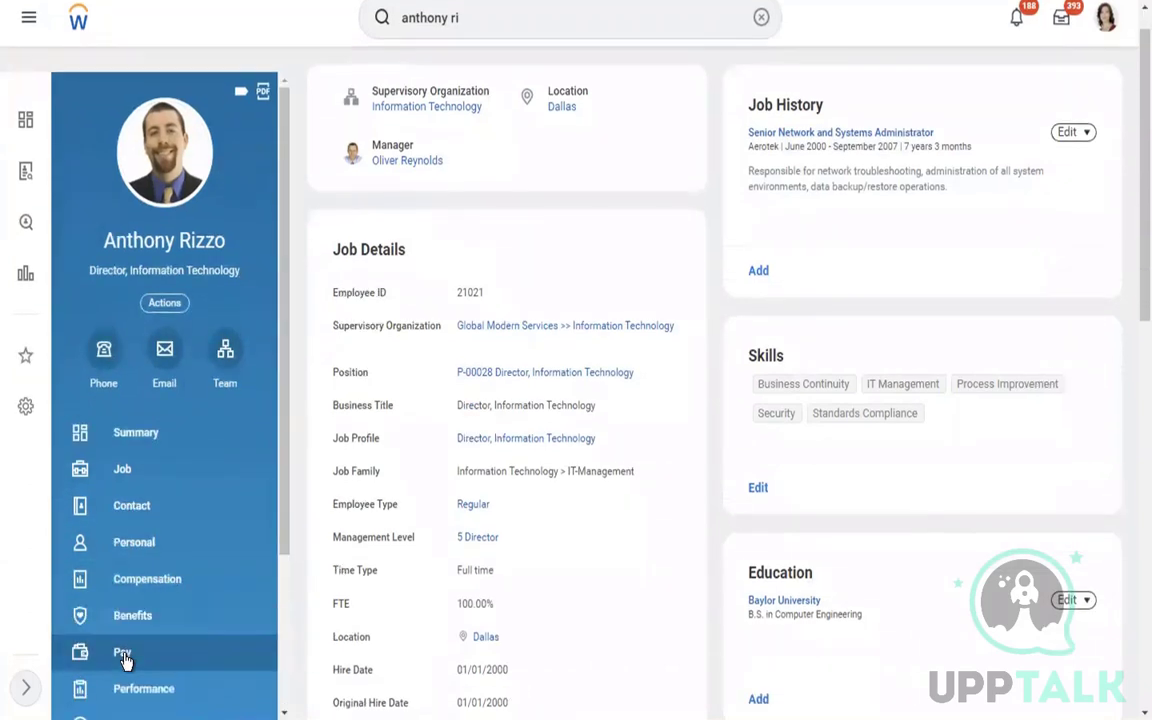
{"action": "left_click", "coordinate": [124, 658]}
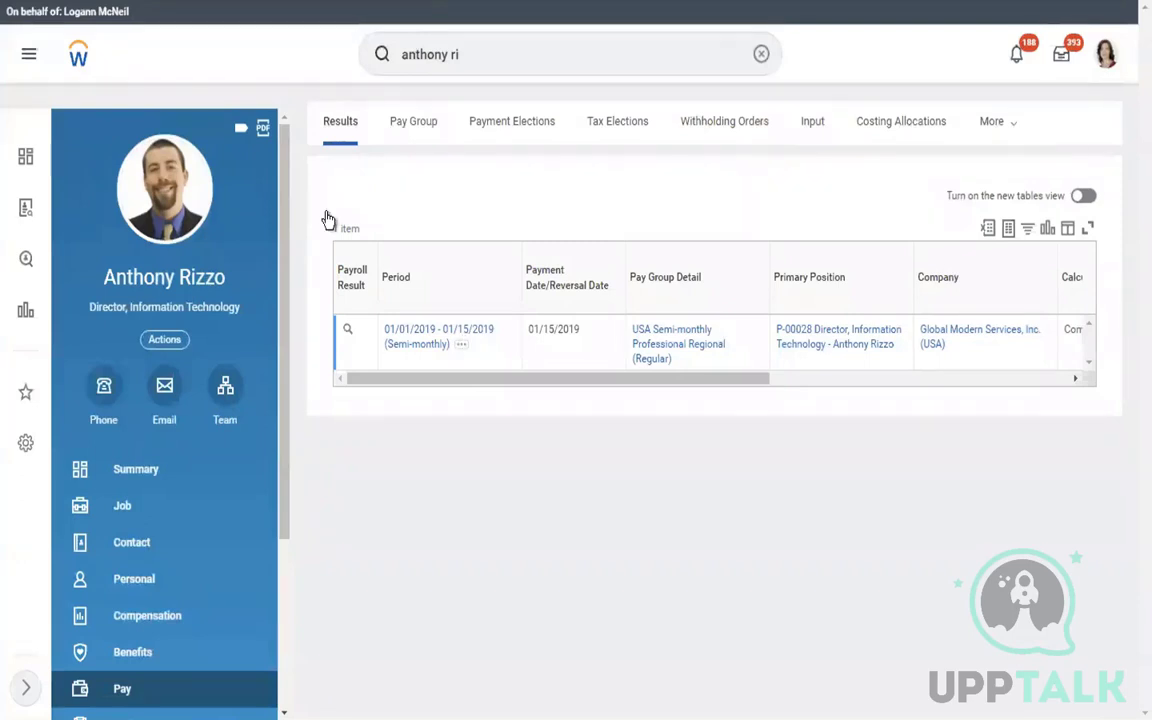
Start the Terminate Employee task for this worker from the Job Change actions.
{"action": "left_click", "coordinate": [166, 342]}
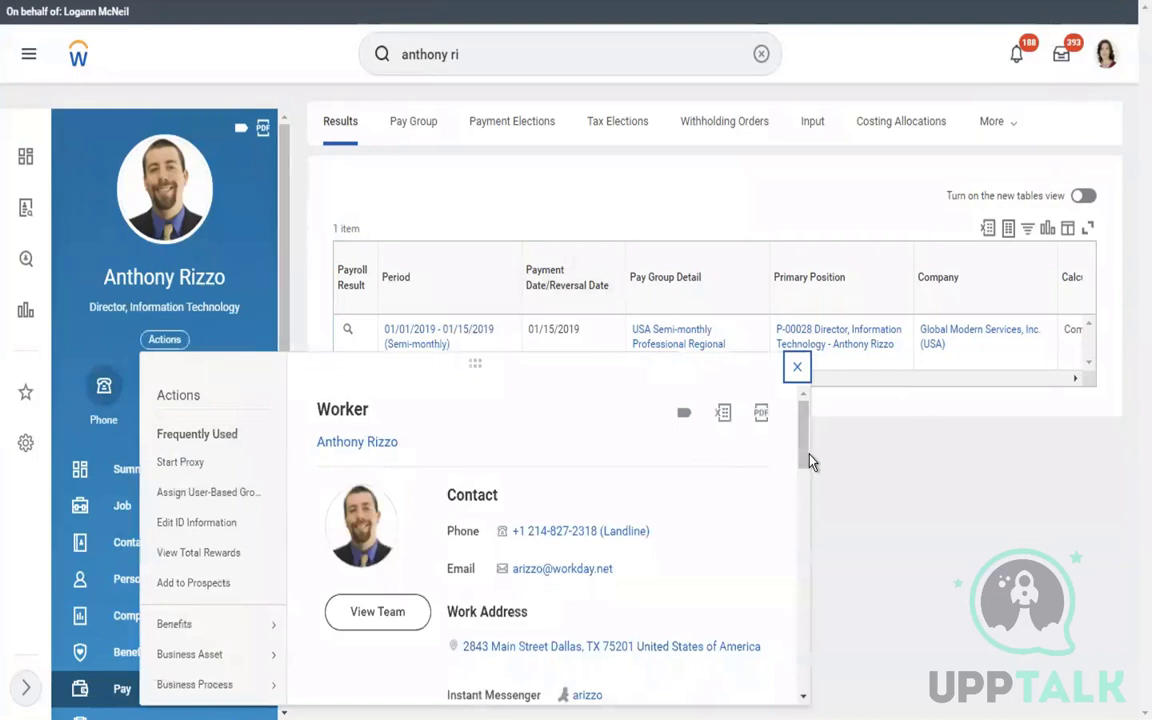
{"action": "left_click_drag", "start_coordinate": [809, 456], "coordinate": [804, 465]}
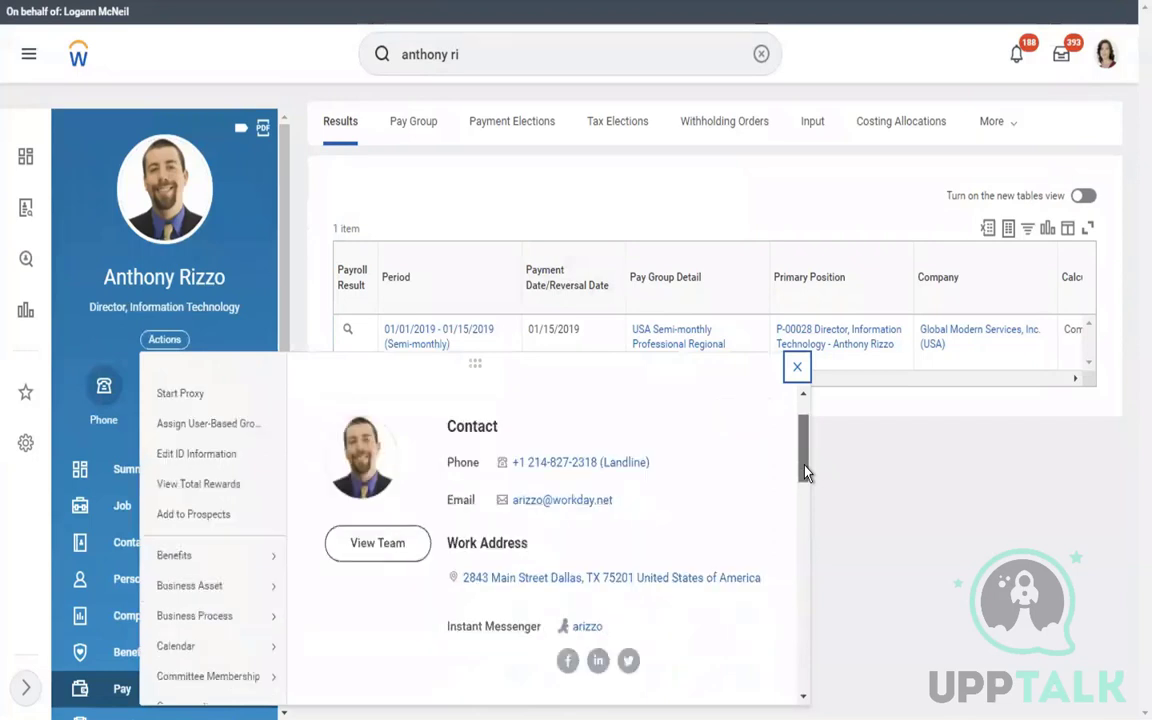
{"action": "scroll", "coordinate": [805, 467], "scroll_direction": "down", "scroll_amount": 1}
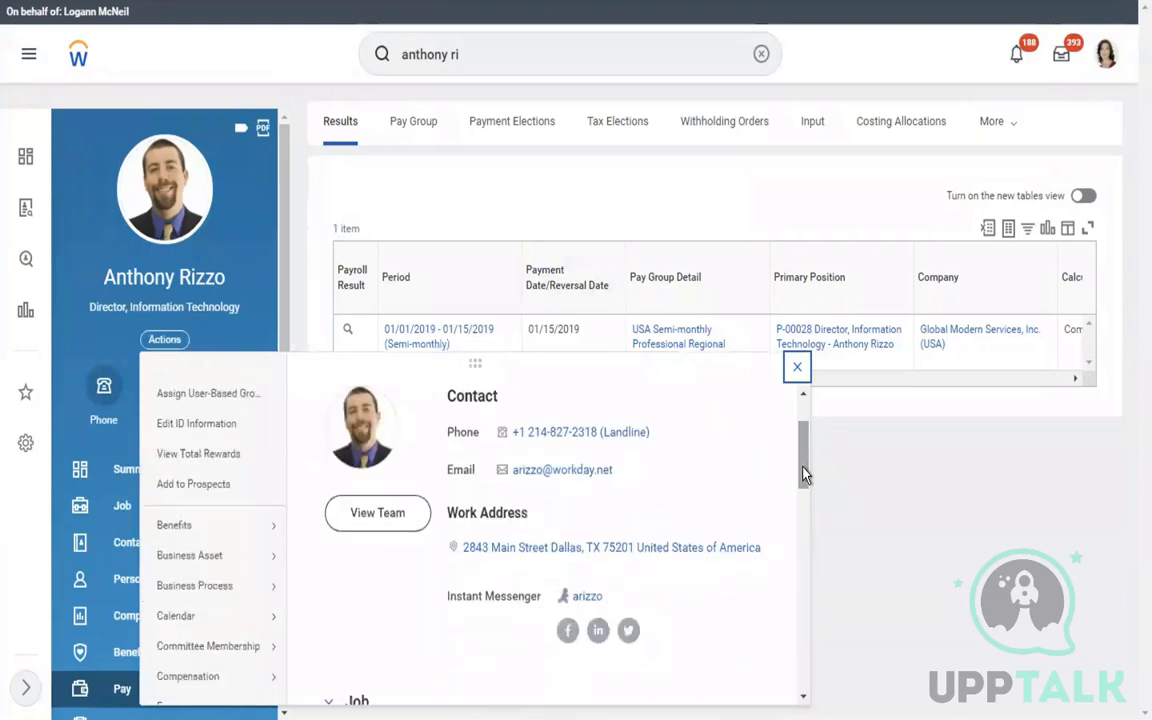
{"action": "left_click_drag", "start_coordinate": [803, 486], "coordinate": [805, 527]}
{"action": "mouse_move", "coordinate": [190, 504]}
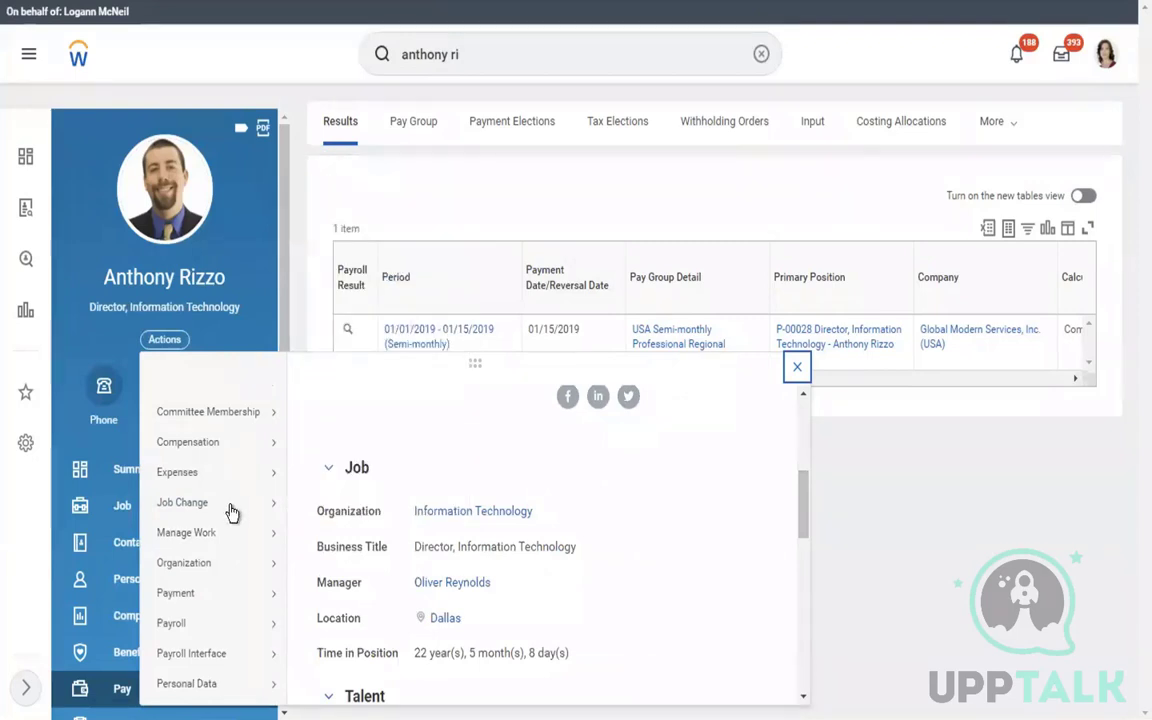
{"action": "mouse_move", "coordinate": [231, 512]}
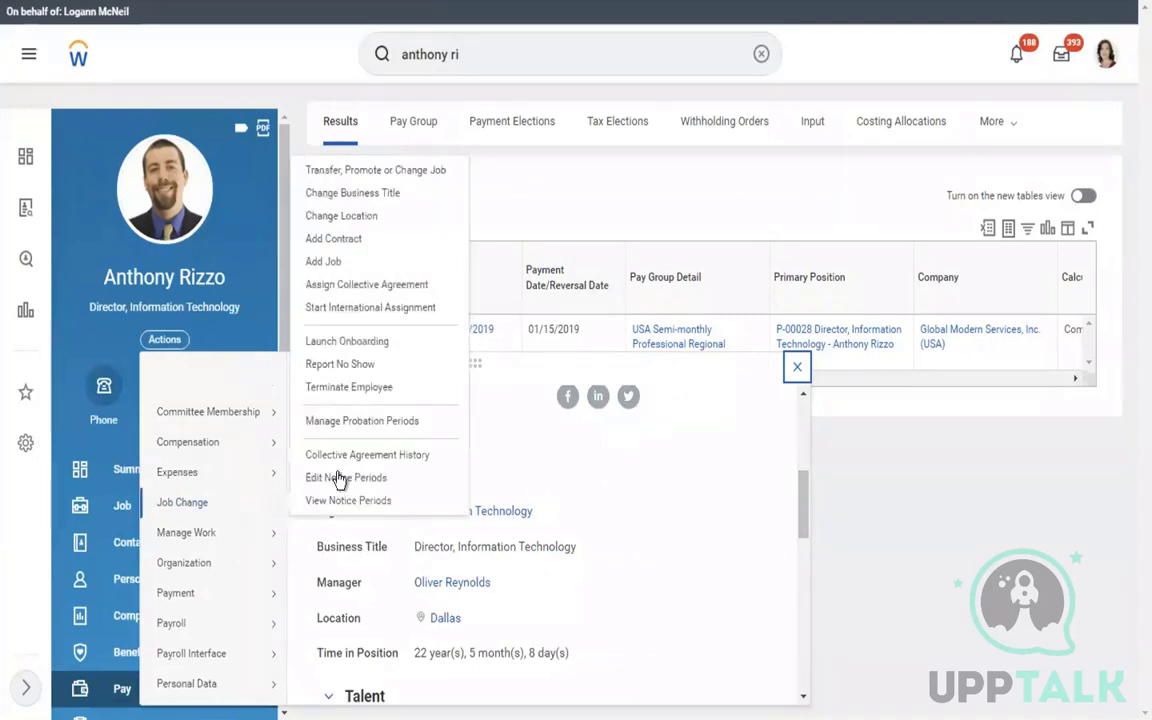
{"action": "left_click", "coordinate": [338, 388]}
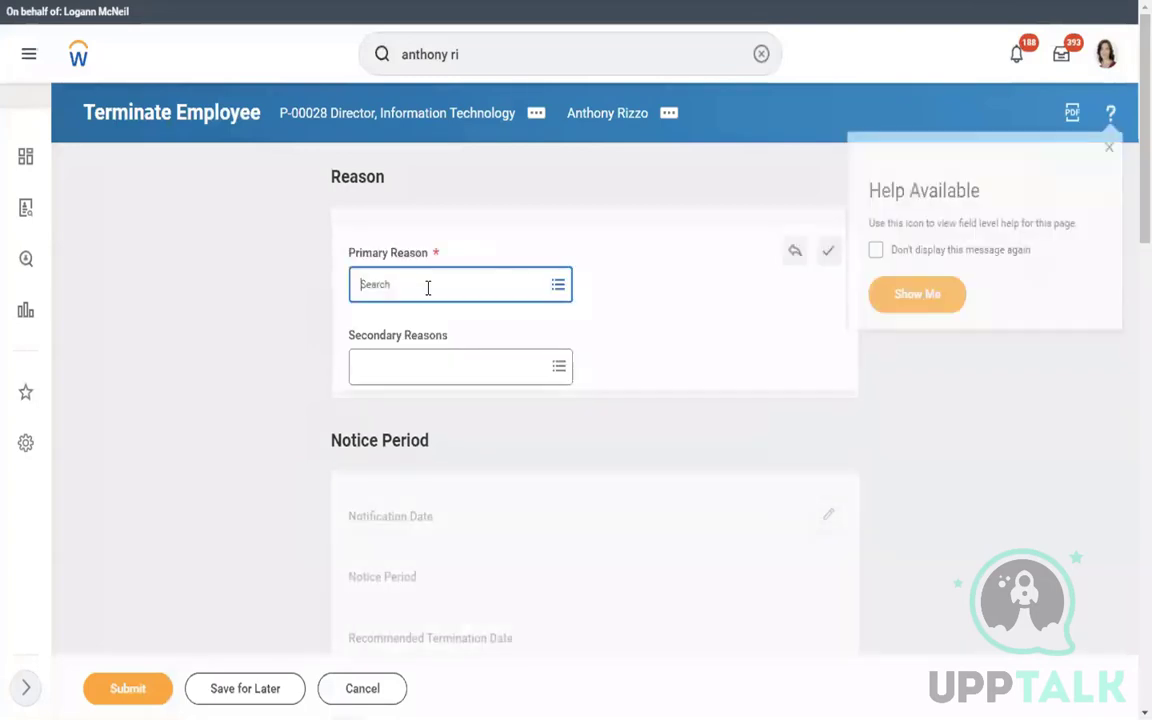
Set the termination's primary reason to Voluntary > Dissatisfied with Pay and save the Reason section.
{"action": "left_click", "coordinate": [435, 290]}
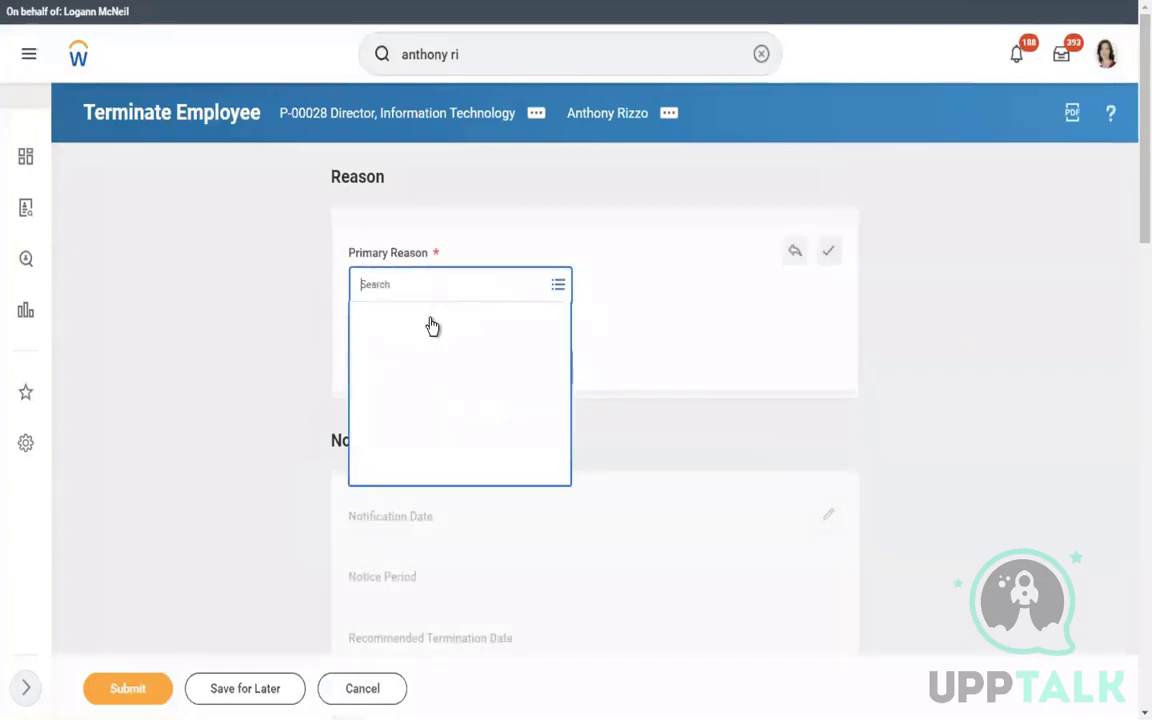
{"action": "left_click", "coordinate": [381, 348]}
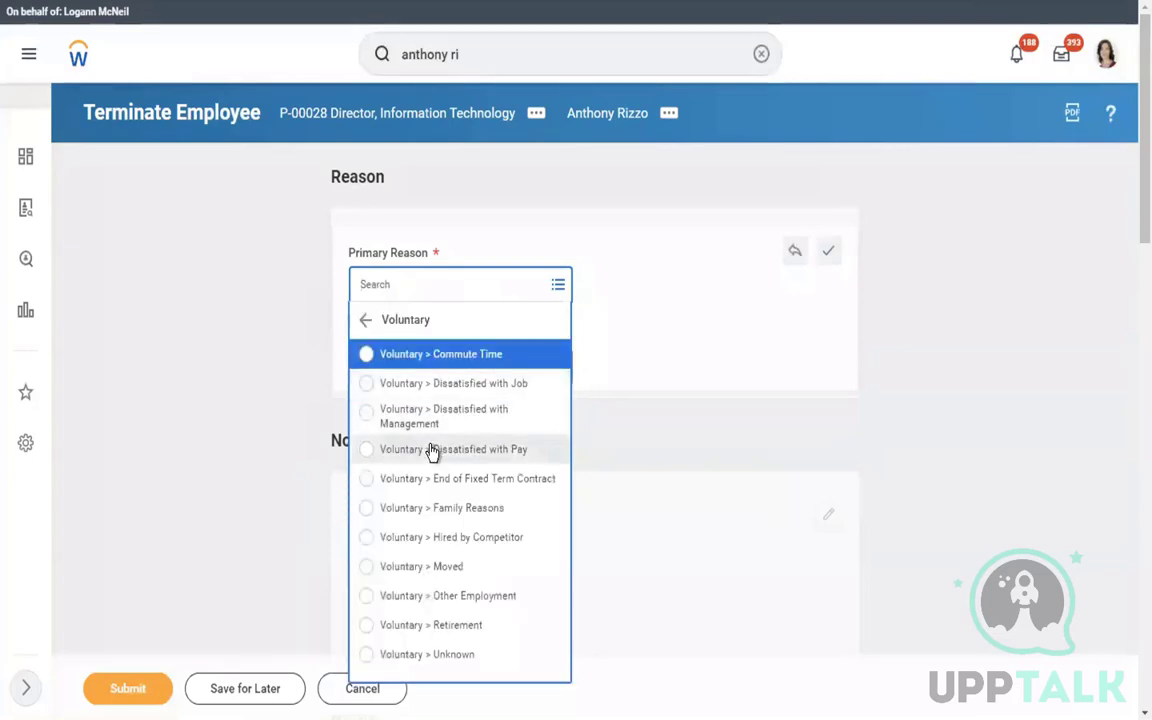
{"action": "left_click", "coordinate": [431, 452]}
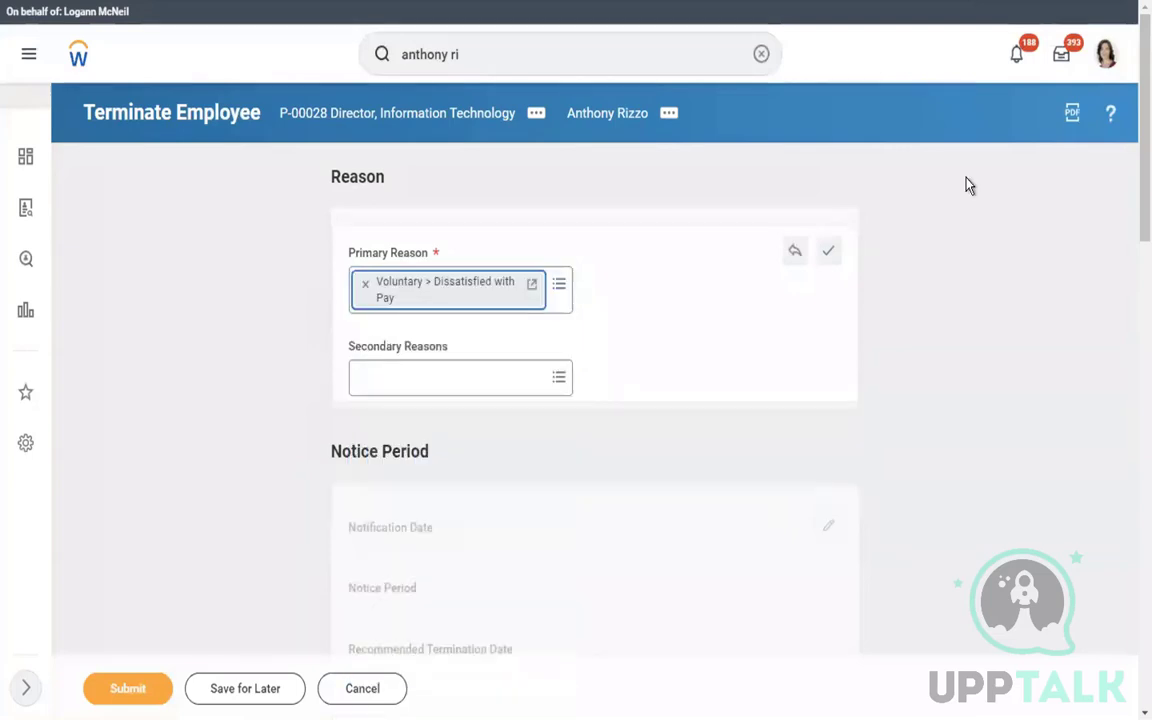
{"action": "left_click", "coordinate": [830, 255]}
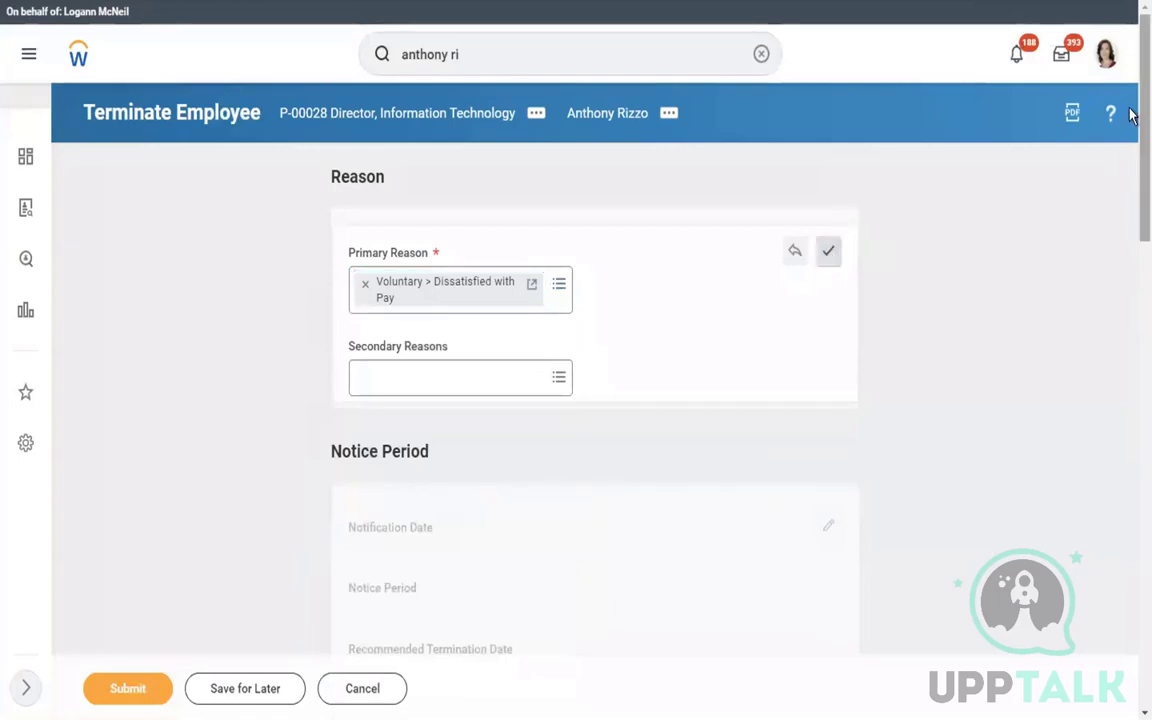
Set the termination date to 01/15/2019 and save the Details section.
{"action": "scroll", "coordinate": [1132, 148], "scroll_direction": "down", "scroll_amount": 2}
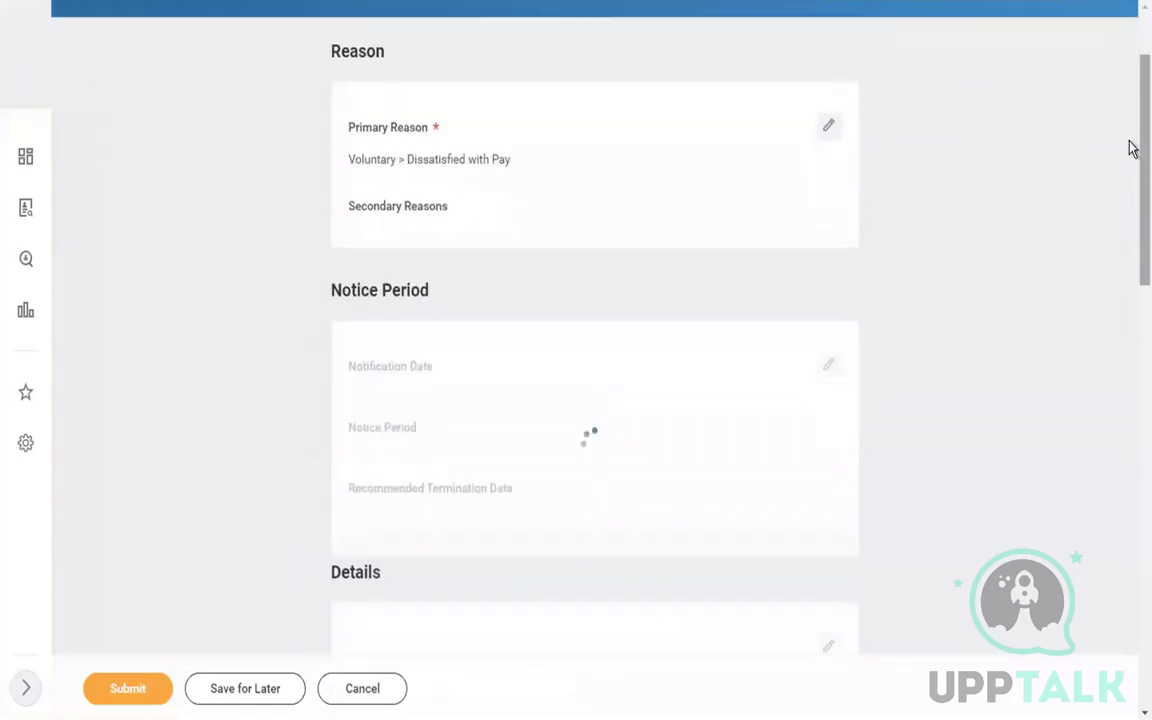
{"action": "scroll", "coordinate": [1132, 160], "scroll_direction": "down", "scroll_amount": 1}
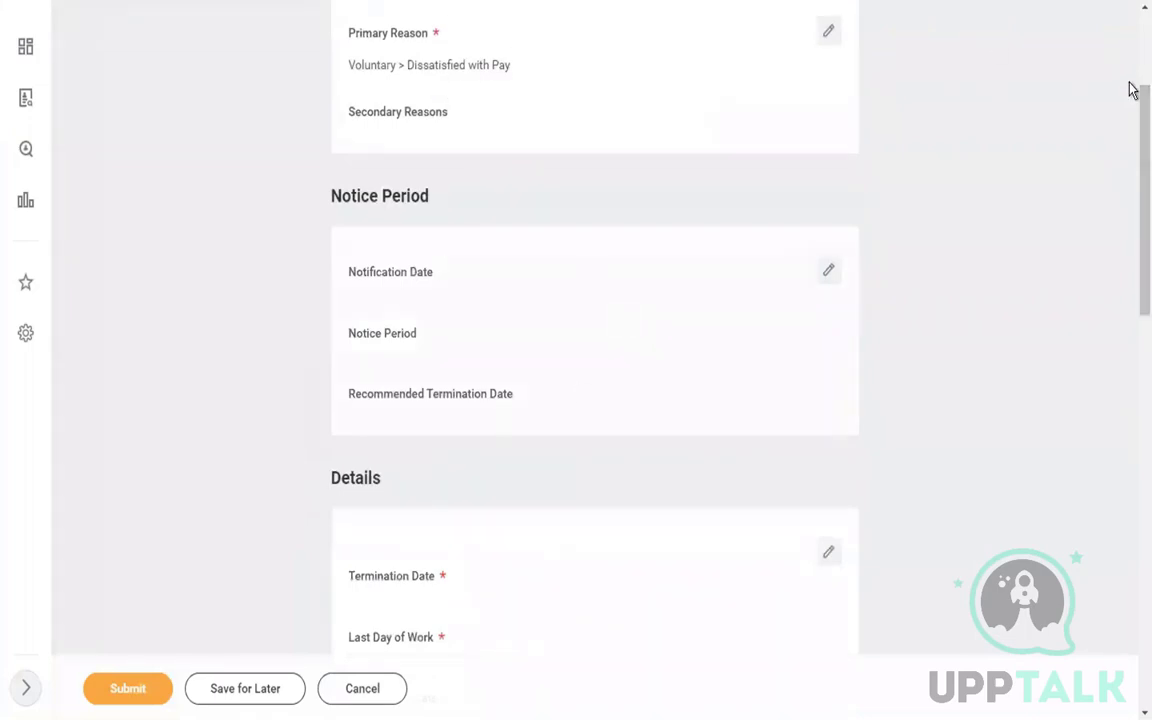
{"action": "scroll", "coordinate": [1129, 175], "scroll_direction": "down", "scroll_amount": 2}
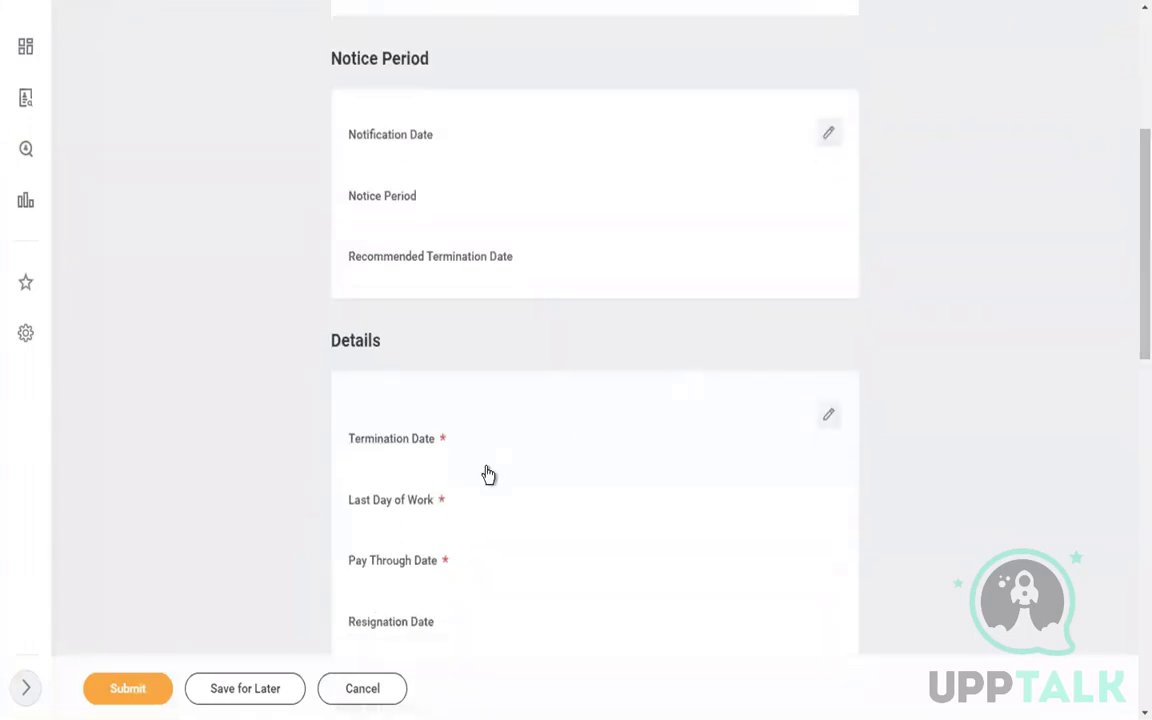
{"action": "left_click", "coordinate": [487, 473]}
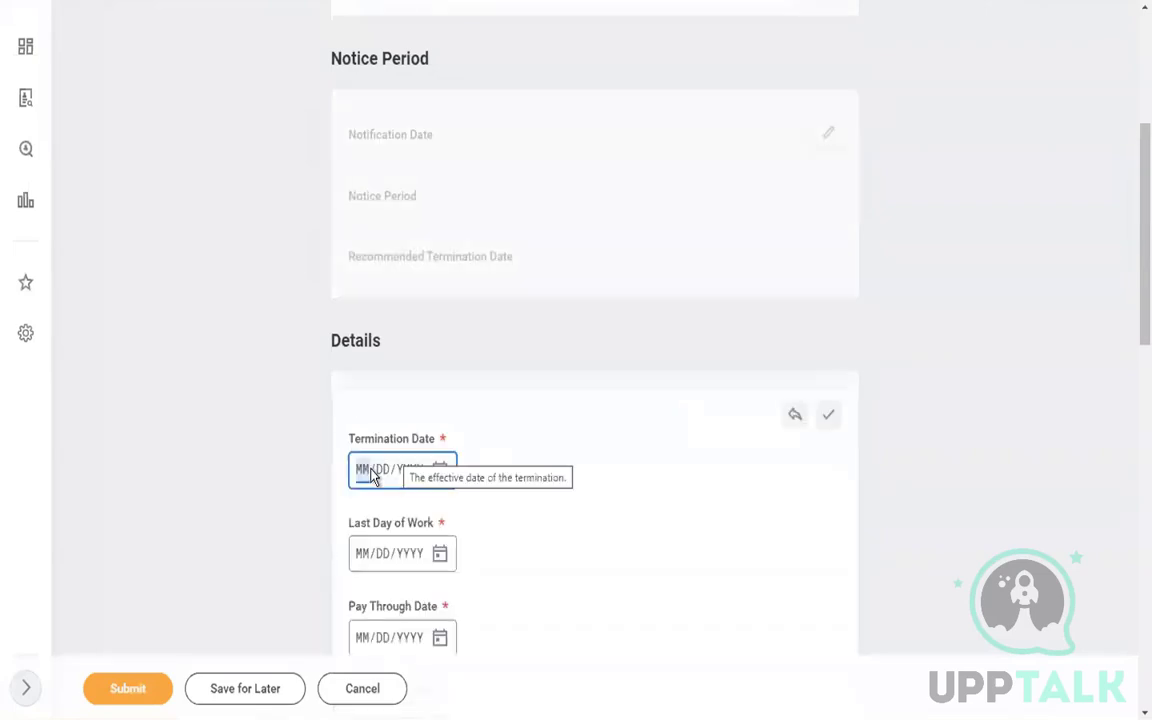
{"action": "type", "text": "01/"}
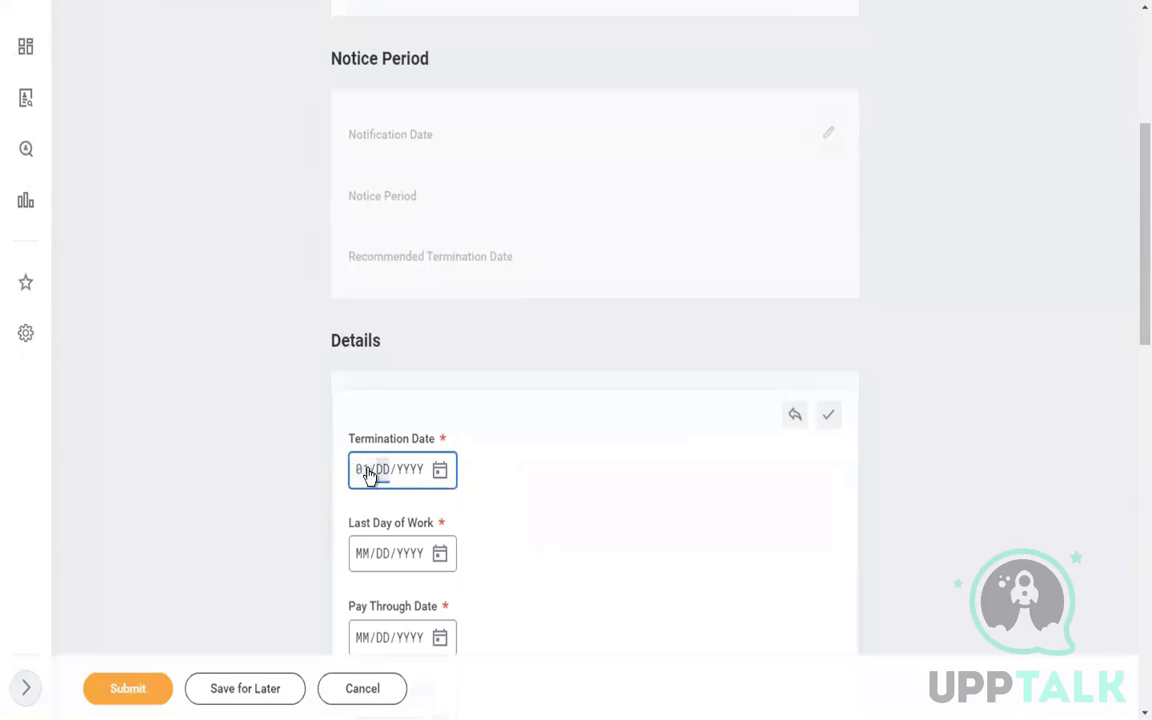
{"action": "type", "text": "01"}
{"action": "key", "text": "BackSpace"}
{"action": "key", "text": "BackSpace"}
{"action": "key", "text": "BackSpace"}
{"action": "key", "text": "BackSpace"}
{"action": "type", "text": "01/15/2019"}
{"action": "left_click", "coordinate": [829, 413]}
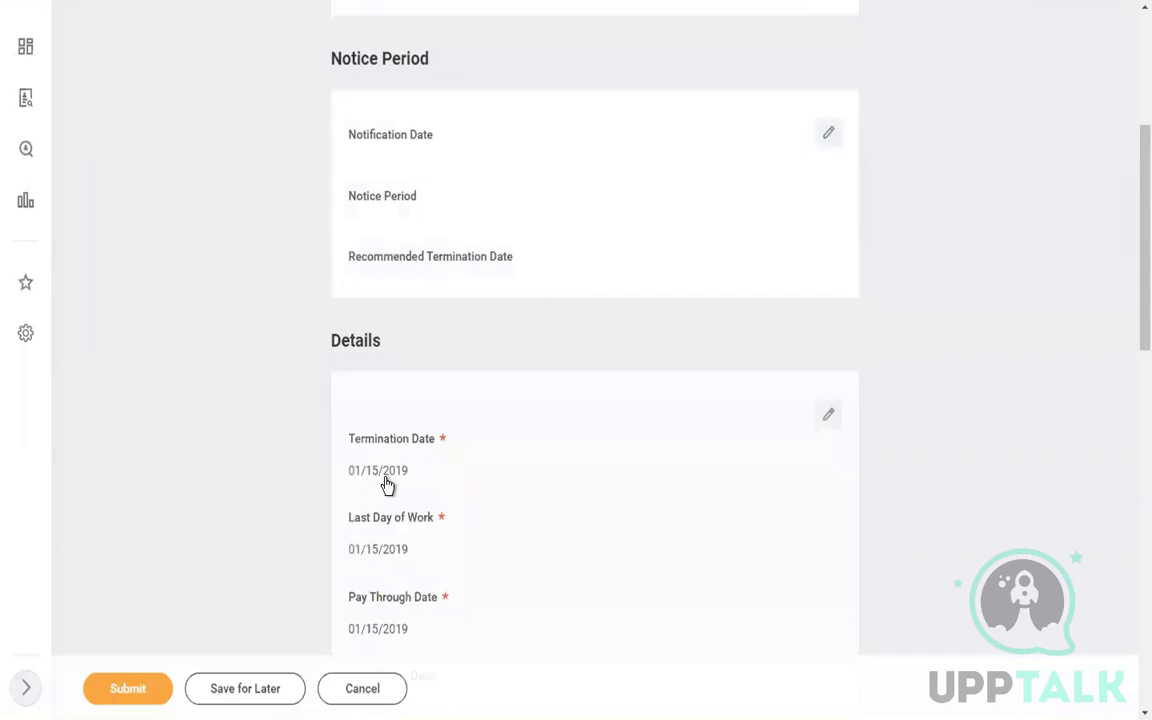
Set the notification date to 01/05/2019 and save the Notice Period section.
{"action": "left_click", "coordinate": [487, 150]}
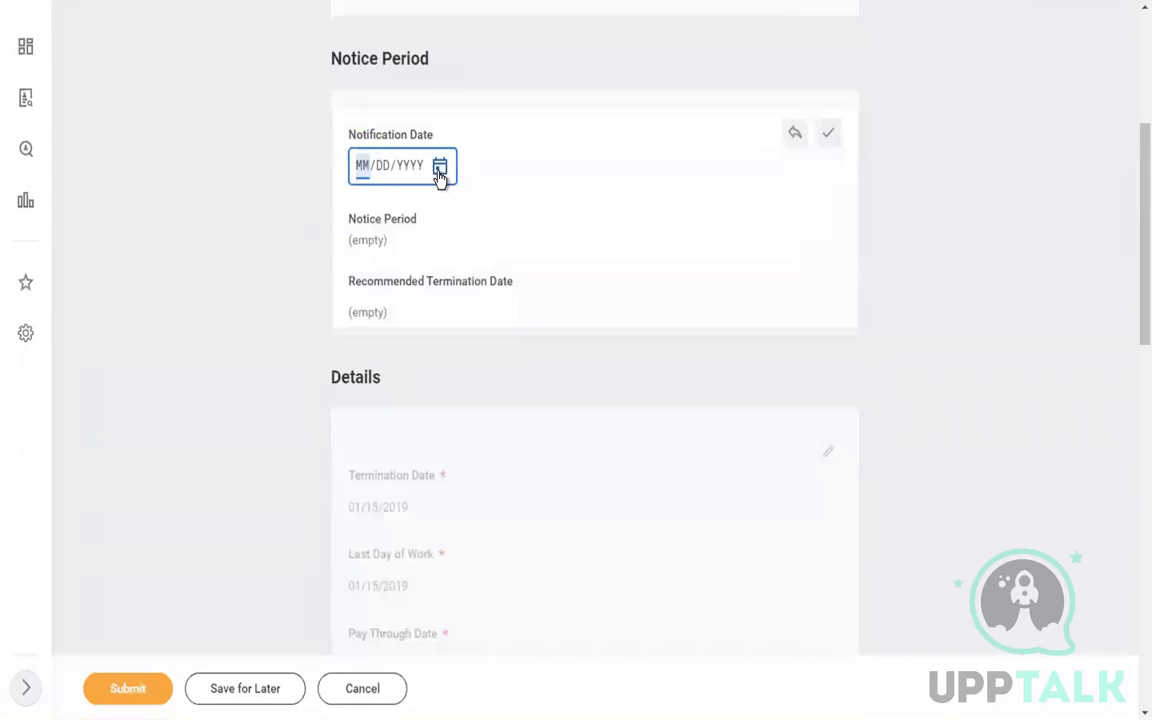
{"action": "left_click", "coordinate": [440, 170]}
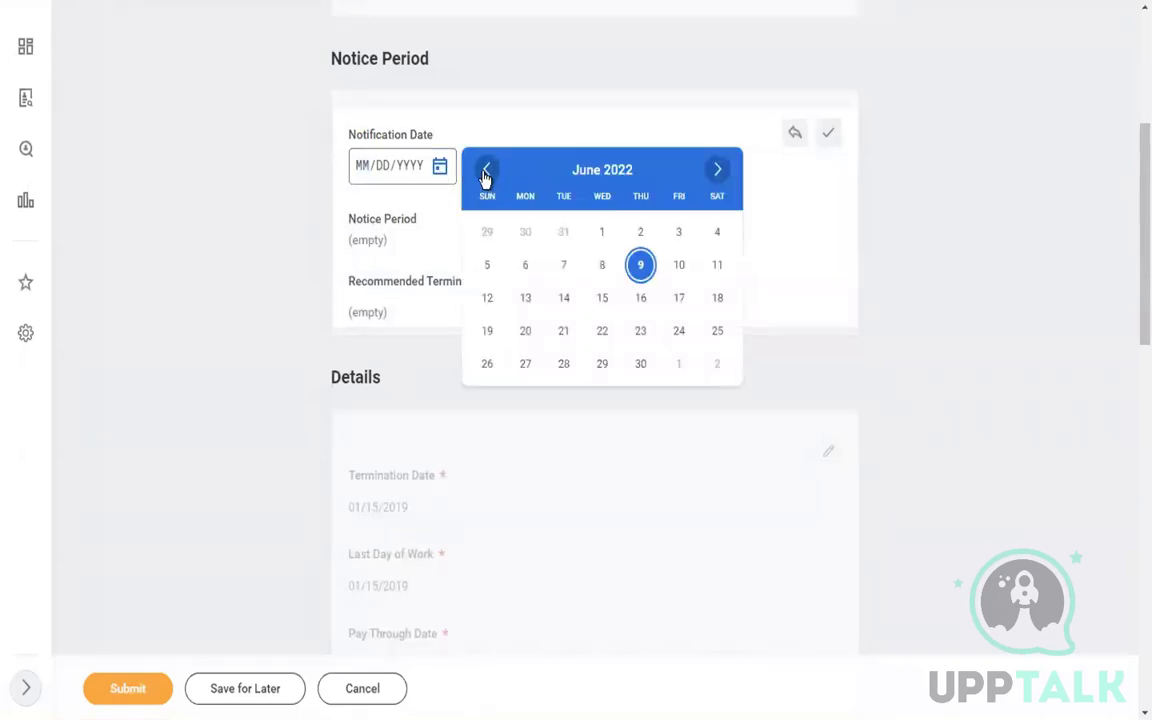
{"action": "left_click", "coordinate": [364, 177]}
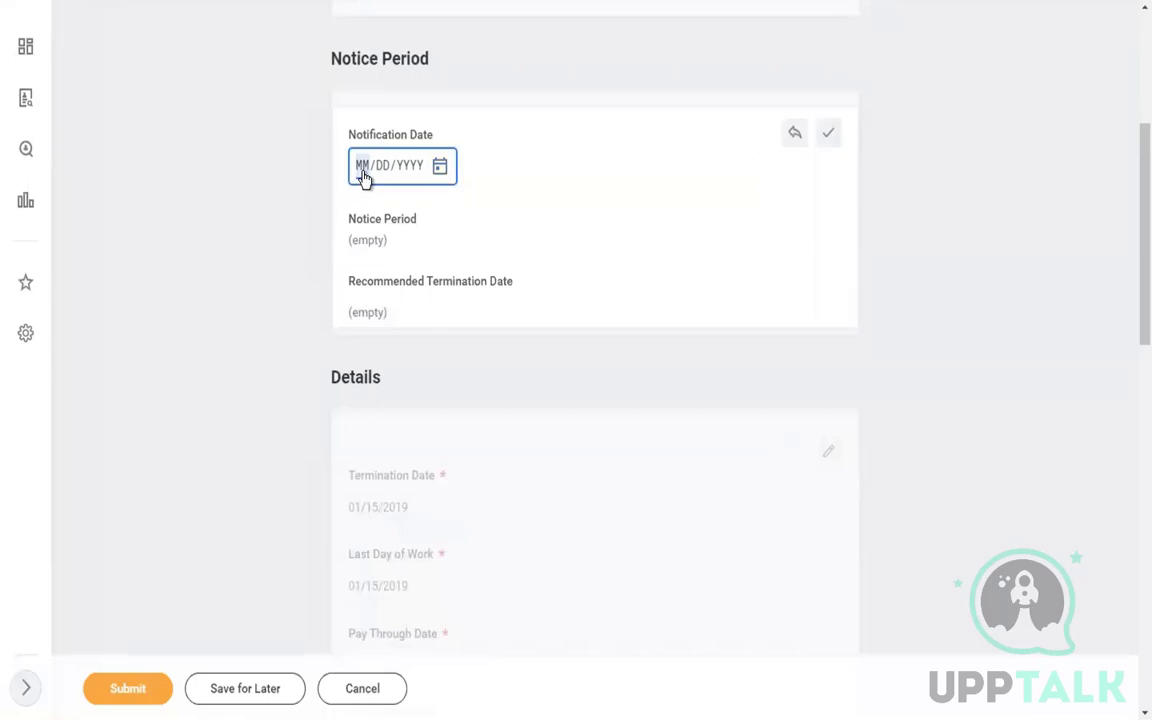
{"action": "type", "text": "01052019"}
{"action": "left_click", "coordinate": [828, 148]}
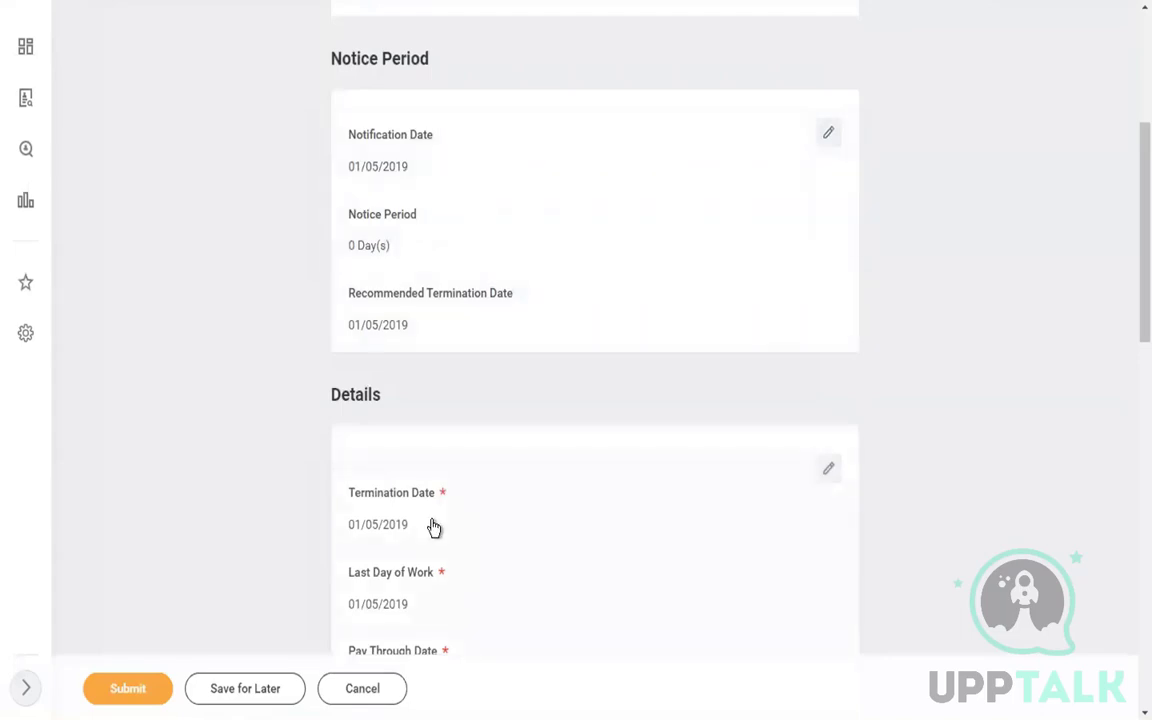
Change the notification date to 01/15/2019 and save the Notice Period section.
{"action": "left_click", "coordinate": [404, 152]}
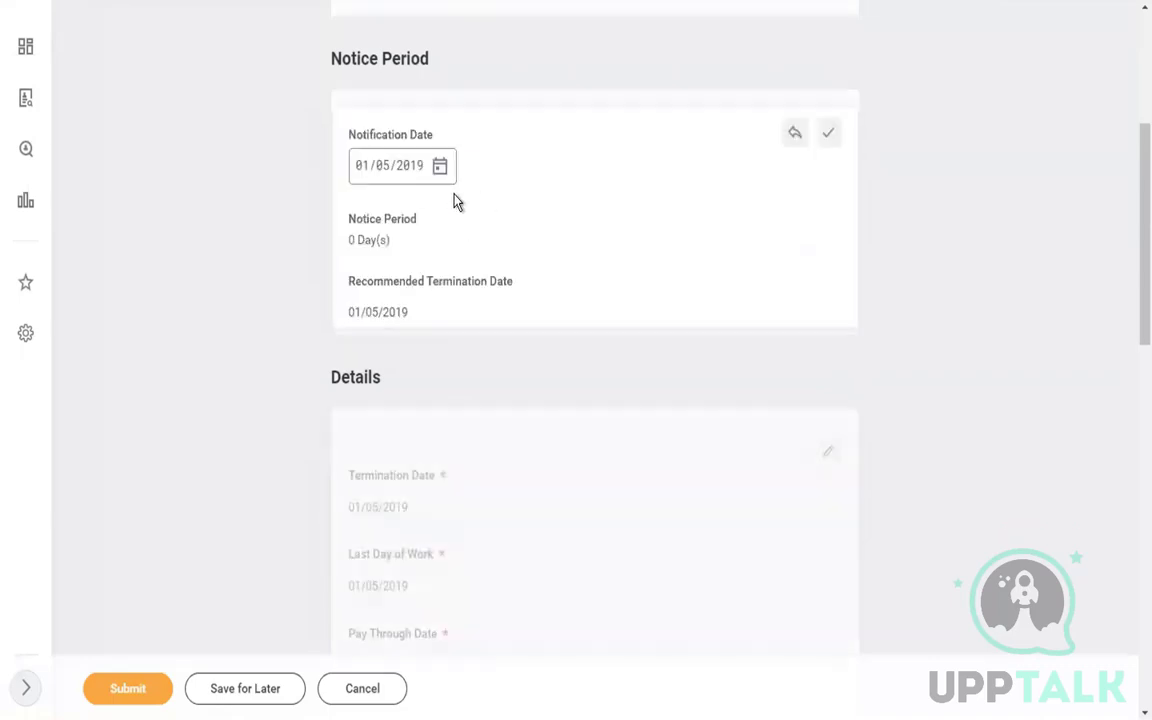
{"action": "left_click", "coordinate": [383, 172]}
{"action": "left_click", "coordinate": [383, 172]}
{"action": "type", "text": "15"}
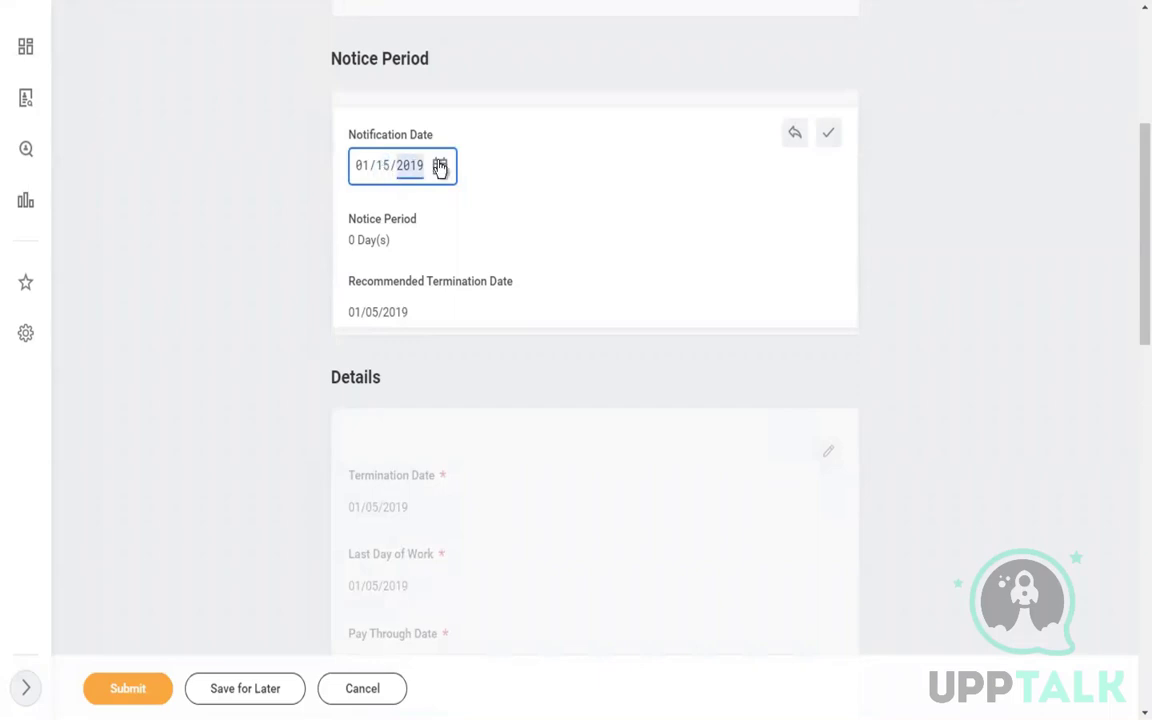
{"action": "left_click", "coordinate": [818, 140]}
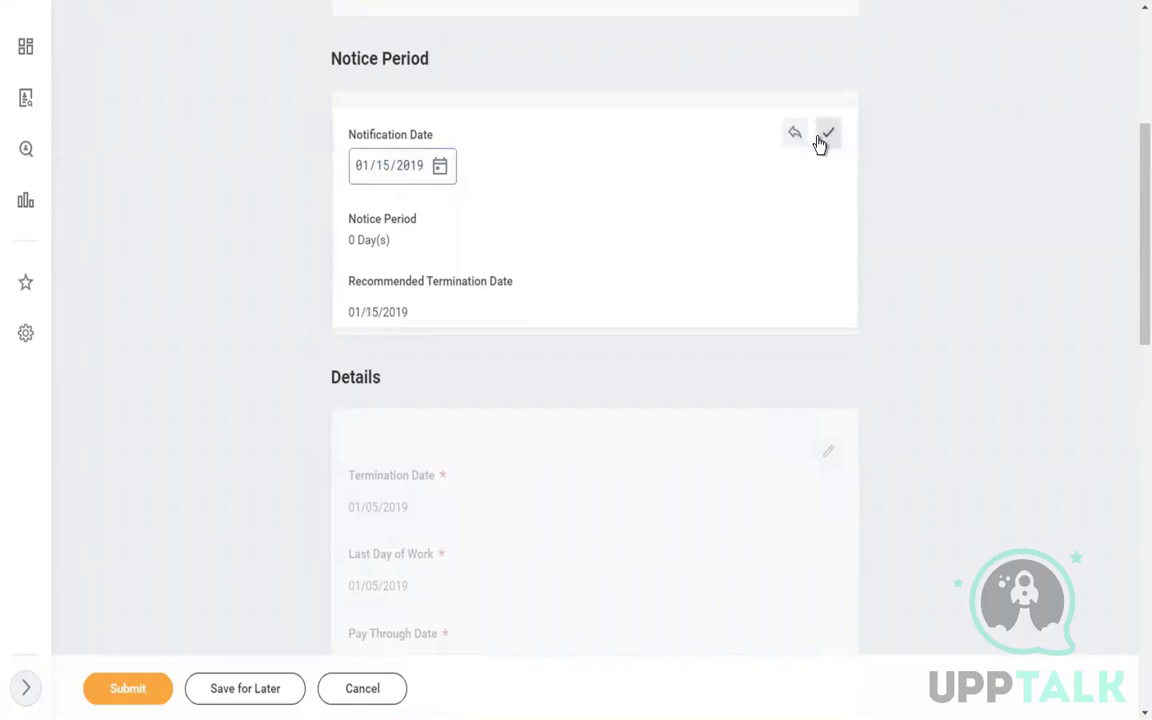
{"action": "left_click", "coordinate": [826, 137]}
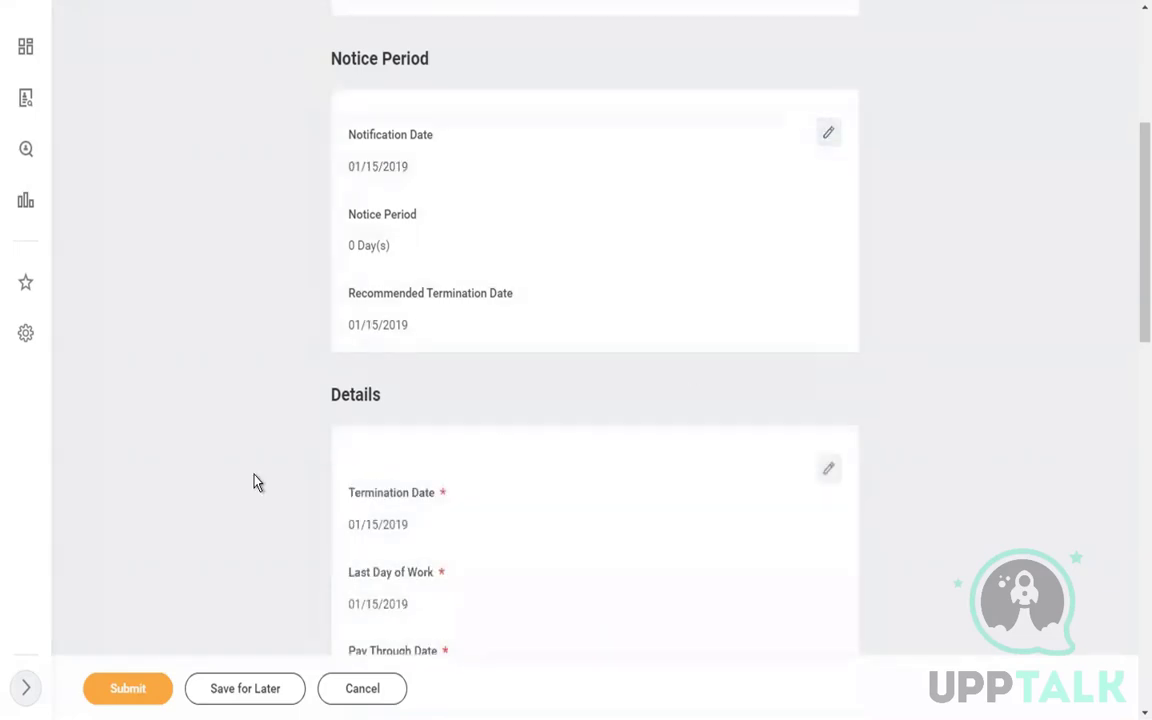
Check the termination, last day of work and pay through dates in the Details section.
{"action": "scroll", "coordinate": [255, 482], "scroll_direction": "down", "scroll_amount": 5}
{"action": "scroll", "coordinate": [197, 504], "scroll_direction": "down", "scroll_amount": 1}
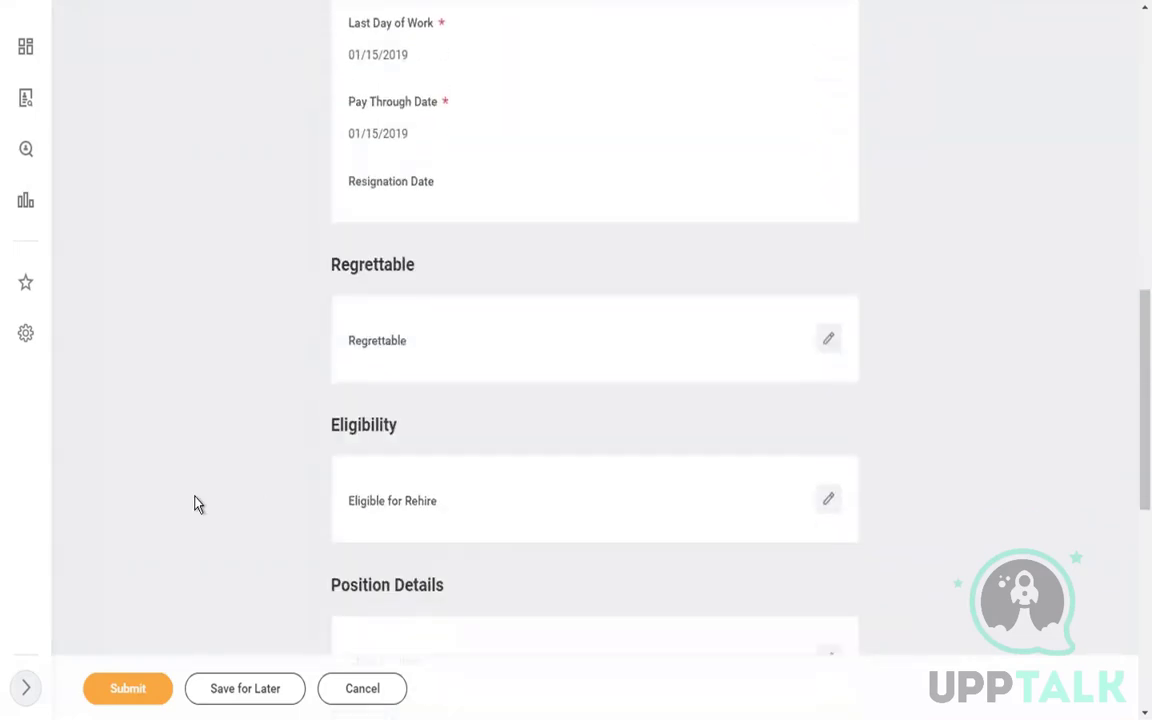
{"action": "left_click", "coordinate": [392, 132]}
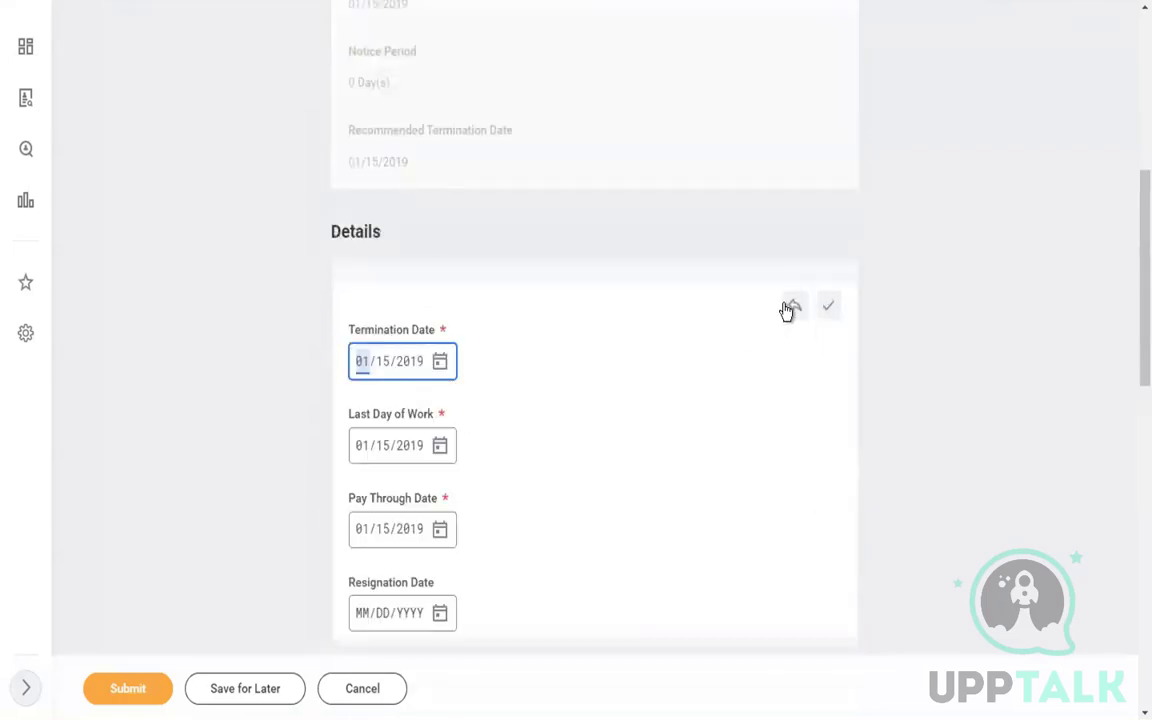
{"action": "left_click", "coordinate": [831, 306]}
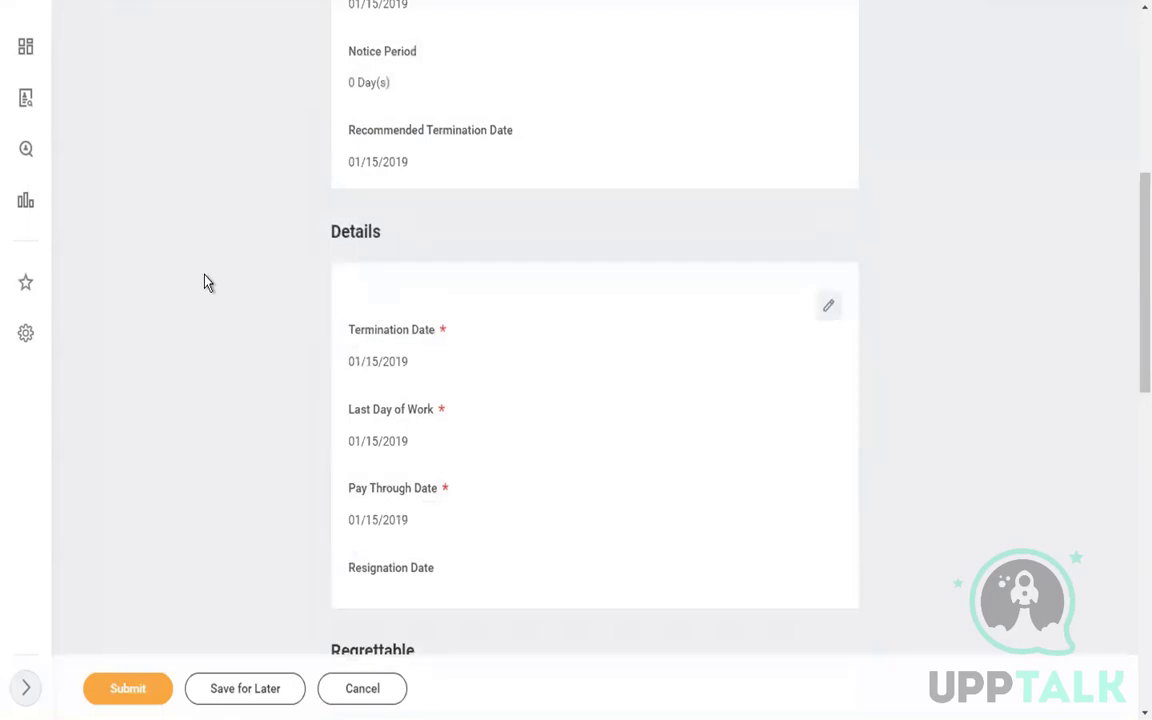
Set Regrettable to Yes in the worker's termination.
{"action": "scroll", "coordinate": [207, 283], "scroll_direction": "down", "scroll_amount": 5}
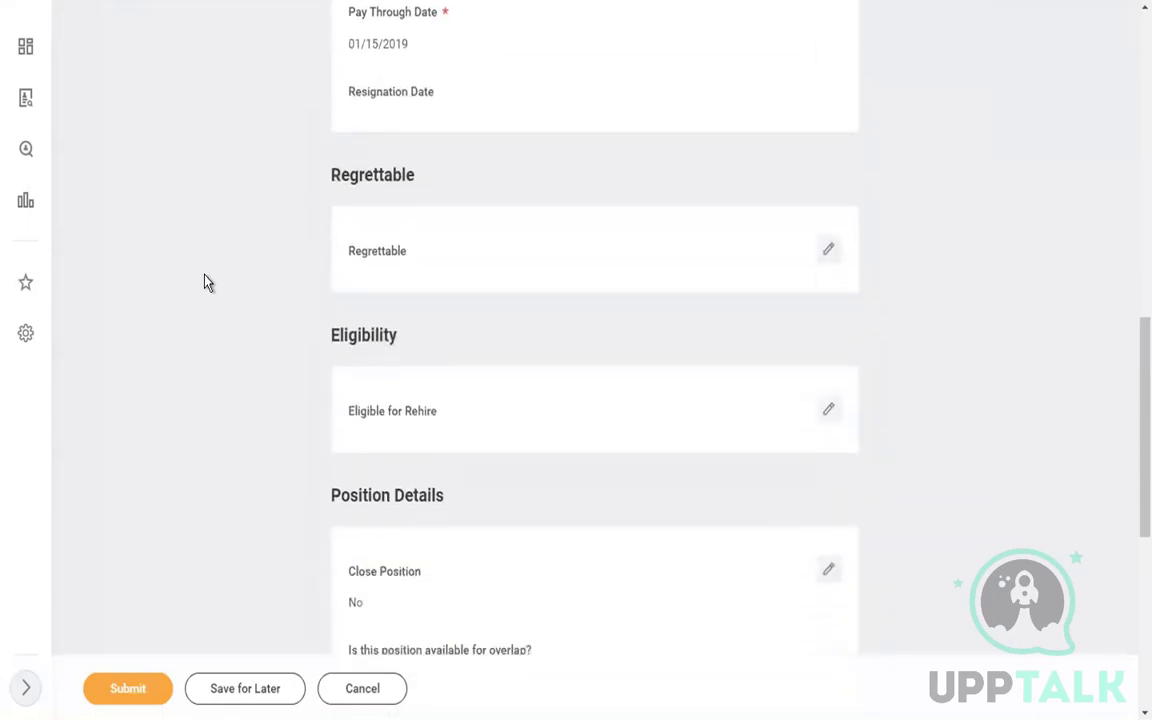
{"action": "scroll", "coordinate": [207, 283], "scroll_direction": "down", "scroll_amount": 1}
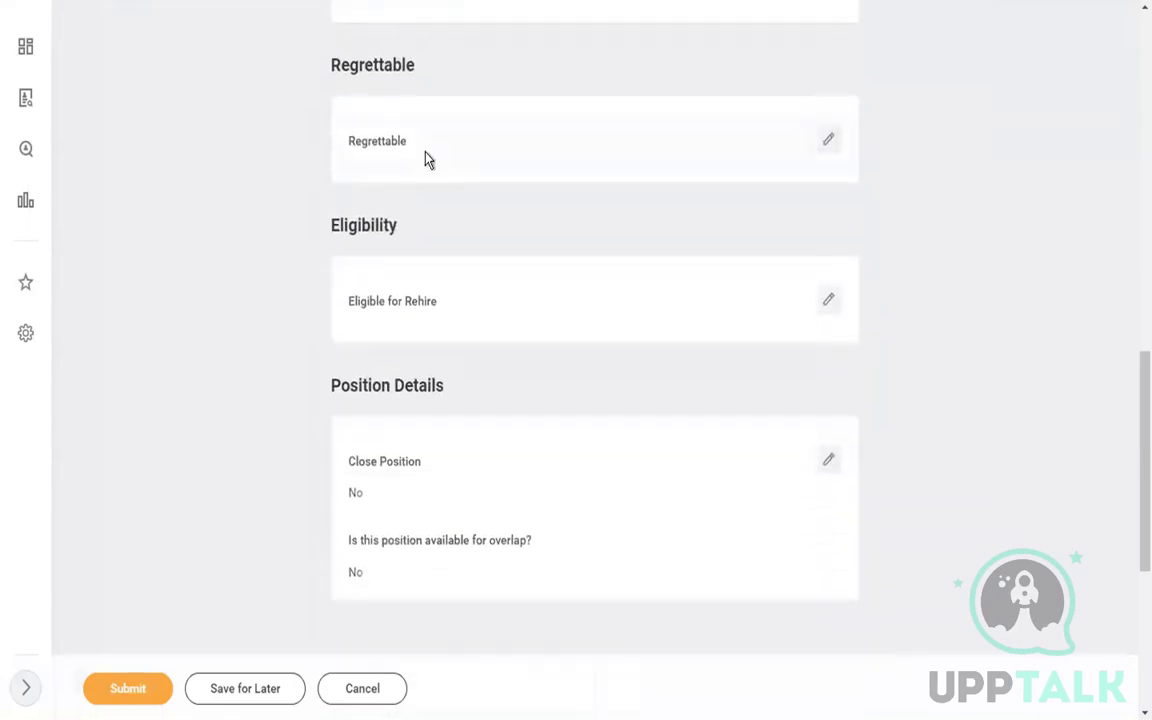
{"action": "left_click", "coordinate": [424, 160]}
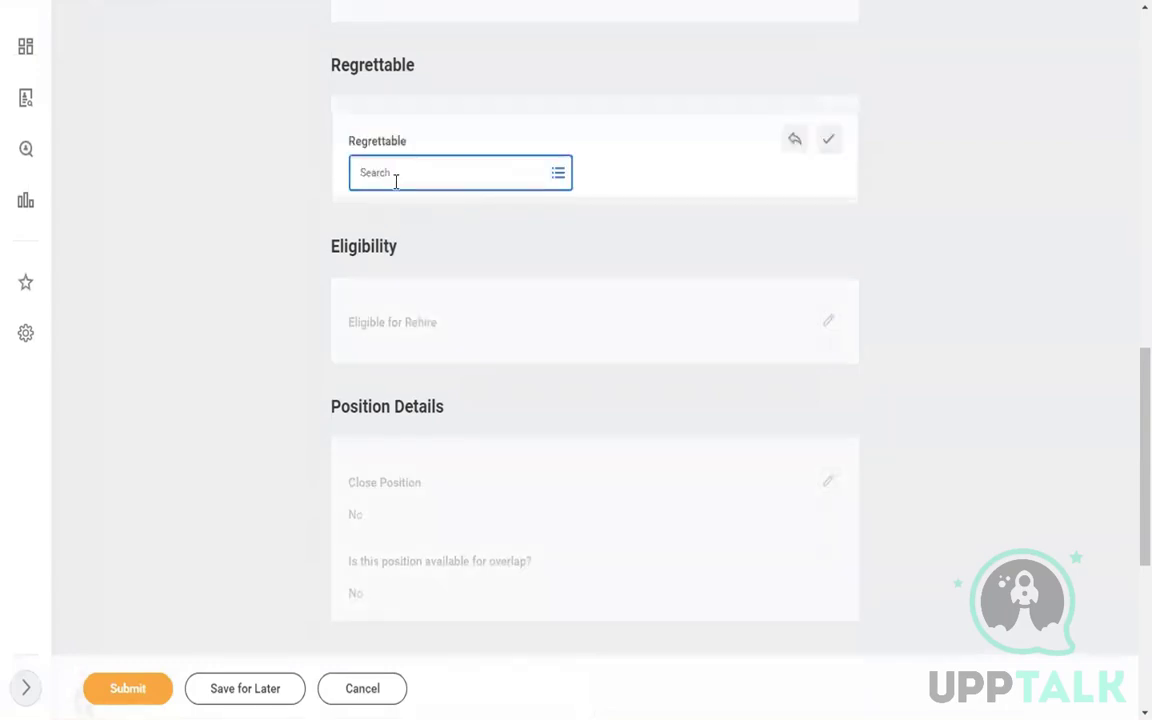
{"action": "left_click", "coordinate": [396, 181]}
{"action": "left_click", "coordinate": [400, 210]}
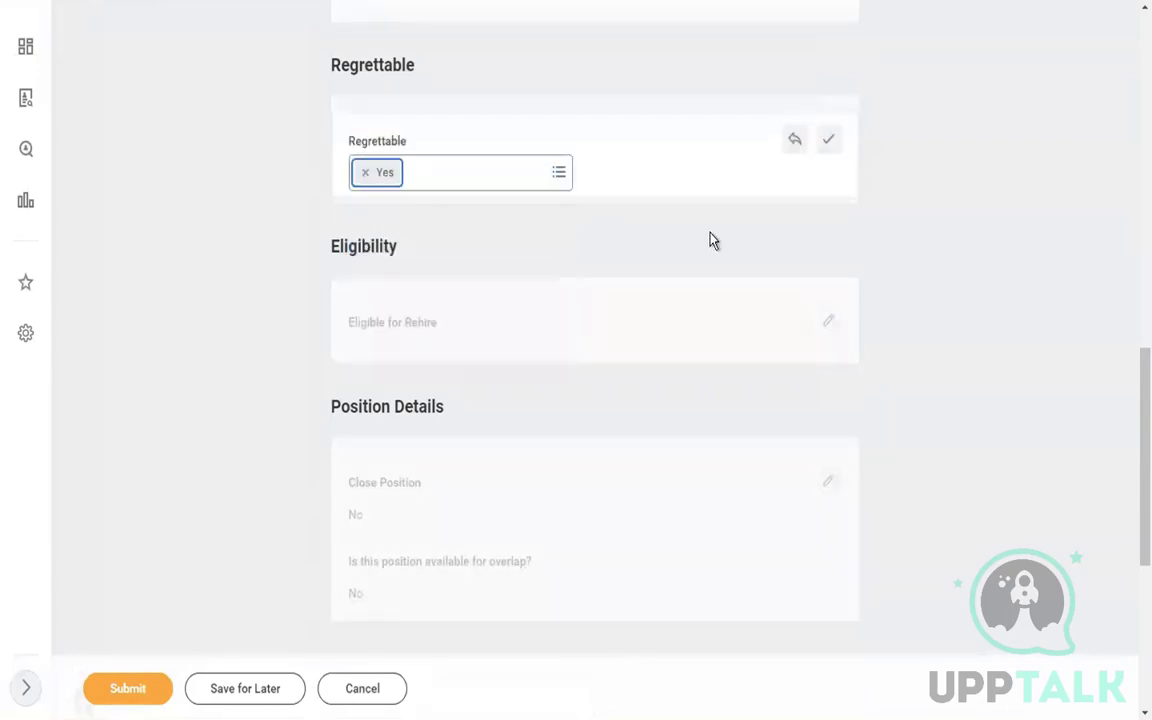
Set Eligible for Rehire to Yes in the Eligibility section and submit the termination.
{"action": "left_click", "coordinate": [445, 330]}
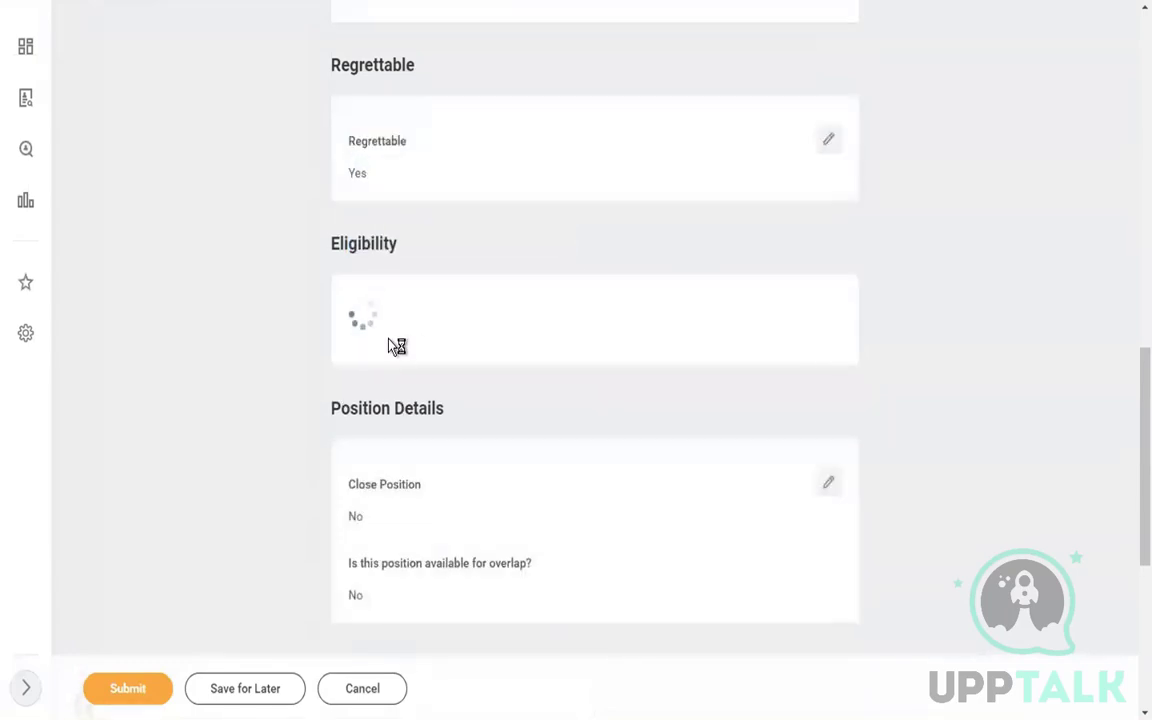
{"action": "left_click", "coordinate": [426, 347]}
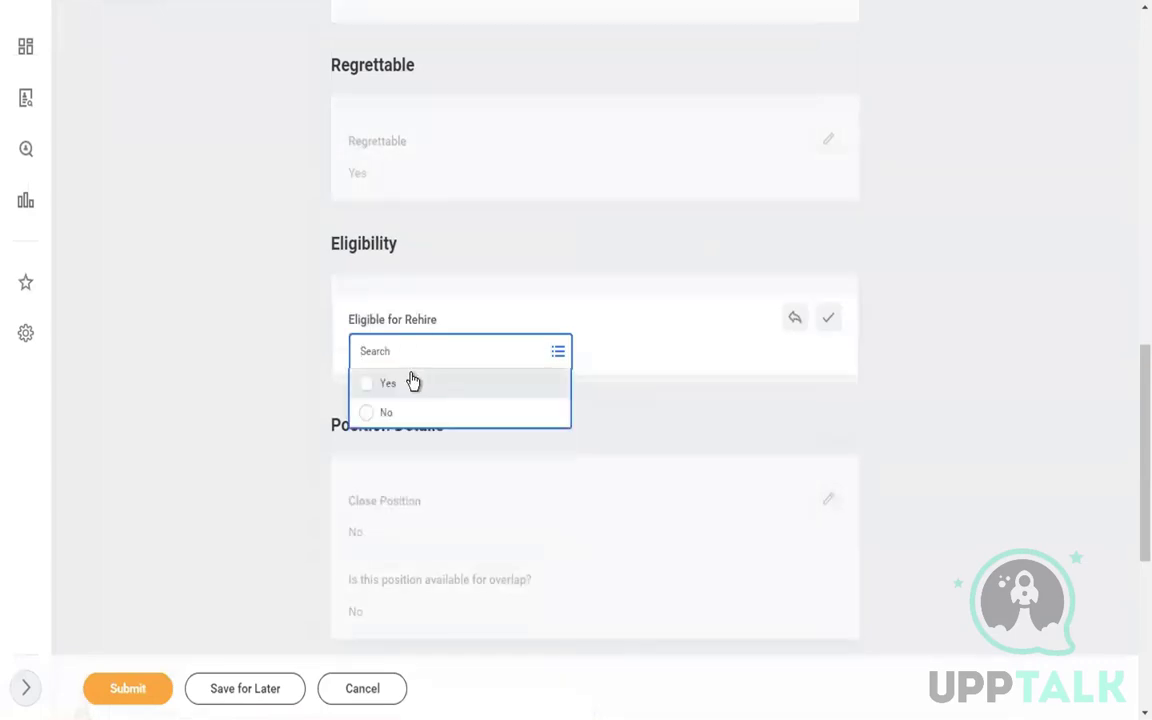
{"action": "left_click", "coordinate": [406, 383]}
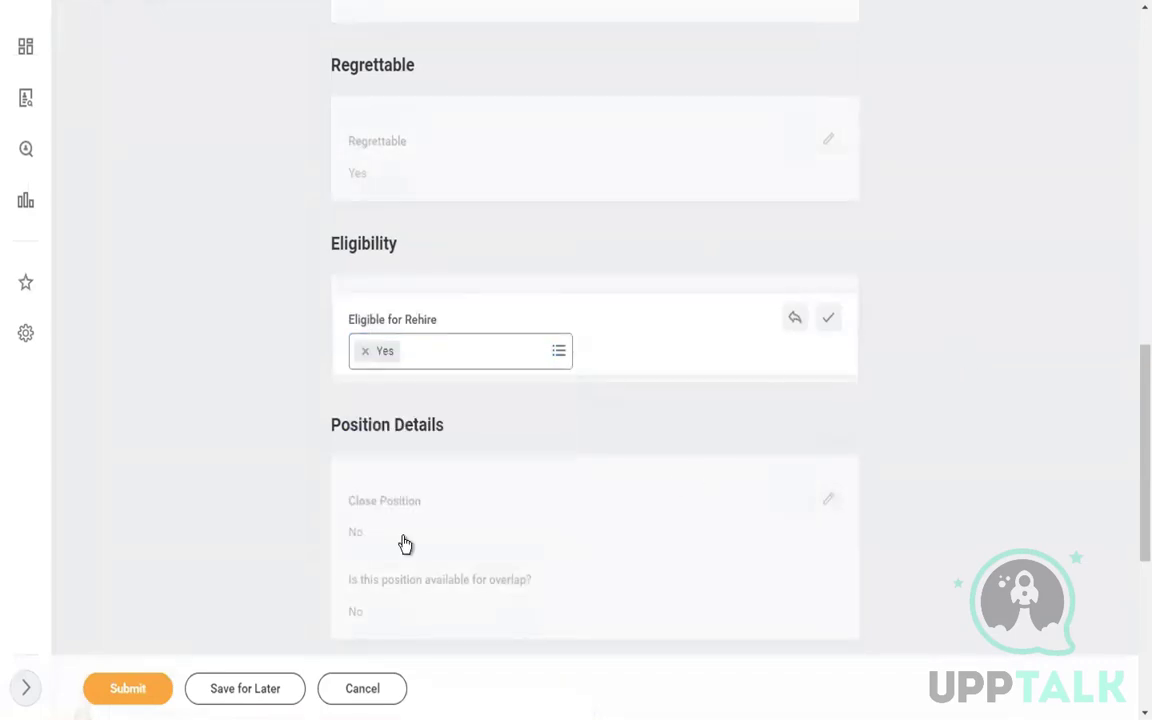
{"action": "left_click", "coordinate": [429, 510]}
{"action": "left_click", "coordinate": [125, 689]}
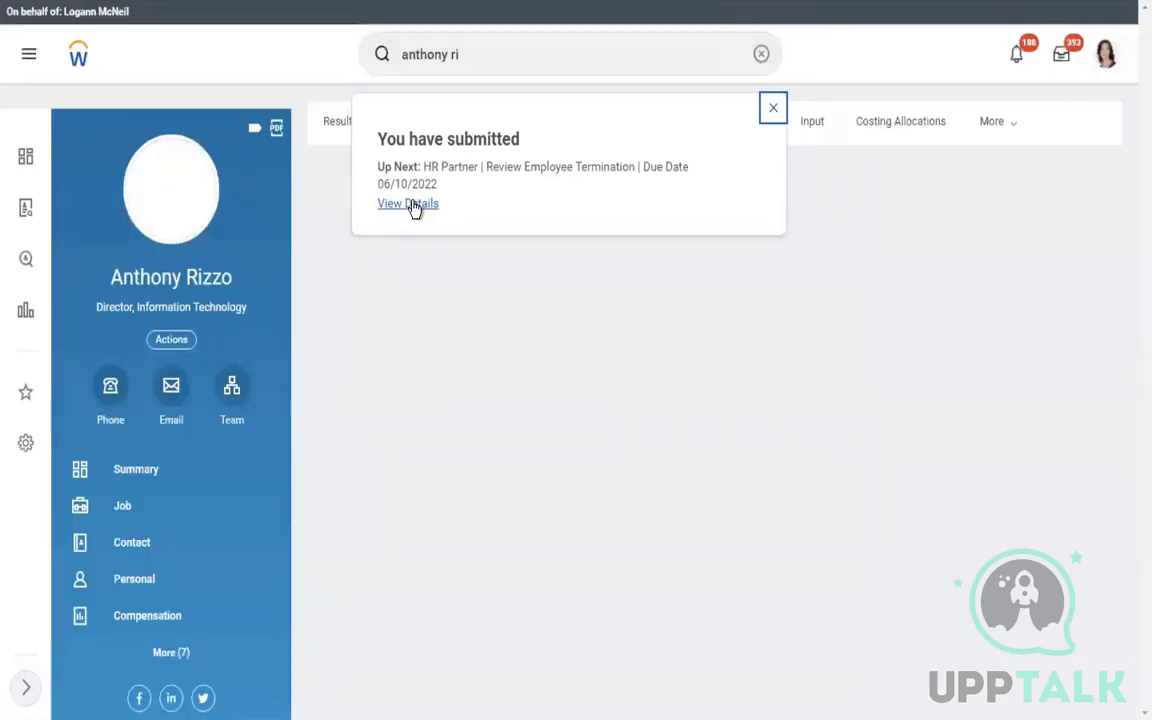
Open the submitted termination's details and view its process history to find who must review it.
{"action": "left_click", "coordinate": [412, 204]}
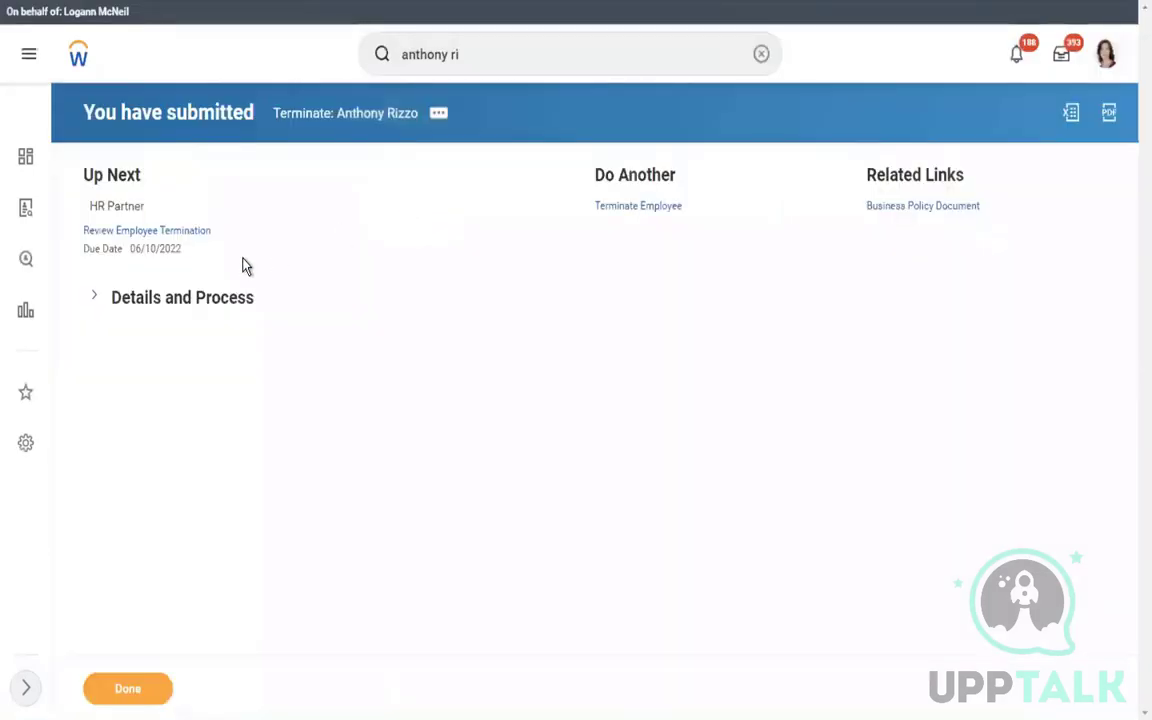
{"action": "left_click", "coordinate": [131, 305]}
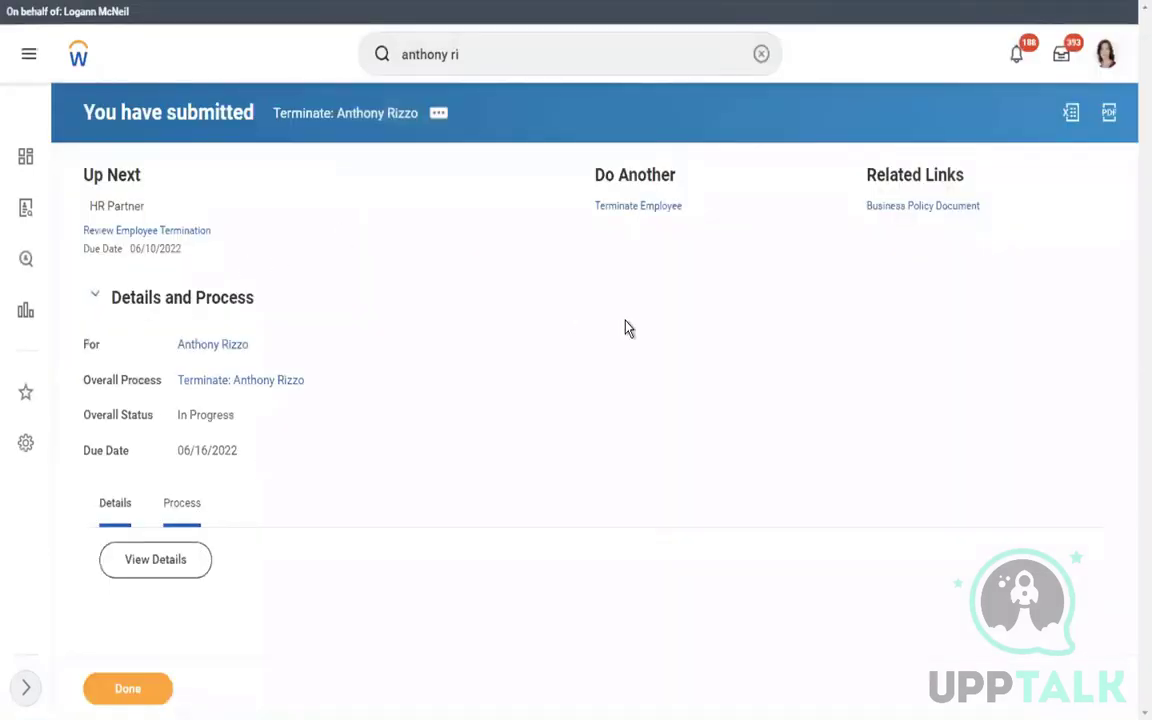
{"action": "scroll", "coordinate": [626, 319], "scroll_direction": "down", "scroll_amount": 5}
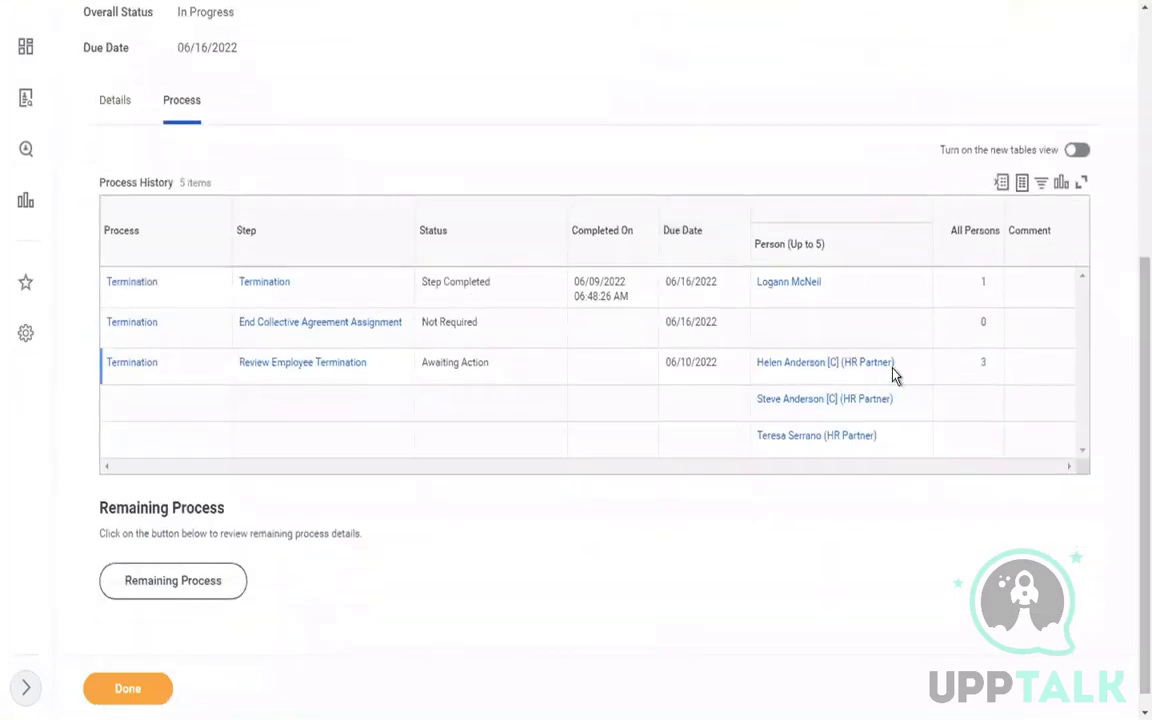
Start a proxy session as the first HR Partner listed for the Review Employee Termination step.
{"action": "mouse_move", "coordinate": [900, 371]}
{"action": "left_click", "coordinate": [905, 364]}
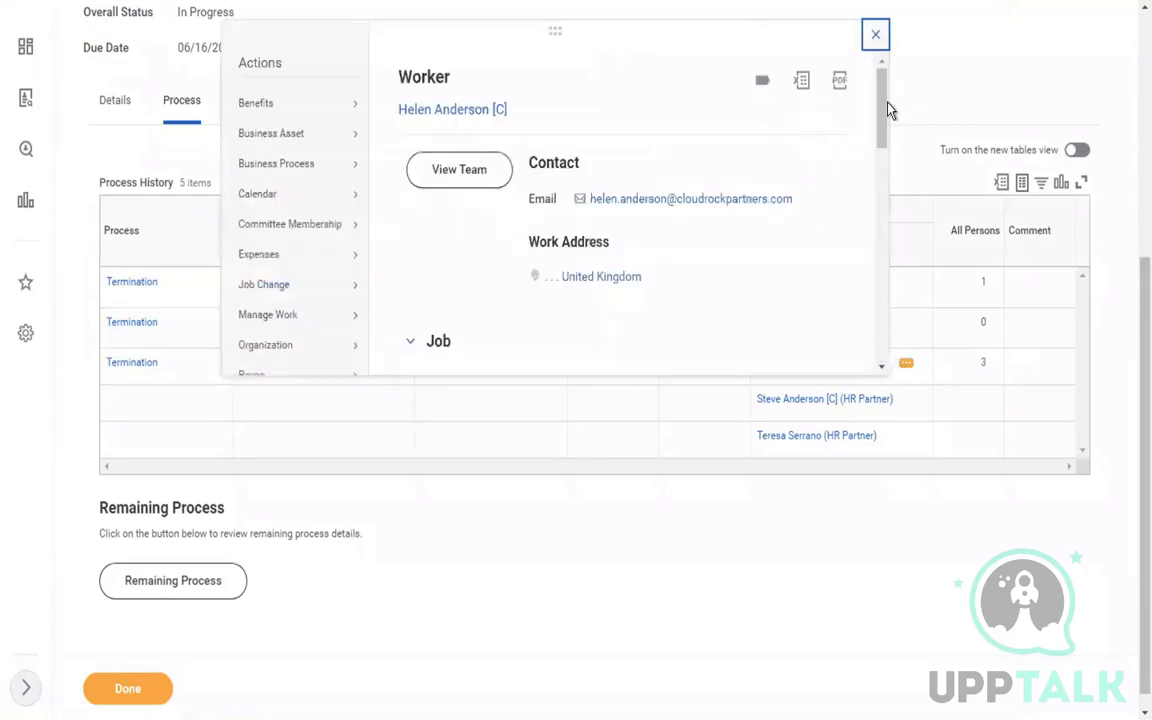
{"action": "left_click_drag", "start_coordinate": [884, 110], "coordinate": [892, 273]}
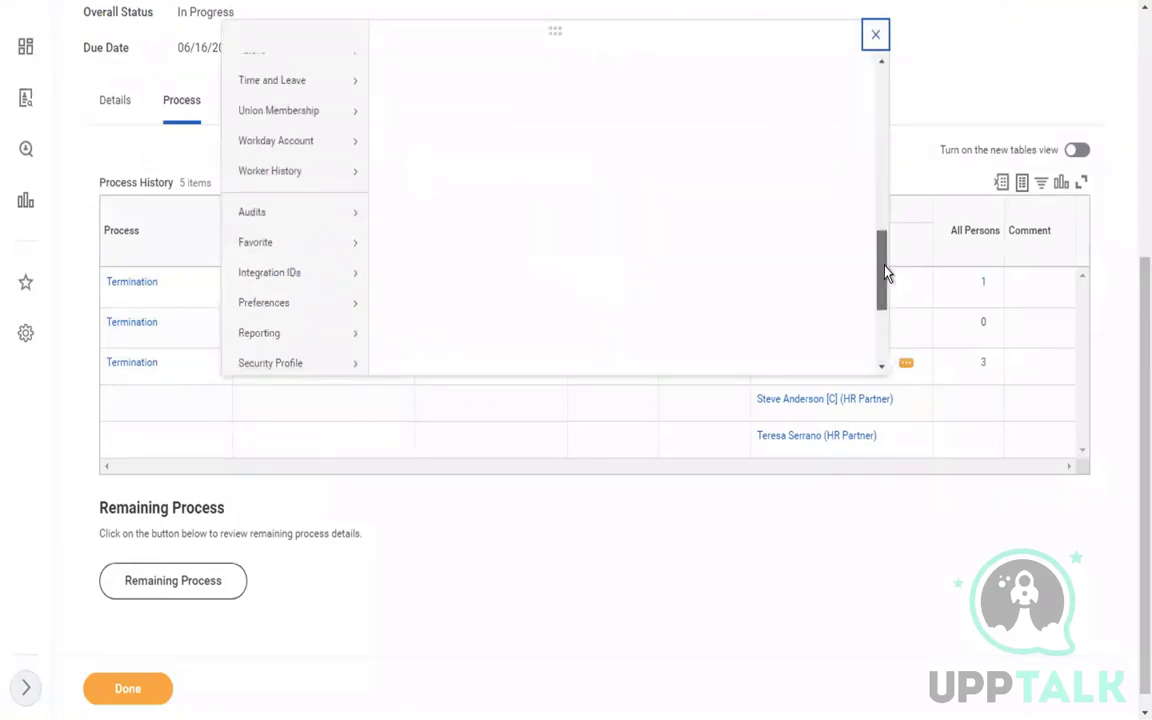
{"action": "mouse_move", "coordinate": [300, 363]}
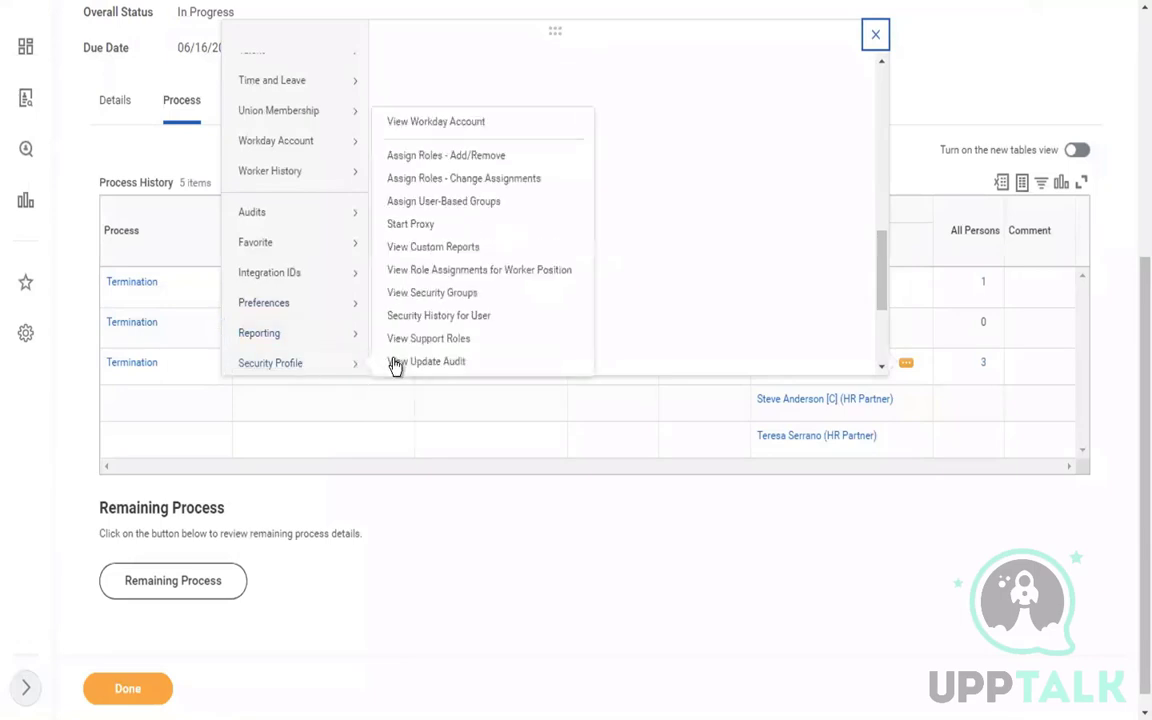
{"action": "left_click", "coordinate": [422, 226]}
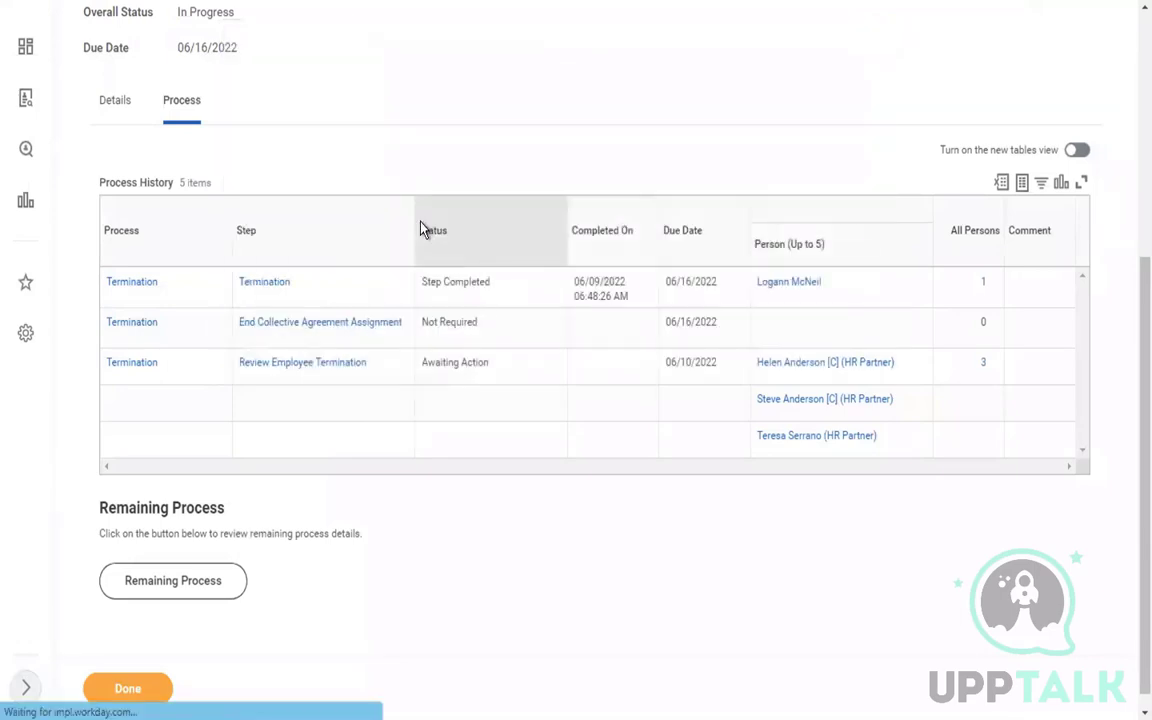
{"action": "left_click", "coordinate": [80, 688]}
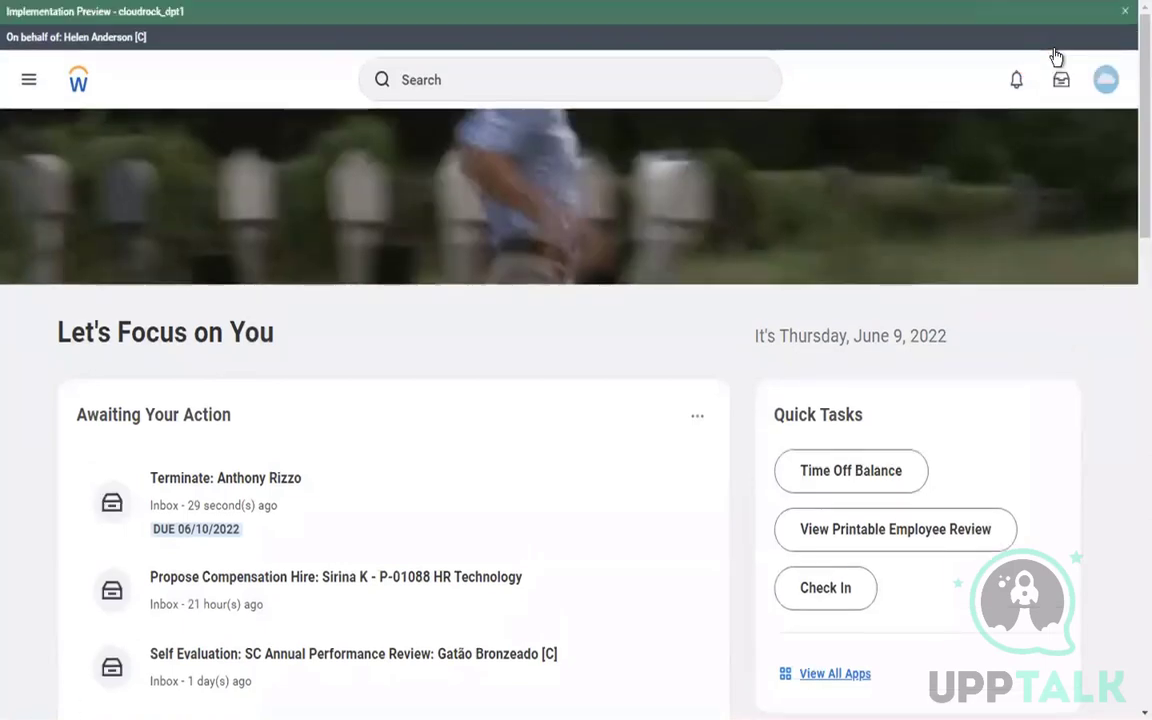
{"action": "left_click", "coordinate": [1058, 57]}
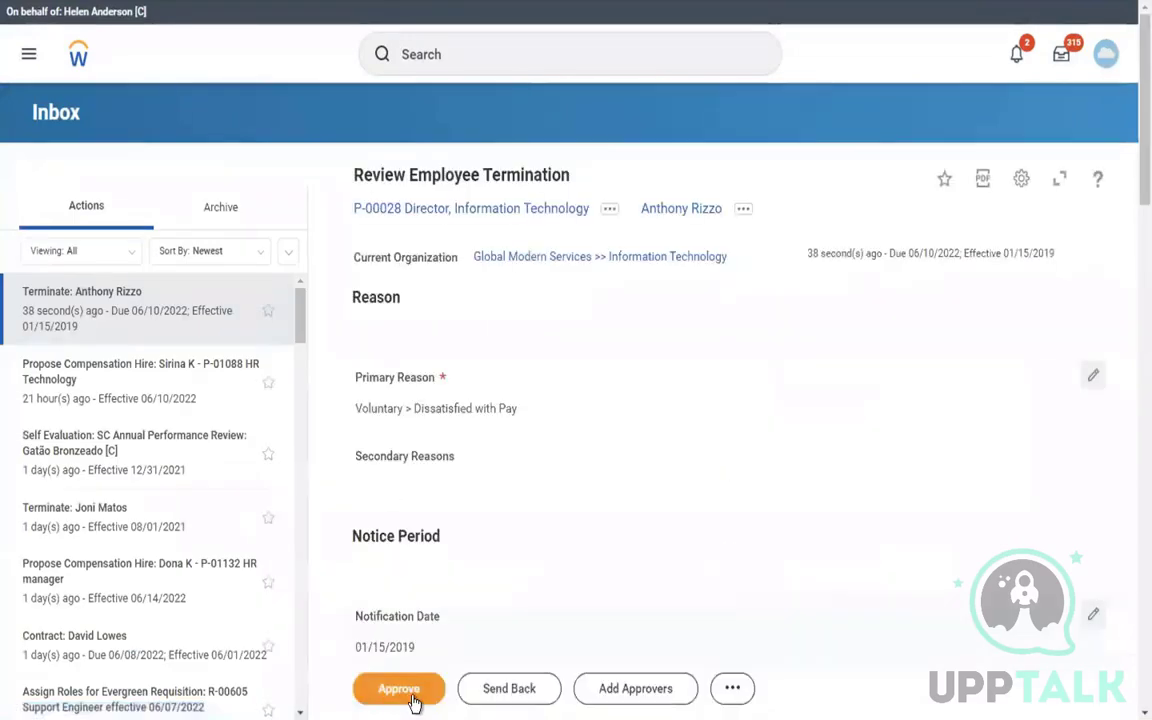
{"action": "left_click", "coordinate": [413, 700]}
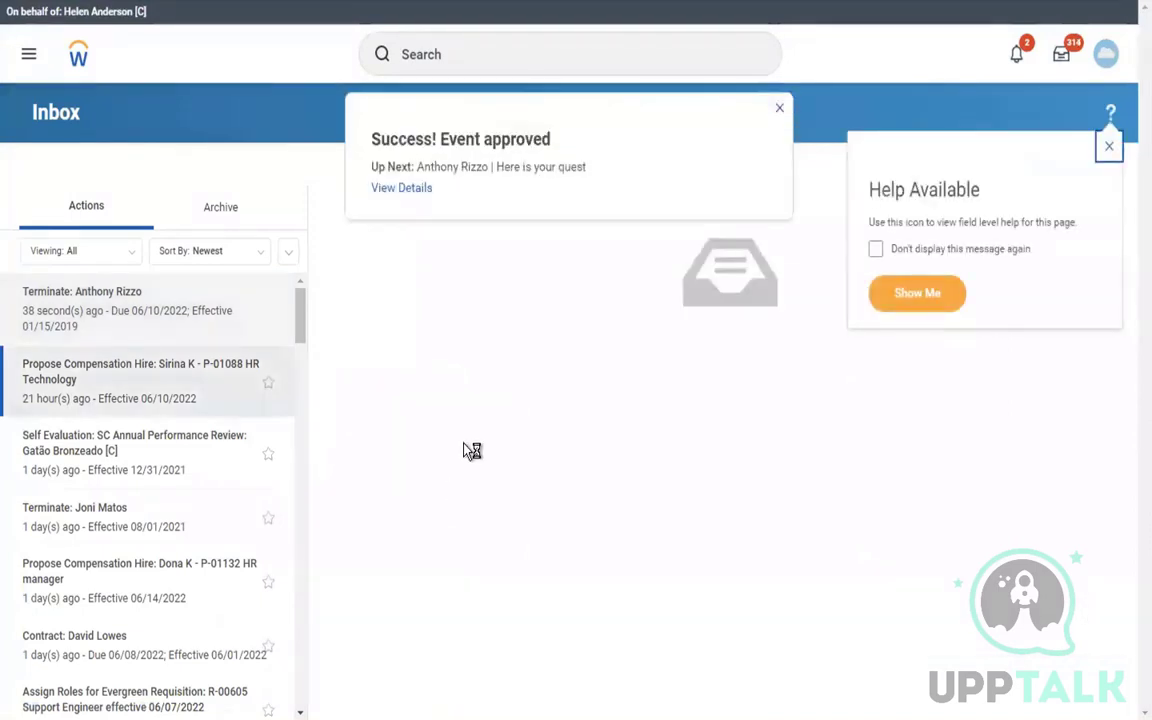
{"action": "left_click", "coordinate": [400, 193]}
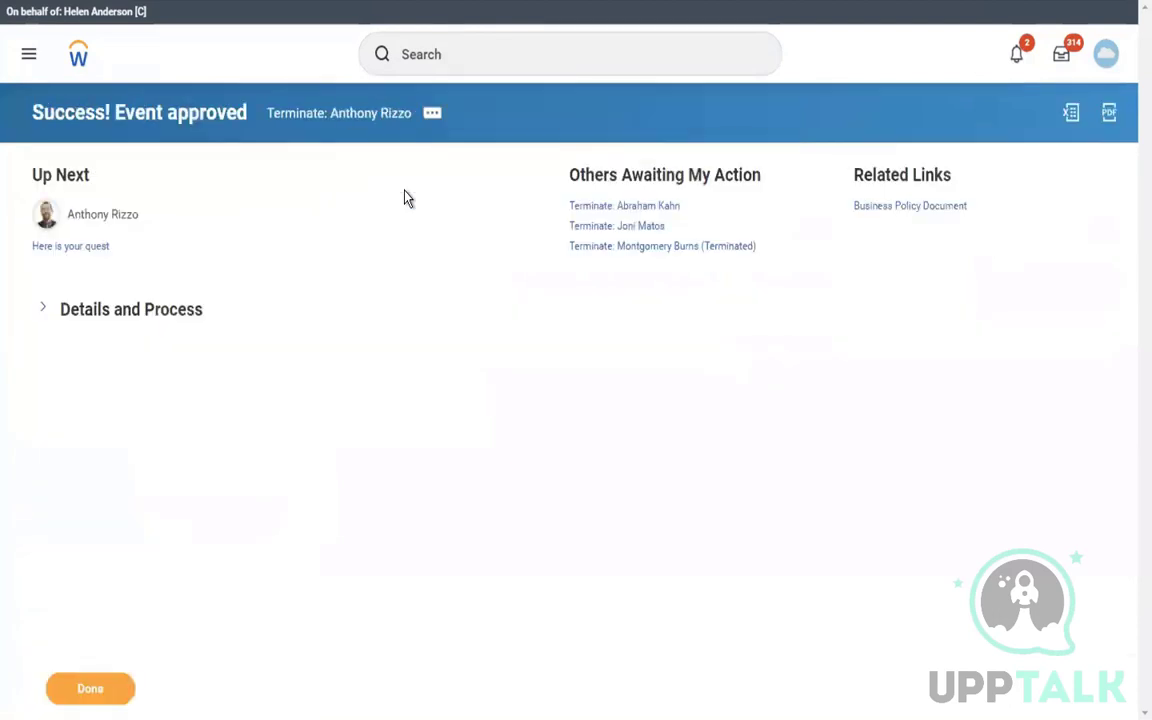
{"action": "left_click", "coordinate": [70, 311]}
Start a proxy session as the terminated worker, who is next in the termination process.
{"action": "left_click", "coordinate": [150, 214]}
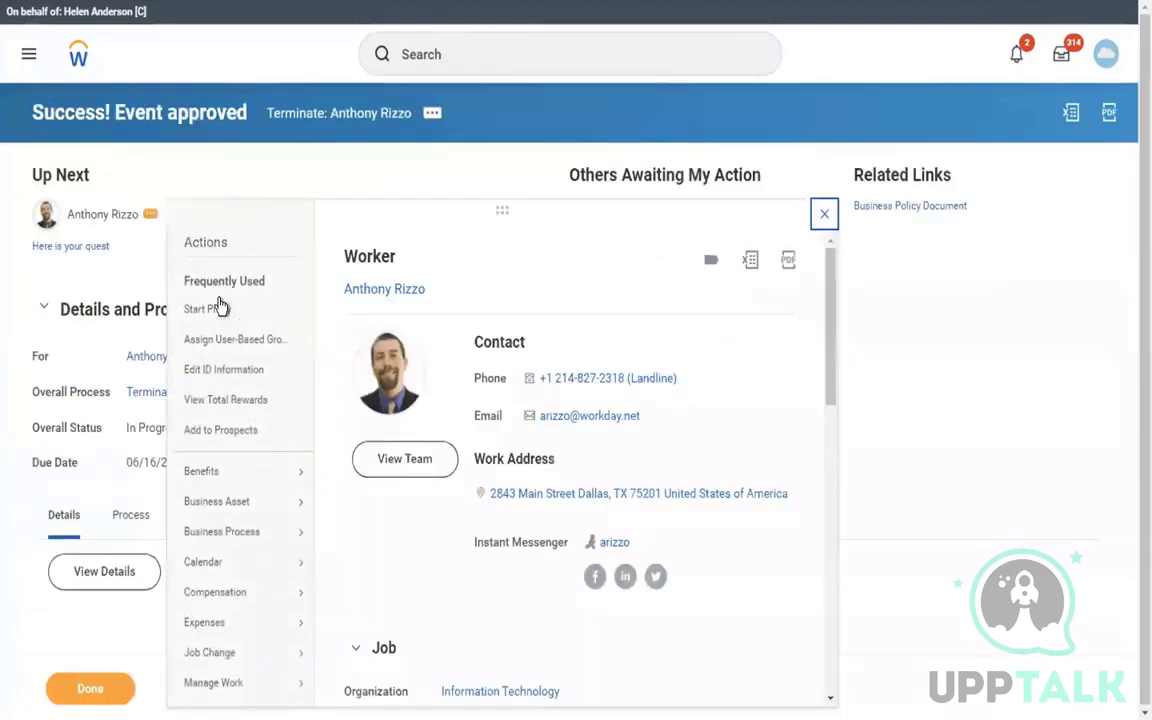
{"action": "left_click", "coordinate": [207, 310]}
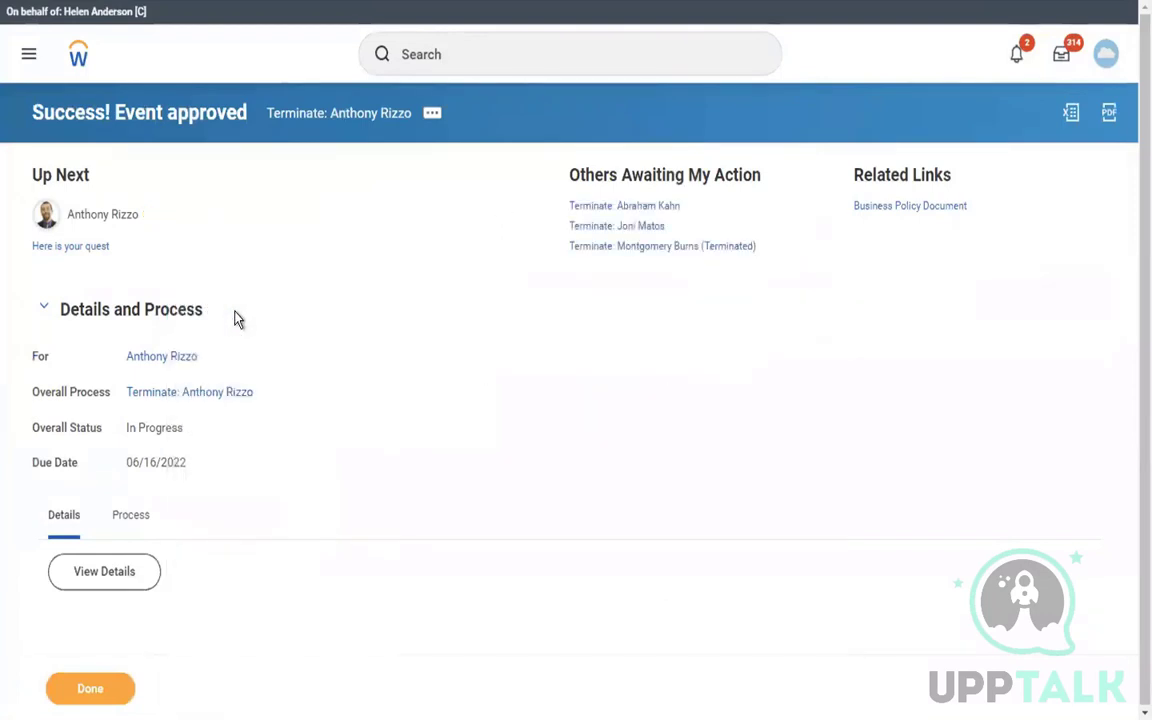
{"action": "left_click", "coordinate": [103, 686]}
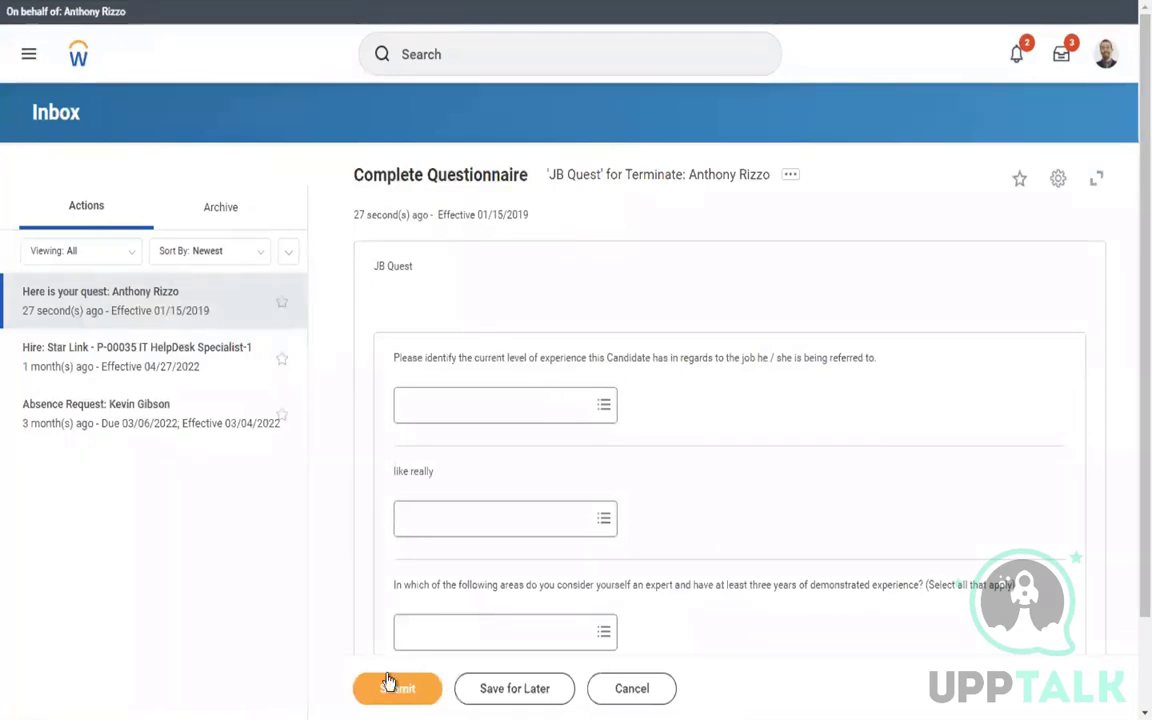
Submit the JB Quest questionnaire and the follow-up Exit Interview questionnaire for the termination.
{"action": "left_click", "coordinate": [392, 689]}
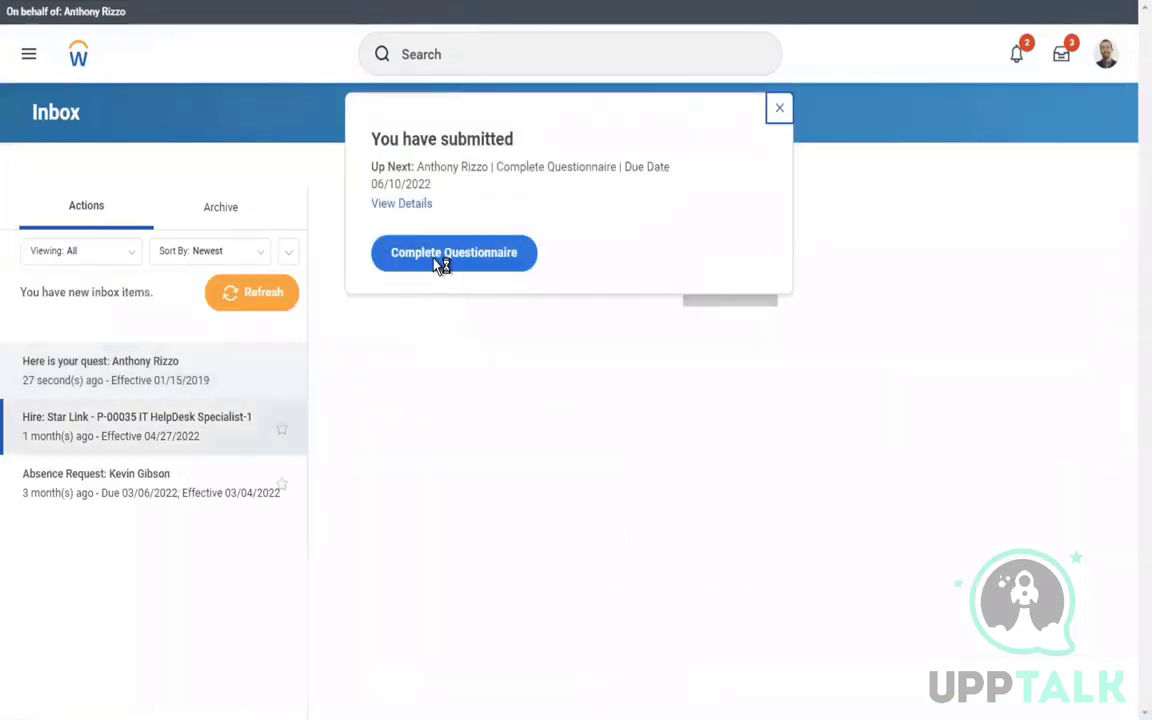
{"action": "left_click", "coordinate": [437, 260]}
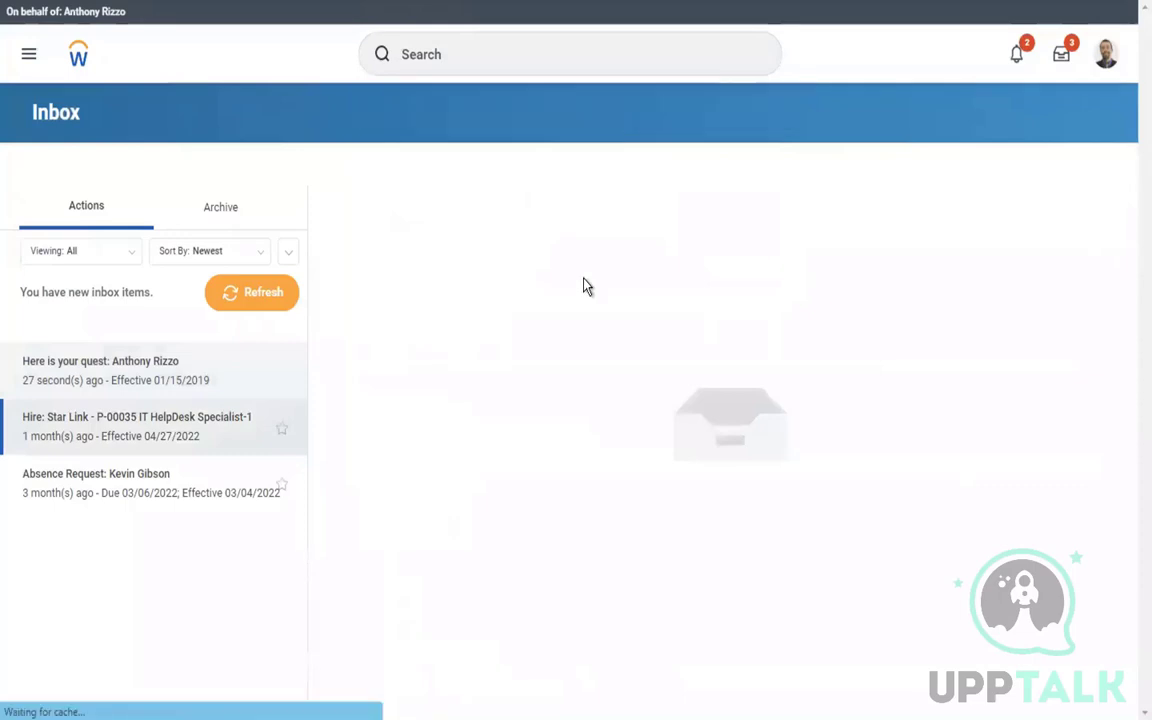
{"action": "left_click", "coordinate": [113, 690]}
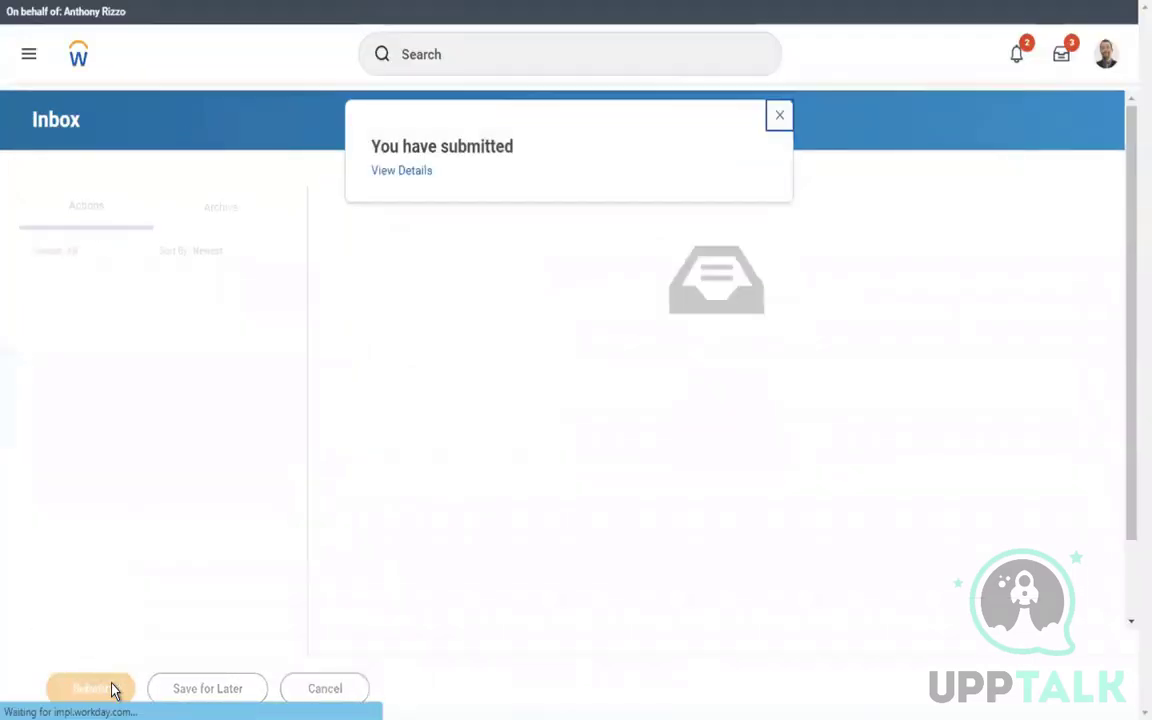
Check the questionnaire submission details and open the worker's Worker History in the job information of their profile.
{"action": "left_click", "coordinate": [398, 172]}
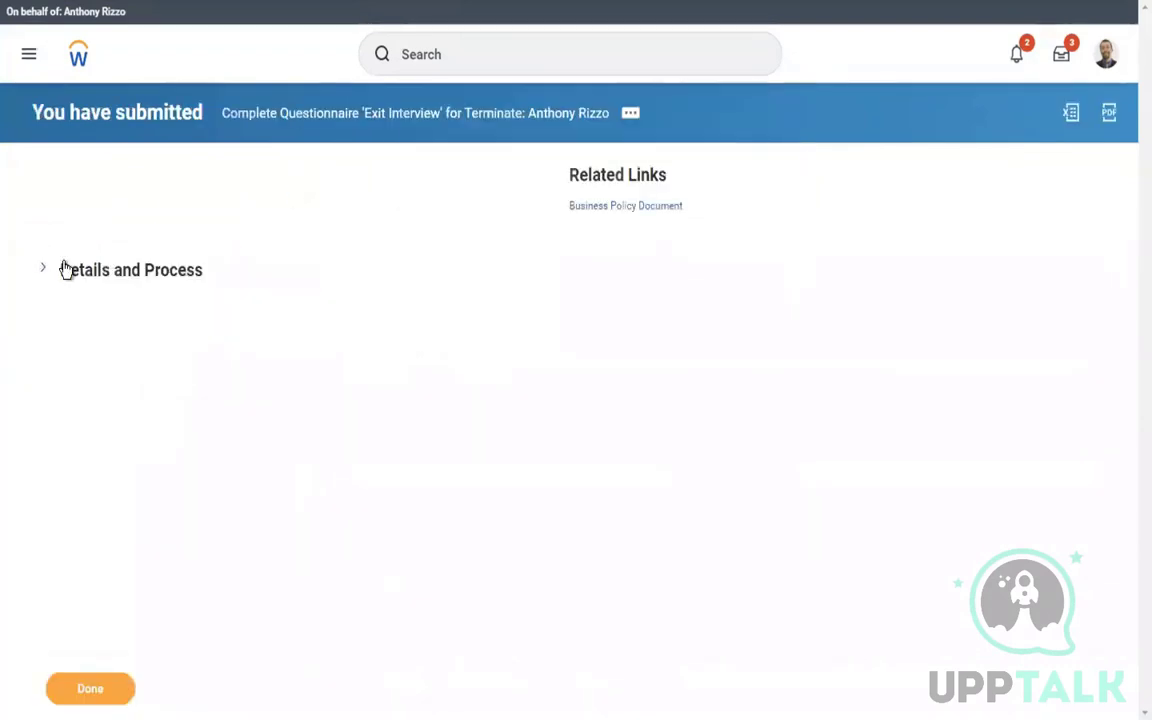
{"action": "left_click", "coordinate": [66, 267]}
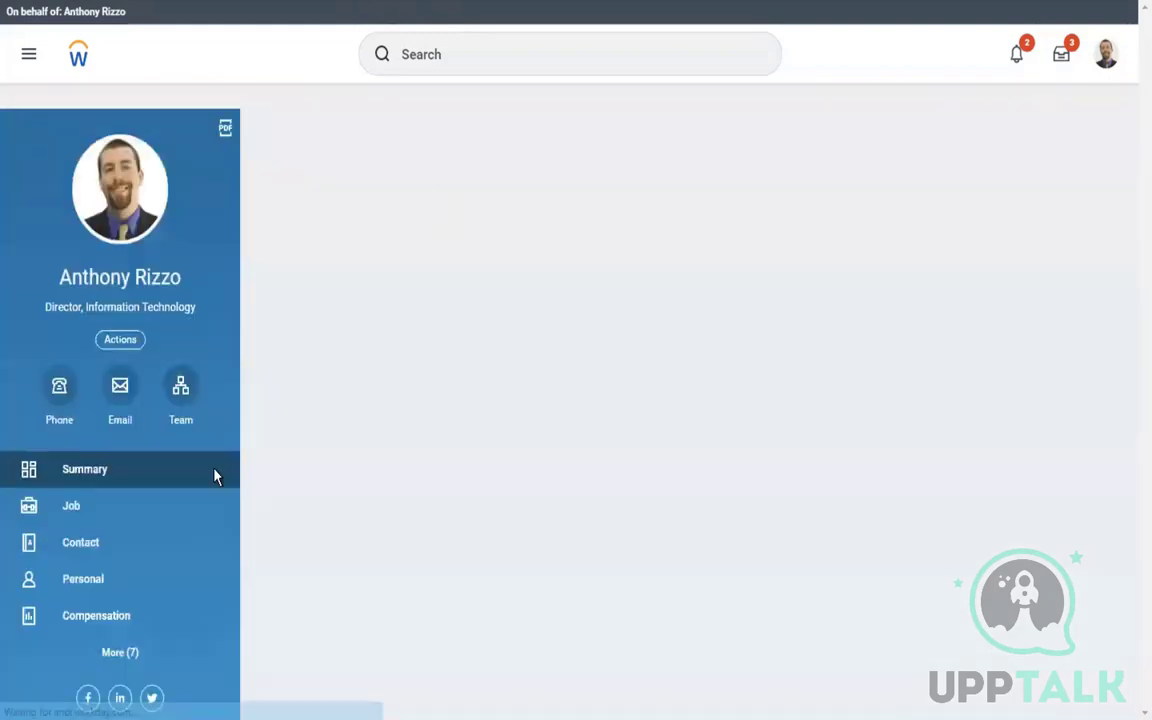
{"action": "left_click", "coordinate": [90, 514]}
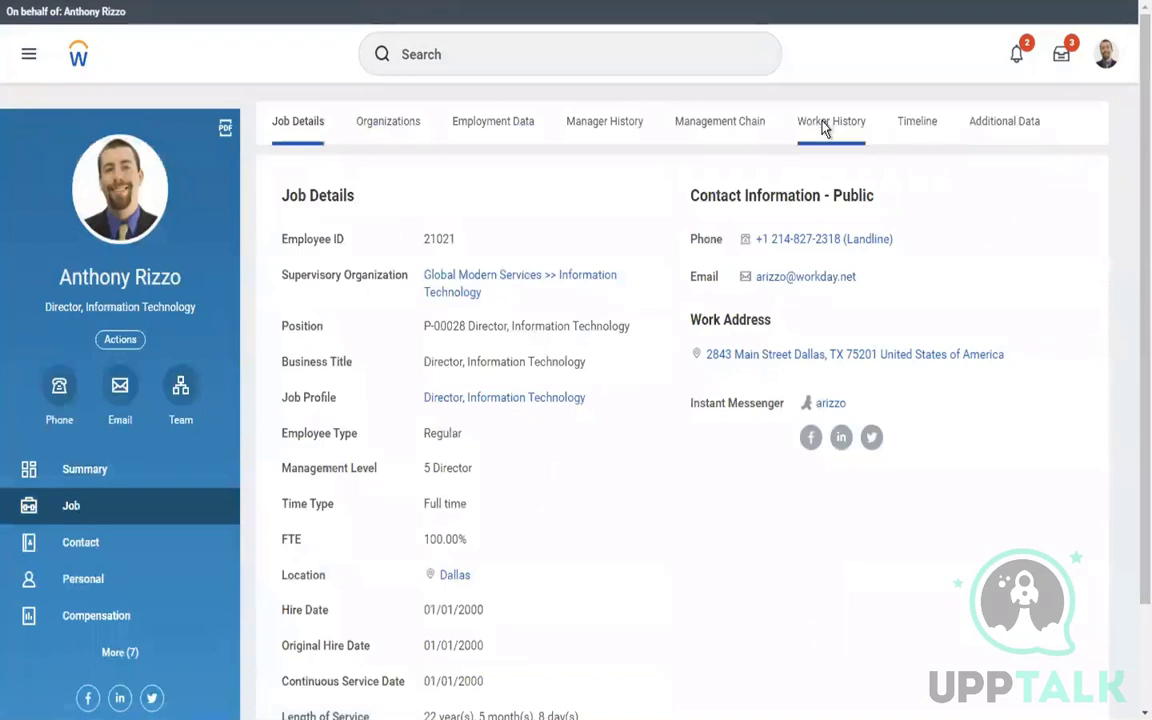
{"action": "left_click", "coordinate": [826, 123]}
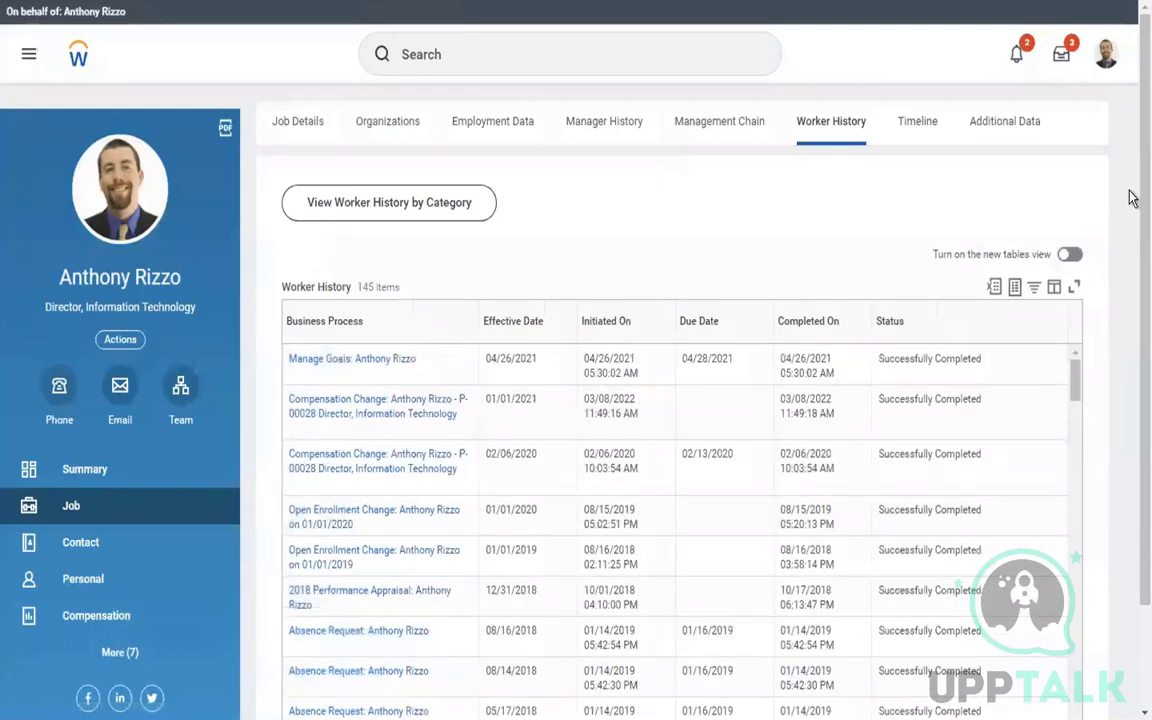
{"action": "scroll", "coordinate": [532, 170], "scroll_direction": "down", "scroll_amount": 1}
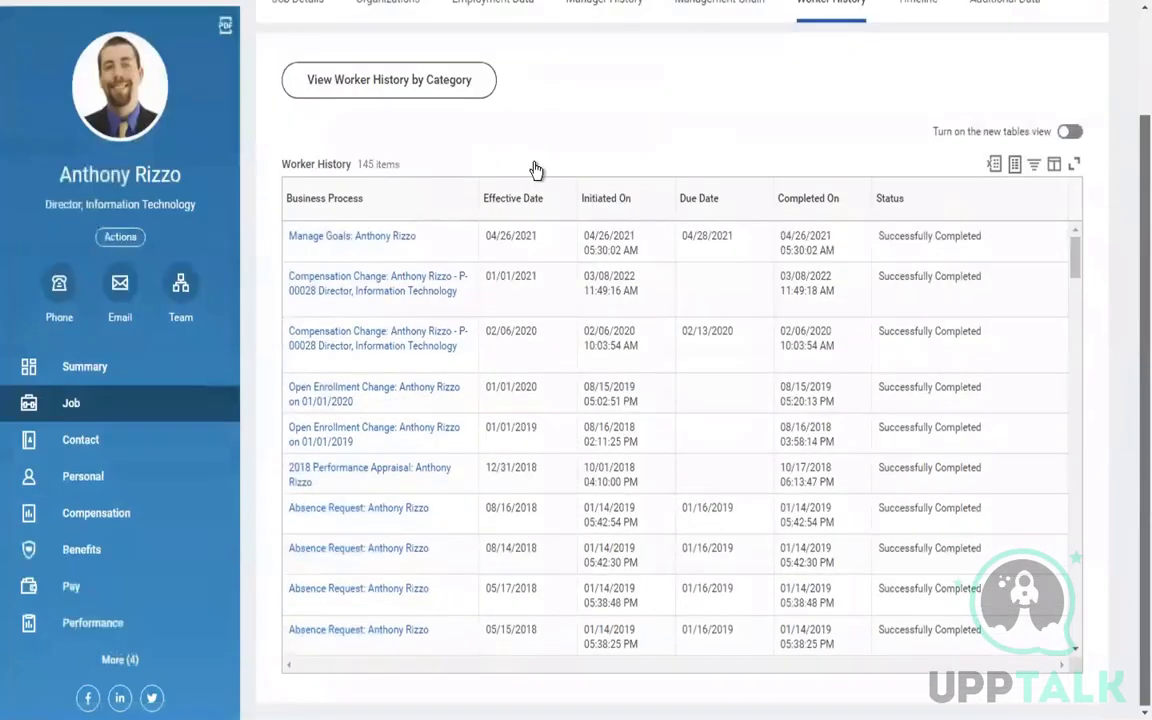
Search the Business Process filter values of the Worker History table for "term".
{"action": "left_click", "coordinate": [430, 200]}
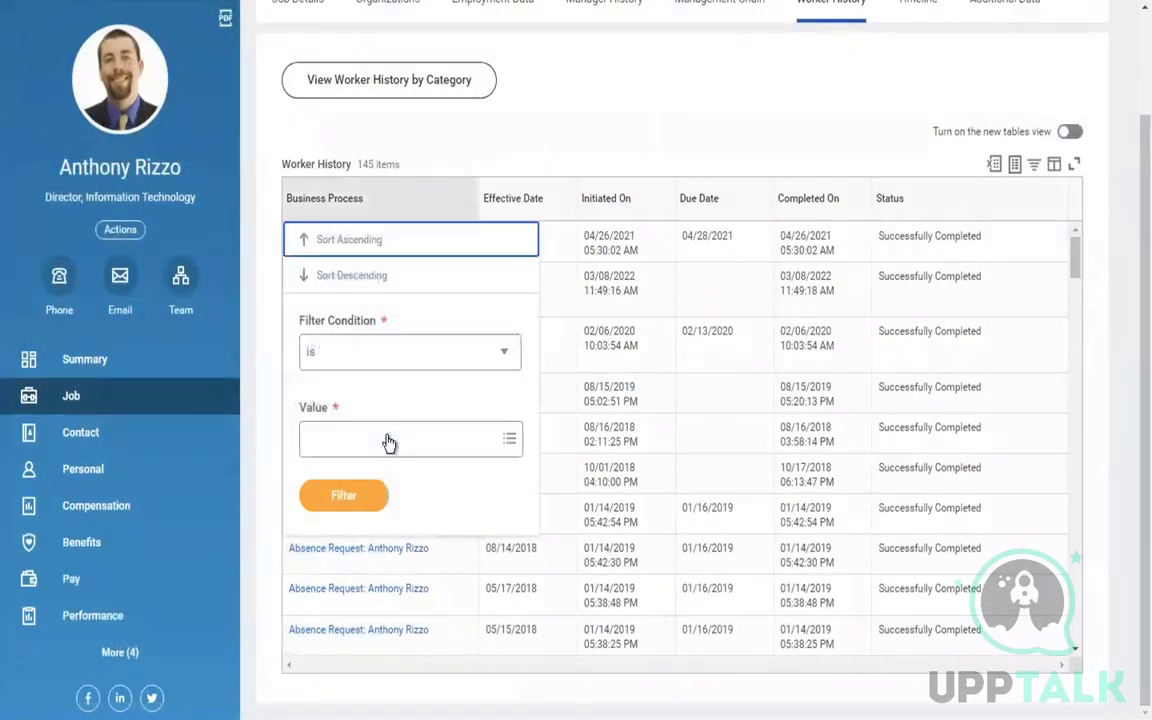
{"action": "left_click", "coordinate": [389, 440]}
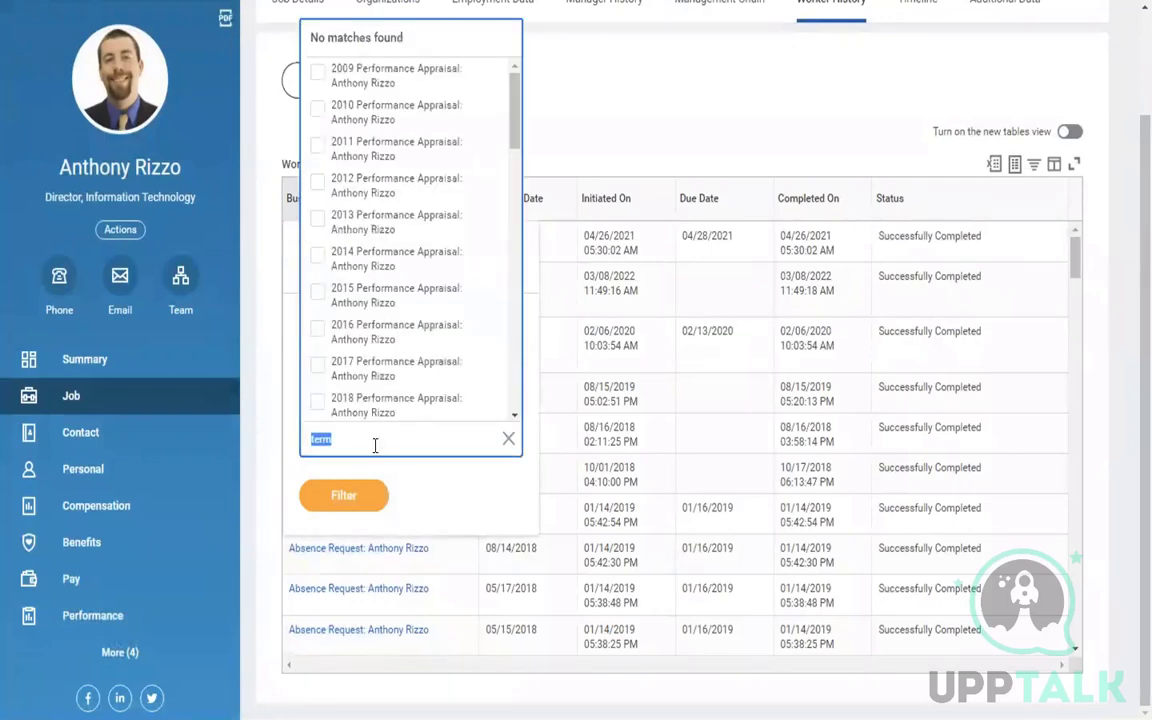
{"action": "left_click", "coordinate": [695, 113]}
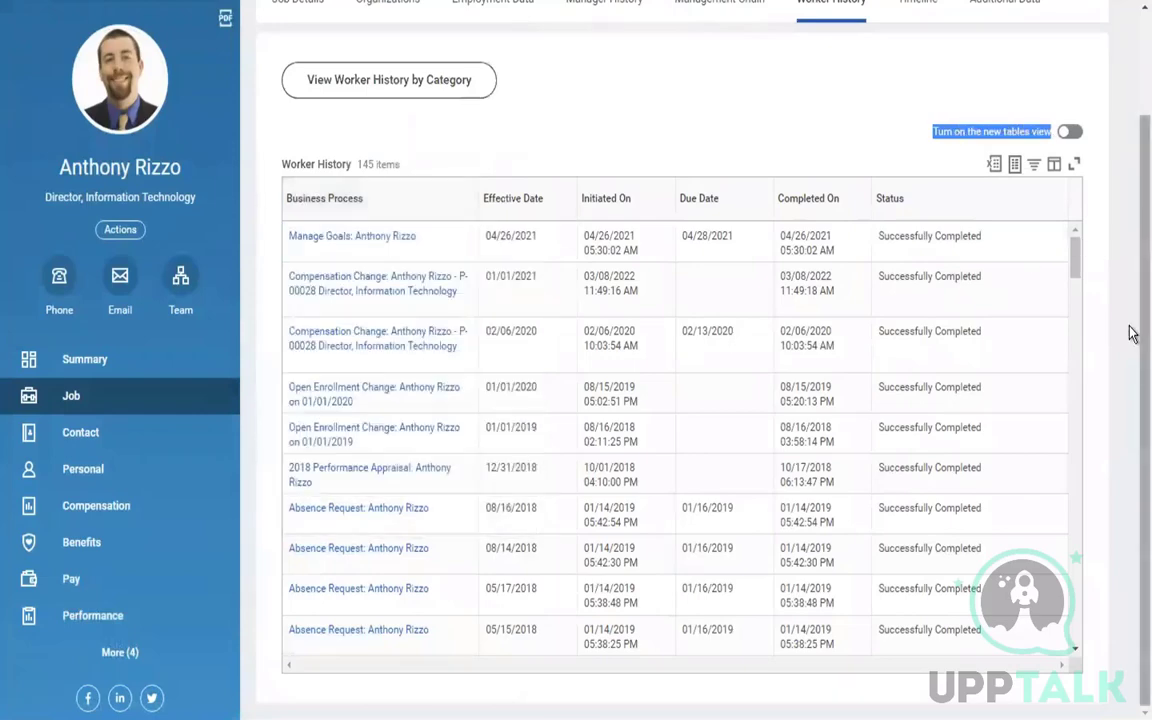
Start a proxy session as the worker who handles the next tasks of the termination.
{"action": "scroll", "coordinate": [603, 68], "scroll_direction": "up", "scroll_amount": 1}
{"action": "scroll", "coordinate": [602, 66], "scroll_direction": "up", "scroll_amount": 1}
{"action": "left_click", "coordinate": [522, 64]}
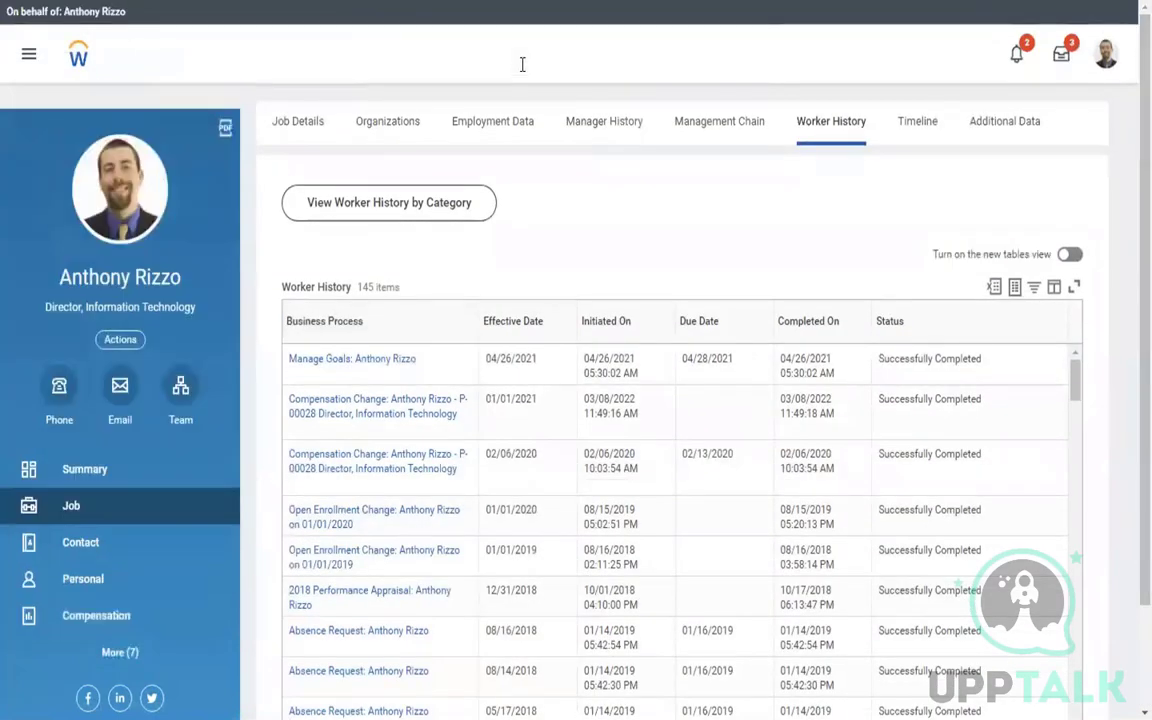
{"action": "type", "text": "start proxy"}
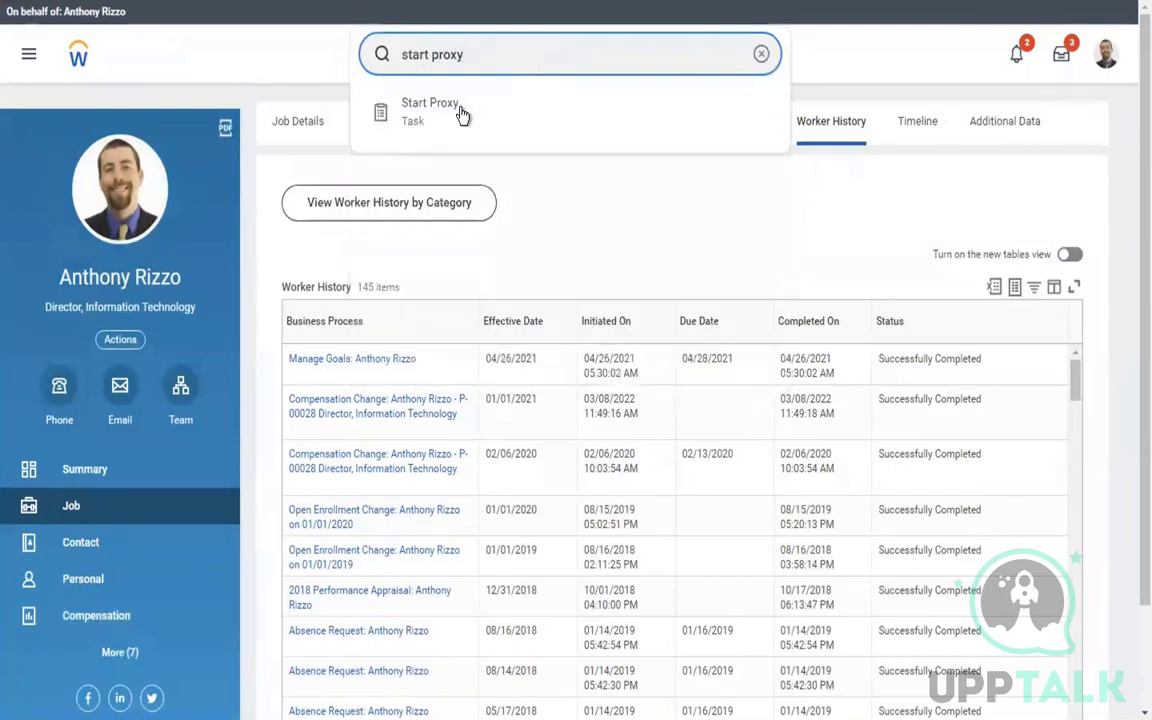
{"action": "left_click", "coordinate": [430, 108]}
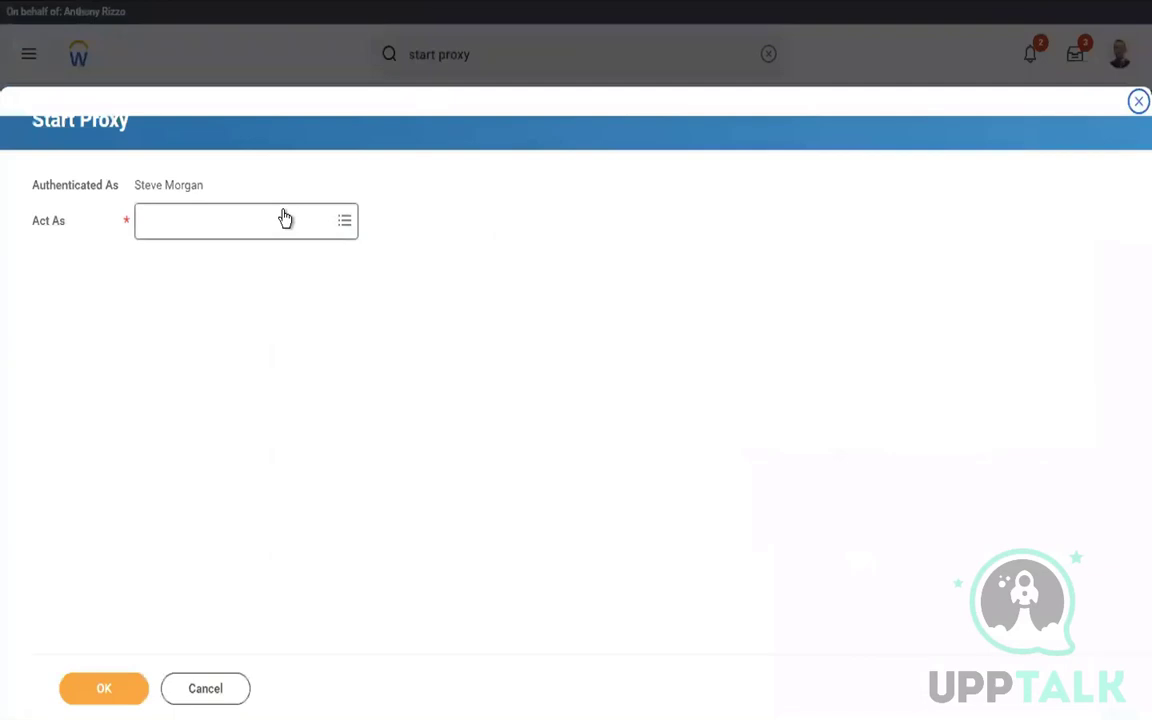
{"action": "left_click", "coordinate": [284, 211]}
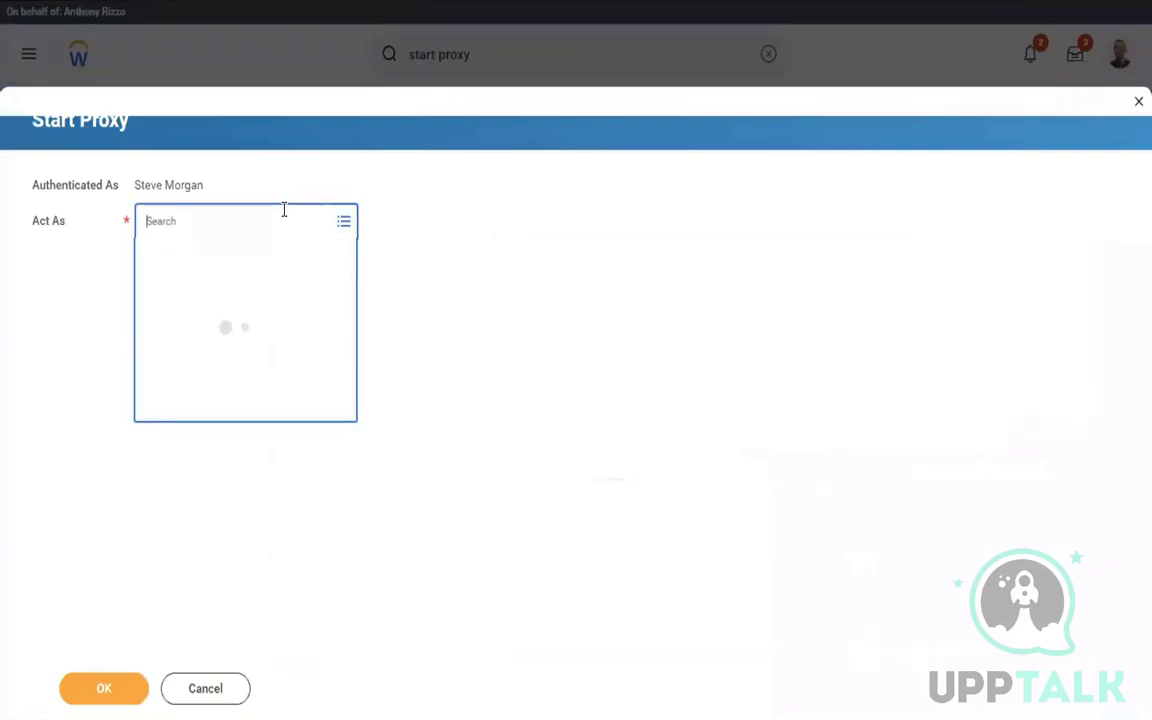
{"action": "type", "text": "logan mc"}
{"action": "key", "text": "Return"}
{"action": "left_click", "coordinate": [109, 695]}
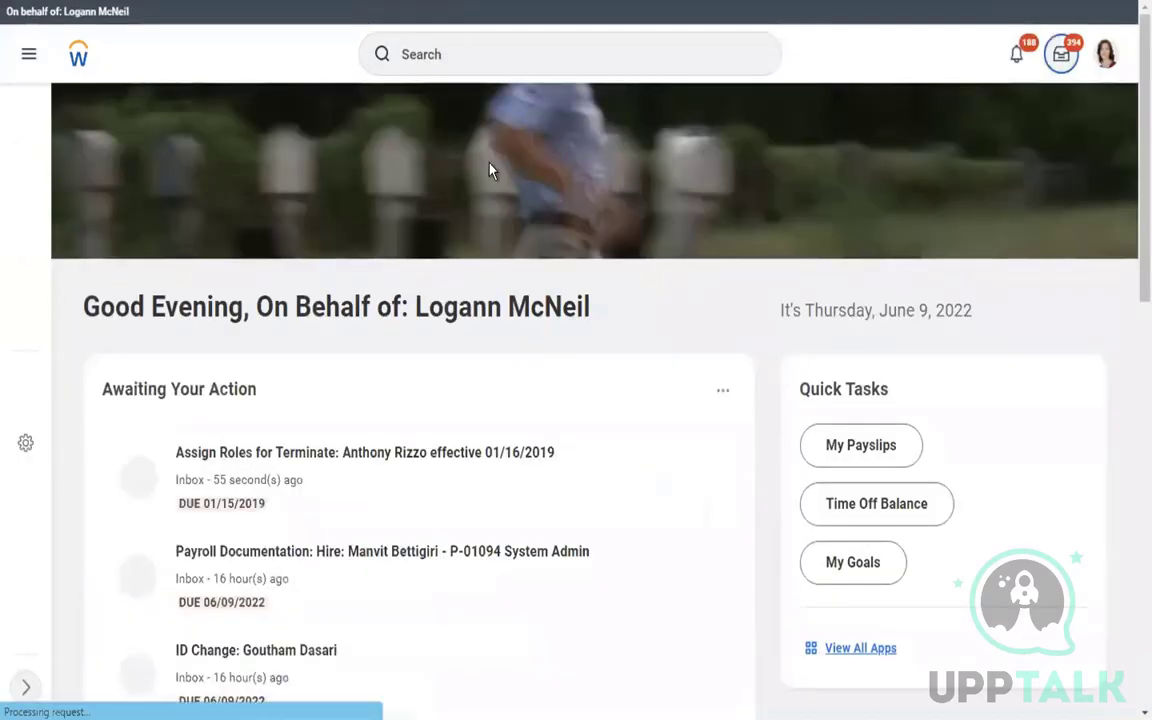
View the Assign Roles task in the inbox and open the terminated worker's Worker History in the job information of their profile.
{"action": "left_click", "coordinate": [1056, 60]}
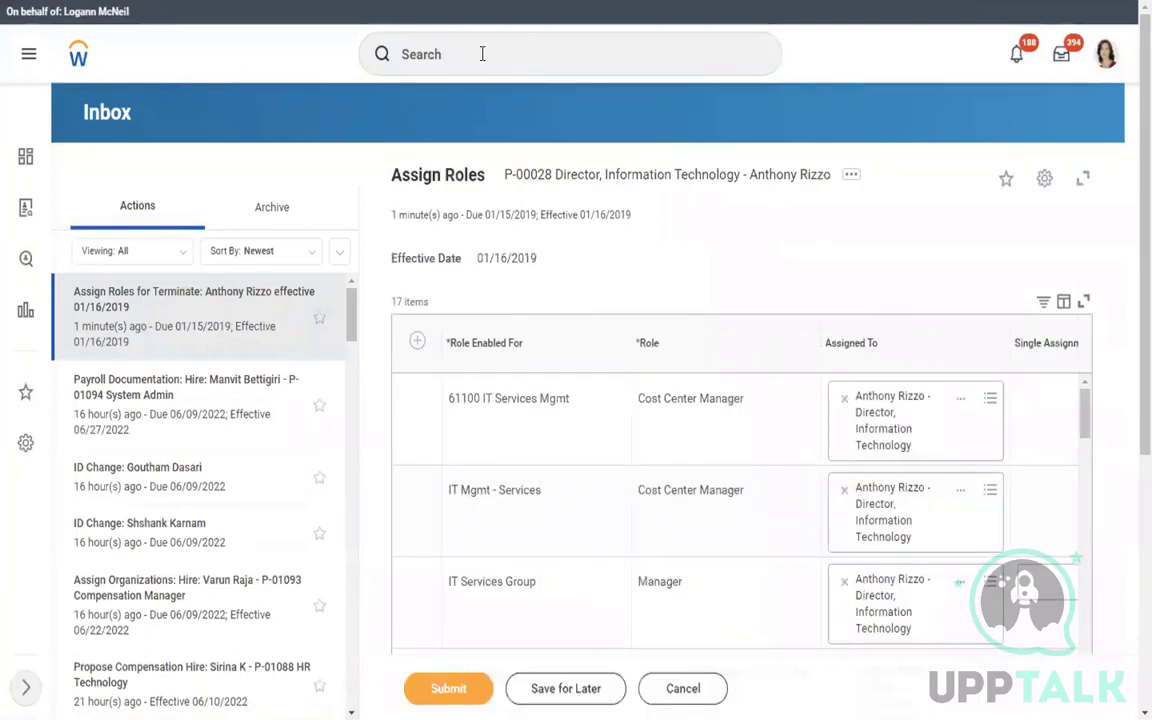
{"action": "left_click", "coordinate": [447, 54]}
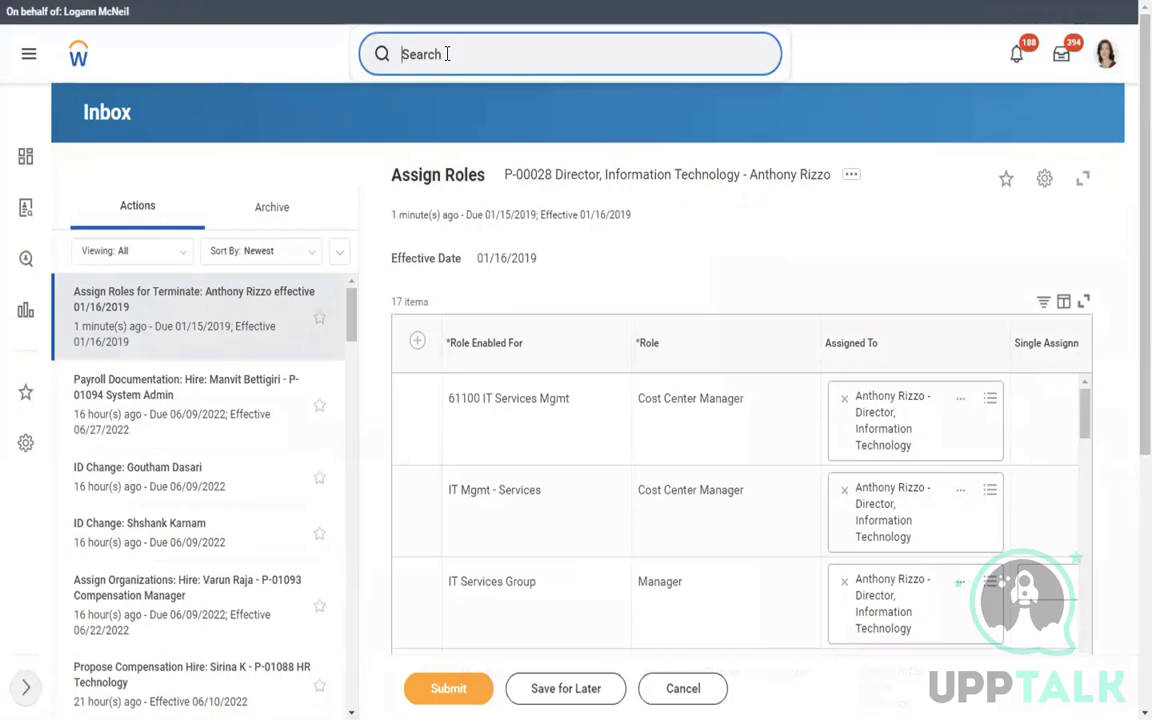
{"action": "type", "text": "anthony"}
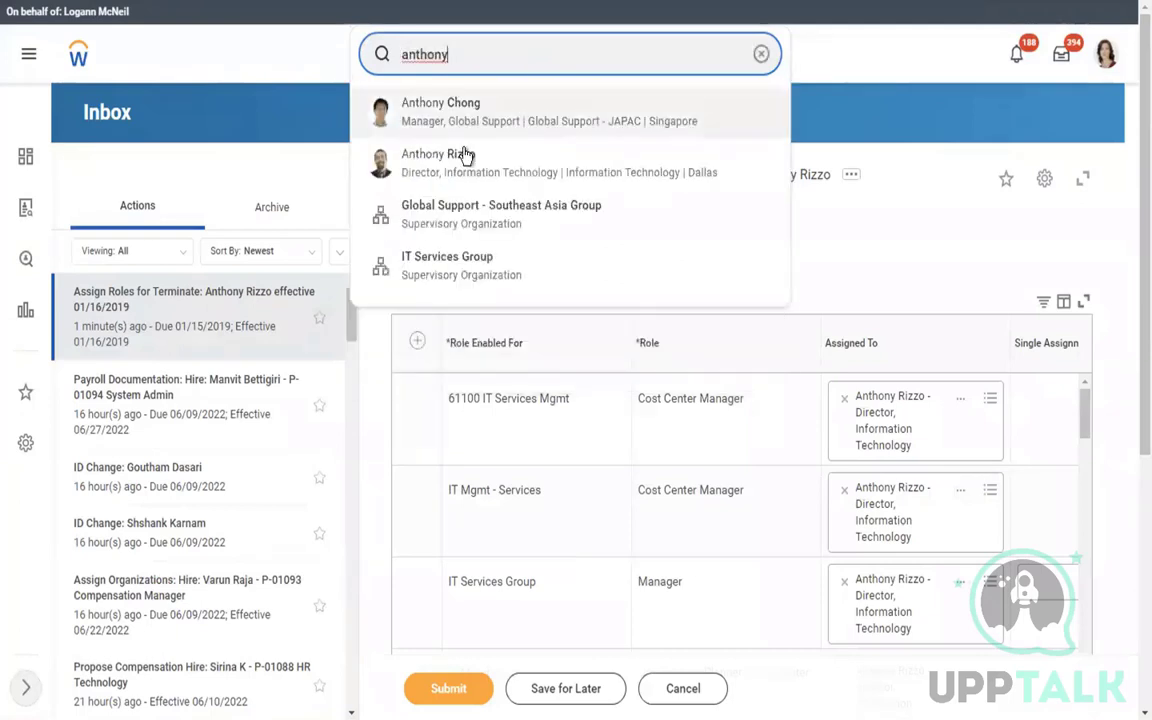
{"action": "left_click", "coordinate": [465, 155]}
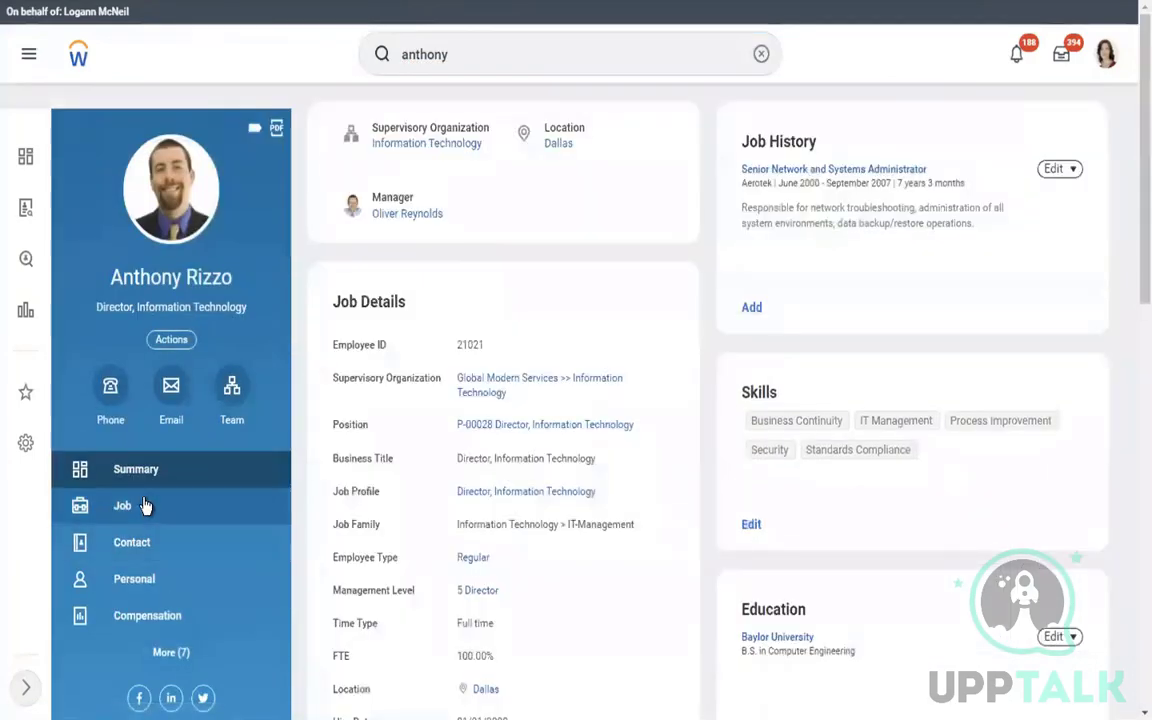
{"action": "left_click", "coordinate": [147, 506]}
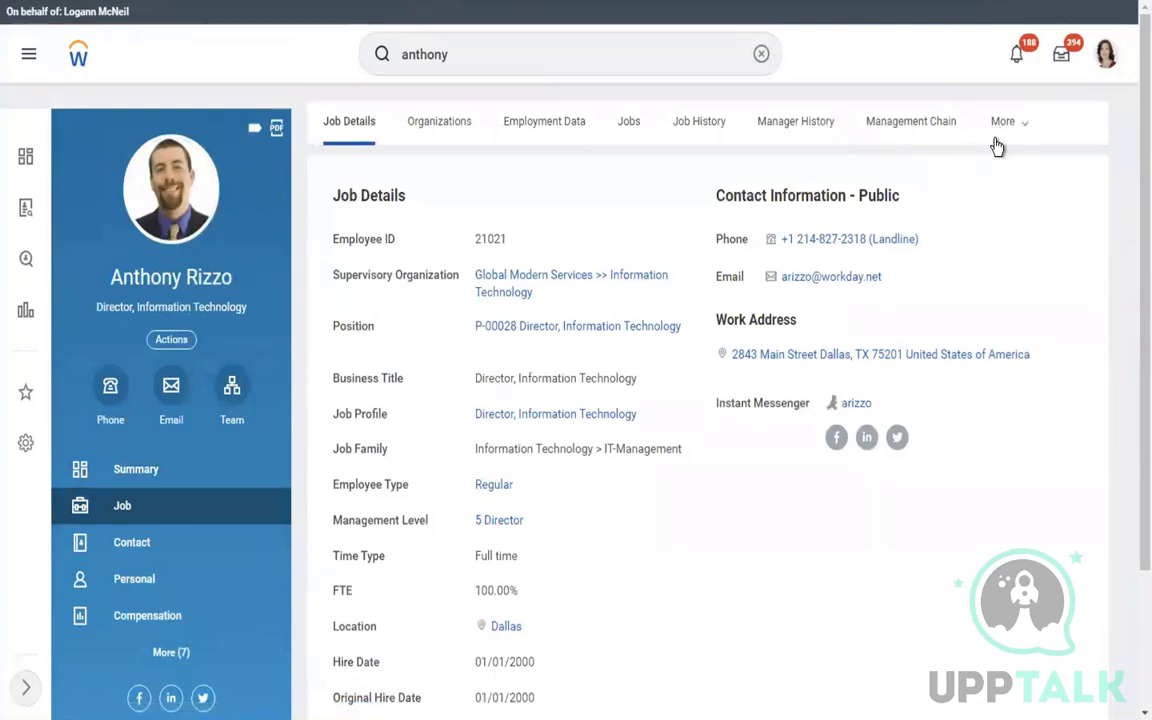
{"action": "left_click", "coordinate": [1003, 134]}
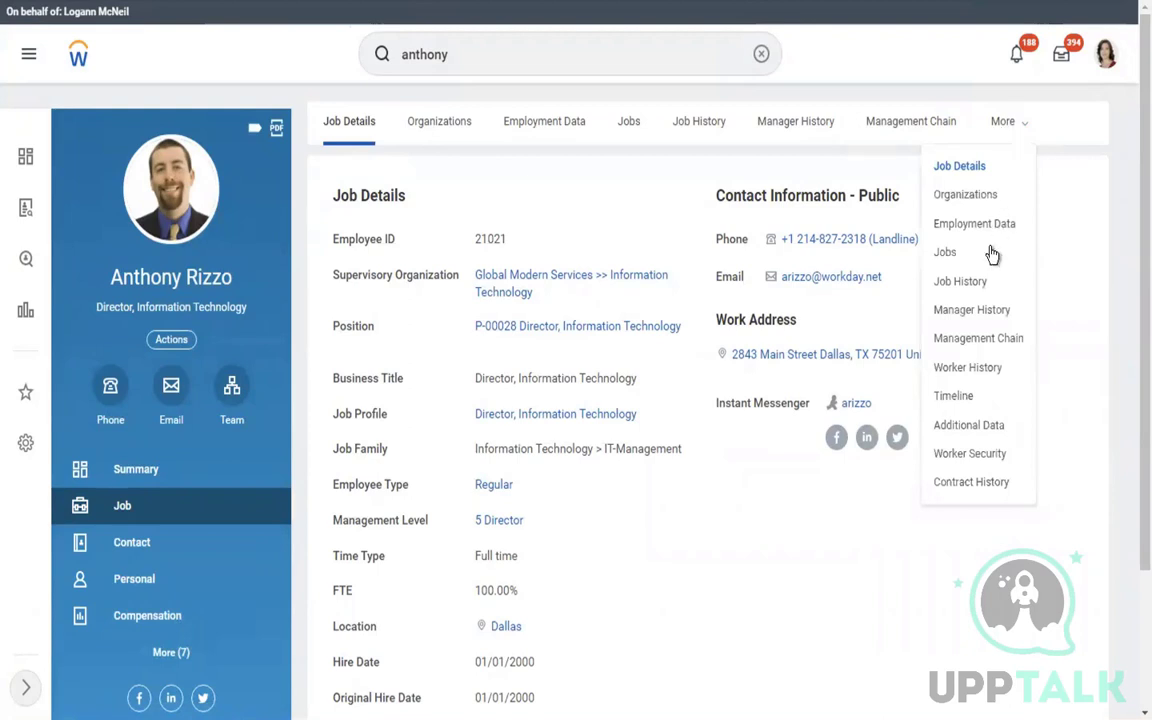
{"action": "left_click", "coordinate": [965, 368]}
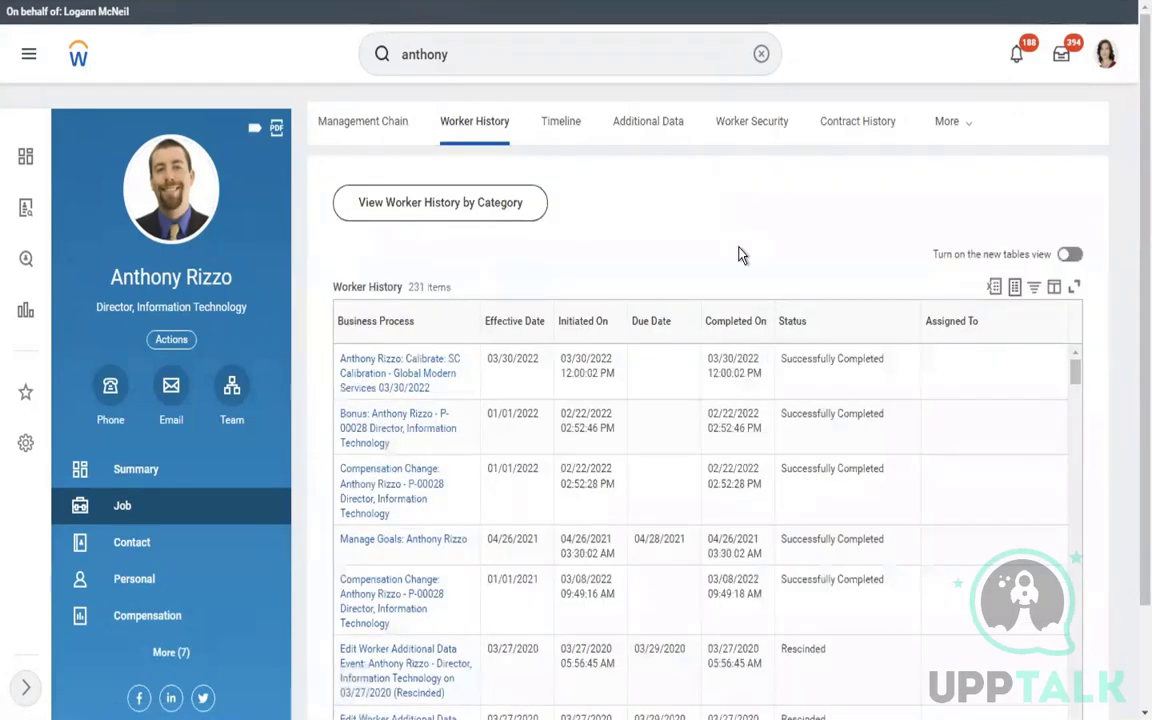
Filter the Worker History table by Business Process to the worker's Terminate process and check whom it is assigned to.
{"action": "left_click", "coordinate": [454, 321]}
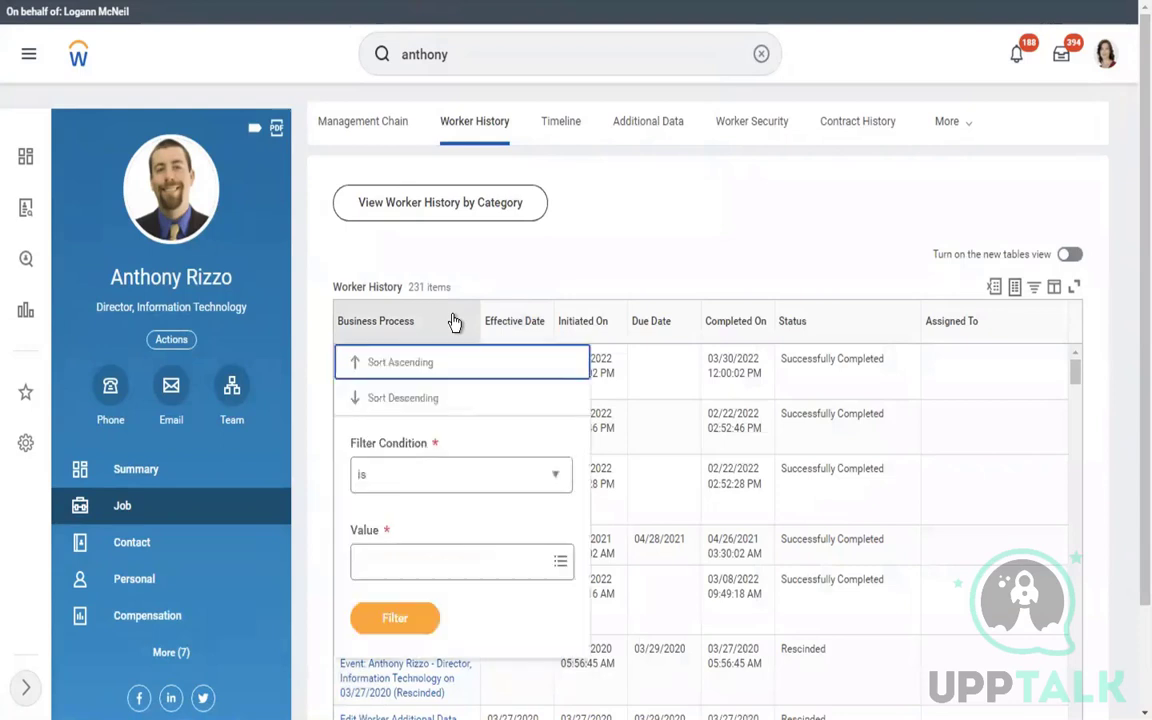
{"action": "left_click", "coordinate": [390, 572]}
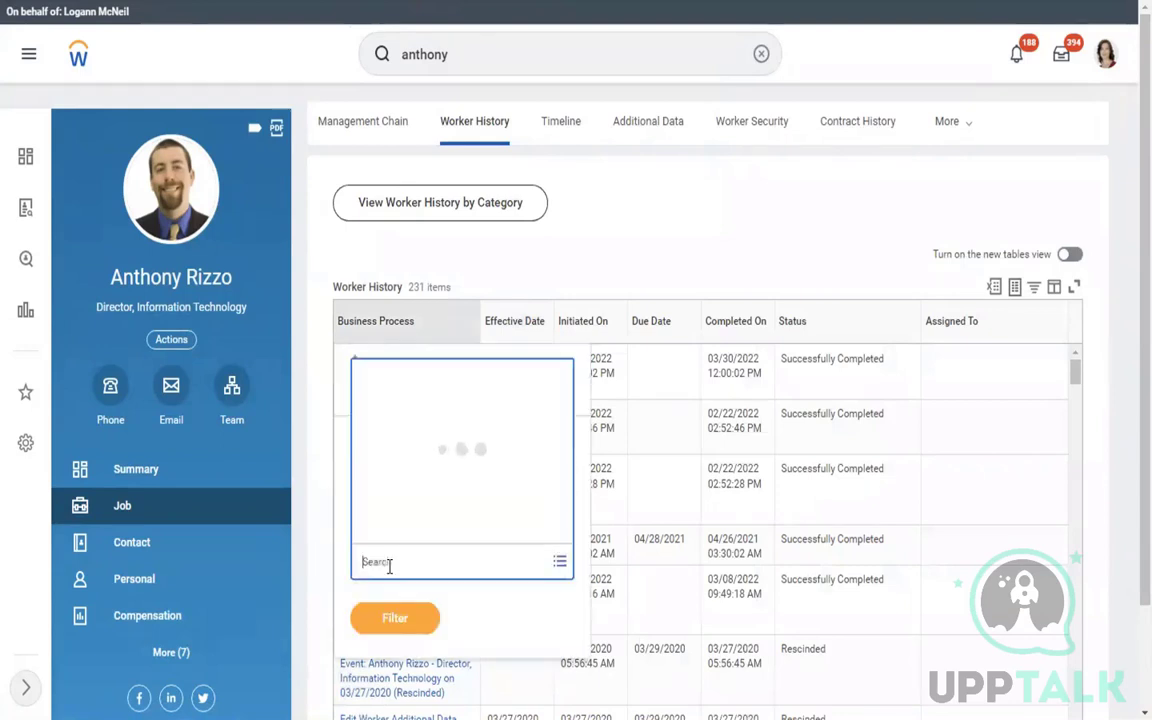
{"action": "type", "text": "term"}
{"action": "key", "text": "Return"}
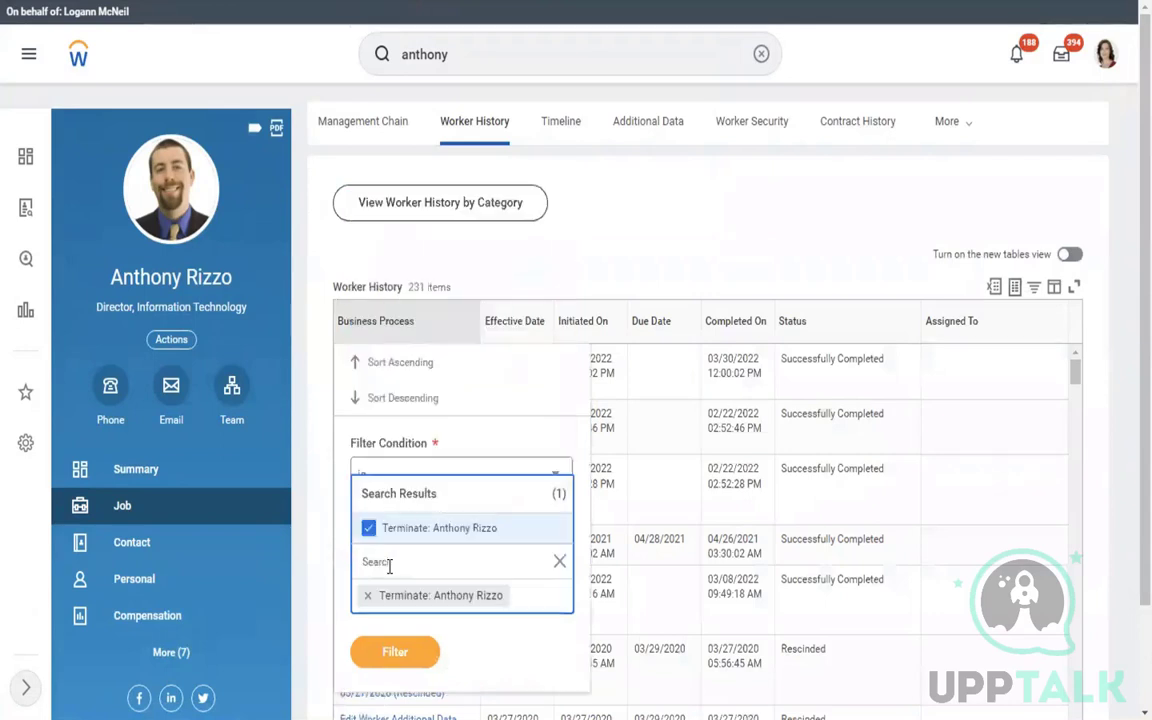
{"action": "left_click", "coordinate": [405, 650]}
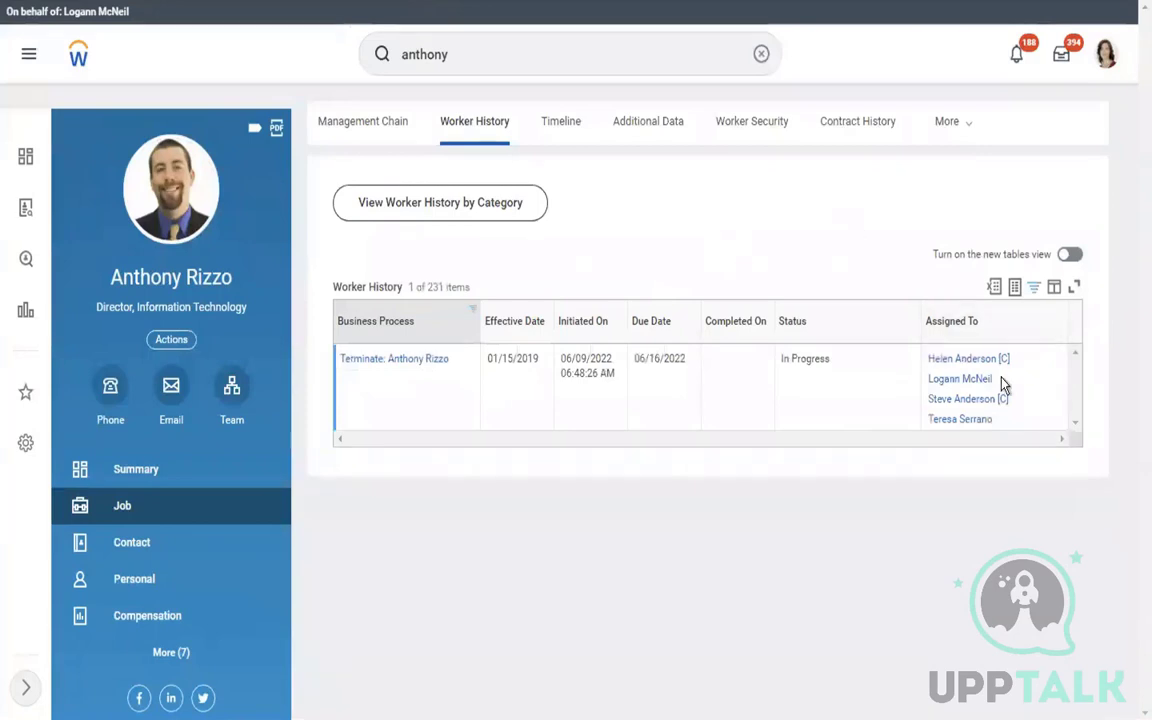
{"action": "mouse_move", "coordinate": [999, 385]}
Submit the termination's Assign Roles task and the Review Time Off Balance for Payout Report to-do, and dismiss the Create Job Requisition form.
{"action": "left_click", "coordinate": [1061, 60]}
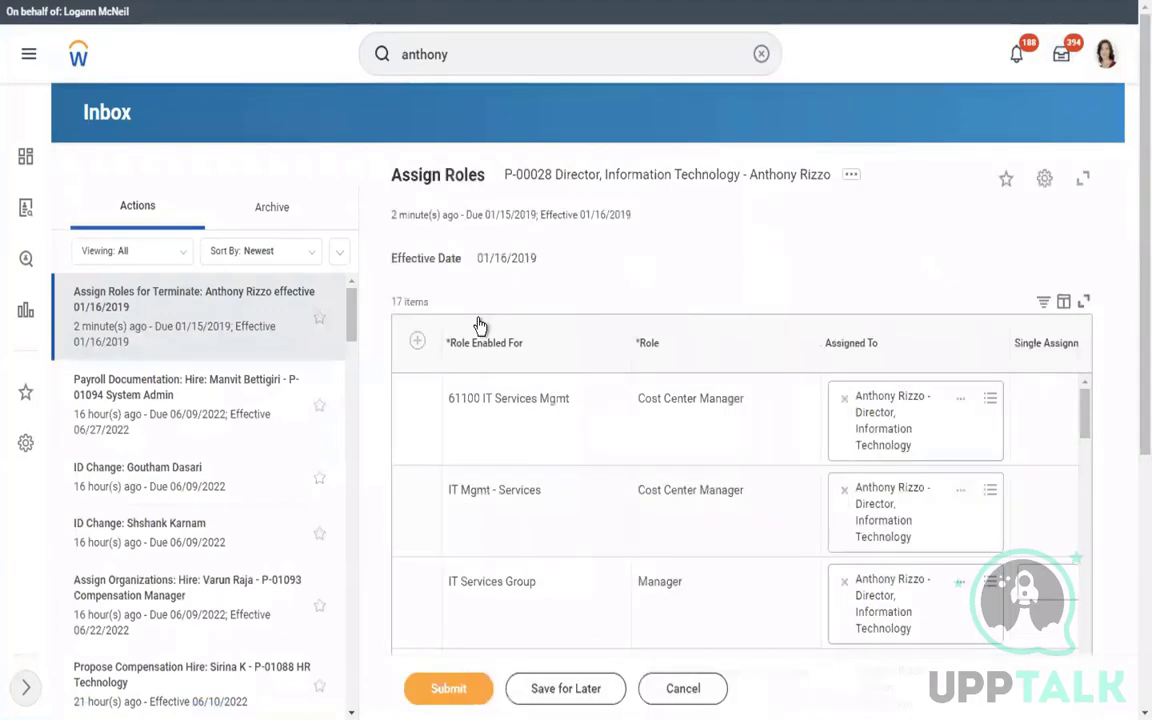
{"action": "left_click", "coordinate": [458, 692]}
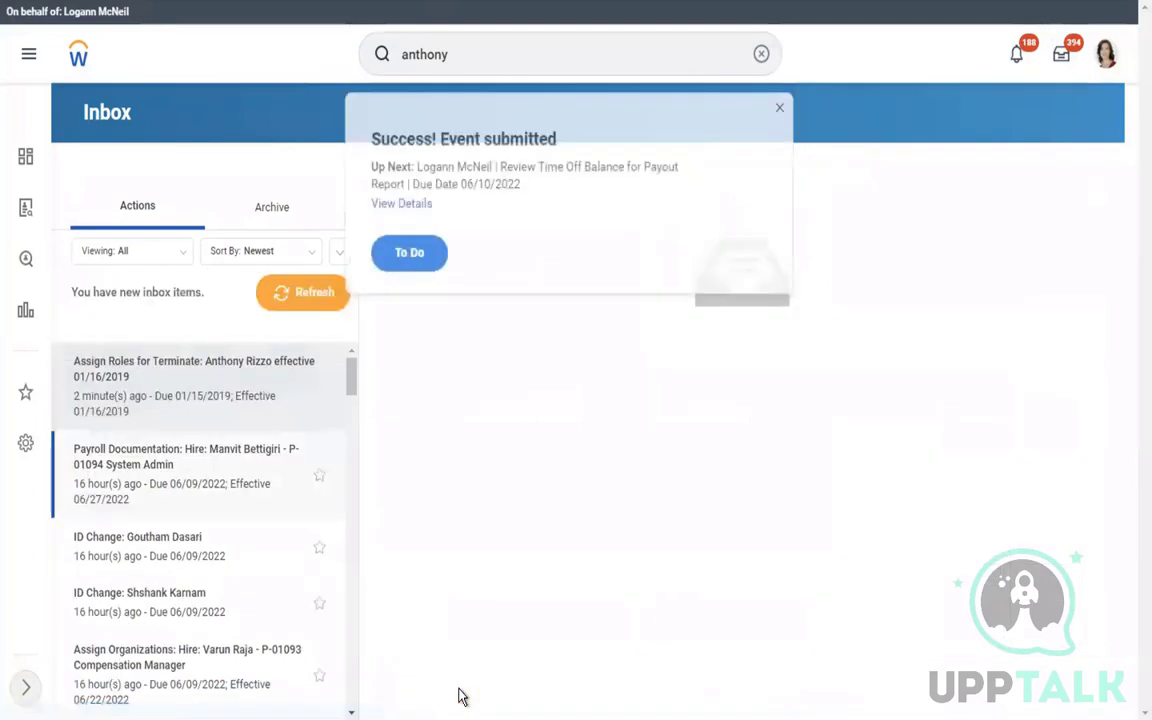
{"action": "left_click", "coordinate": [403, 253]}
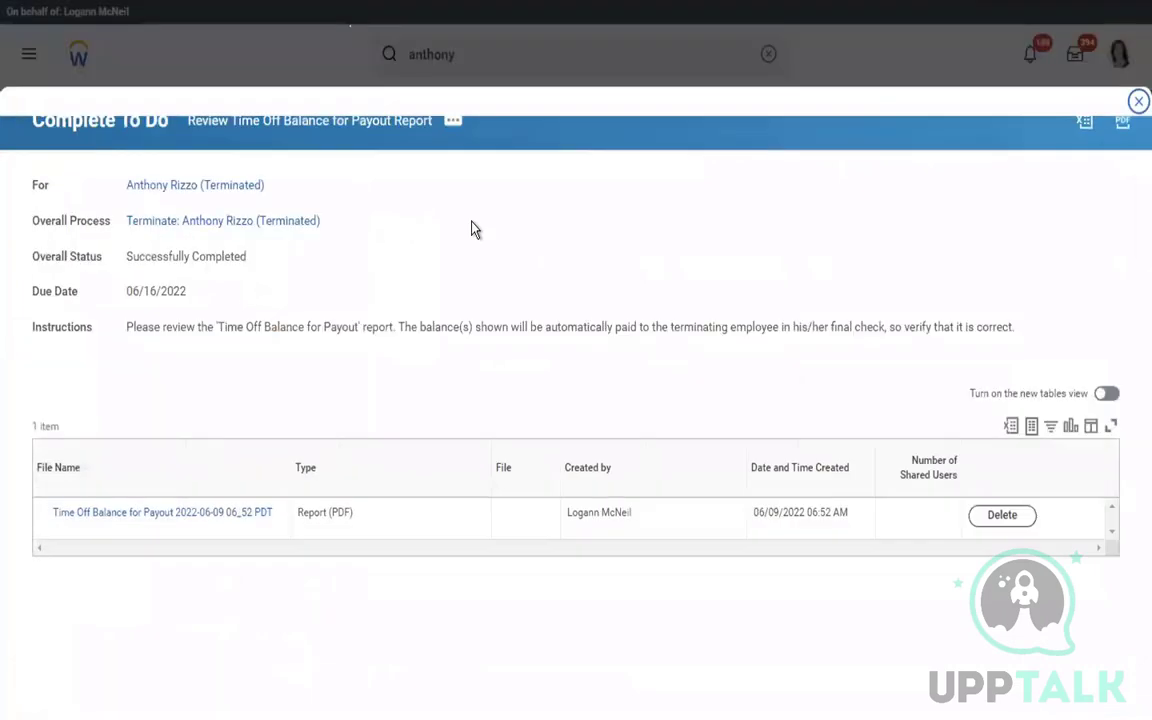
{"action": "left_click", "coordinate": [104, 690]}
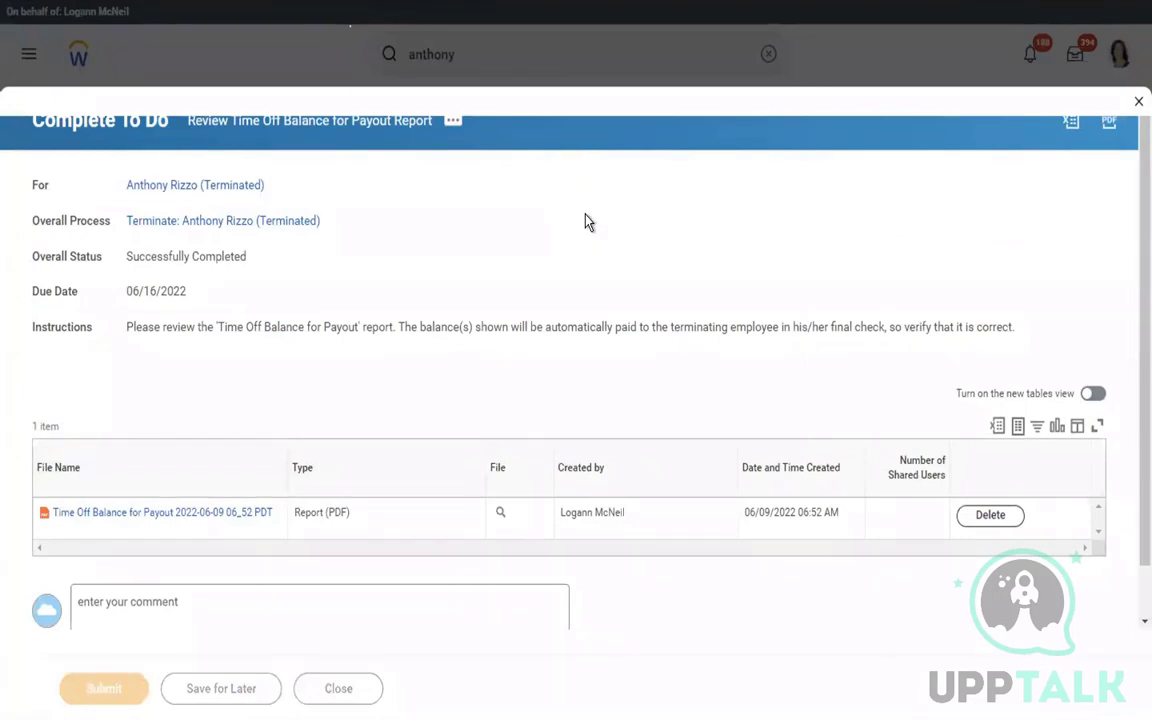
{"action": "left_click", "coordinate": [427, 265]}
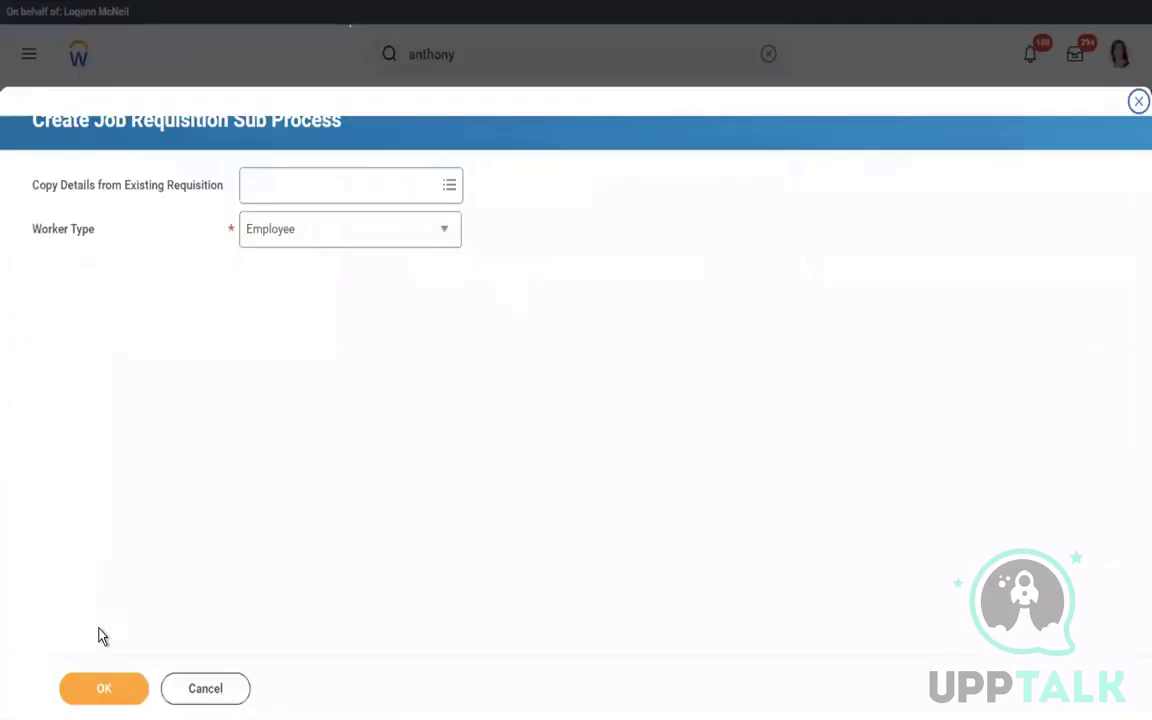
{"action": "left_click", "coordinate": [1136, 103]}
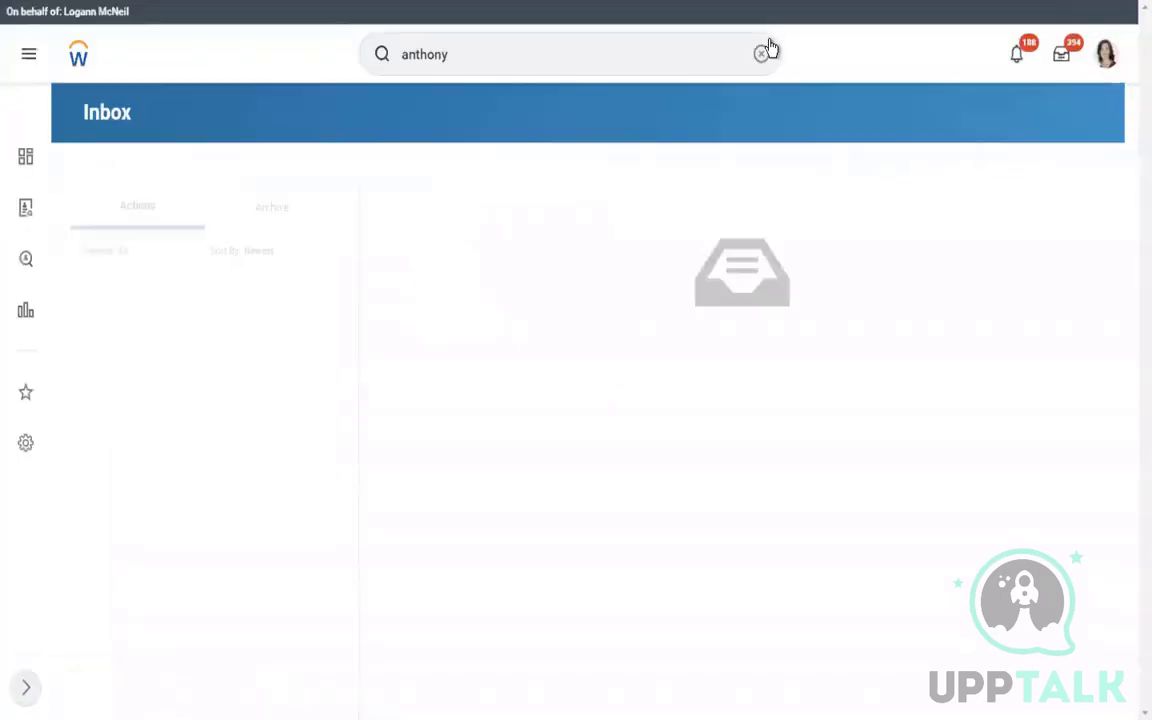
Search for the terminated worker by name and open their employee profile.
{"action": "left_click", "coordinate": [482, 55]}
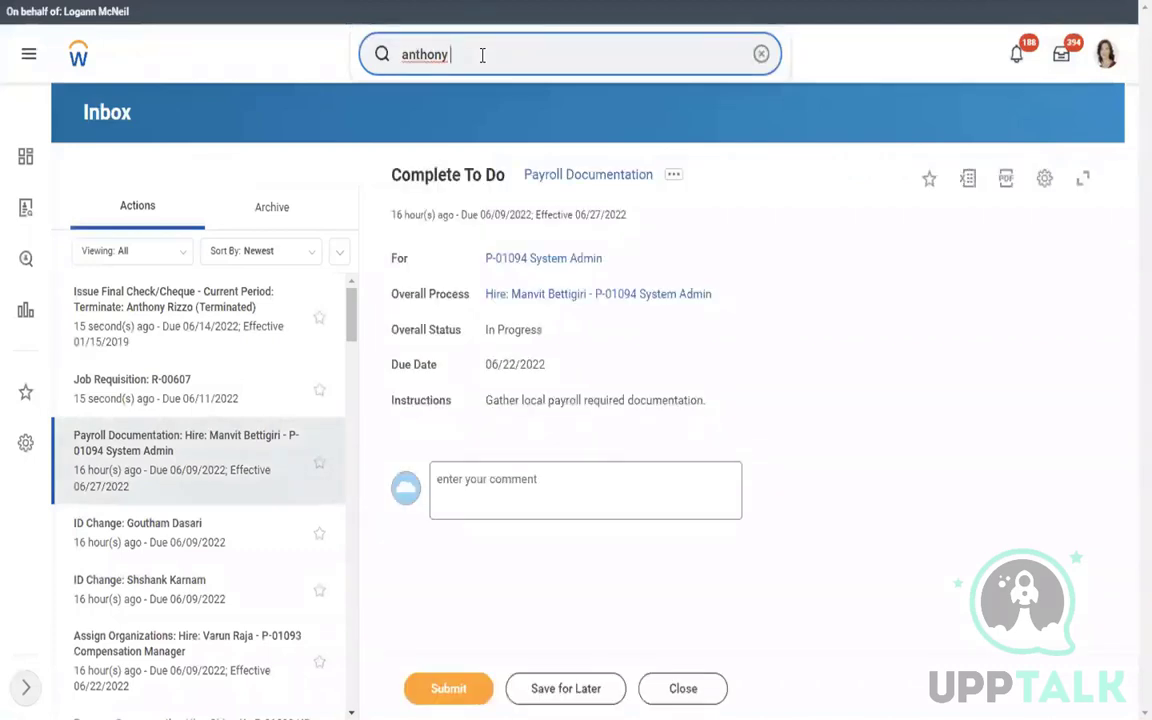
{"action": "type", "text": "ri"}
{"action": "key", "text": "Return"}
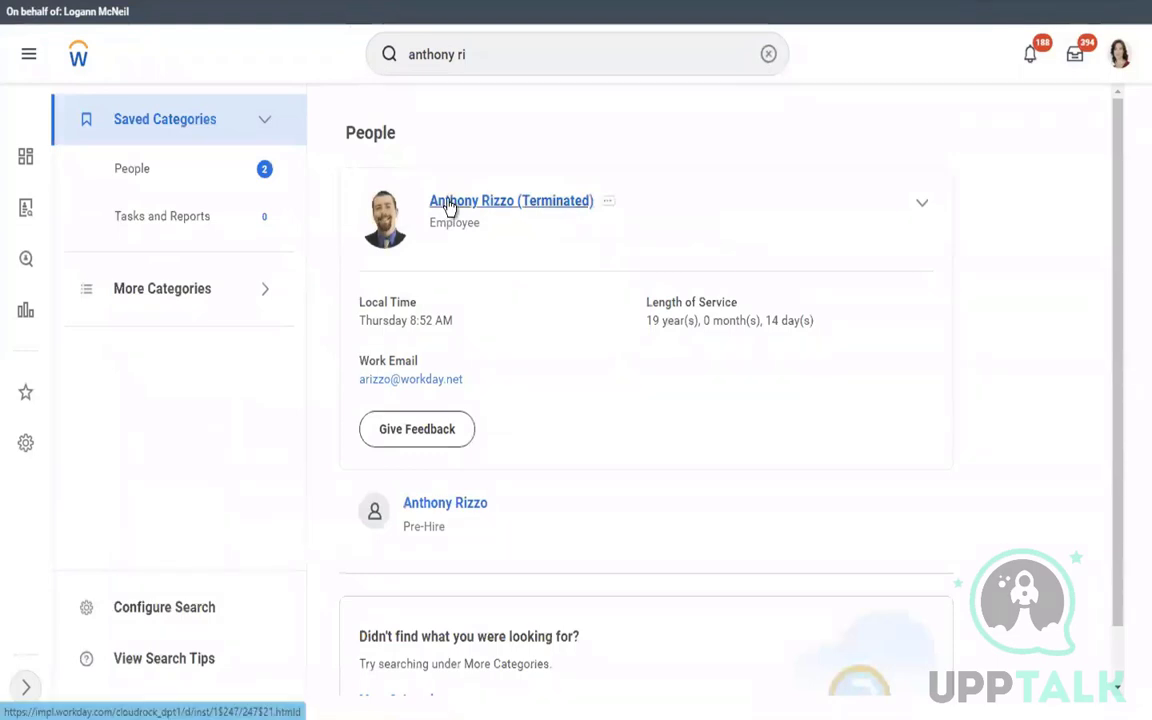
{"action": "left_click", "coordinate": [449, 203]}
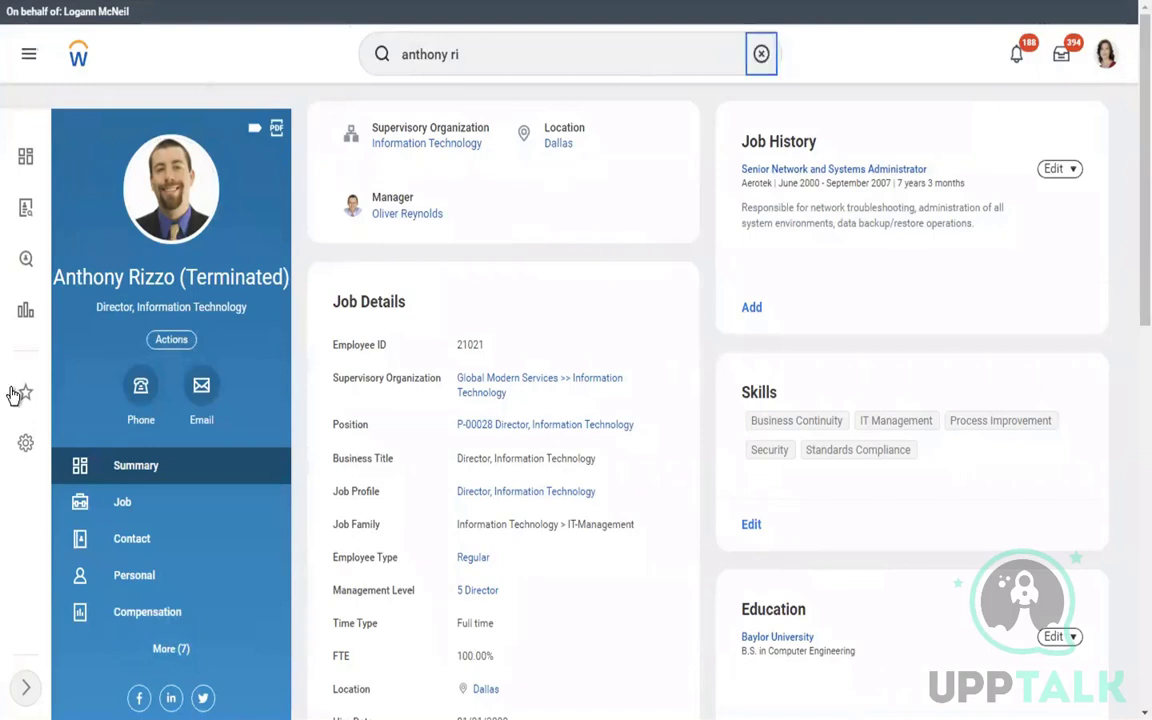
Open the Run On Demand Payment for Worker task and browse its Period choices under Period to Calculate by Pay Group.
{"action": "left_click", "coordinate": [759, 53]}
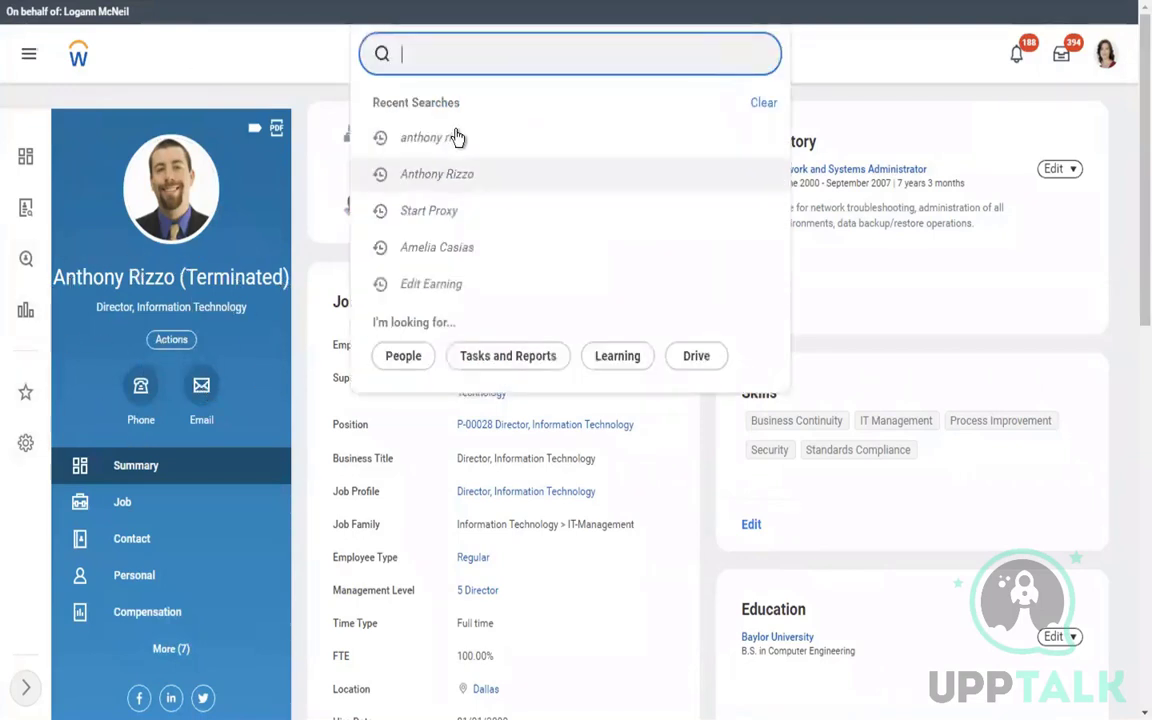
{"action": "left_click", "coordinate": [470, 66]}
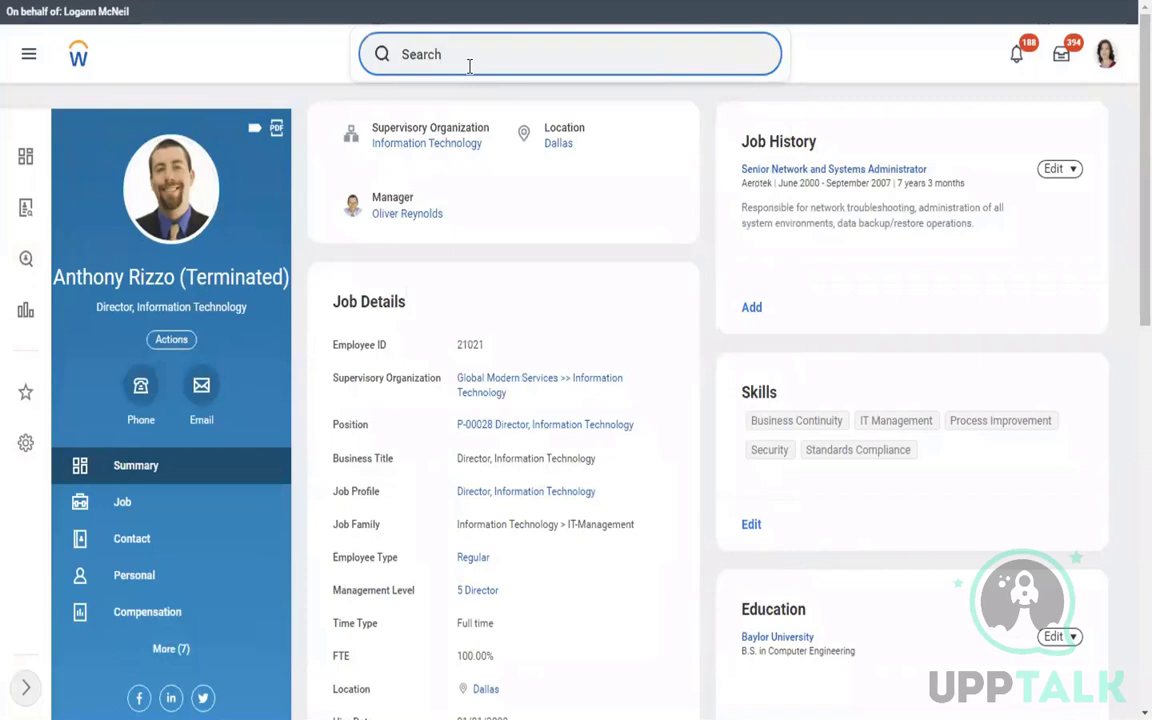
{"action": "type", "text": "run on de"}
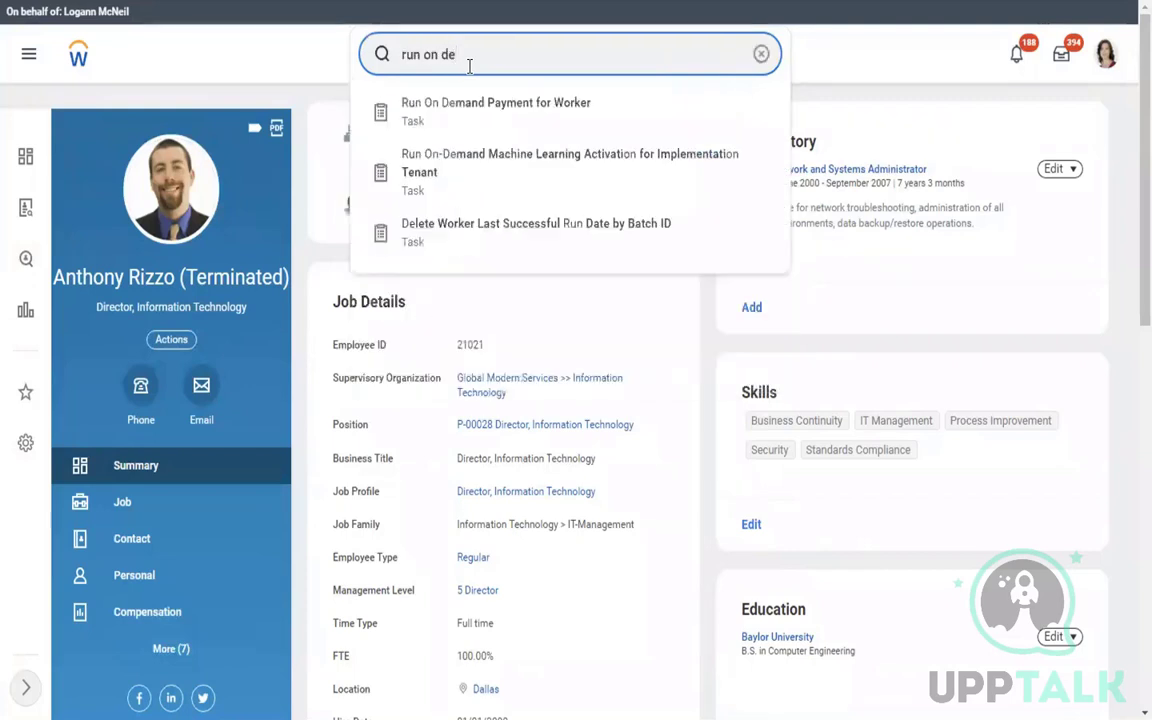
{"action": "left_click", "coordinate": [507, 117]}
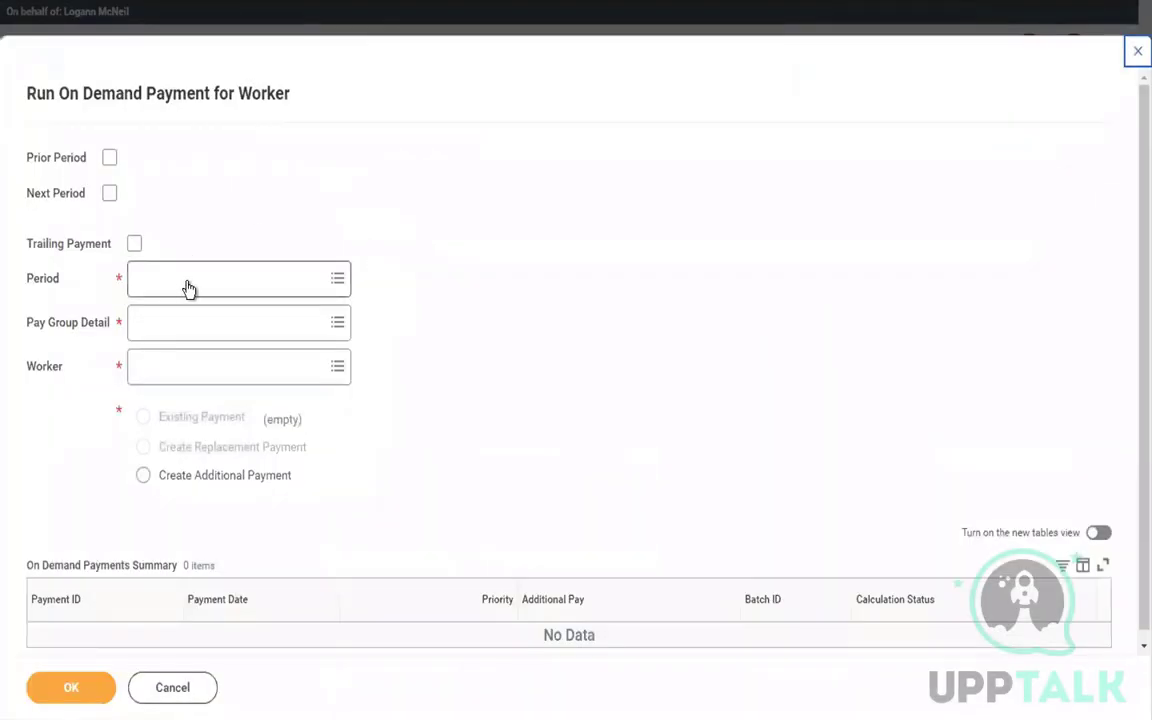
{"action": "left_click", "coordinate": [188, 284]}
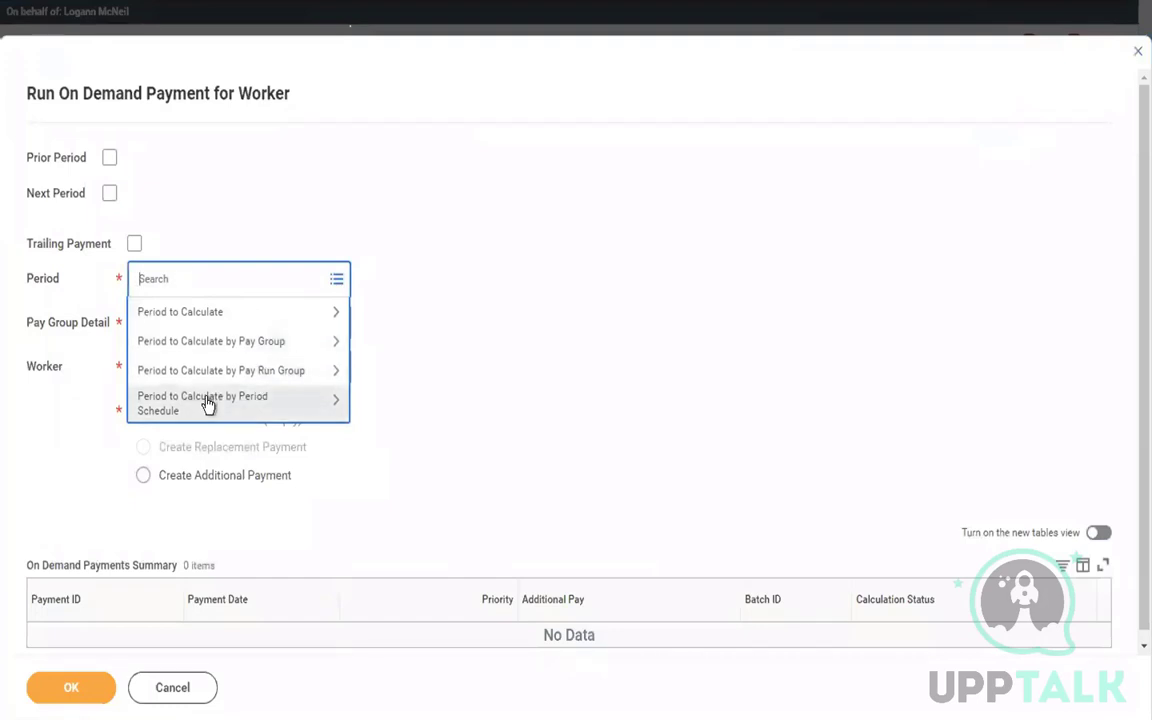
{"action": "left_click", "coordinate": [175, 350]}
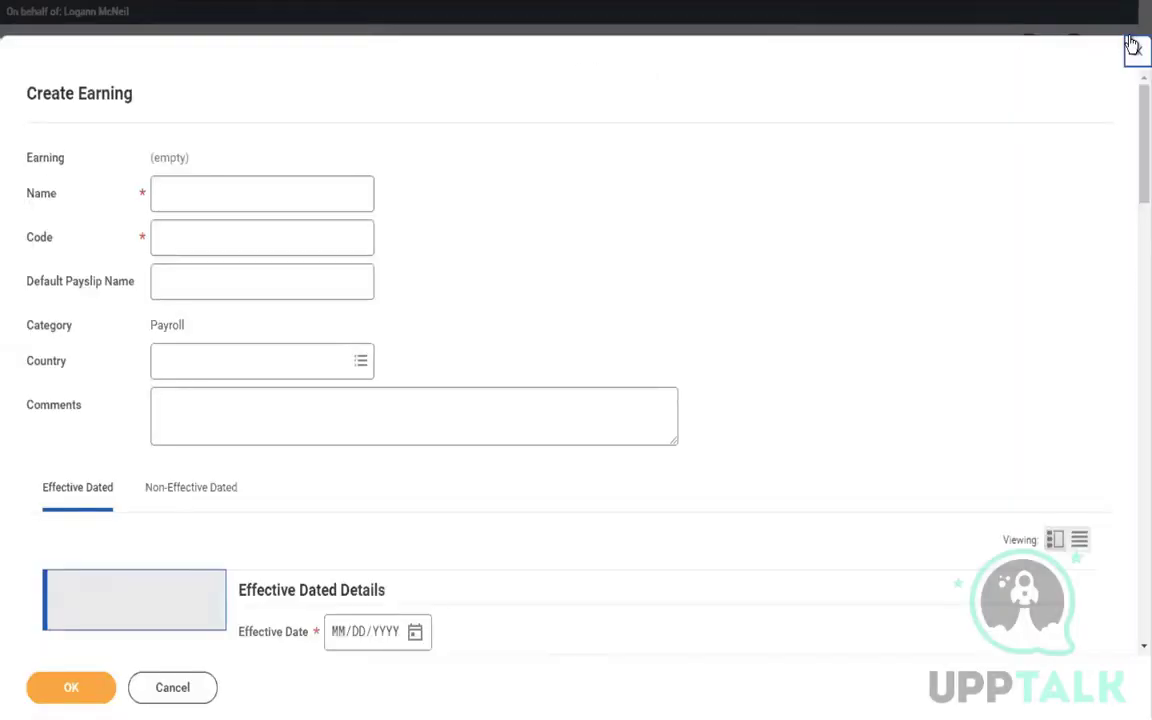
Dismiss the Create Earning form and try to filter the organization's Members table by the worker's first name.
{"action": "left_click", "coordinate": [1132, 45]}
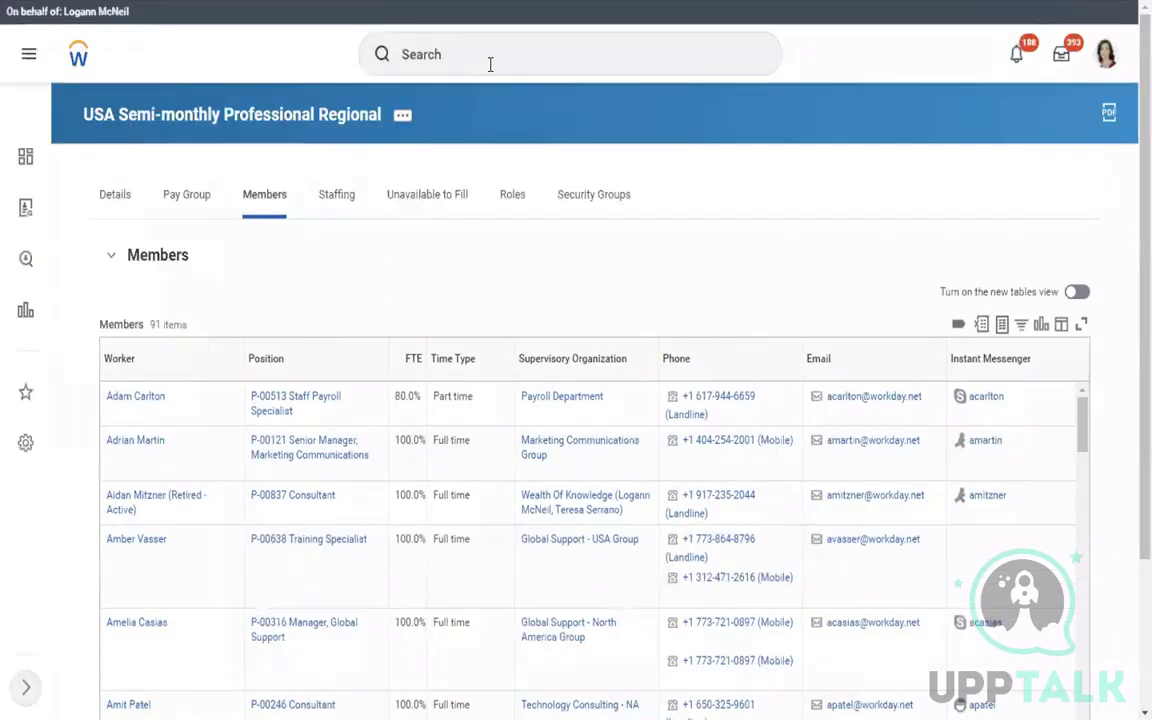
{"action": "left_click", "coordinate": [490, 64]}
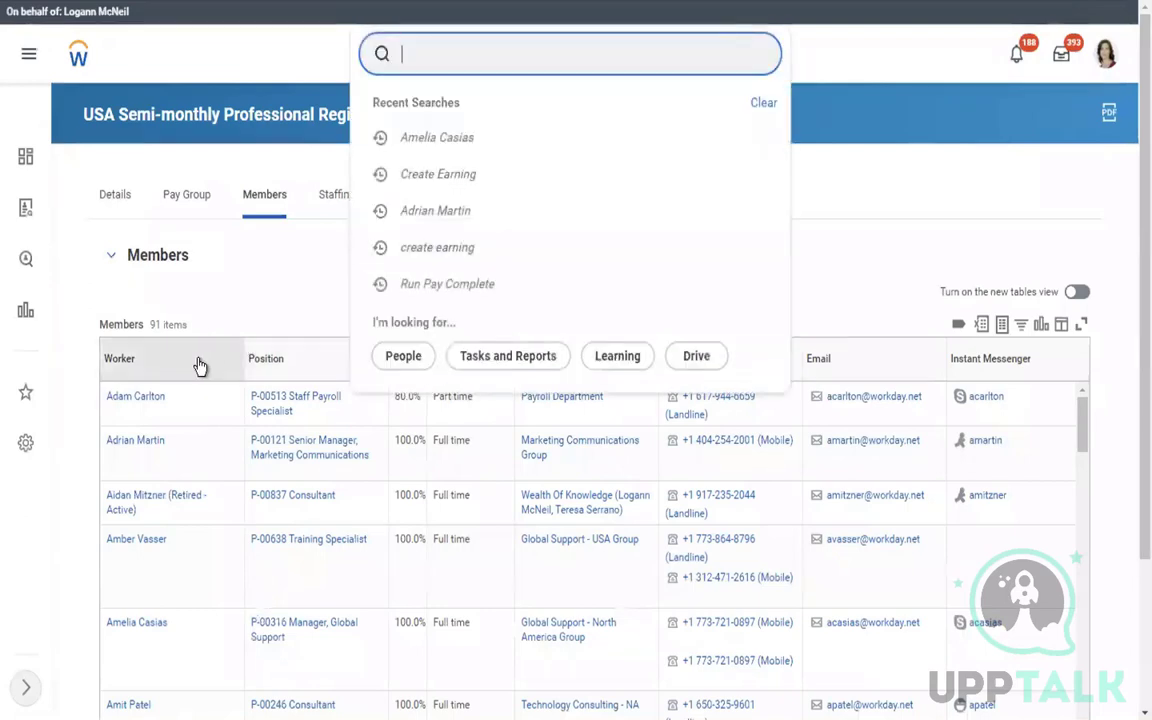
{"action": "left_click", "coordinate": [200, 366]}
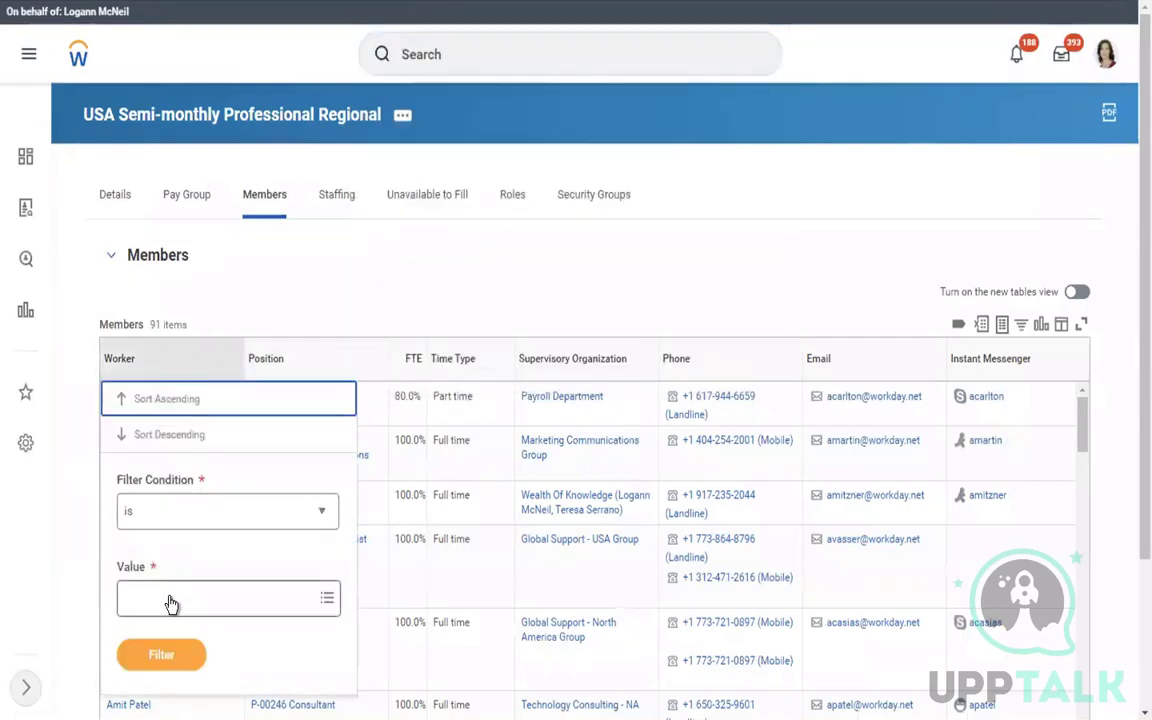
{"action": "left_click", "coordinate": [170, 604]}
{"action": "type", "text": "anthony"}
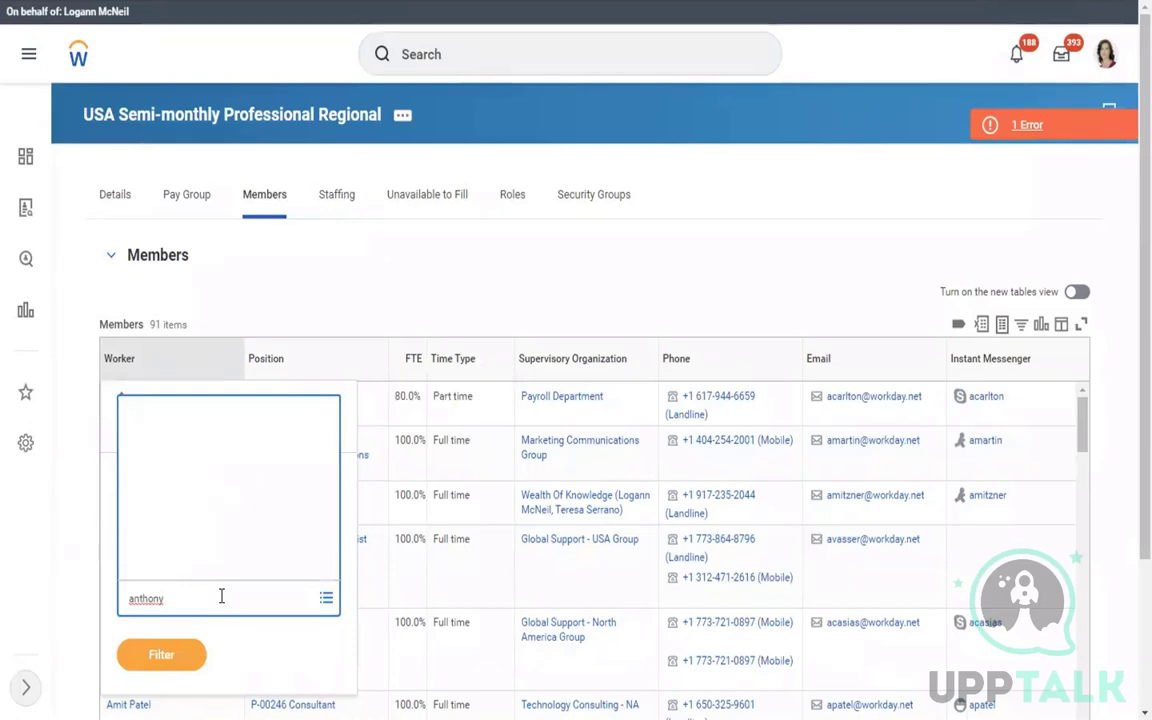
{"action": "left_click", "coordinate": [482, 61]}
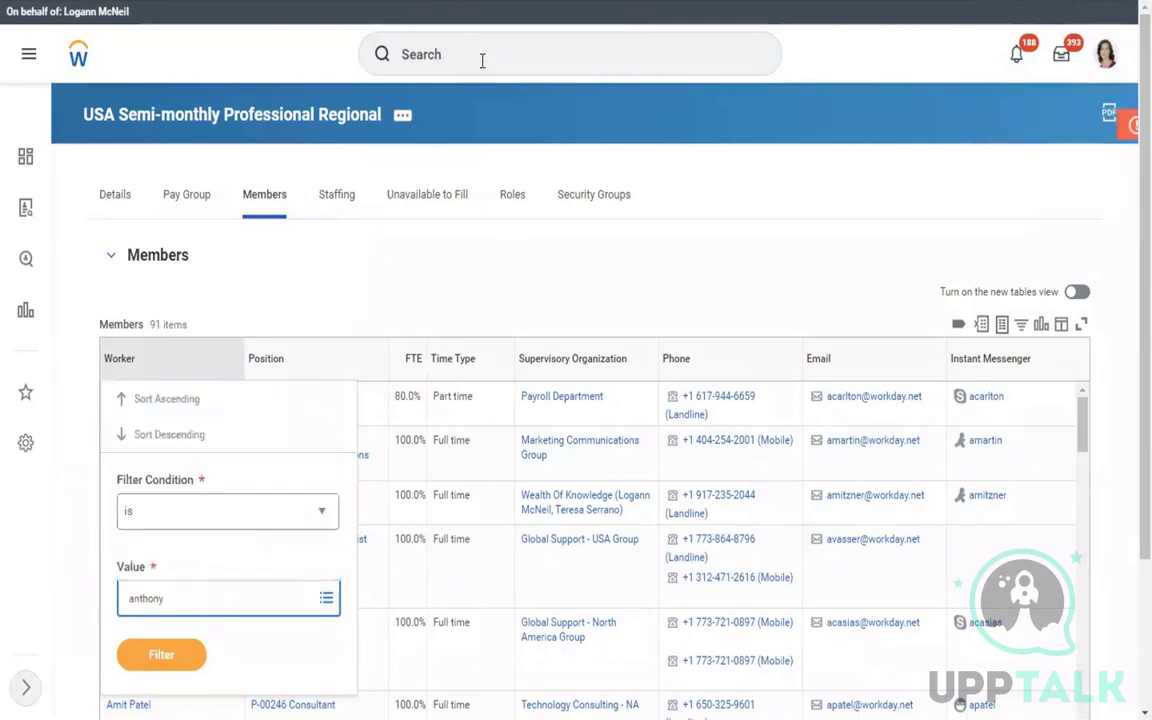
Search for the terminated worker by full name and check the pay group on their profile.
{"action": "left_click", "coordinate": [482, 61]}
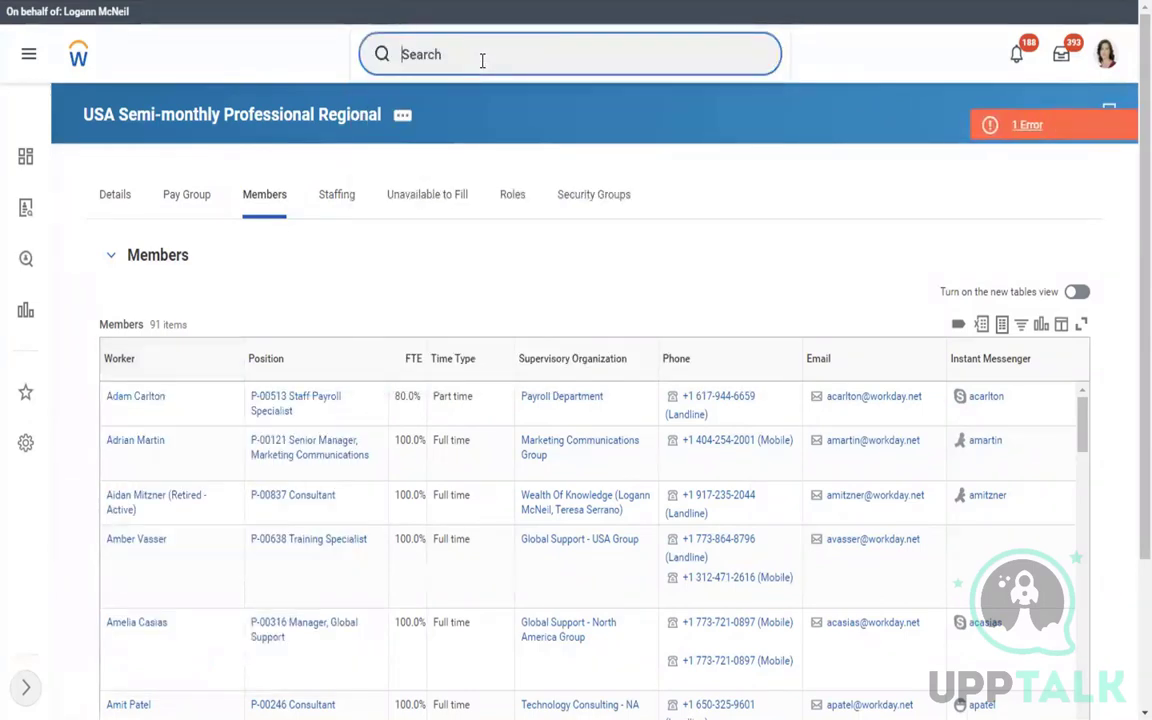
{"action": "type", "text": "anh"}
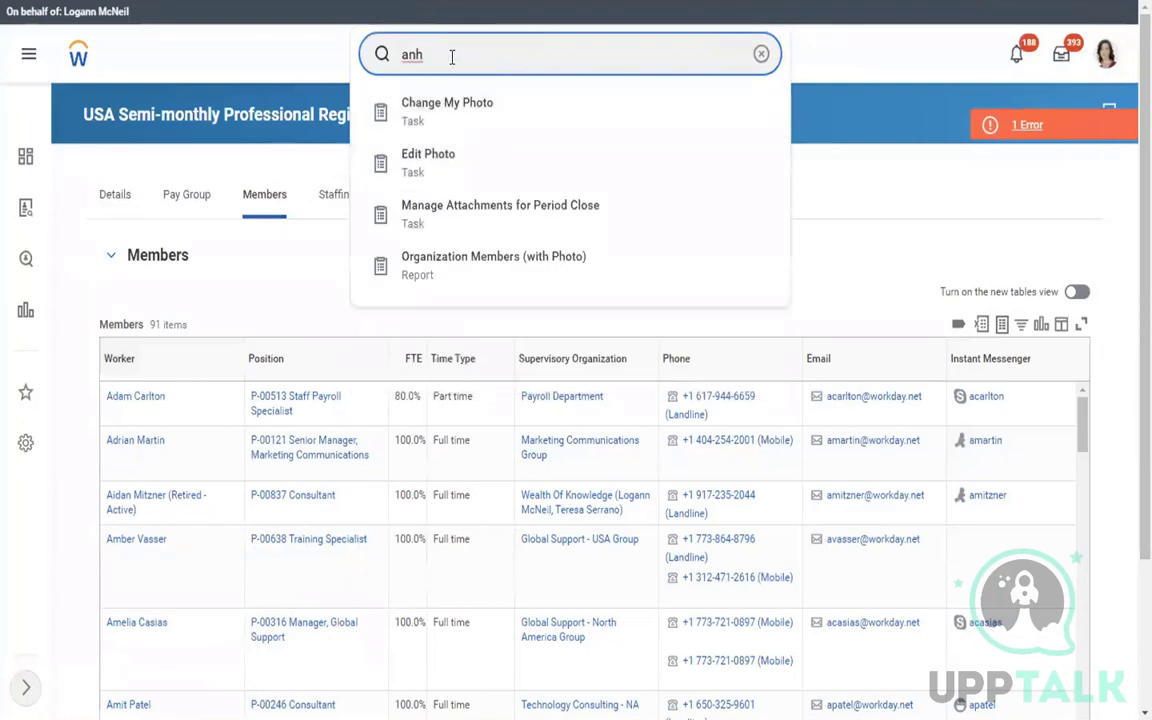
{"action": "key", "text": "BackSpace"}
{"action": "type", "text": "thony"}
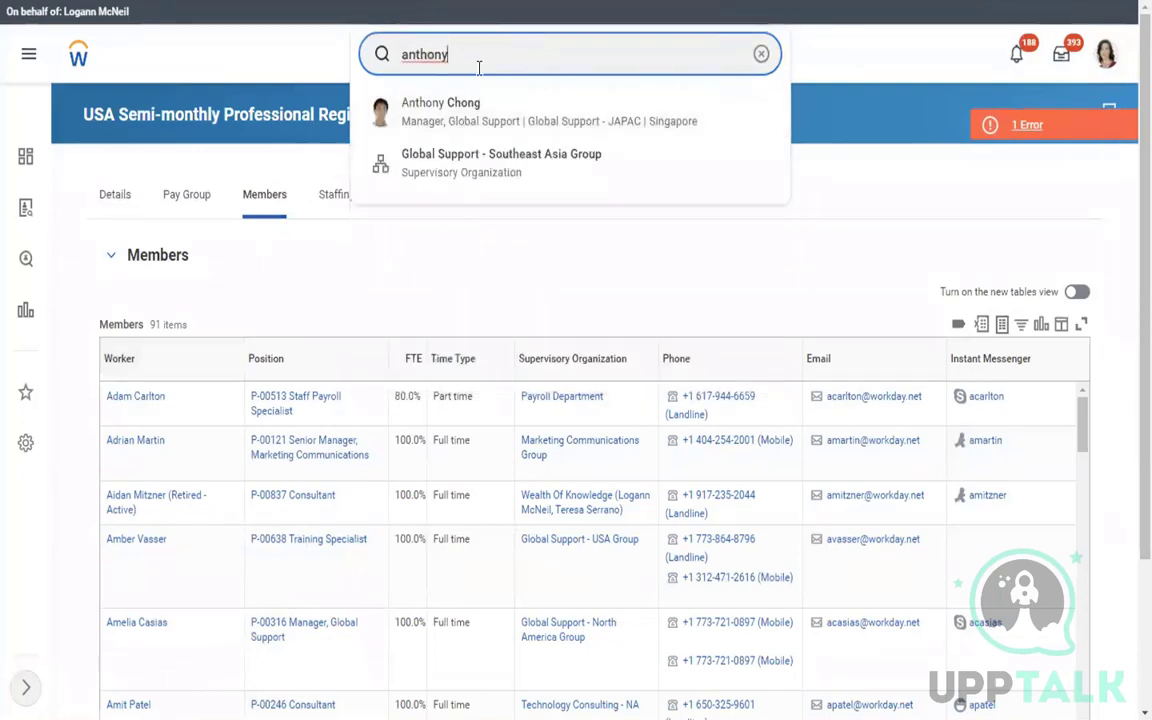
{"action": "type", "text": " ri"}
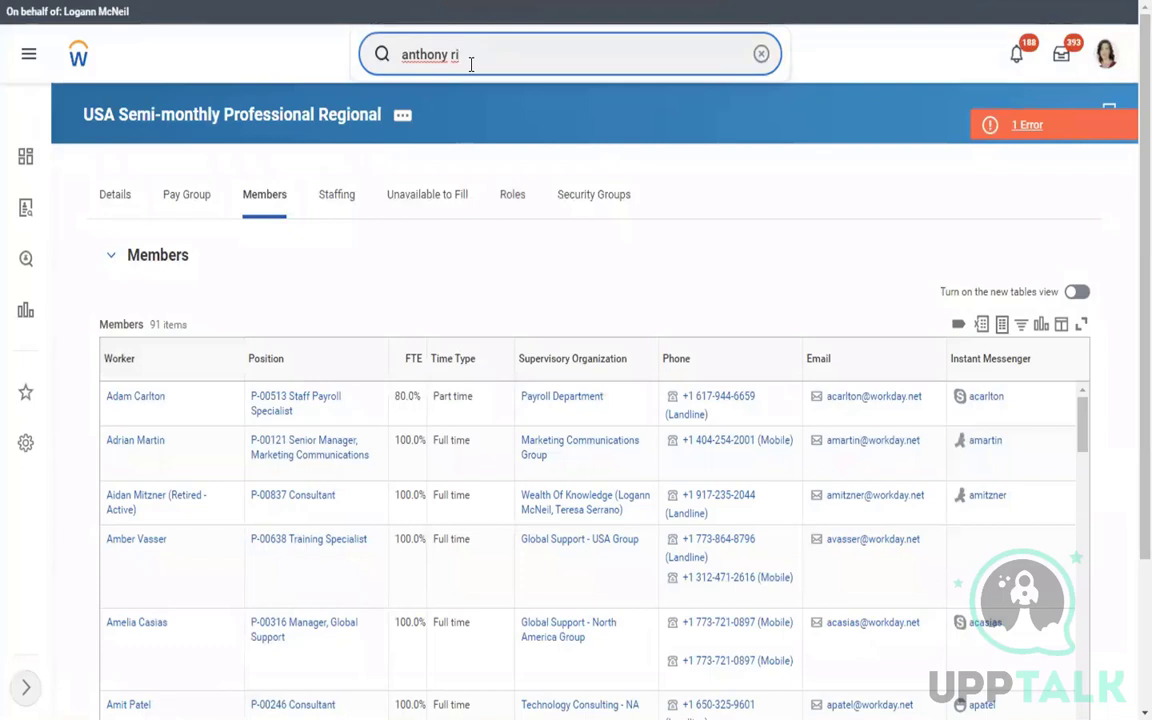
{"action": "type", "text": "zzo"}
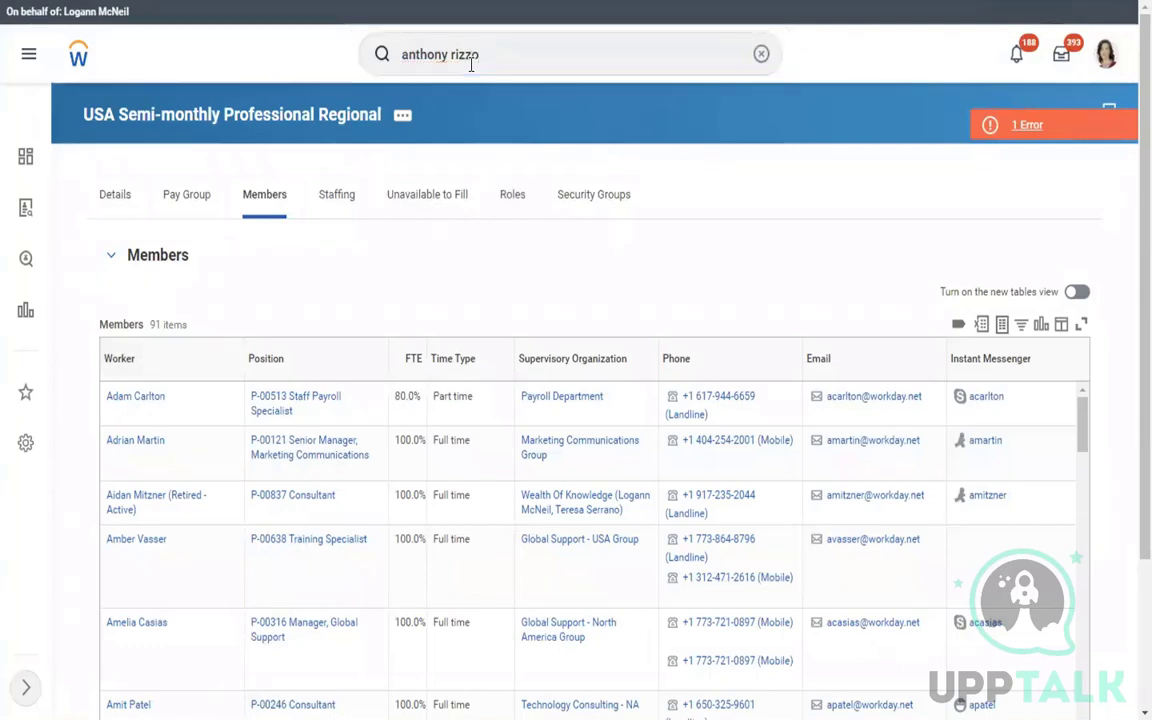
{"action": "key", "text": "Return"}
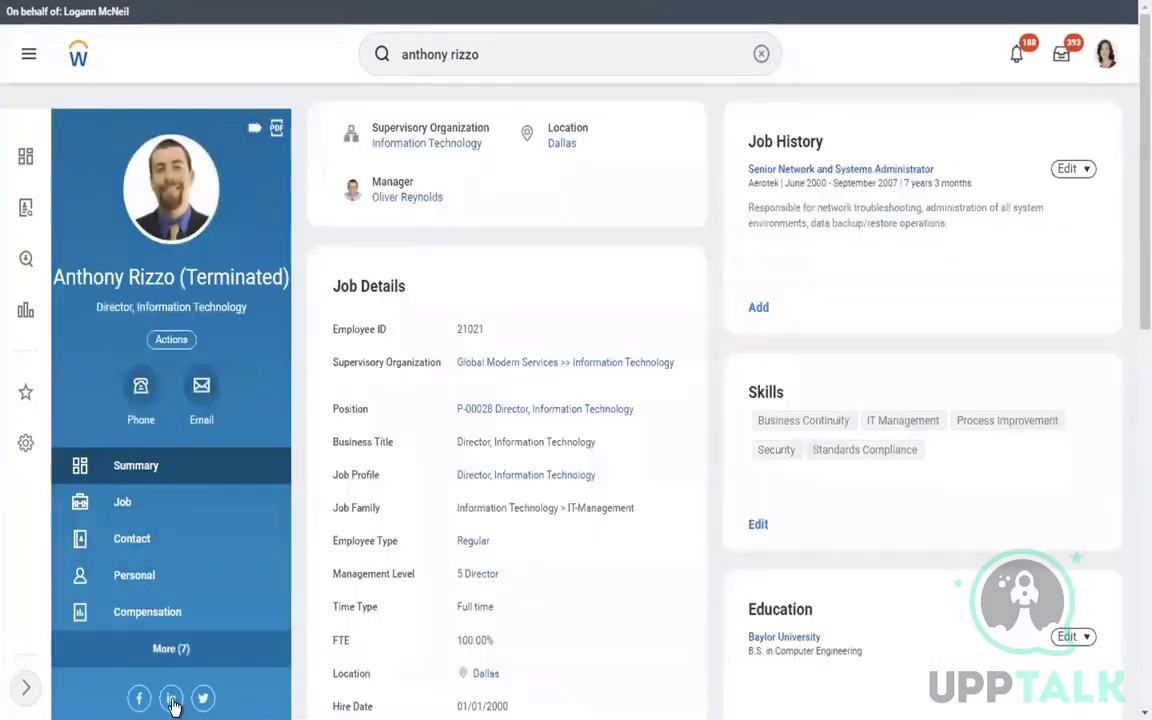
{"action": "left_click", "coordinate": [205, 661]}
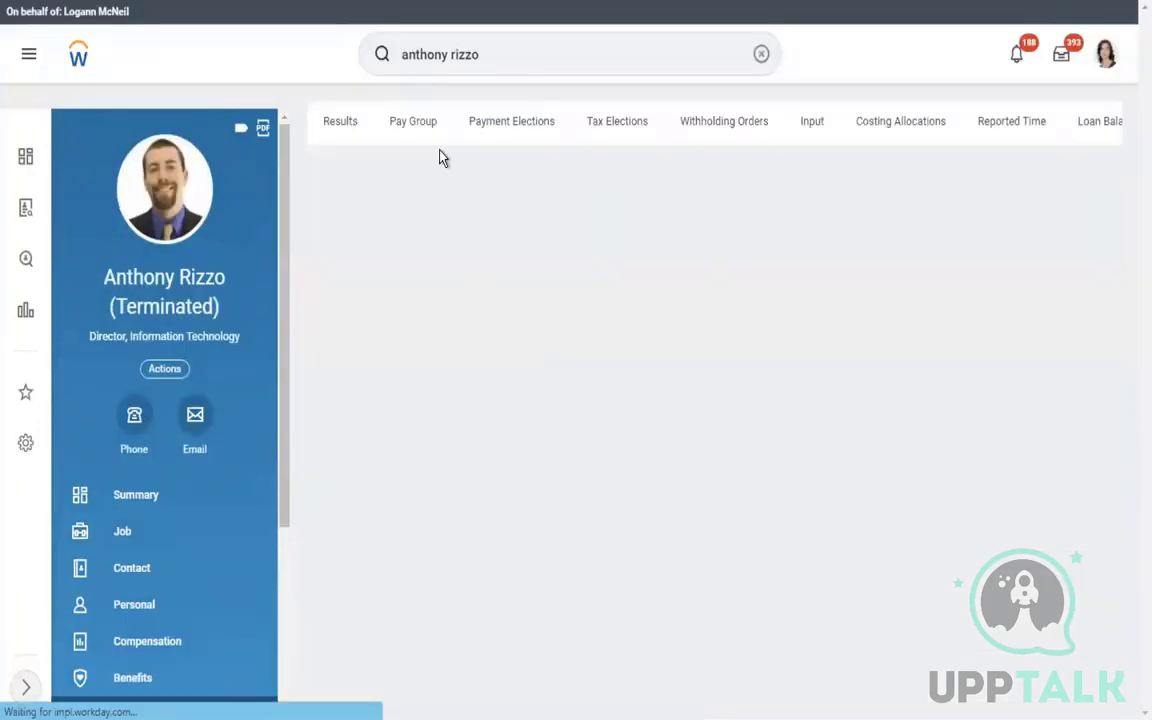
{"action": "left_click", "coordinate": [411, 138]}
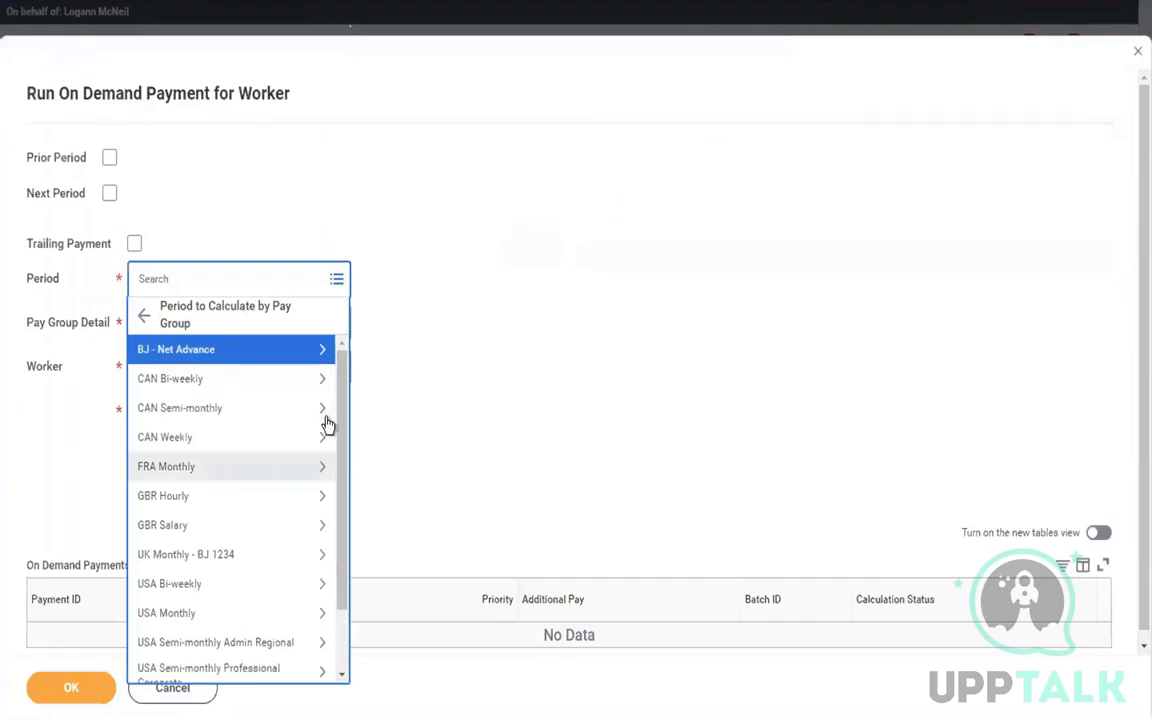
Set the on demand payment's period to USA Semi-monthly Professional Regional 01/16/2019 - 01/31/2019 (Semi-monthly), with that group's Regular (Semi-monthly) pay group detail.
{"action": "scroll", "coordinate": [330, 425], "scroll_direction": "down", "scroll_amount": 3}
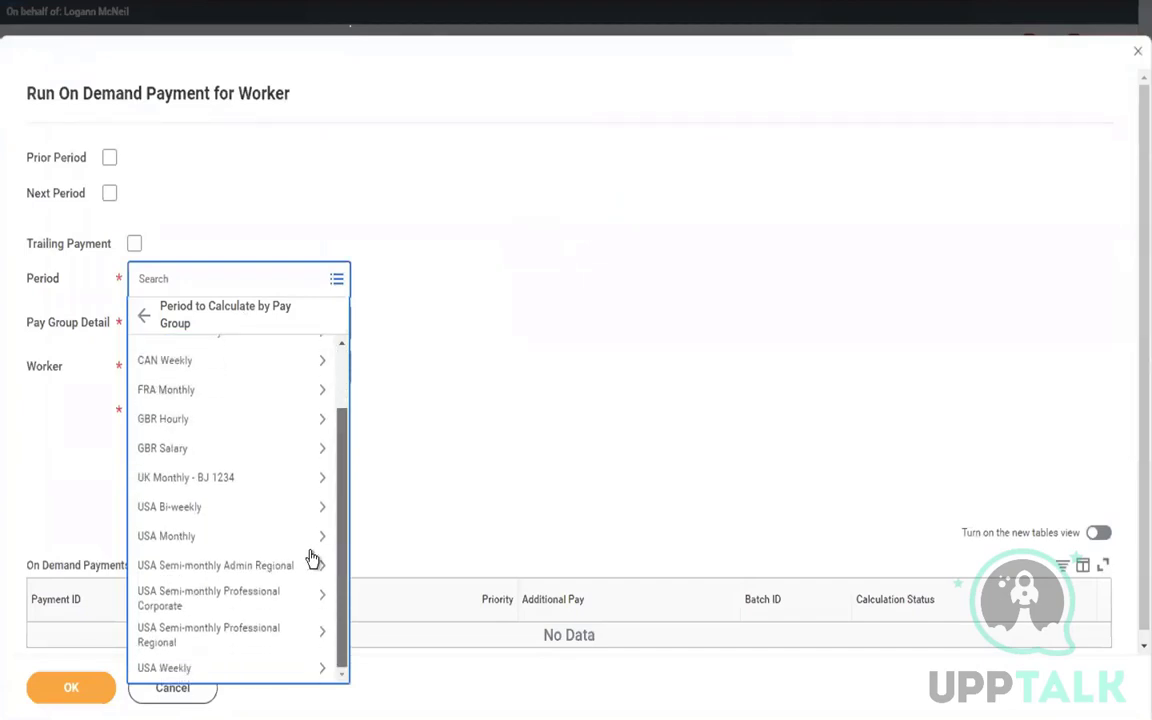
{"action": "left_click", "coordinate": [222, 637]}
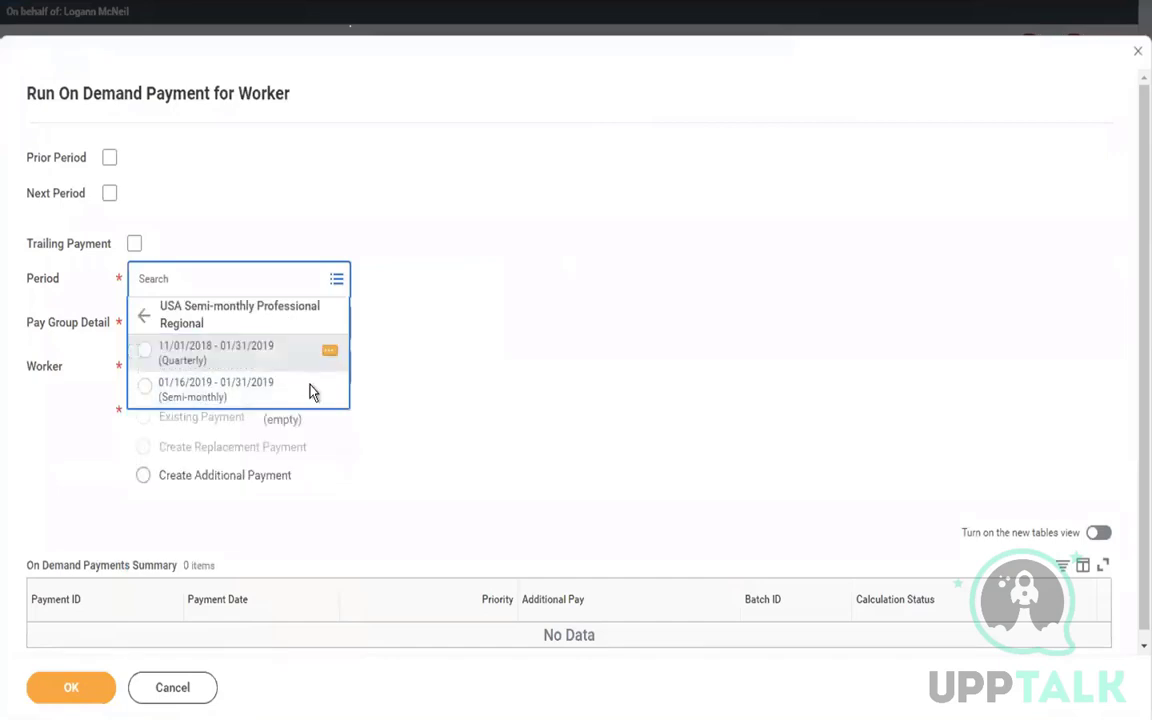
{"action": "left_click", "coordinate": [190, 392]}
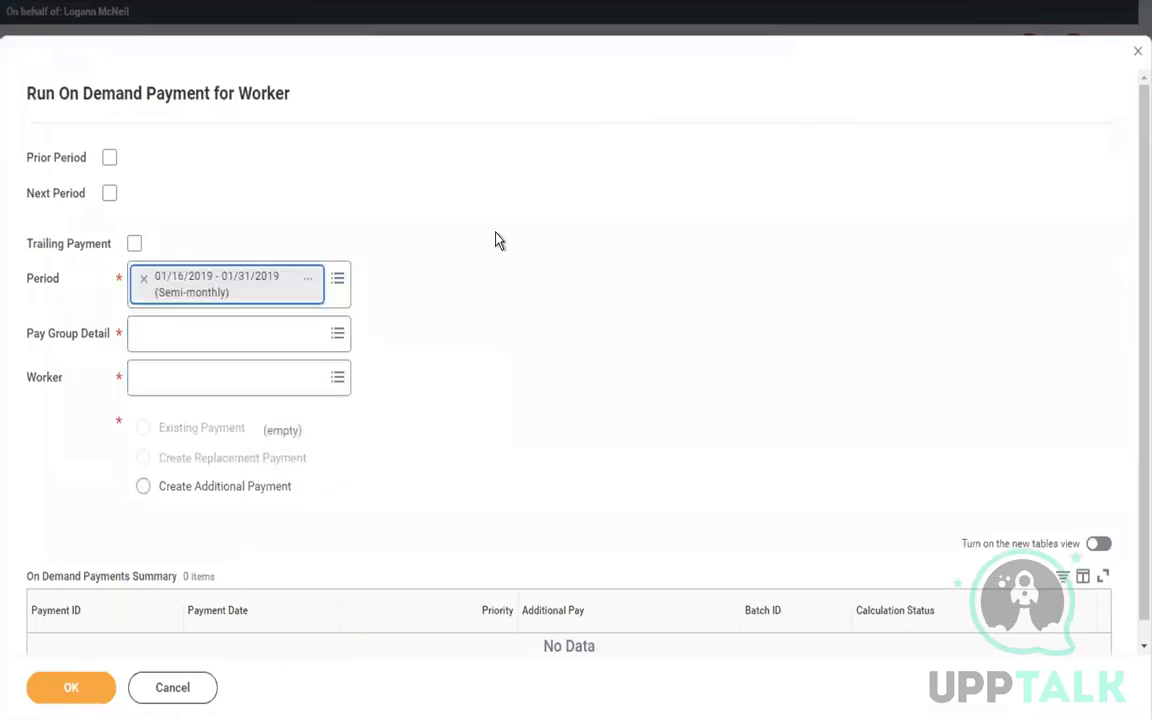
{"action": "left_click", "coordinate": [166, 335]}
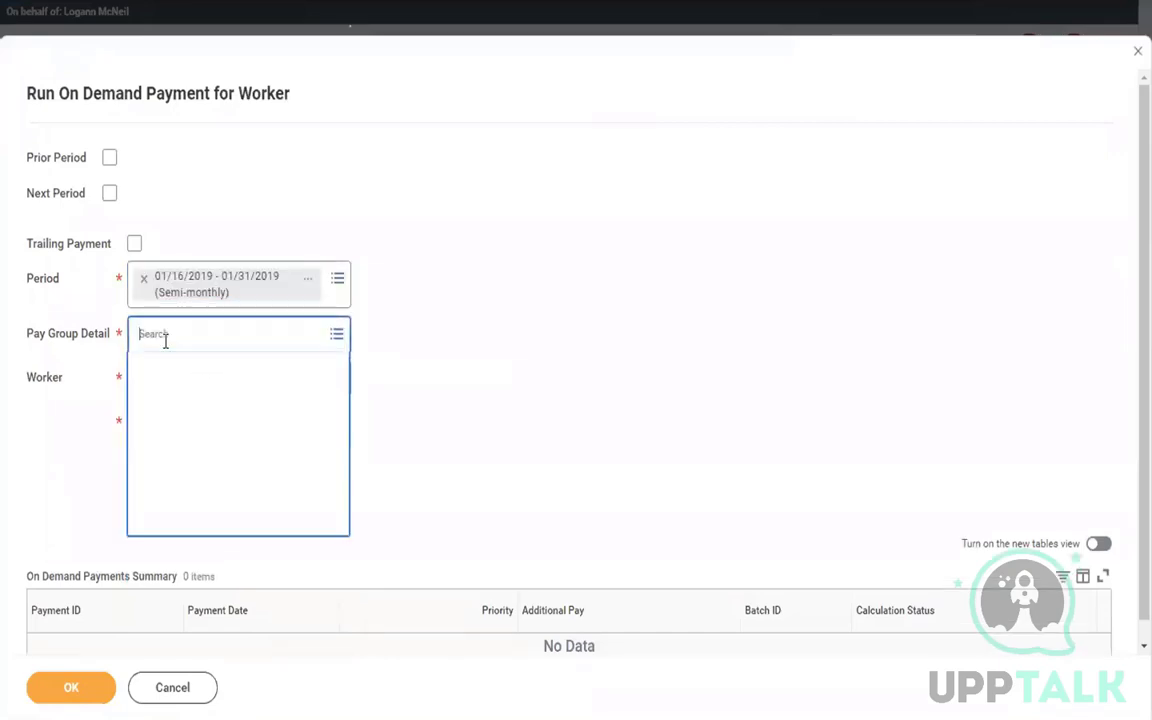
{"action": "left_click", "coordinate": [200, 368]}
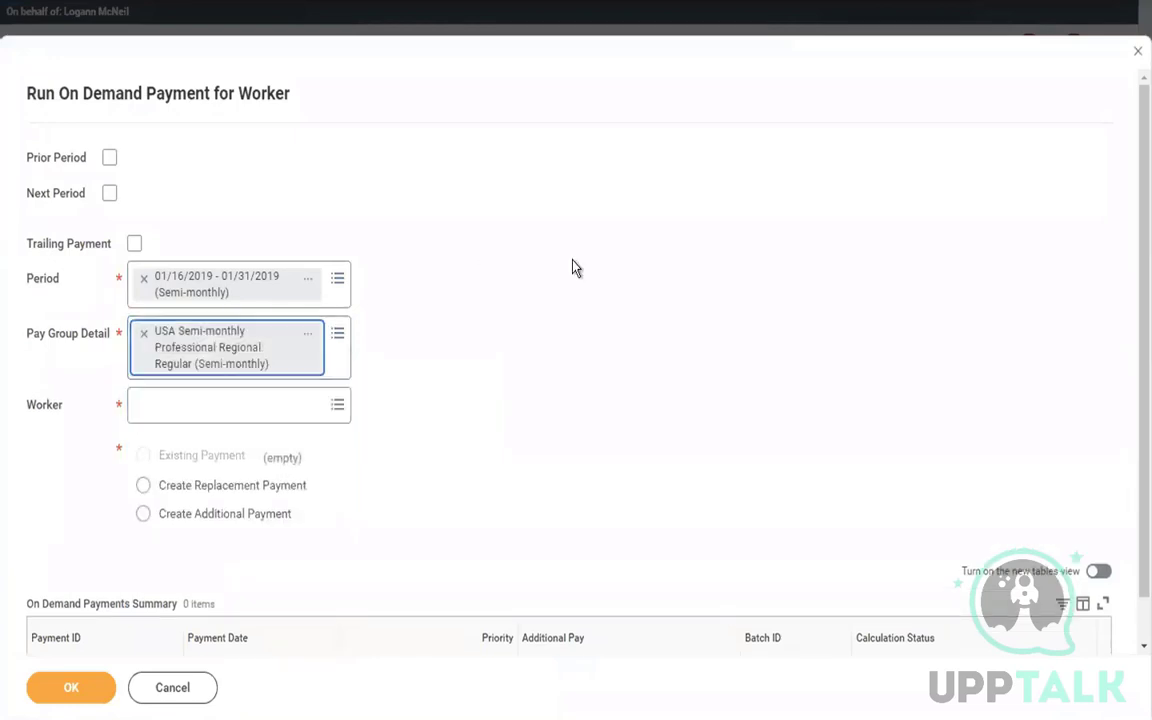
Select the terminated worker, choose Create Replacement Payment, and continue to the on demand pay calculation.
{"action": "left_click", "coordinate": [226, 404]}
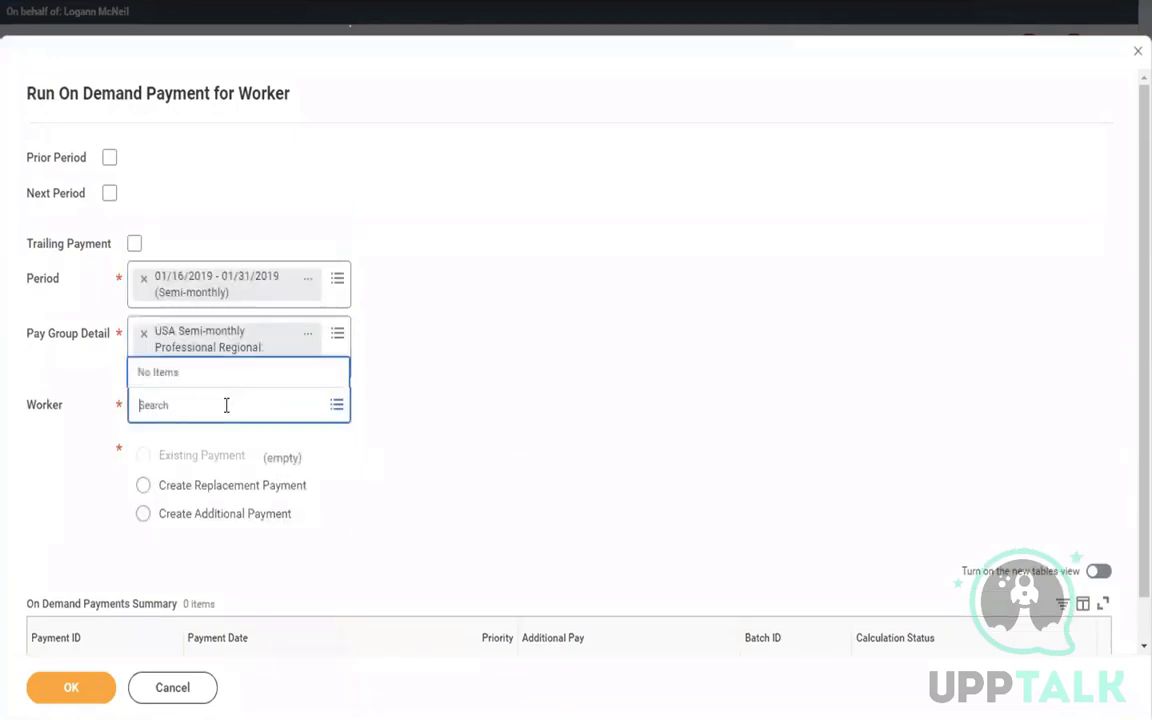
{"action": "type", "text": "anthony"}
{"action": "key", "text": "Return"}
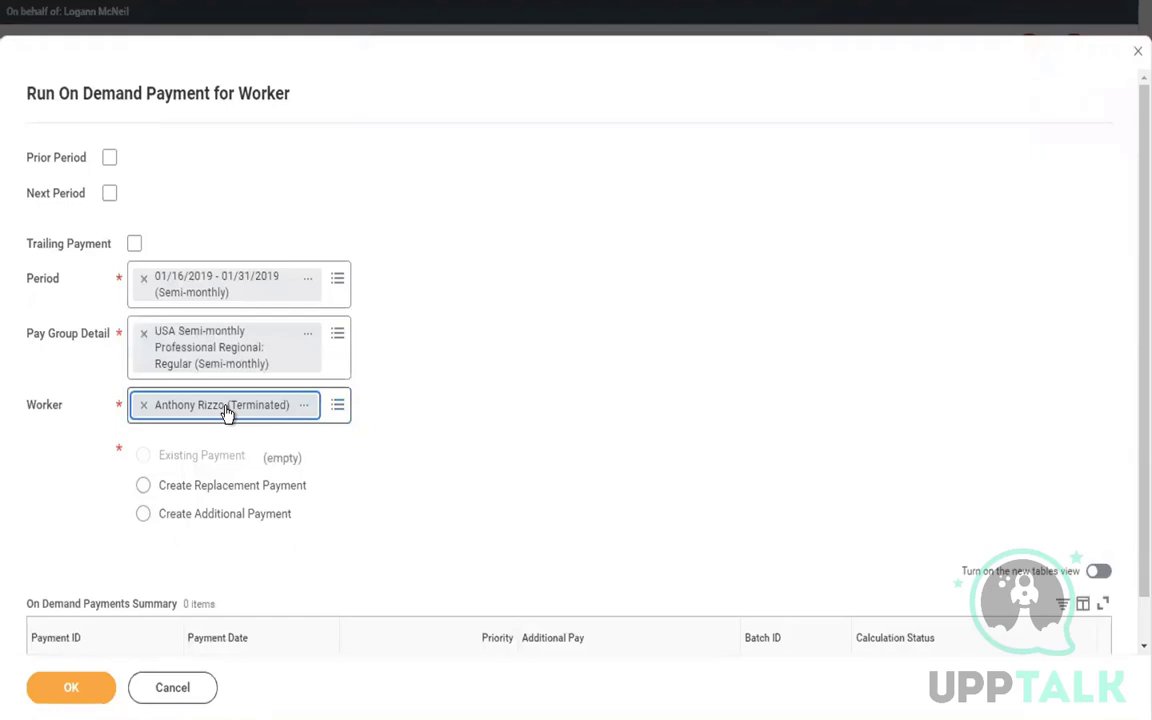
{"action": "left_click", "coordinate": [185, 492]}
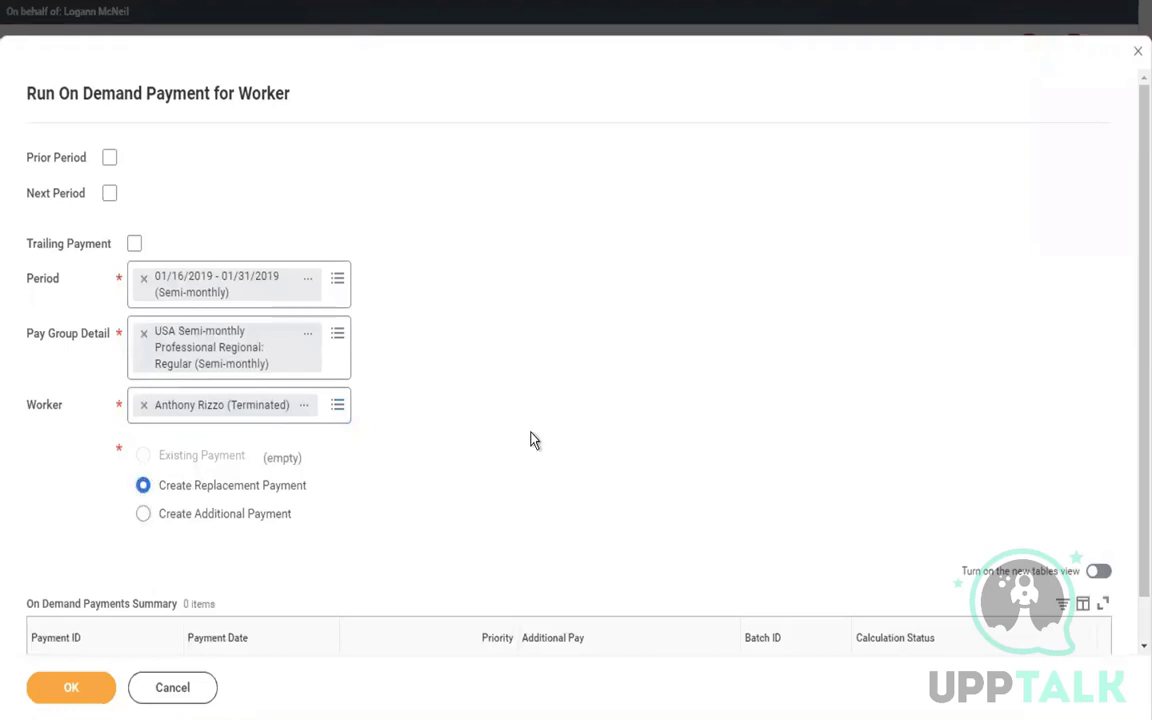
{"action": "scroll", "coordinate": [533, 440], "scroll_direction": "down", "scroll_amount": 2}
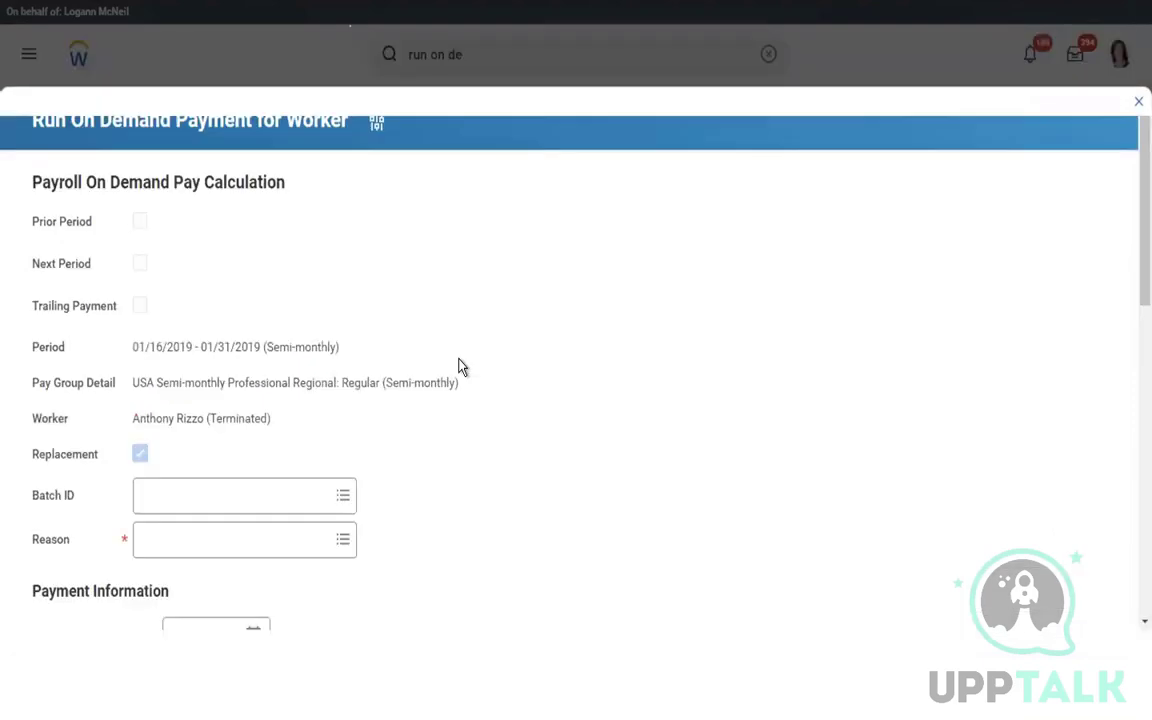
Set the on demand payment's reason to the Severance action reason.
{"action": "left_click", "coordinate": [247, 540]}
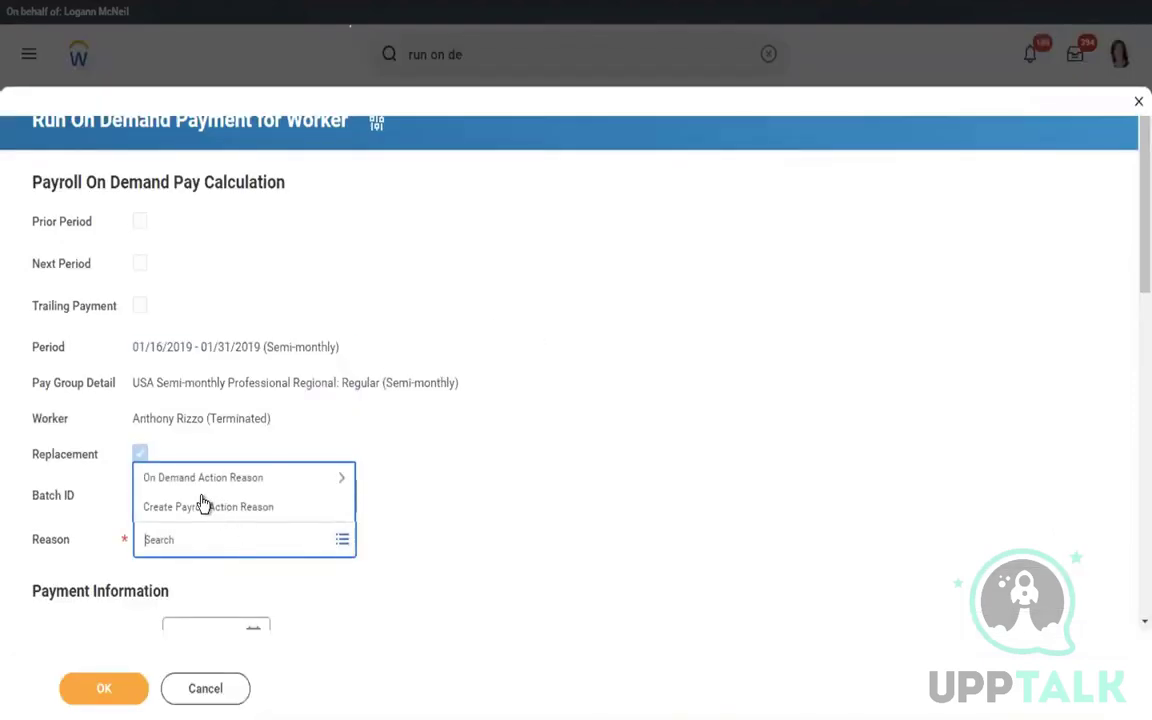
{"action": "left_click", "coordinate": [176, 482]}
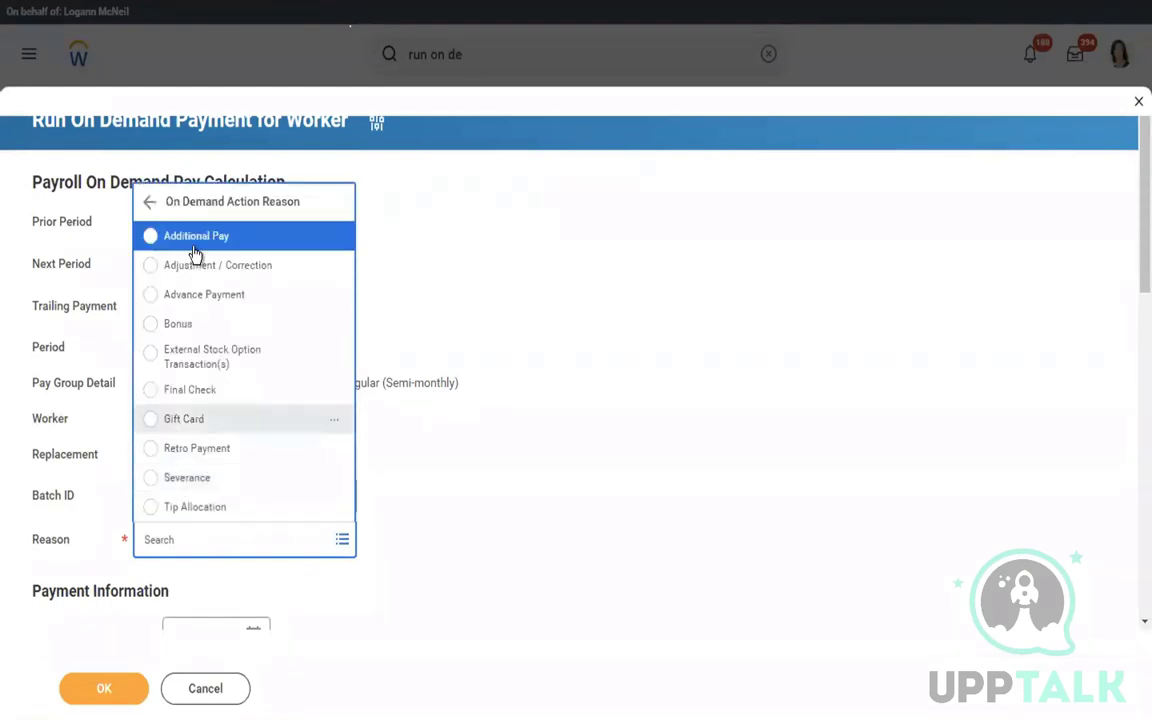
{"action": "left_click", "coordinate": [169, 479]}
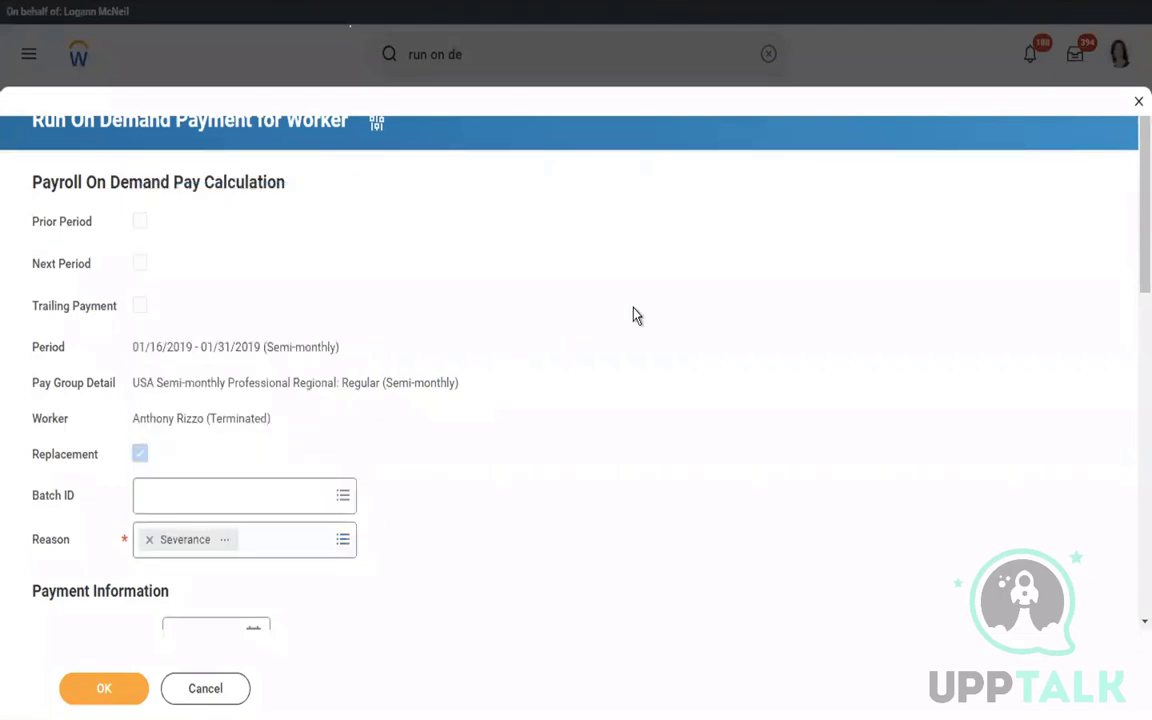
Set the payment date to 01/31/2019 and the payment priority to 1.
{"action": "scroll", "coordinate": [633, 316], "scroll_direction": "down", "scroll_amount": 3}
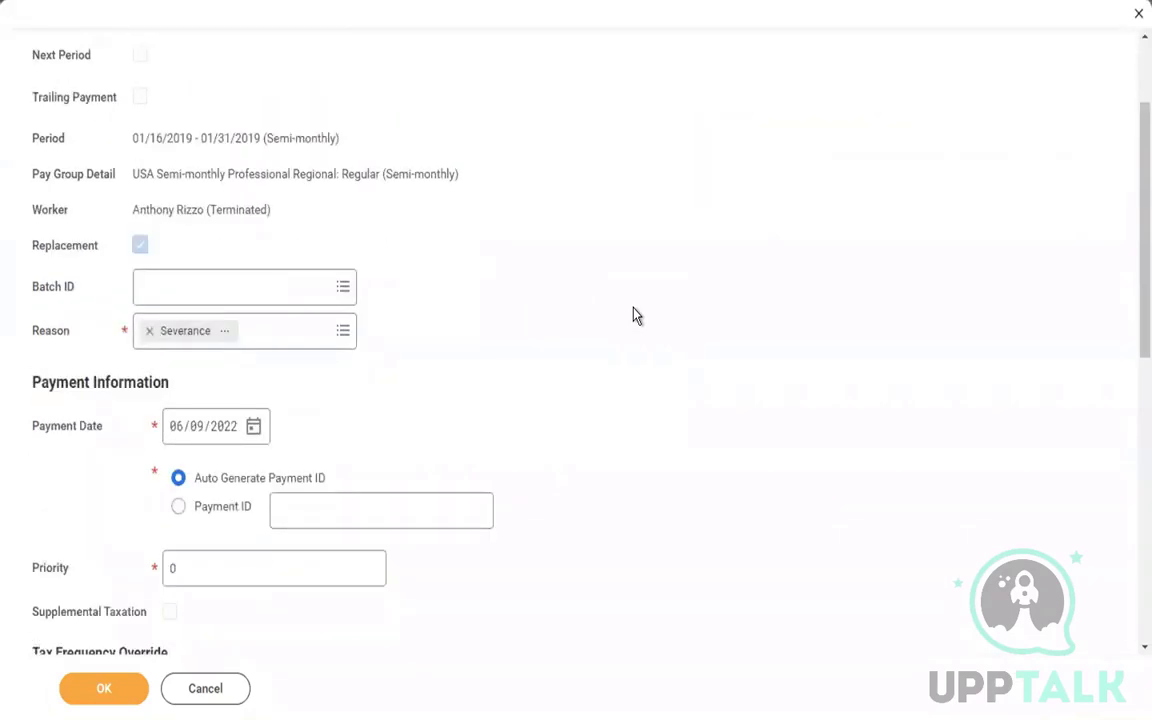
{"action": "scroll", "coordinate": [633, 316], "scroll_direction": "down", "scroll_amount": 1}
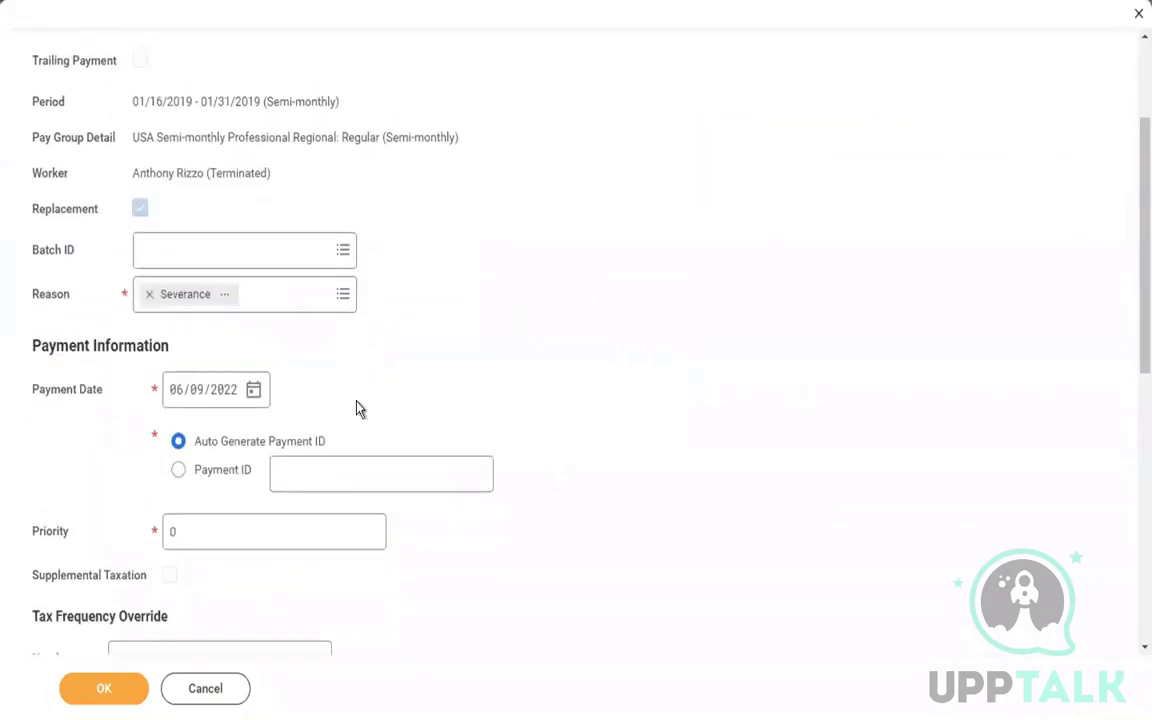
{"action": "left_click", "coordinate": [175, 390]}
{"action": "type", "text": "01/31/20"}
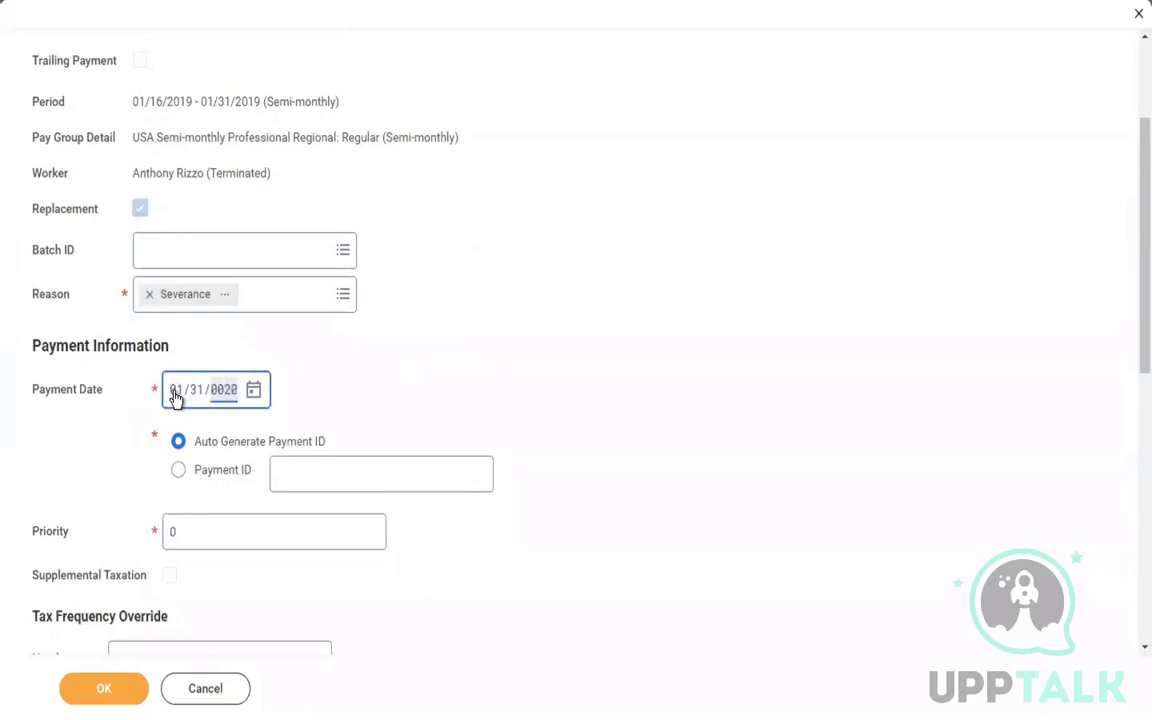
{"action": "type", "text": "19"}
{"action": "scroll", "coordinate": [545, 335], "scroll_direction": "down", "scroll_amount": 3}
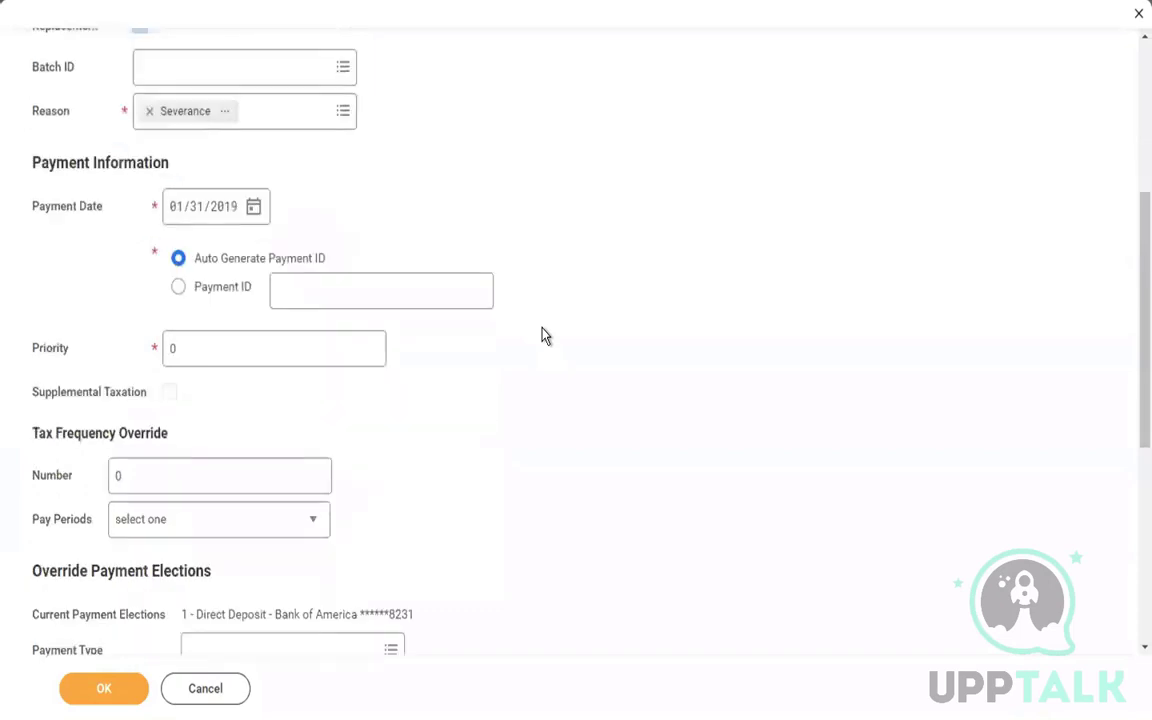
{"action": "left_click", "coordinate": [85, 229]}
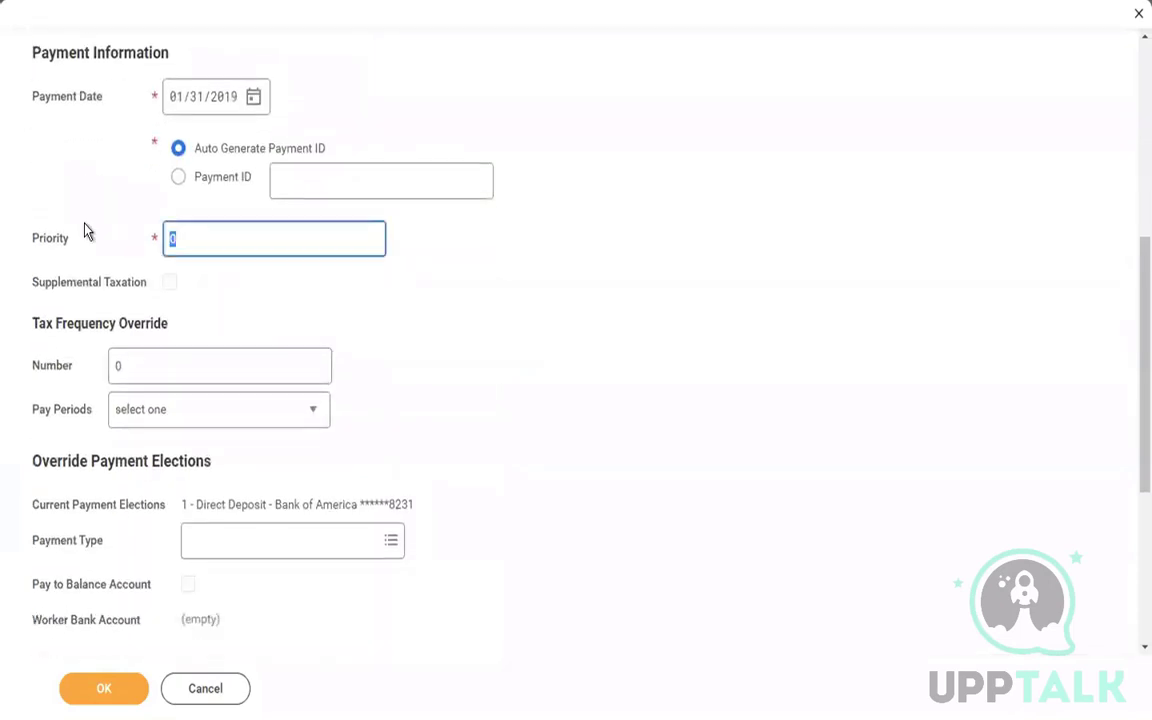
{"action": "type", "text": "1"}
Mark the 01/16/2019 - 01/31/2019 payroll input line as a special entry and set its pay component to Severance - Lump Sum.
{"action": "scroll", "coordinate": [529, 348], "scroll_direction": "down", "scroll_amount": 3}
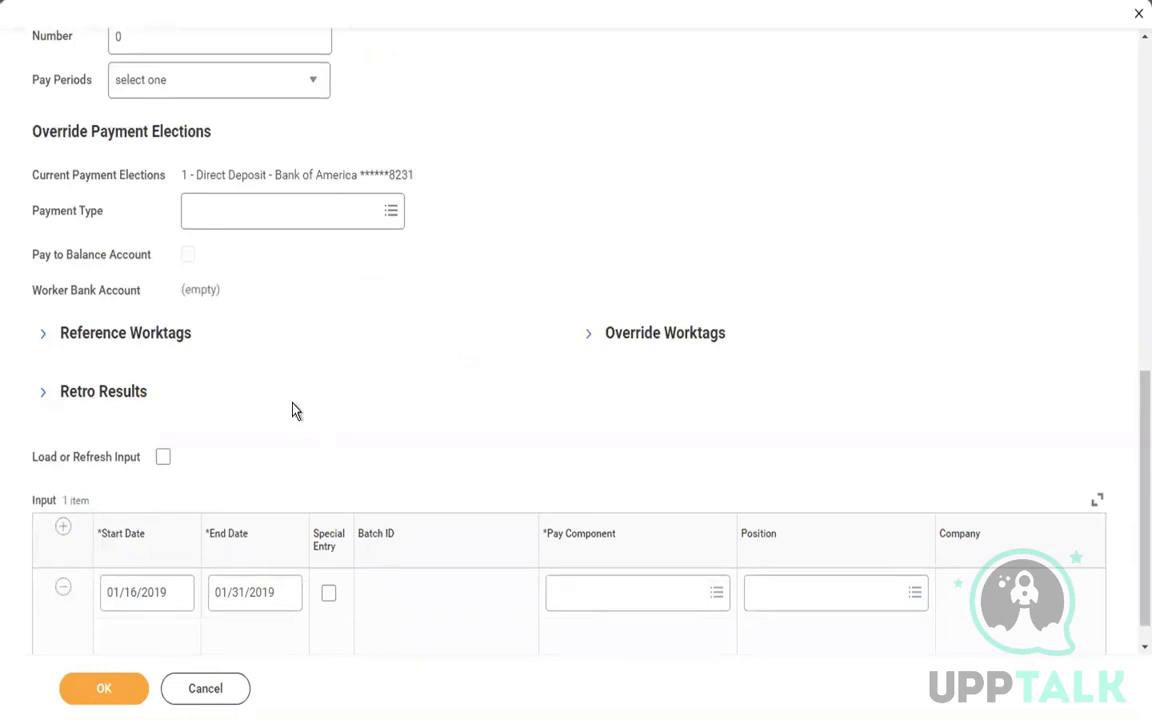
{"action": "left_click", "coordinate": [389, 597]}
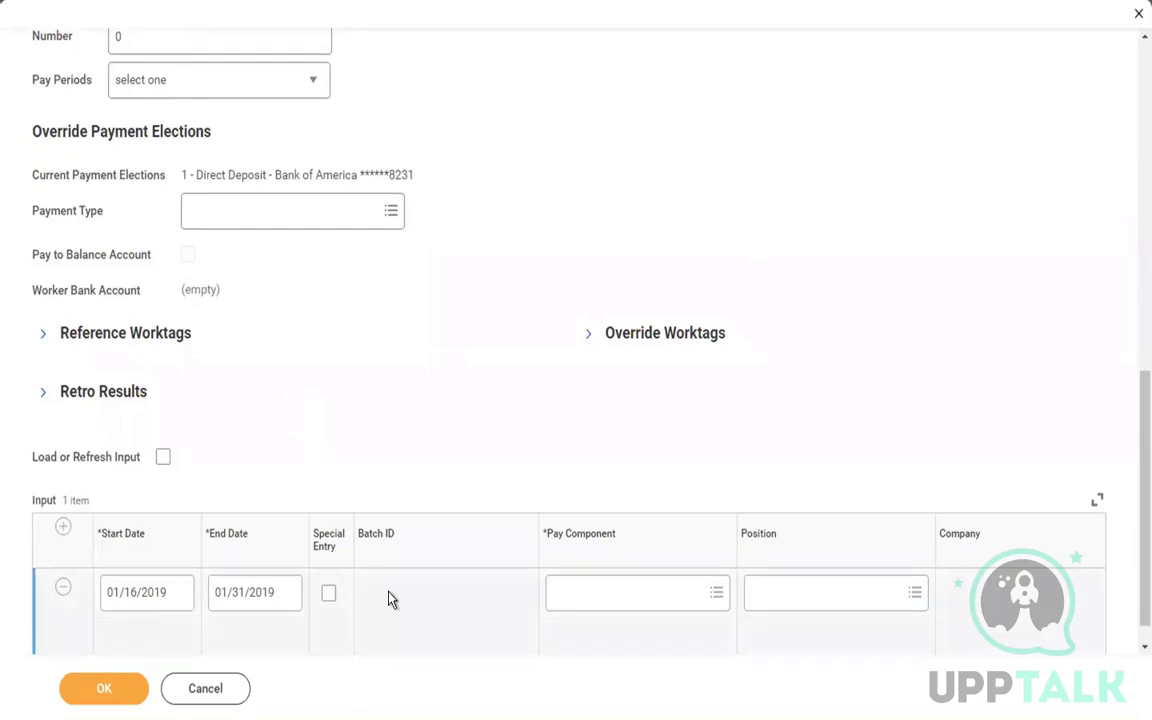
{"action": "left_click", "coordinate": [328, 597]}
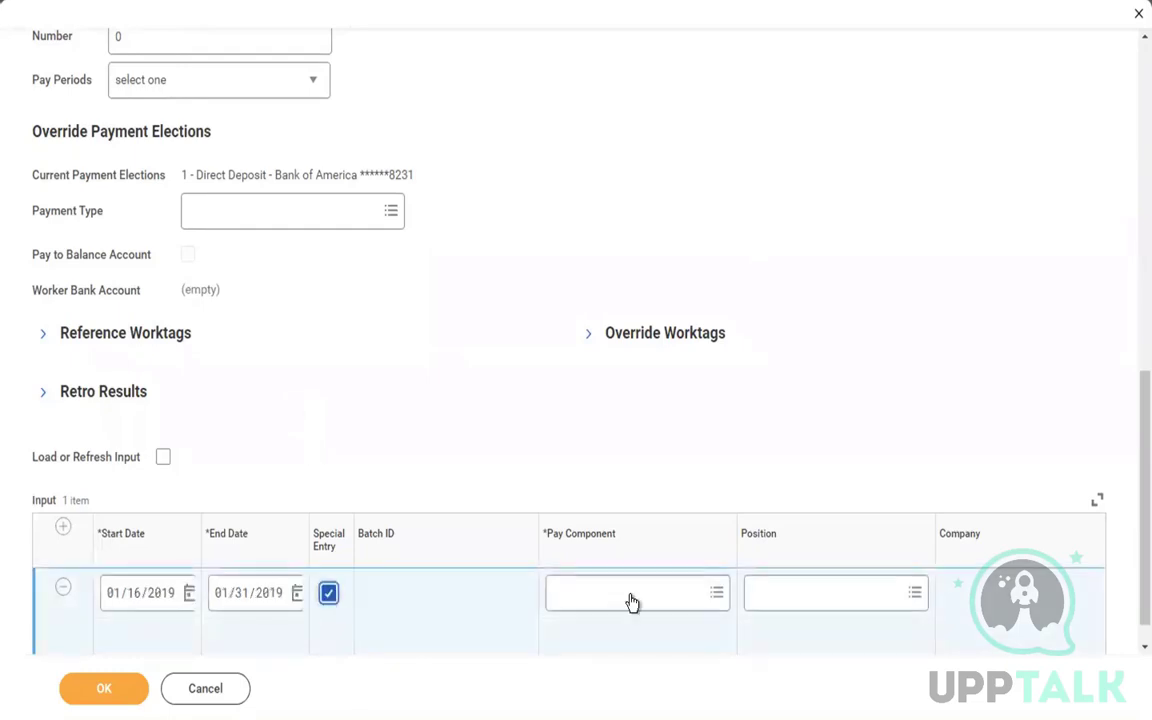
{"action": "left_click", "coordinate": [573, 592]}
{"action": "type", "text": "severa"}
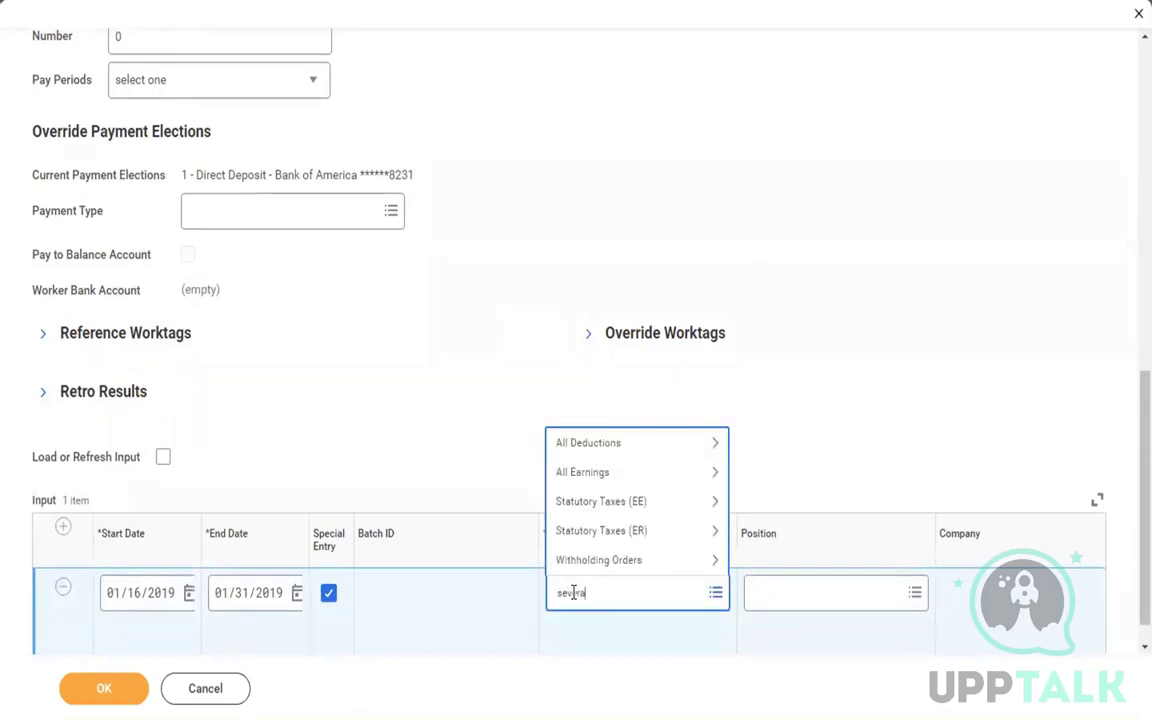
{"action": "key", "text": "Return"}
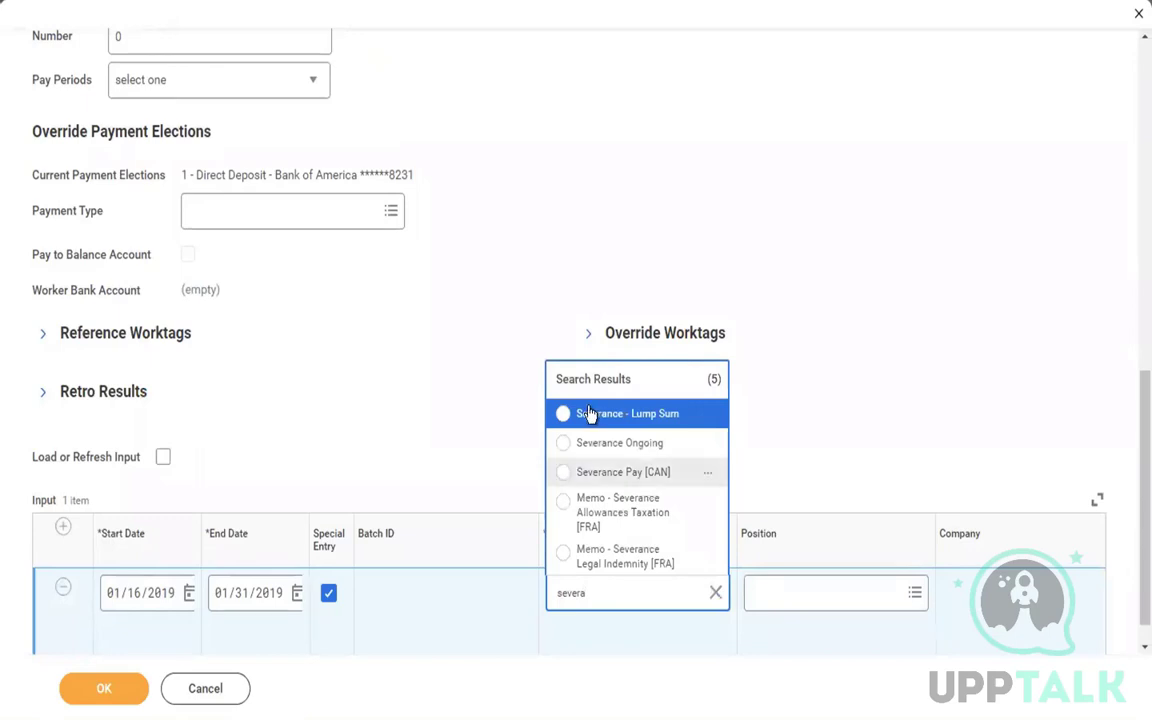
{"action": "key", "text": "Return"}
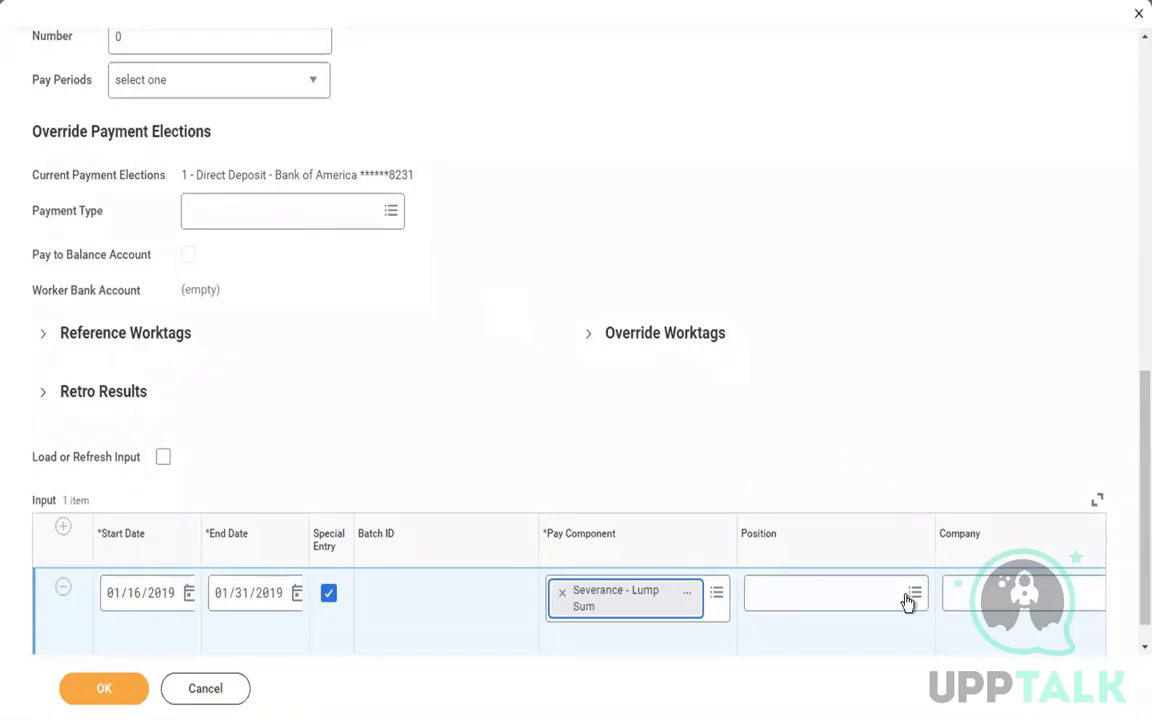
Add an Amount input detail of 10000 to the severance line and submit the on demand pay calculation.
{"action": "left_click", "coordinate": [883, 631]}
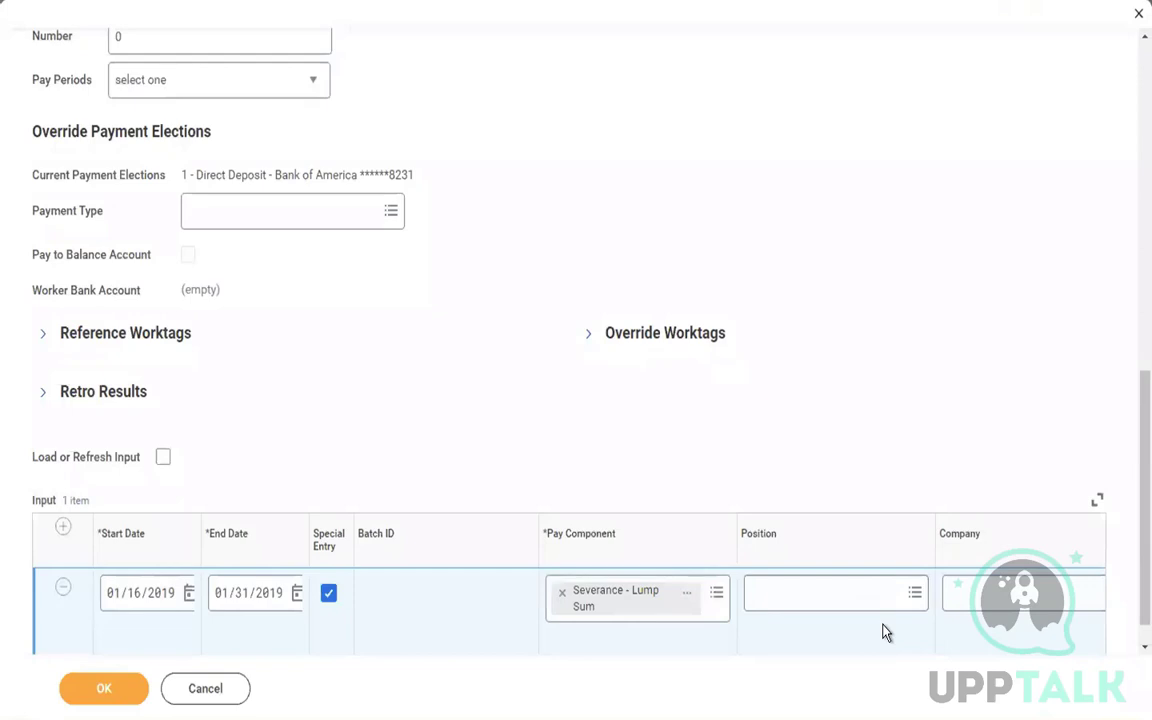
{"action": "scroll", "coordinate": [883, 631], "scroll_direction": "right", "scroll_amount": 10}
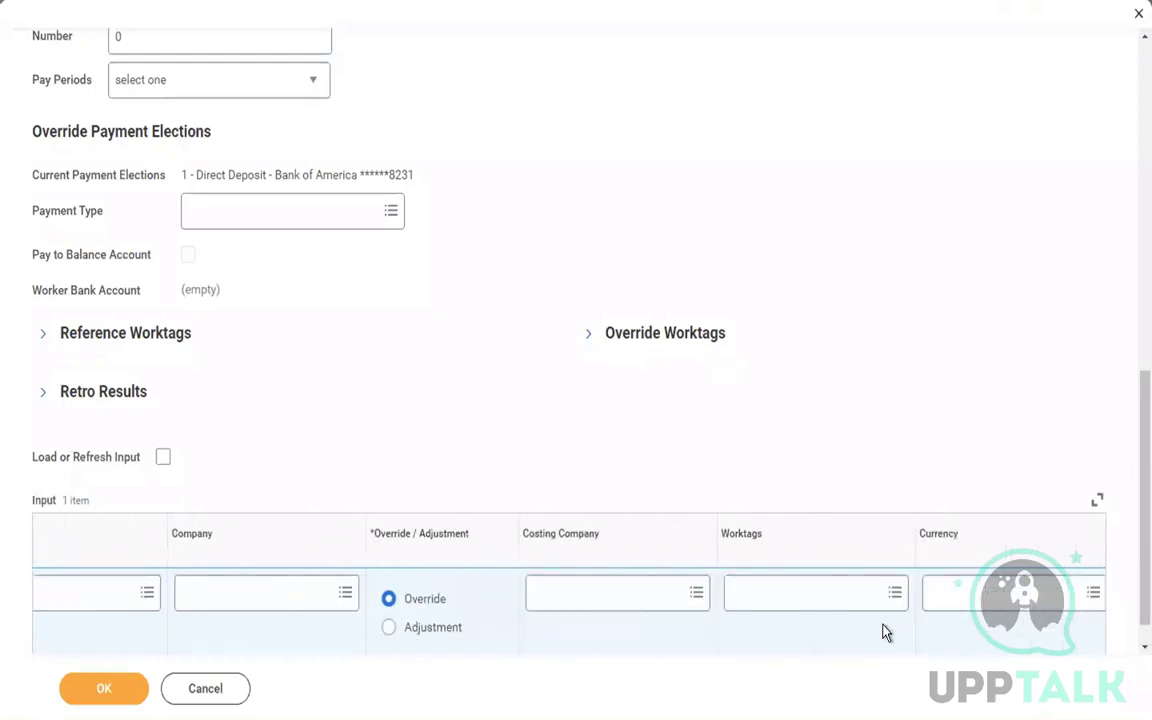
{"action": "scroll", "coordinate": [883, 631], "scroll_direction": "right", "scroll_amount": 6}
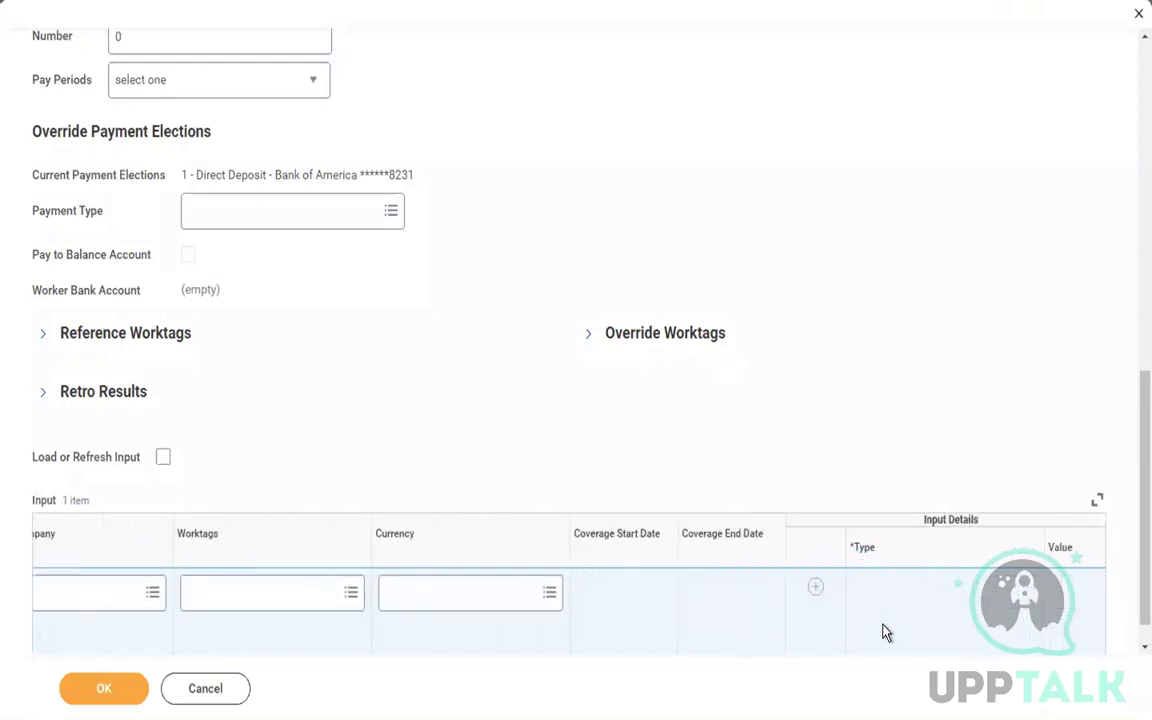
{"action": "scroll", "coordinate": [883, 631], "scroll_direction": "right", "scroll_amount": 3}
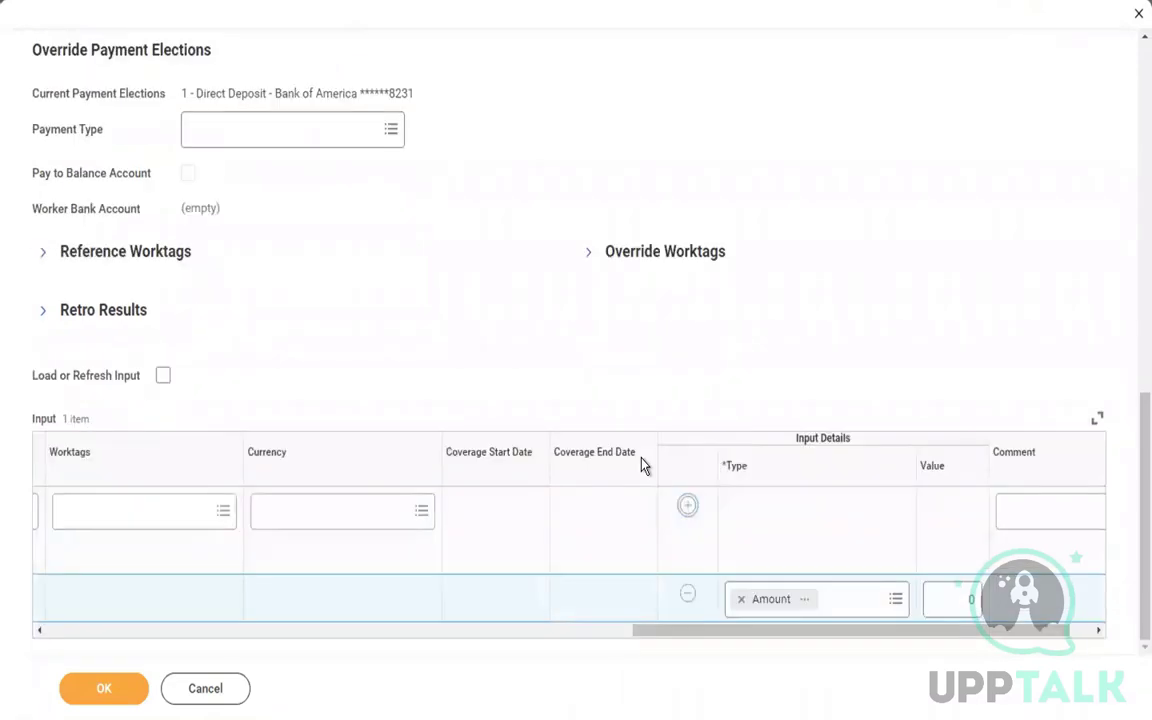
{"action": "left_click", "coordinate": [949, 598]}
{"action": "type", "text": "10000"}
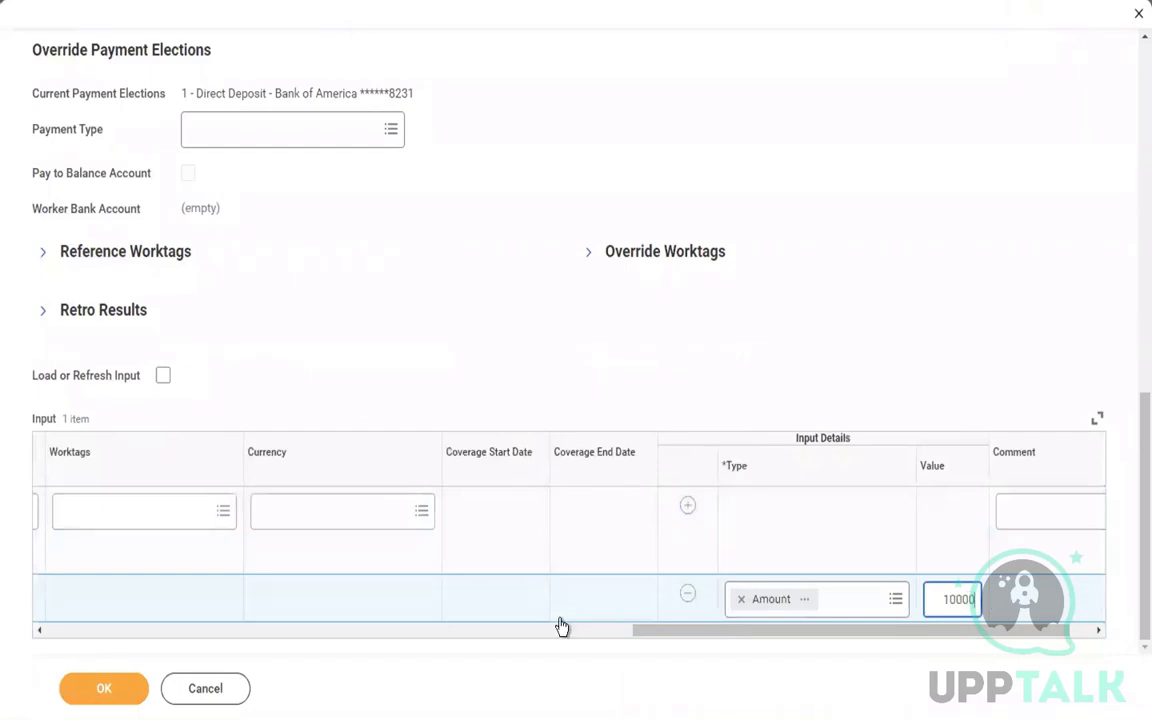
{"action": "left_click", "coordinate": [116, 689]}
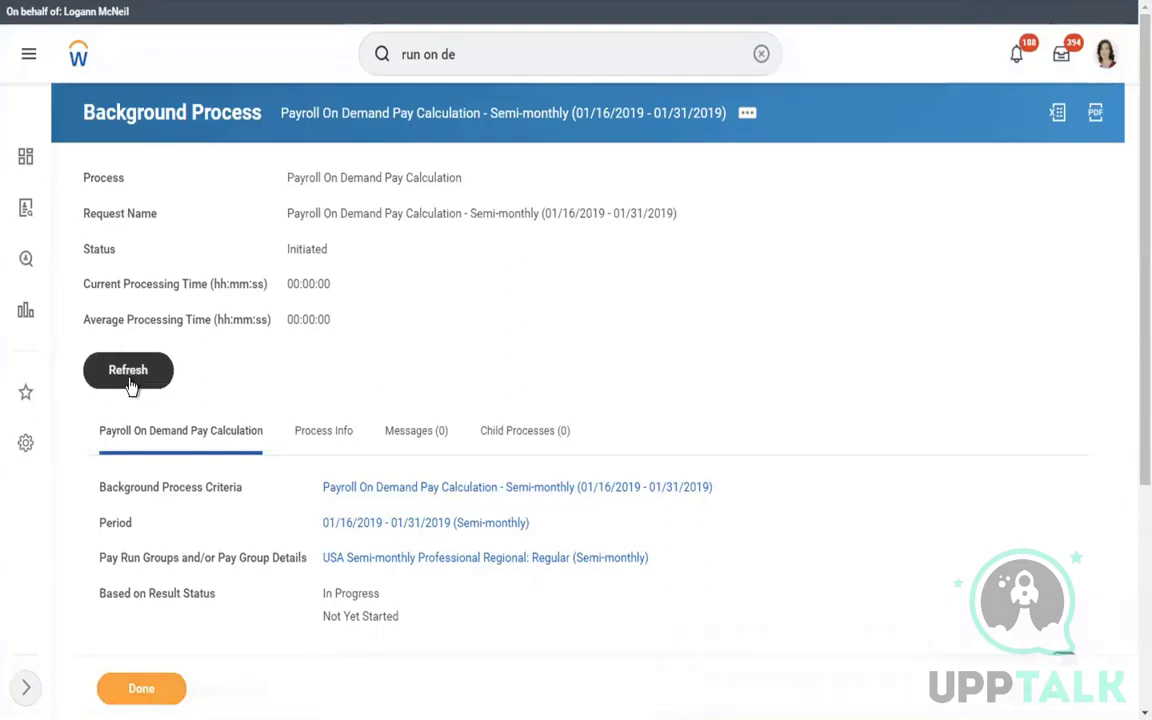
Refresh the on demand pay calculation's background process and review the calculation status of its pay groups.
{"action": "left_click", "coordinate": [134, 383]}
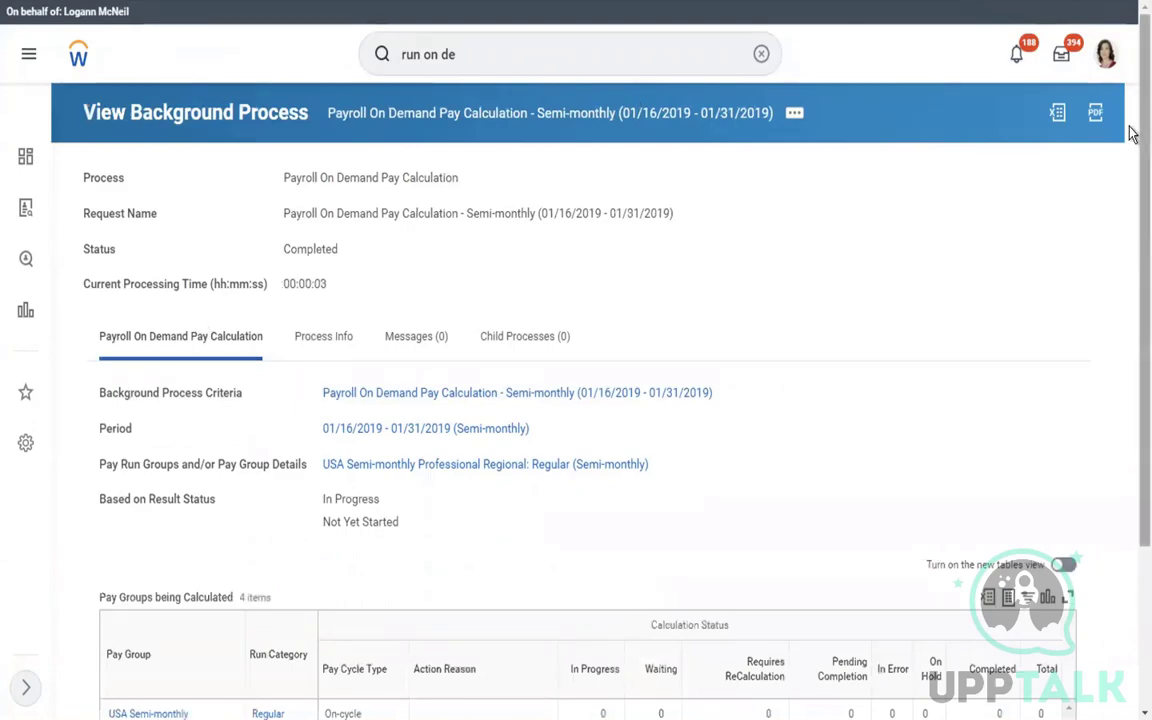
{"action": "scroll", "coordinate": [1131, 360], "scroll_direction": "down", "scroll_amount": 3}
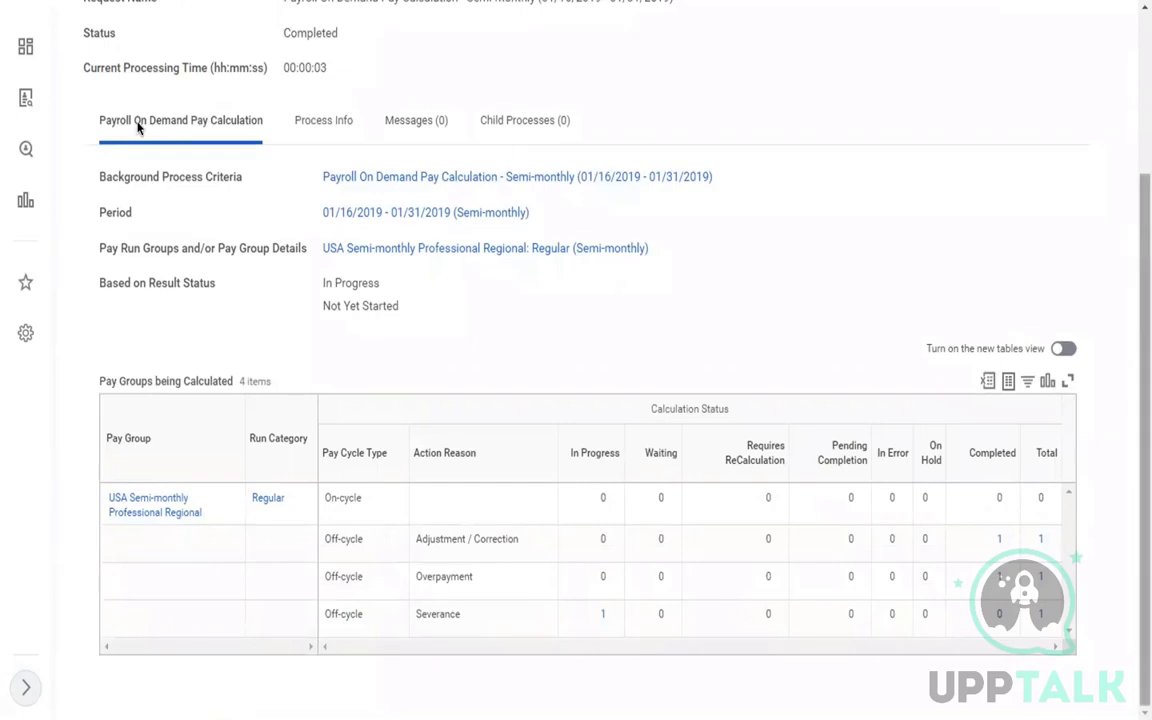
{"action": "scroll", "coordinate": [138, 126], "scroll_direction": "up", "scroll_amount": 3}
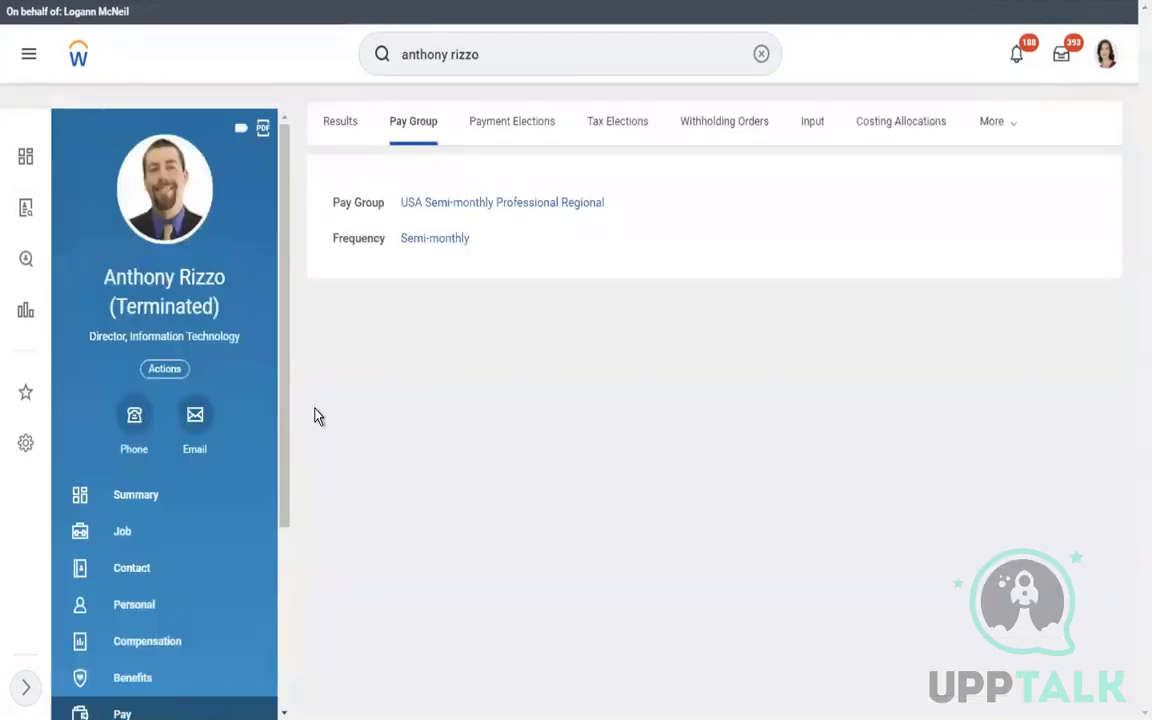
Complete the pay calculation for the on demand replacement payment dated 01/31/2019 from the terminated worker's payroll results.
{"action": "left_click", "coordinate": [345, 128]}
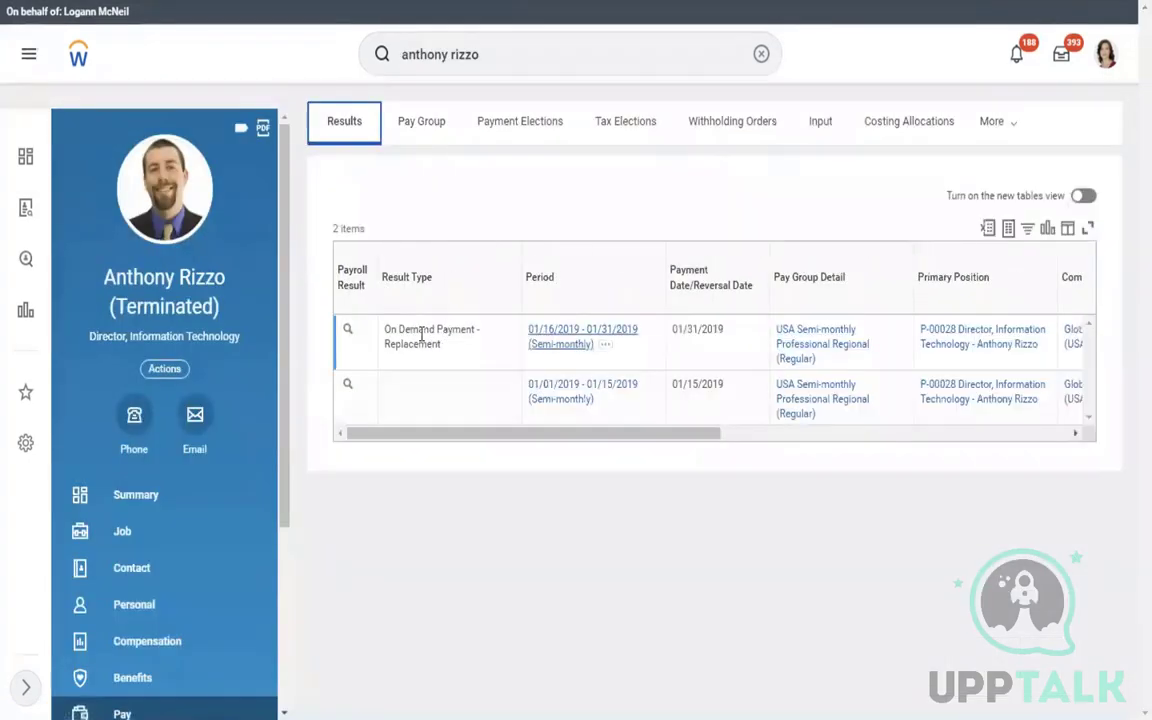
{"action": "left_click_drag", "start_coordinate": [487, 436], "coordinate": [429, 424]}
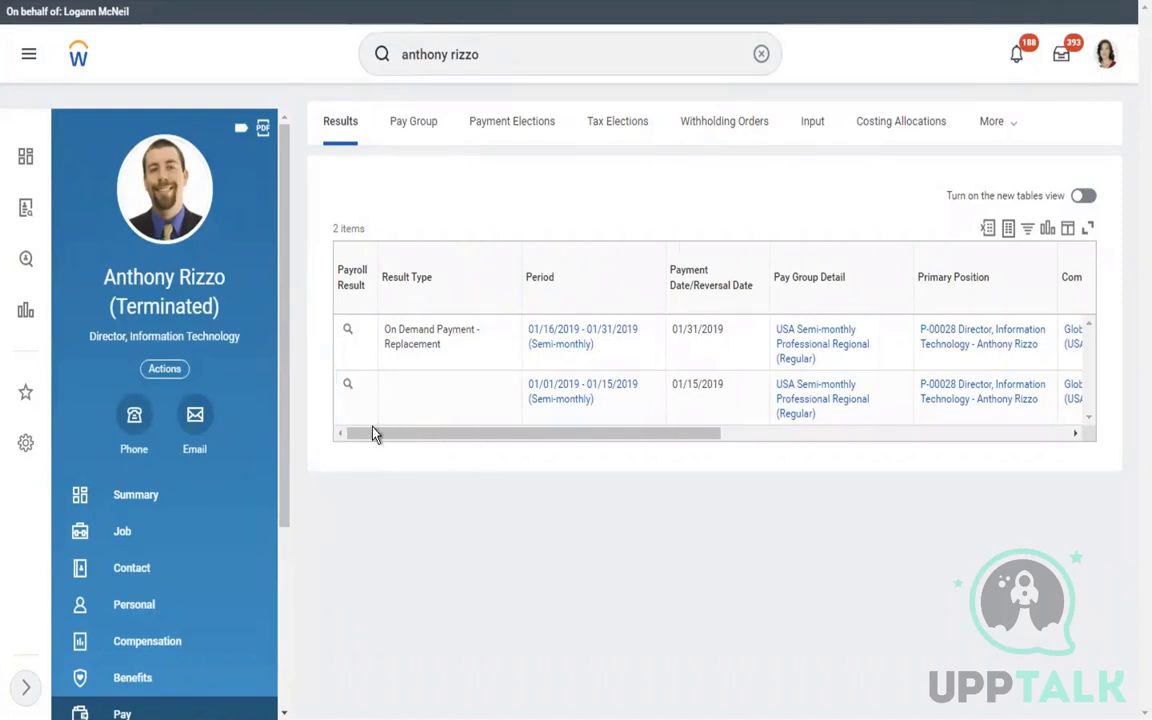
{"action": "left_click", "coordinate": [366, 332]}
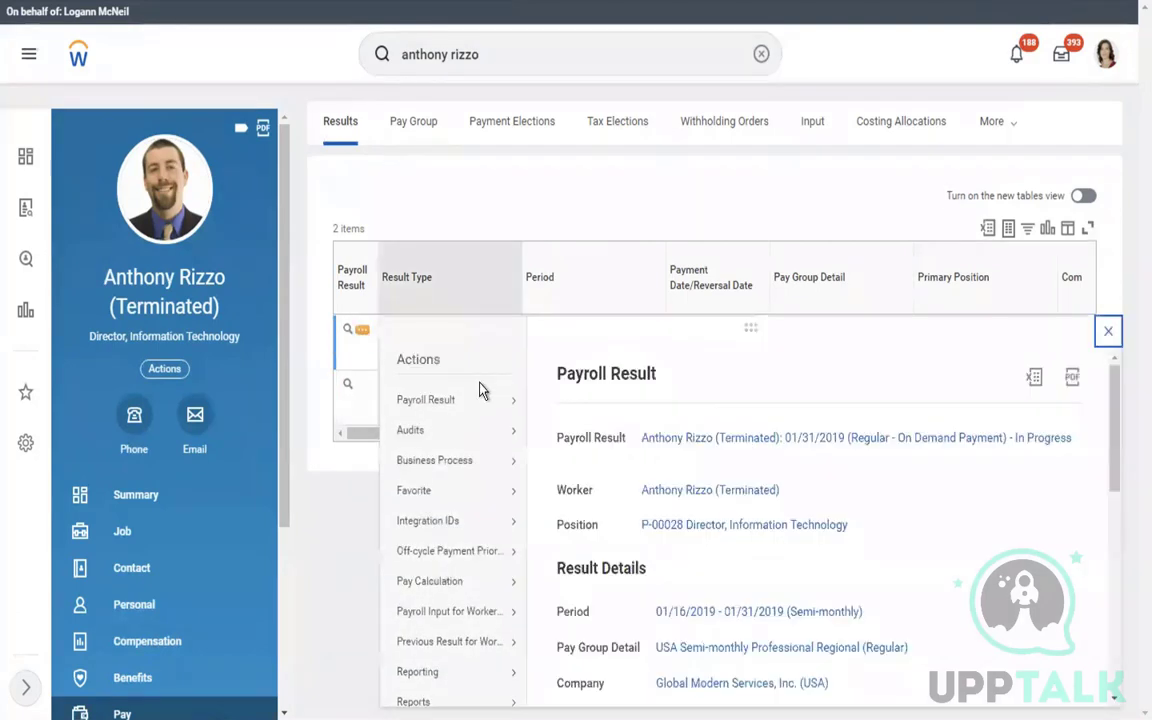
{"action": "mouse_move", "coordinate": [449, 580]}
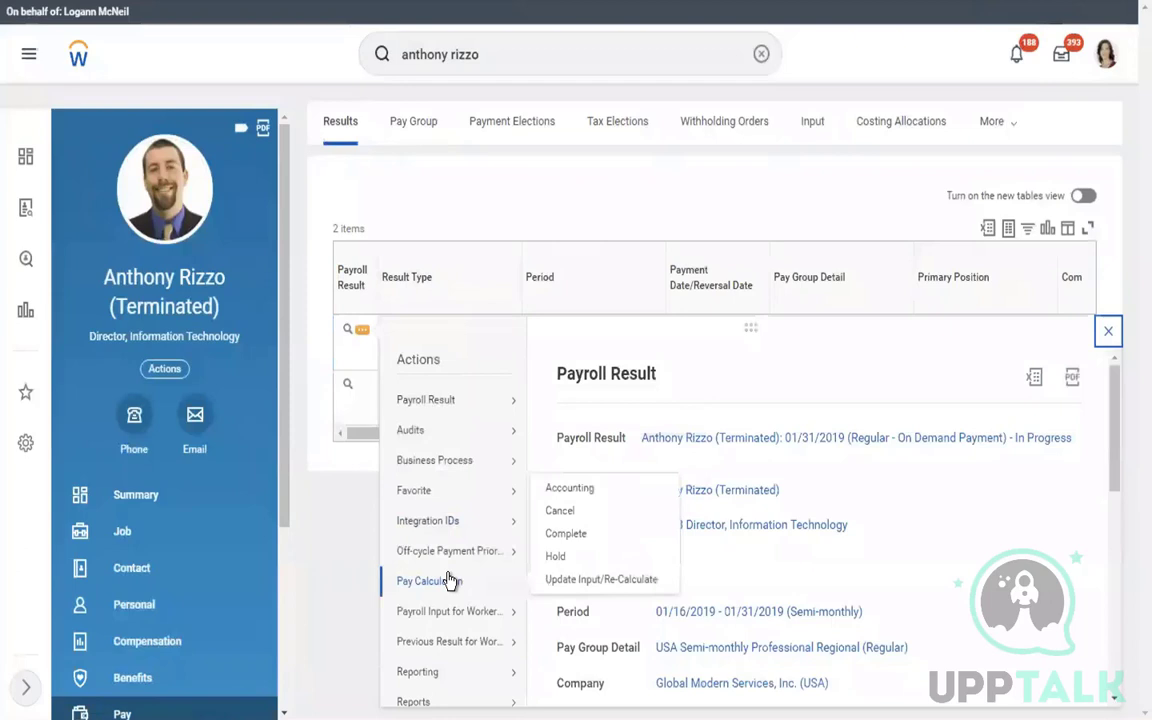
{"action": "left_click", "coordinate": [562, 536]}
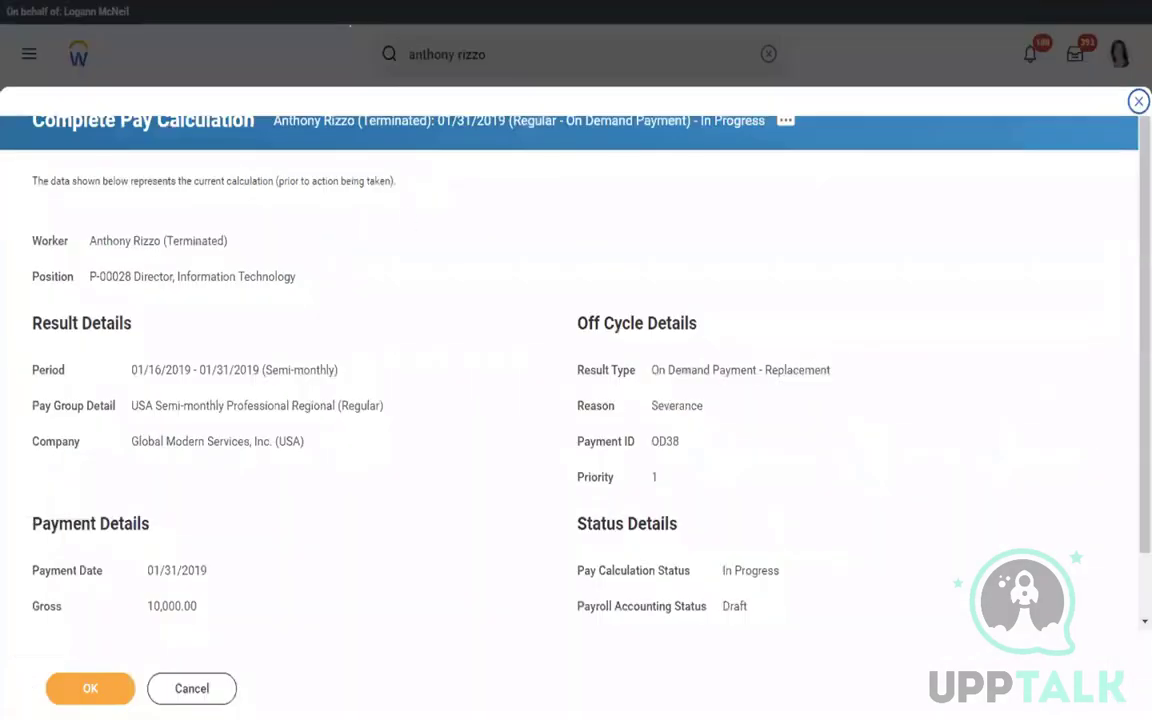
{"action": "left_click", "coordinate": [70, 696]}
Review the completed on demand payroll result, and check the calculation status and gross pay in the worker's results list.
{"action": "left_click", "coordinate": [396, 406]}
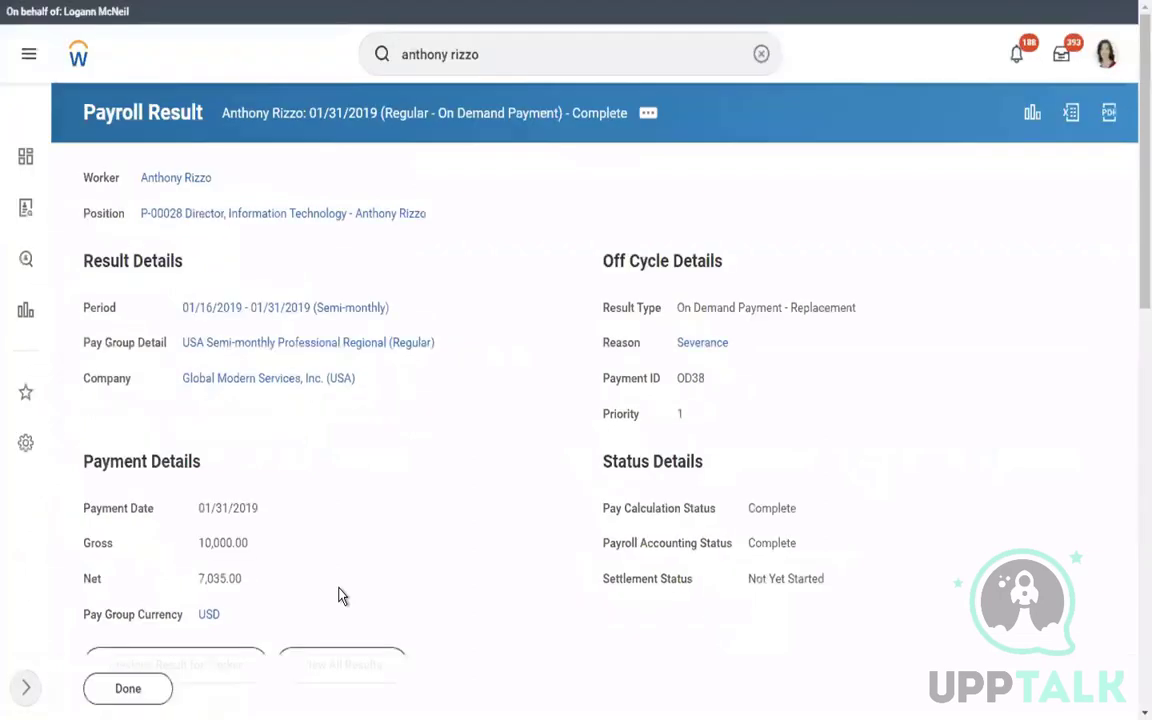
{"action": "left_click", "coordinate": [92, 694]}
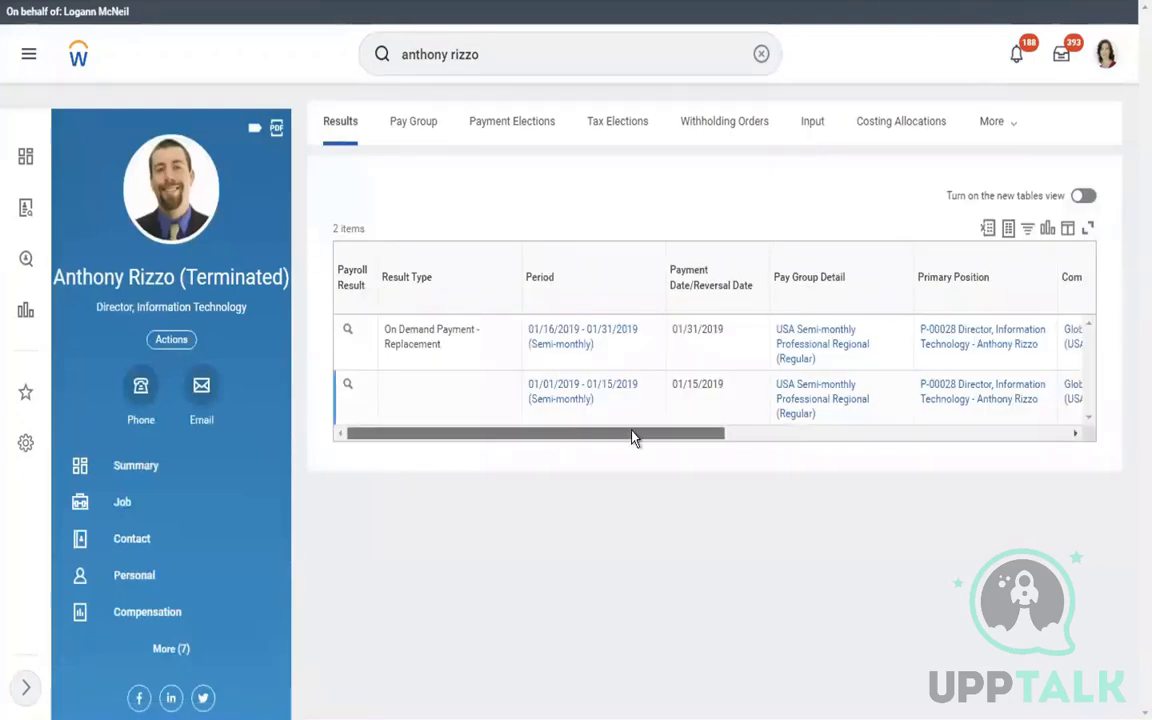
{"action": "left_click_drag", "start_coordinate": [632, 432], "coordinate": [467, 443]}
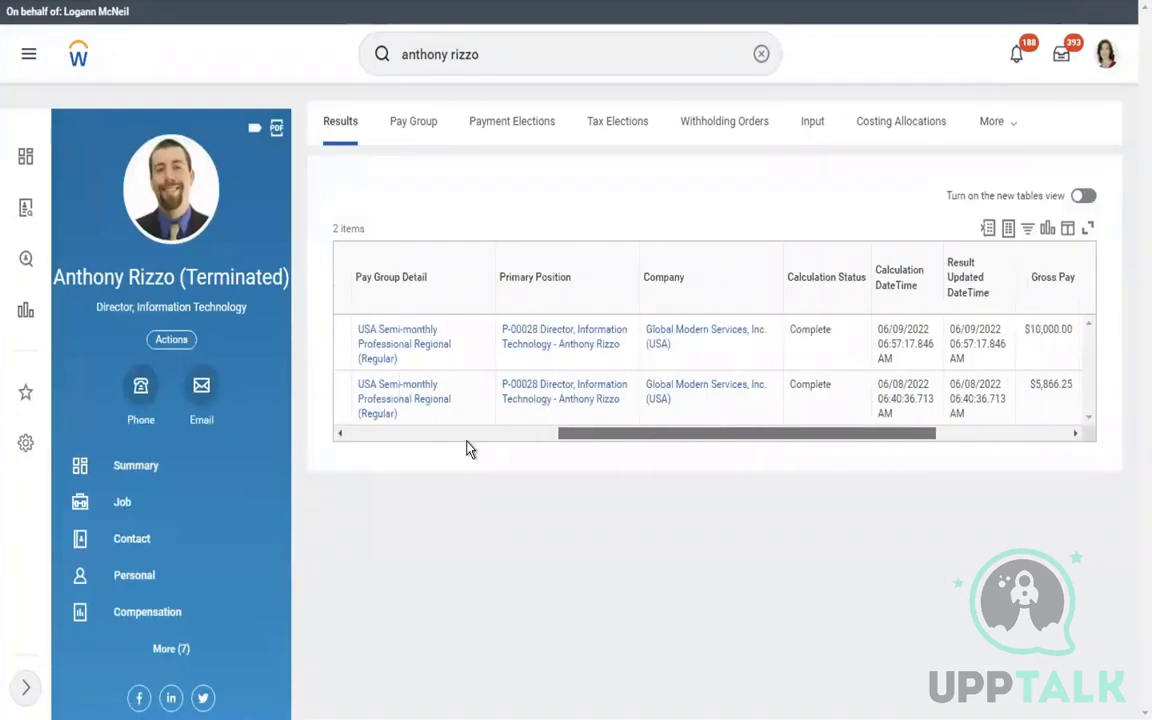